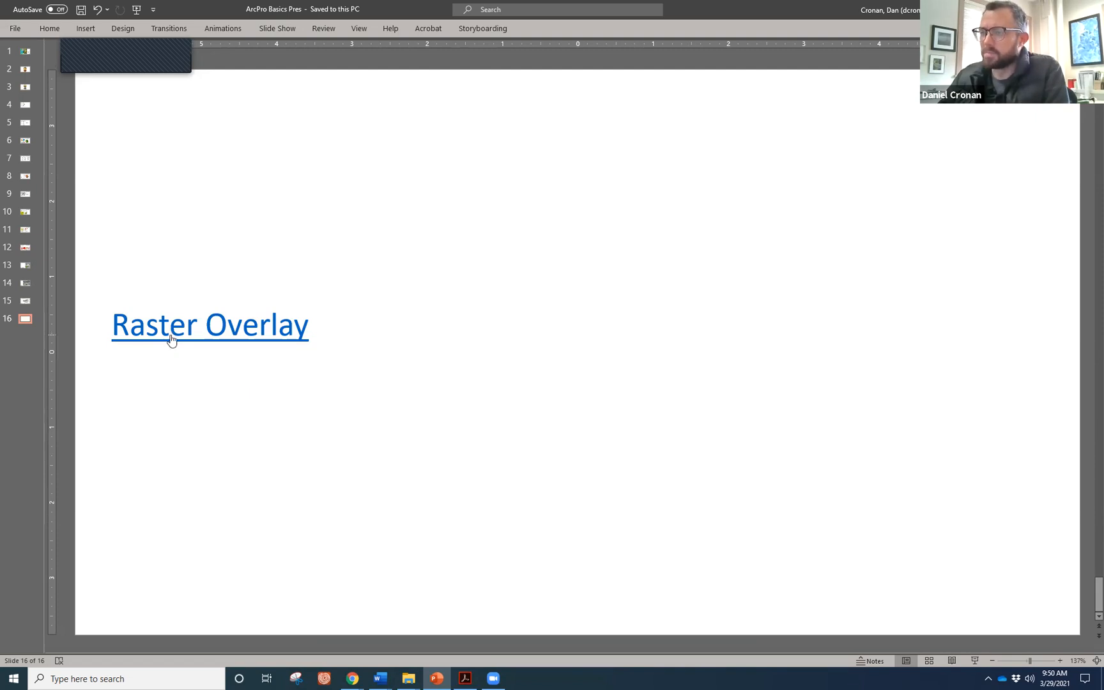
Follow the Raster Overlay hyperlink on the slide to load the WRO-INFEWS Atlas web map.
{"action": "left_click", "coordinate": [171, 334], "text": "ctrl"}
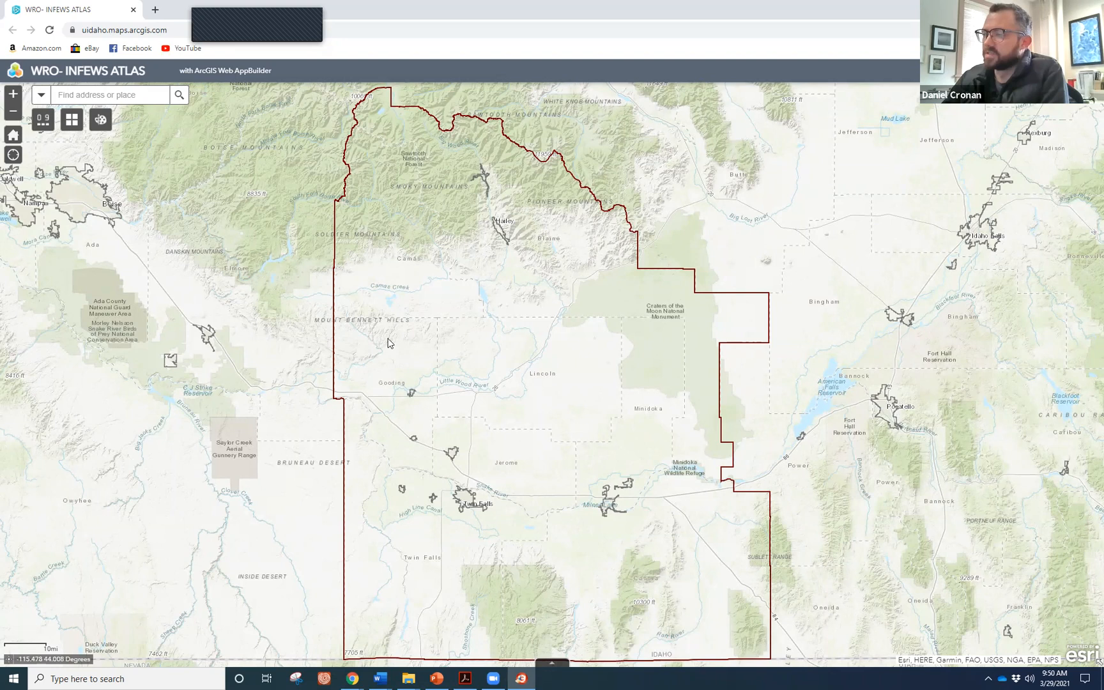
{"action": "scroll", "coordinate": [388, 343], "scroll_direction": "down", "scroll_amount": 1}
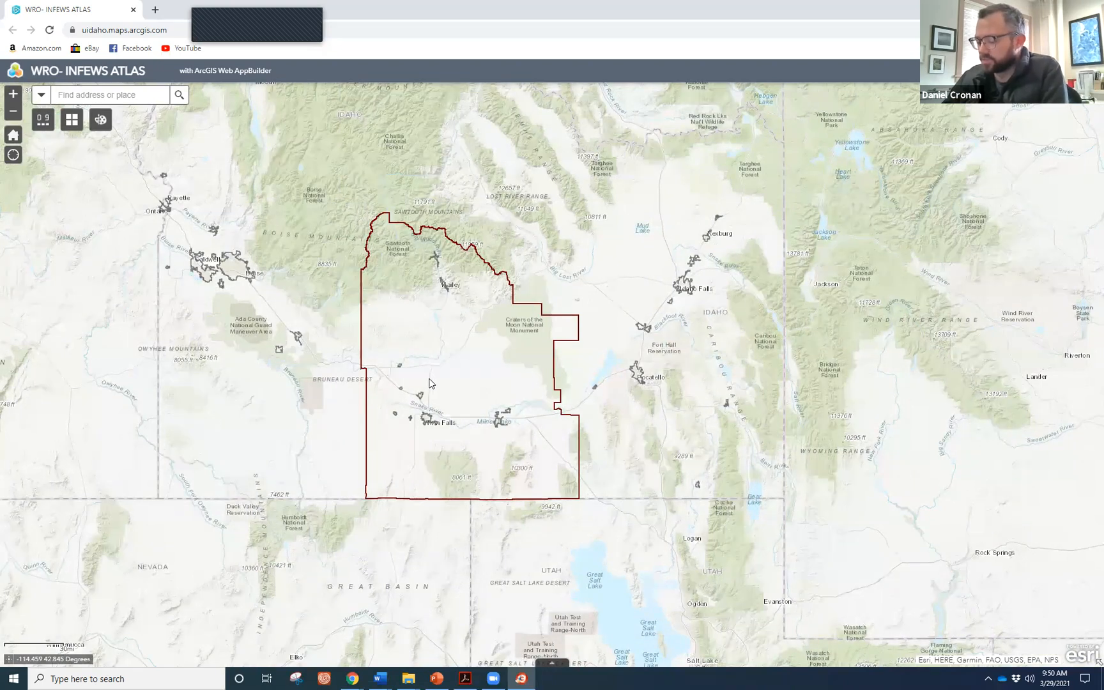
{"action": "scroll", "coordinate": [427, 381], "scroll_direction": "up", "scroll_amount": 1}
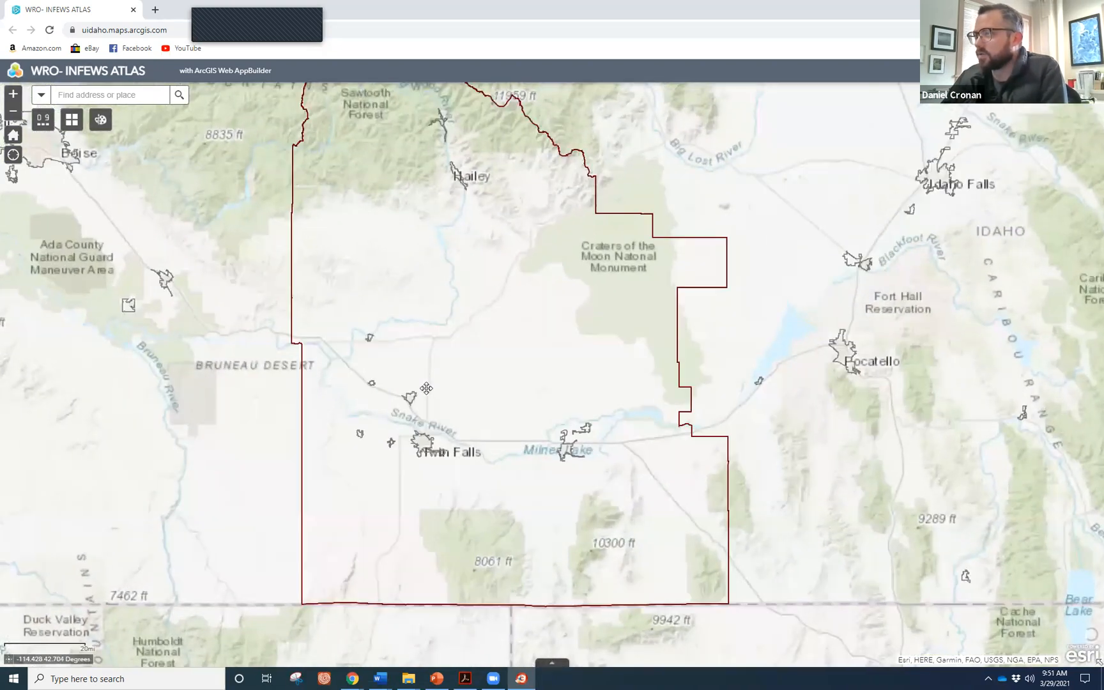
{"action": "left_click_drag", "start_coordinate": [424, 395], "coordinate": [446, 430]}
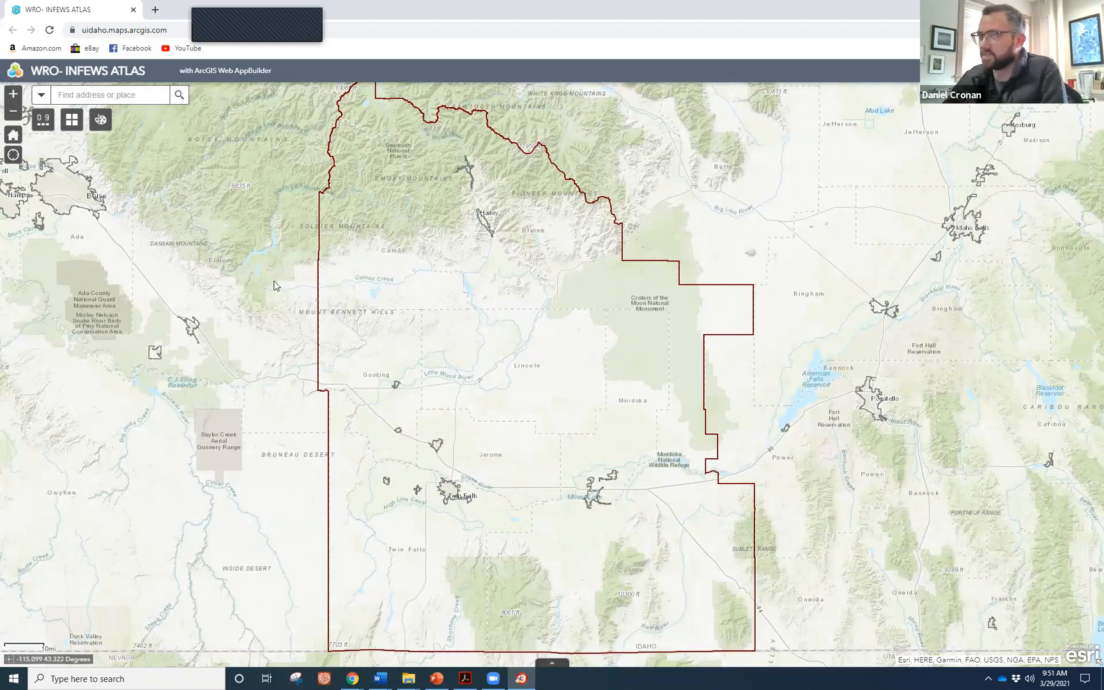
{"action": "left_click", "coordinate": [44, 125]}
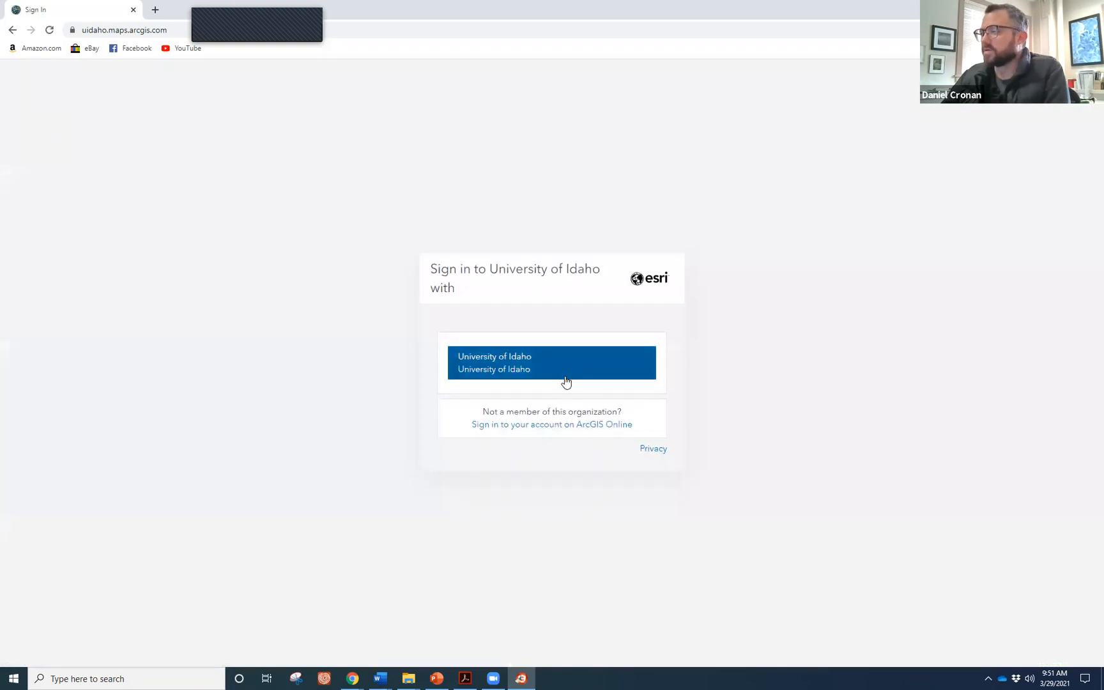
Sign in with the University of Idaho account by entering the e-mail and password.
{"action": "left_click", "coordinate": [566, 381]}
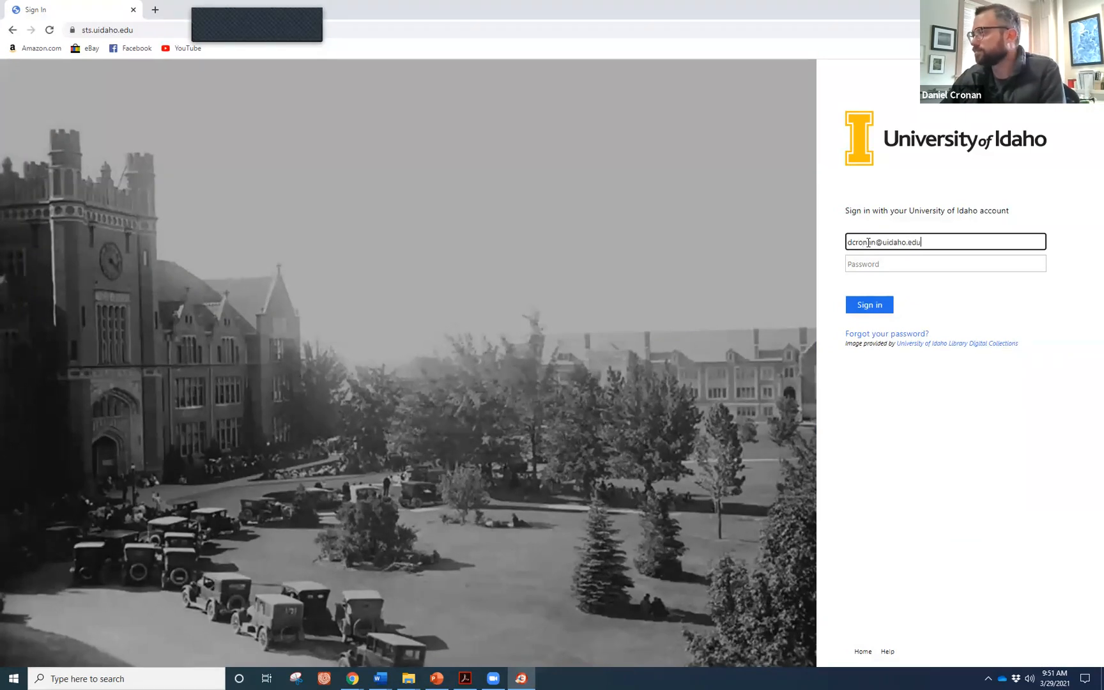
{"action": "key", "text": "Tab"}
{"action": "type", "text": "•"}
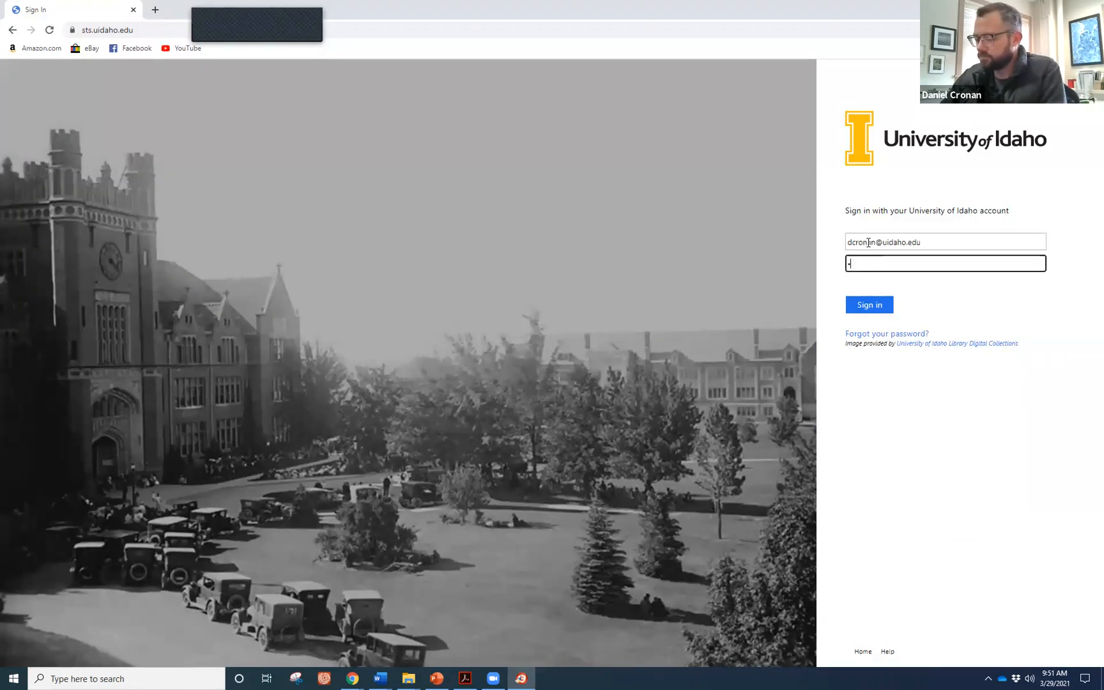
{"action": "type", "text": "••••••••"}
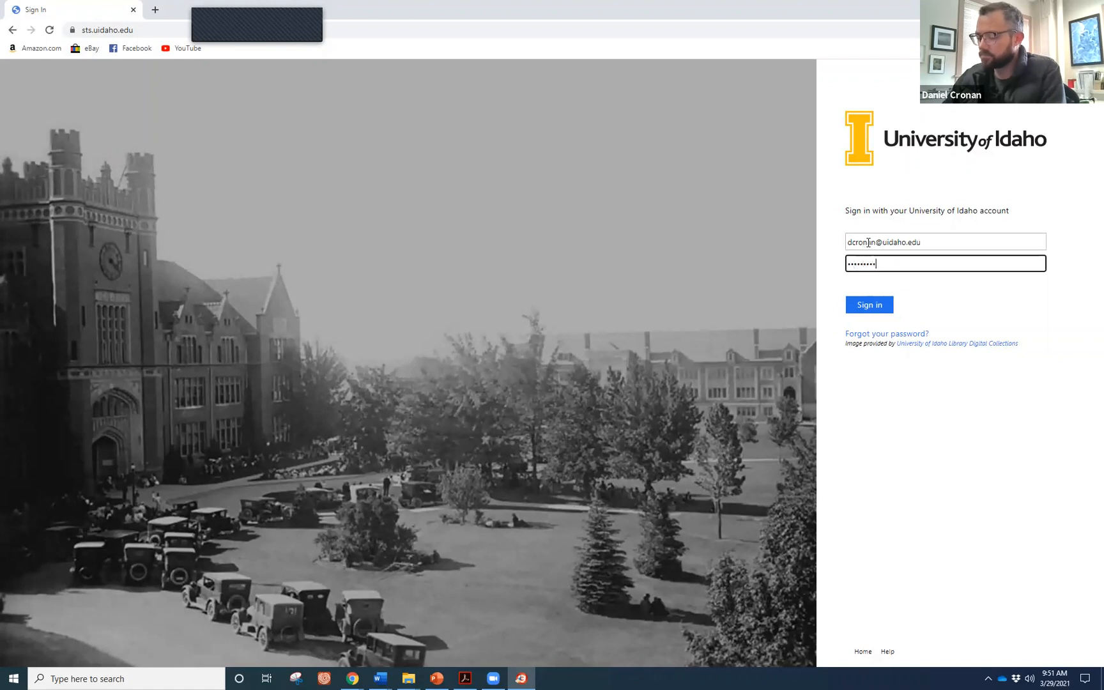
{"action": "key", "text": "Return"}
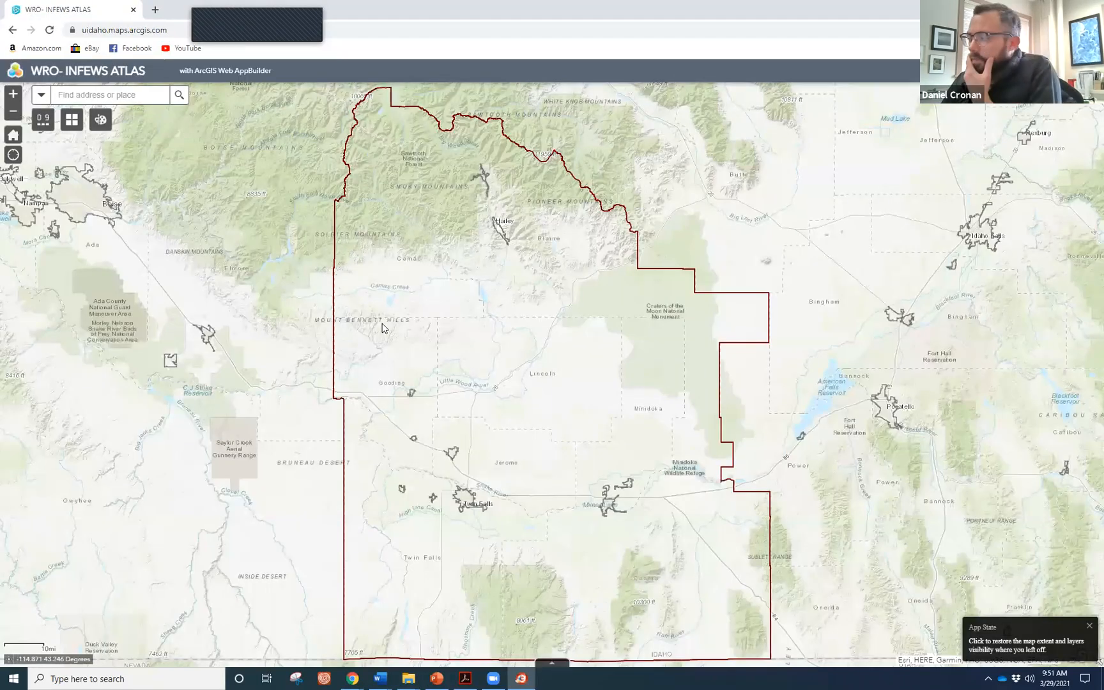
Open the Suitability Modeler and show its Model tab with each layer weighted 20%.
{"action": "left_click", "coordinate": [46, 126]}
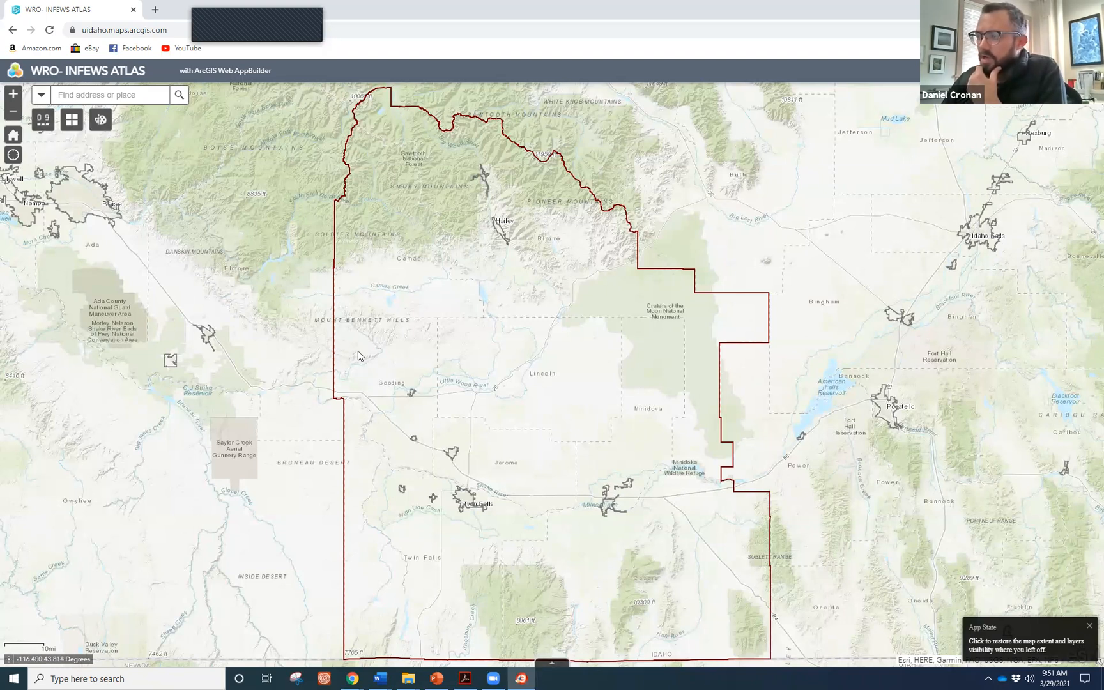
{"action": "left_click_drag", "start_coordinate": [473, 504], "coordinate": [459, 487]}
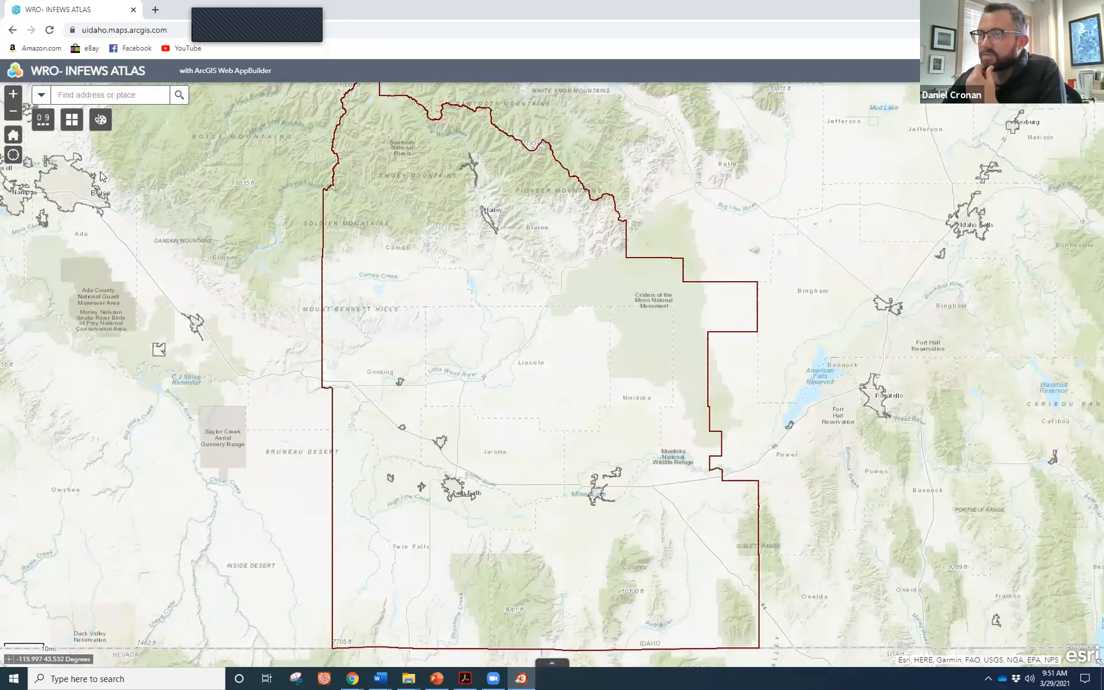
{"action": "left_click", "coordinate": [40, 124]}
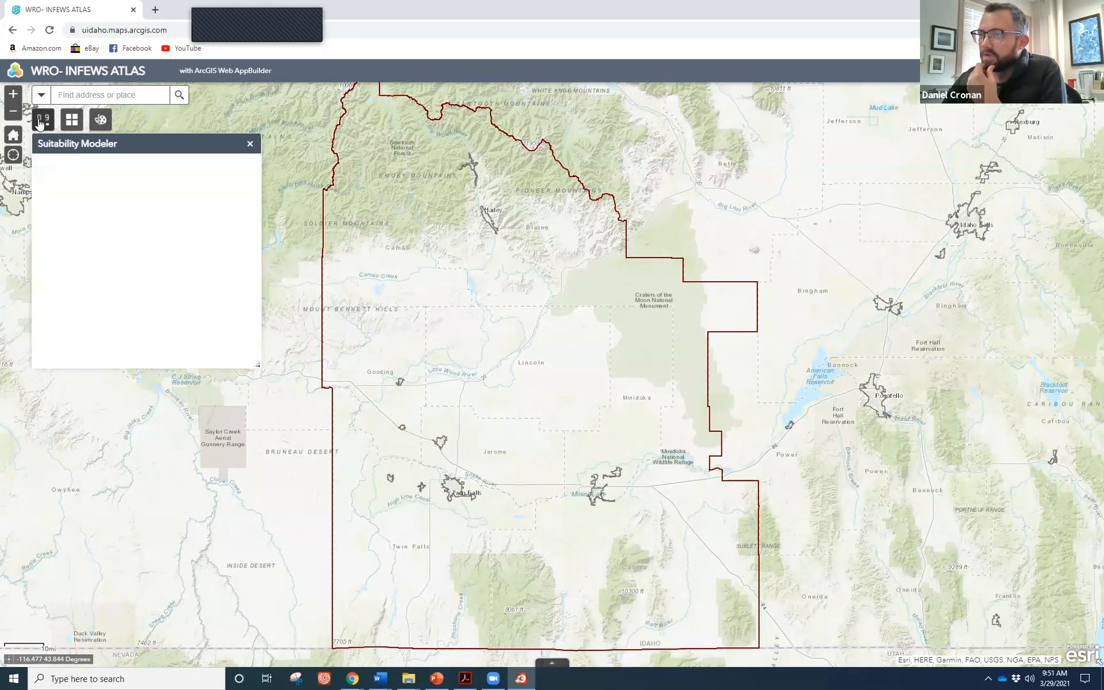
{"action": "left_click", "coordinate": [218, 361]}
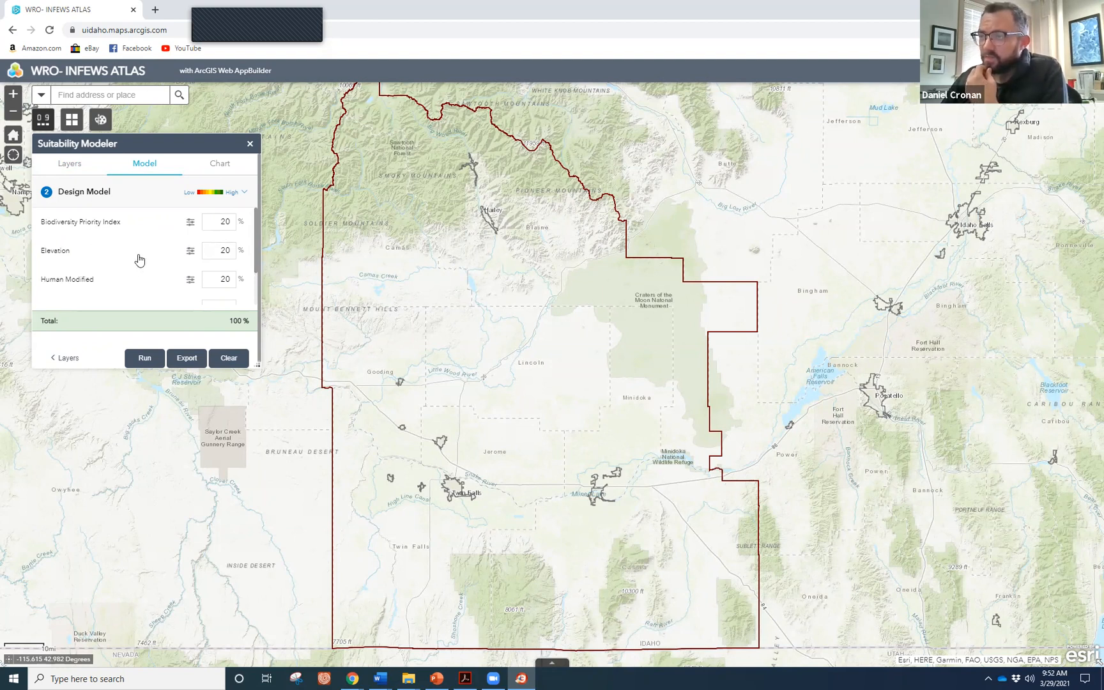
{"action": "scroll", "coordinate": [110, 276], "scroll_direction": "down", "scroll_amount": 2}
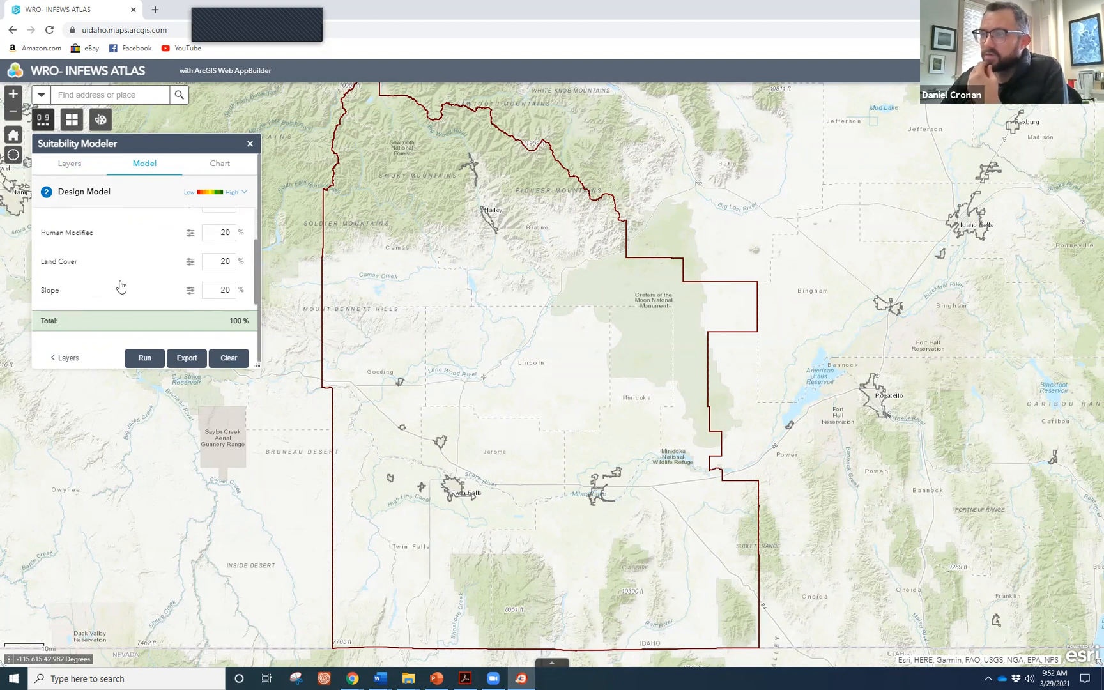
{"action": "scroll", "coordinate": [212, 280], "scroll_direction": "up", "scroll_amount": 2}
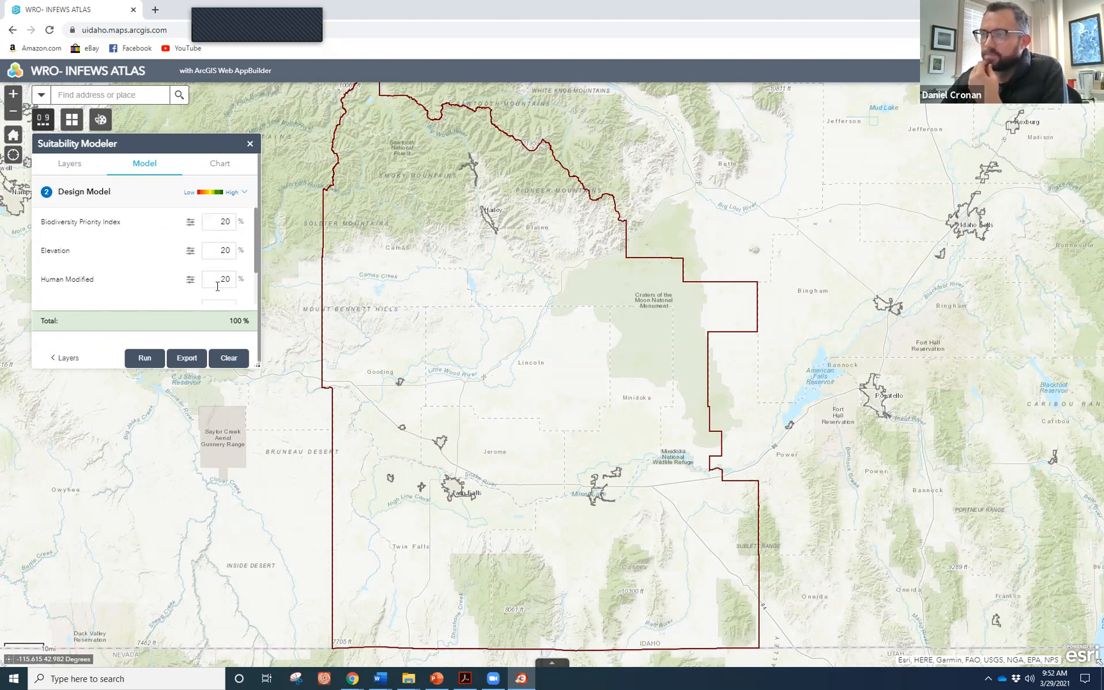
{"action": "scroll", "coordinate": [216, 284], "scroll_direction": "down", "scroll_amount": 2}
{"action": "scroll", "coordinate": [202, 252], "scroll_direction": "up", "scroll_amount": 2}
{"action": "left_click", "coordinate": [189, 223]}
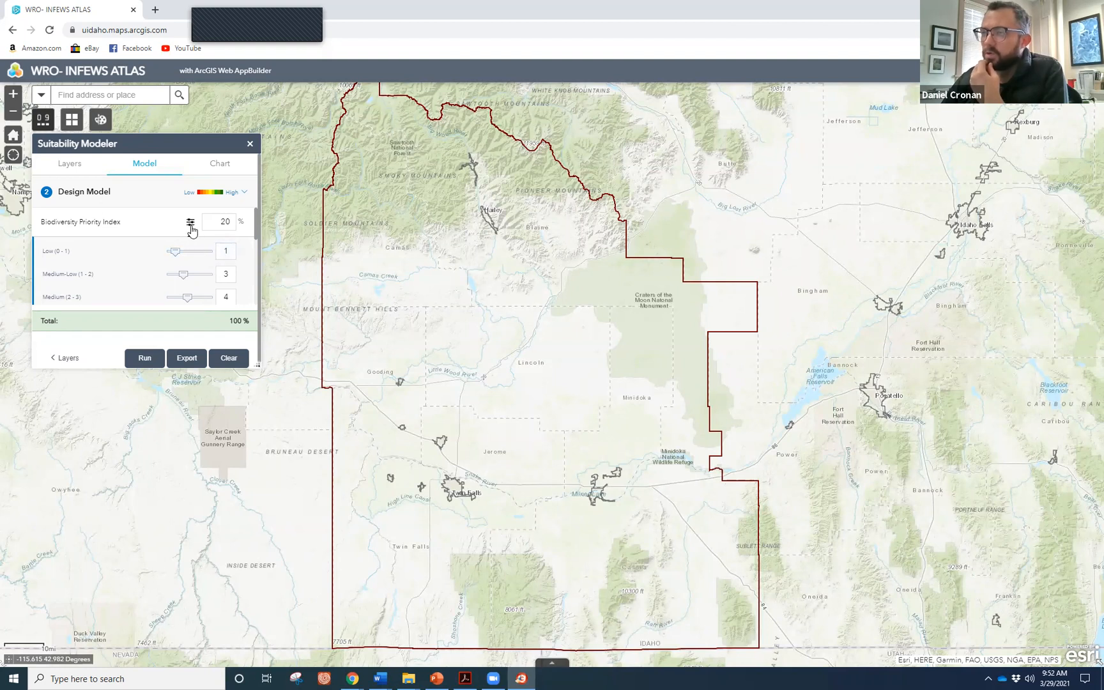
{"action": "scroll", "coordinate": [221, 268], "scroll_direction": "down", "scroll_amount": 2}
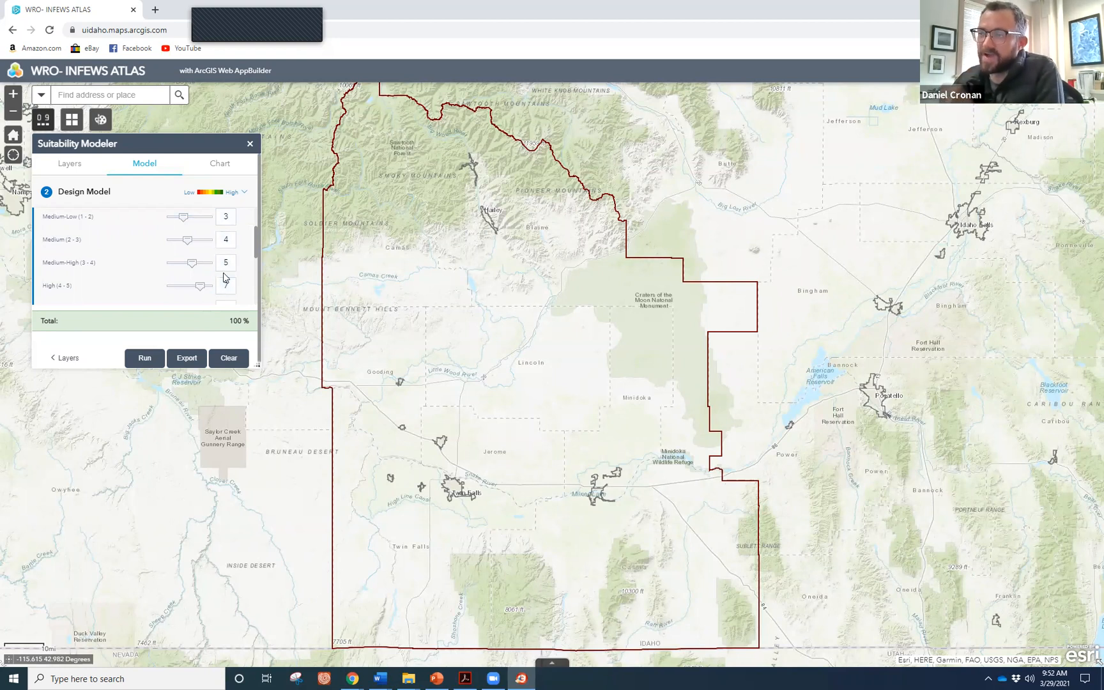
{"action": "scroll", "coordinate": [172, 247], "scroll_direction": "up", "scroll_amount": 2}
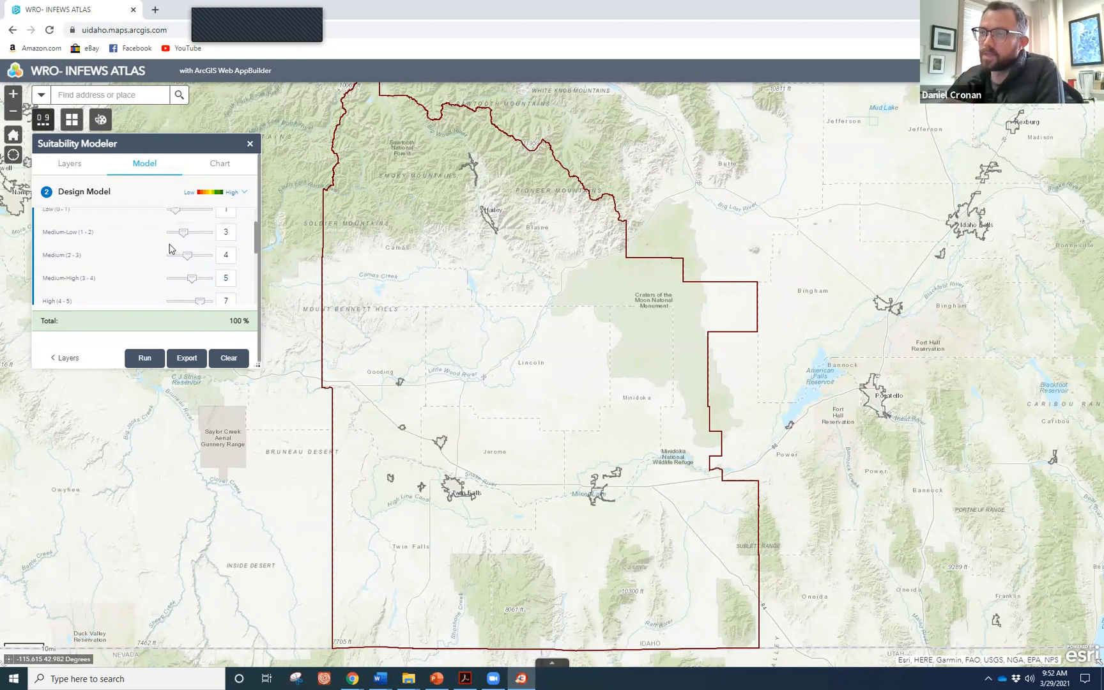
{"action": "left_click", "coordinate": [190, 221]}
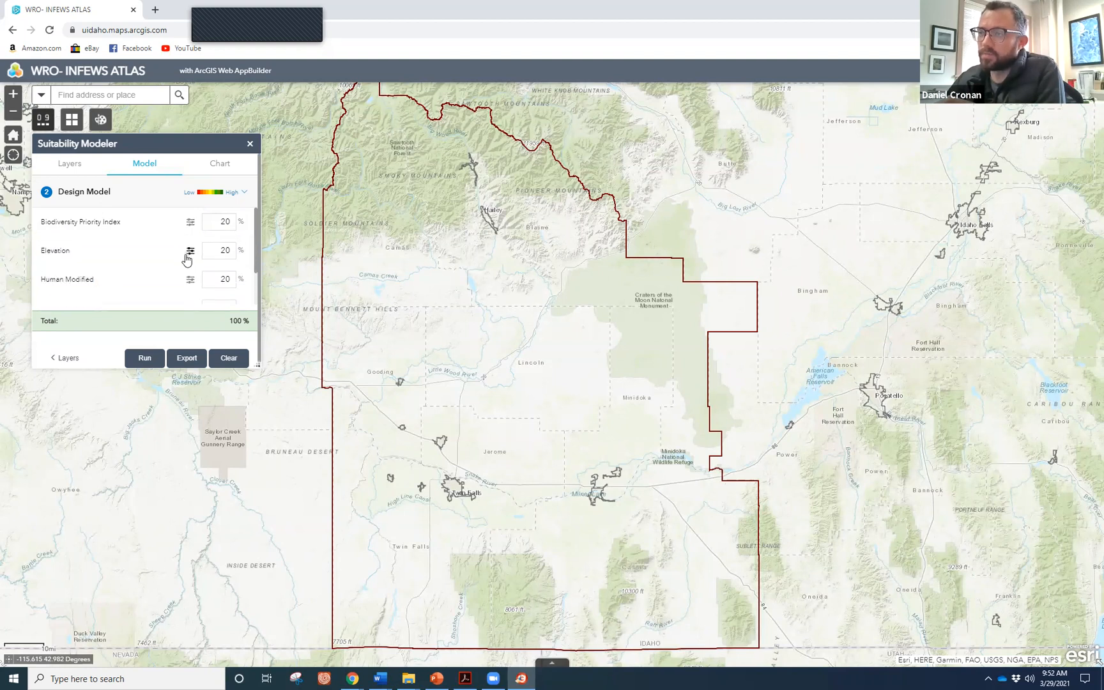
{"action": "left_click", "coordinate": [190, 250]}
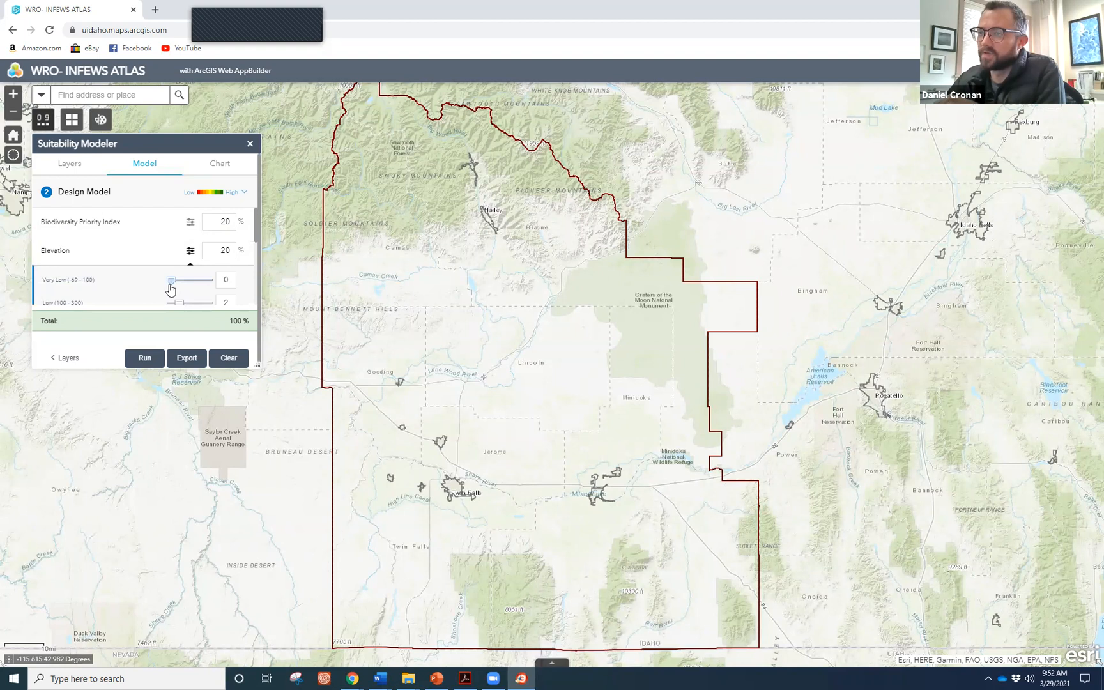
{"action": "scroll", "coordinate": [179, 281], "scroll_direction": "down", "scroll_amount": 2}
{"action": "scroll", "coordinate": [189, 256], "scroll_direction": "up", "scroll_amount": 2}
{"action": "left_click", "coordinate": [190, 251]}
{"action": "scroll", "coordinate": [95, 276], "scroll_direction": "down", "scroll_amount": 1}
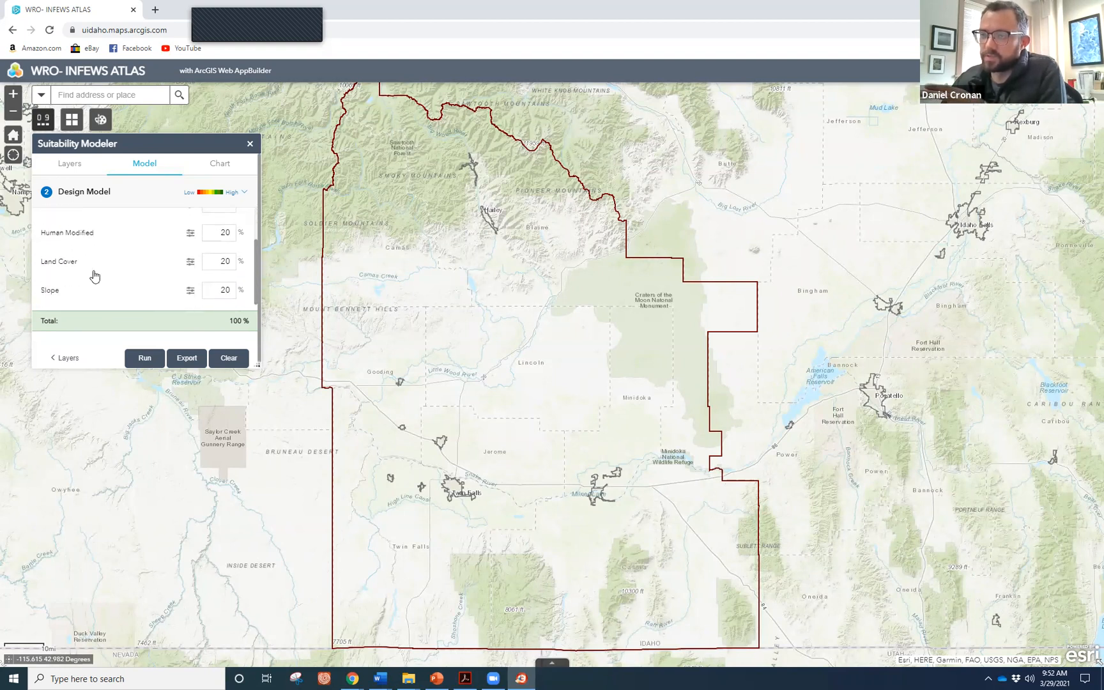
{"action": "scroll", "coordinate": [117, 291], "scroll_direction": "down", "scroll_amount": 1}
{"action": "scroll", "coordinate": [117, 281], "scroll_direction": "up", "scroll_amount": 2}
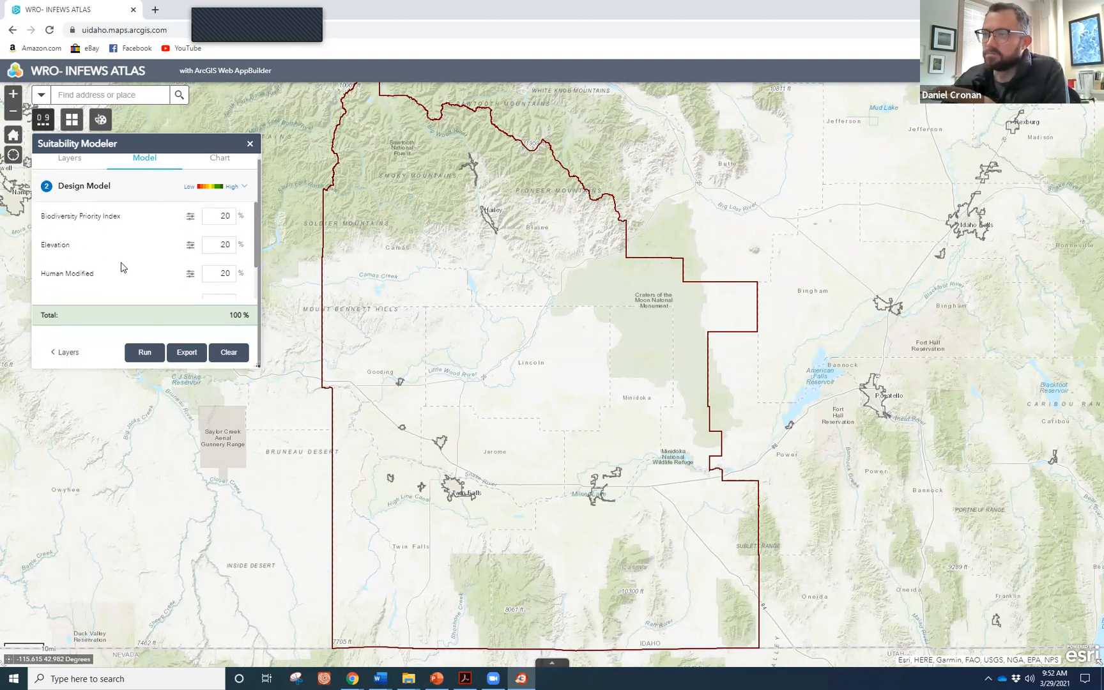
{"action": "left_click", "coordinate": [191, 275]}
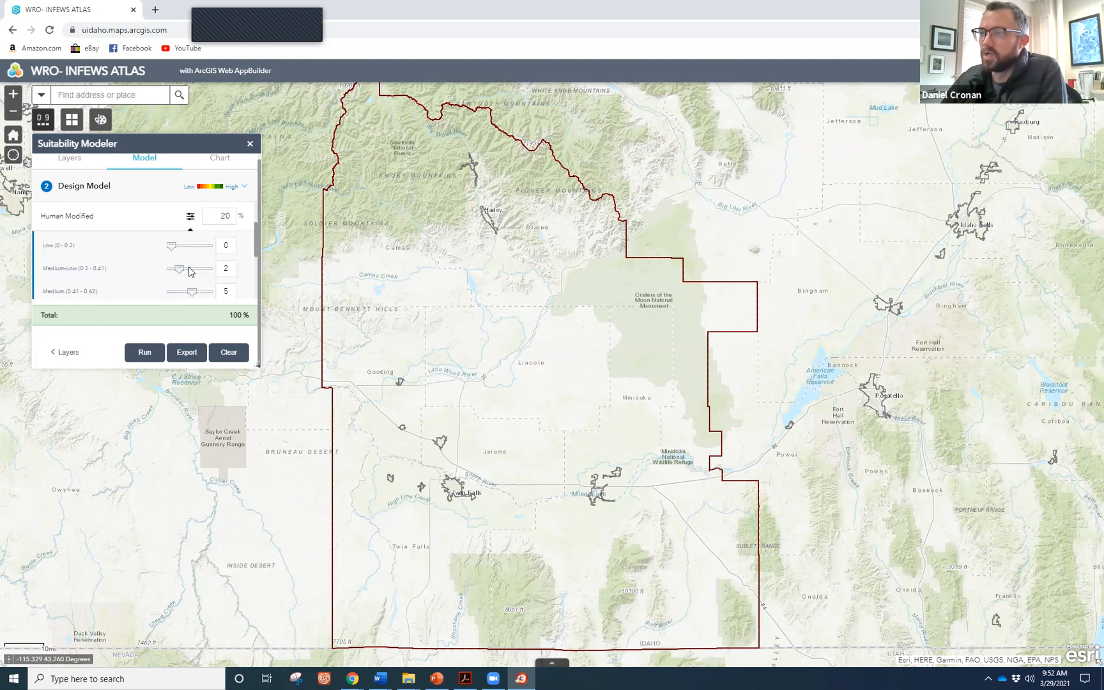
Set Human Modified scores to Low 9, Medium-Low 7, Medium-High 3 and High 0.
{"action": "scroll", "coordinate": [189, 265], "scroll_direction": "down", "scroll_amount": 2}
{"action": "scroll", "coordinate": [189, 266], "scroll_direction": "up", "scroll_amount": 2}
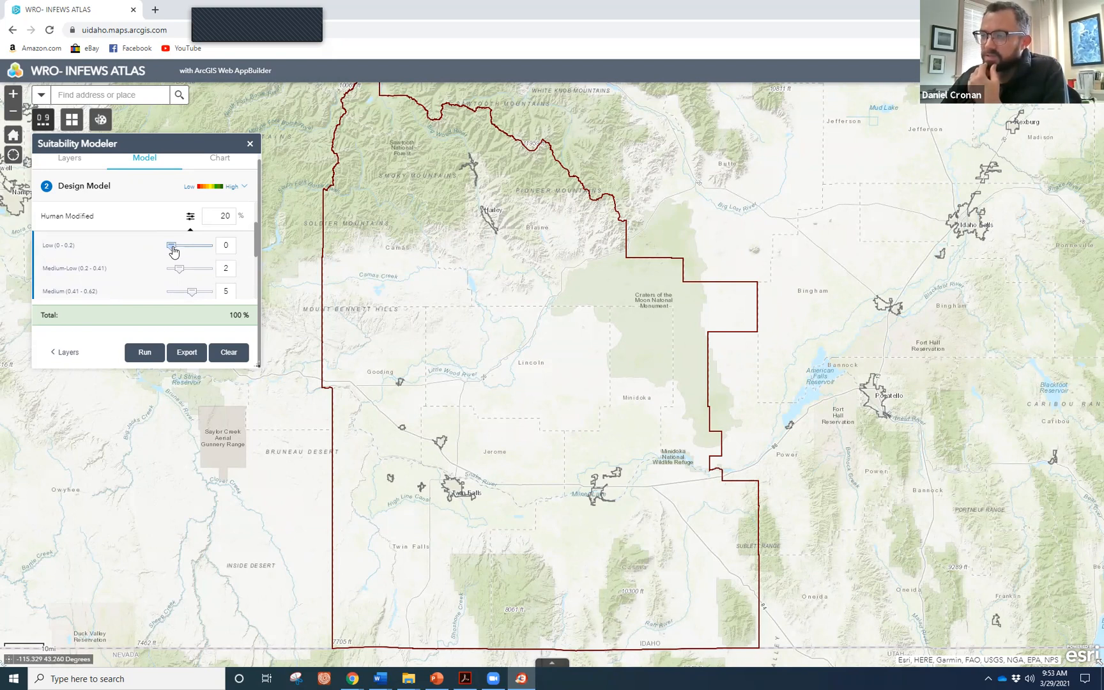
{"action": "left_click_drag", "start_coordinate": [173, 250], "coordinate": [220, 249]}
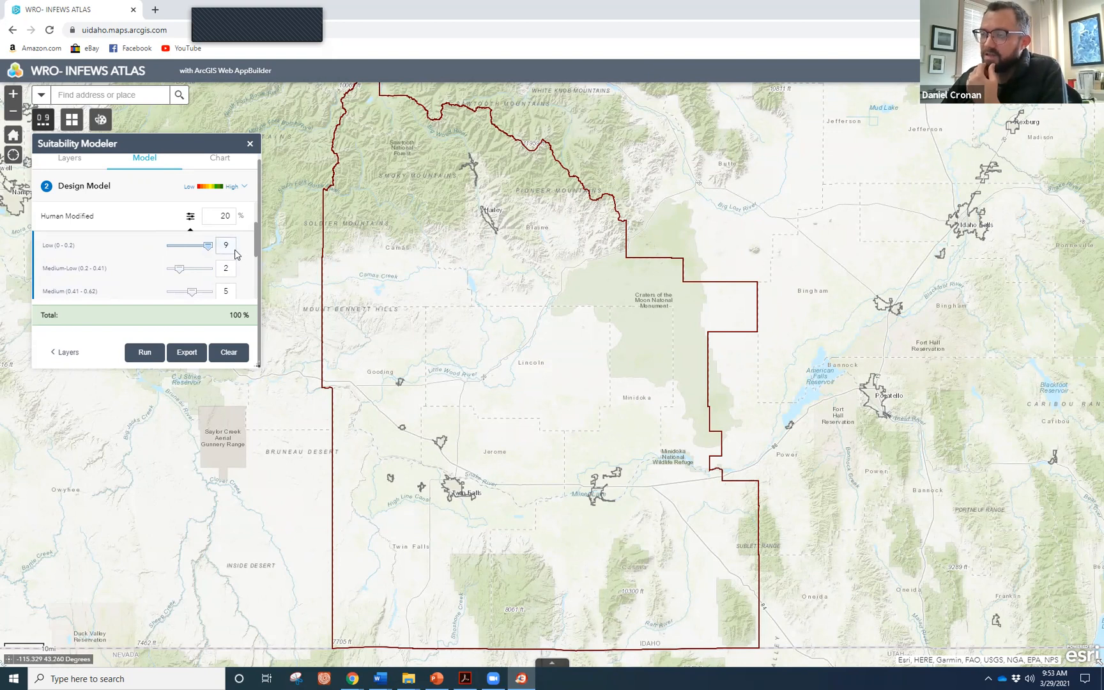
{"action": "mouse_move", "coordinate": [181, 273]}
{"action": "left_mouse_down"}
{"action": "mouse_move", "coordinate": [201, 275]}
{"action": "mouse_move", "coordinate": [194, 258]}
{"action": "mouse_move", "coordinate": [165, 283]}
{"action": "left_mouse_up"}
{"action": "scroll", "coordinate": [190, 285], "scroll_direction": "down", "scroll_amount": 2}
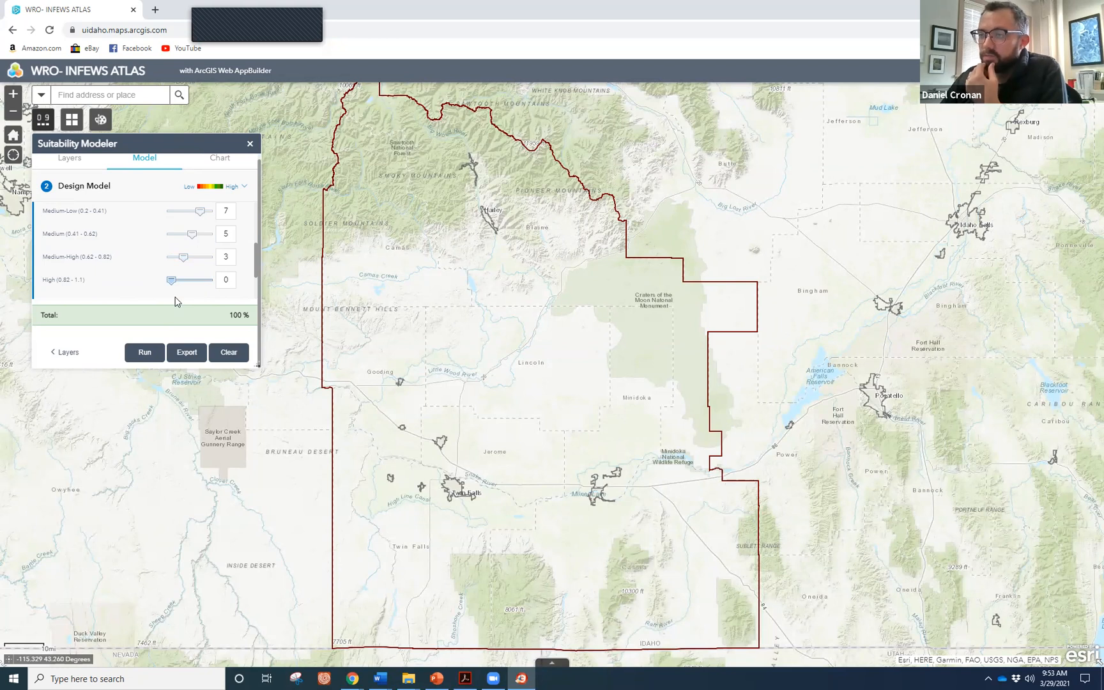
{"action": "scroll", "coordinate": [153, 283], "scroll_direction": "down", "scroll_amount": 1}
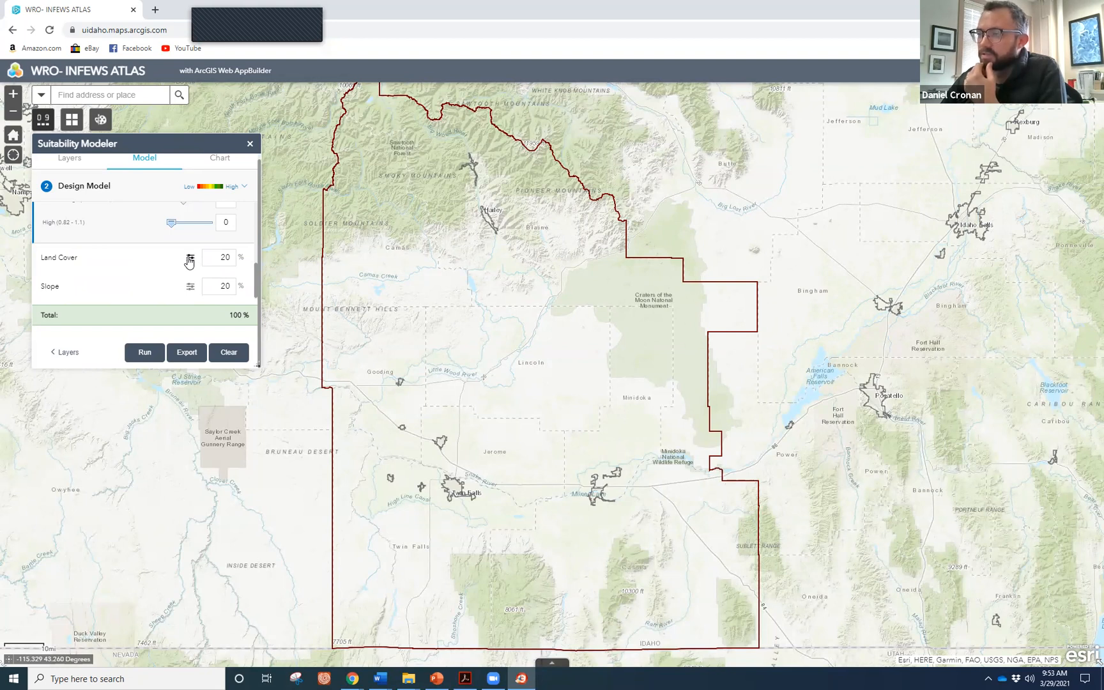
Expand the Land Cover class scores and lower Developed to 0.
{"action": "left_click", "coordinate": [190, 259]}
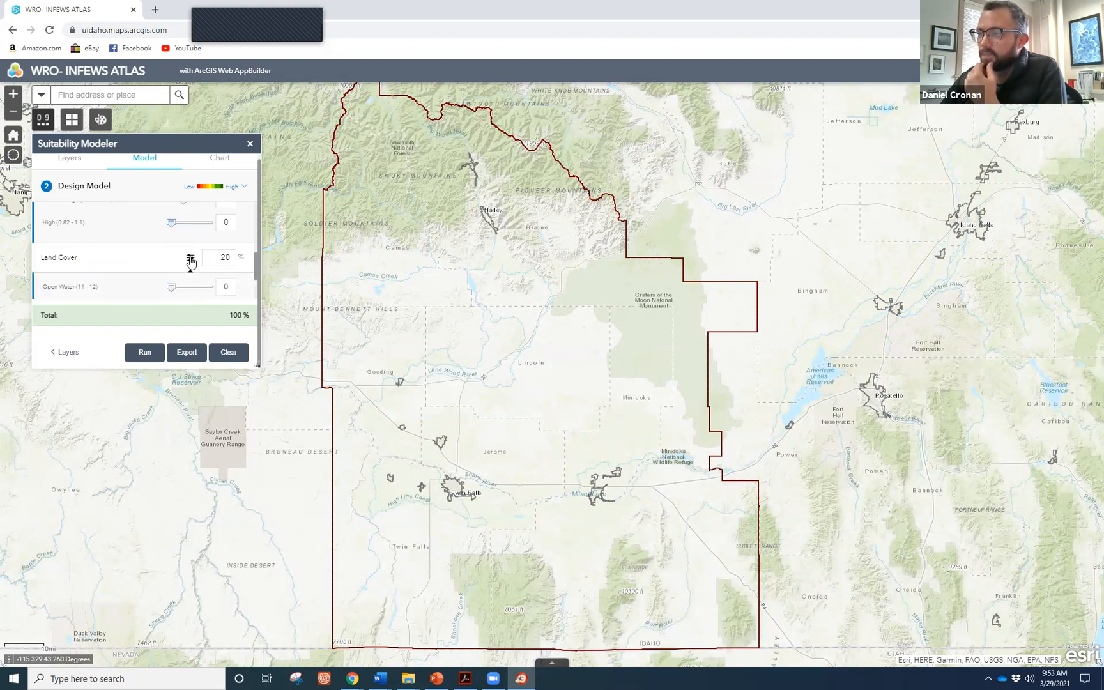
{"action": "scroll", "coordinate": [159, 262], "scroll_direction": "down", "scroll_amount": 1}
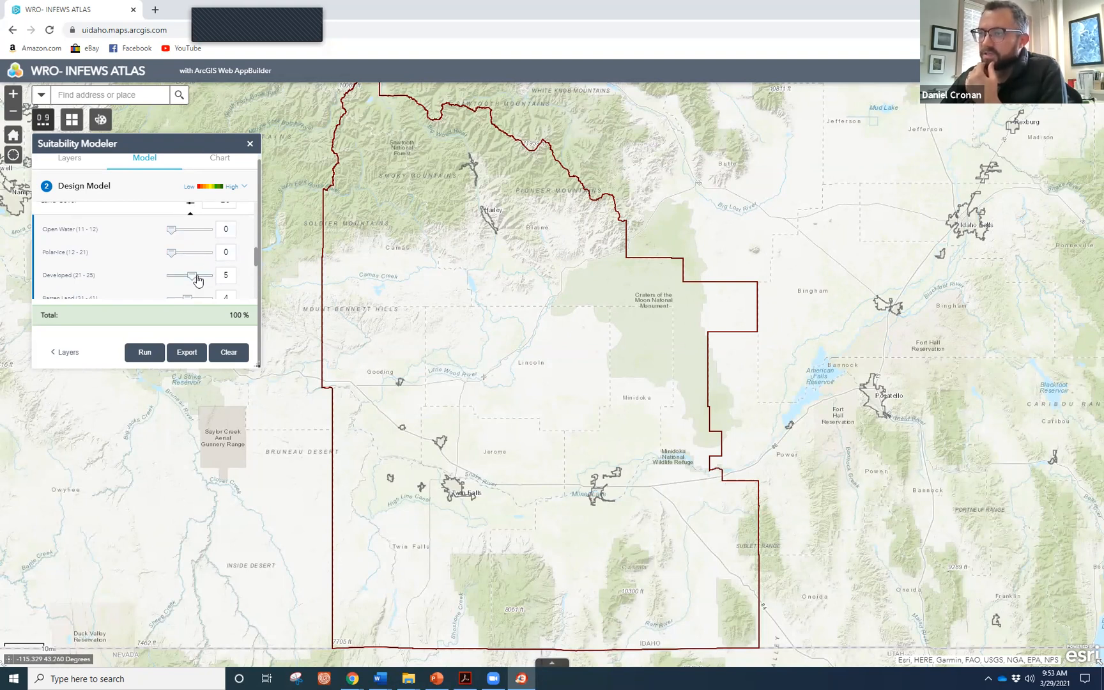
{"action": "left_click_drag", "start_coordinate": [191, 280], "coordinate": [163, 283]}
{"action": "scroll", "coordinate": [173, 281], "scroll_direction": "down", "scroll_amount": 2}
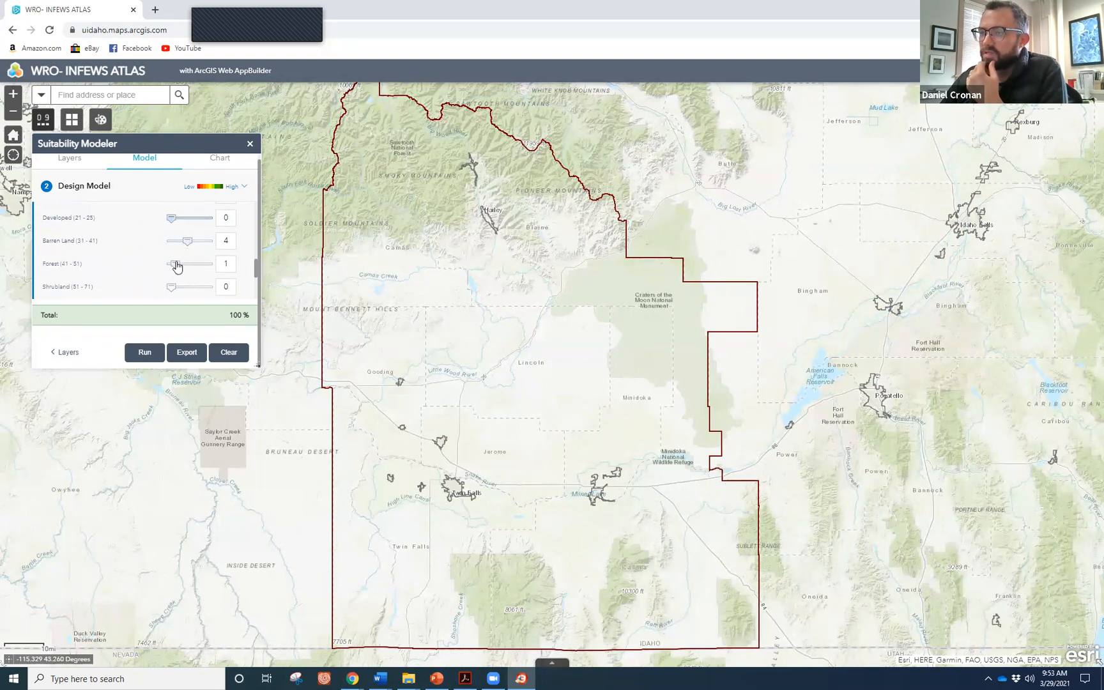
Raise Forest to 2 and Shrubland and Grassland to 7, then run the model.
{"action": "left_click_drag", "start_coordinate": [175, 267], "coordinate": [181, 266]}
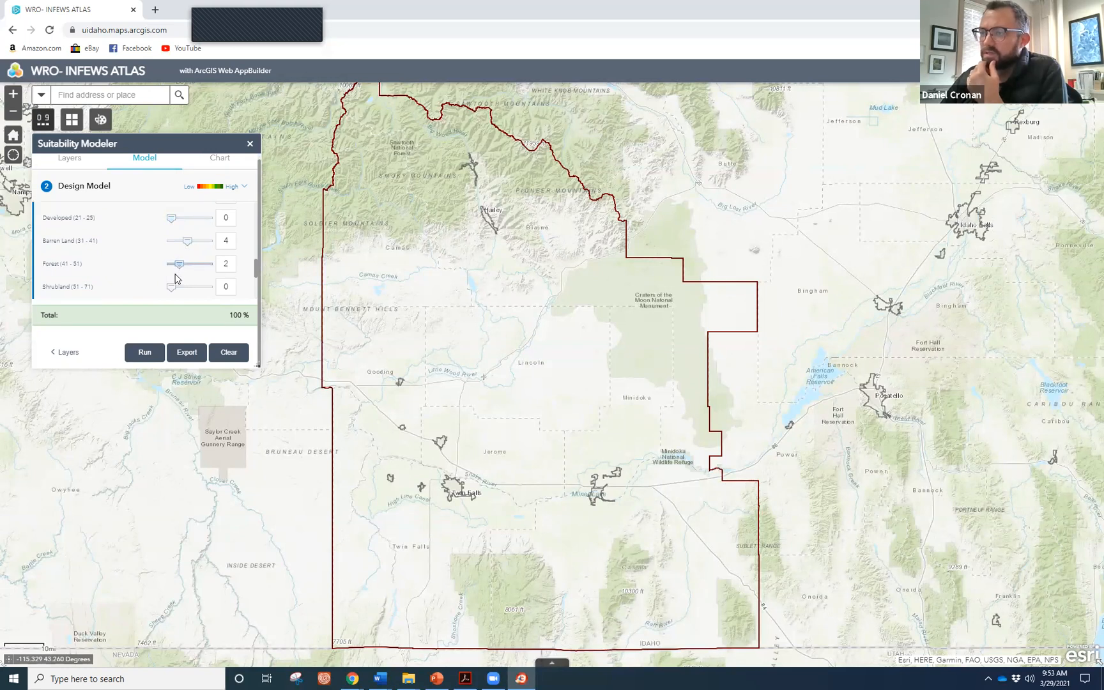
{"action": "scroll", "coordinate": [173, 288], "scroll_direction": "down", "scroll_amount": 2}
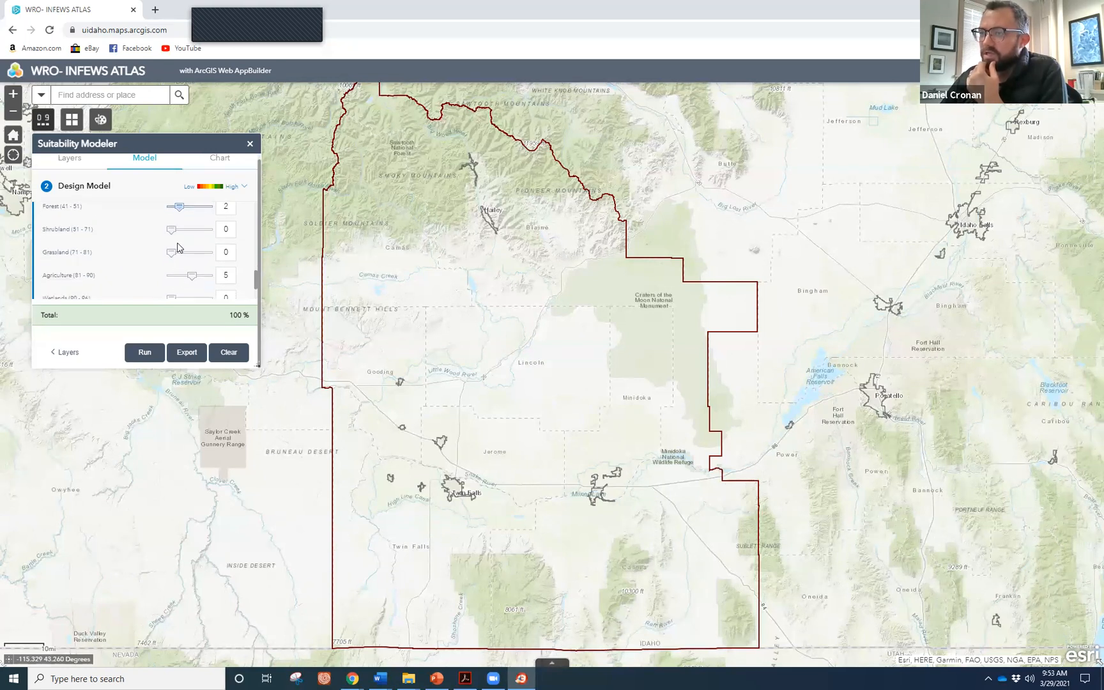
{"action": "left_click_drag", "start_coordinate": [172, 230], "coordinate": [208, 239]}
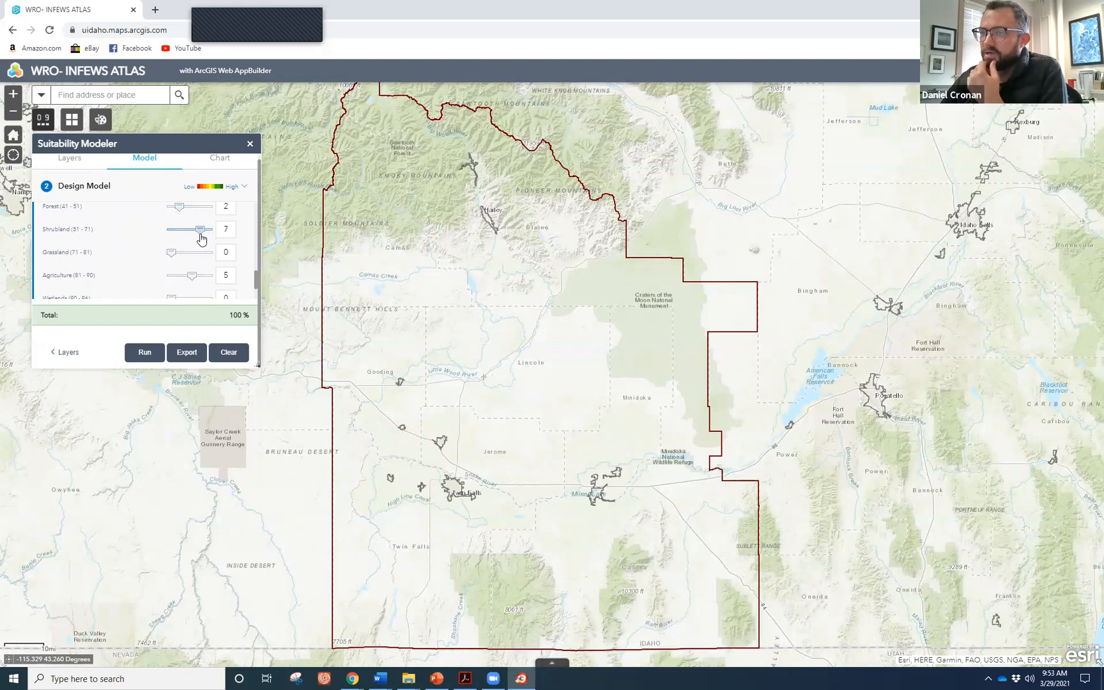
{"action": "left_click_drag", "start_coordinate": [172, 253], "coordinate": [179, 282]}
{"action": "scroll", "coordinate": [143, 267], "scroll_direction": "down", "scroll_amount": 1}
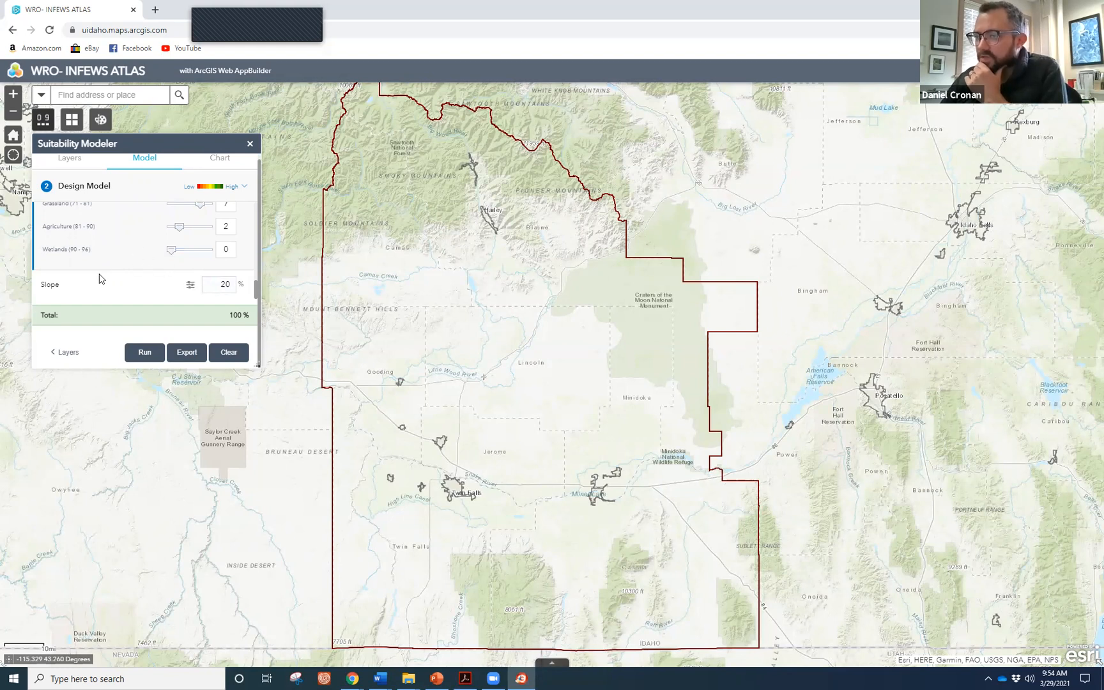
{"action": "scroll", "coordinate": [145, 252], "scroll_direction": "up", "scroll_amount": 2}
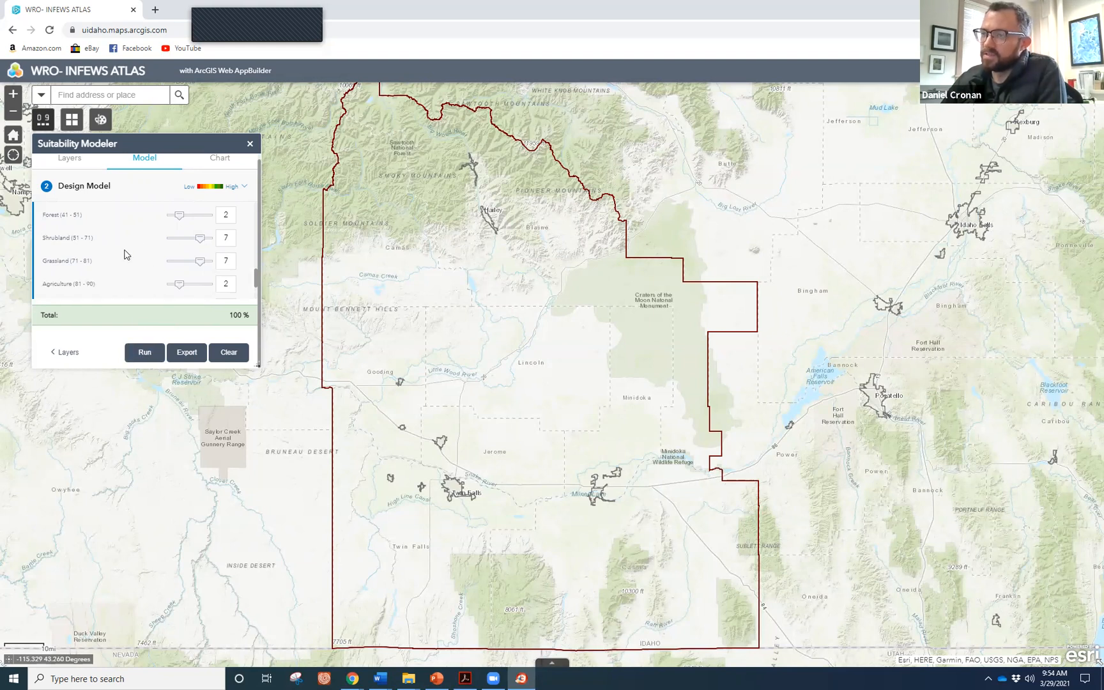
{"action": "left_click", "coordinate": [142, 355]}
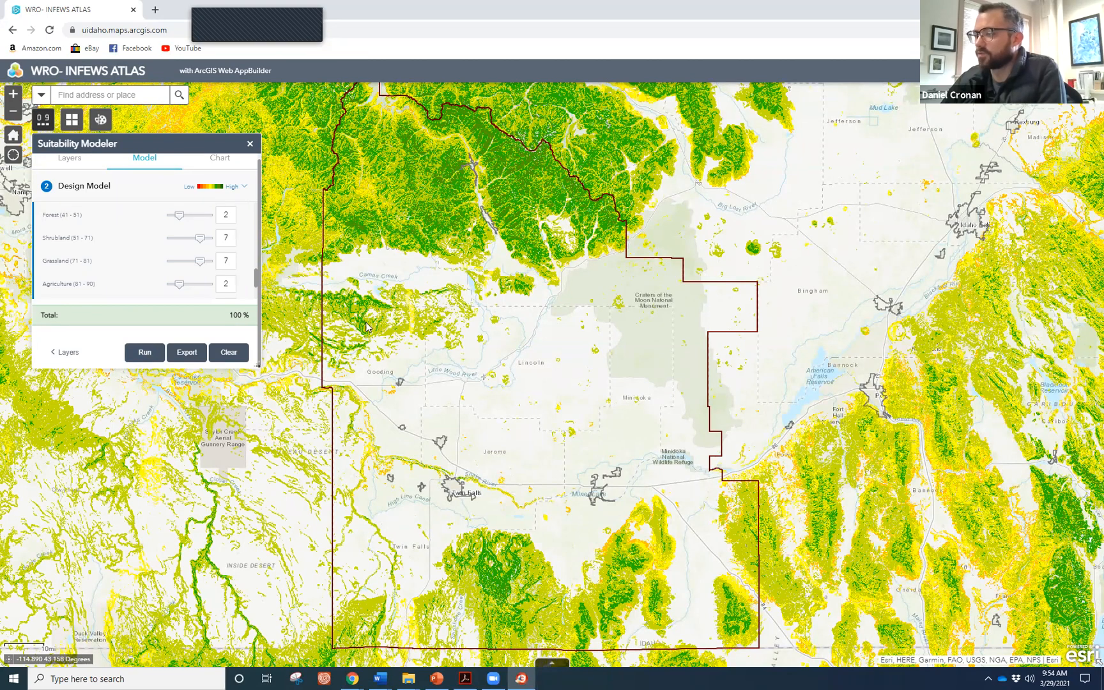
Zoom the map out and back in and reposition the modeler panel to view the suitability results.
{"action": "scroll", "coordinate": [366, 323], "scroll_direction": "up", "scroll_amount": 1}
{"action": "scroll", "coordinate": [415, 329], "scroll_direction": "down", "scroll_amount": 2}
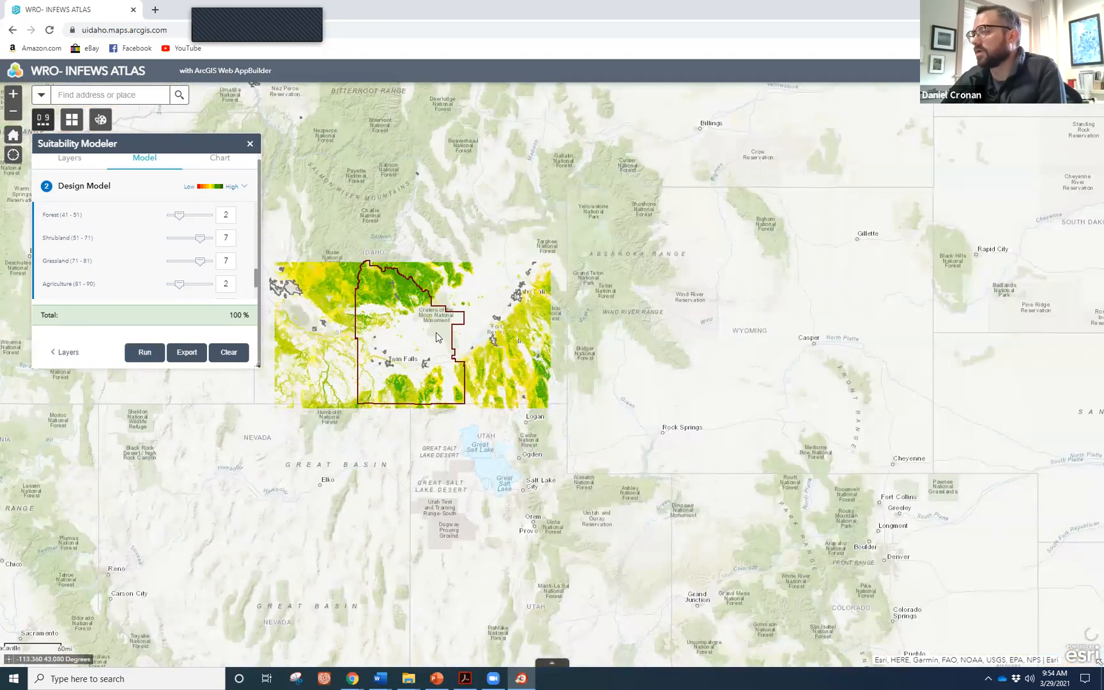
{"action": "left_click_drag", "start_coordinate": [159, 146], "coordinate": [161, 409]}
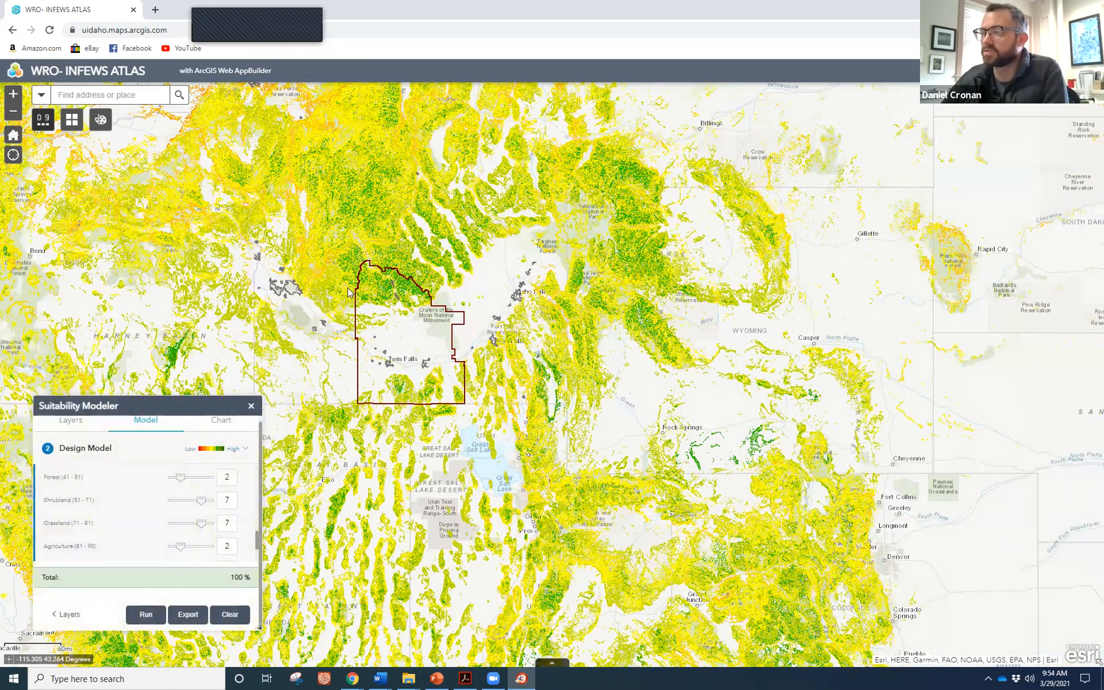
{"action": "scroll", "coordinate": [402, 360], "scroll_direction": "up", "scroll_amount": 1}
{"action": "scroll", "coordinate": [383, 319], "scroll_direction": "up", "scroll_amount": 2}
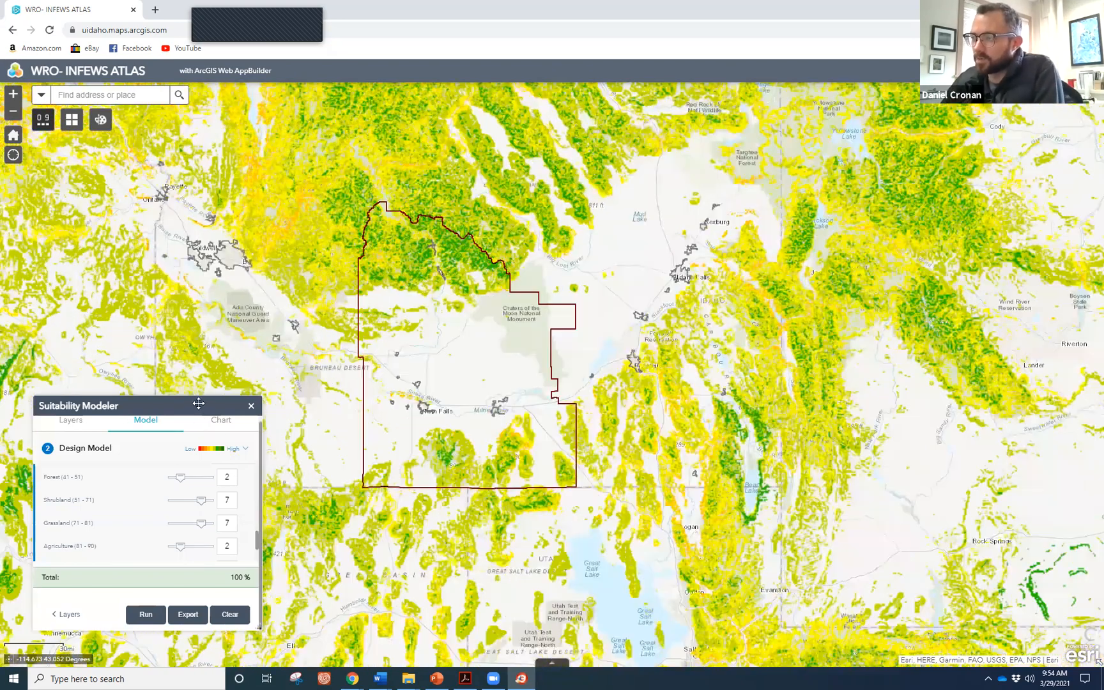
{"action": "left_click_drag", "start_coordinate": [217, 406], "coordinate": [219, 331]}
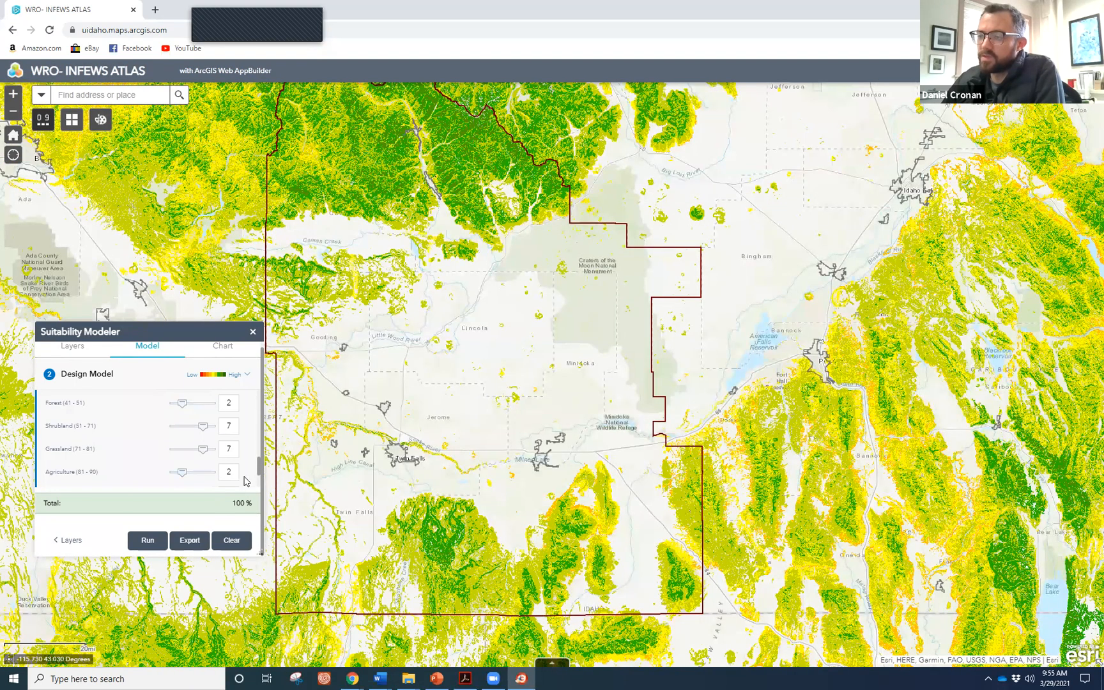
Set up the Draw widget for freehand polygons with a blue symbol.
{"action": "left_click", "coordinate": [99, 119]}
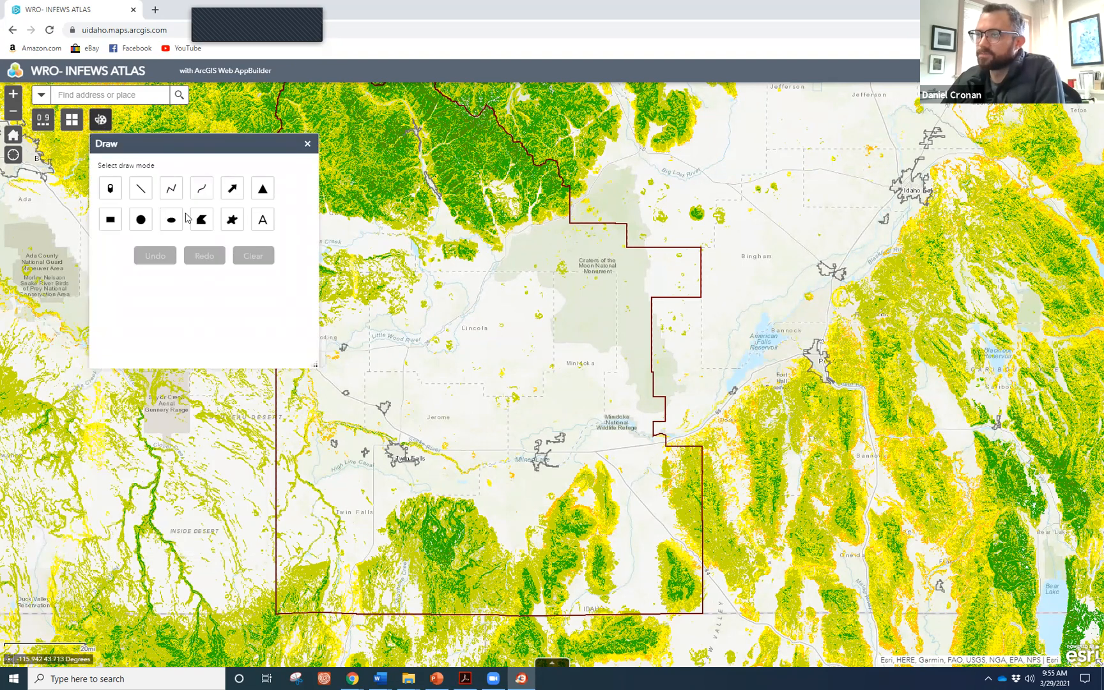
{"action": "left_click", "coordinate": [232, 221]}
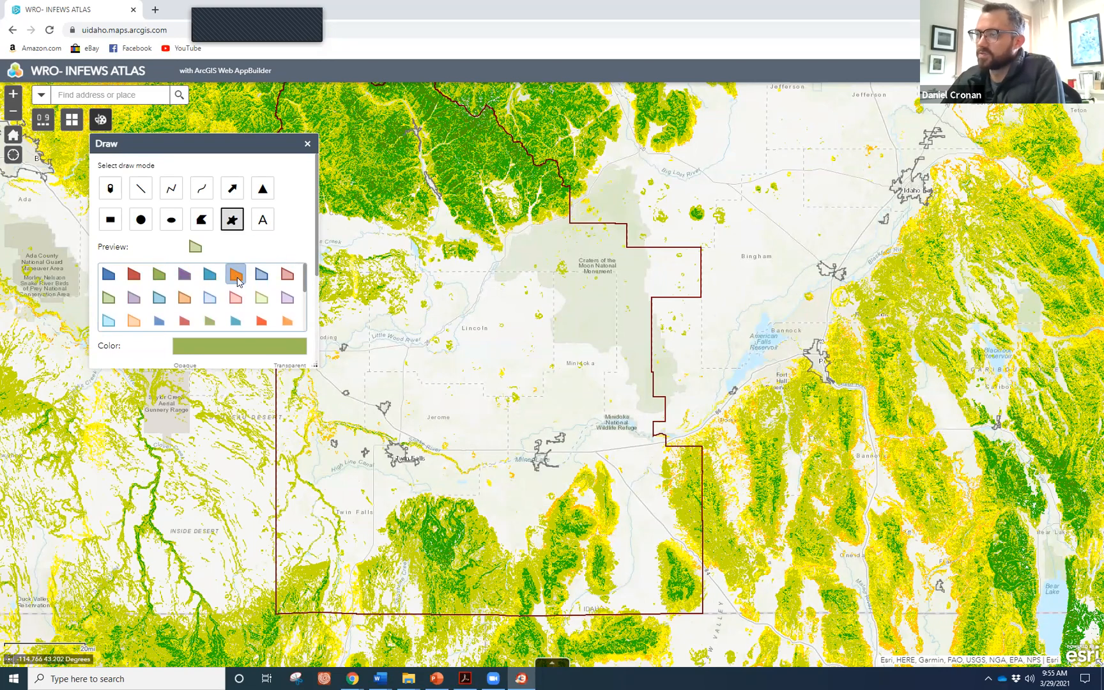
{"action": "left_click", "coordinate": [261, 274]}
Sketch freehand polygons around the green areas in the north, northeast and south.
{"action": "left_click_drag", "start_coordinate": [474, 240], "coordinate": [458, 271]}
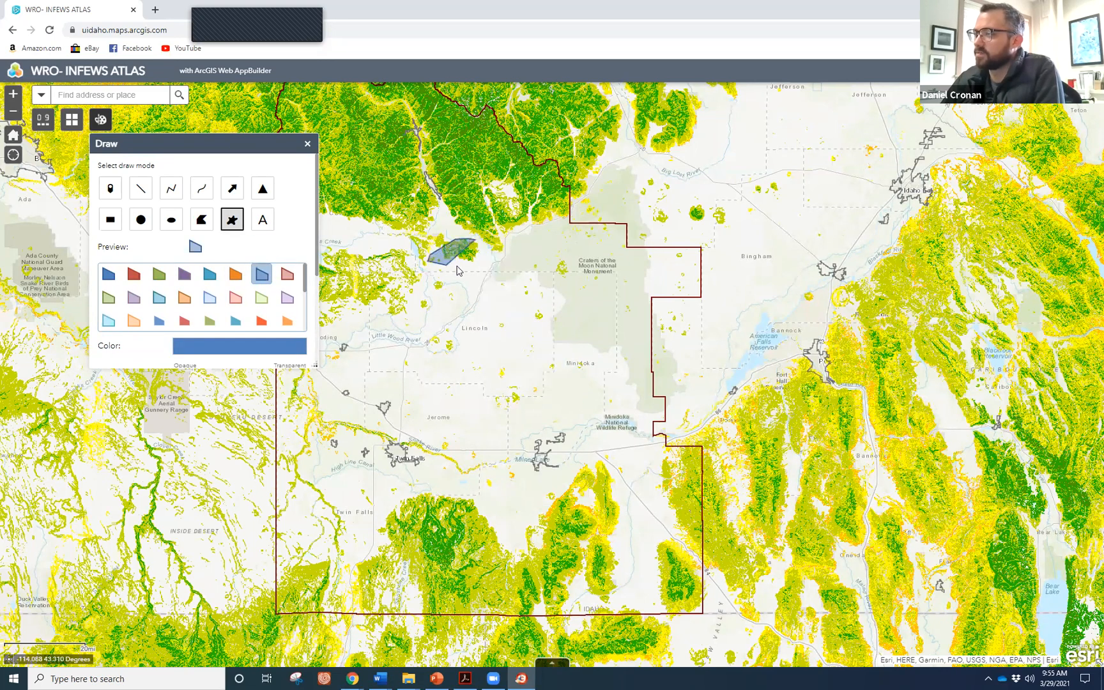
{"action": "mouse_move", "coordinate": [475, 166]}
{"action": "left_mouse_down"}
{"action": "mouse_move", "coordinate": [480, 235]}
{"action": "mouse_move", "coordinate": [495, 218]}
{"action": "left_mouse_up"}
{"action": "mouse_move", "coordinate": [407, 165]}
{"action": "left_mouse_down"}
{"action": "mouse_move", "coordinate": [370, 223]}
{"action": "mouse_move", "coordinate": [401, 161]}
{"action": "left_mouse_up"}
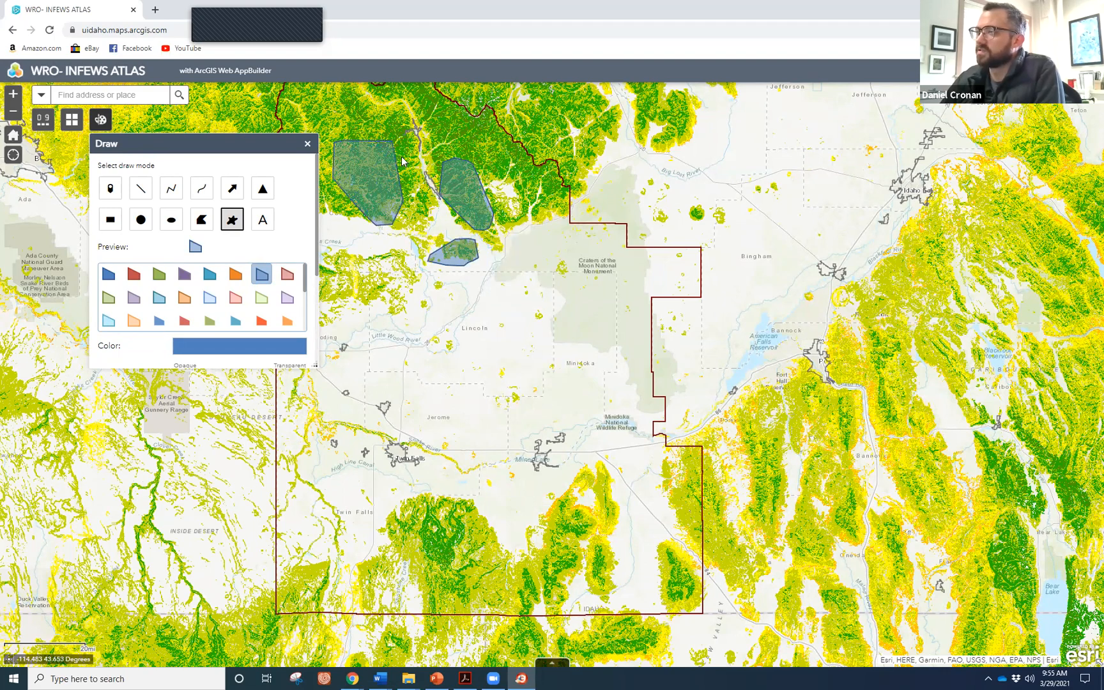
{"action": "mouse_move", "coordinate": [533, 149]}
{"action": "left_mouse_down"}
{"action": "mouse_move", "coordinate": [553, 185]}
{"action": "mouse_move", "coordinate": [509, 185]}
{"action": "left_mouse_up"}
{"action": "mouse_move", "coordinate": [451, 506]}
{"action": "left_mouse_down"}
{"action": "mouse_move", "coordinate": [451, 558]}
{"action": "mouse_move", "coordinate": [463, 514]}
{"action": "left_mouse_up"}
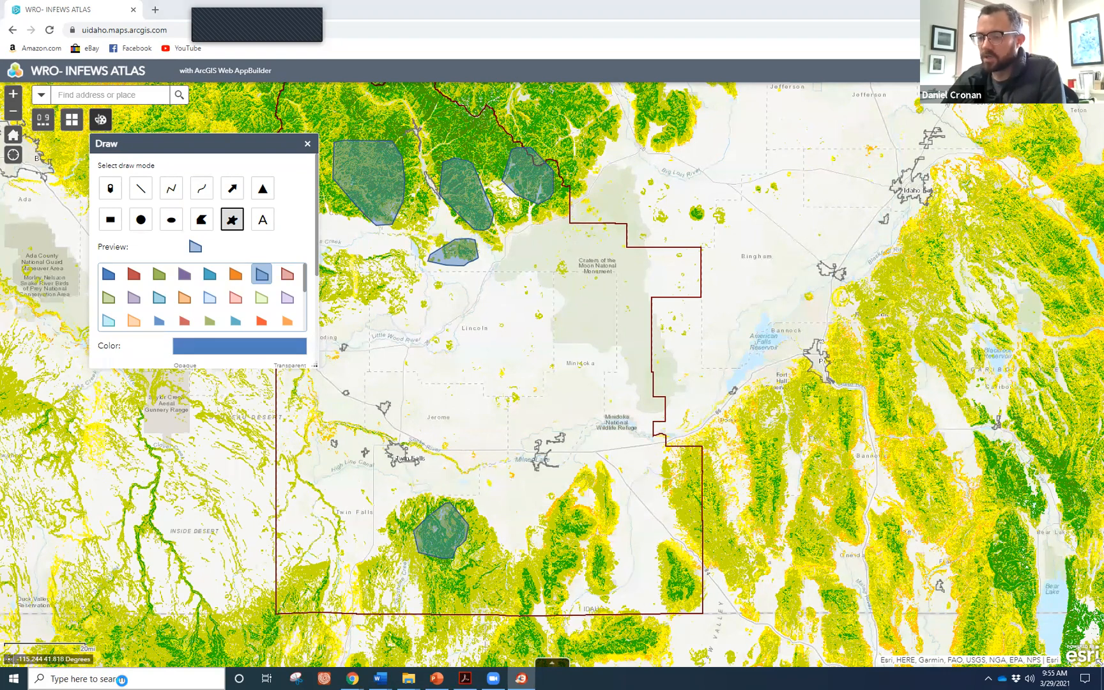
{"action": "type", "text": "a"}
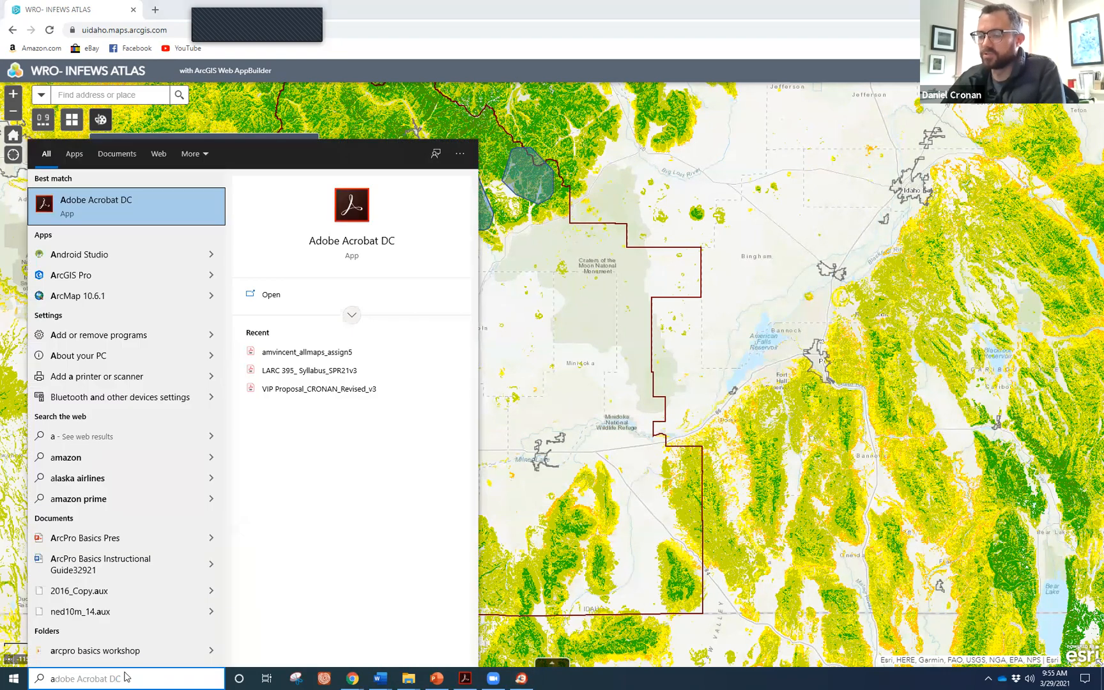
Switch to Chrome and scroll the GIS Software page down to the ArcGIS Pro card.
{"action": "key", "text": "alt+Tab"}
{"action": "key", "text": "alt+Tab"}
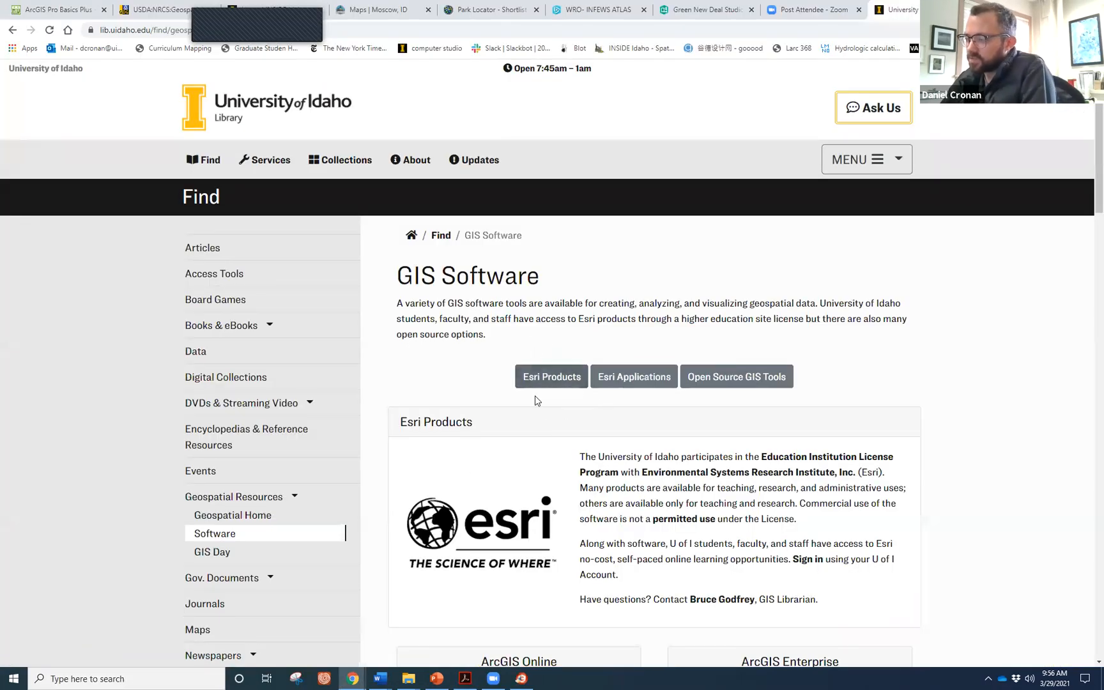
{"action": "scroll", "coordinate": [463, 393], "scroll_direction": "down", "scroll_amount": 1}
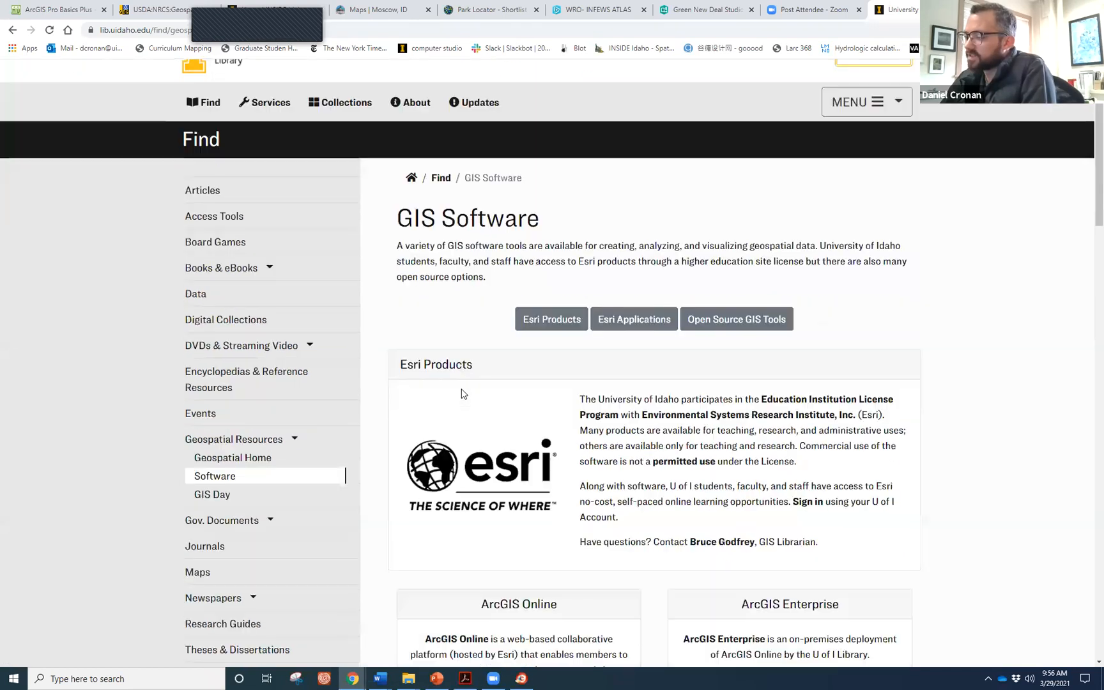
{"action": "scroll", "coordinate": [463, 394], "scroll_direction": "down", "scroll_amount": 1}
{"action": "scroll", "coordinate": [463, 394], "scroll_direction": "down", "scroll_amount": 4}
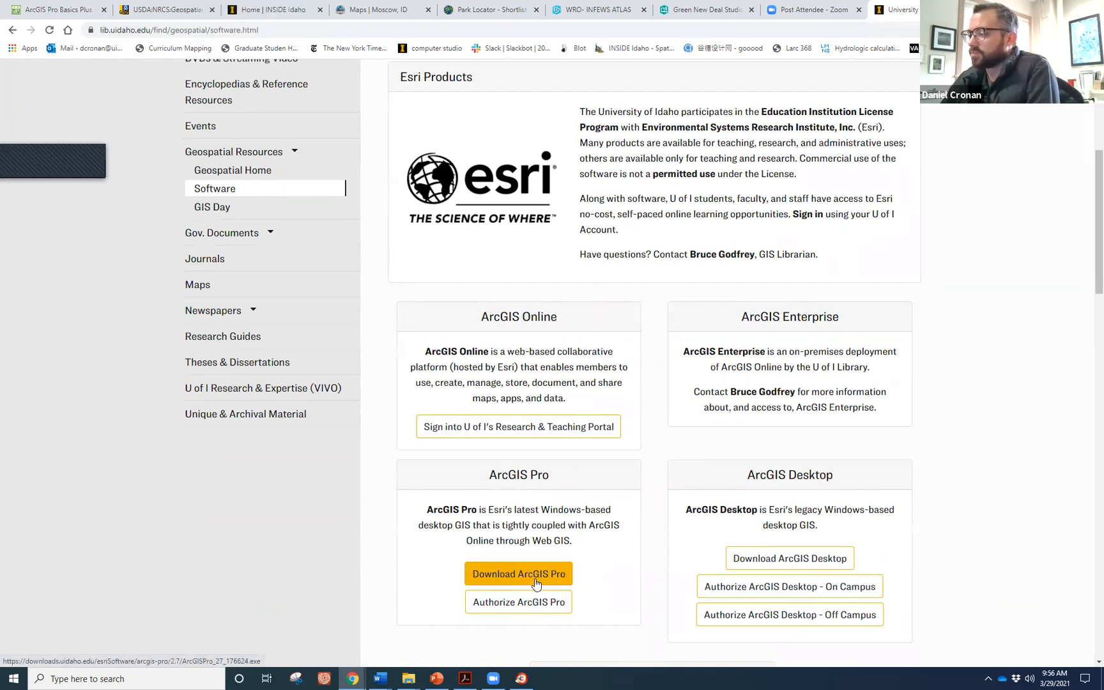
Select and copy the GIS Software page's web address.
{"action": "left_click", "coordinate": [284, 29]}
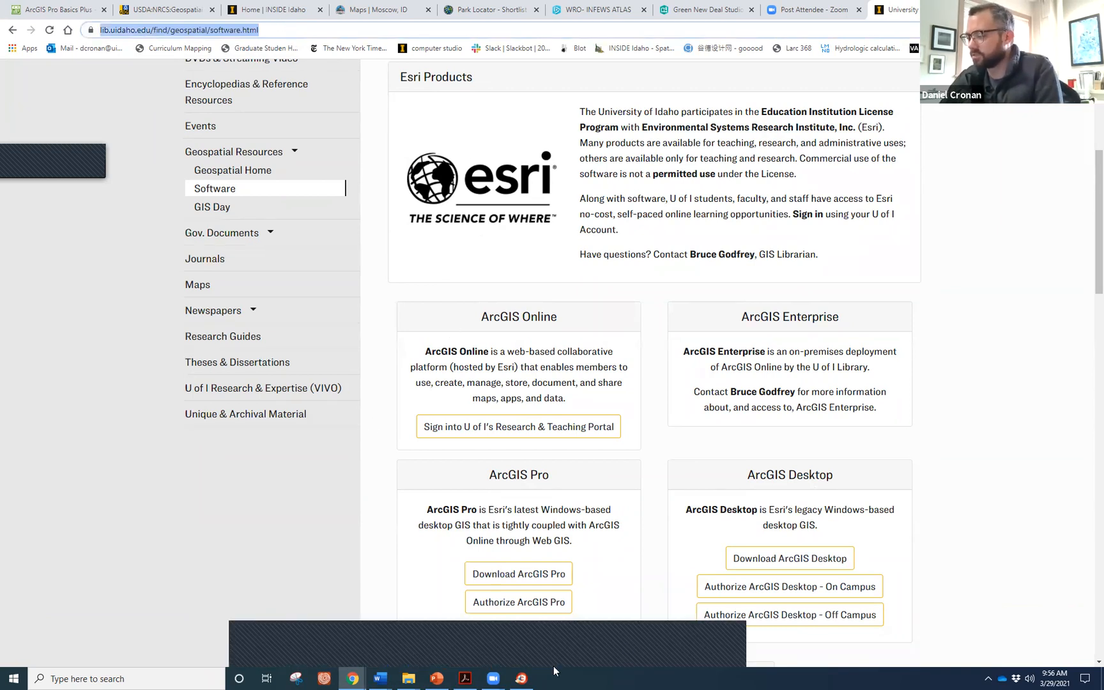
{"action": "right_click", "coordinate": [761, 426]}
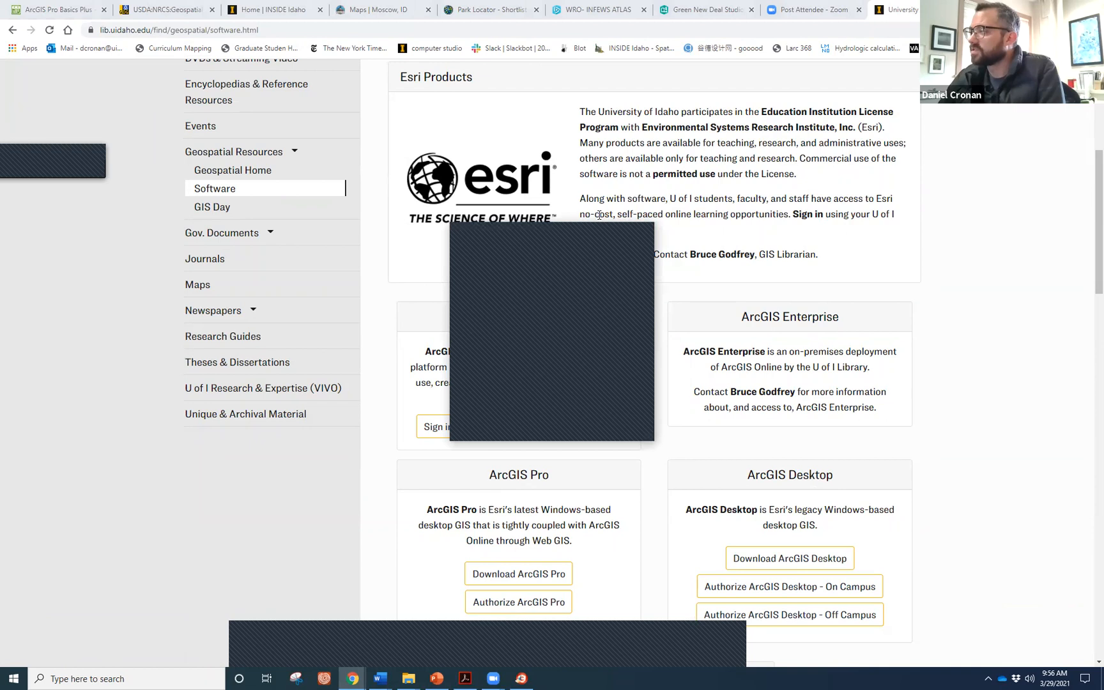
{"action": "left_click", "coordinate": [588, 238]}
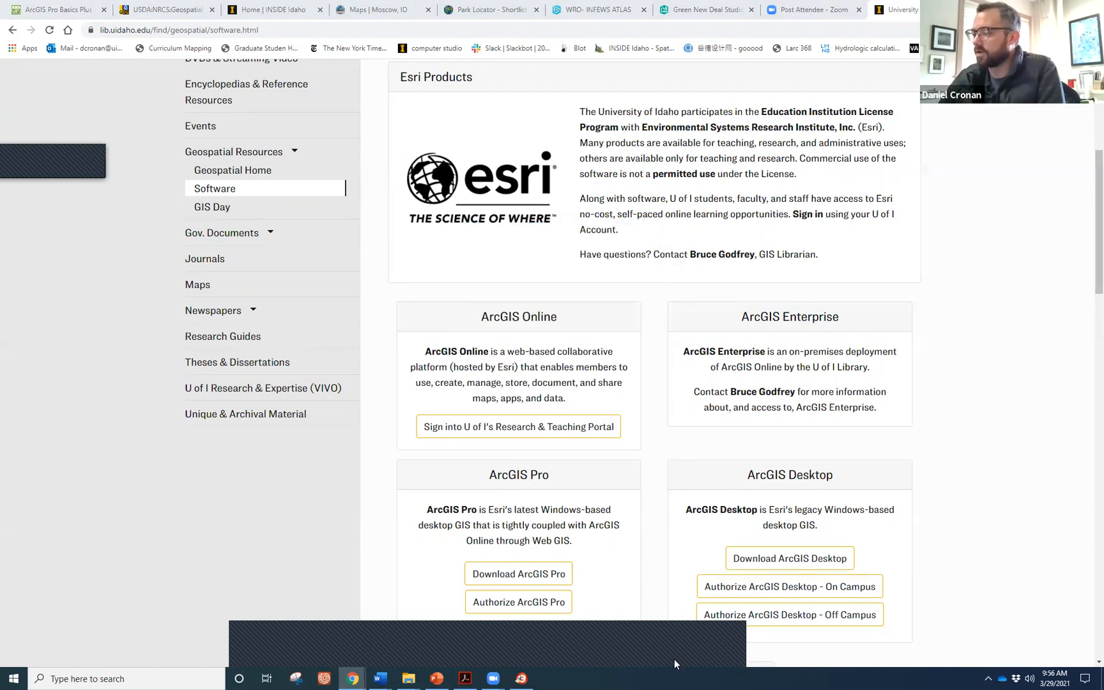
{"action": "left_click", "coordinate": [721, 659]}
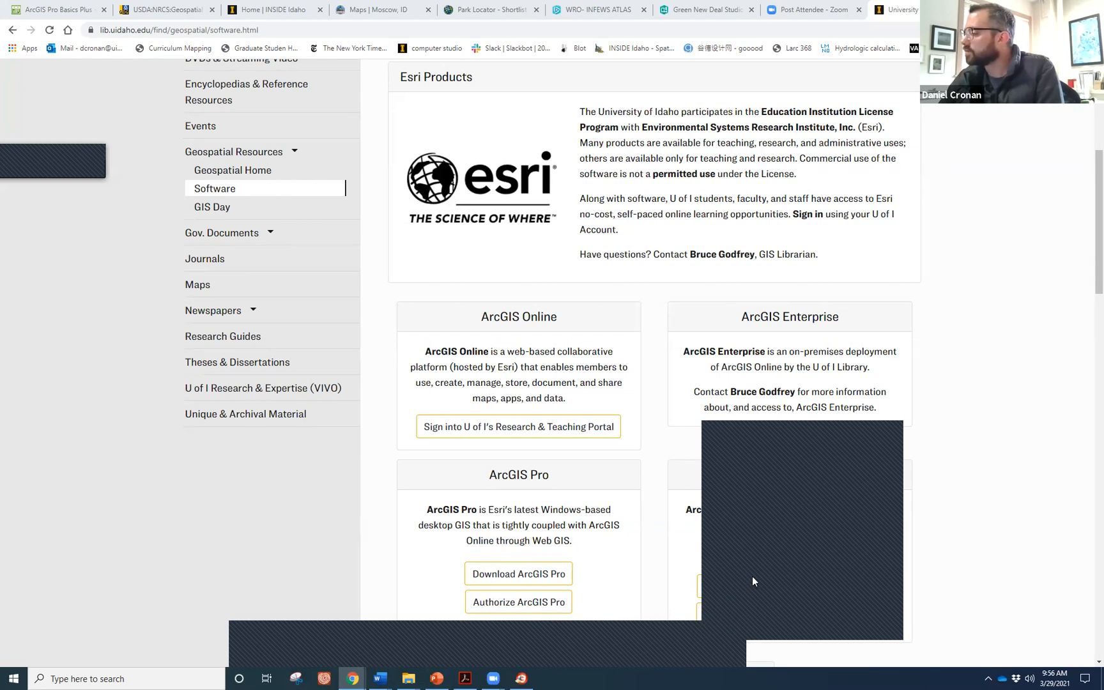
{"action": "left_click", "coordinate": [752, 575]}
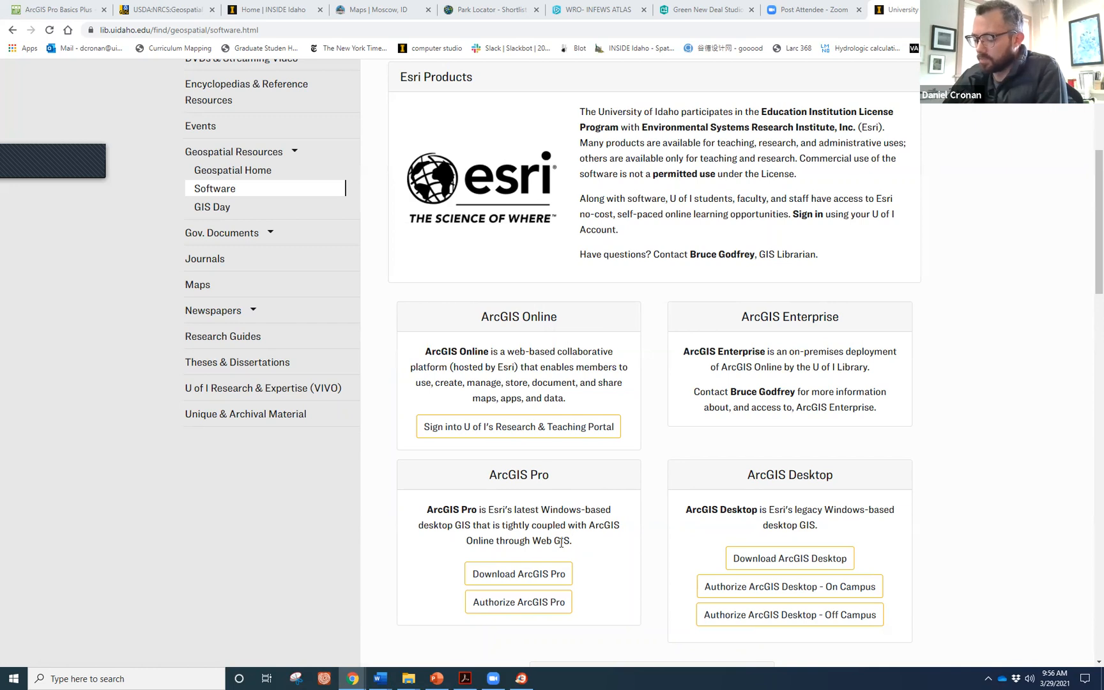
{"action": "left_click", "coordinate": [143, 677]}
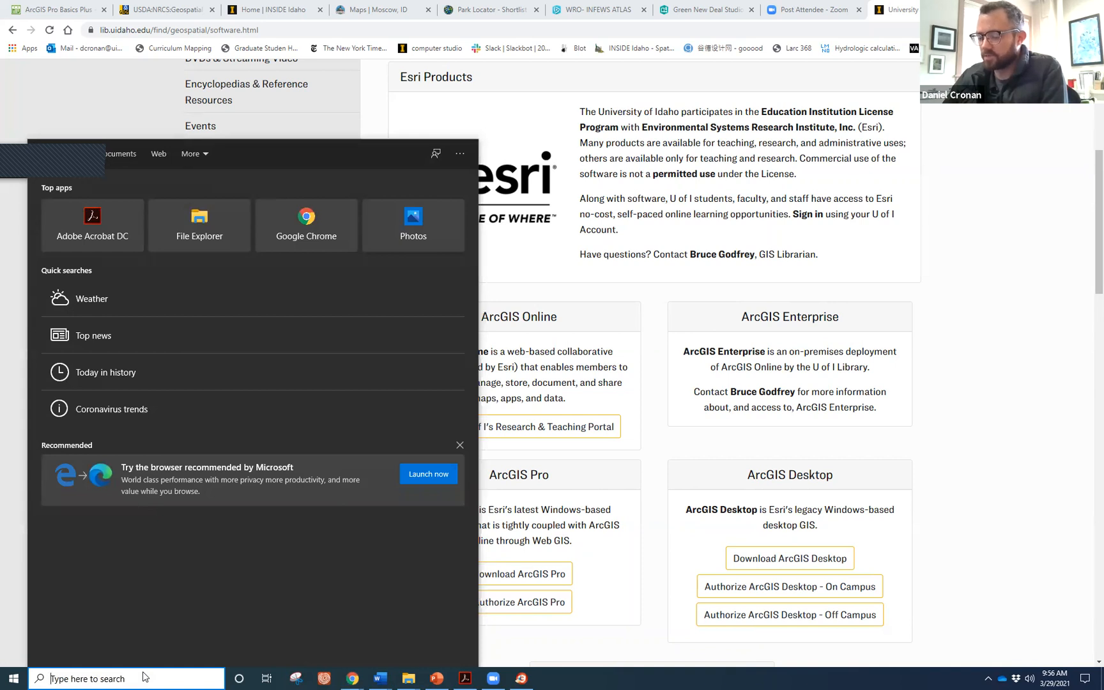
Search Windows for 'arc' and launch ArcGIS Pro.
{"action": "type", "text": "arc"}
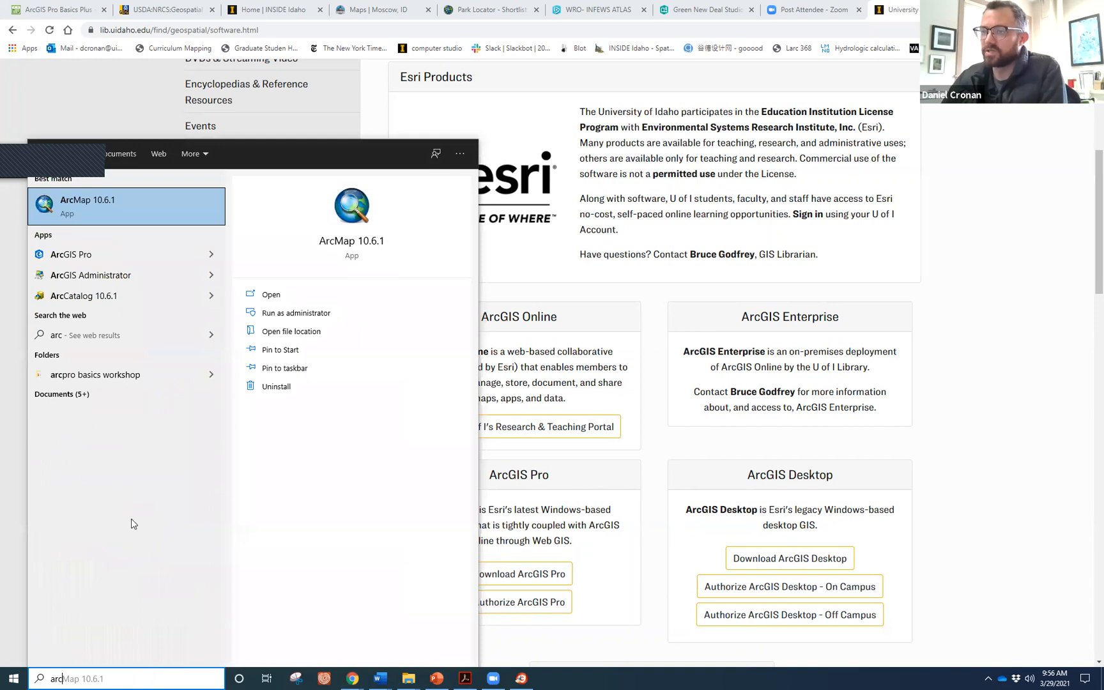
{"action": "left_click", "coordinate": [100, 255]}
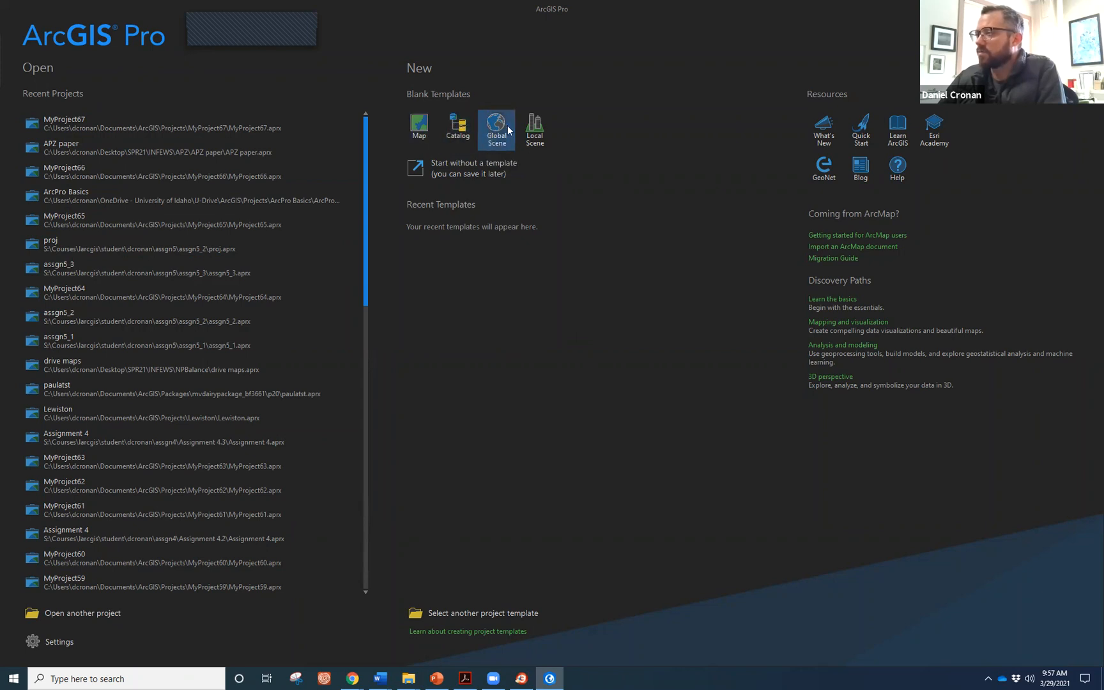
Start a blank Map project located in Desktop > SPR21 > arcpro basics workshop.
{"action": "left_click", "coordinate": [424, 123]}
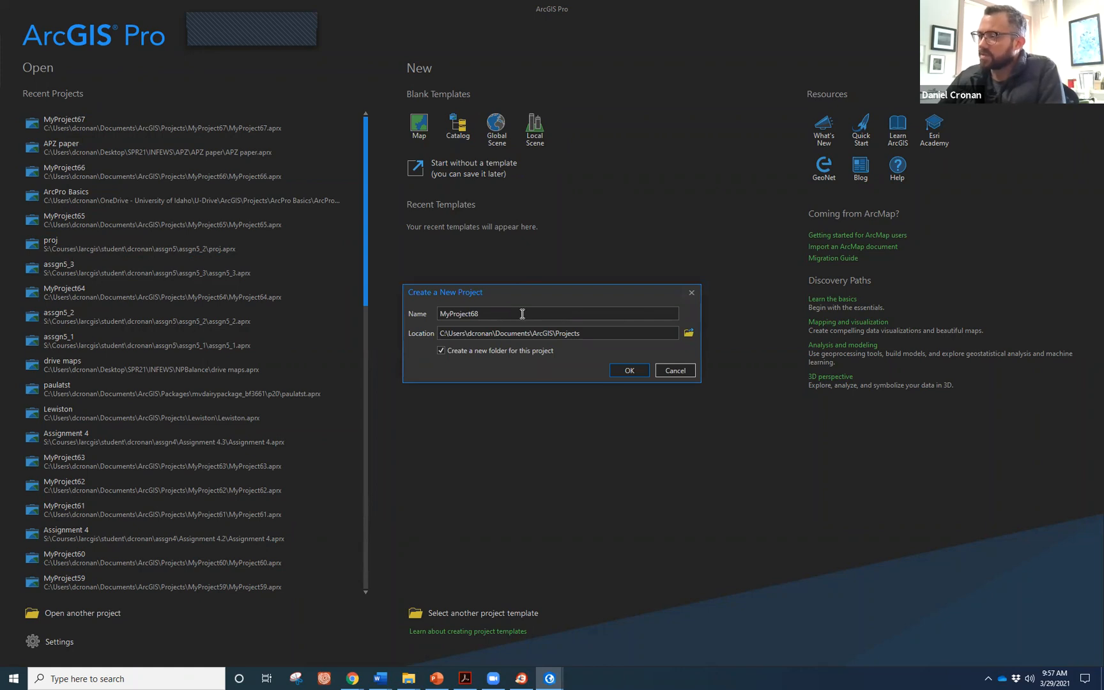
{"action": "left_click", "coordinate": [689, 333]}
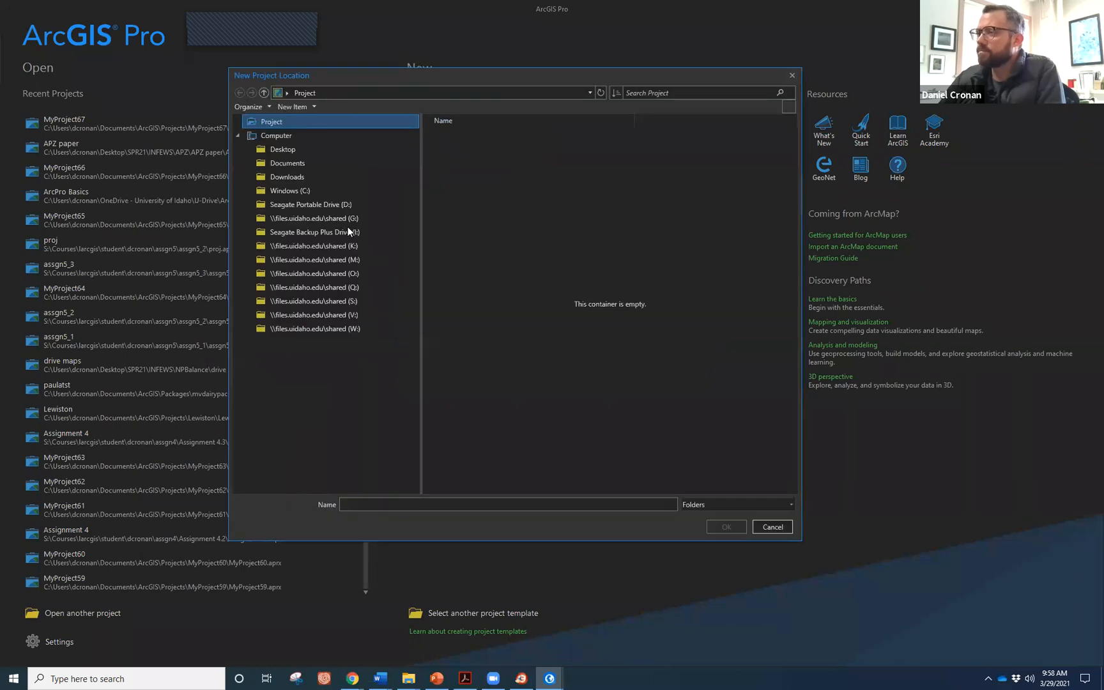
{"action": "left_click", "coordinate": [302, 150]}
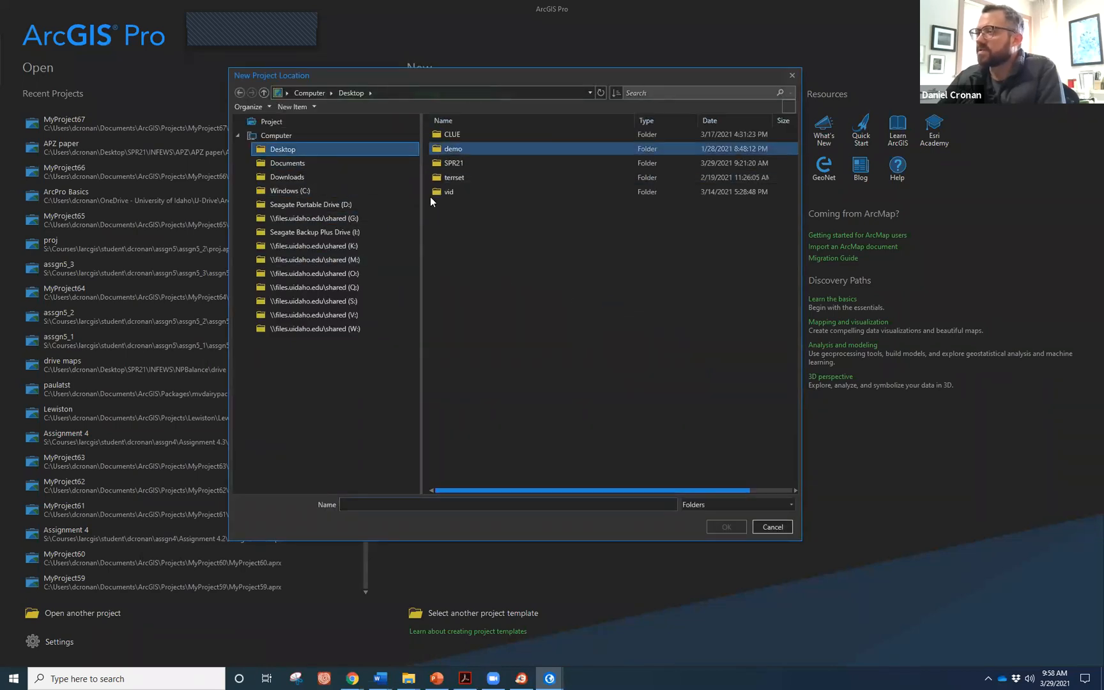
{"action": "double_click", "coordinate": [465, 161]}
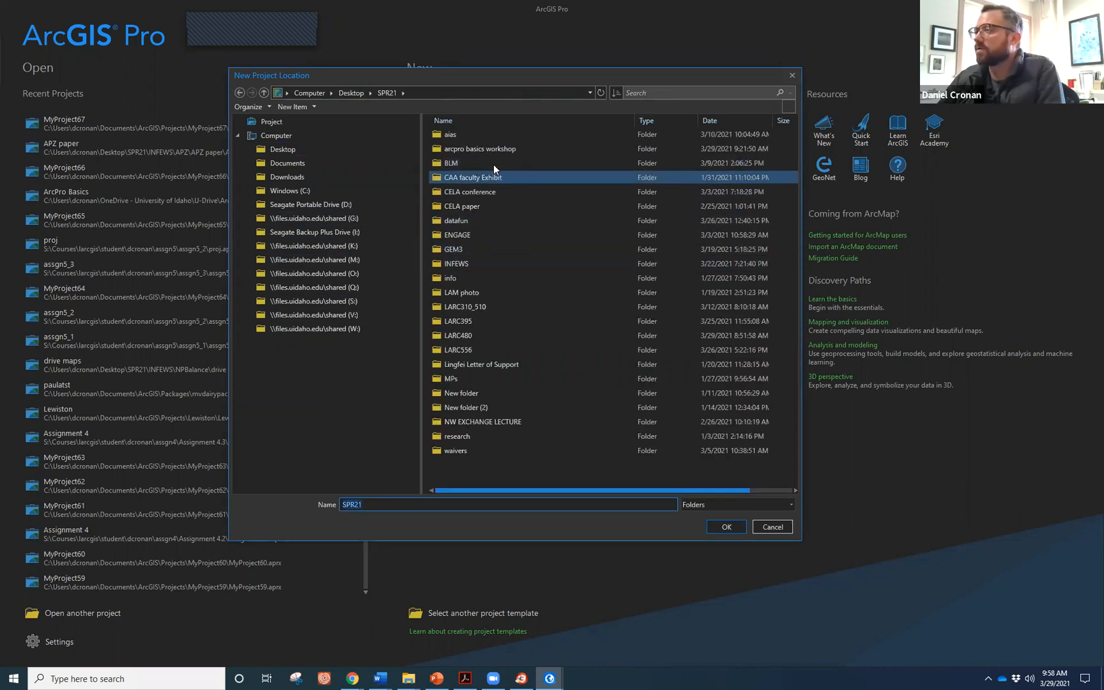
{"action": "double_click", "coordinate": [493, 150]}
{"action": "left_click", "coordinate": [386, 94]}
{"action": "left_click", "coordinate": [474, 148]}
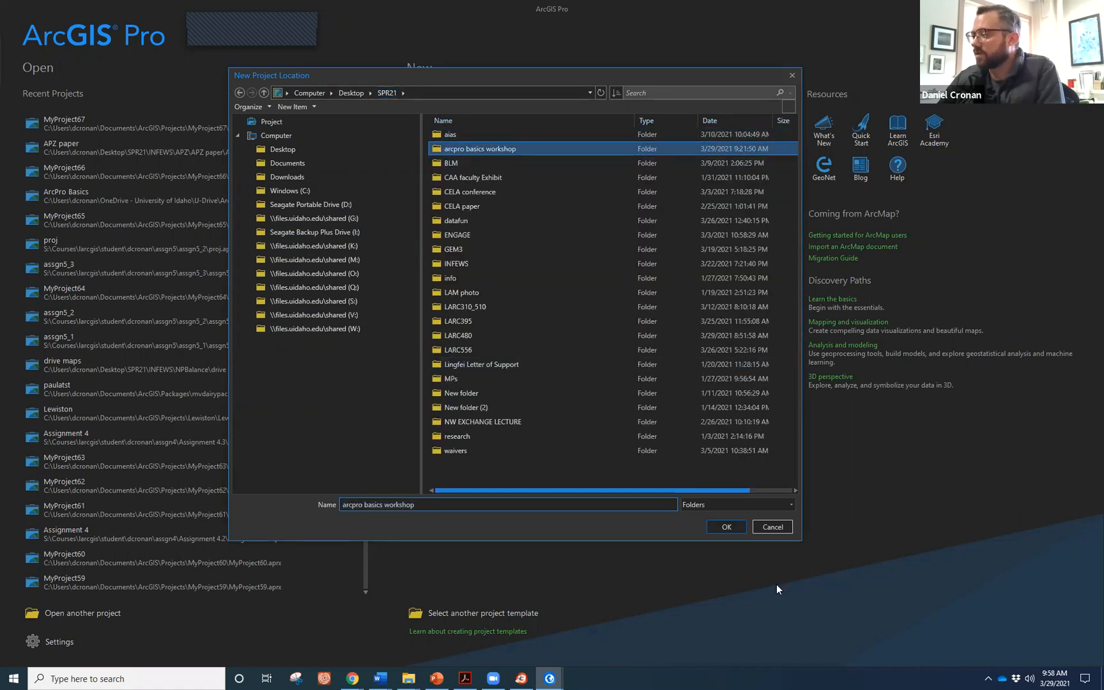
{"action": "left_click", "coordinate": [727, 527]}
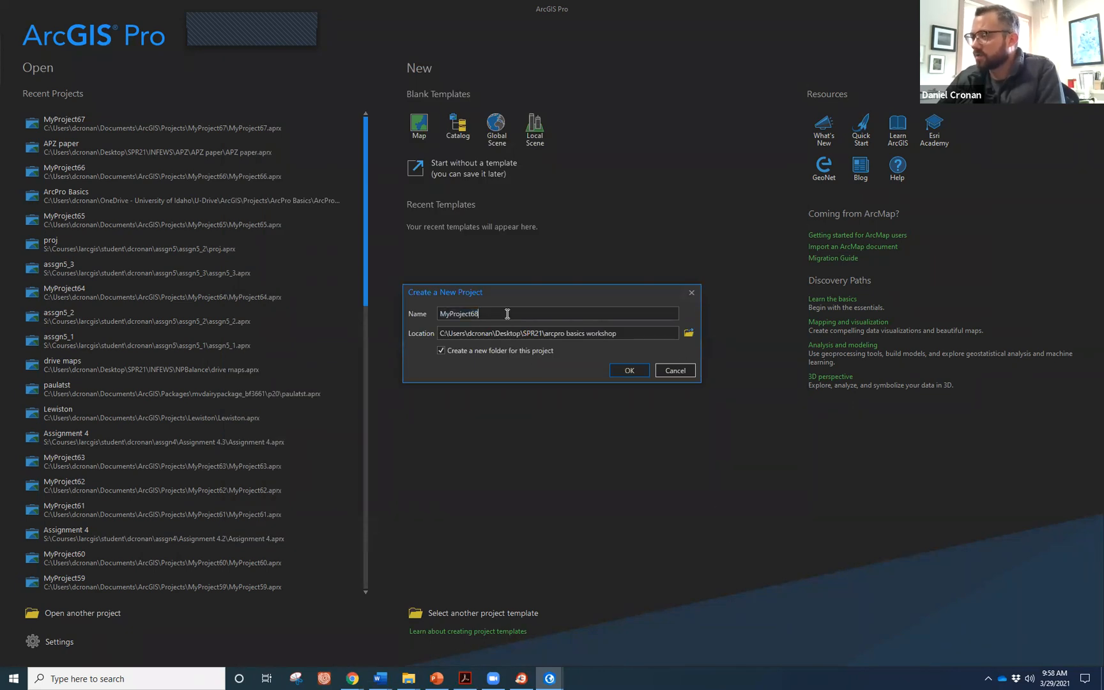
Name the project 'ArcPro Basics' and select the end of the location path.
{"action": "type", "text": "Arc"}
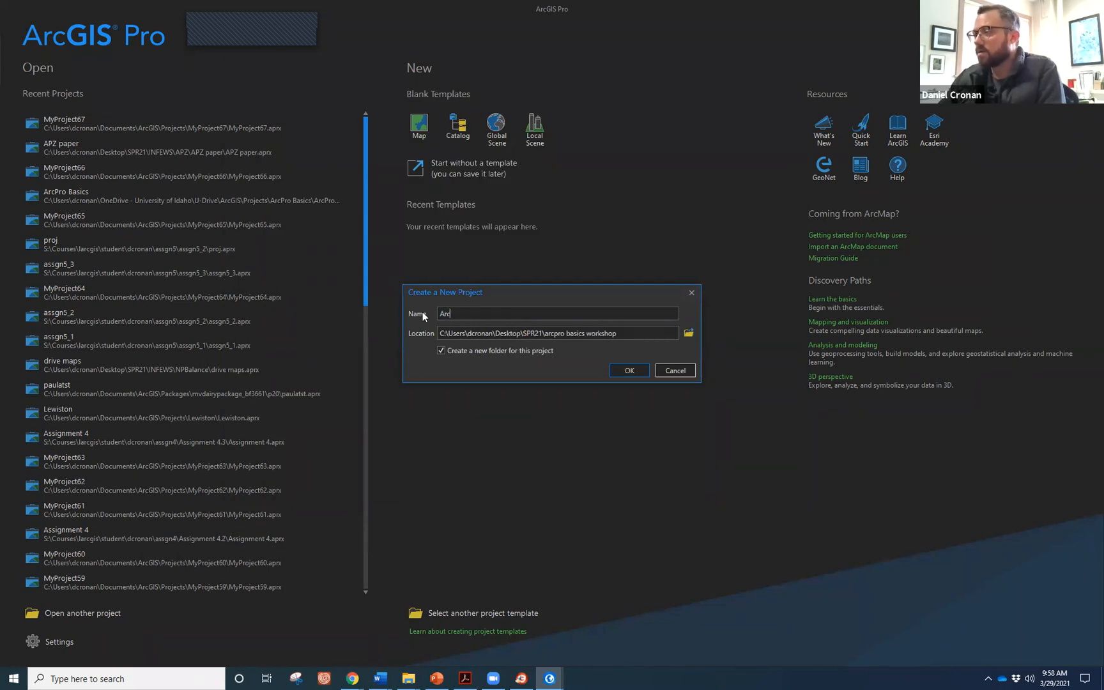
{"action": "type", "text": "Pro Ba"}
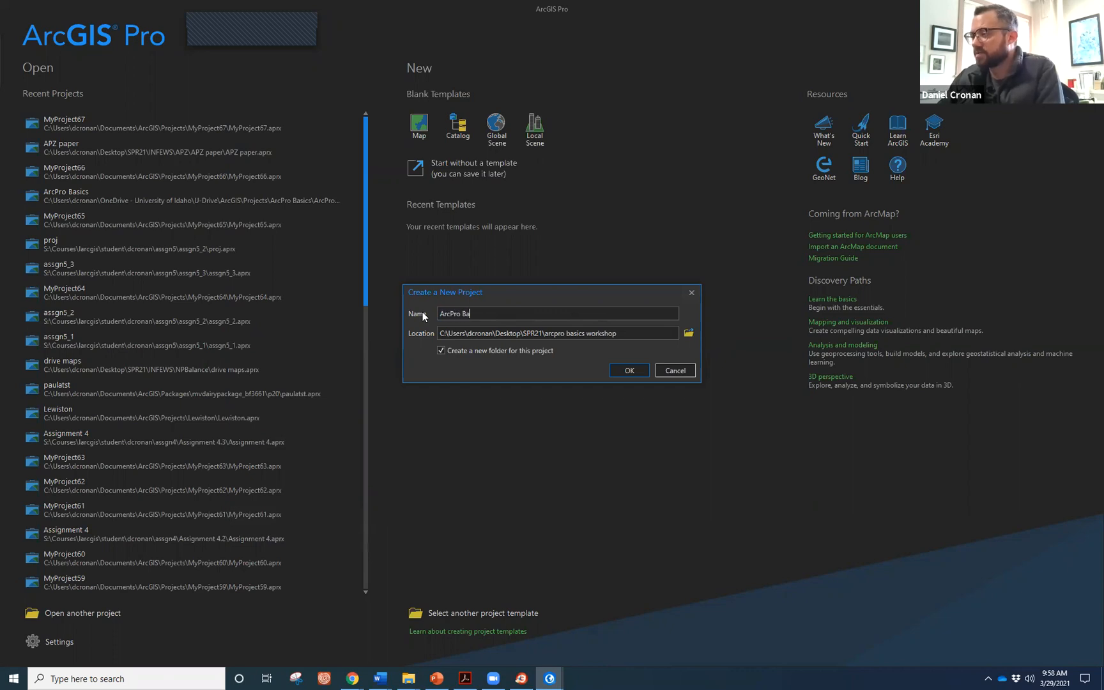
{"action": "type", "text": "sics"}
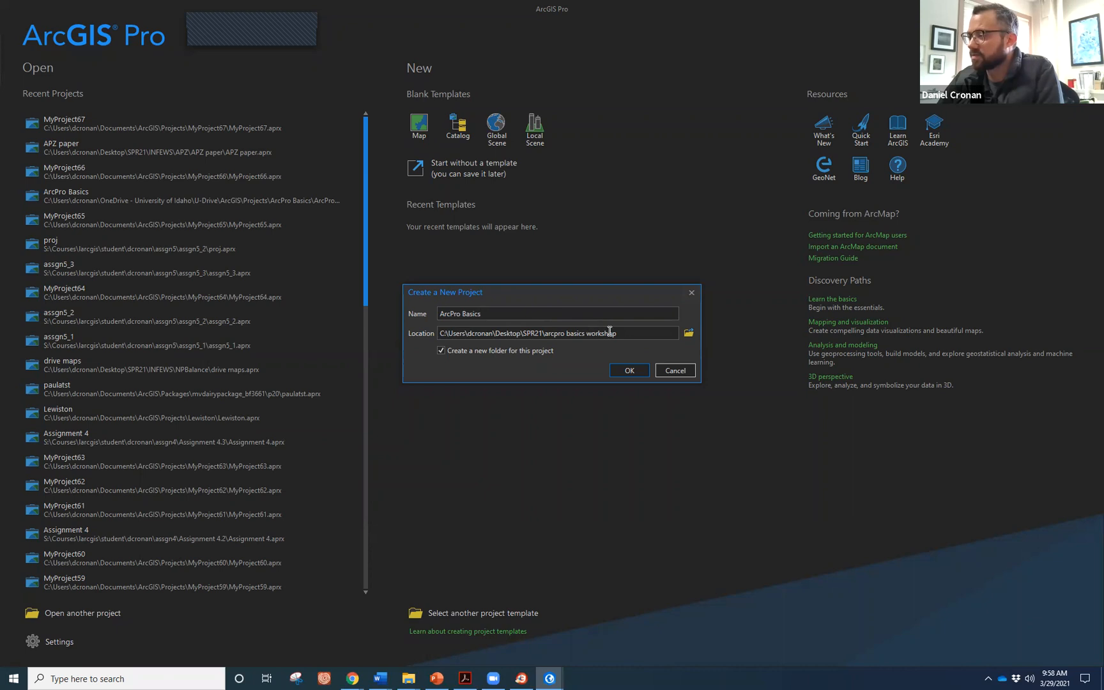
{"action": "left_click", "coordinate": [632, 332]}
{"action": "mouse_move", "coordinate": [633, 332]}
{"action": "left_mouse_down"}
{"action": "mouse_move", "coordinate": [607, 333]}
{"action": "mouse_move", "coordinate": [617, 333]}
{"action": "left_mouse_up"}
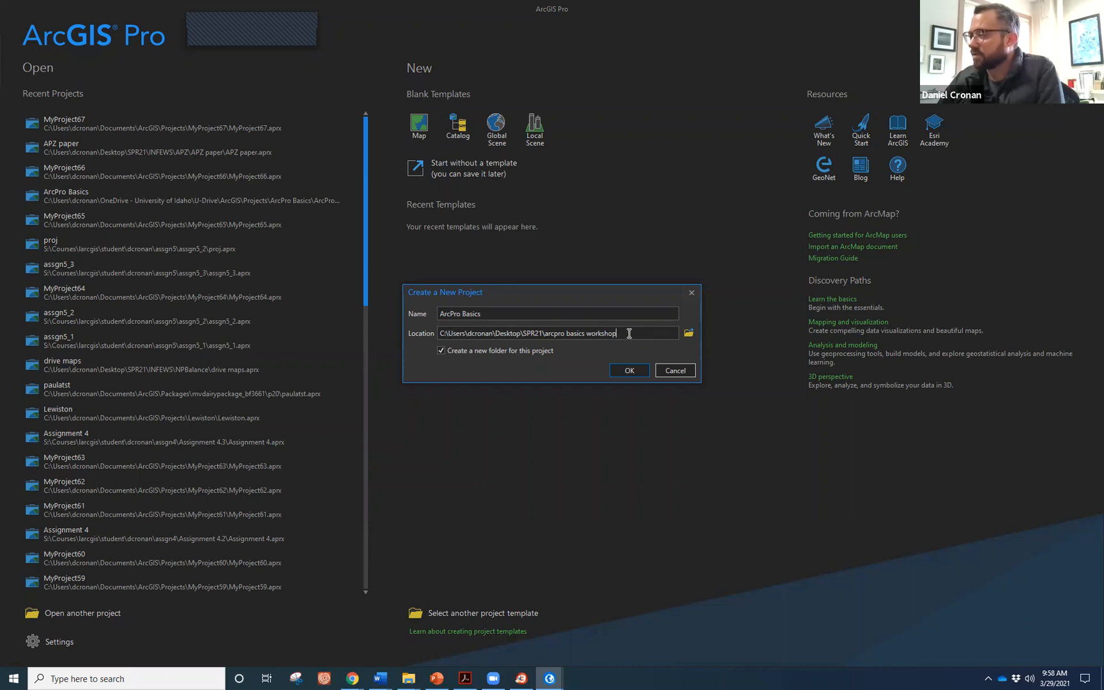
Launch the Windows Magnifier to enlarge the screen for viewers.
{"action": "left_click", "coordinate": [83, 678]}
{"action": "type", "text": "mag"}
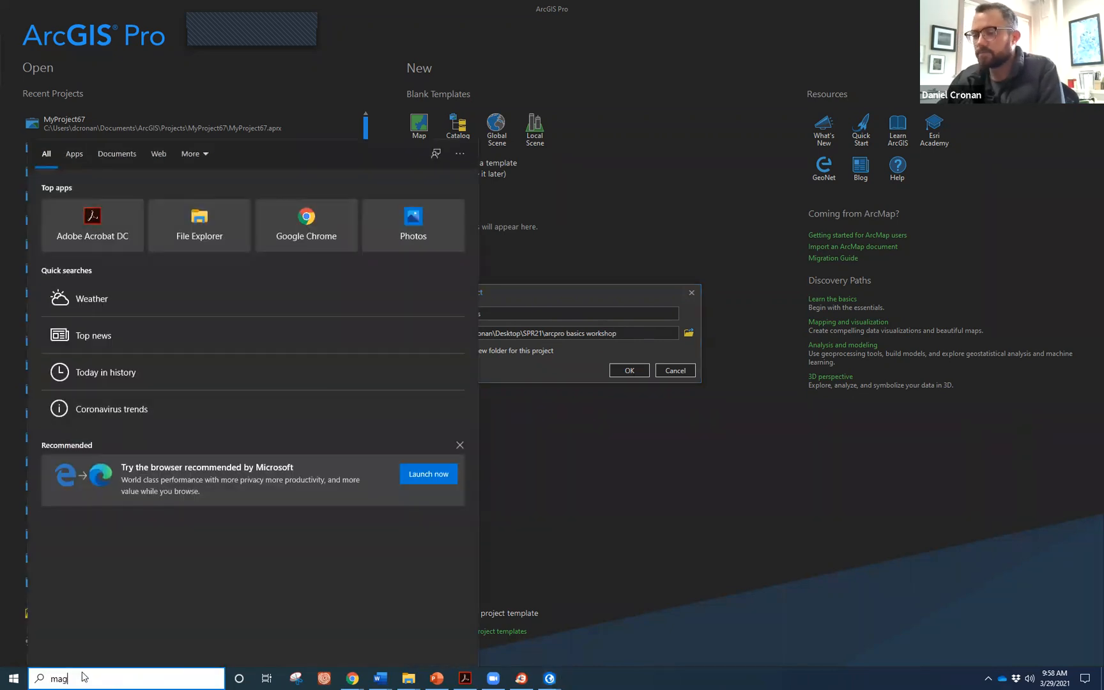
{"action": "key", "text": "Escape"}
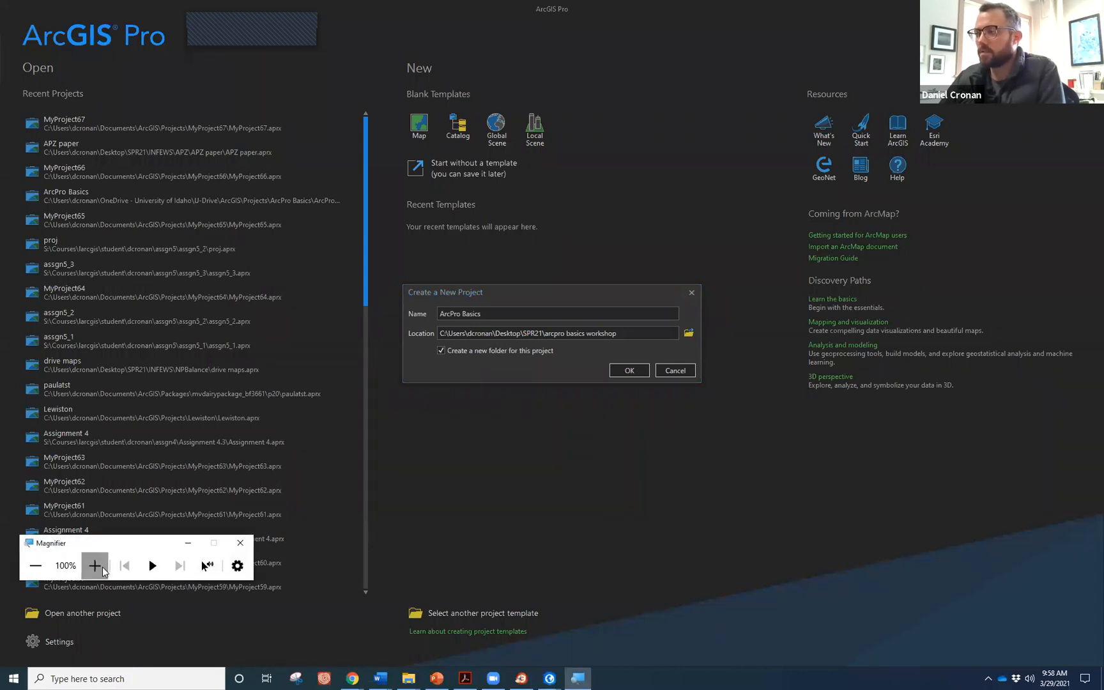
{"action": "left_click", "coordinate": [95, 566]}
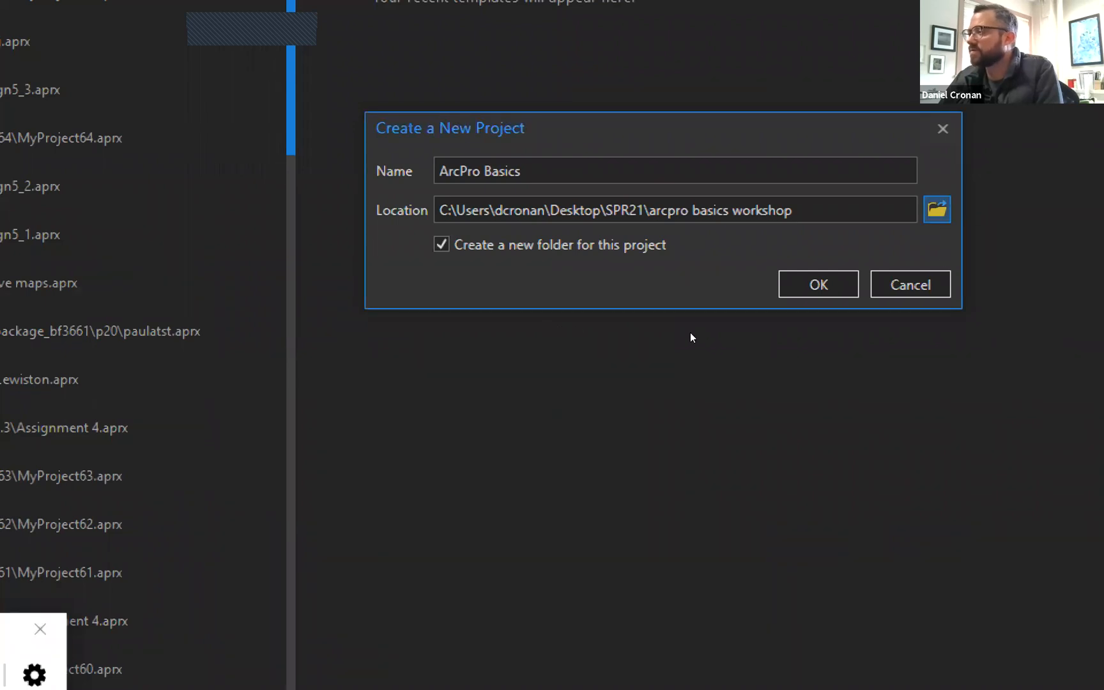
Create the ArcPro Basics project in Desktop\SPR21, then return magnification to normal.
{"action": "left_click", "coordinate": [936, 209]}
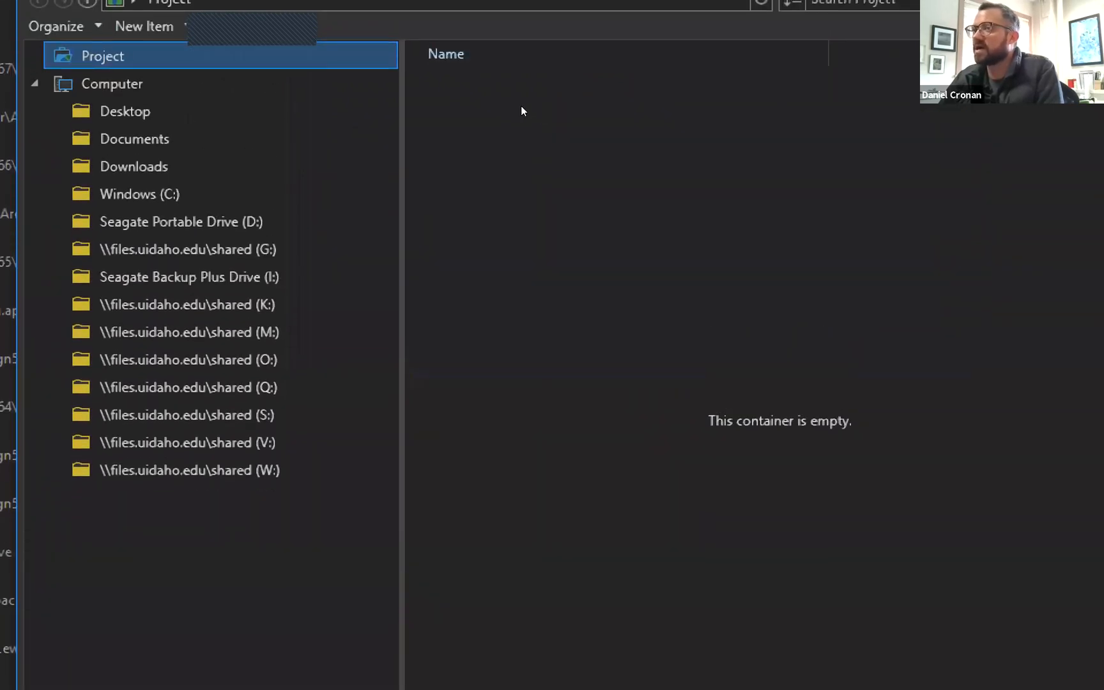
{"action": "left_click", "coordinate": [324, 125]}
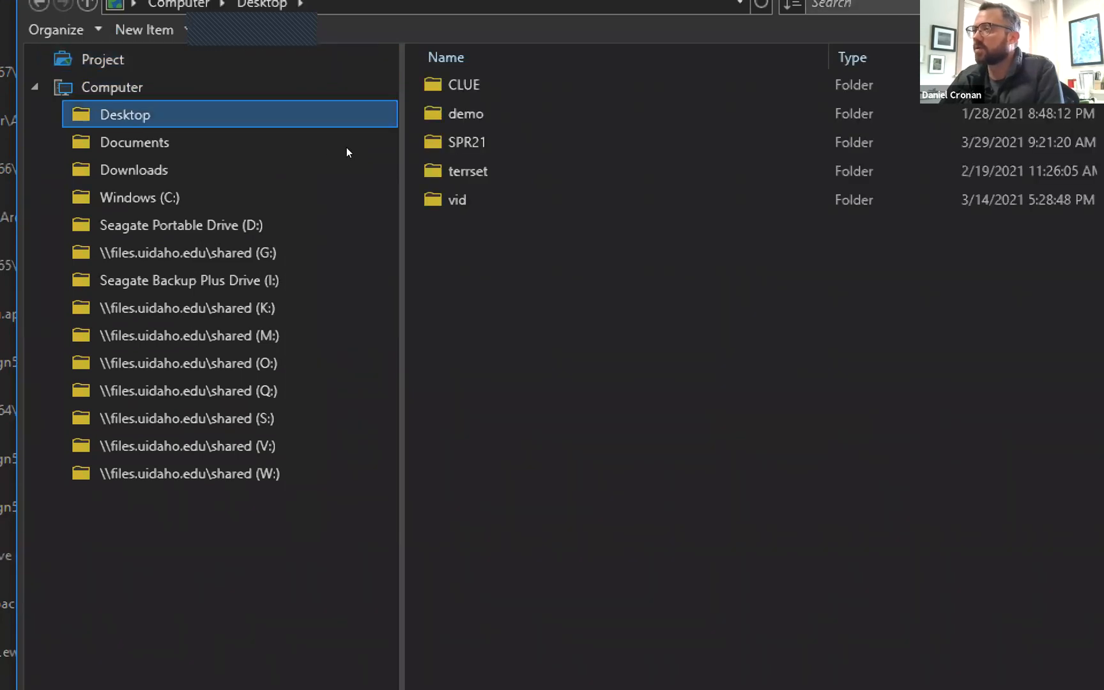
{"action": "left_click", "coordinate": [451, 167]}
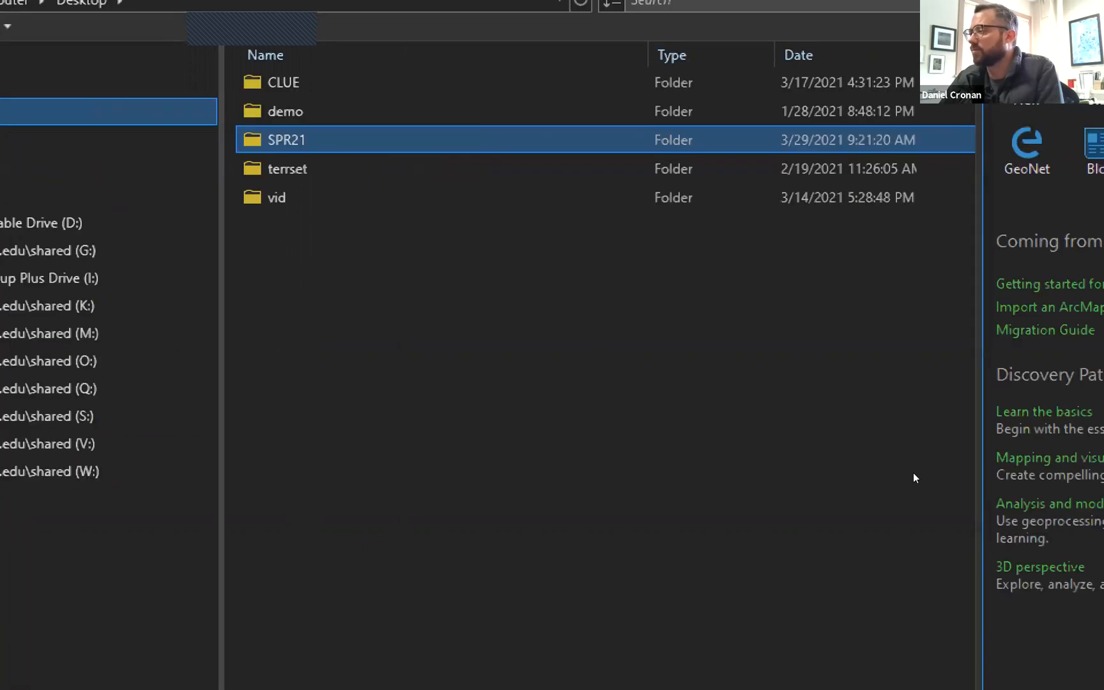
{"action": "key", "text": "Return"}
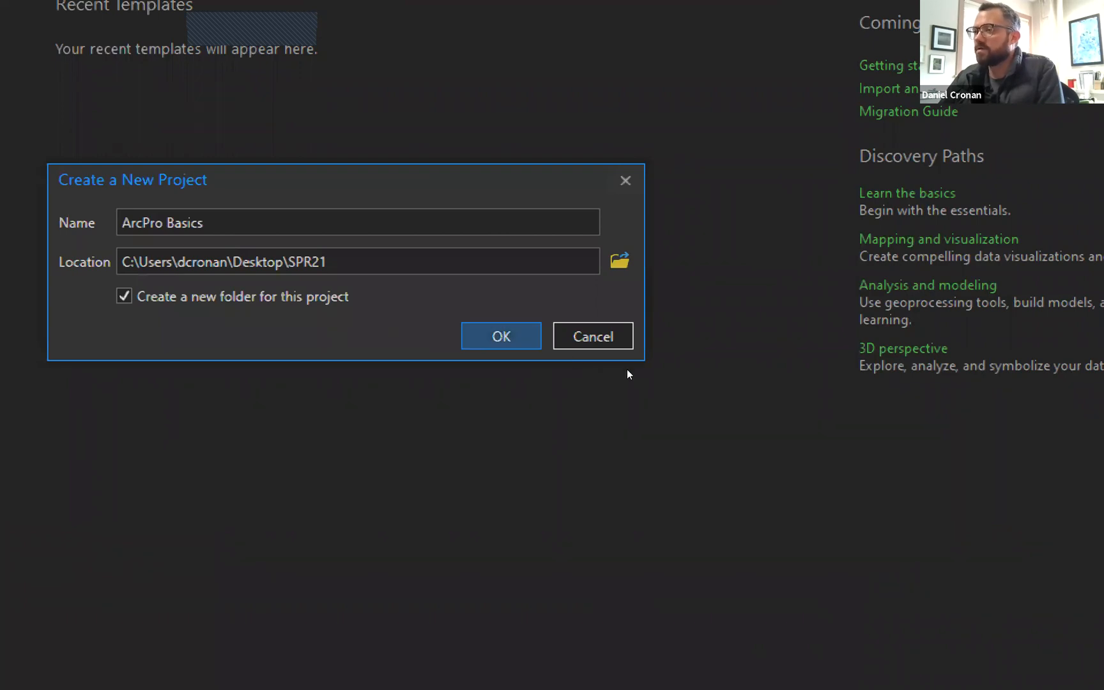
{"action": "key", "text": "Return"}
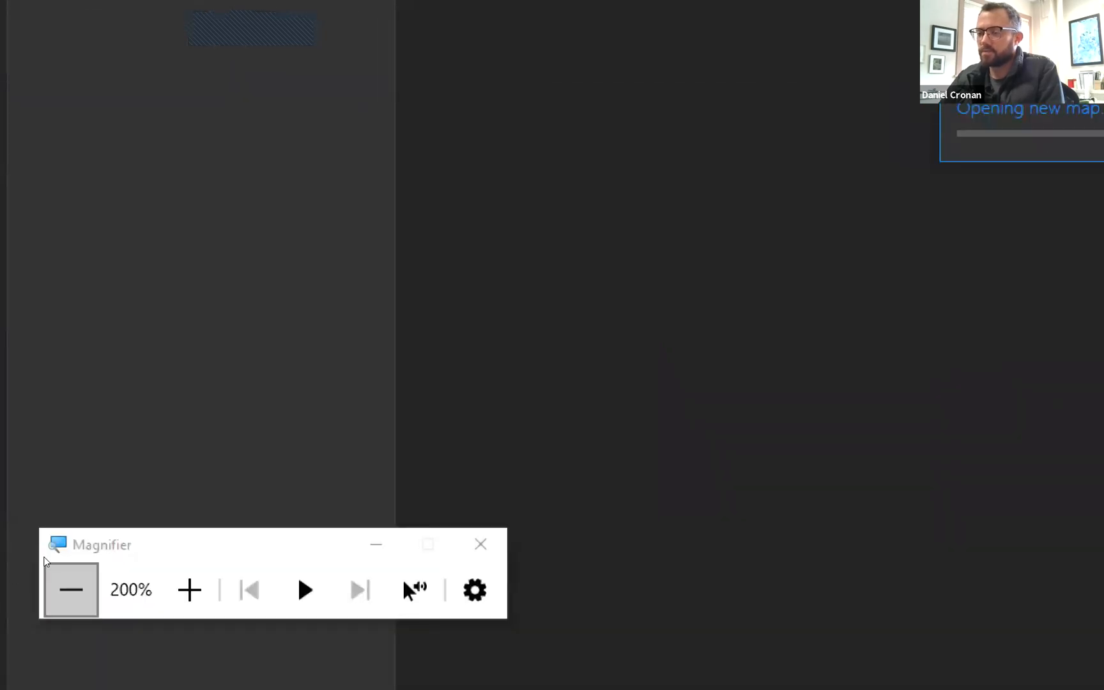
{"action": "left_click", "coordinate": [71, 589]}
{"action": "left_click", "coordinate": [48, 585]}
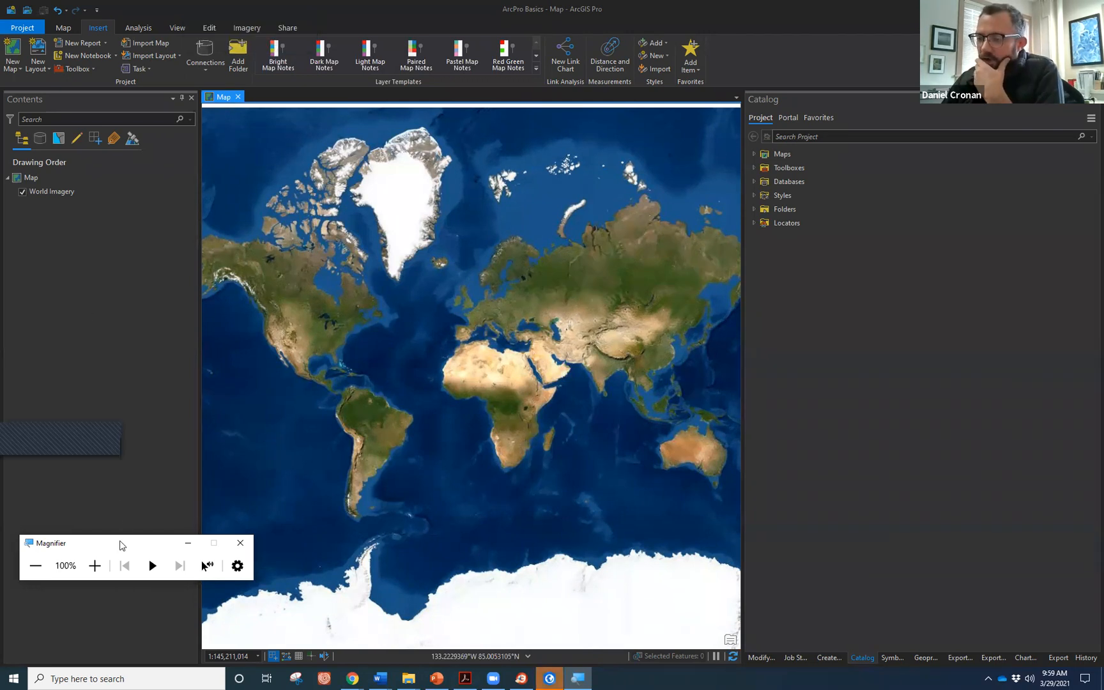
Move the Magnifier aside, select the World Imagery layer, then open the Project backstage.
{"action": "left_click_drag", "start_coordinate": [120, 547], "coordinate": [97, 564]}
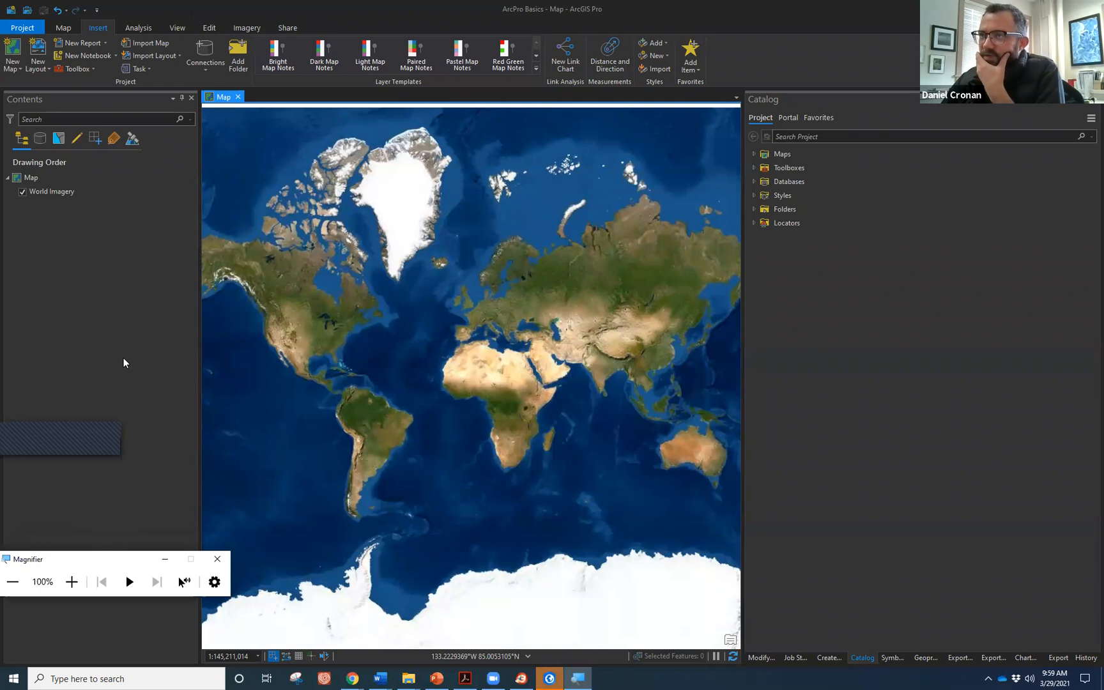
{"action": "left_click", "coordinate": [62, 187]}
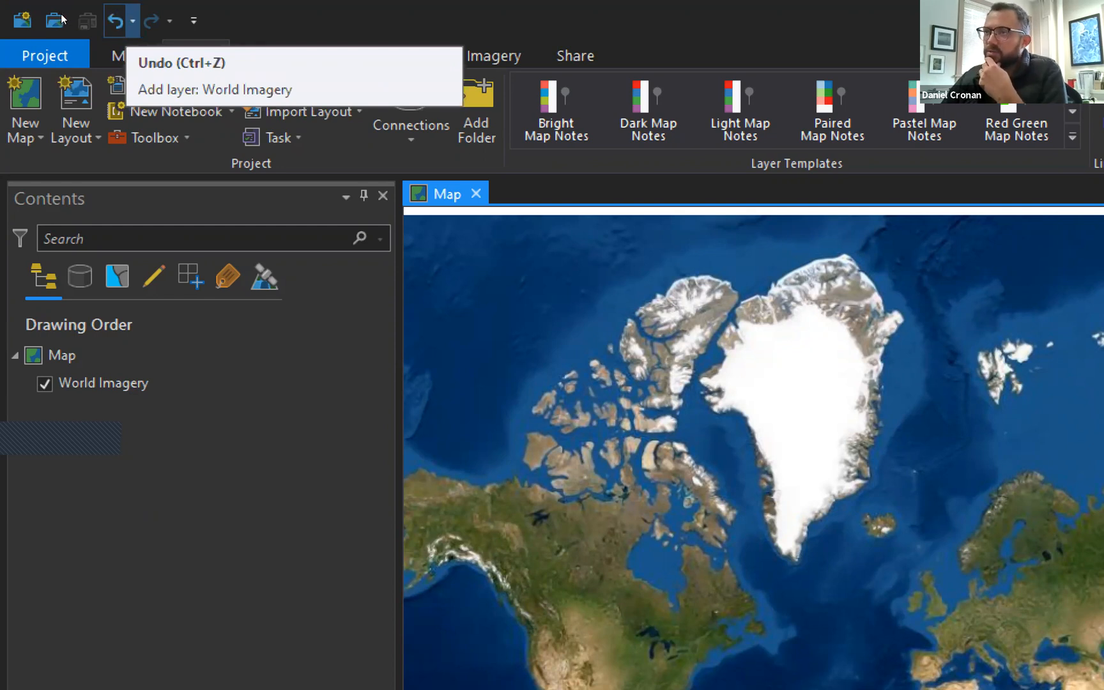
{"action": "left_click", "coordinate": [17, 26]}
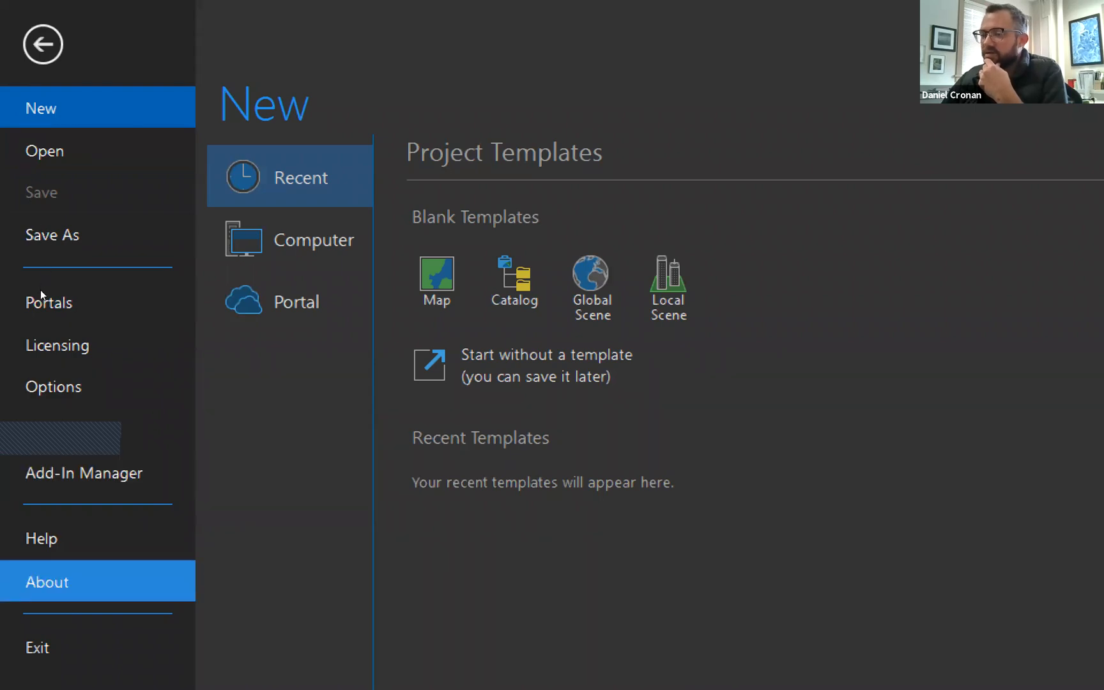
{"action": "key", "text": "Return"}
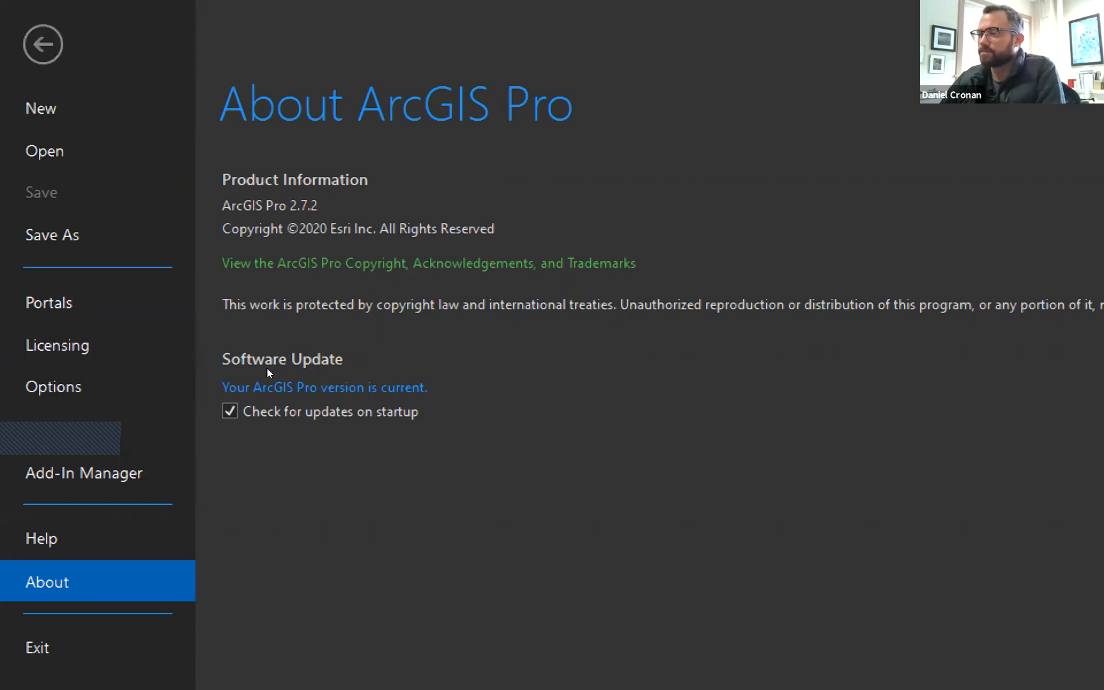
{"action": "left_click", "coordinate": [14, 24]}
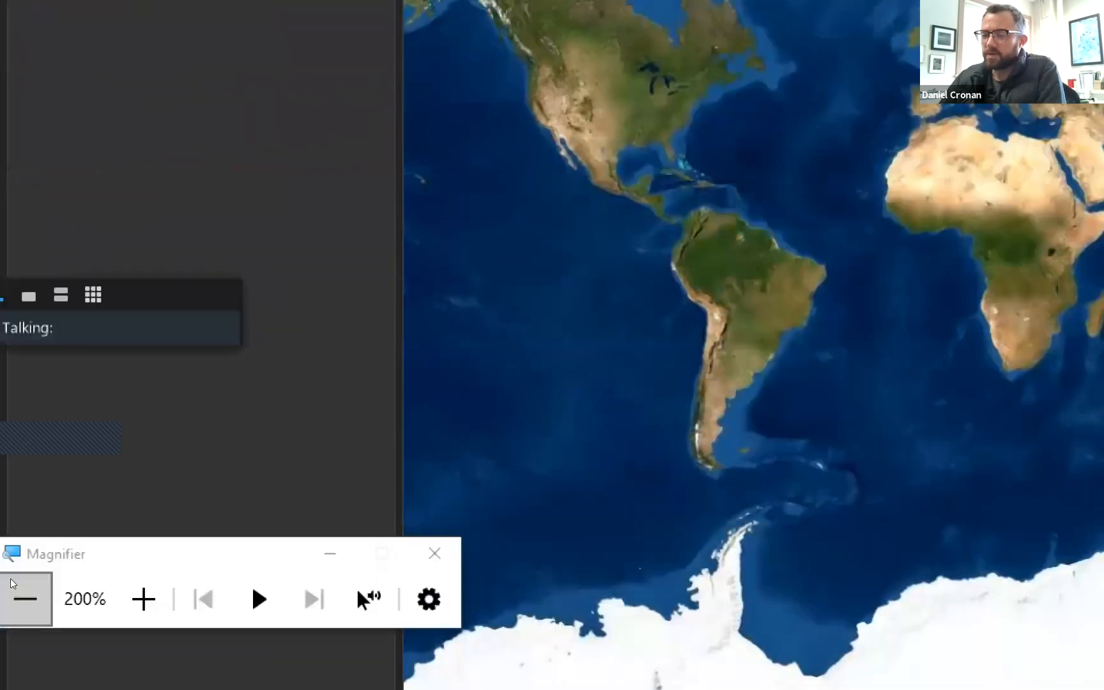
{"action": "left_click", "coordinate": [9, 582]}
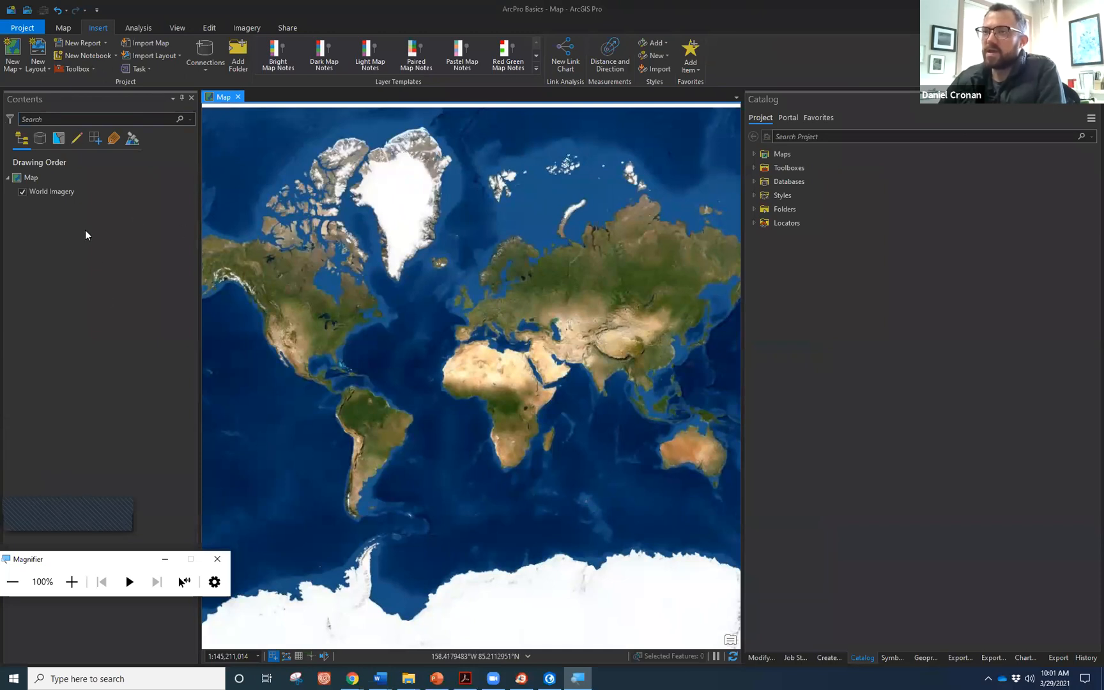
{"action": "left_click", "coordinate": [125, 196]}
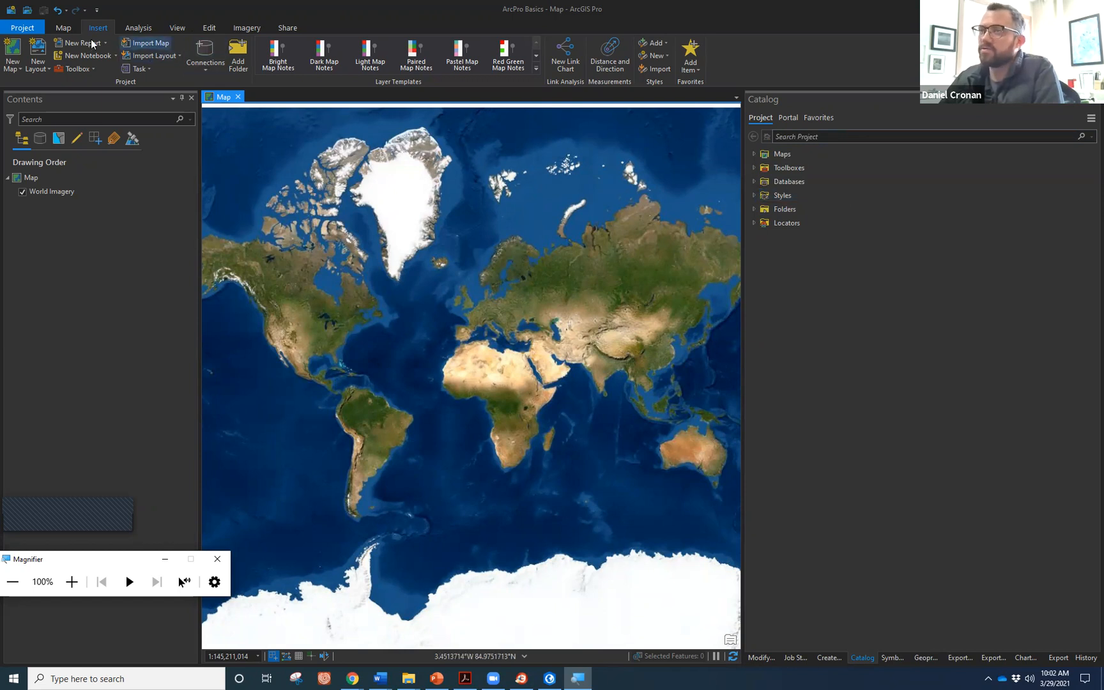
{"action": "left_click", "coordinate": [62, 28]}
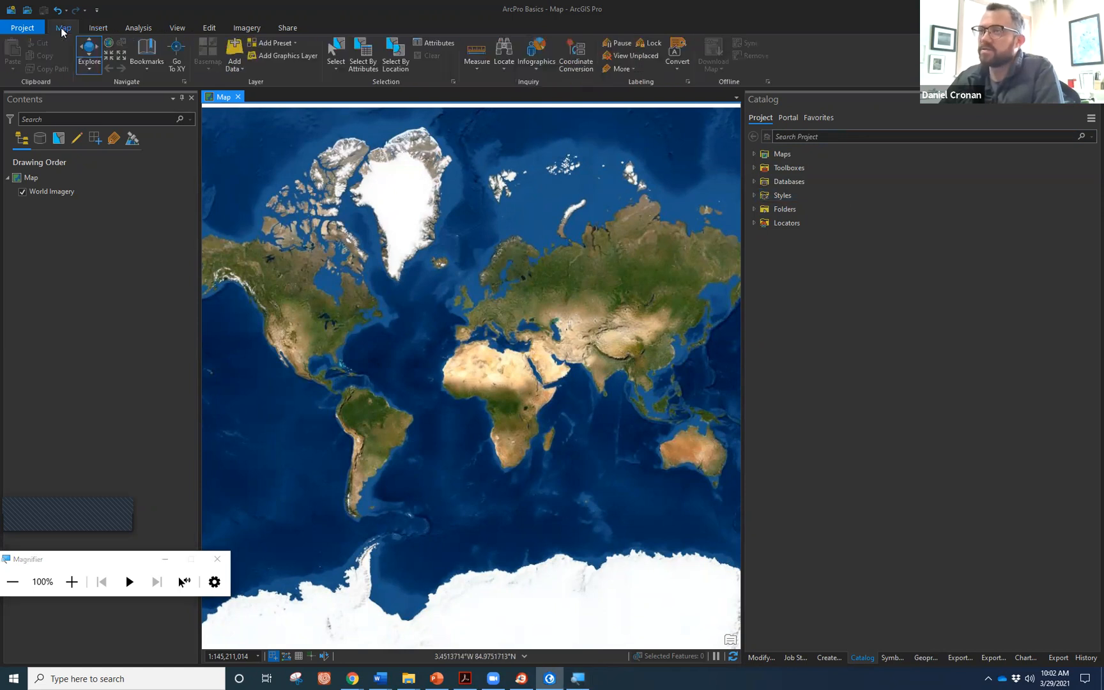
Look over the Analysis and View ribbon tabs, then bring up the Geoprocessing pane.
{"action": "left_click", "coordinate": [145, 26]}
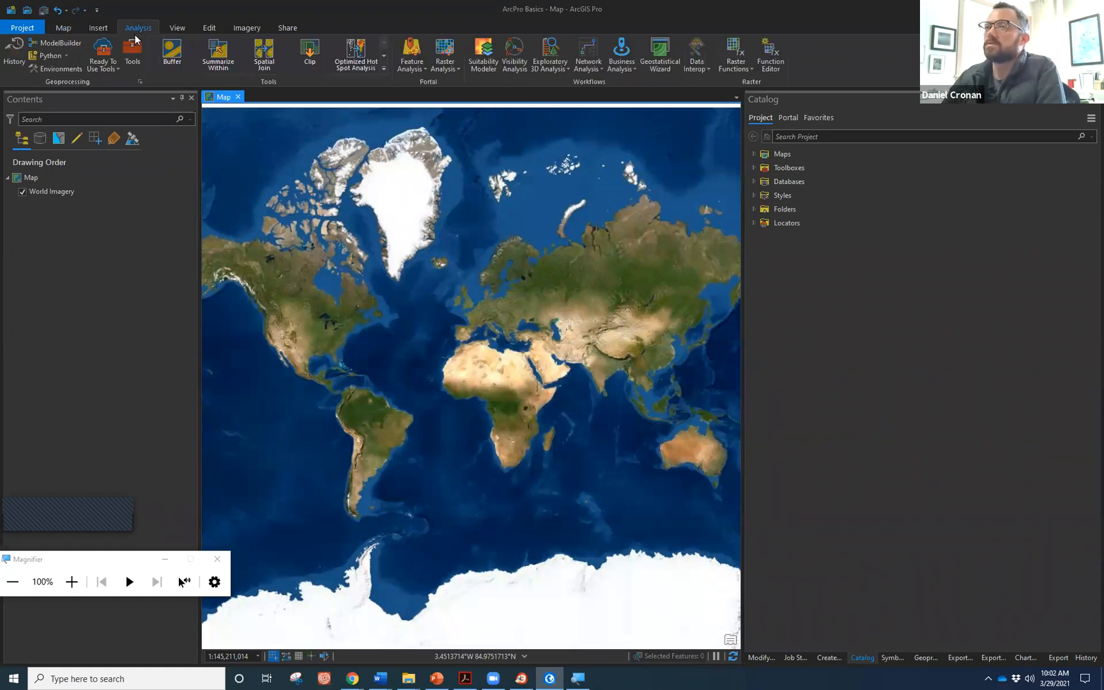
{"action": "left_click", "coordinate": [176, 28]}
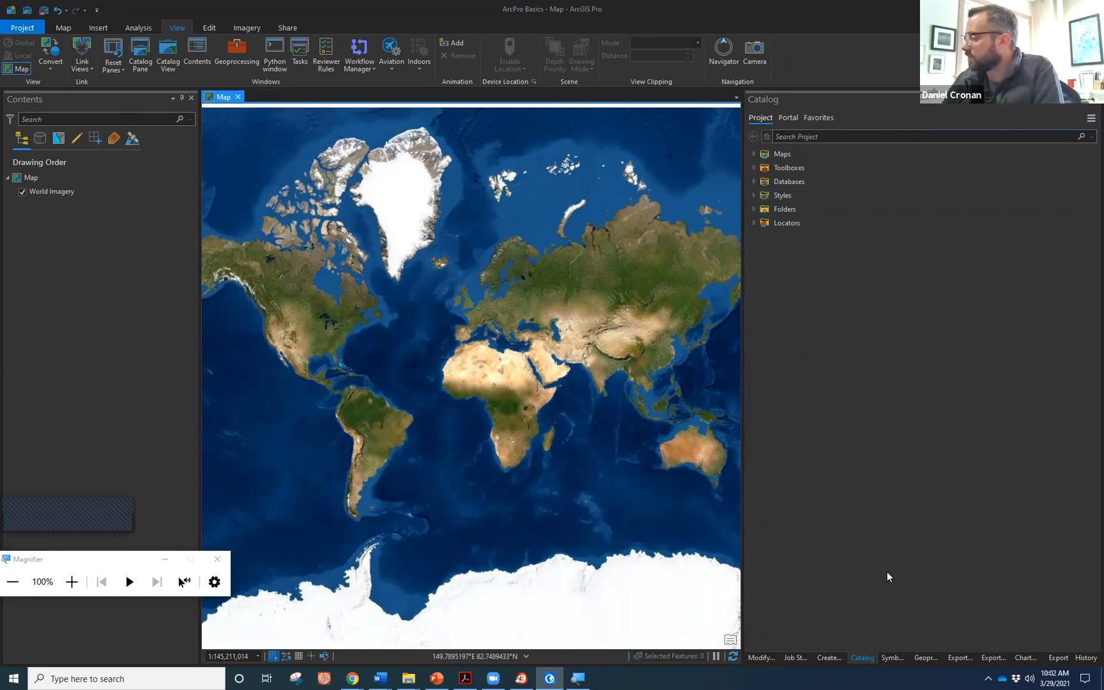
{"action": "left_click", "coordinate": [925, 657]}
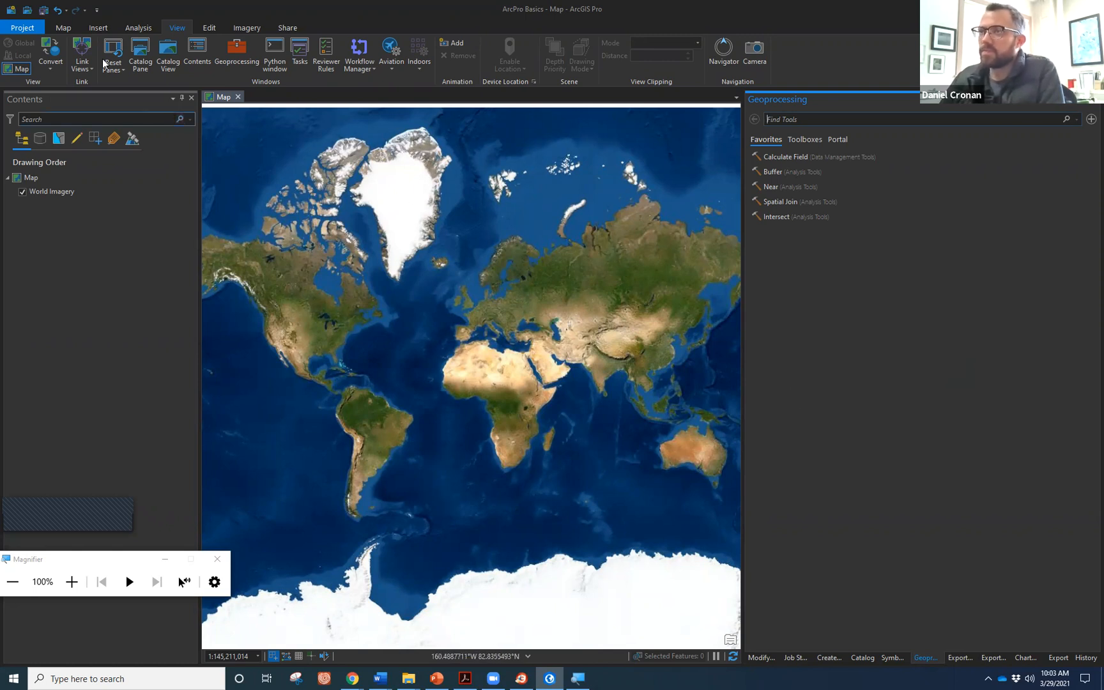
Return to the Map ribbon tab and close the Windows Magnifier.
{"action": "left_click", "coordinate": [62, 28]}
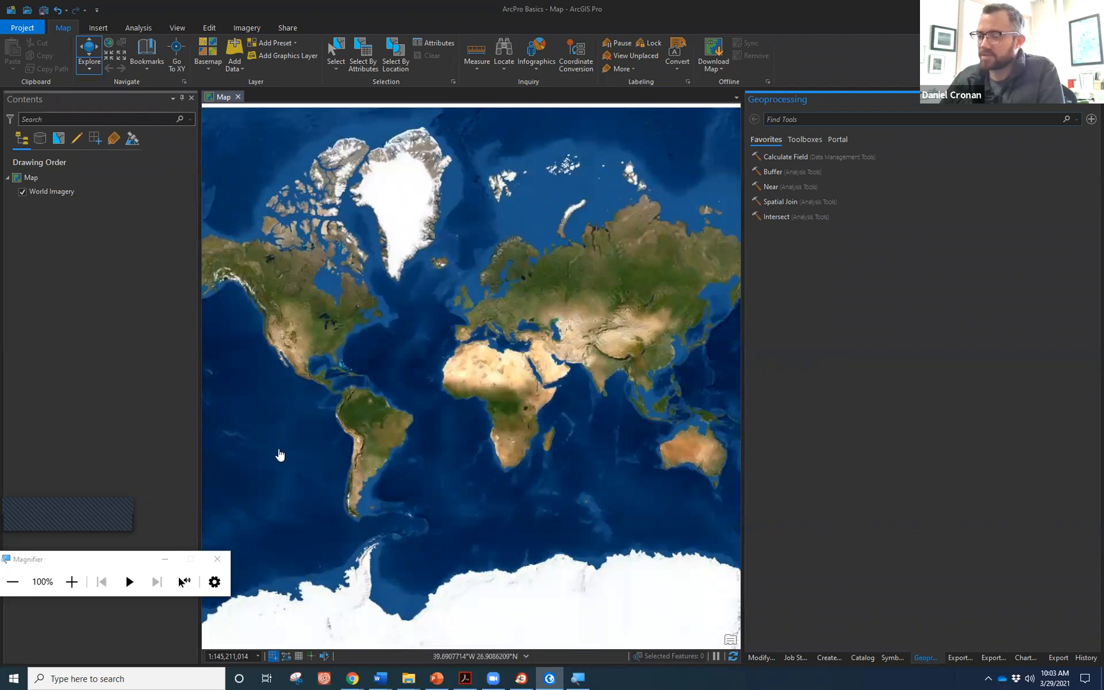
{"action": "left_click", "coordinate": [216, 561]}
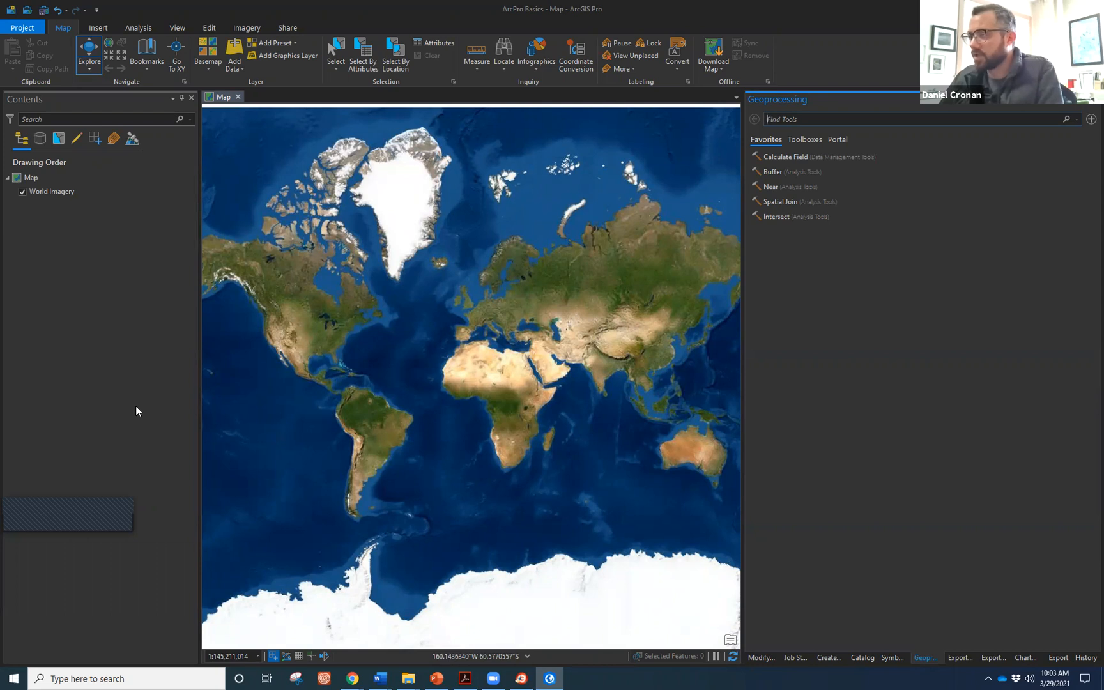
In Chrome's INSIDE Idaho home page, open the University of Idaho gallery list from its Resources section.
{"action": "key", "text": "alt+Tab"}
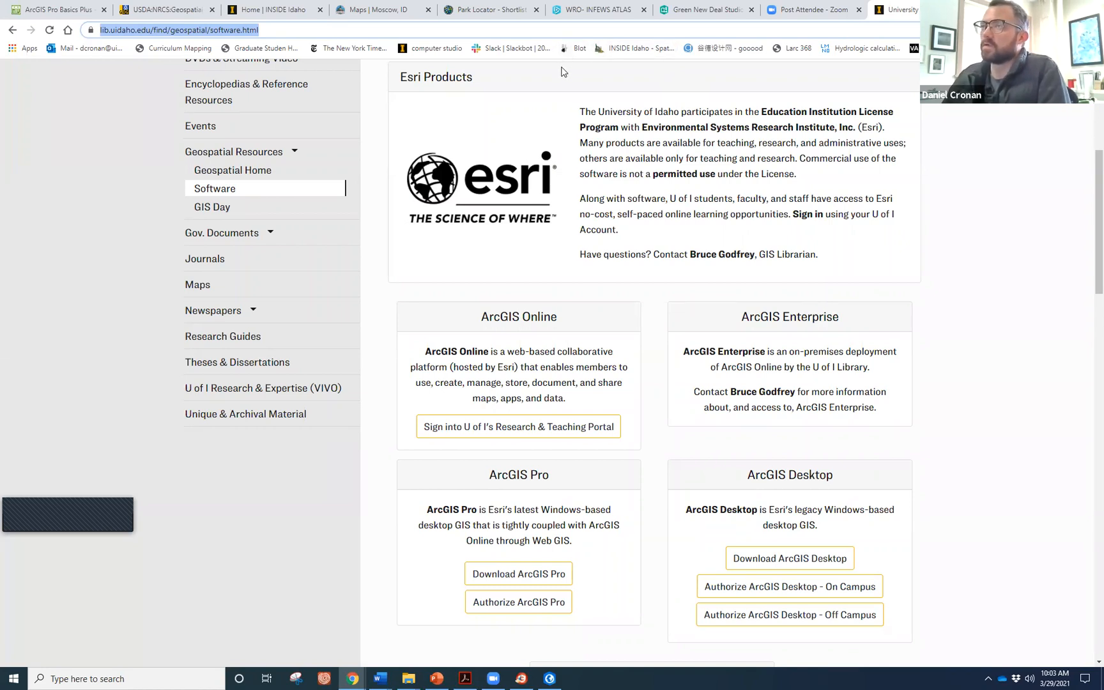
{"action": "left_click", "coordinate": [285, 12]}
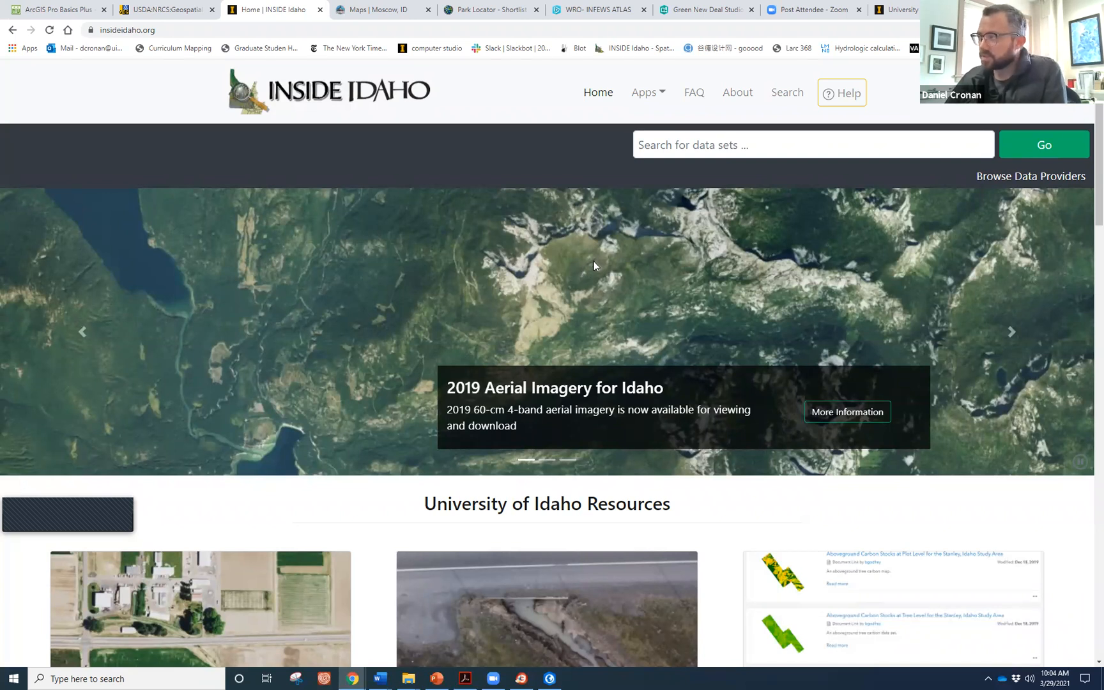
{"action": "scroll", "coordinate": [389, 374], "scroll_direction": "down", "scroll_amount": 2}
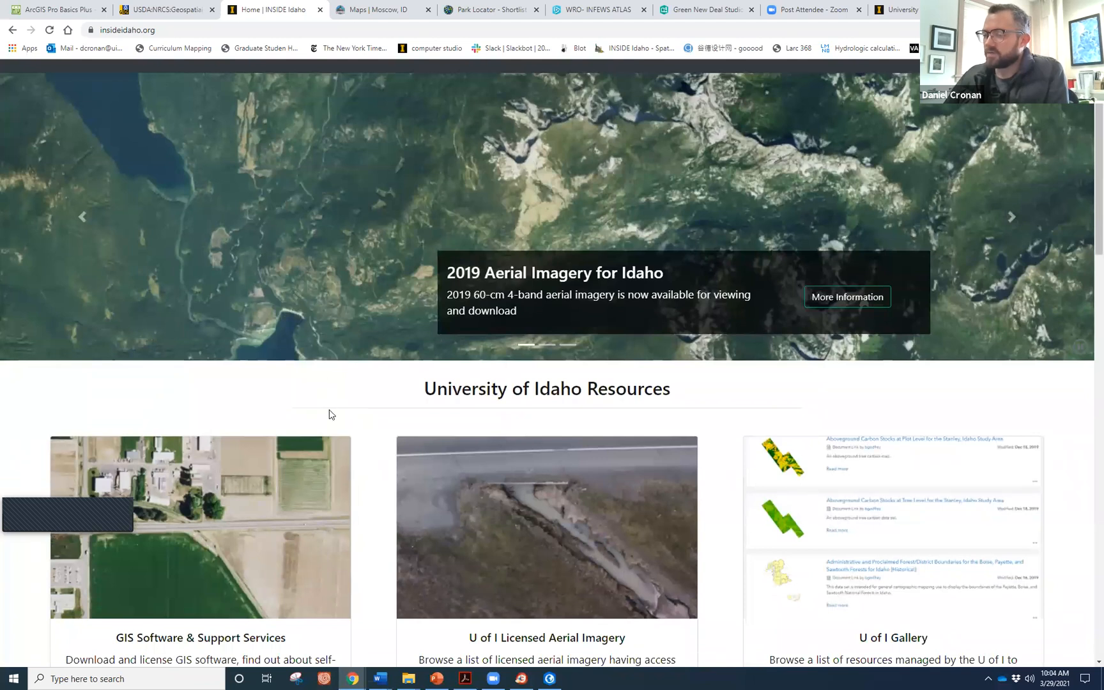
{"action": "scroll", "coordinate": [518, 500], "scroll_direction": "down", "scroll_amount": 1}
{"action": "scroll", "coordinate": [525, 501], "scroll_direction": "down", "scroll_amount": 1}
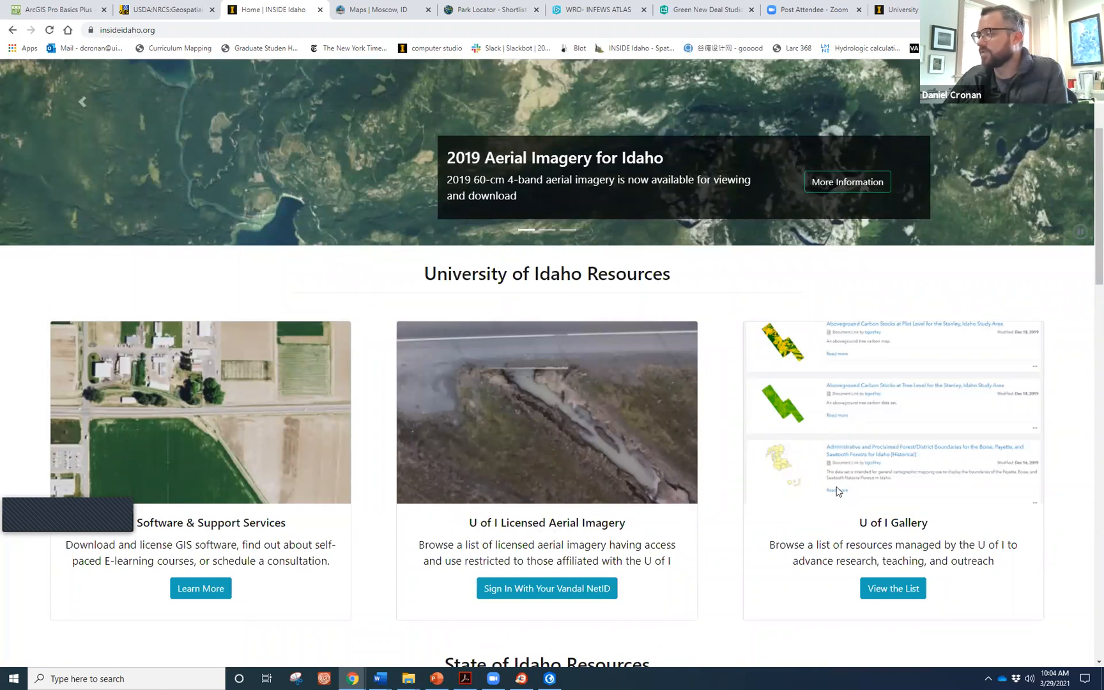
{"action": "scroll", "coordinate": [881, 453], "scroll_direction": "down", "scroll_amount": 1}
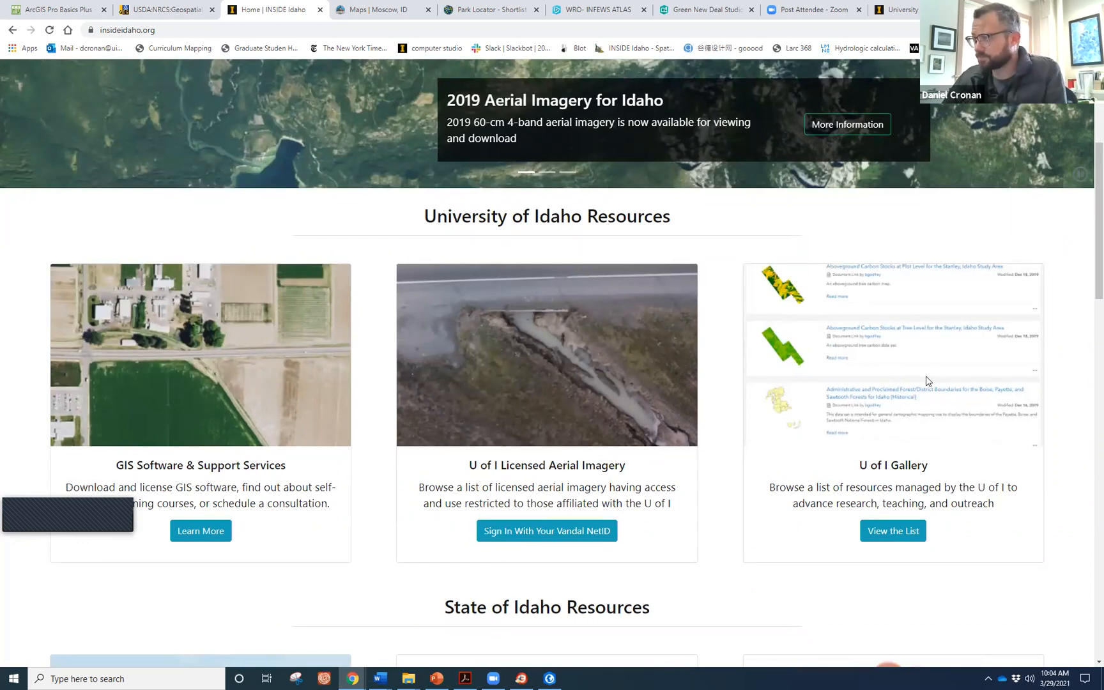
{"action": "scroll", "coordinate": [927, 381], "scroll_direction": "down", "scroll_amount": 3}
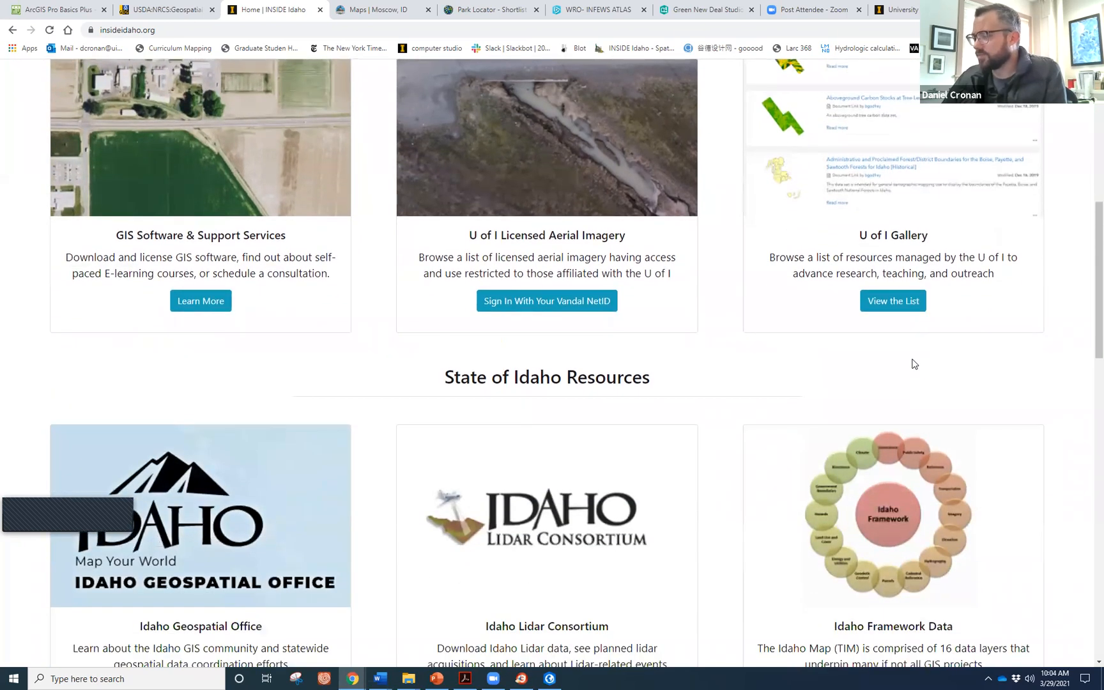
{"action": "scroll", "coordinate": [914, 364], "scroll_direction": "down", "scroll_amount": 2}
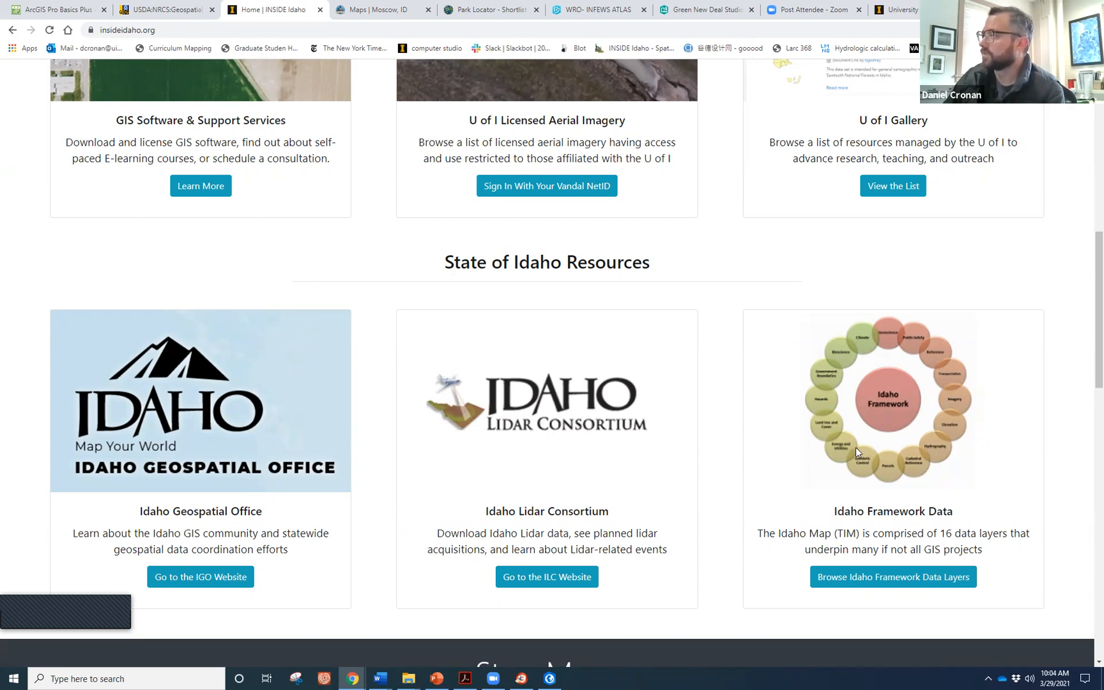
{"action": "scroll", "coordinate": [855, 448], "scroll_direction": "up", "scroll_amount": 5}
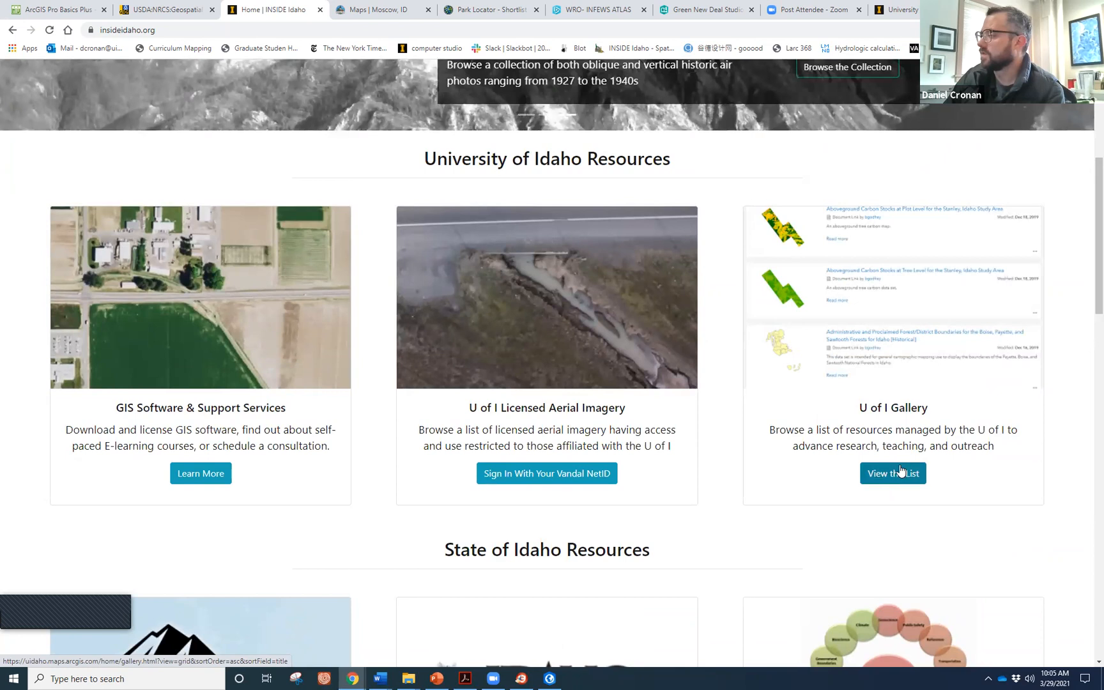
{"action": "left_click", "coordinate": [898, 471]}
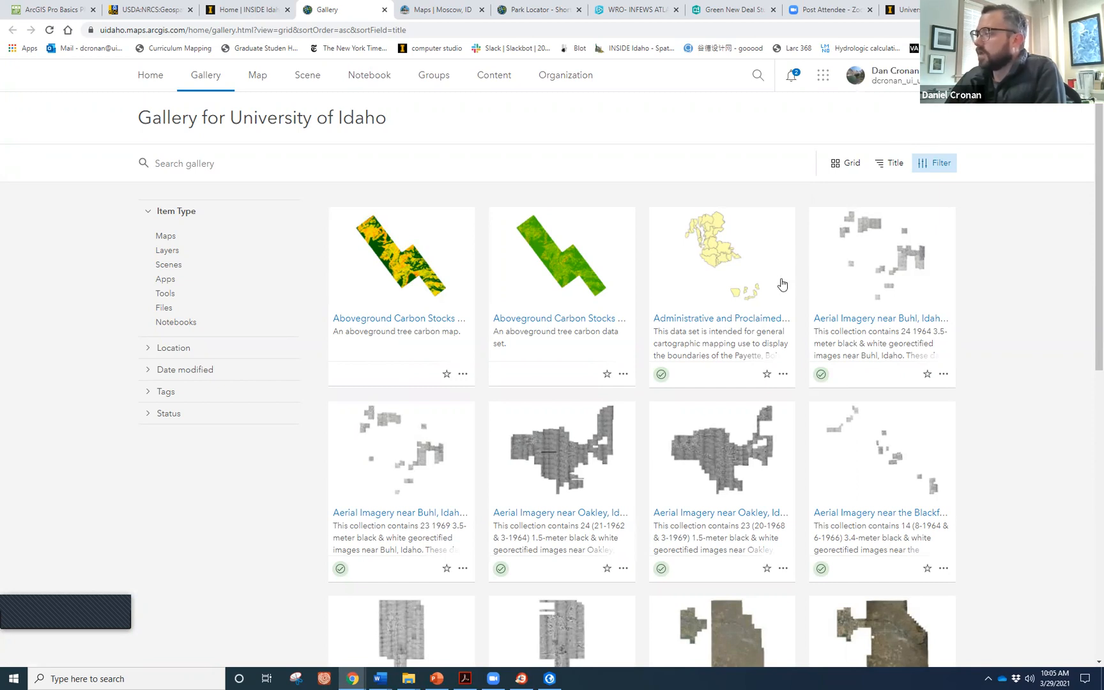
Search the University of Idaho gallery for 'moscow'.
{"action": "scroll", "coordinate": [776, 281], "scroll_direction": "down", "scroll_amount": 2}
{"action": "scroll", "coordinate": [775, 281], "scroll_direction": "down", "scroll_amount": 3}
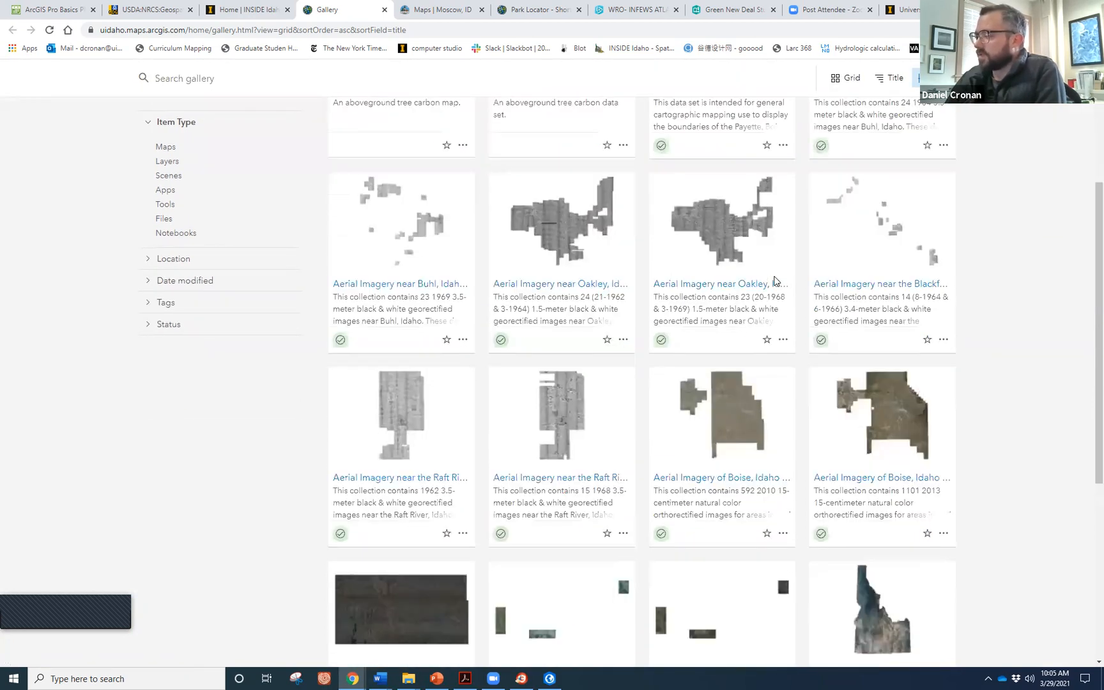
{"action": "scroll", "coordinate": [775, 282], "scroll_direction": "down", "scroll_amount": 2}
{"action": "scroll", "coordinate": [775, 281], "scroll_direction": "down", "scroll_amount": 3}
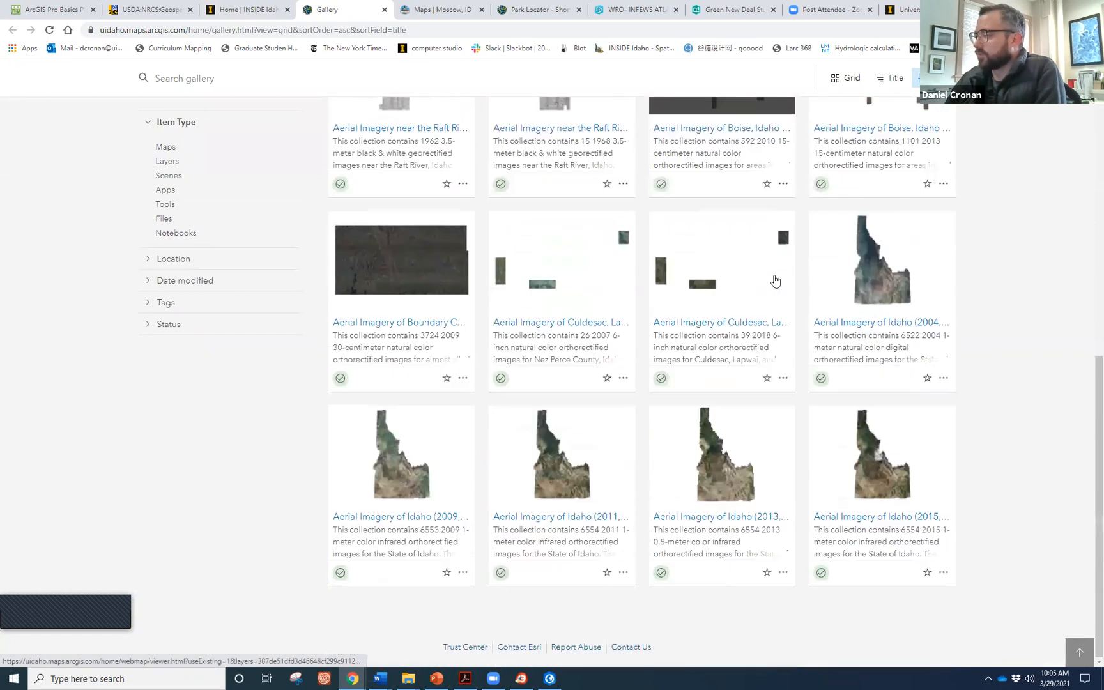
{"action": "scroll", "coordinate": [774, 275], "scroll_direction": "down", "scroll_amount": 3}
{"action": "scroll", "coordinate": [770, 275], "scroll_direction": "up", "scroll_amount": 12}
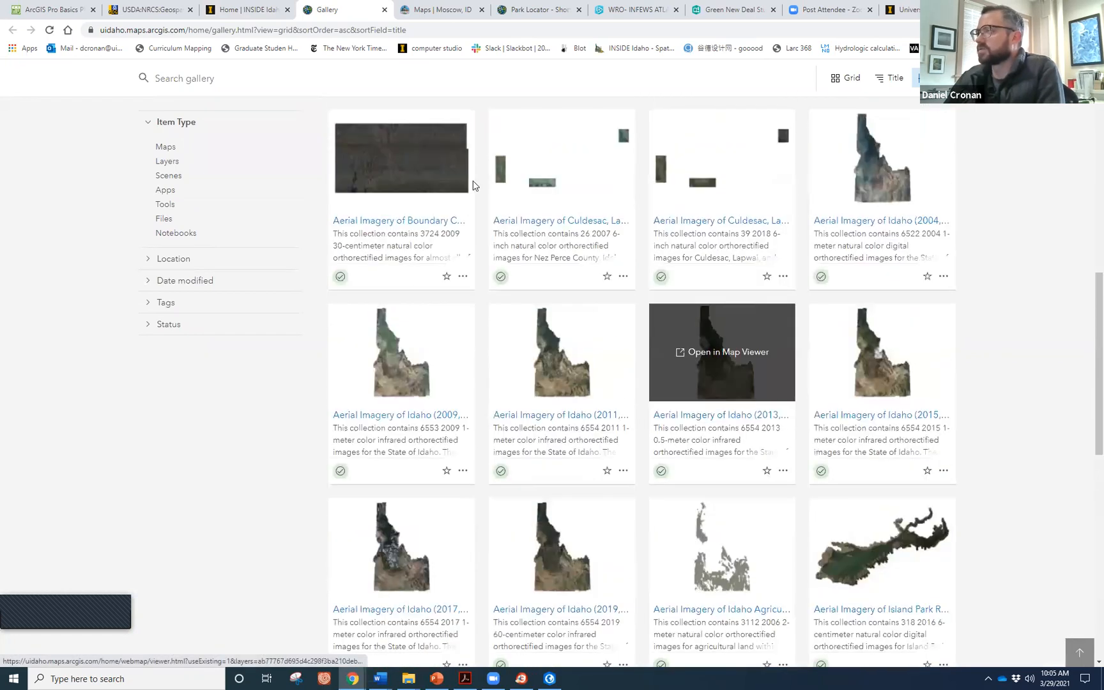
{"action": "left_click", "coordinate": [352, 161]}
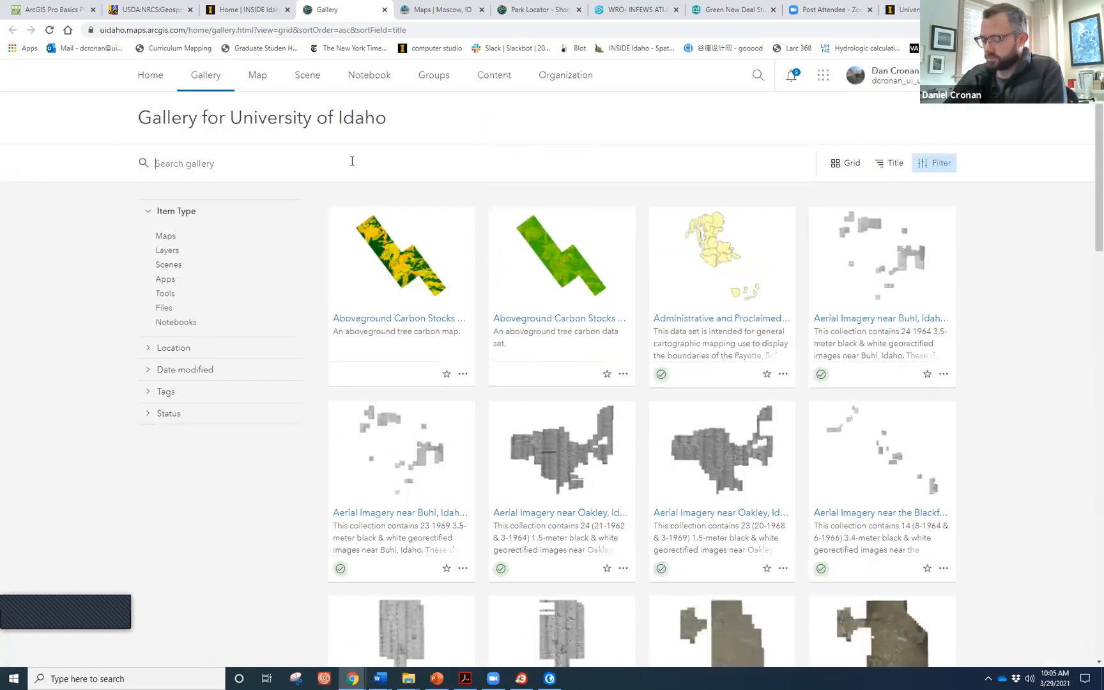
{"action": "type", "text": "moscow"}
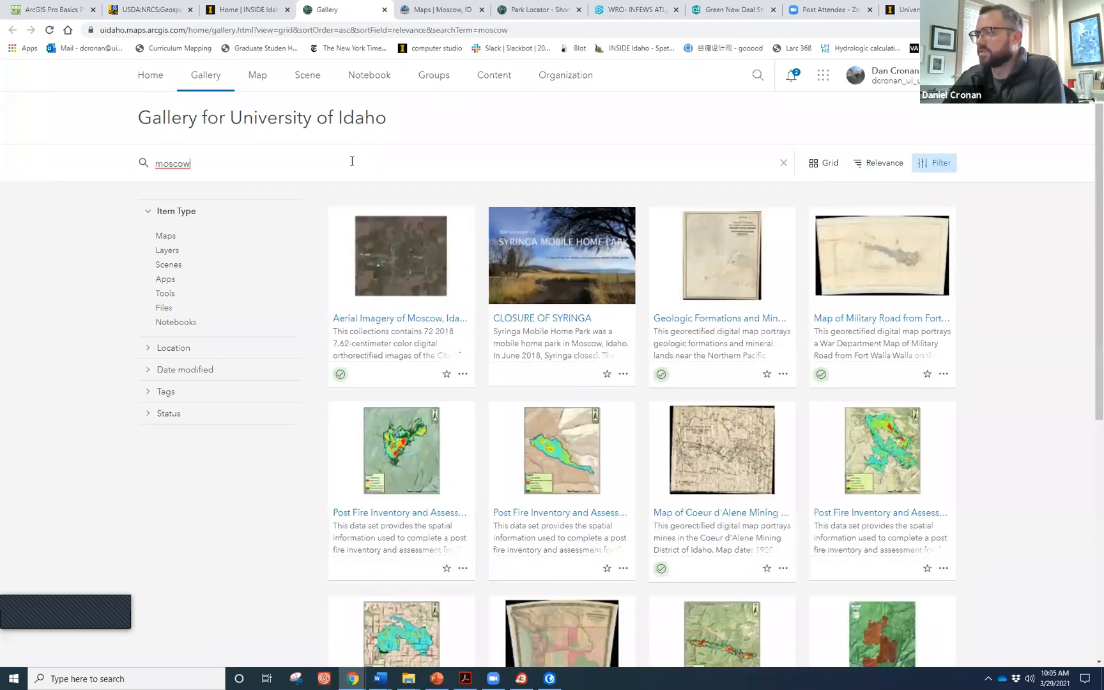
Review the moscow results, then replace the search term with 'boise'.
{"action": "mouse_move", "coordinate": [436, 284]}
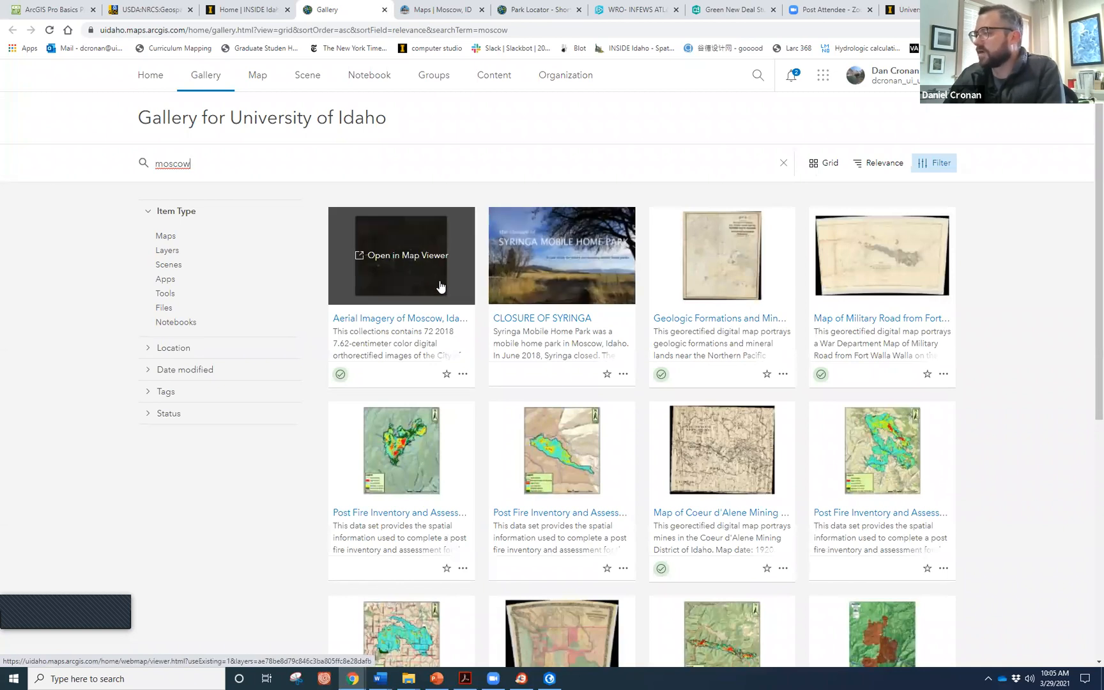
{"action": "scroll", "coordinate": [440, 287], "scroll_direction": "down", "scroll_amount": 3}
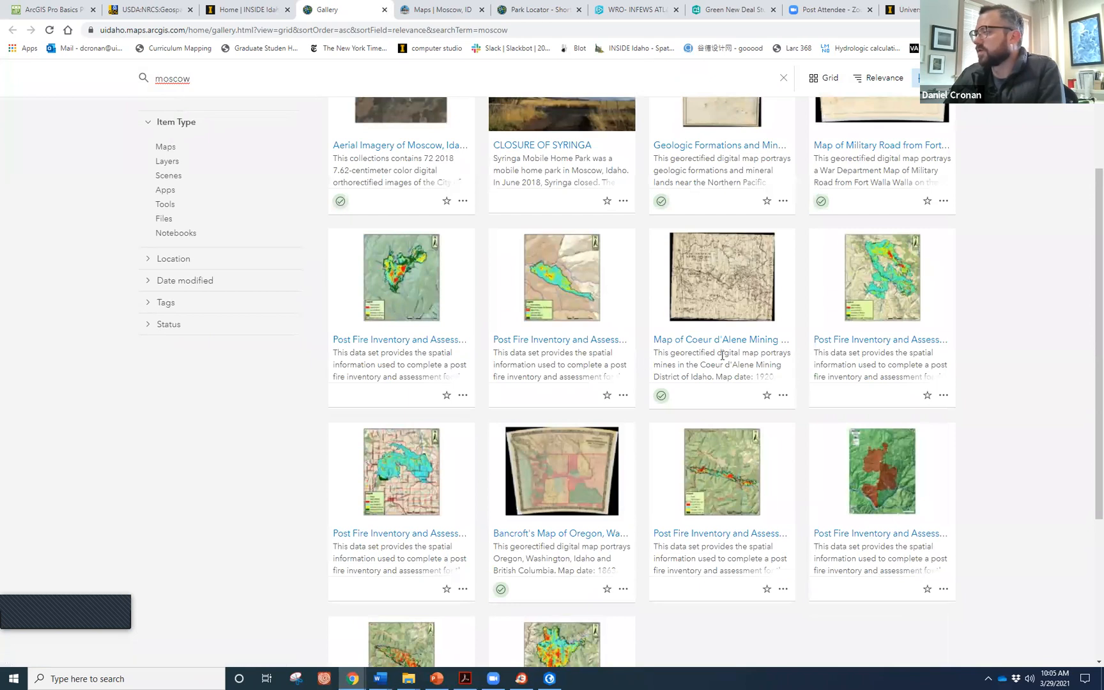
{"action": "scroll", "coordinate": [723, 355], "scroll_direction": "down", "scroll_amount": 3}
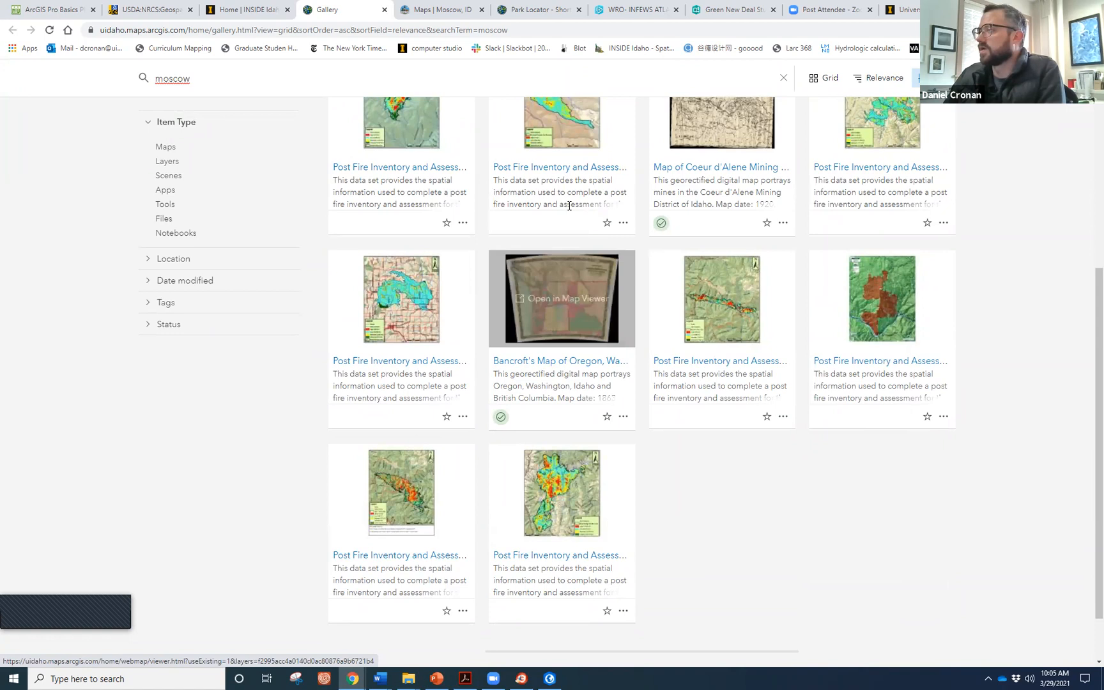
{"action": "scroll", "coordinate": [549, 240], "scroll_direction": "up", "scroll_amount": 5}
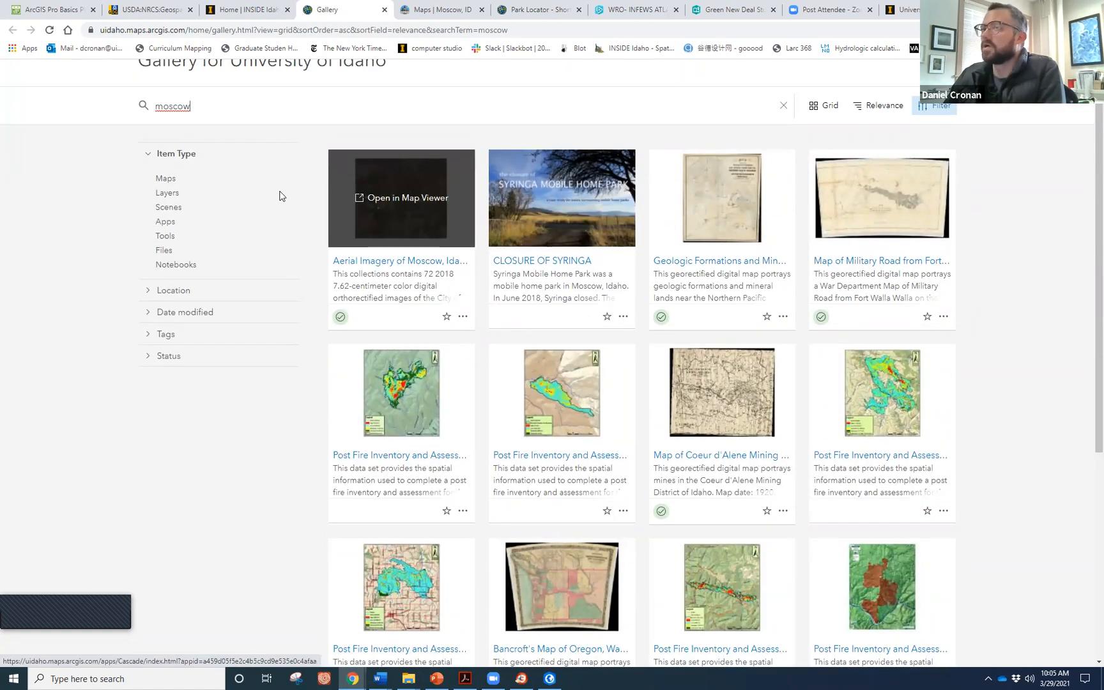
{"action": "scroll", "coordinate": [264, 187], "scroll_direction": "up", "scroll_amount": 1}
{"action": "left_click_drag", "start_coordinate": [236, 166], "coordinate": [147, 164]}
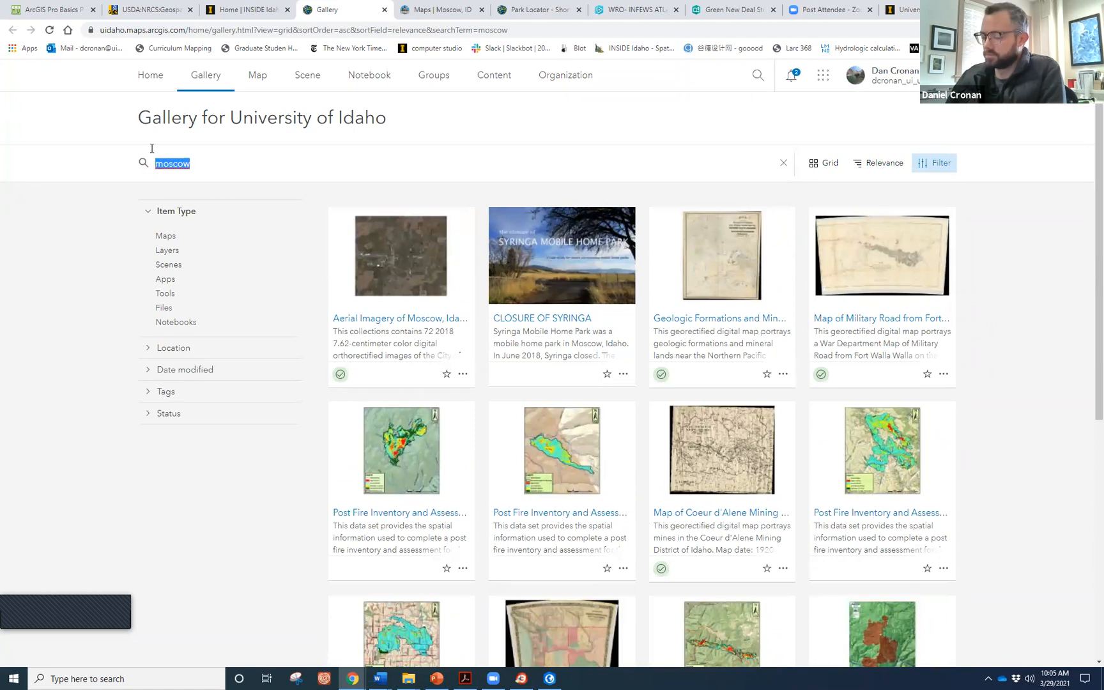
{"action": "type", "text": "boise"}
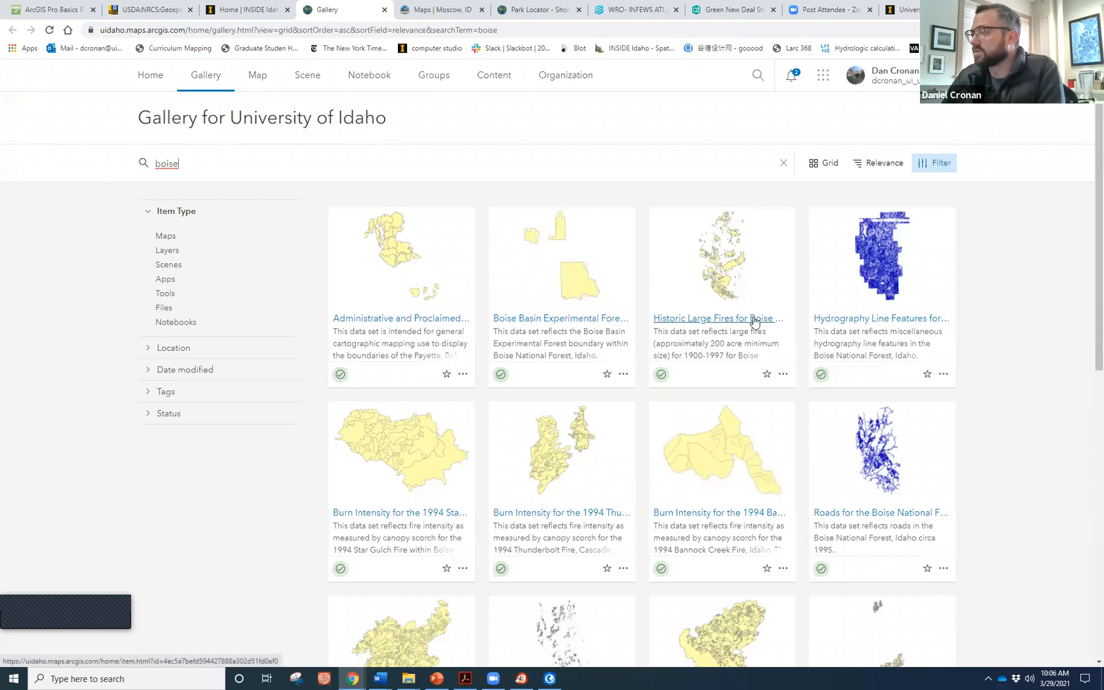
Download the Boise hydrography line features as bnf-hydrostr.zip and show it in Downloads.
{"action": "left_click", "coordinate": [835, 298]}
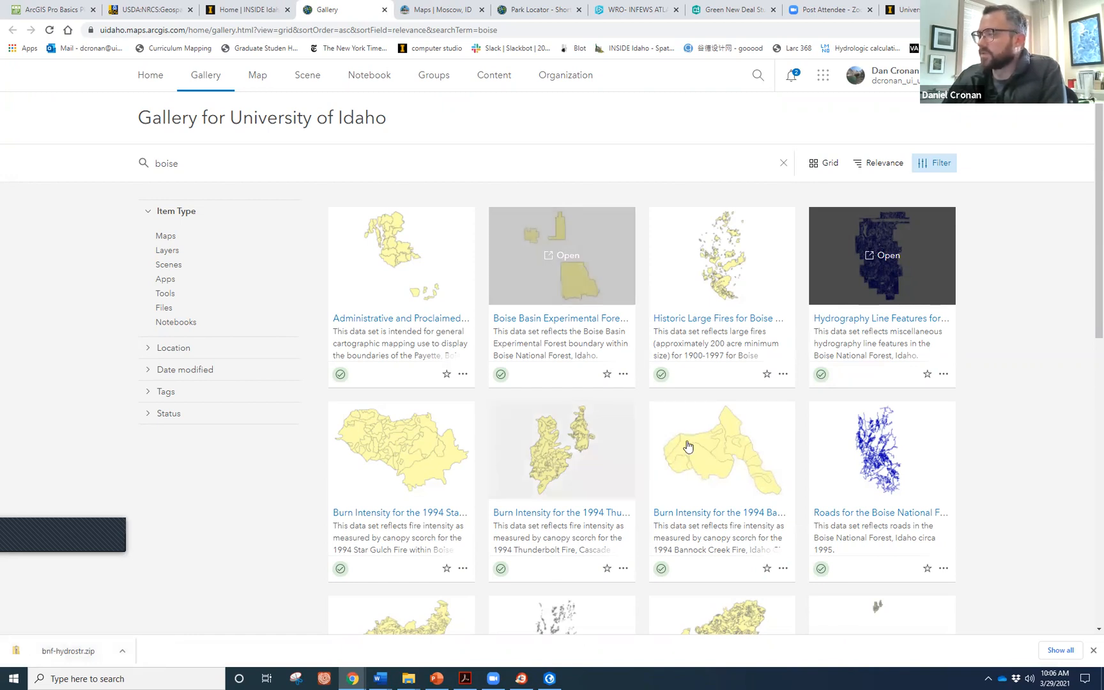
{"action": "scroll", "coordinate": [706, 415], "scroll_direction": "down", "scroll_amount": 3}
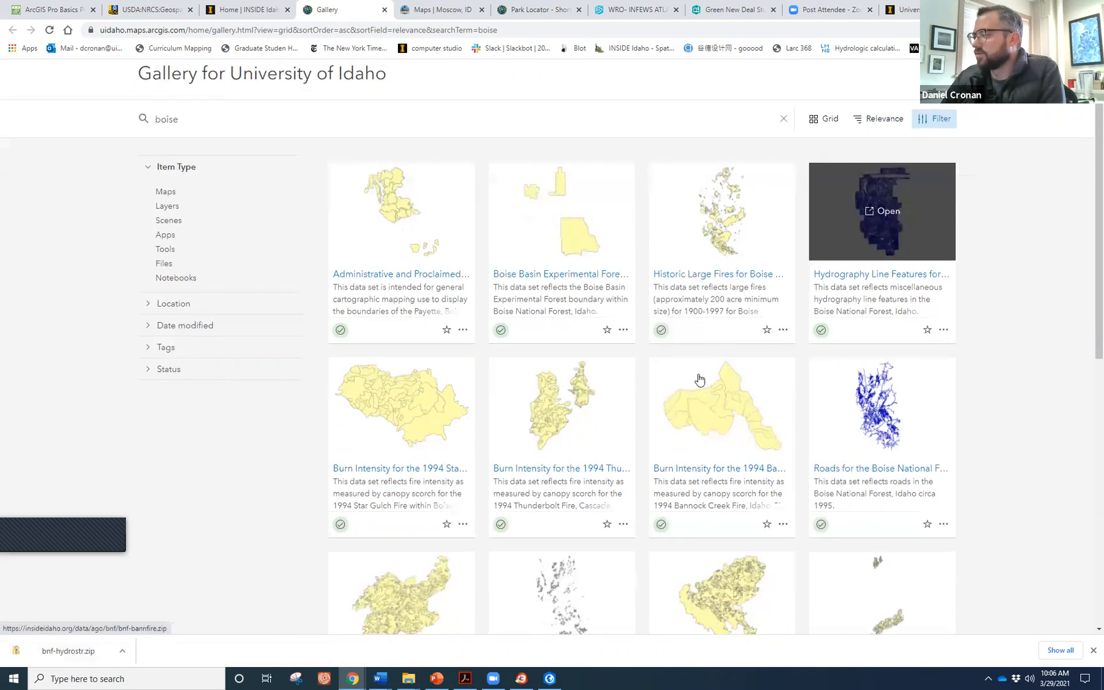
{"action": "scroll", "coordinate": [541, 411], "scroll_direction": "down", "scroll_amount": 2}
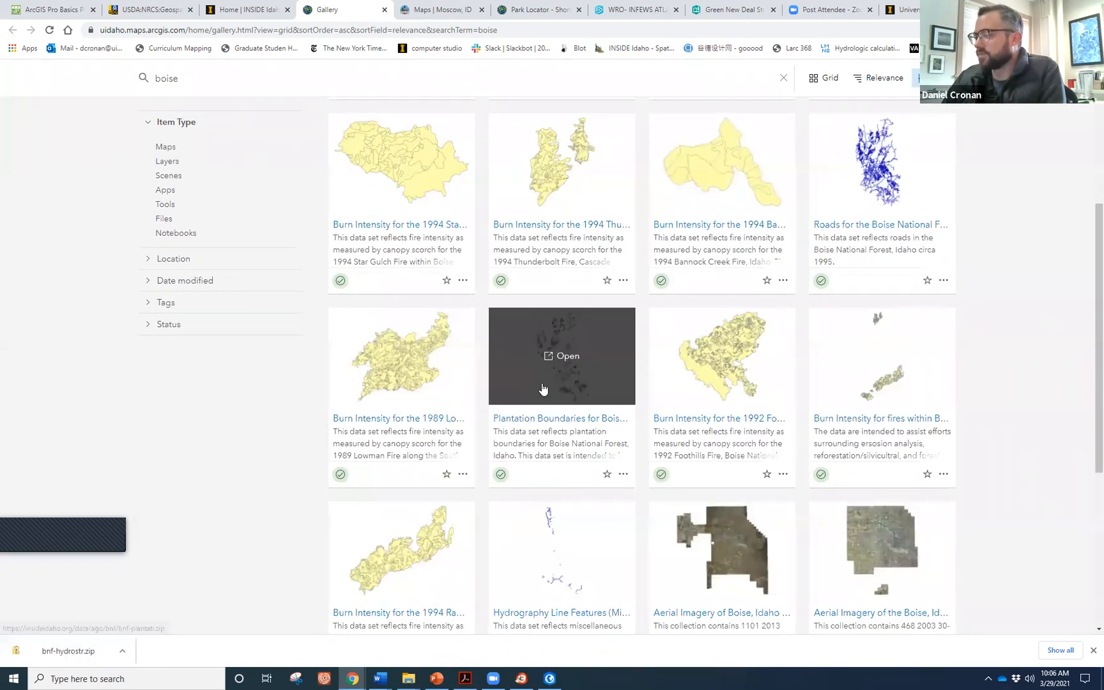
{"action": "scroll", "coordinate": [541, 409], "scroll_direction": "down", "scroll_amount": 3}
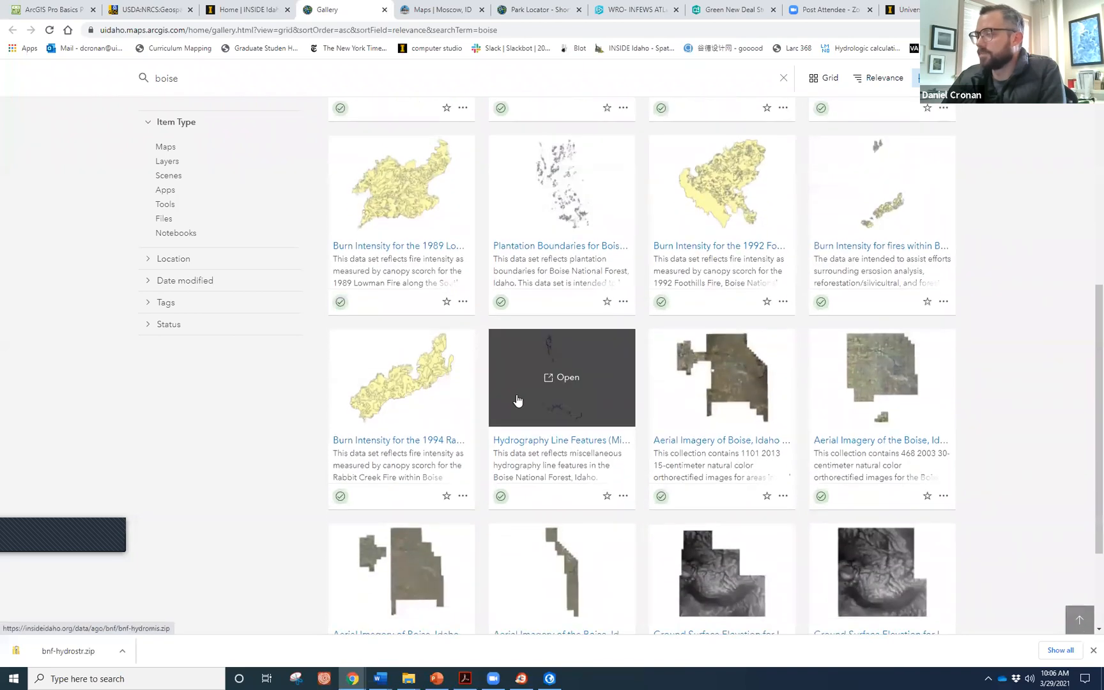
{"action": "left_click", "coordinate": [126, 657]}
{"action": "left_click", "coordinate": [152, 612]}
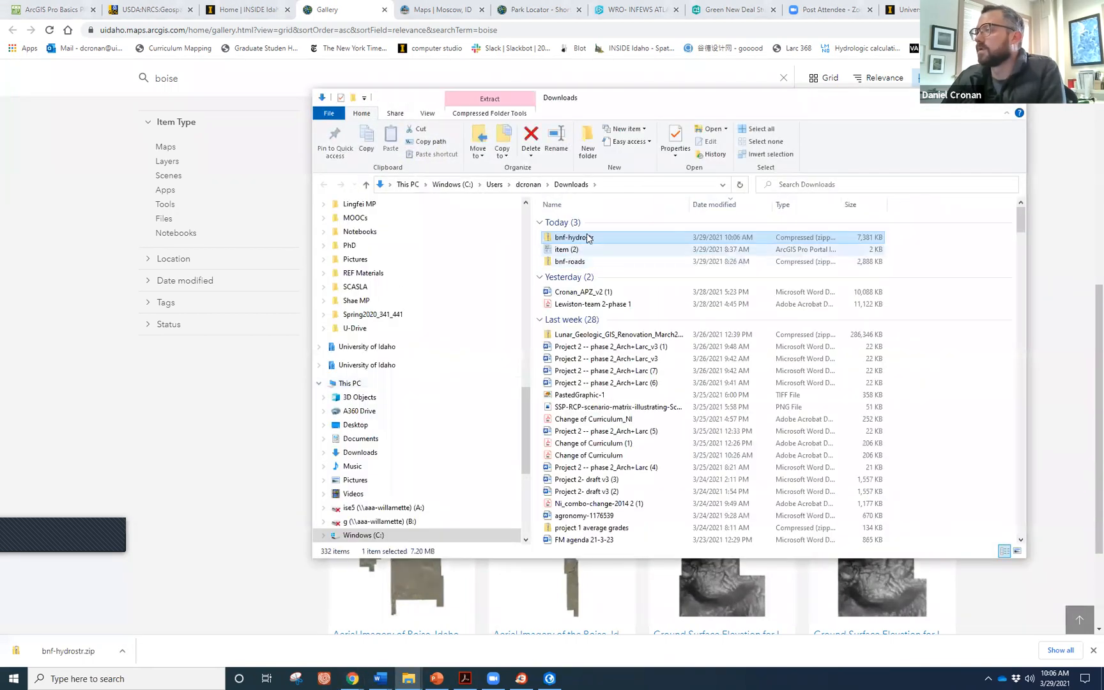
{"action": "right_click", "coordinate": [587, 236]}
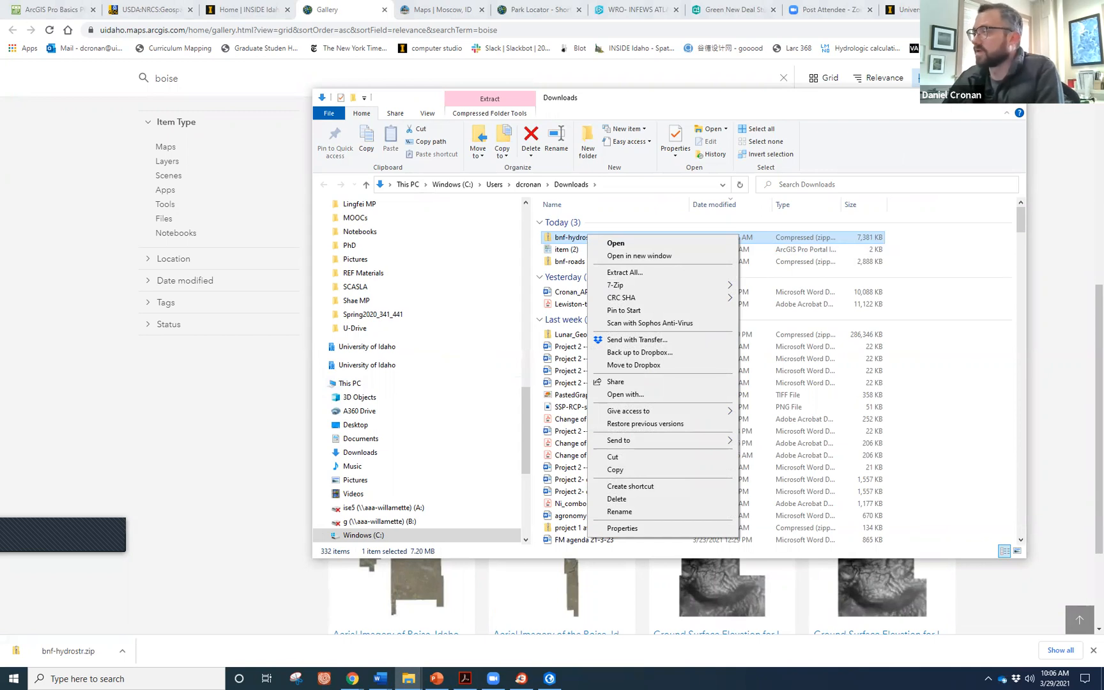
{"action": "key", "text": "Escape"}
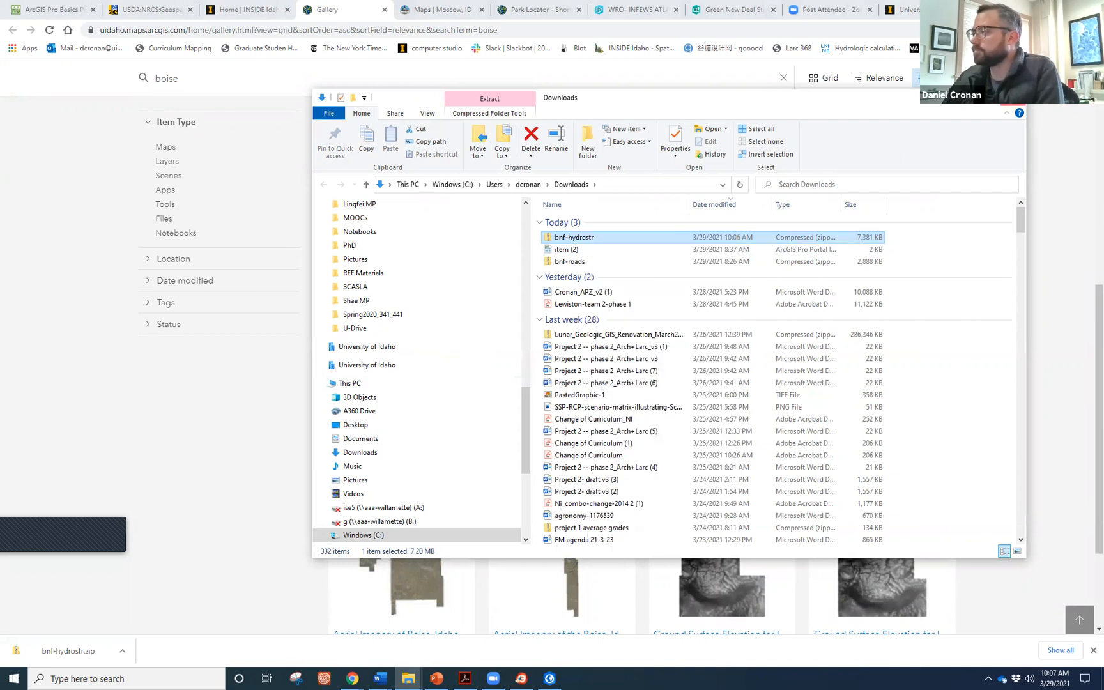
{"action": "left_click", "coordinate": [952, 98]}
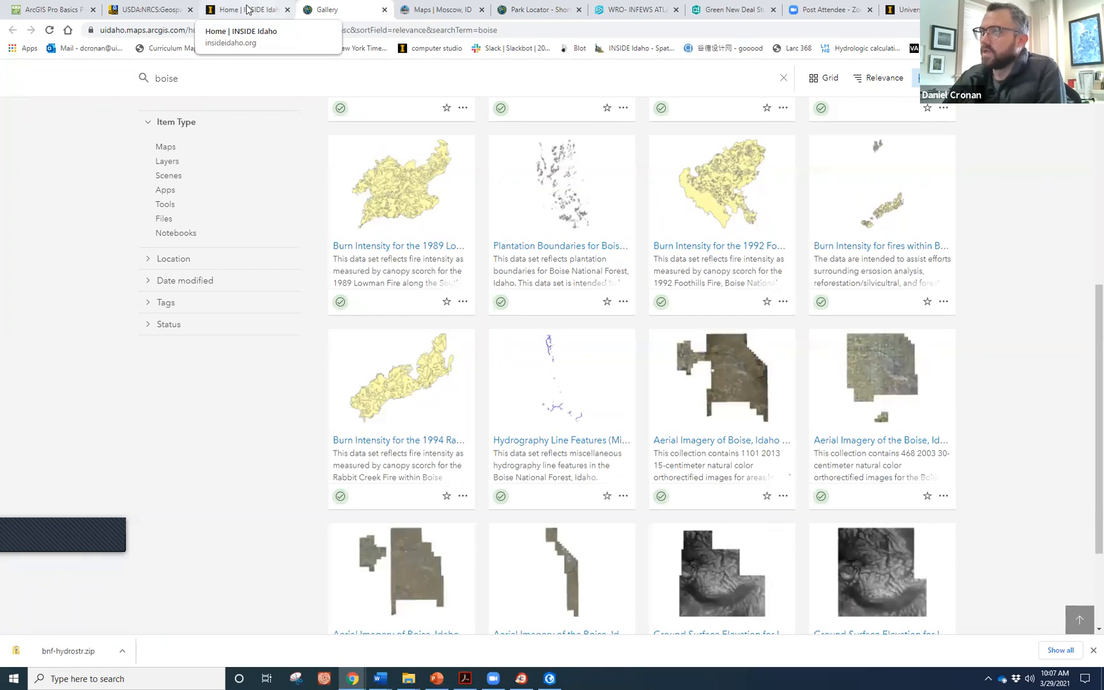
Switch to the Geospatial Data Gateway tab, then to the City of Moscow Maps page.
{"action": "left_click", "coordinate": [152, 12]}
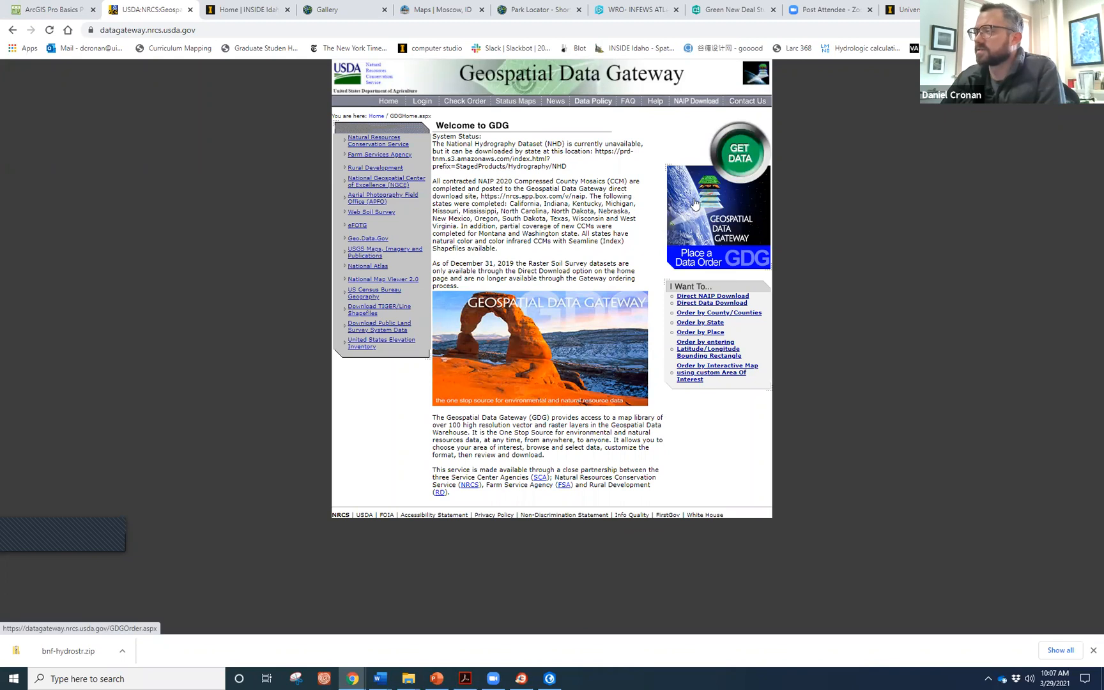
{"action": "left_click", "coordinate": [423, 13]}
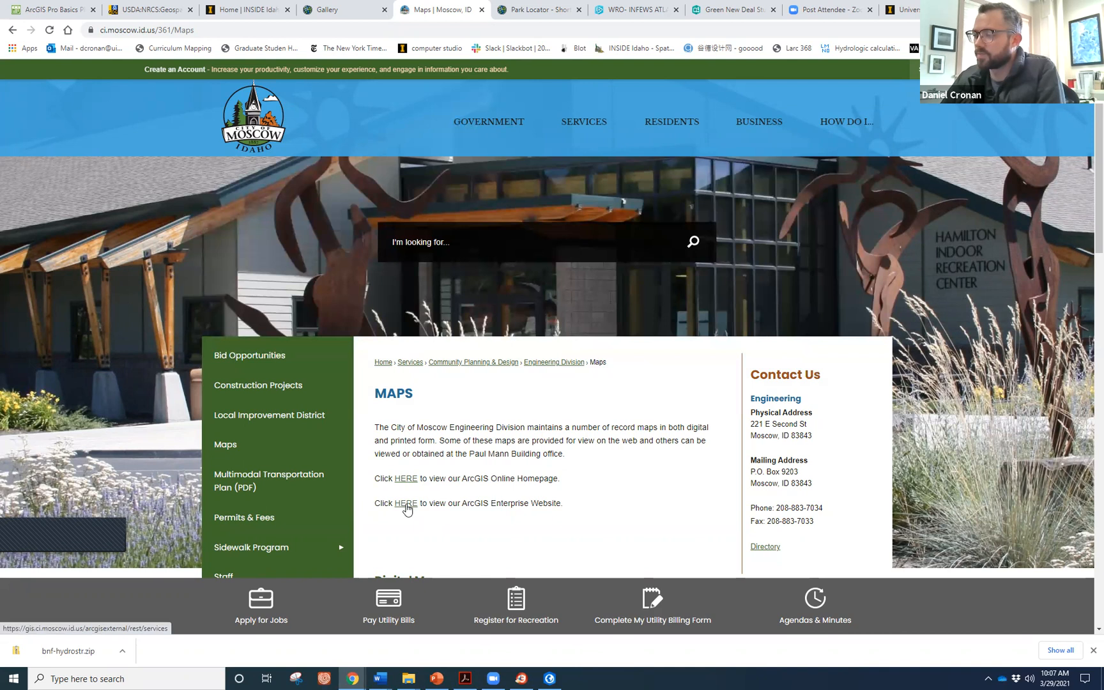
Download the Park Locator web map as an ArcGIS Pro .pitemx item and open it.
{"action": "left_click", "coordinate": [406, 505]}
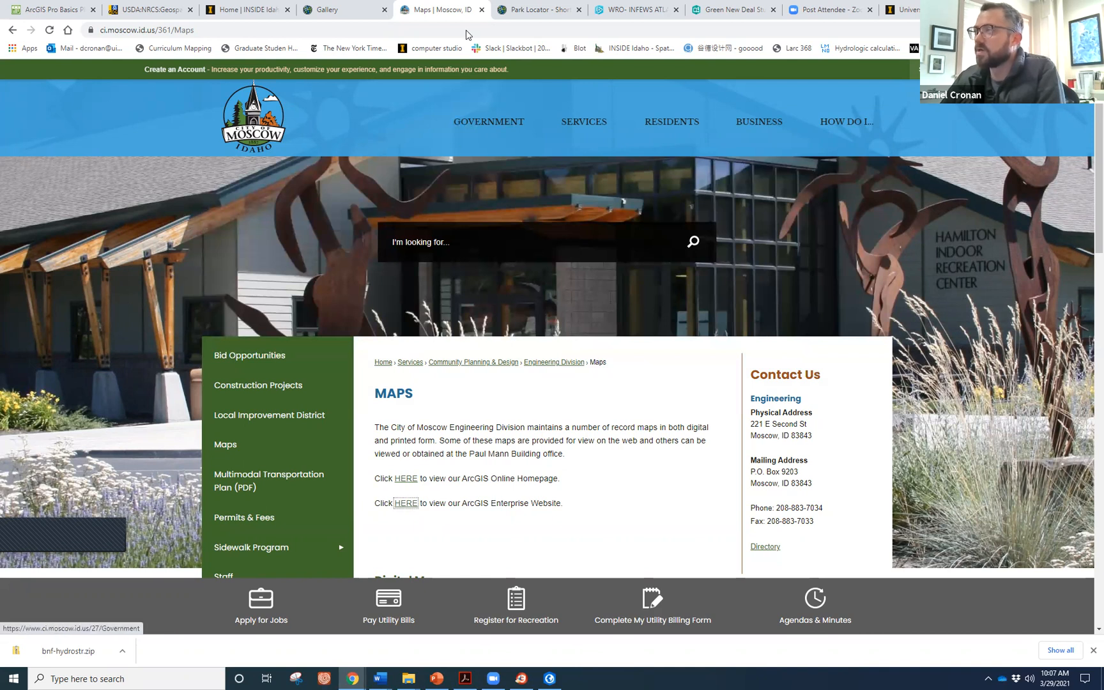
{"action": "left_click", "coordinate": [531, 6]}
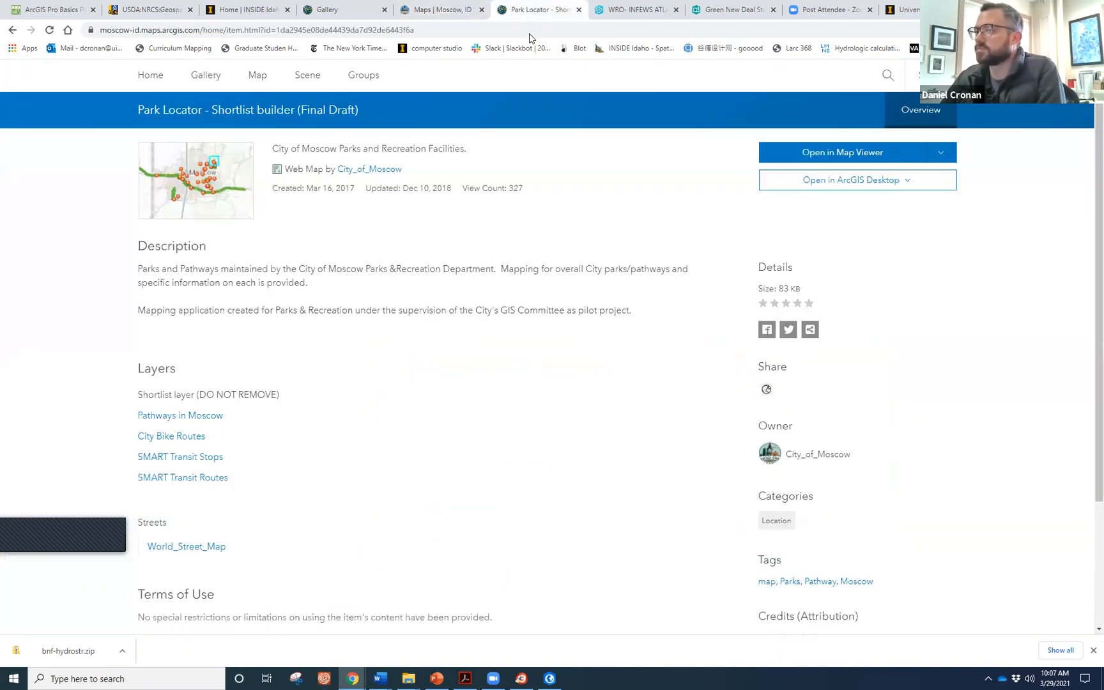
{"action": "left_click", "coordinate": [867, 180]}
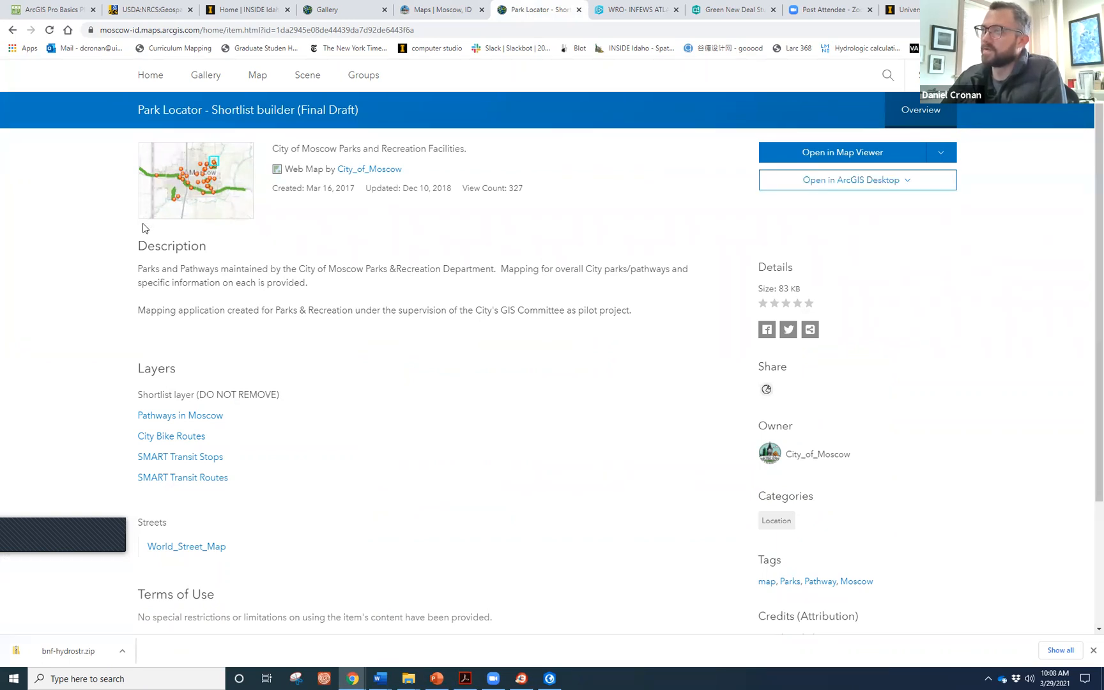
{"action": "left_click", "coordinate": [866, 180]}
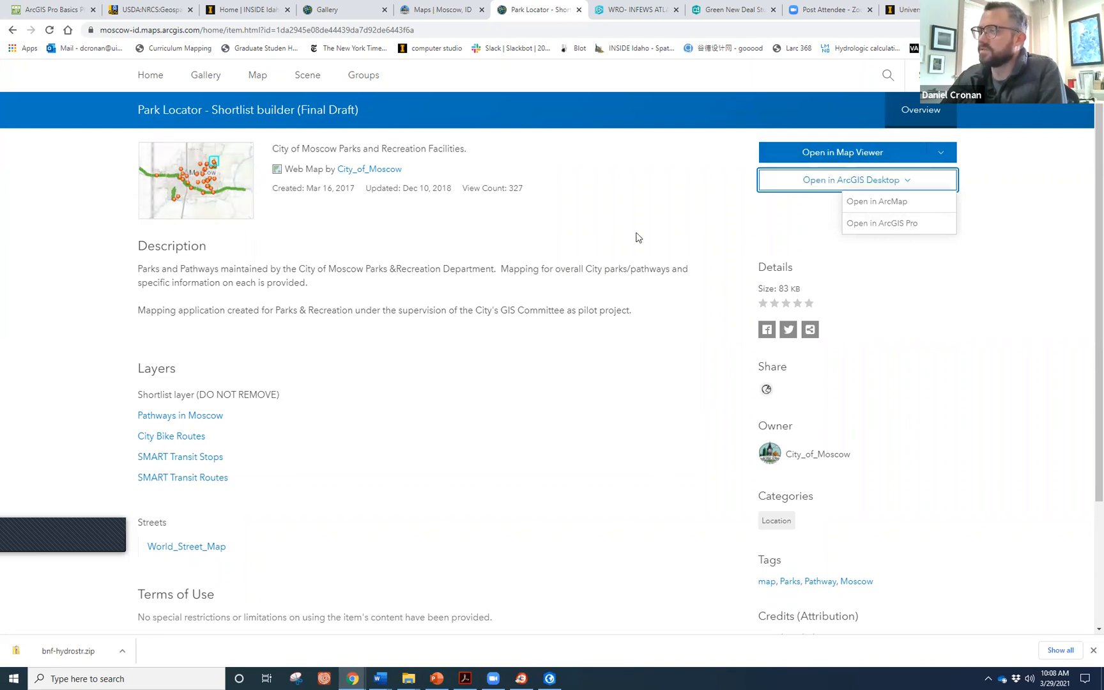
{"action": "left_click", "coordinate": [872, 224]}
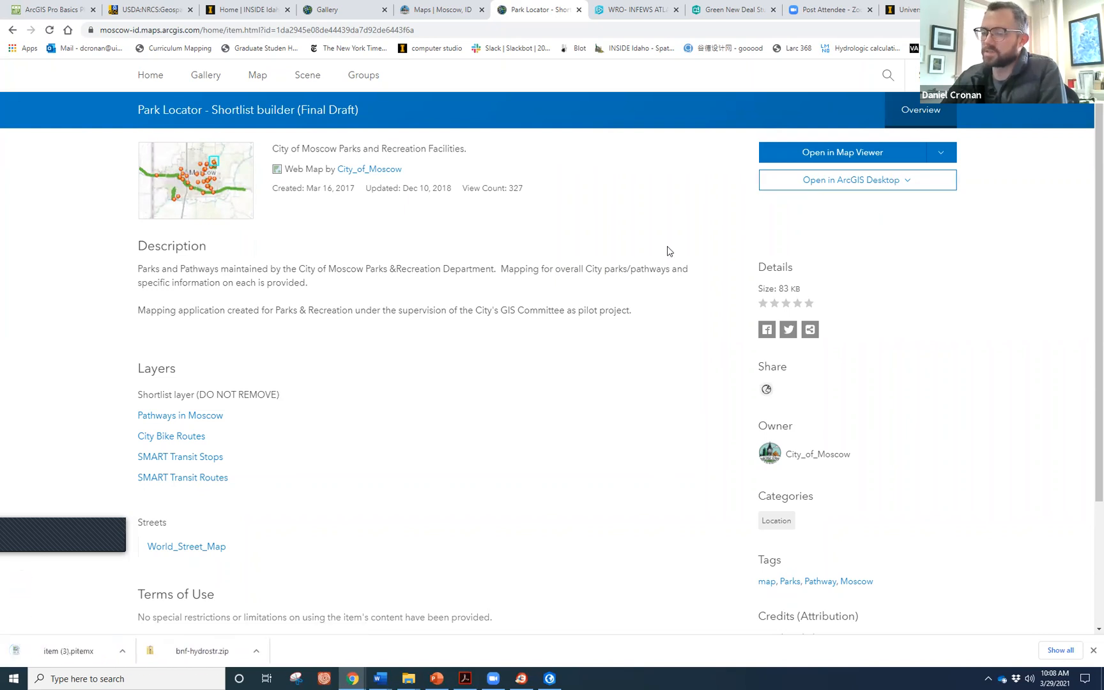
{"action": "left_click", "coordinate": [88, 652]}
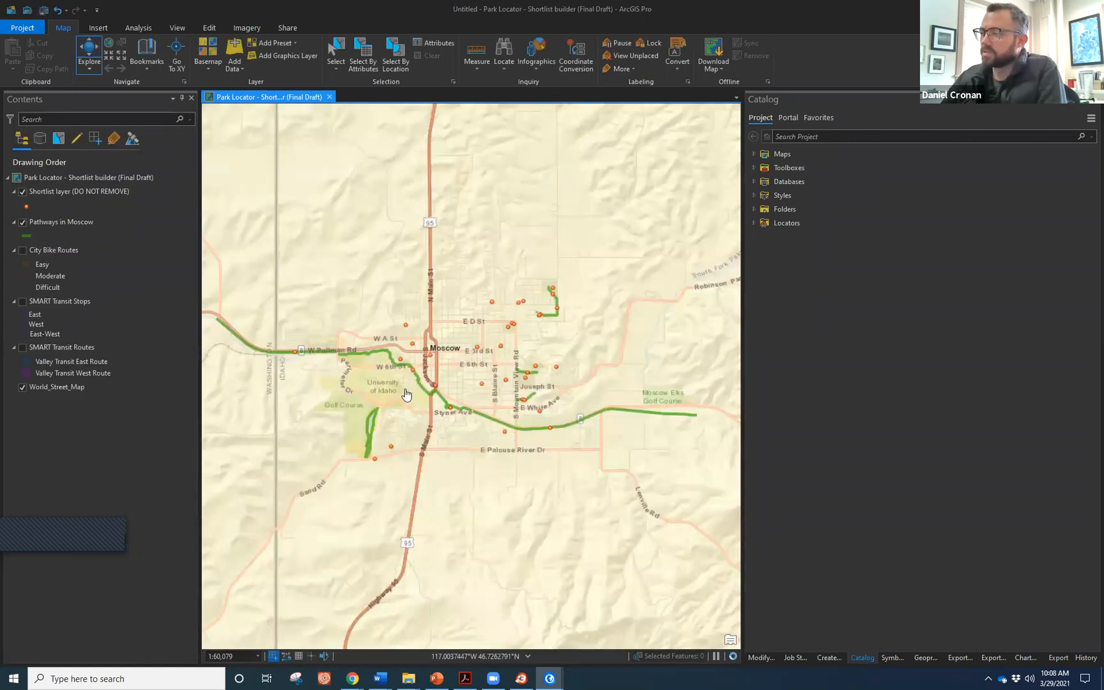
Zoom into downtown Moscow and select the Shortlist park layer in Contents.
{"action": "scroll", "coordinate": [406, 394], "scroll_direction": "up", "scroll_amount": 1}
{"action": "scroll", "coordinate": [437, 341], "scroll_direction": "up", "scroll_amount": 3}
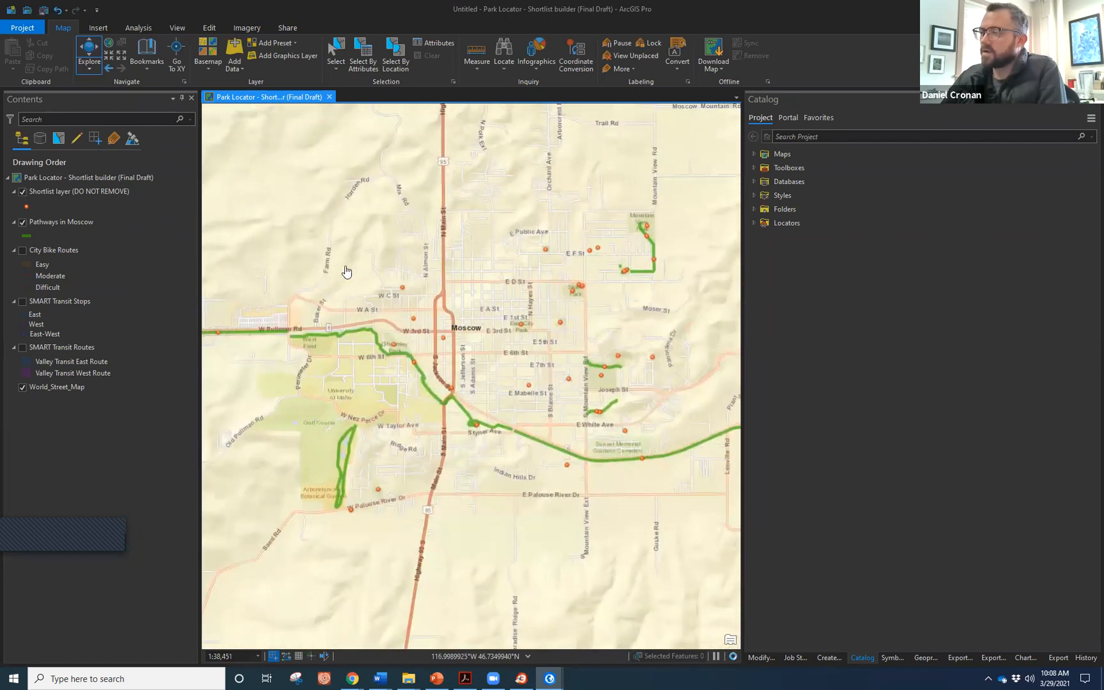
{"action": "scroll", "coordinate": [340, 268], "scroll_direction": "up", "scroll_amount": 5}
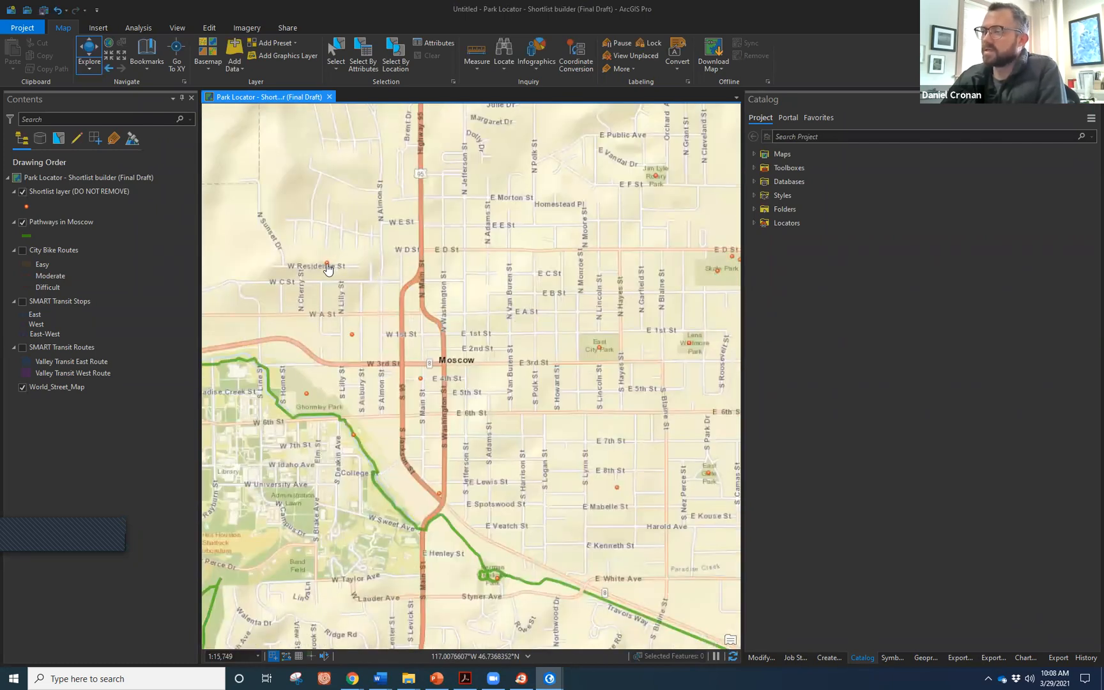
{"action": "left_click", "coordinate": [56, 192]}
Make the Shortlist layer the only selectable layer.
{"action": "right_click", "coordinate": [56, 192]}
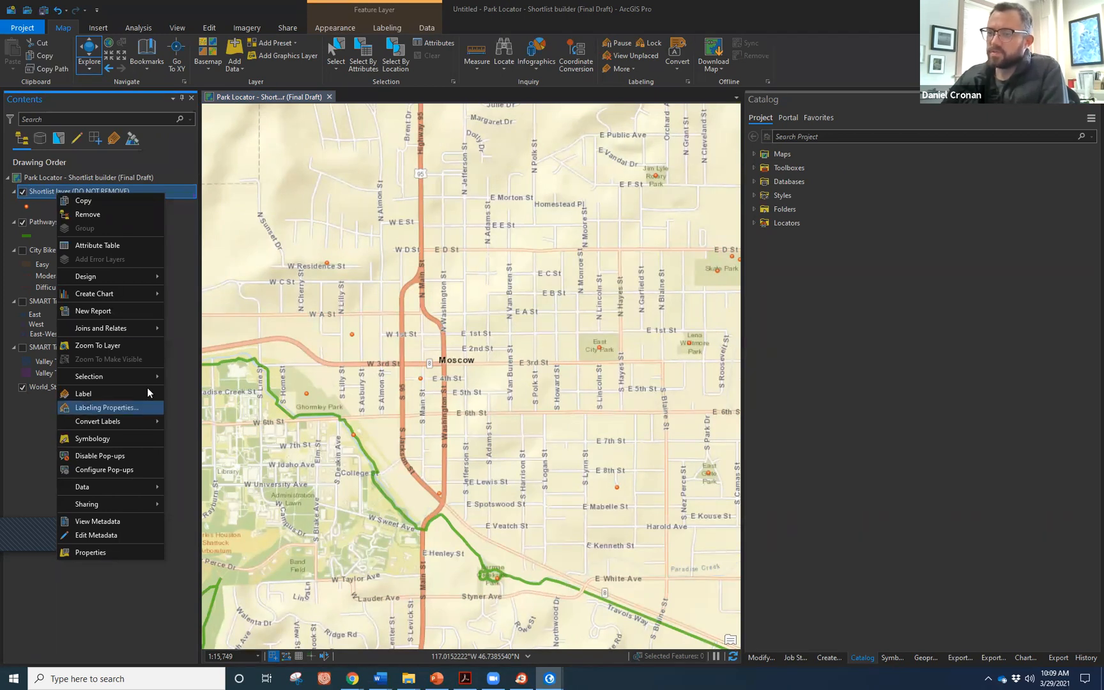
{"action": "mouse_move", "coordinate": [146, 376]}
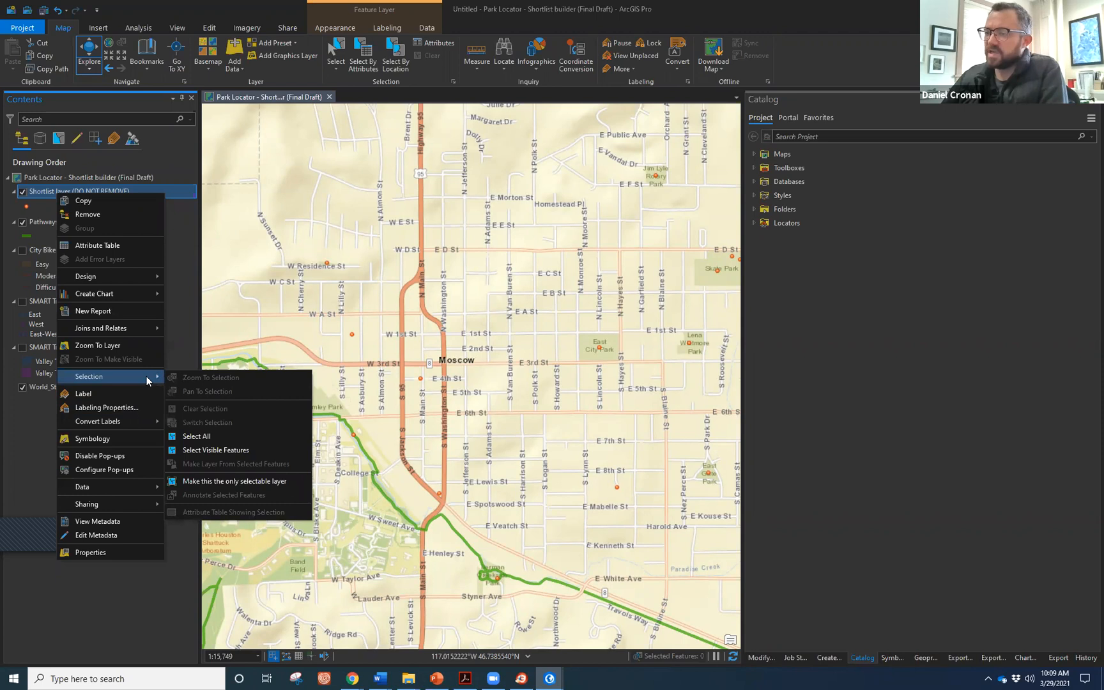
{"action": "left_click", "coordinate": [251, 483]}
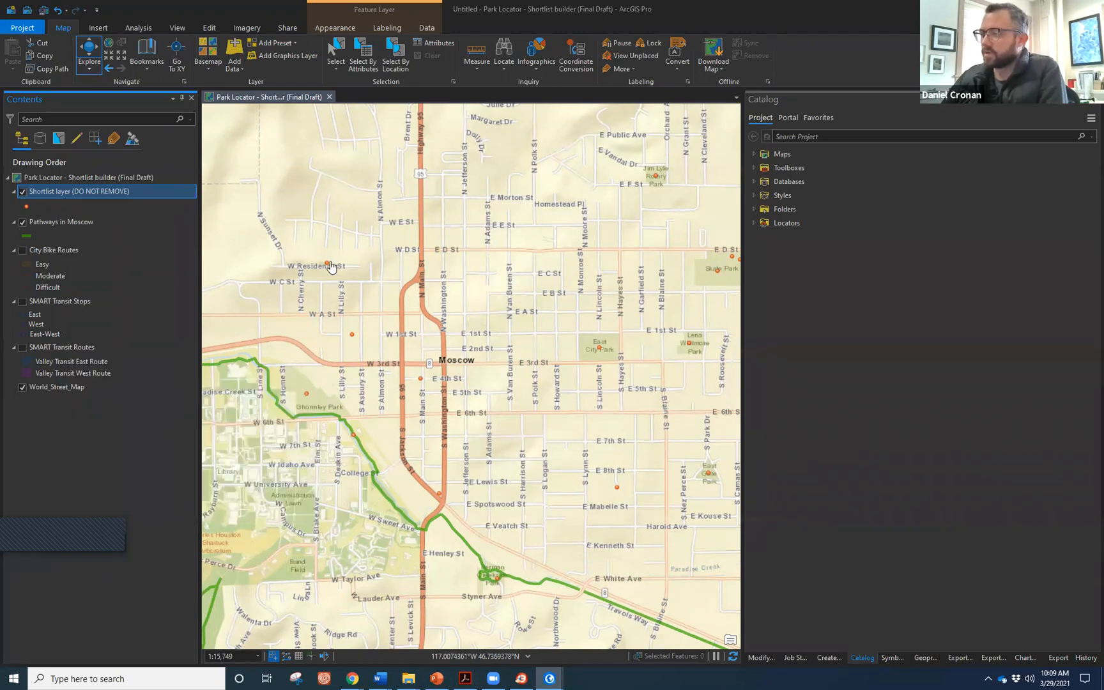
Review the Almon Asbury Lieuallen Park details in an enlarged pop-up, then close it.
{"action": "left_click", "coordinate": [327, 266]}
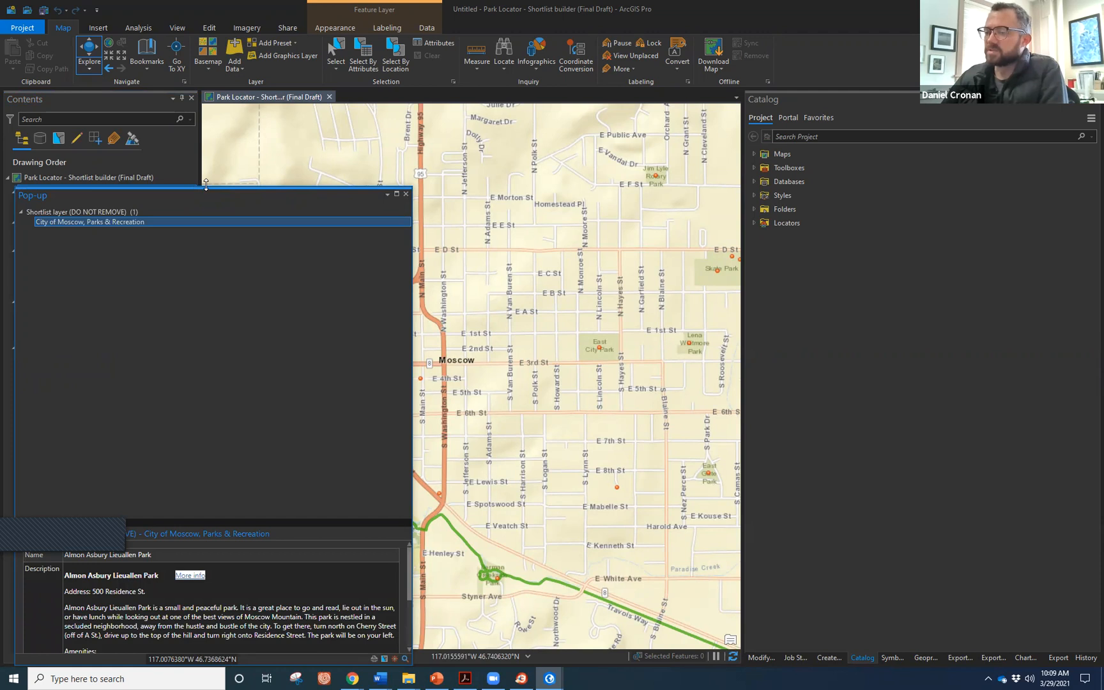
{"action": "left_click_drag", "start_coordinate": [205, 185], "coordinate": [206, 110]}
{"action": "left_click_drag", "start_coordinate": [305, 503], "coordinate": [321, 294]}
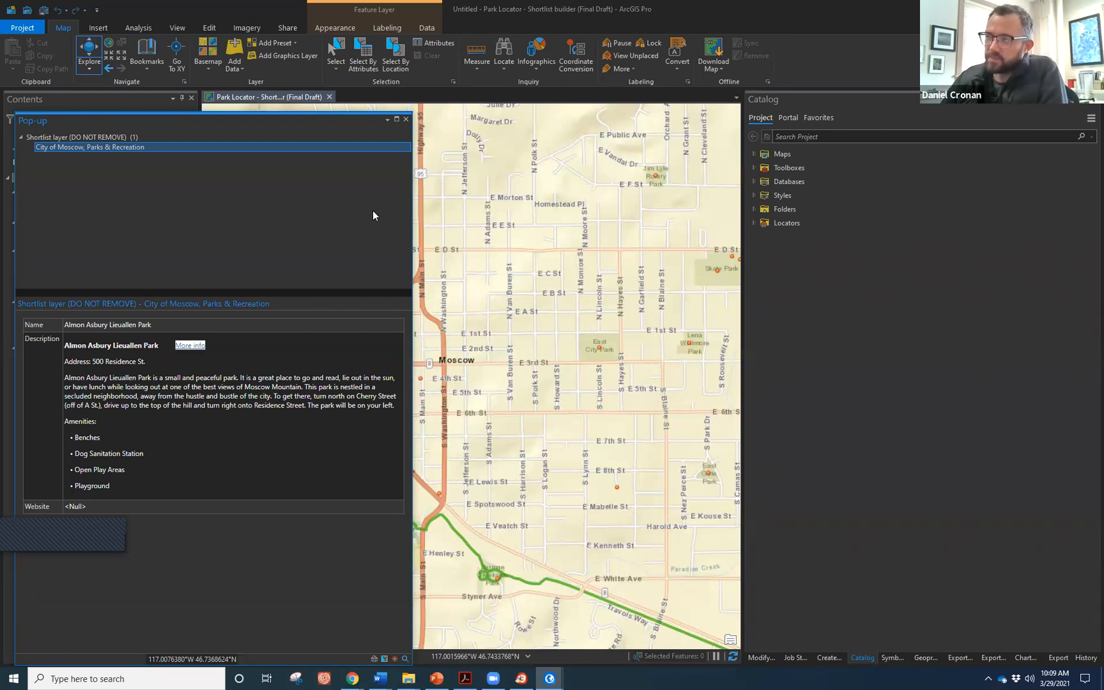
{"action": "left_click", "coordinate": [406, 122]}
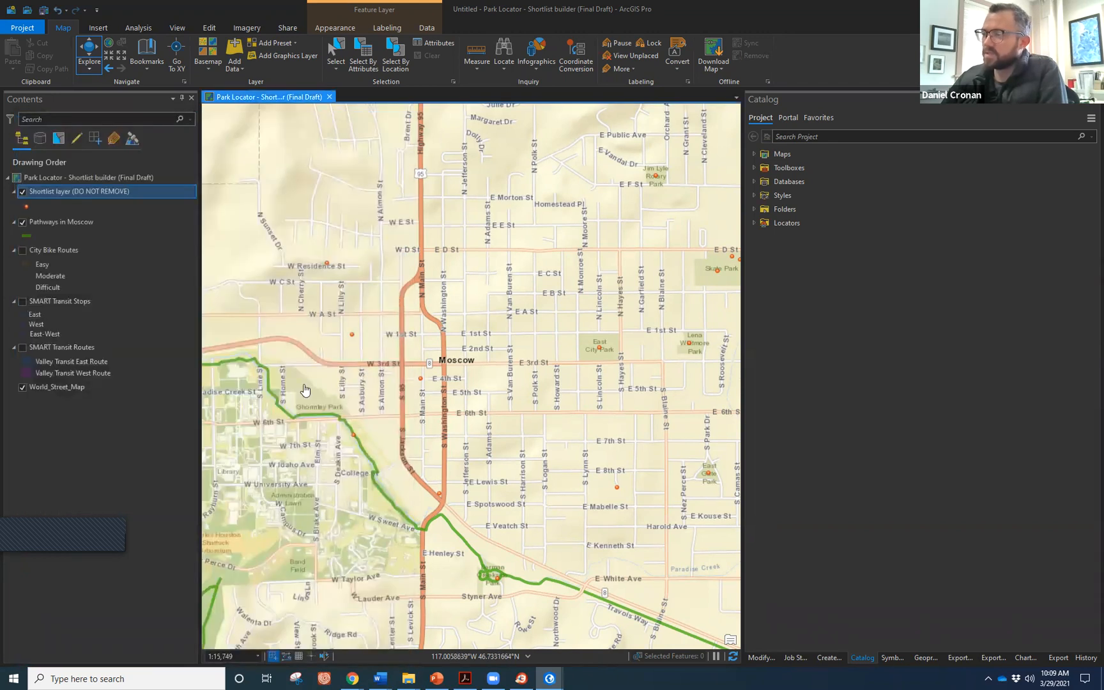
Hide World_Street_Map and turn on City Bike Routes, SMART Transit Stops and SMART Transit Routes.
{"action": "left_click", "coordinate": [23, 387]}
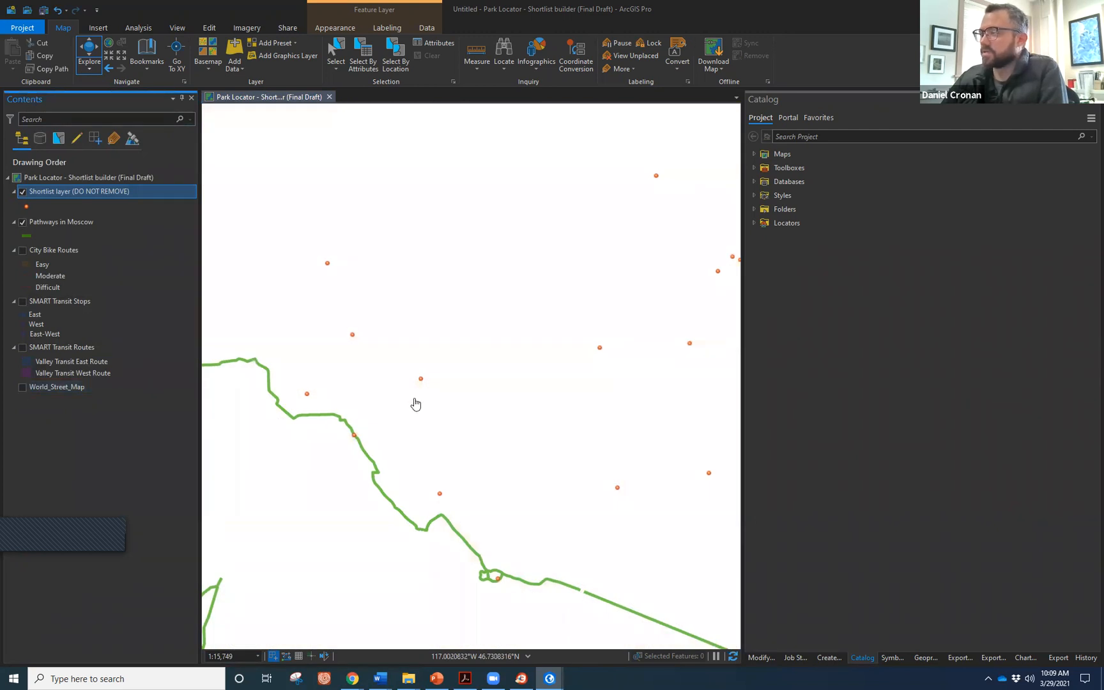
{"action": "scroll", "coordinate": [415, 404], "scroll_direction": "down", "scroll_amount": 2}
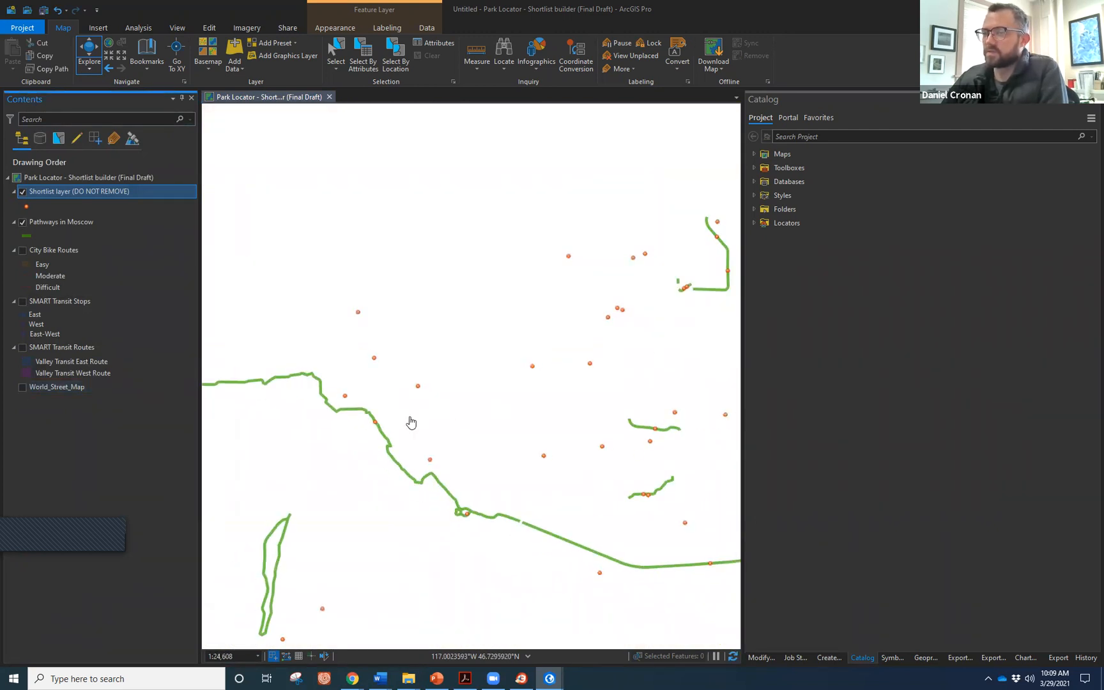
{"action": "left_click", "coordinate": [23, 251]}
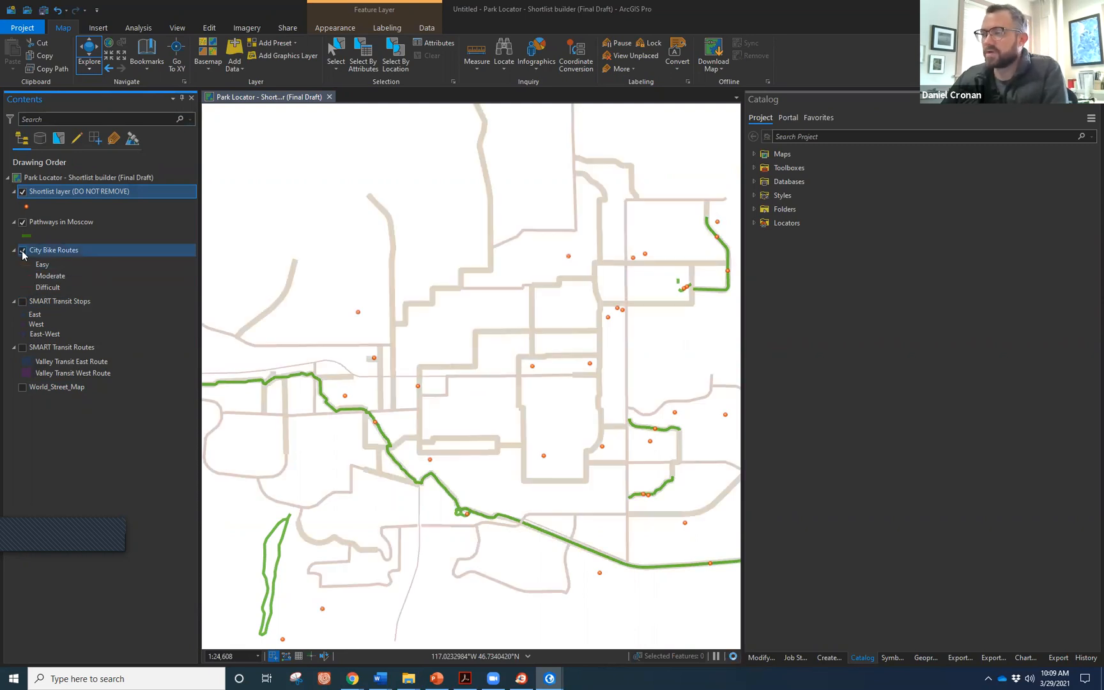
{"action": "left_click", "coordinate": [23, 301]}
{"action": "left_click", "coordinate": [23, 348]}
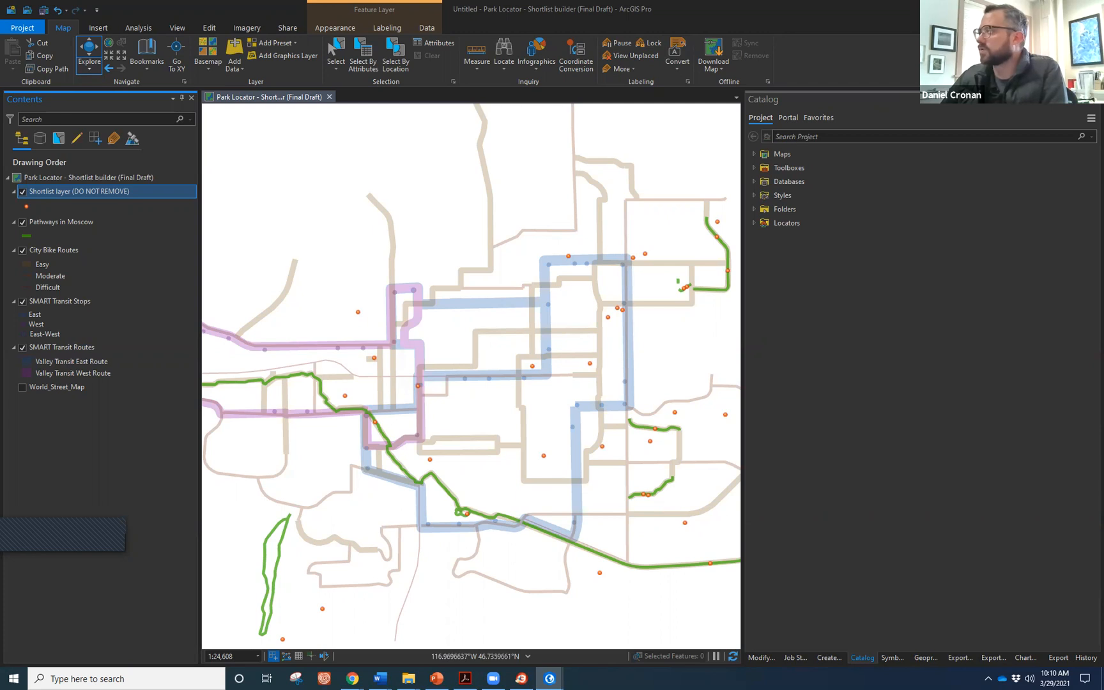
{"action": "key", "text": "super+Down"}
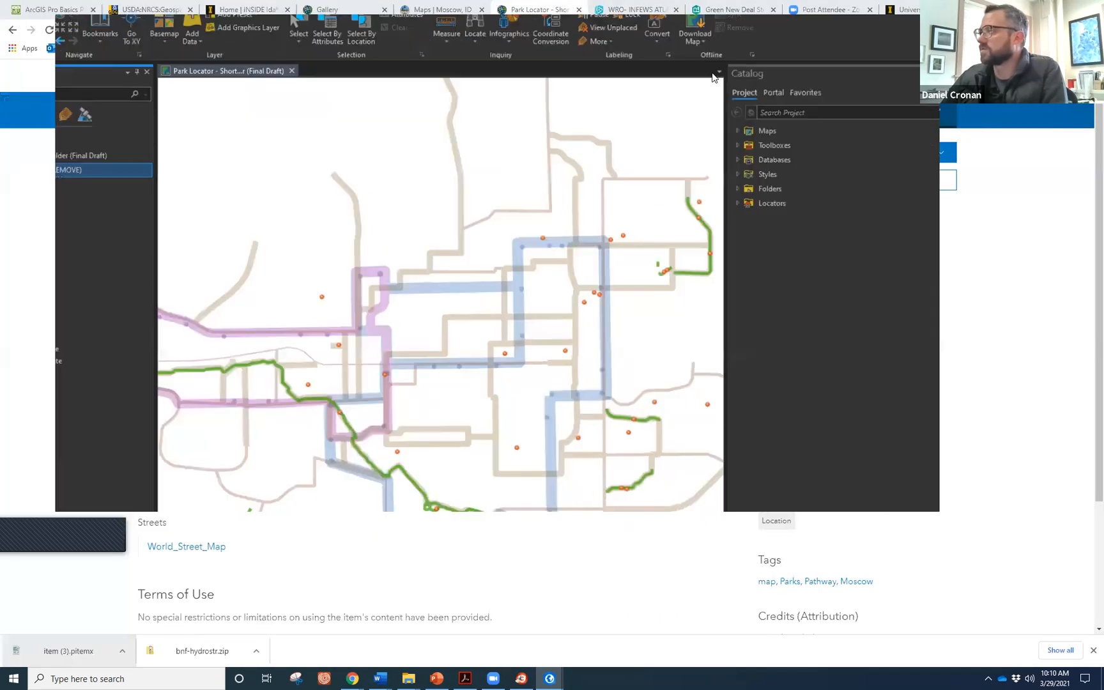
Copy the Shortlist layer from Park Locator into the ArcPro Basics map.
{"action": "key", "text": "alt+Tab"}
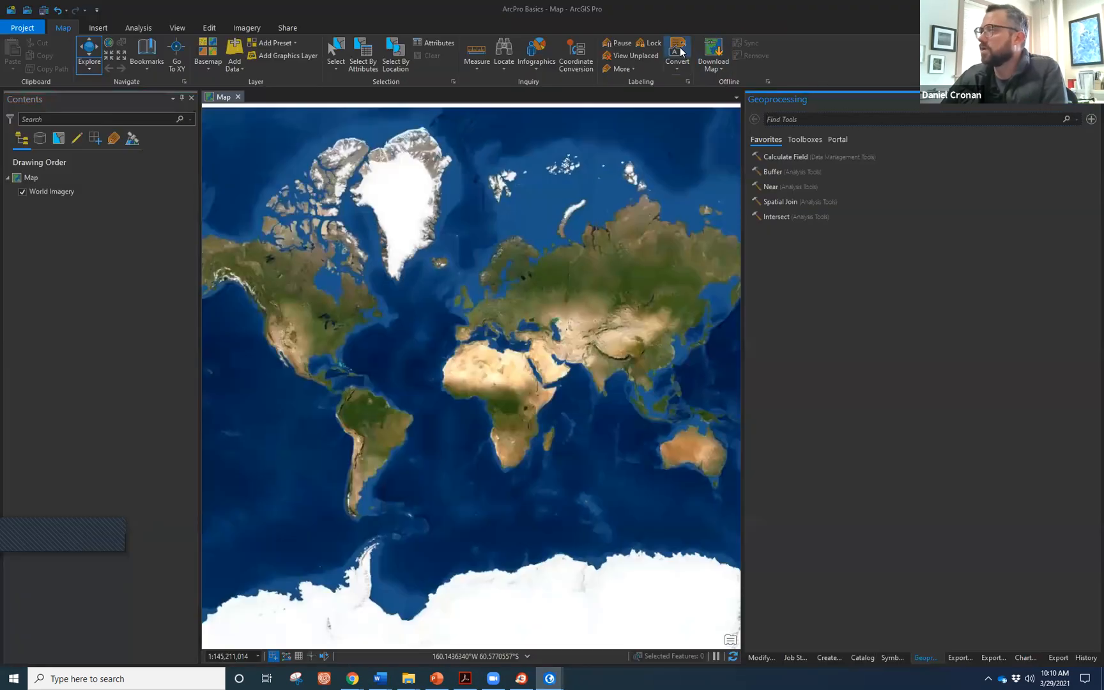
{"action": "key", "text": "alt+Tab"}
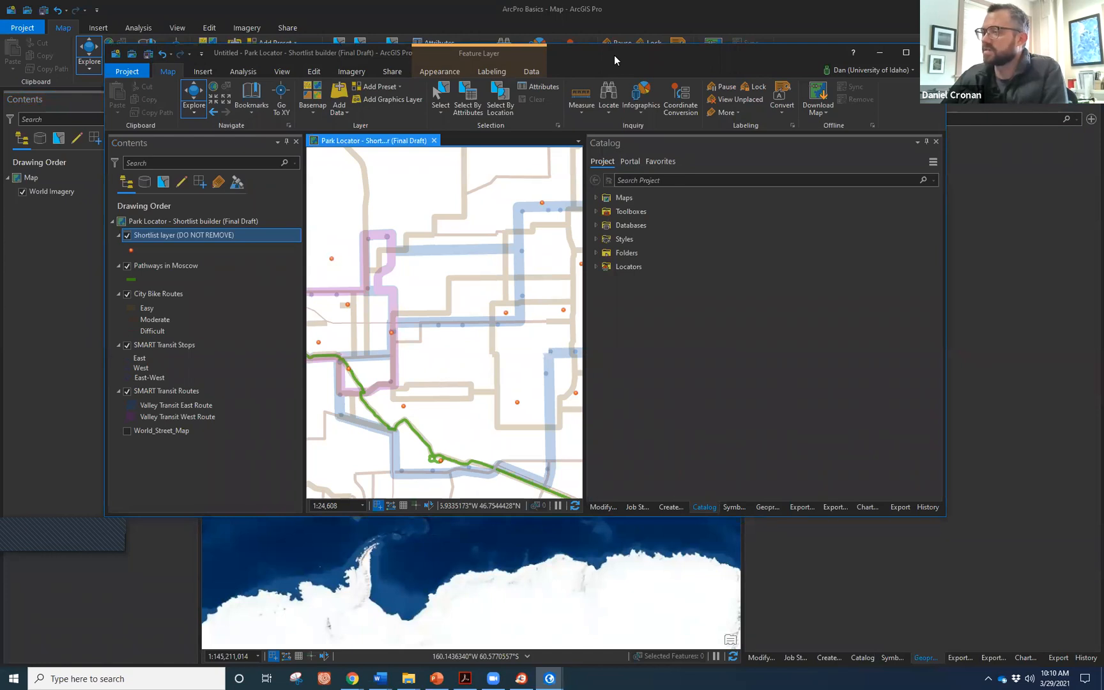
{"action": "left_click_drag", "start_coordinate": [614, 55], "coordinate": [867, 77]}
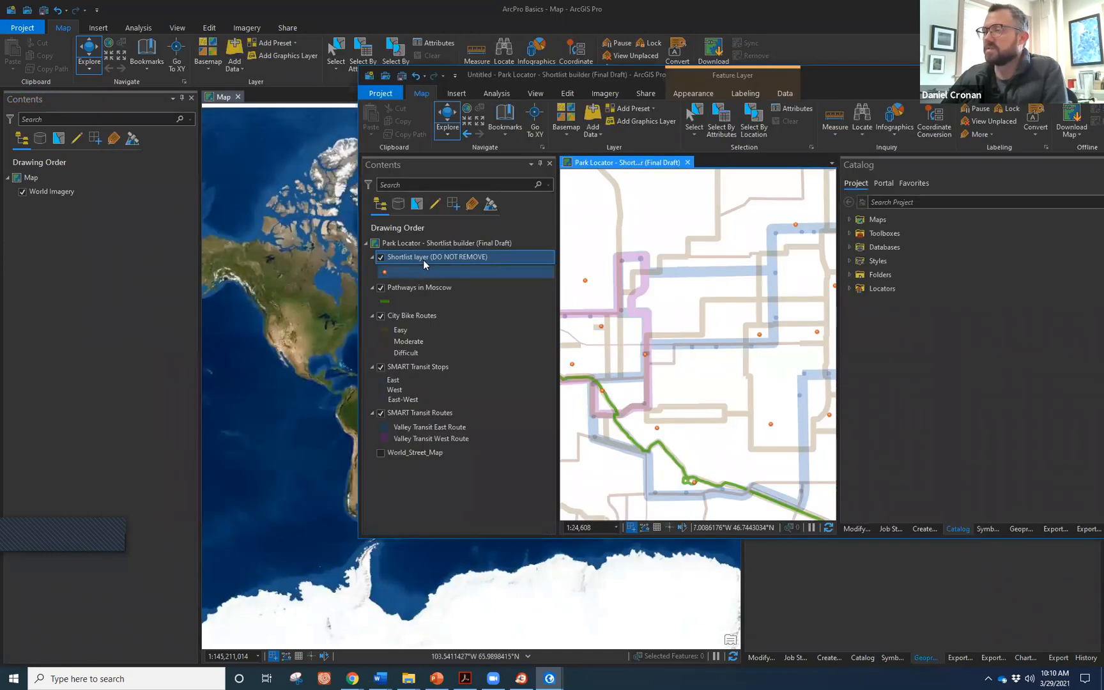
{"action": "left_click_drag", "start_coordinate": [426, 261], "coordinate": [140, 268]}
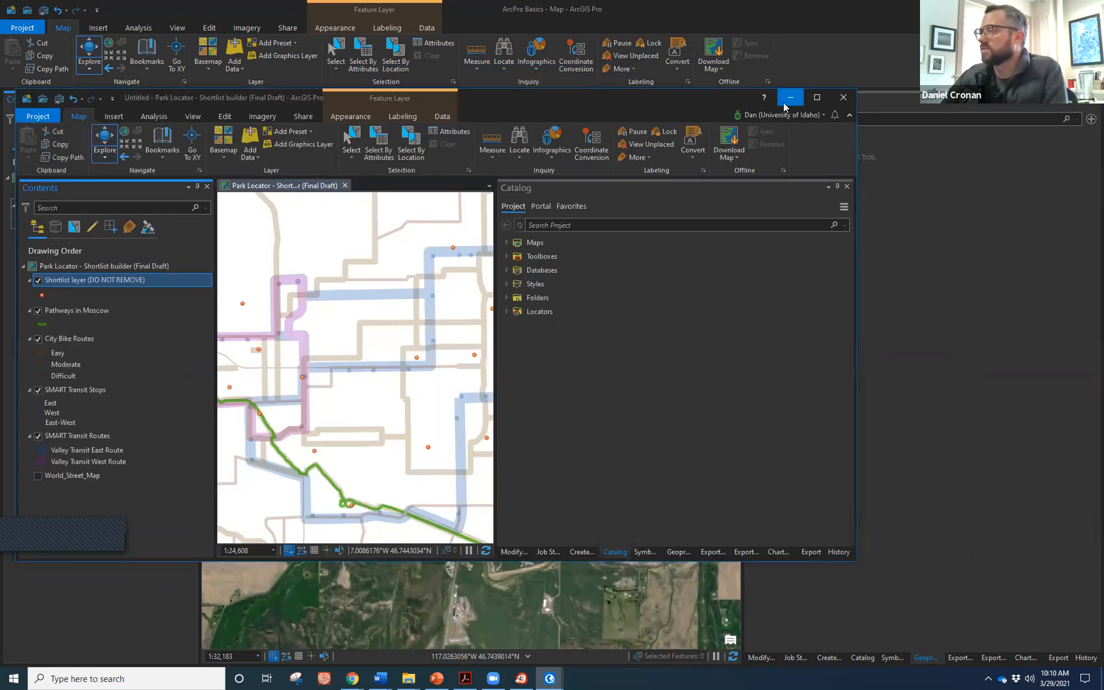
{"action": "left_click", "coordinate": [790, 100]}
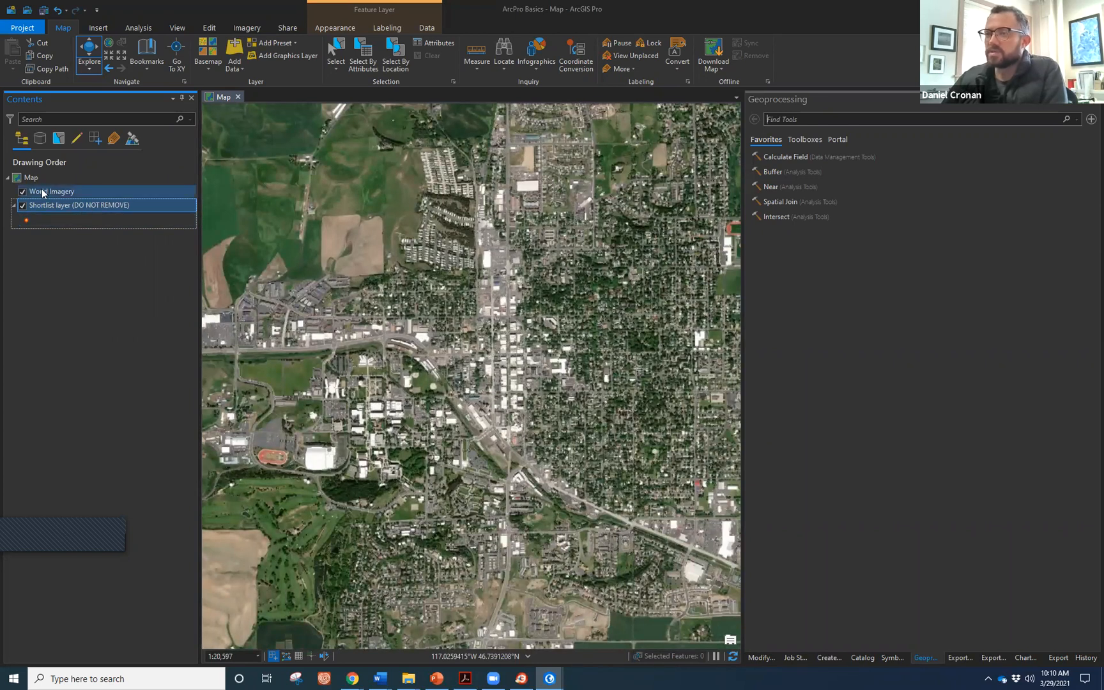
Move World Imagery beneath the Shortlist park points and shift the view slightly left.
{"action": "left_click_drag", "start_coordinate": [42, 194], "coordinate": [48, 222]}
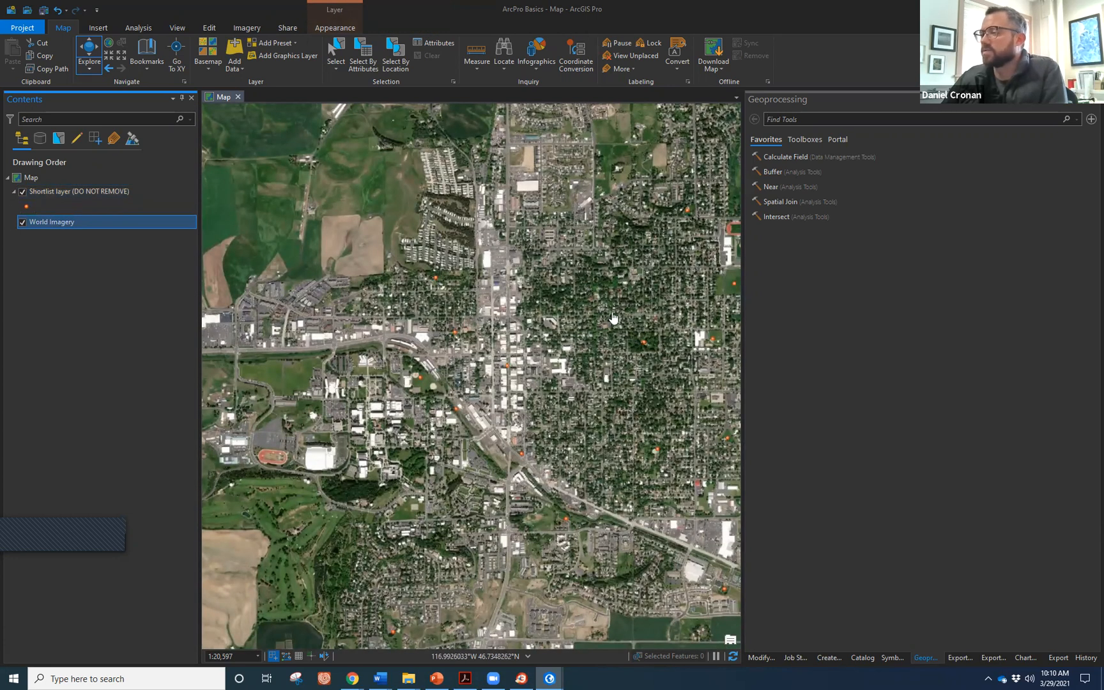
{"action": "left_click_drag", "start_coordinate": [510, 317], "coordinate": [385, 354]}
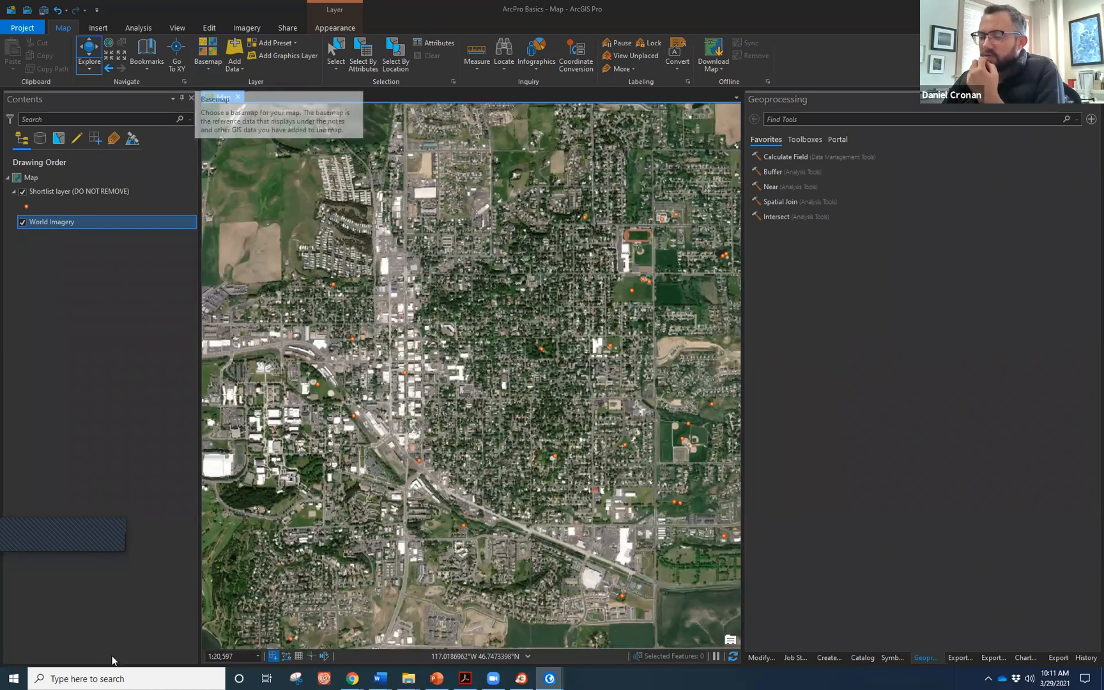
{"action": "left_click", "coordinate": [112, 678]}
Start the Windows Magnifier to enlarge the whole screen.
{"action": "type", "text": "mag"}
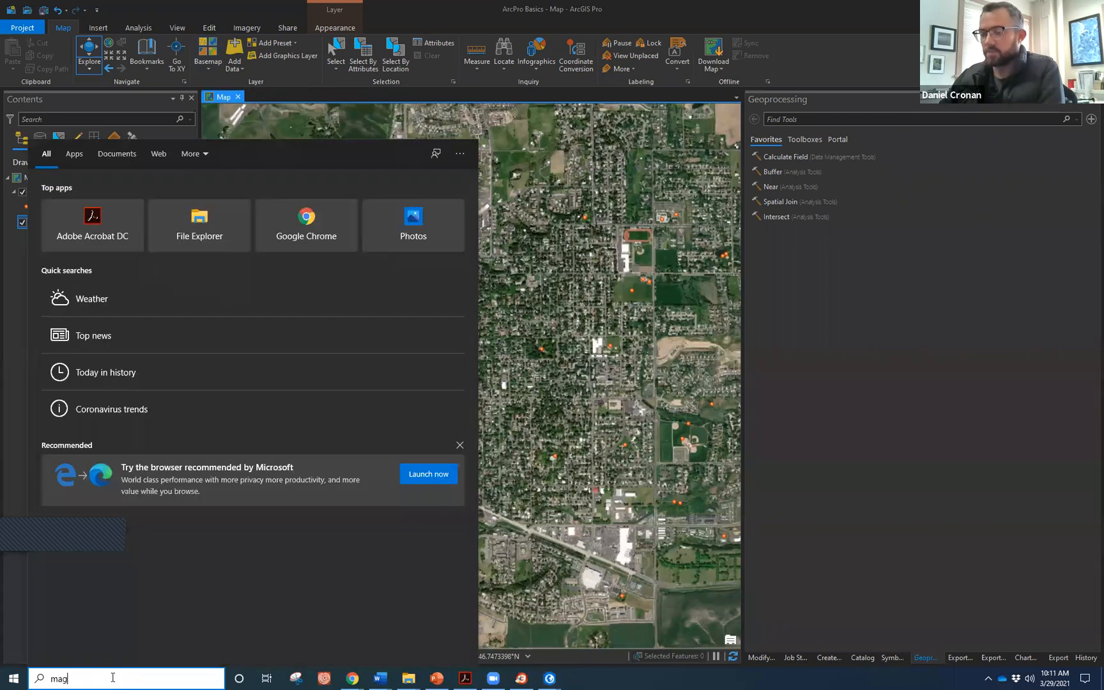
{"action": "key", "text": "Escape"}
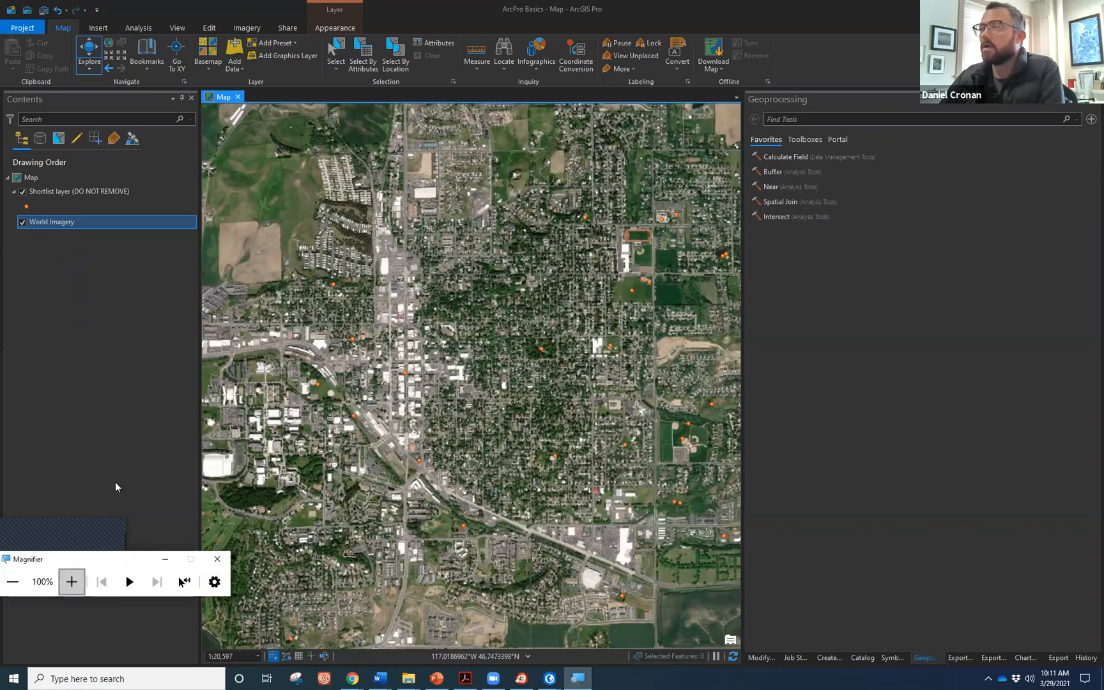
{"action": "key", "text": "super+plus"}
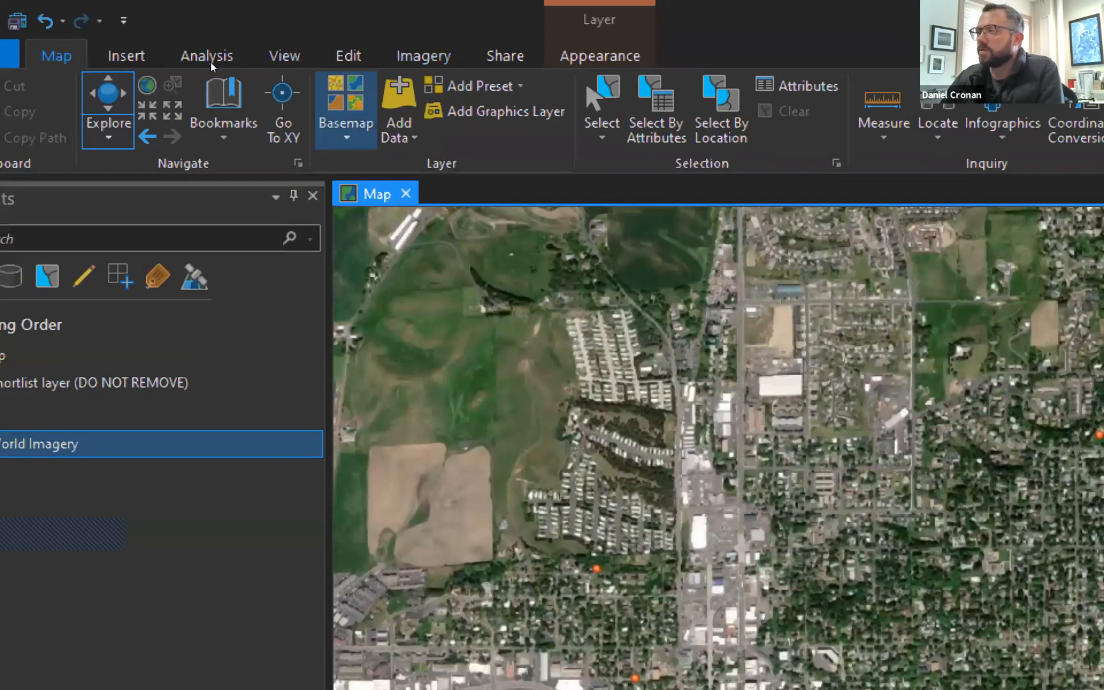
Switch the basemap to Light Gray Canvas and recentre the map on the park points.
{"action": "left_click", "coordinate": [346, 121]}
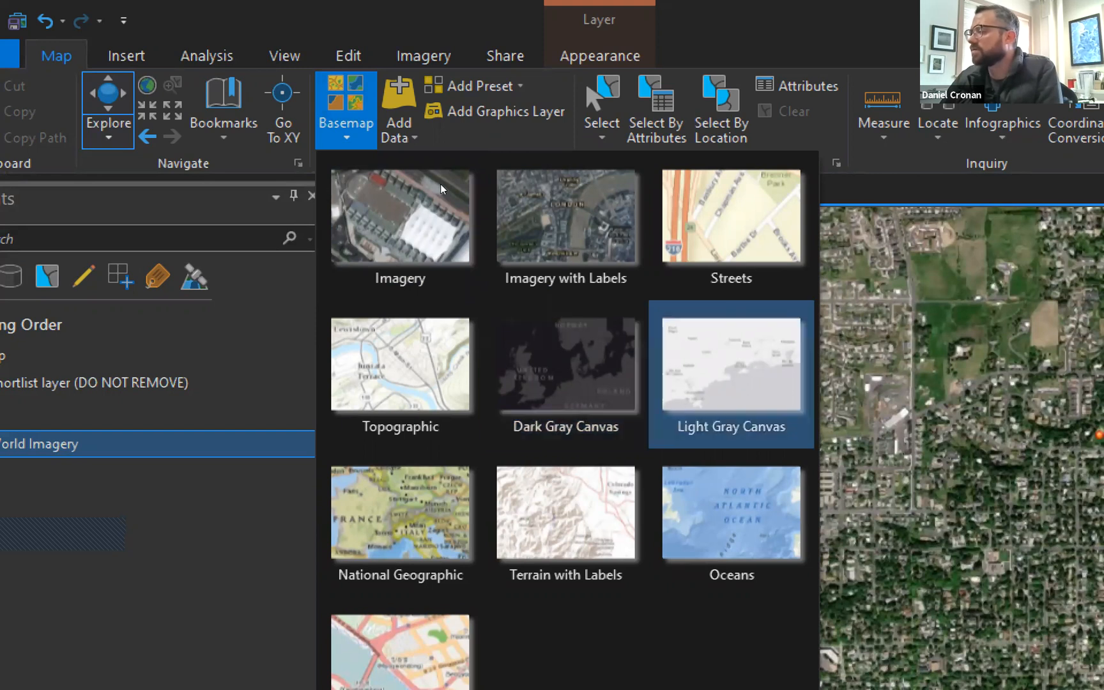
{"action": "left_click", "coordinate": [732, 374]}
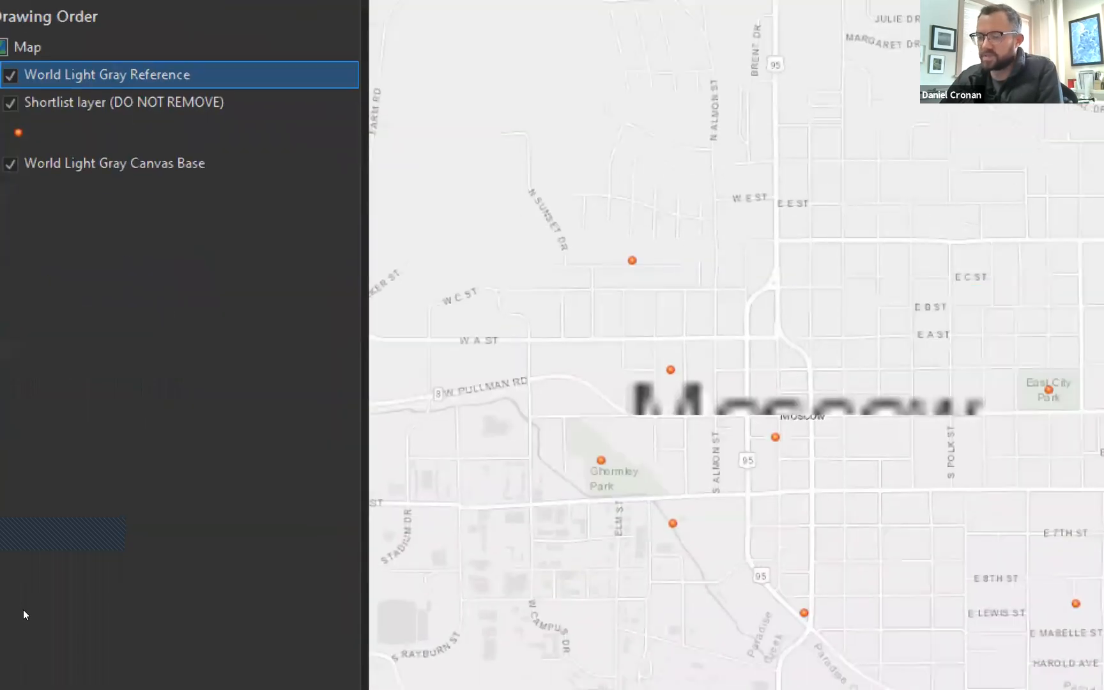
{"action": "left_click", "coordinate": [26, 617]}
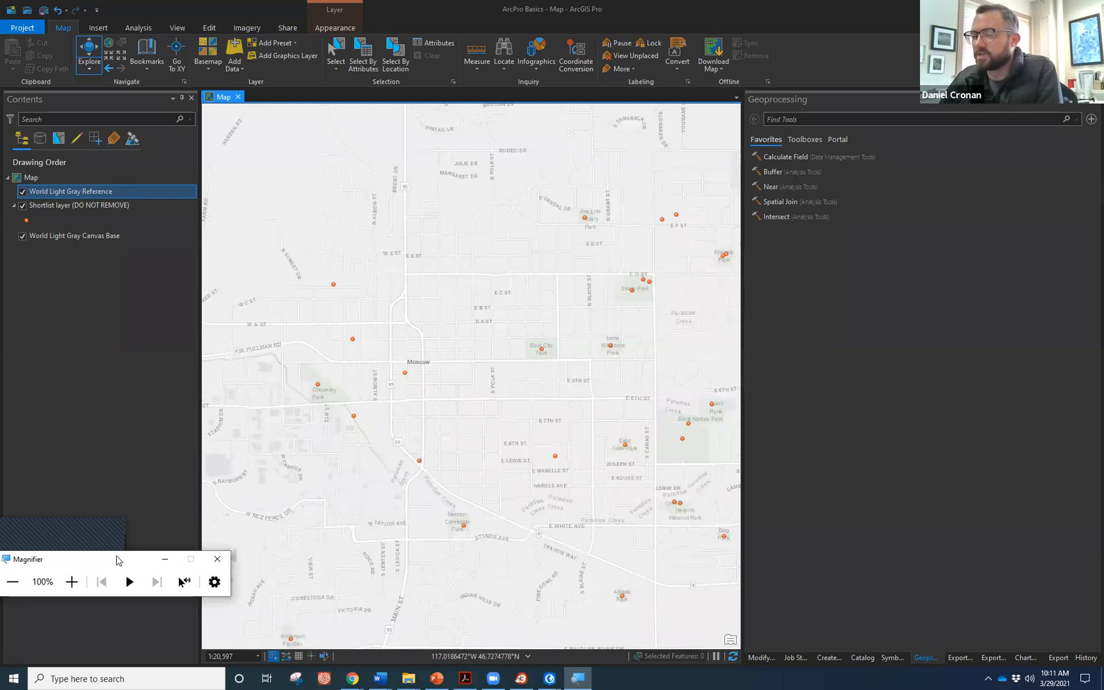
{"action": "scroll", "coordinate": [412, 391], "scroll_direction": "down", "scroll_amount": 3}
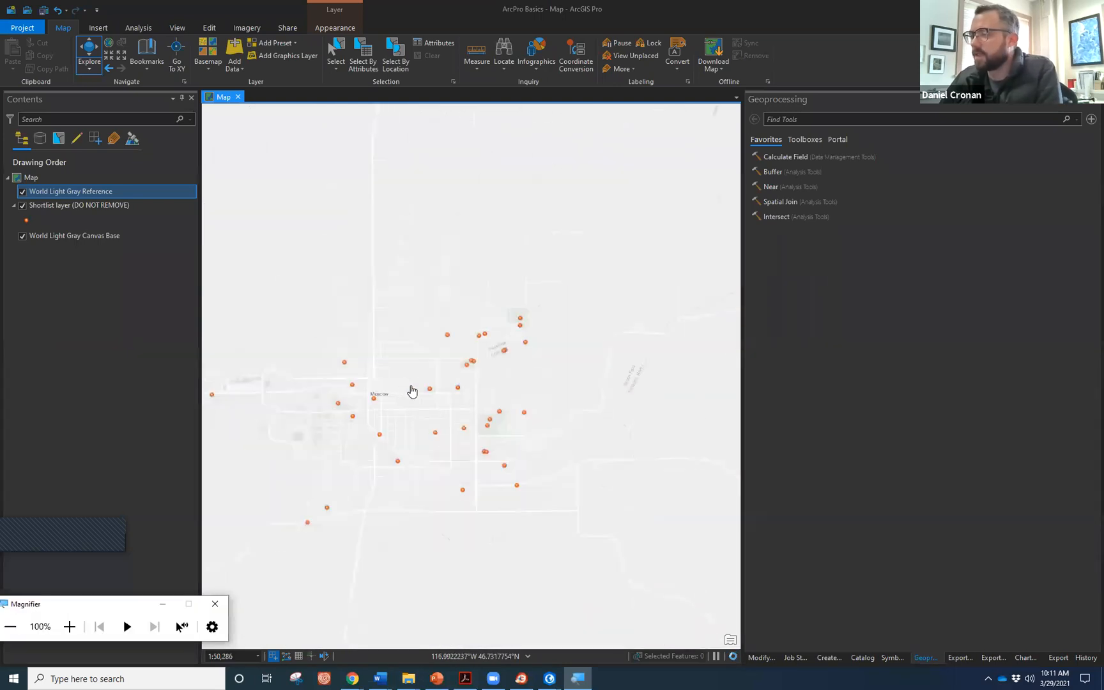
{"action": "left_click_drag", "start_coordinate": [397, 377], "coordinate": [463, 377]}
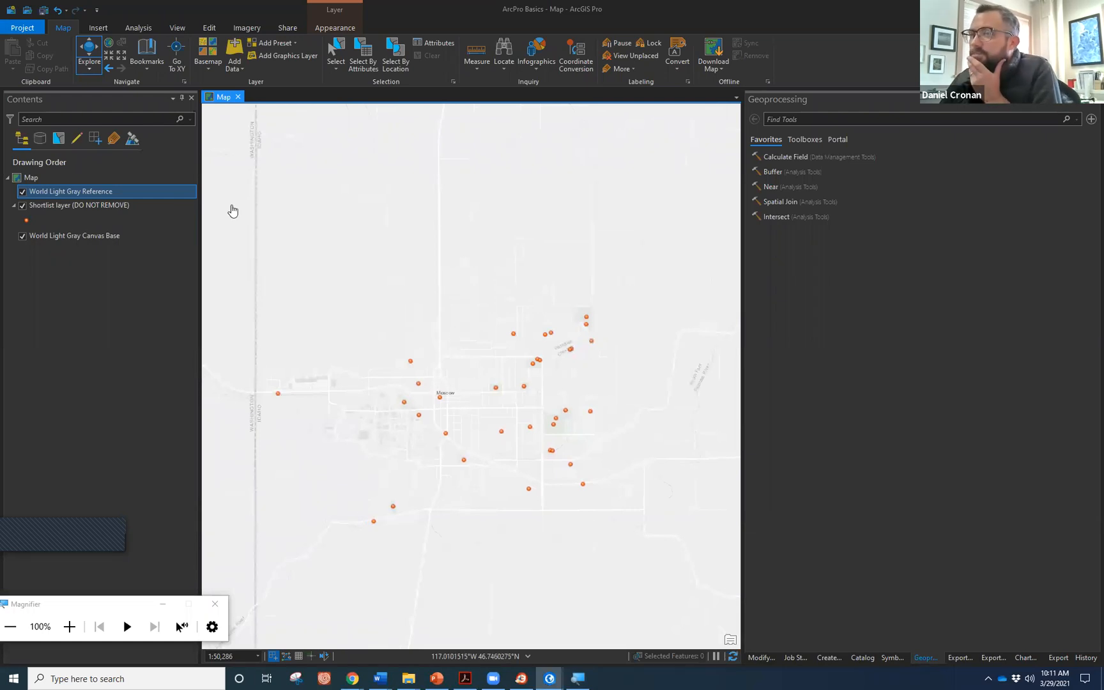
Open the Shortlist attribute table, enlarge it to scroll the 34 park records, then shrink it back.
{"action": "right_click", "coordinate": [72, 204]}
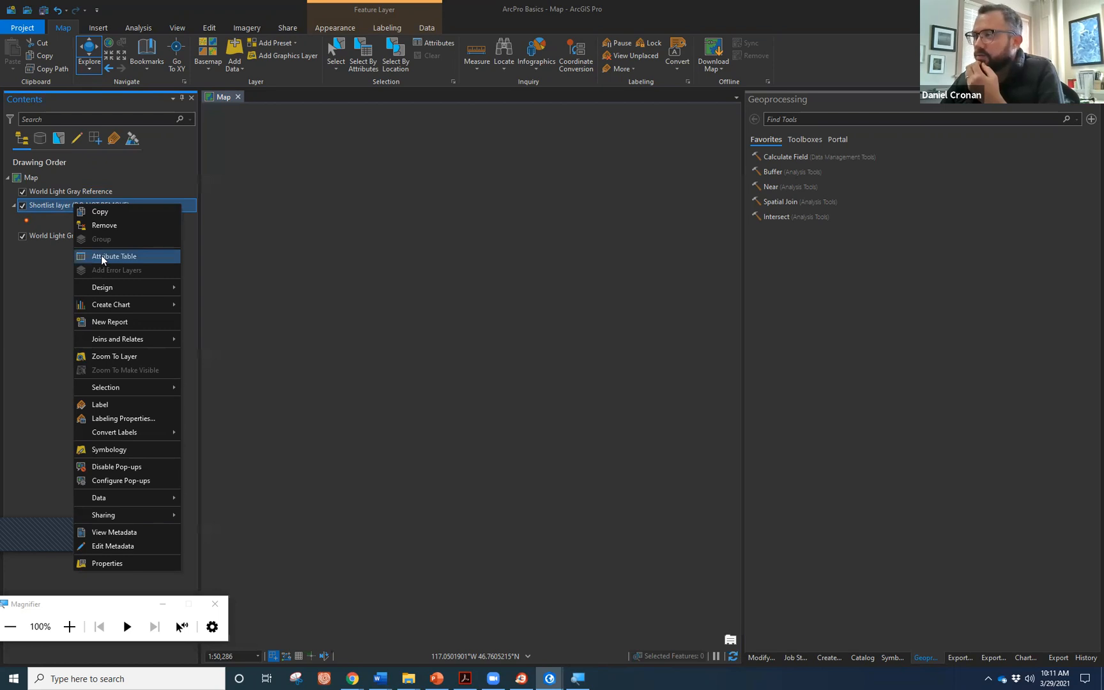
{"action": "left_click", "coordinate": [101, 256]}
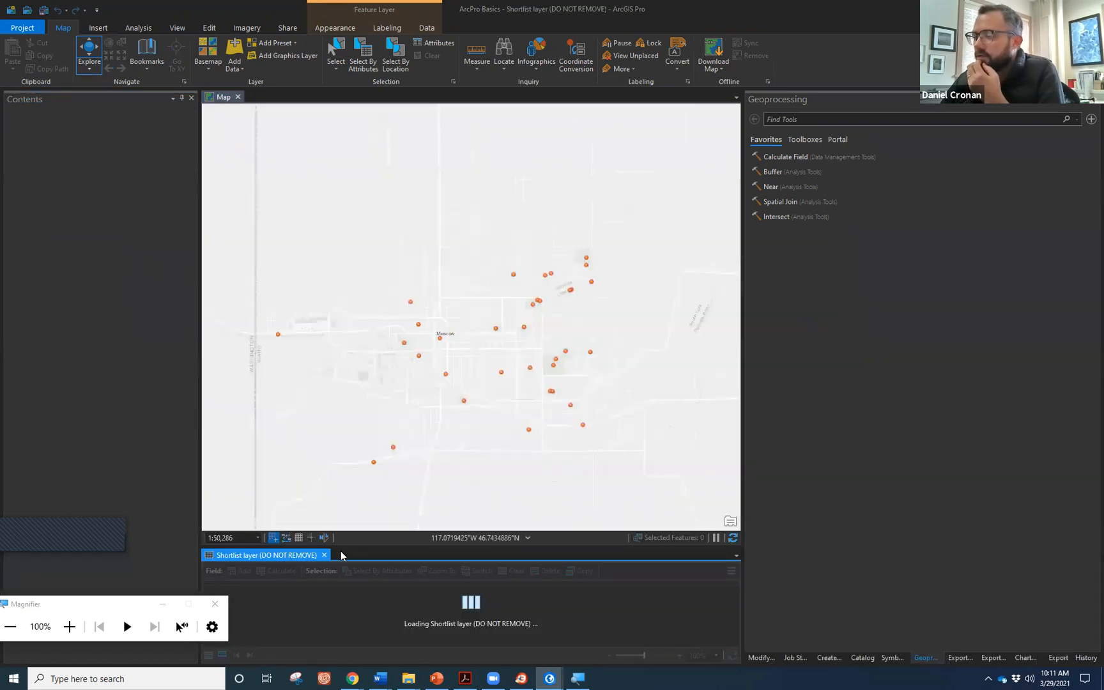
{"action": "left_click_drag", "start_coordinate": [349, 546], "coordinate": [339, 394]}
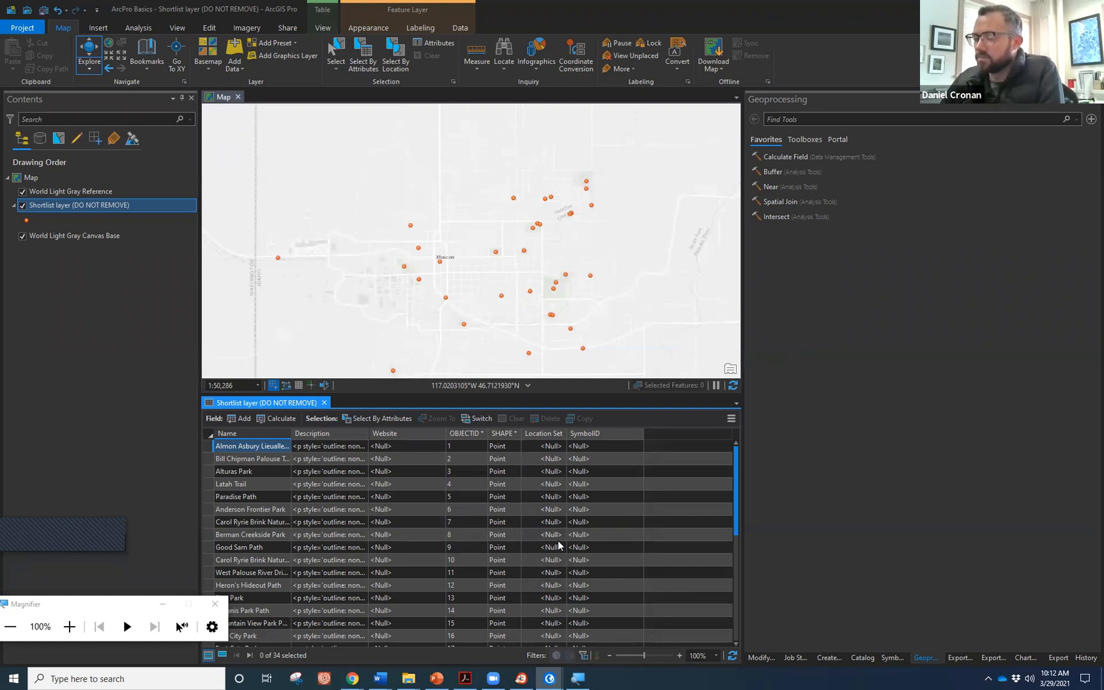
{"action": "scroll", "coordinate": [558, 541], "scroll_direction": "down", "scroll_amount": 6}
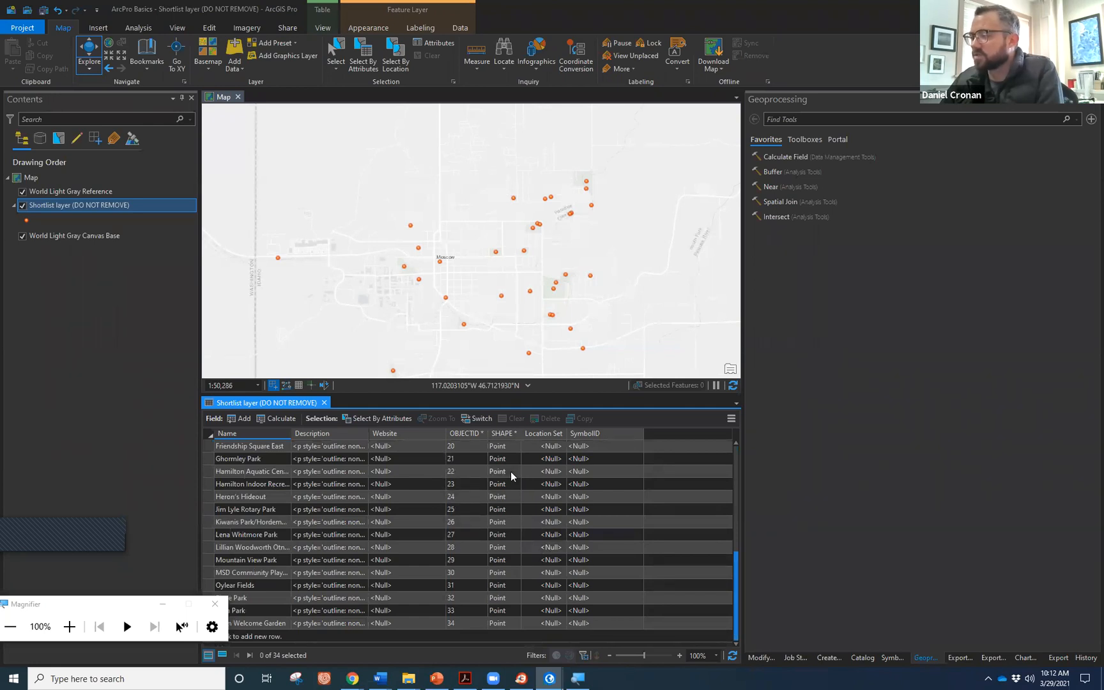
{"action": "scroll", "coordinate": [511, 511], "scroll_direction": "up", "scroll_amount": 4}
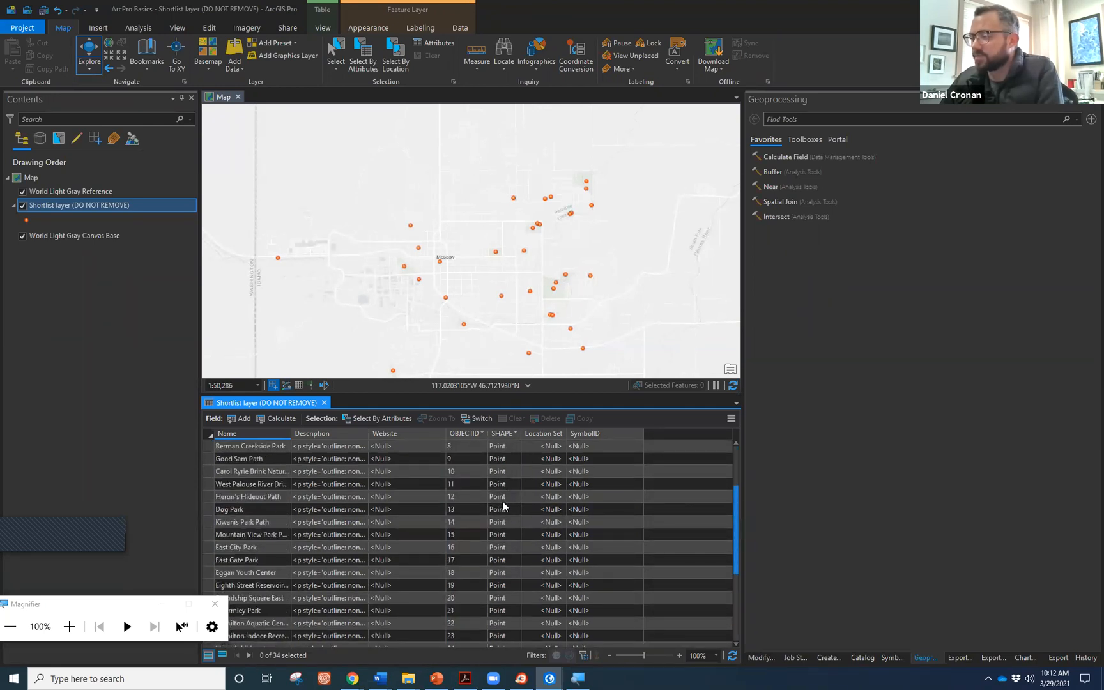
{"action": "scroll", "coordinate": [499, 515], "scroll_direction": "up", "scroll_amount": 3}
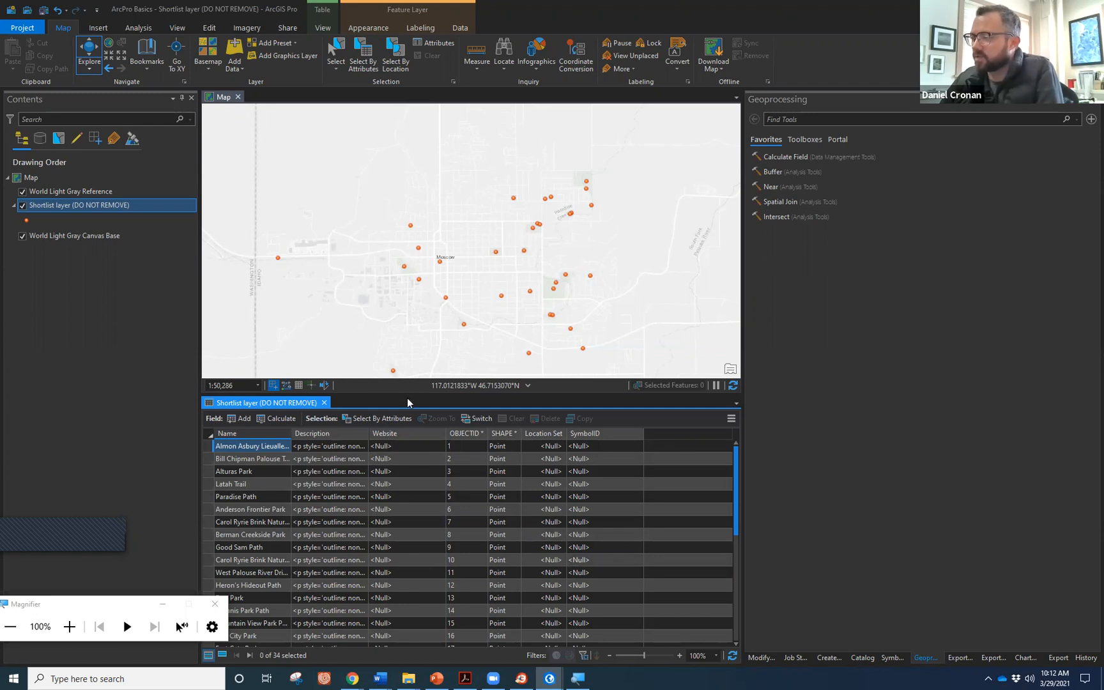
{"action": "left_click_drag", "start_coordinate": [407, 392], "coordinate": [419, 570]}
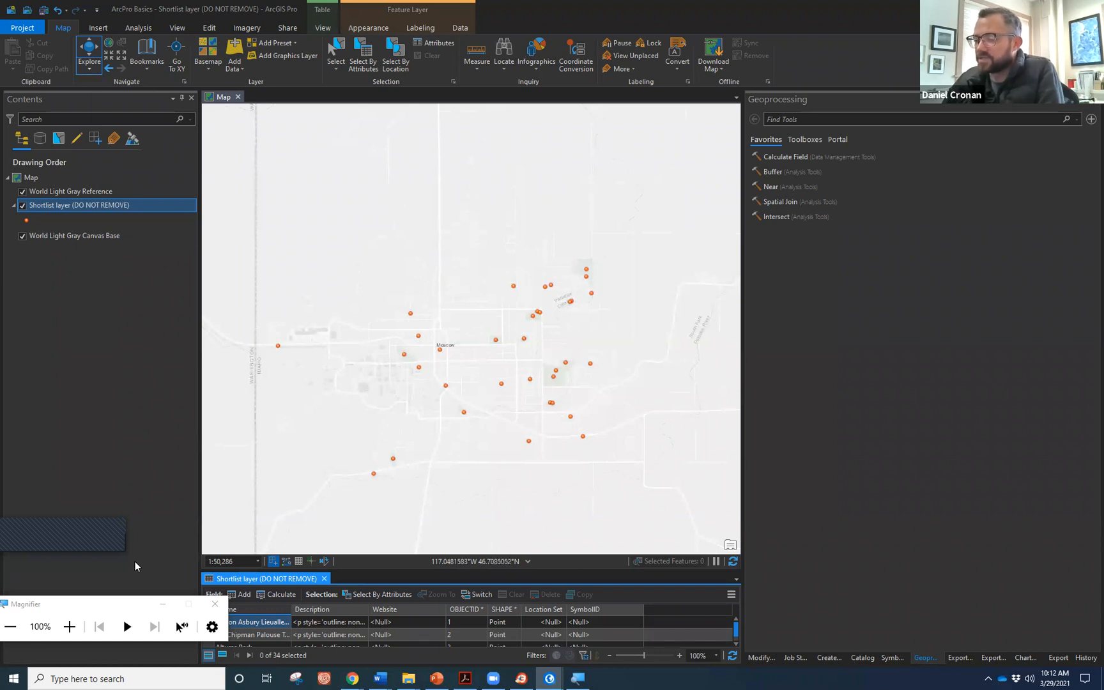
{"action": "scroll", "coordinate": [487, 403], "scroll_direction": "down", "scroll_amount": 3}
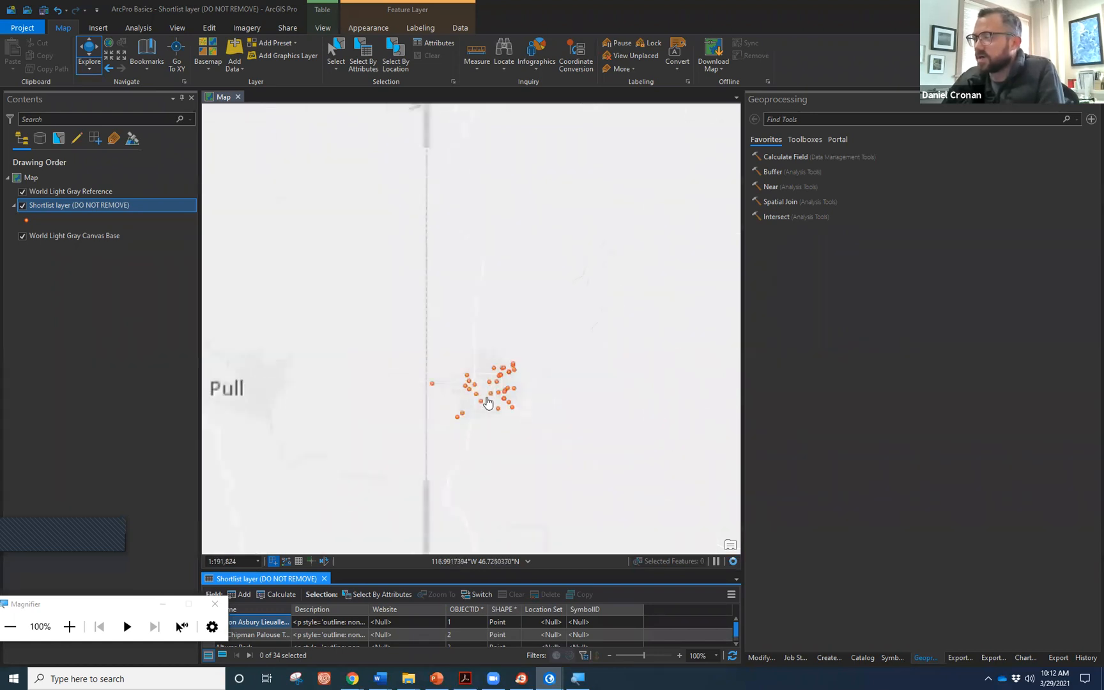
{"action": "scroll", "coordinate": [488, 402], "scroll_direction": "up", "scroll_amount": 3}
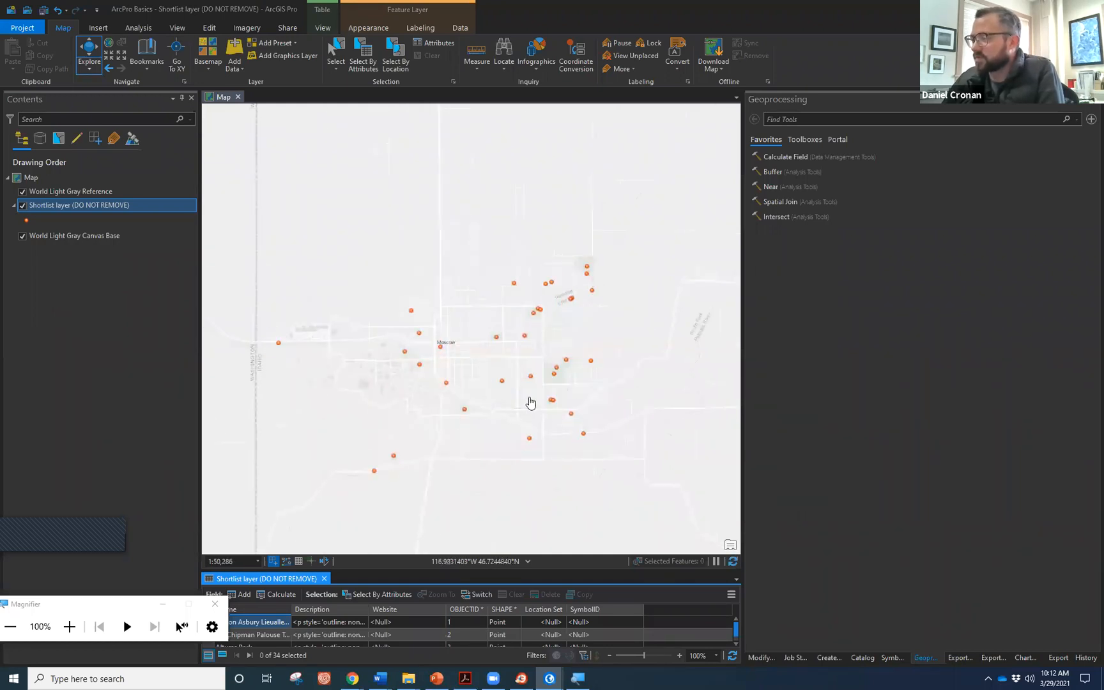
{"action": "left_click_drag", "start_coordinate": [529, 402], "coordinate": [513, 383]}
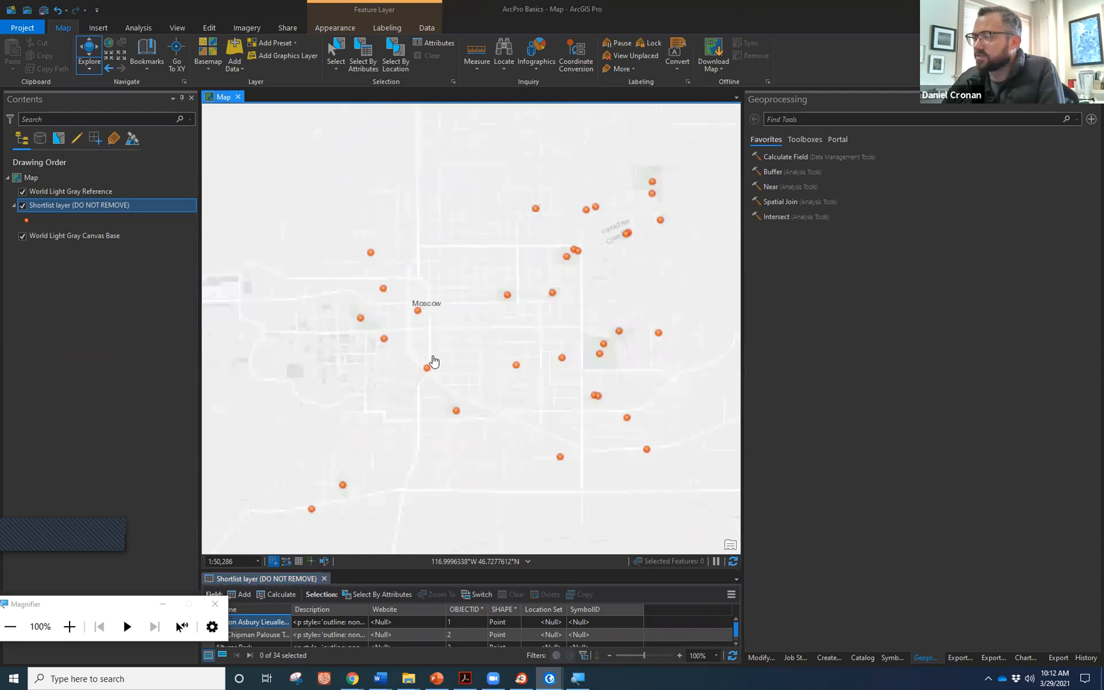
{"action": "scroll", "coordinate": [431, 356], "scroll_direction": "up", "scroll_amount": 3}
{"action": "left_click_drag", "start_coordinate": [422, 330], "coordinate": [462, 339]}
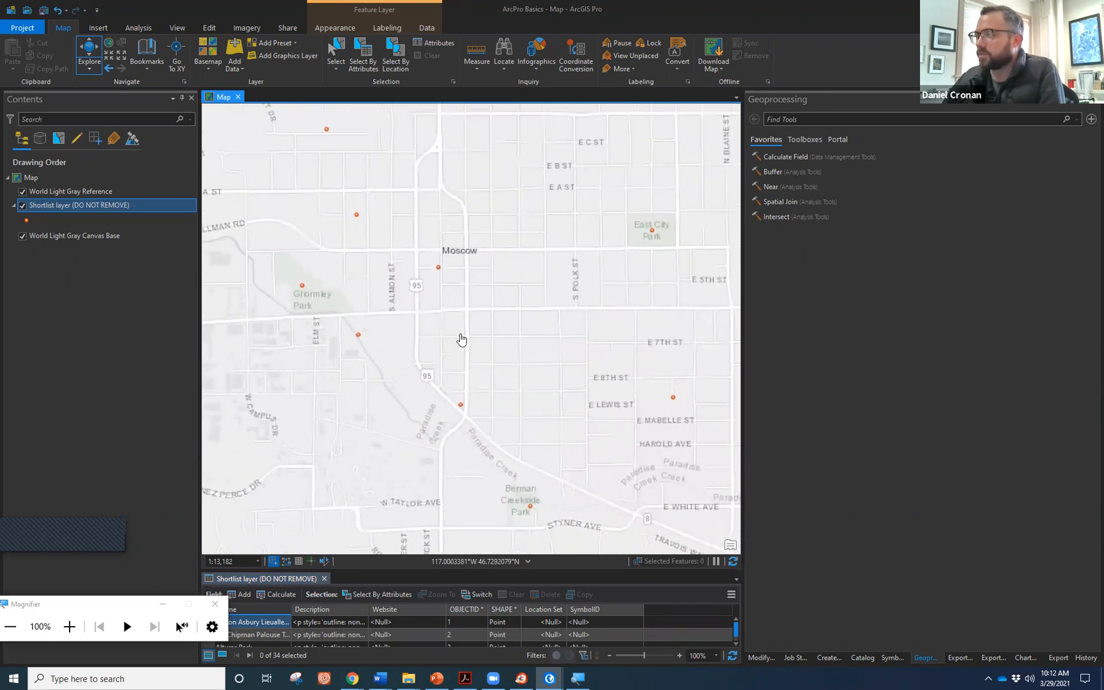
{"action": "scroll", "coordinate": [462, 339], "scroll_direction": "down", "scroll_amount": 3}
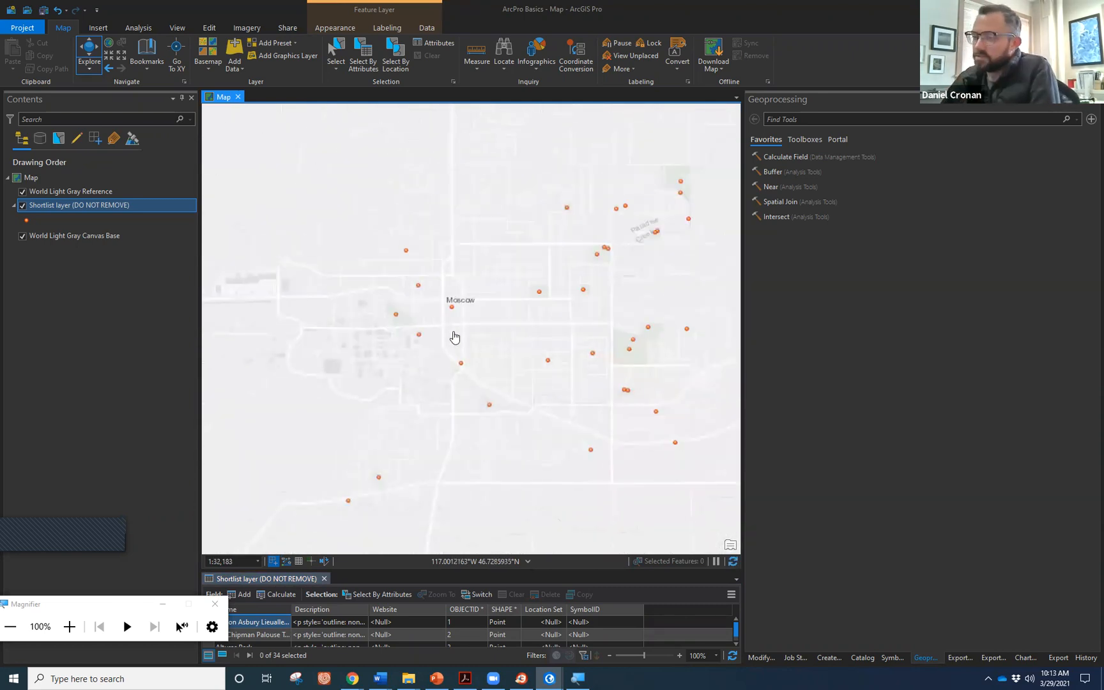
{"action": "left_click_drag", "start_coordinate": [428, 345], "coordinate": [478, 376]}
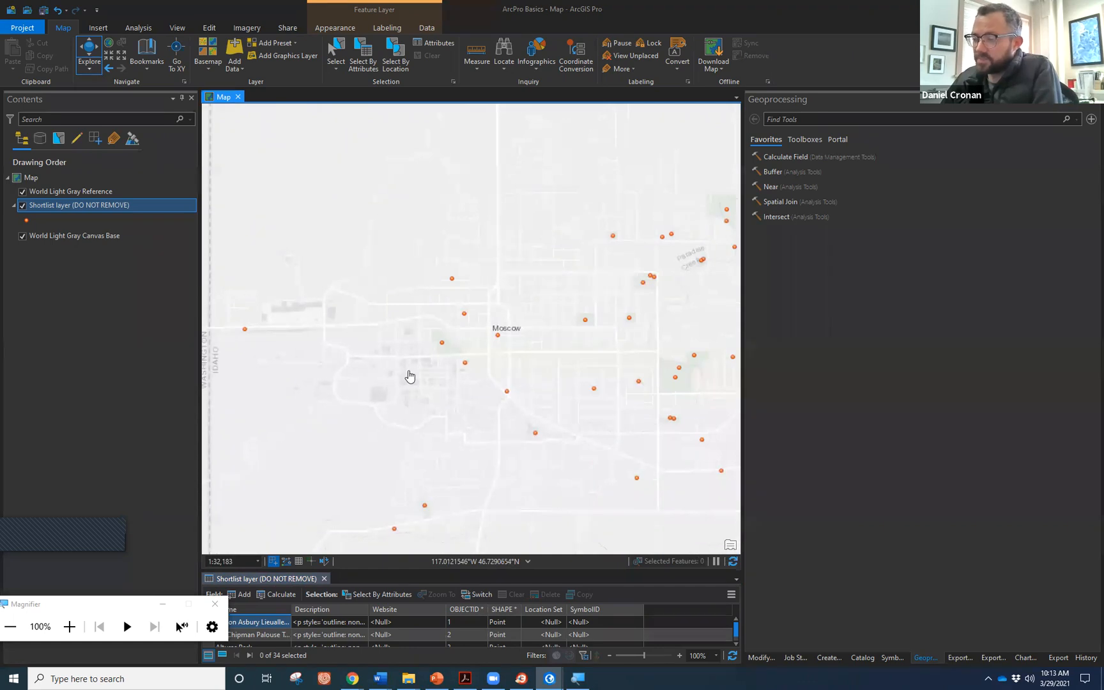
{"action": "scroll", "coordinate": [408, 376], "scroll_direction": "down", "scroll_amount": 2}
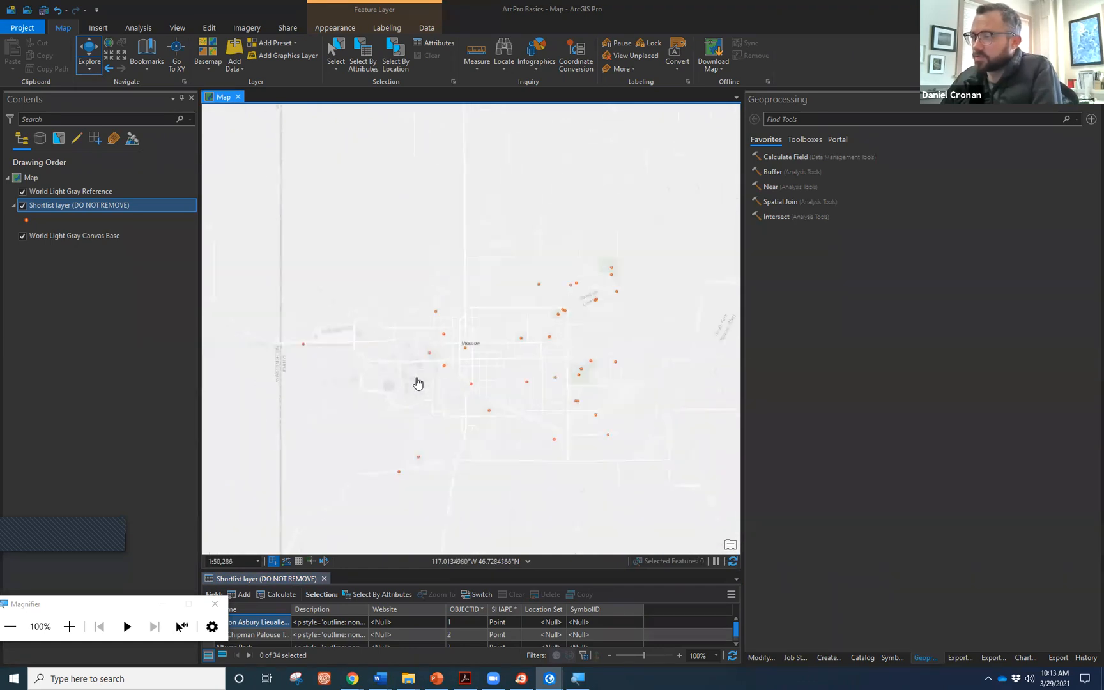
{"action": "left_click_drag", "start_coordinate": [530, 394], "coordinate": [505, 379]}
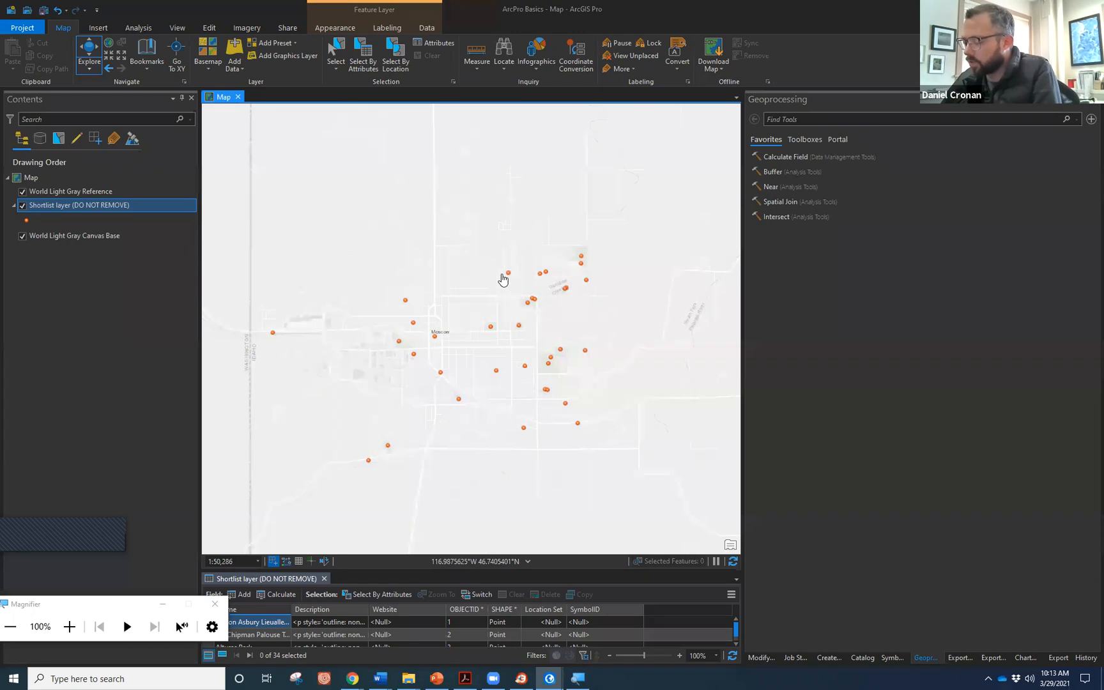
{"action": "left_click", "coordinate": [862, 658]}
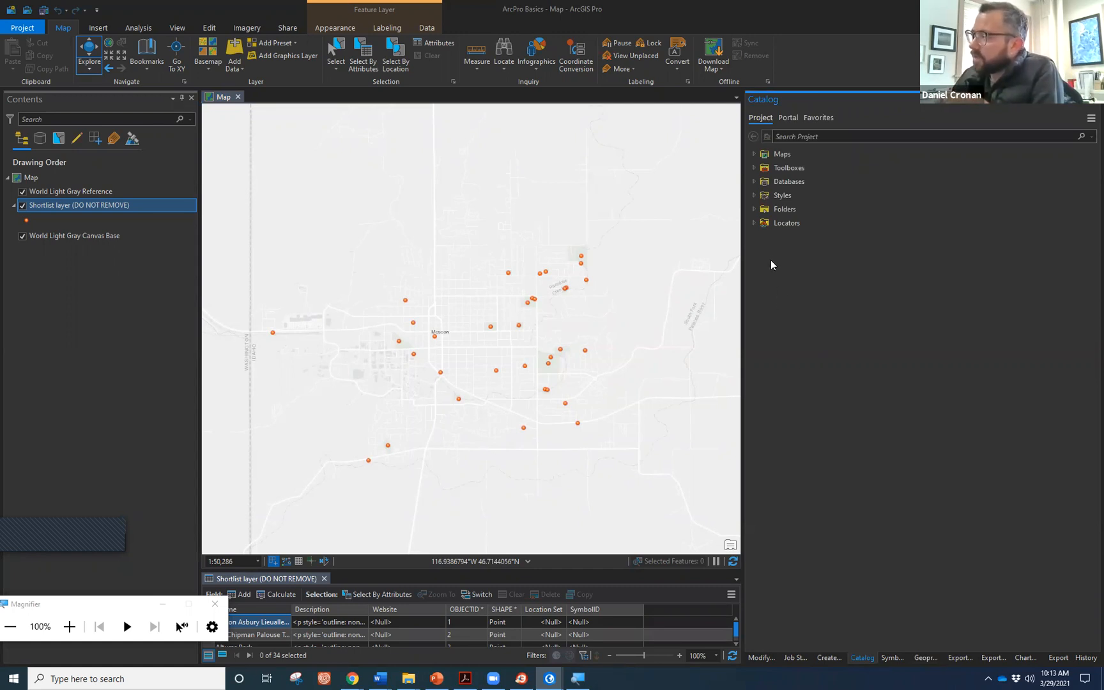
Open the Add Folder Connection dialog from the project's Folders entry in Catalog.
{"action": "left_click", "coordinate": [772, 211]}
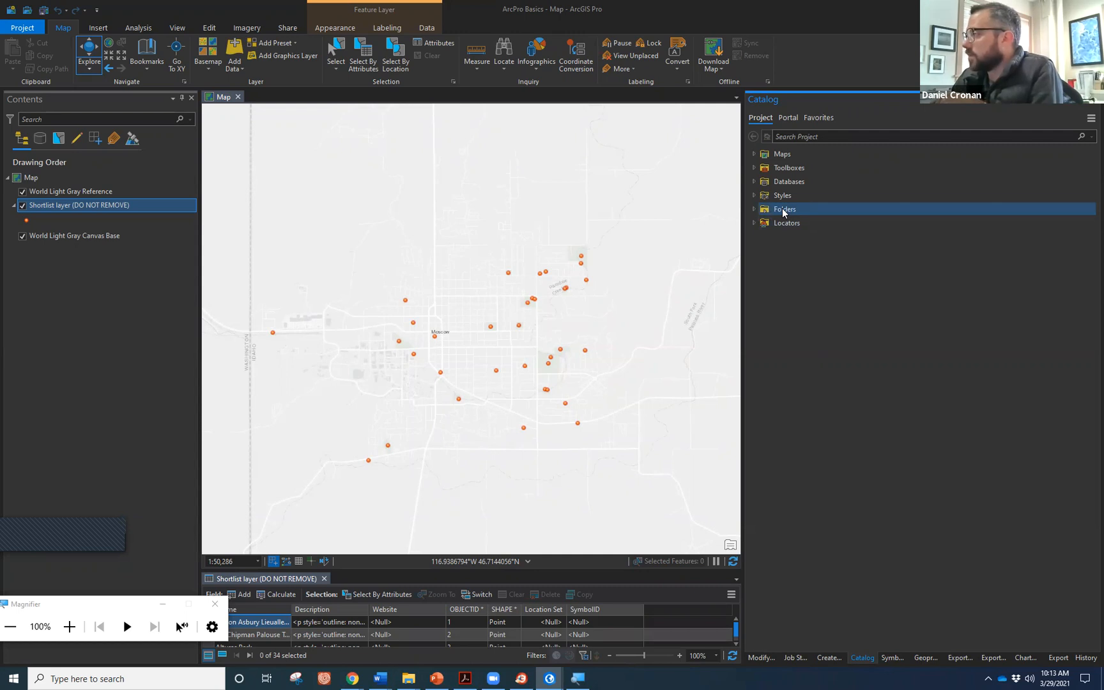
{"action": "right_click", "coordinate": [782, 208]}
{"action": "left_click", "coordinate": [806, 216]}
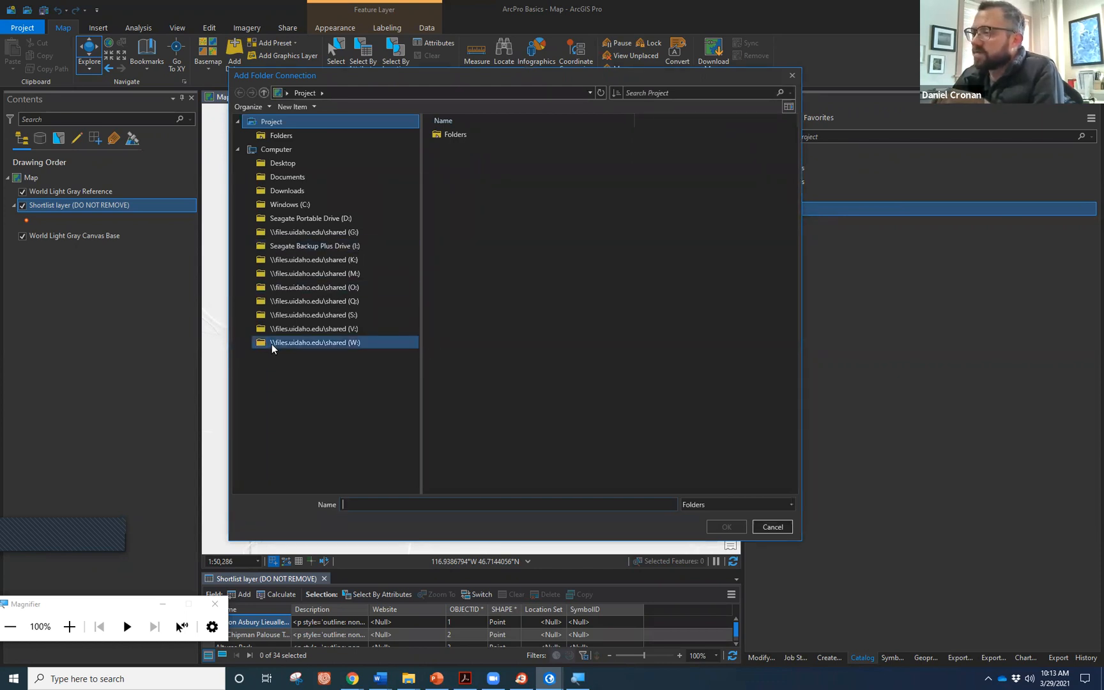
Browse to S: drive > Courses and add the larcgis folder as a connection.
{"action": "left_click", "coordinate": [306, 313]}
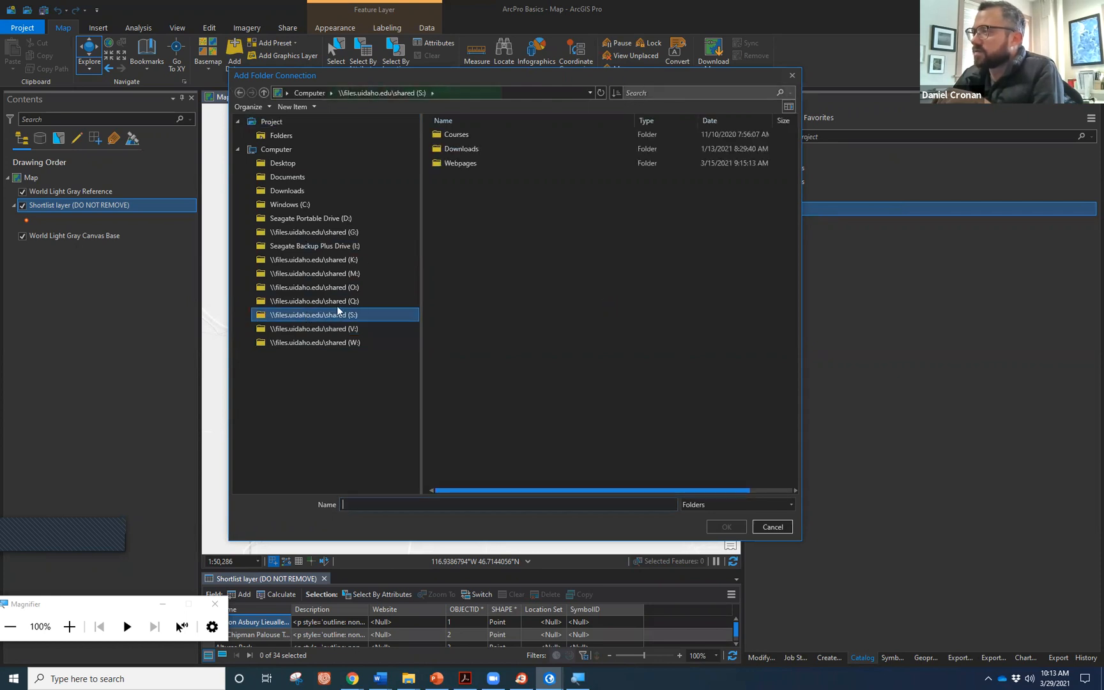
{"action": "left_click_drag", "start_coordinate": [456, 134], "coordinate": [458, 134]}
{"action": "double_click", "coordinate": [457, 135]}
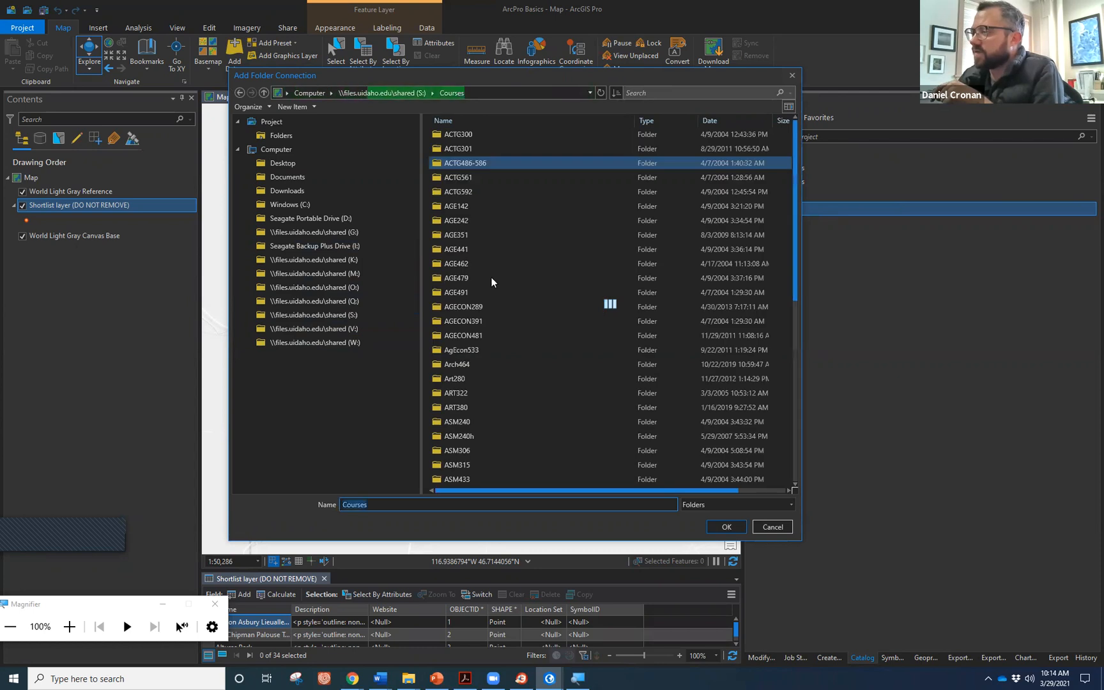
{"action": "scroll", "coordinate": [494, 294], "scroll_direction": "down", "scroll_amount": 12}
{"action": "scroll", "coordinate": [492, 307], "scroll_direction": "down", "scroll_amount": 13}
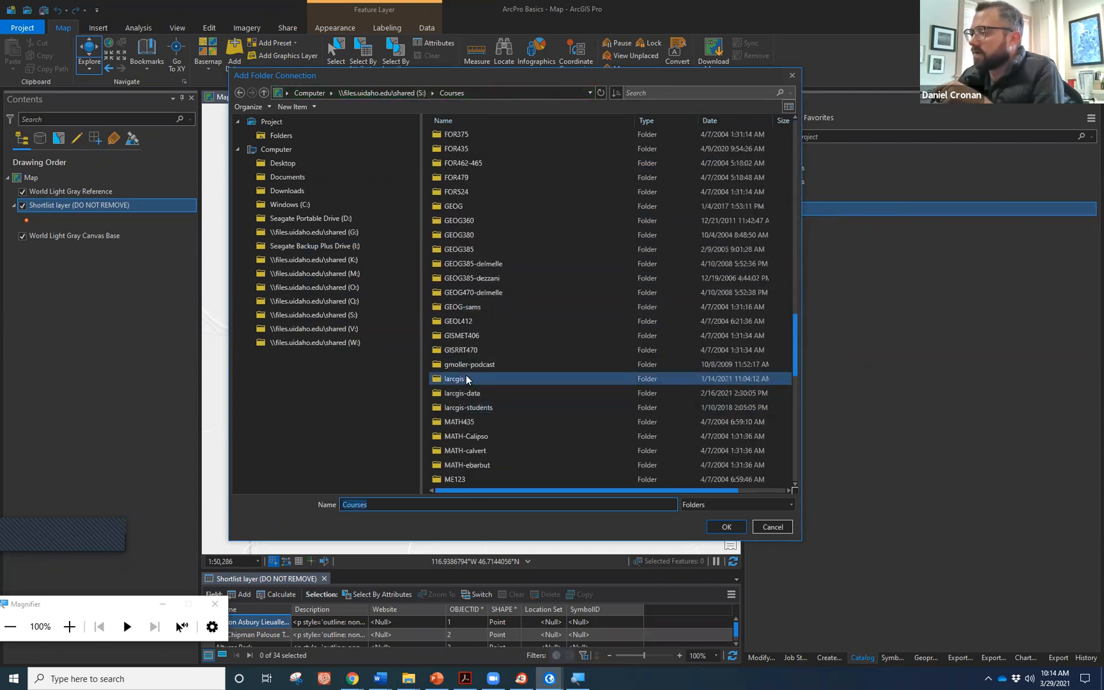
{"action": "scroll", "coordinate": [499, 380], "scroll_direction": "down", "scroll_amount": 12}
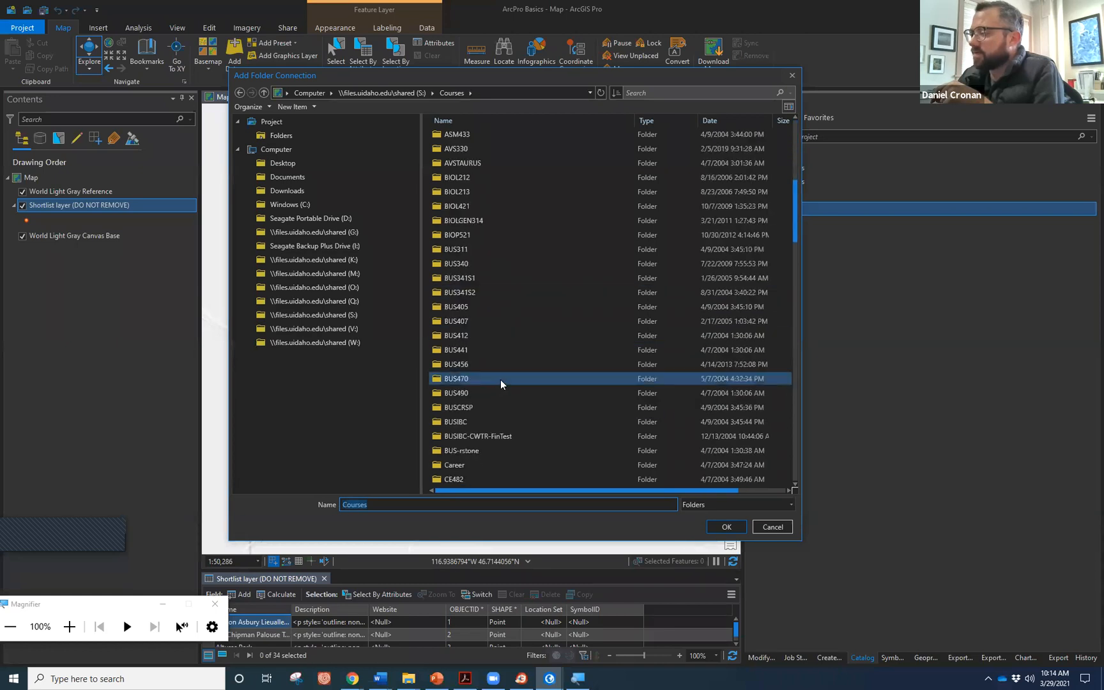
{"action": "scroll", "coordinate": [623, 305], "scroll_direction": "down", "scroll_amount": 8}
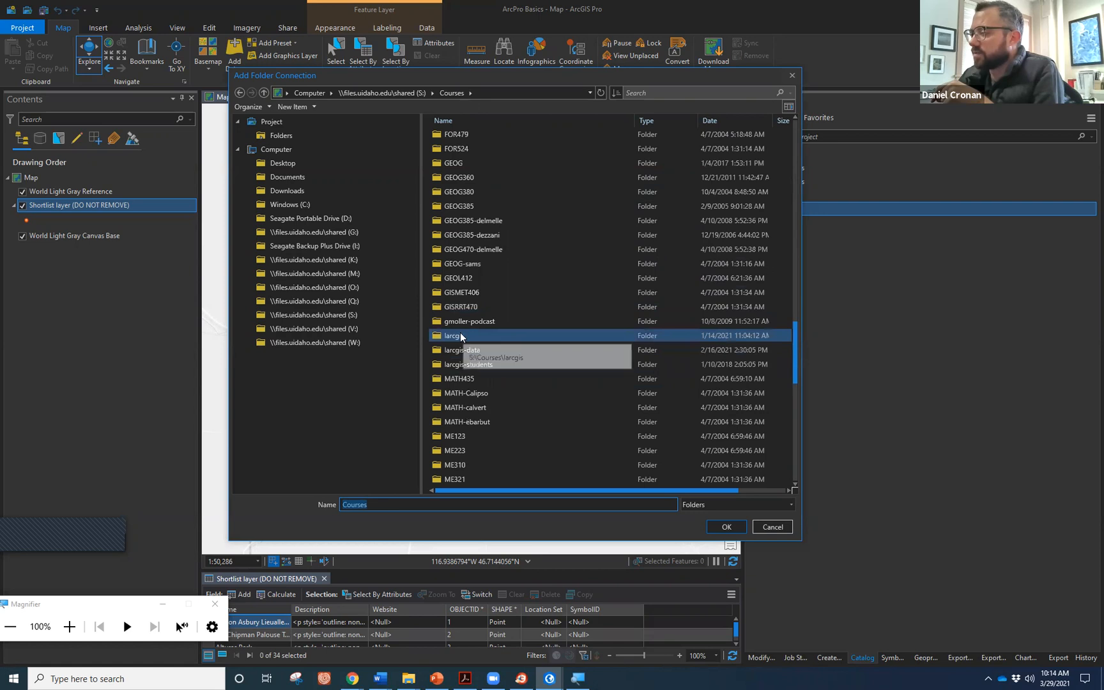
{"action": "left_click", "coordinate": [463, 336]}
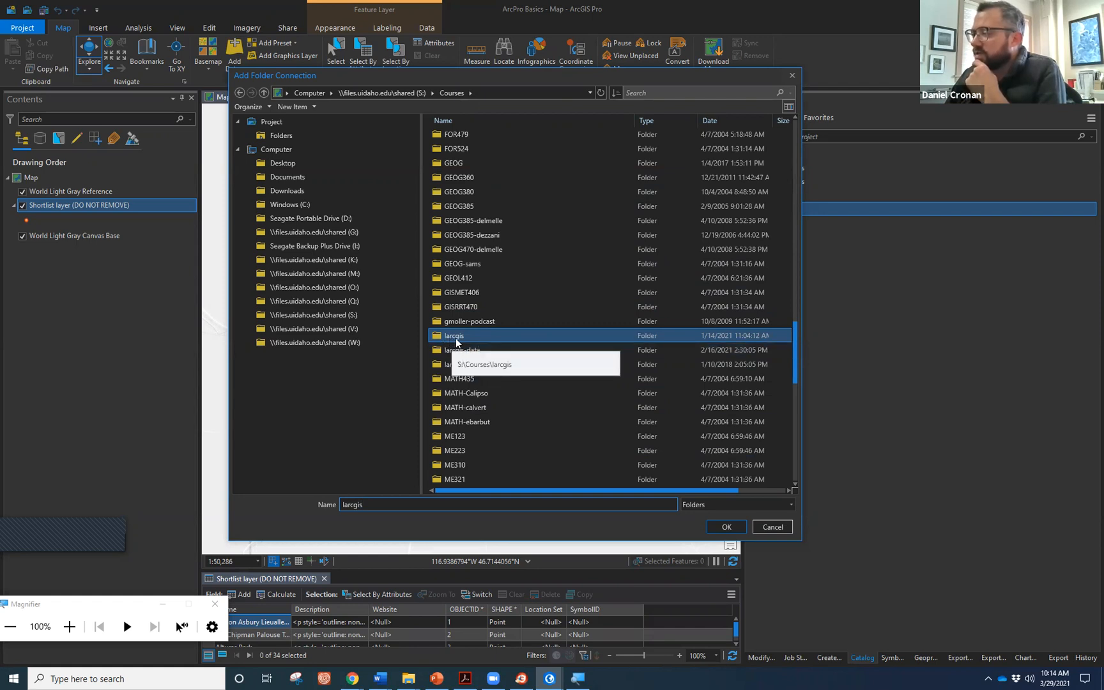
{"action": "left_click", "coordinate": [726, 527]}
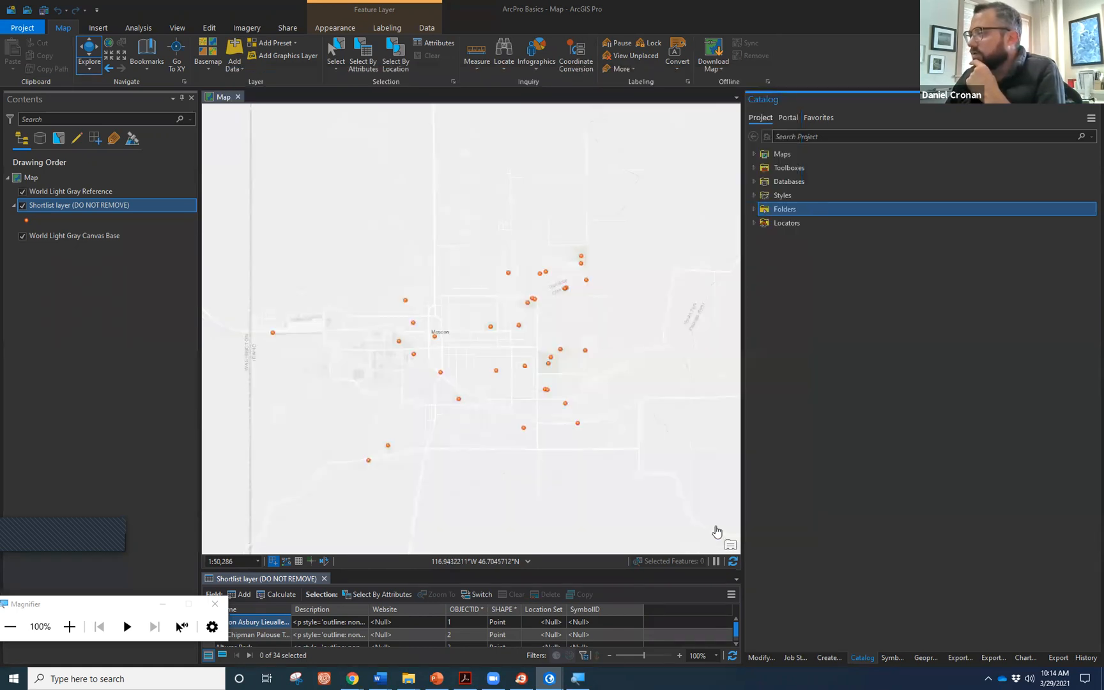
{"action": "left_click", "coordinate": [754, 210]}
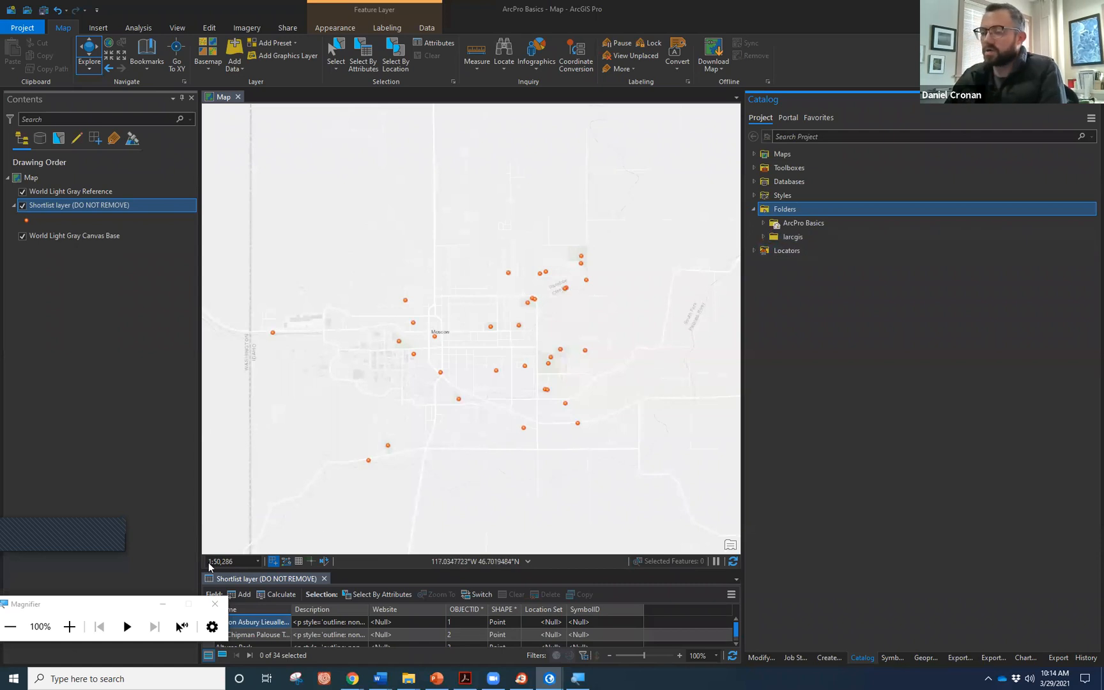
{"action": "left_click_drag", "start_coordinate": [79, 608], "coordinate": [131, 590]}
{"action": "left_click", "coordinate": [123, 609]}
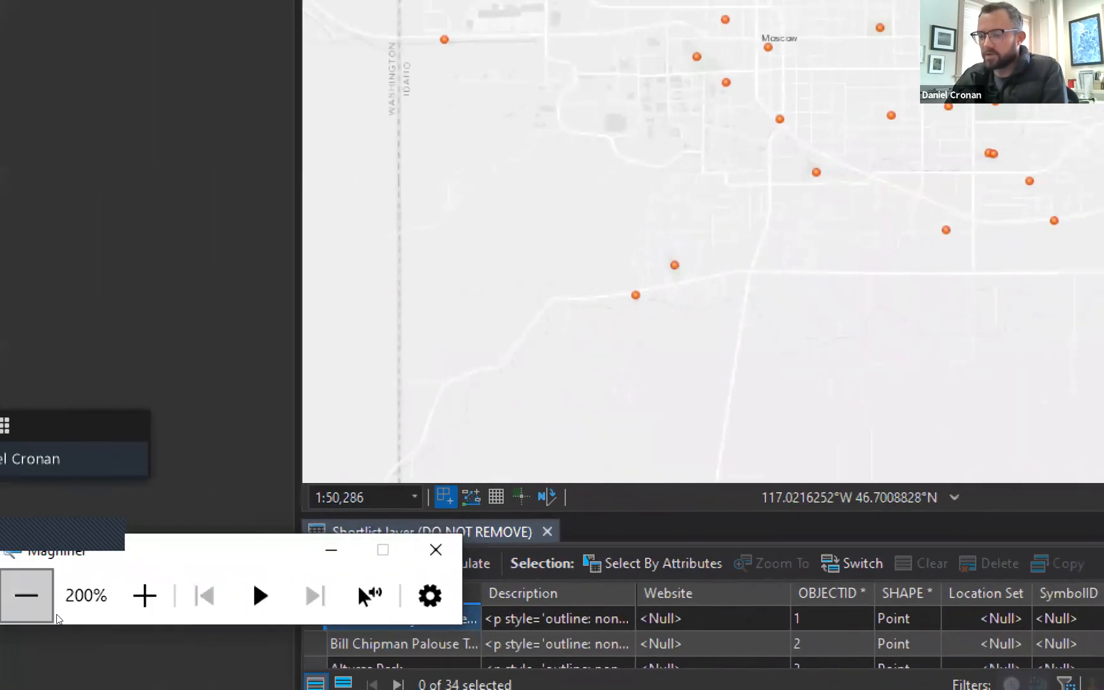
{"action": "left_click", "coordinate": [53, 615]}
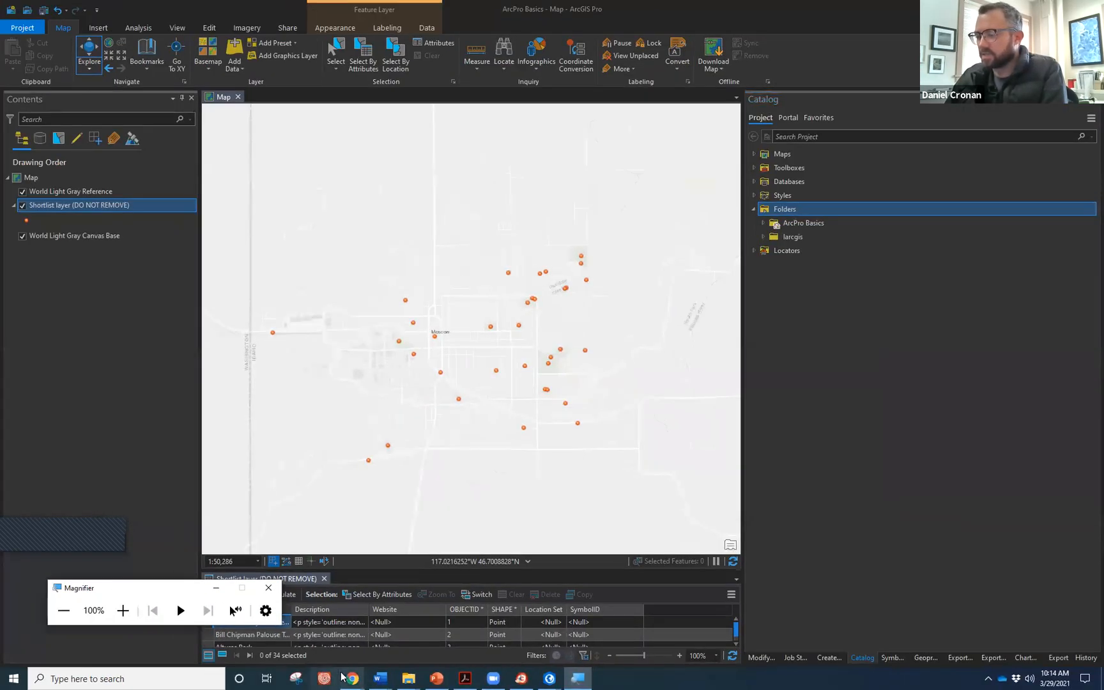
{"action": "mouse_move", "coordinate": [407, 677]}
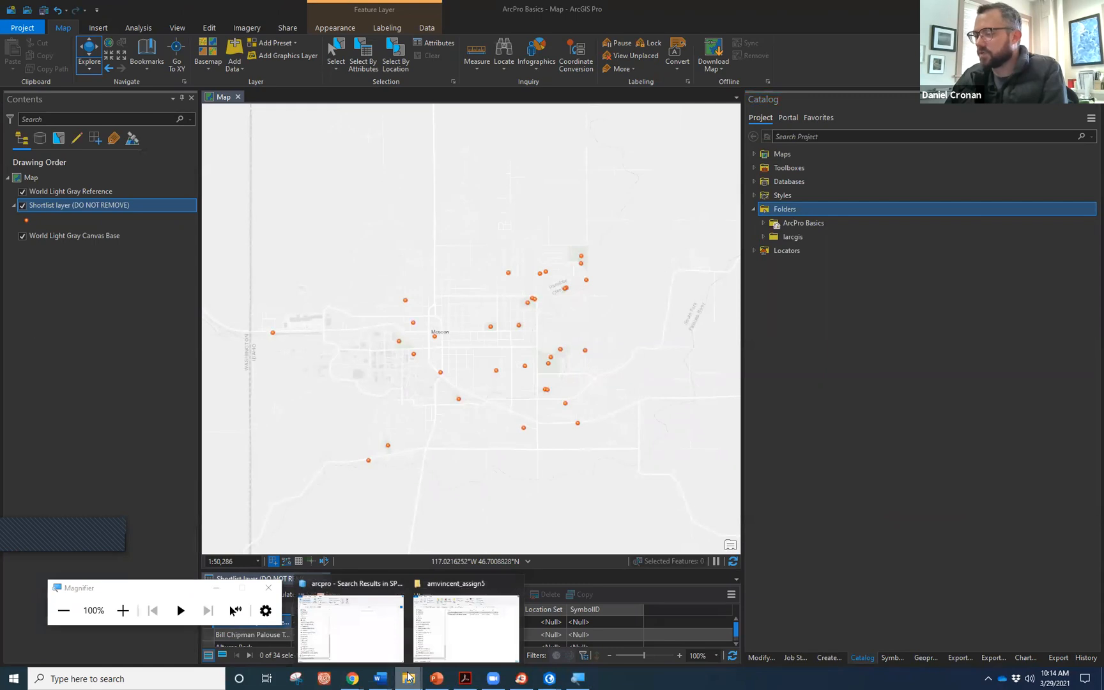
Drag larcgis-data from Shared (S:) > Courses in File Explorer into the Catalog Folders.
{"action": "left_click", "coordinate": [380, 644]}
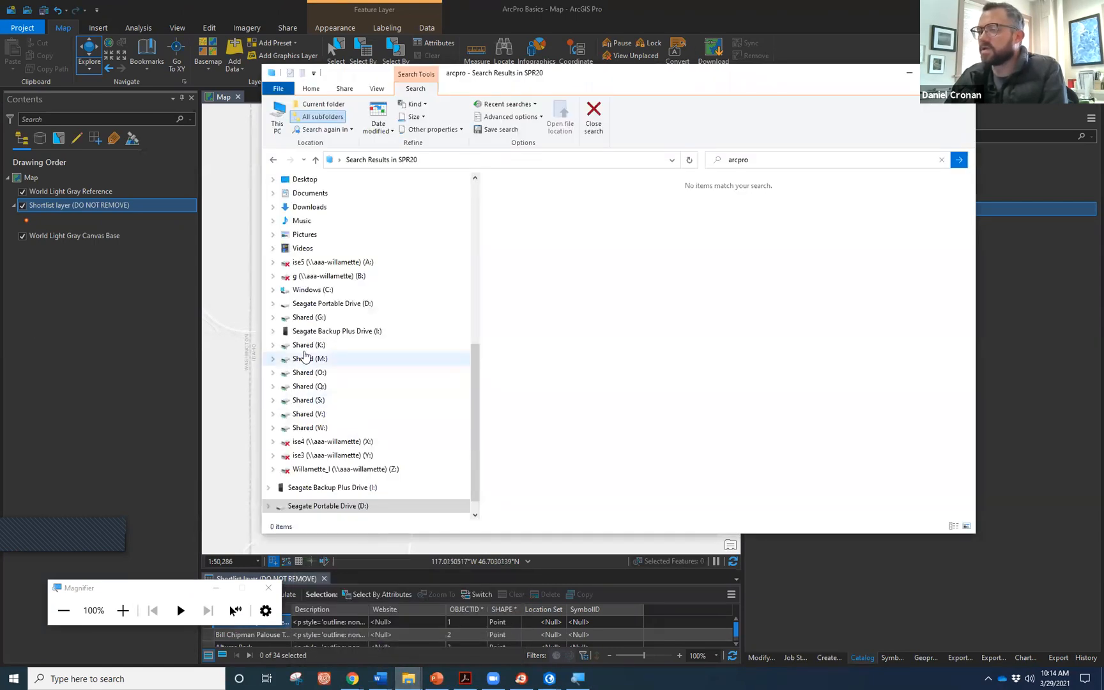
{"action": "scroll", "coordinate": [342, 368], "scroll_direction": "down", "scroll_amount": 1}
{"action": "scroll", "coordinate": [320, 320], "scroll_direction": "up", "scroll_amount": 3}
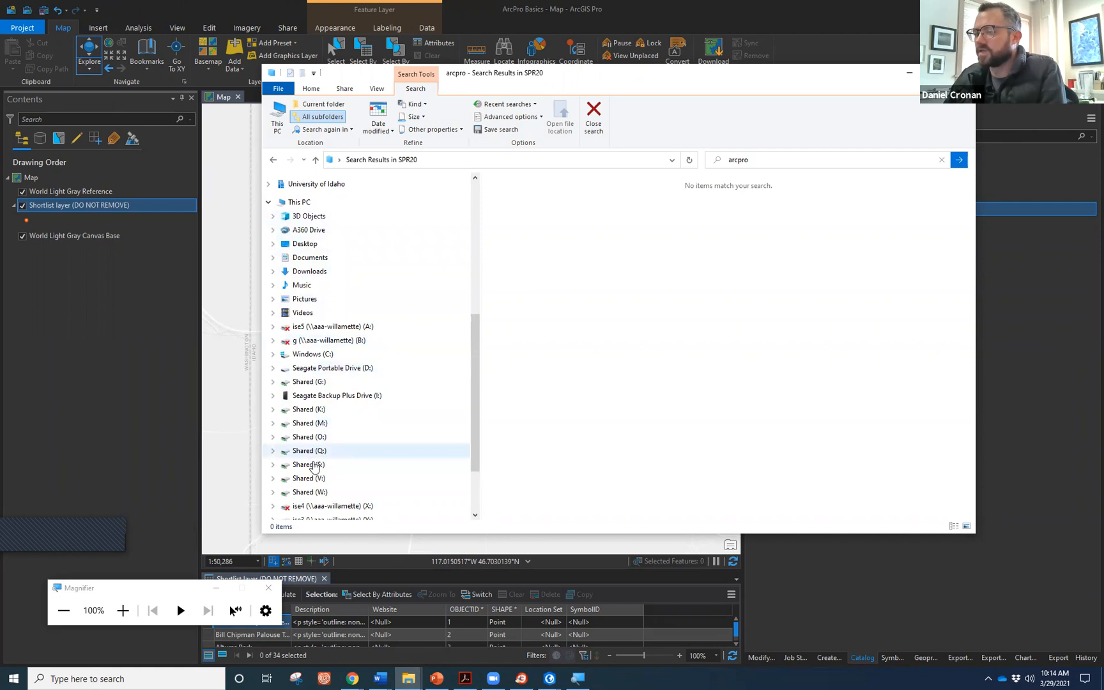
{"action": "left_click", "coordinate": [317, 465]}
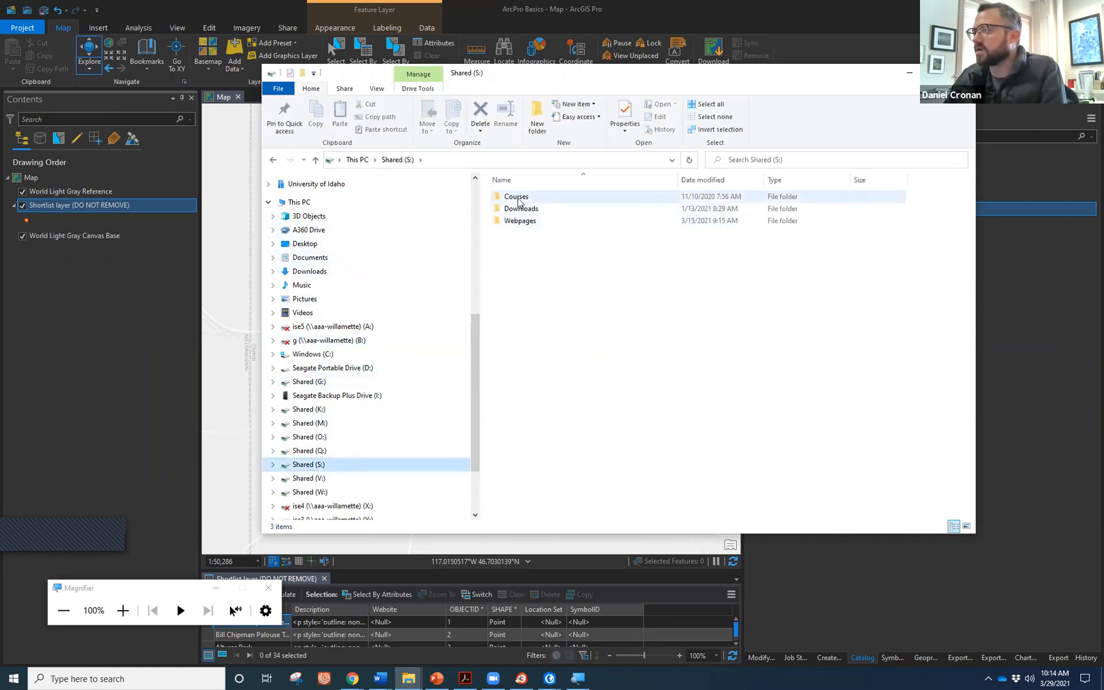
{"action": "double_click", "coordinate": [516, 196]}
{"action": "scroll", "coordinate": [562, 316], "scroll_direction": "down", "scroll_amount": 12}
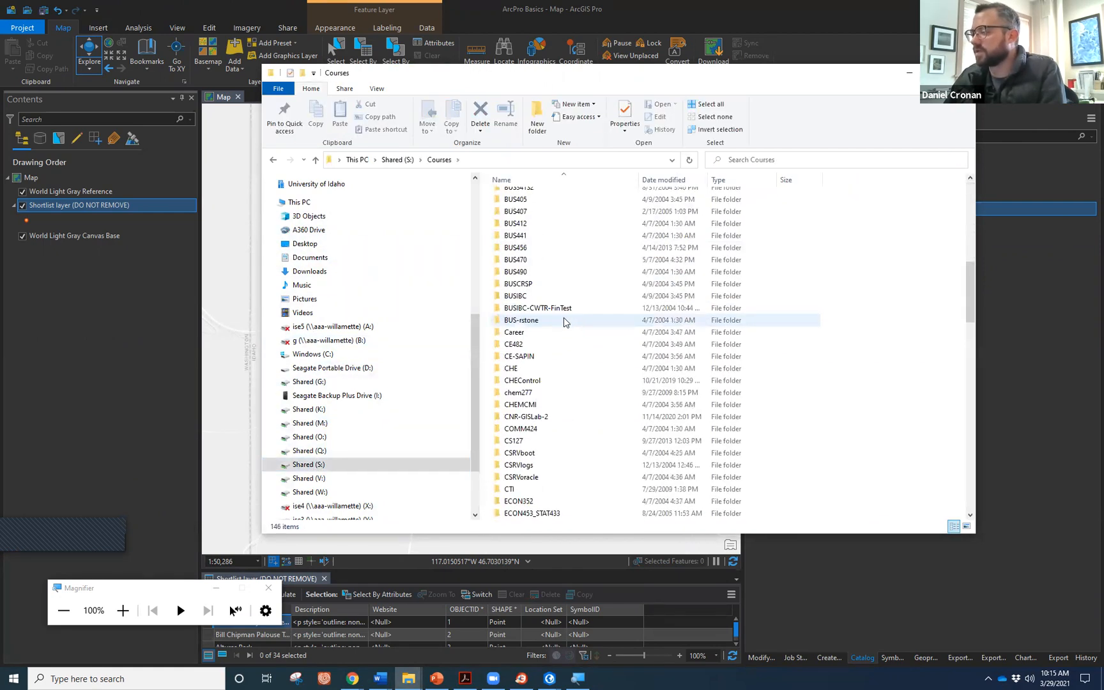
{"action": "scroll", "coordinate": [560, 328], "scroll_direction": "down", "scroll_amount": 5}
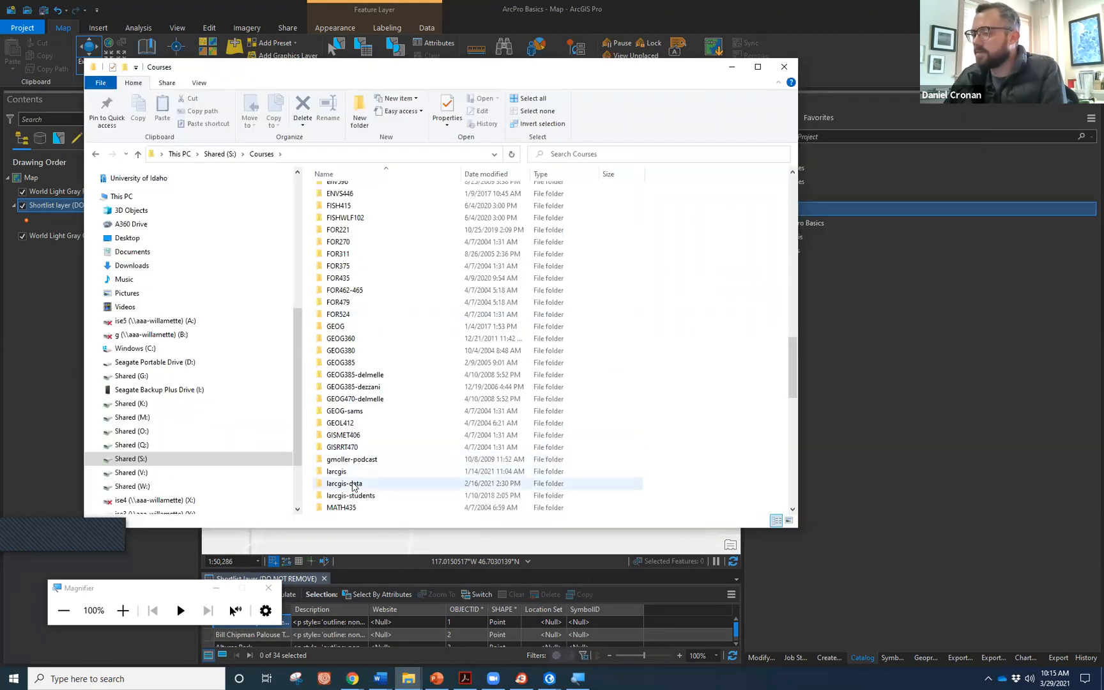
{"action": "left_click", "coordinate": [353, 486]}
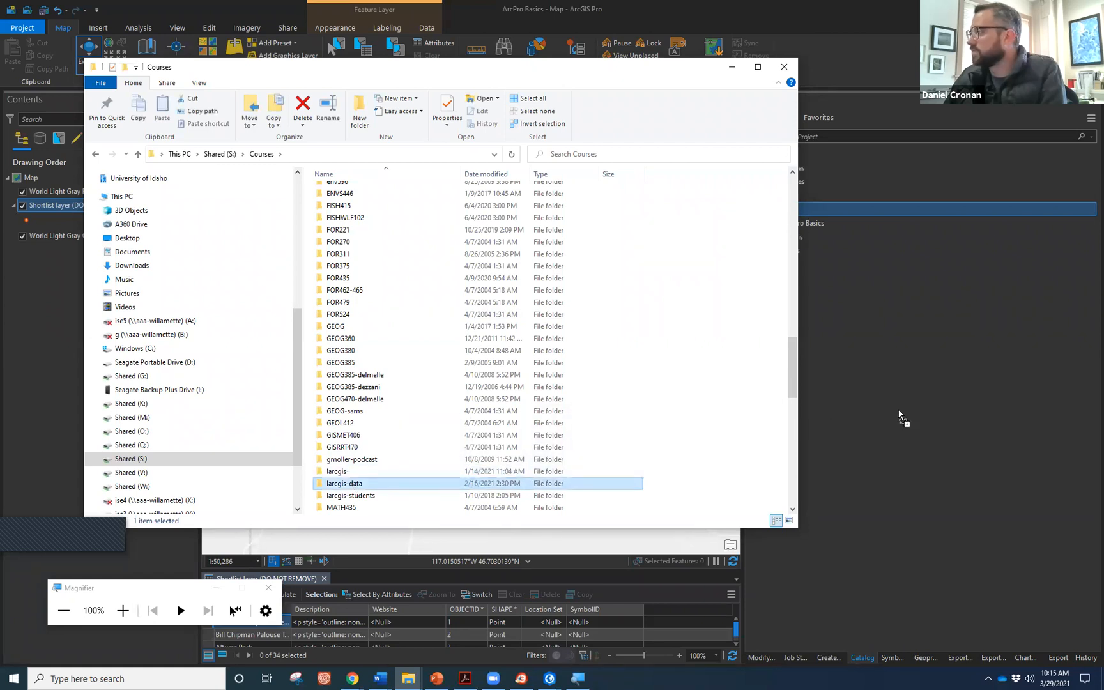
{"action": "left_click_drag", "start_coordinate": [901, 417], "coordinate": [899, 414]}
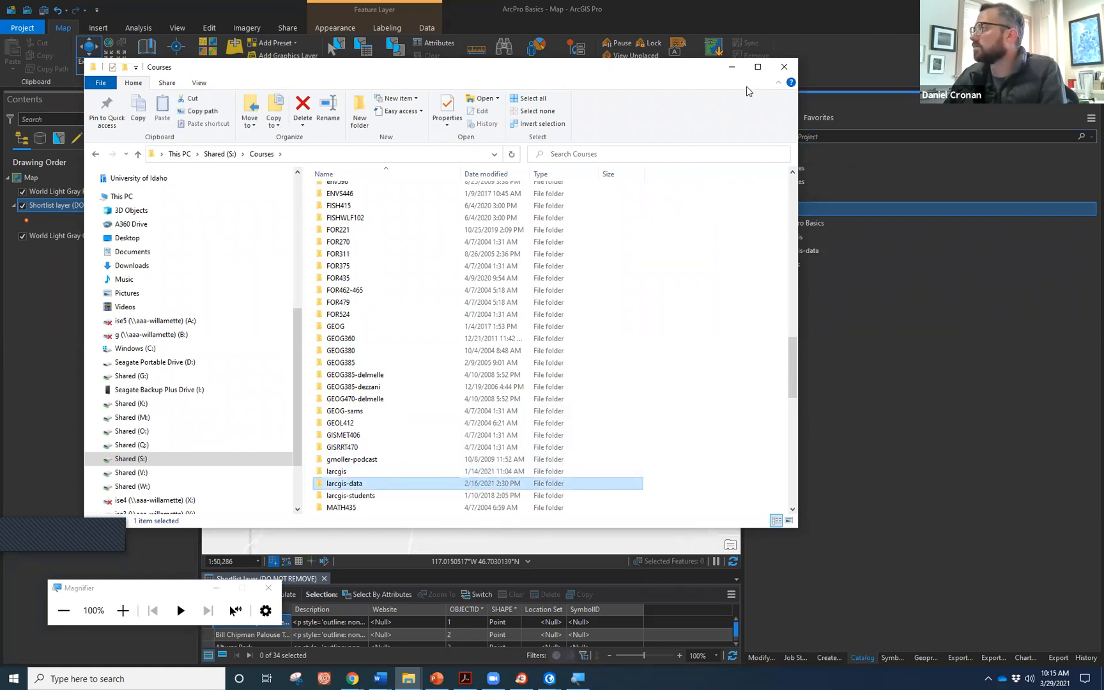
{"action": "left_click", "coordinate": [732, 67]}
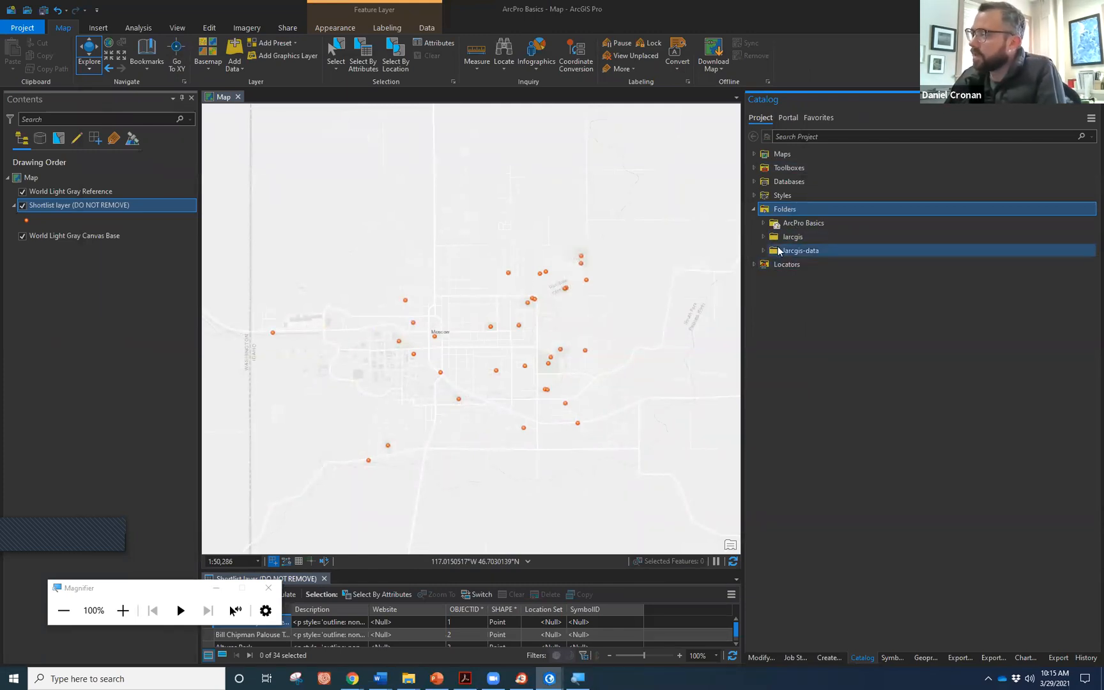
Expand larcgis to reveal its data, shared and student subfolders, then bring back the Courses window.
{"action": "left_click", "coordinate": [762, 237]}
{"action": "left_click", "coordinate": [766, 239]}
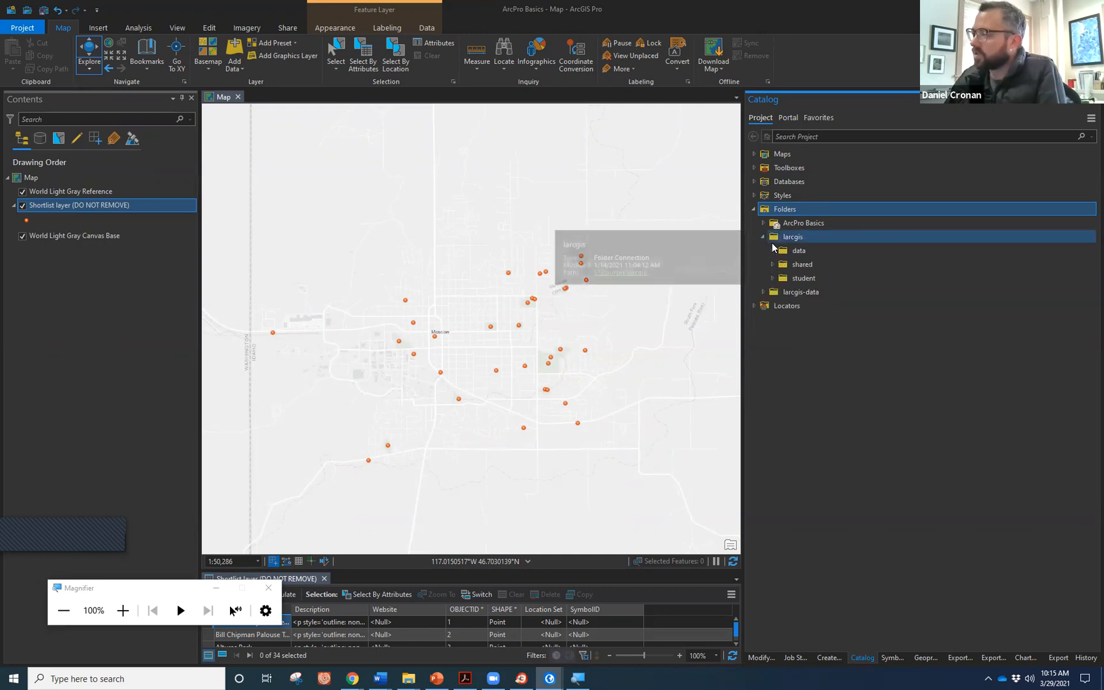
{"action": "left_click", "coordinate": [781, 264]}
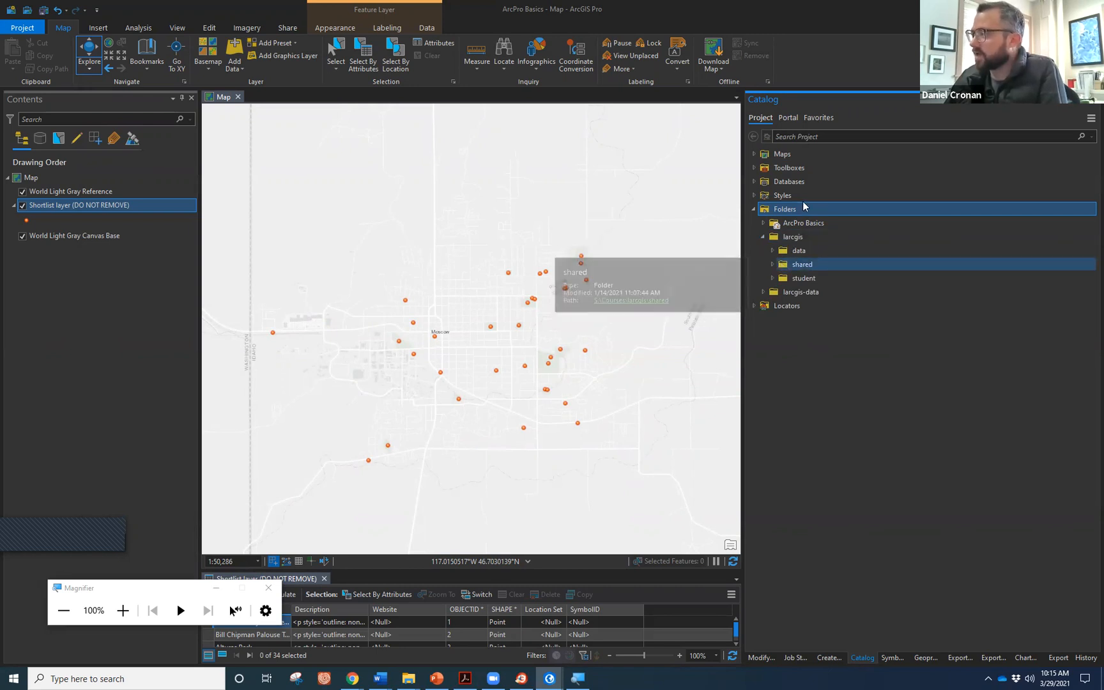
{"action": "left_click", "coordinate": [819, 239]}
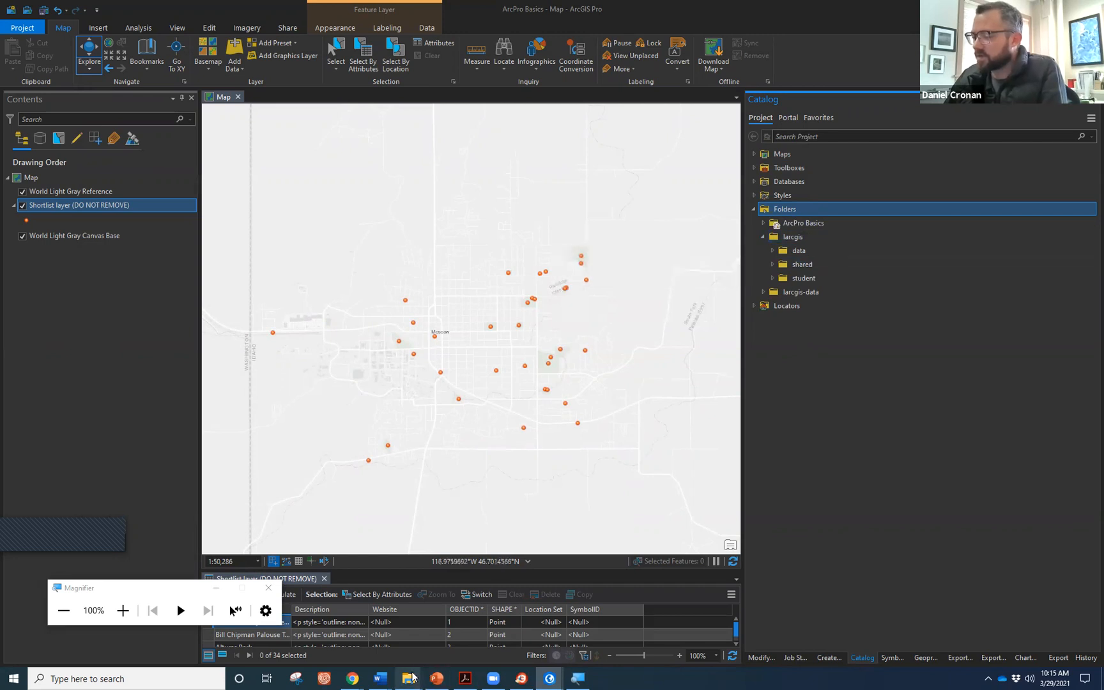
{"action": "mouse_move", "coordinate": [412, 677]}
{"action": "left_click", "coordinate": [361, 627]}
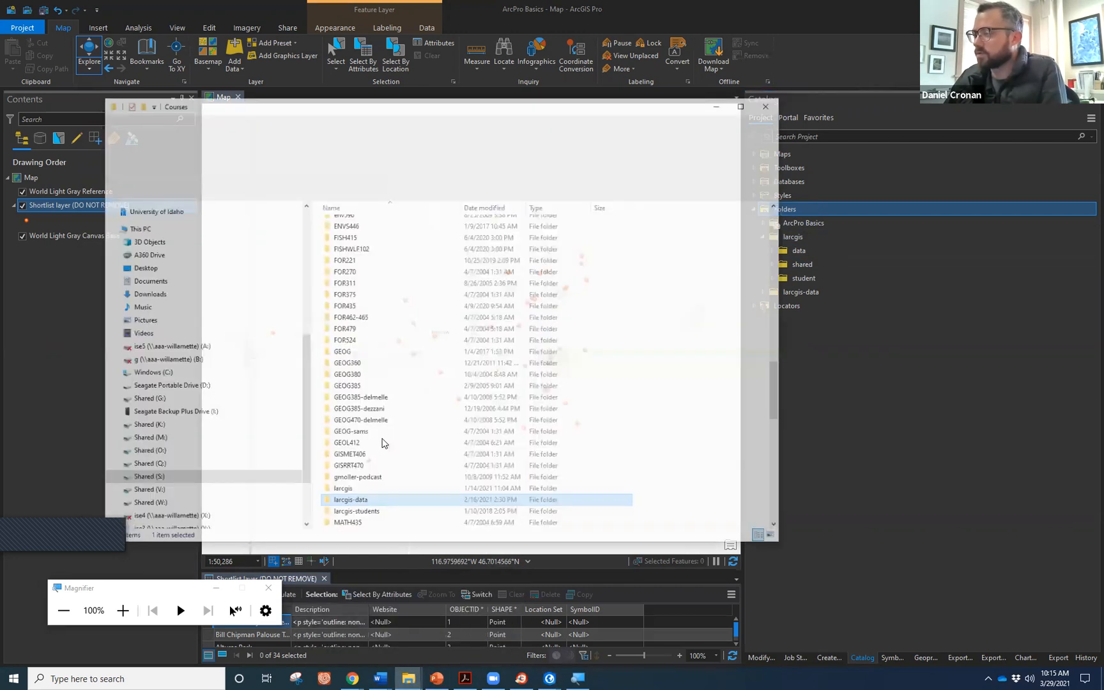
Browse larcgis\data\moscow\vector to list the Moscow shapefiles like citylmt, then minimize File Explorer.
{"action": "double_click", "coordinate": [368, 470]}
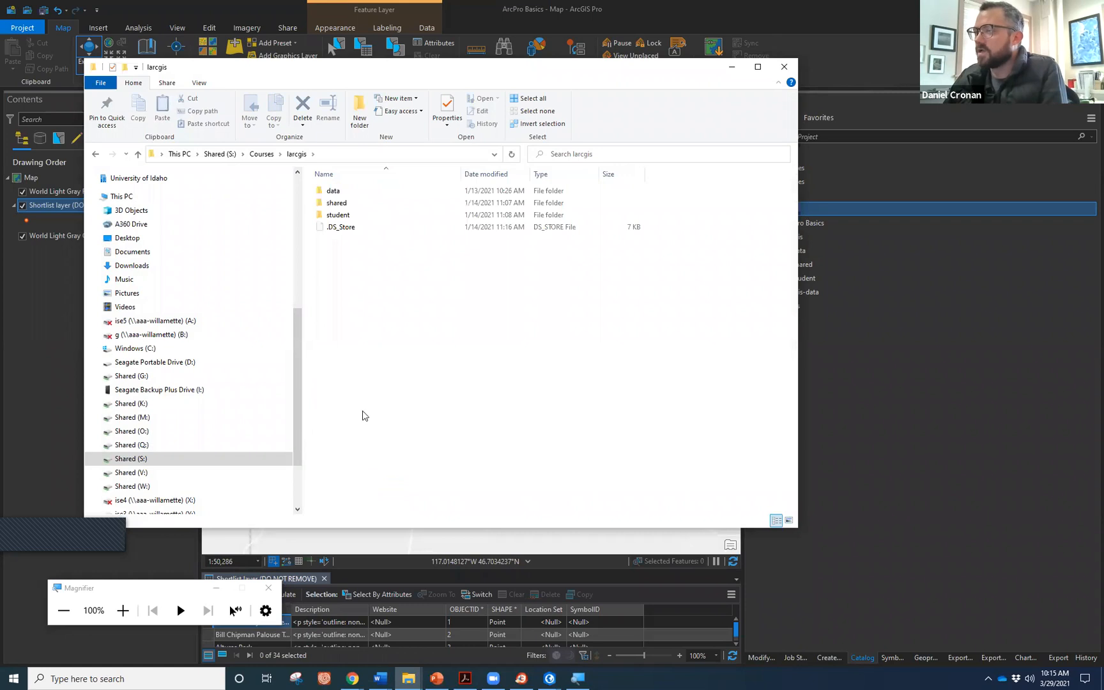
{"action": "double_click", "coordinate": [358, 193]}
{"action": "double_click", "coordinate": [362, 250]}
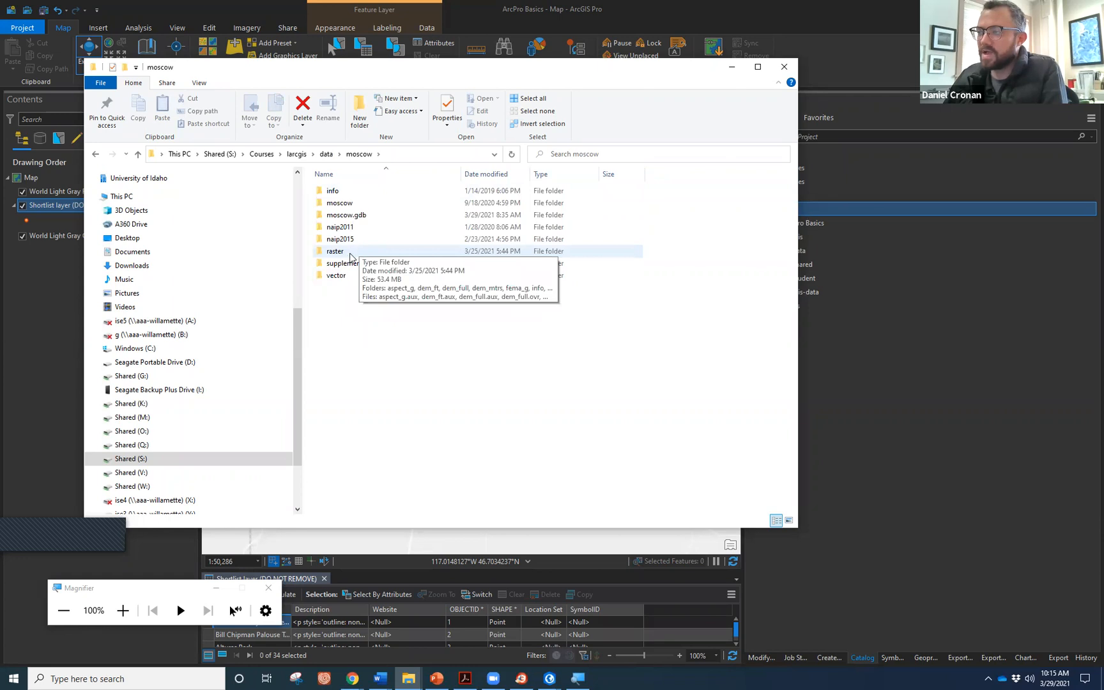
{"action": "double_click", "coordinate": [344, 275]}
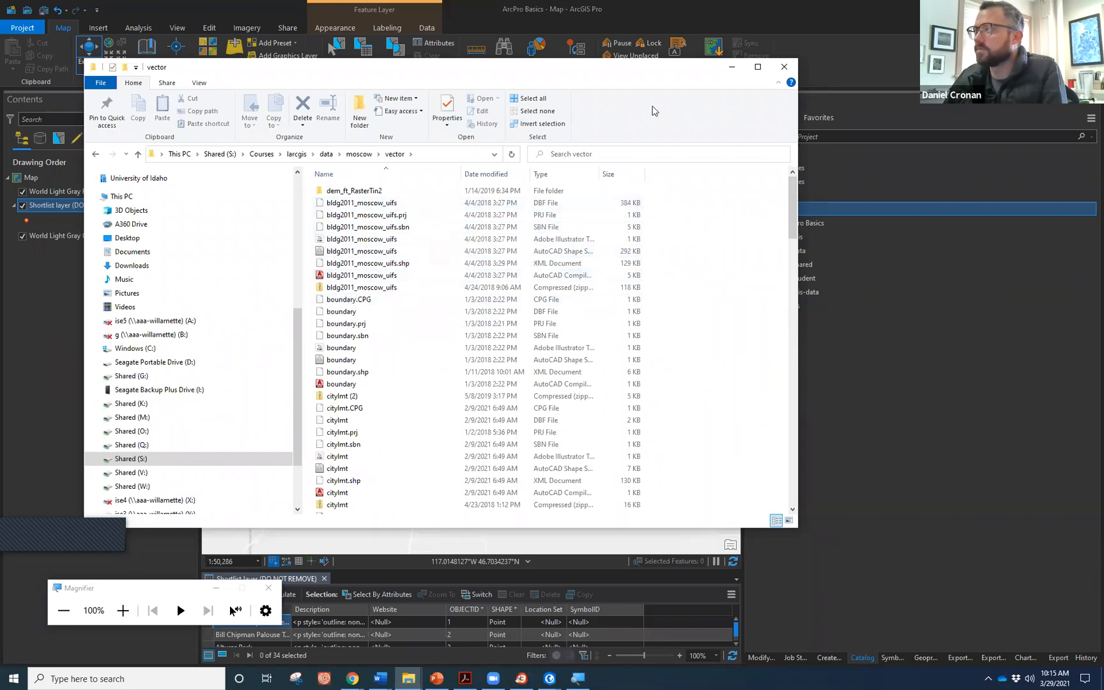
{"action": "left_click", "coordinate": [732, 66]}
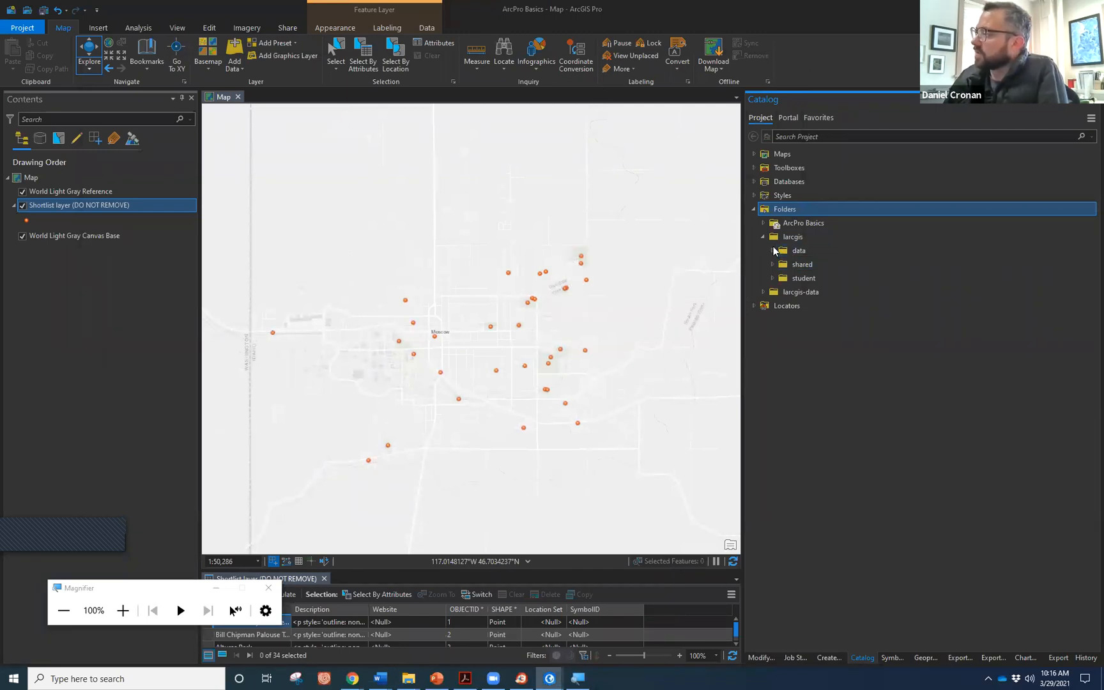
Expand the moscow data folder and step through the vector shapefiles to citylmt.shp.
{"action": "left_click", "coordinate": [123, 610]}
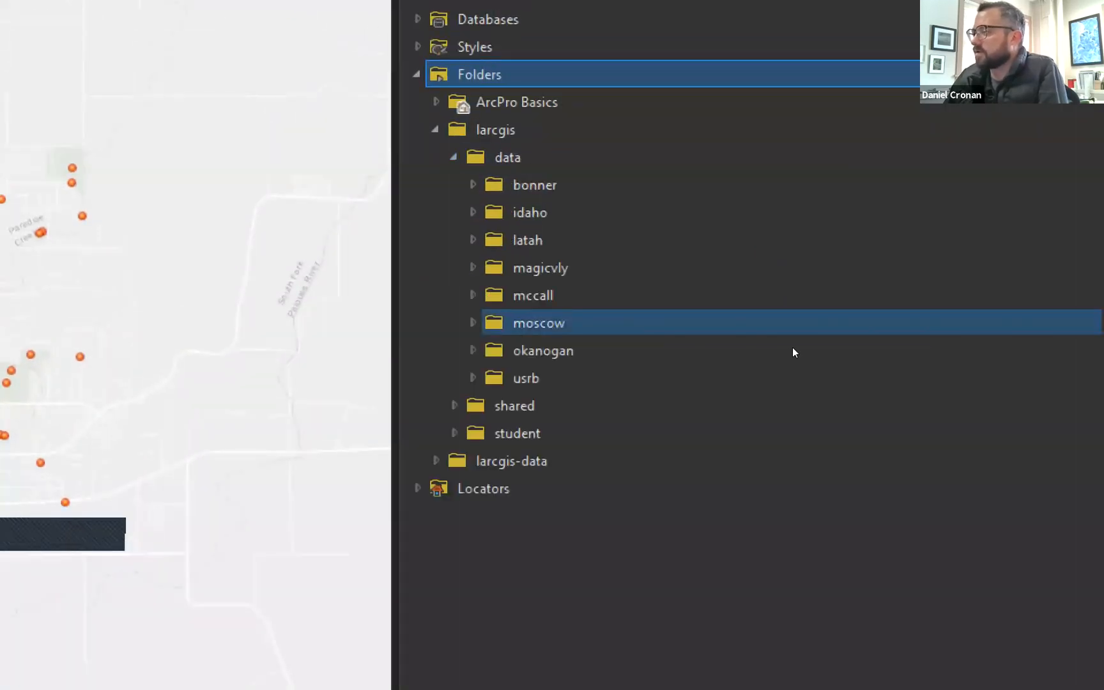
{"action": "double_click", "coordinate": [784, 329]}
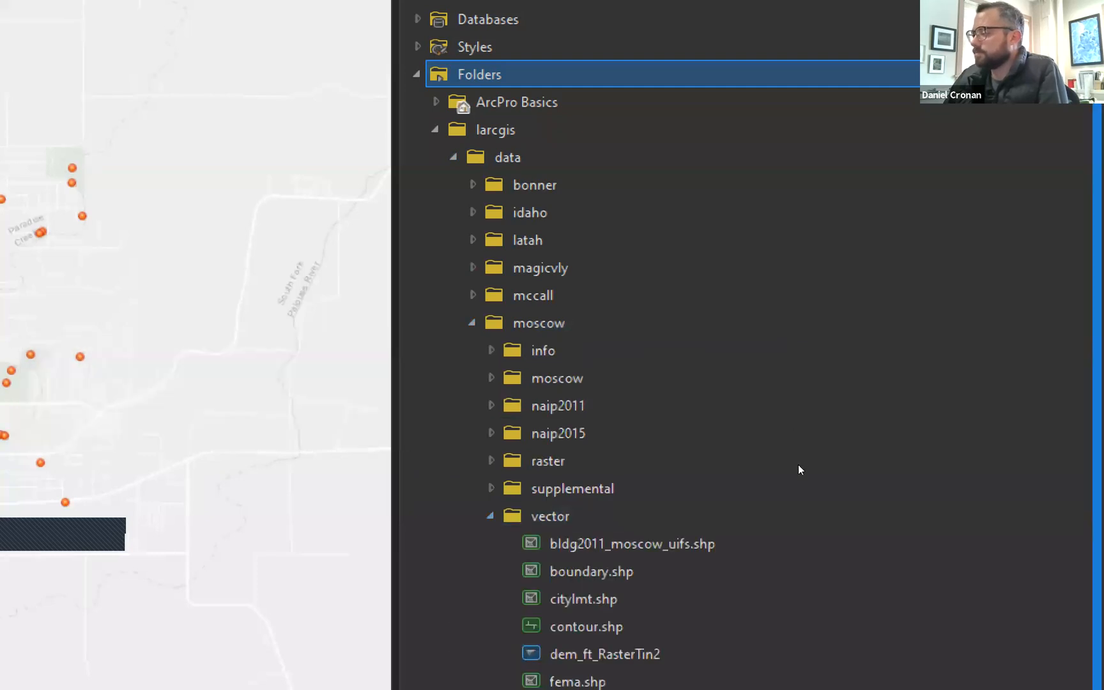
{"action": "key", "text": "Down"}
{"action": "key", "text": "Down"}
{"action": "key", "text": "Down"}
{"action": "key", "text": "Down"}
{"action": "key", "text": "Down"}
{"action": "key", "text": "Up"}
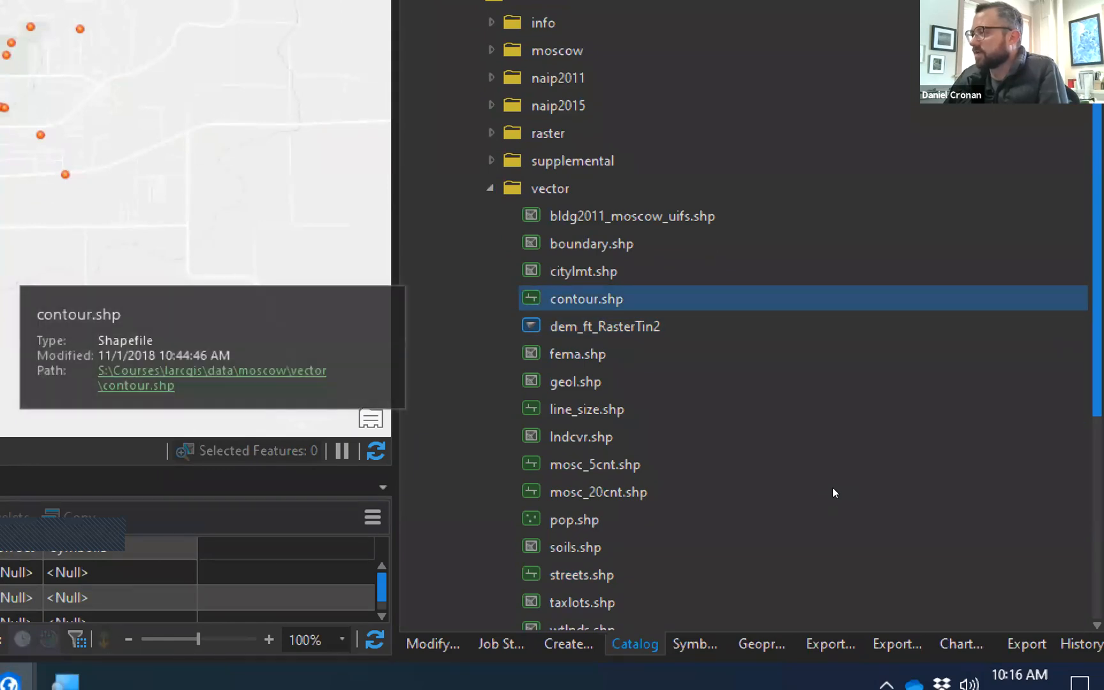
{"action": "key", "text": "Left"}
{"action": "key", "text": "Down"}
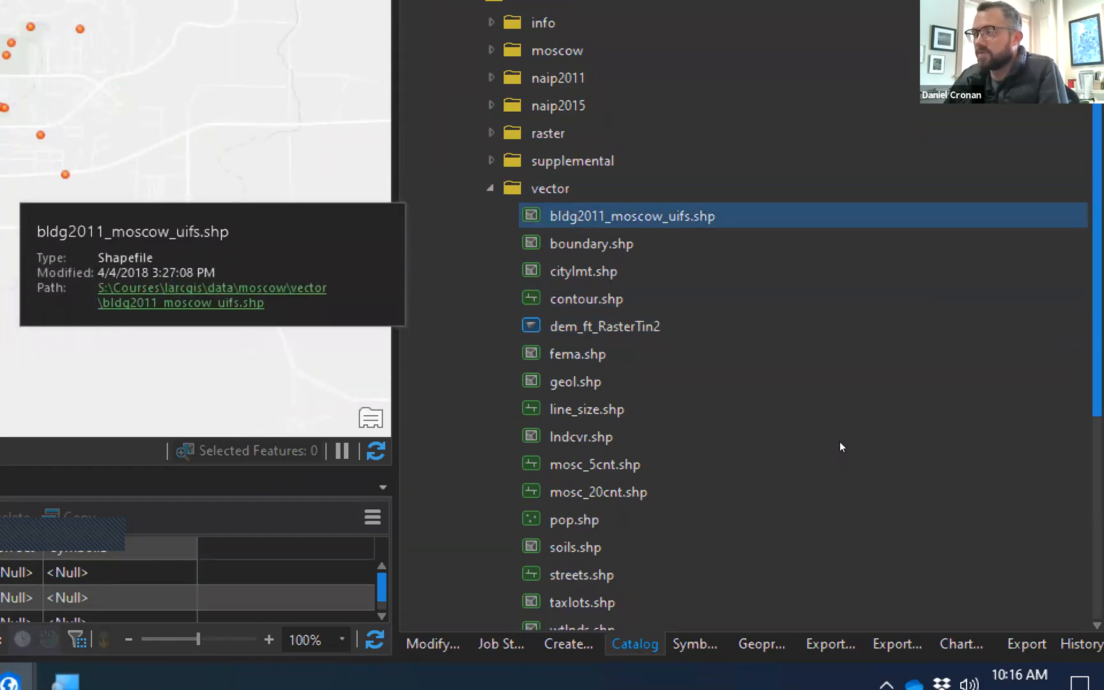
{"action": "key", "text": "Down"}
{"action": "key", "text": "Down"}
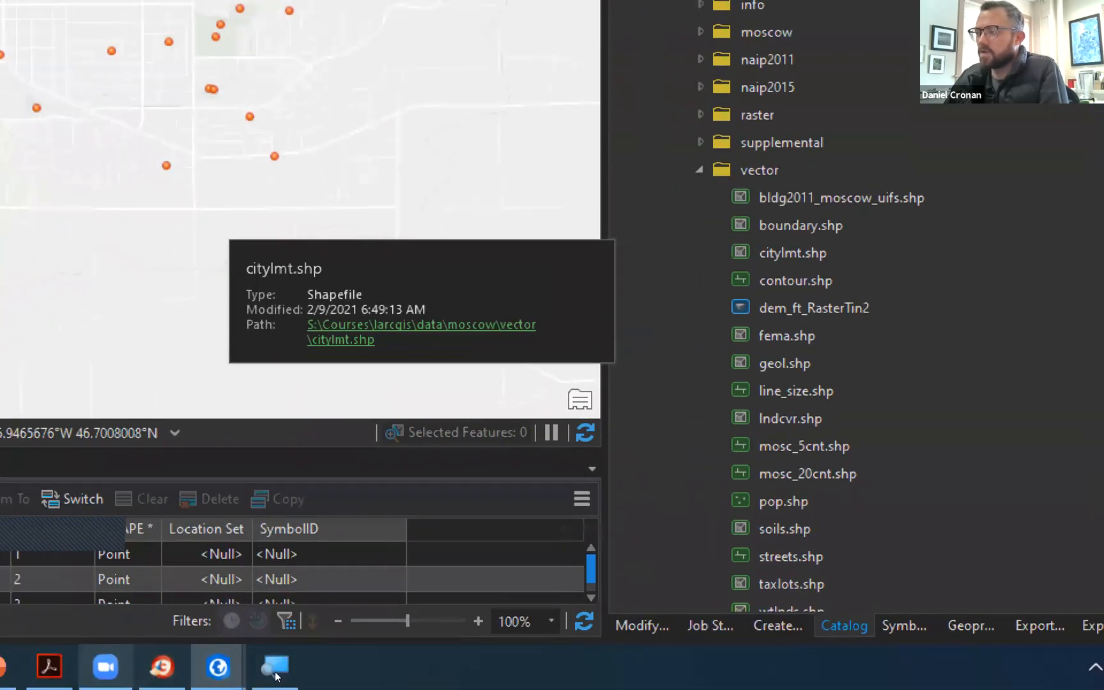
Select the citylmt.shp city limits shapefile and drag it onto the map as a layer.
{"action": "left_click", "coordinate": [276, 668]}
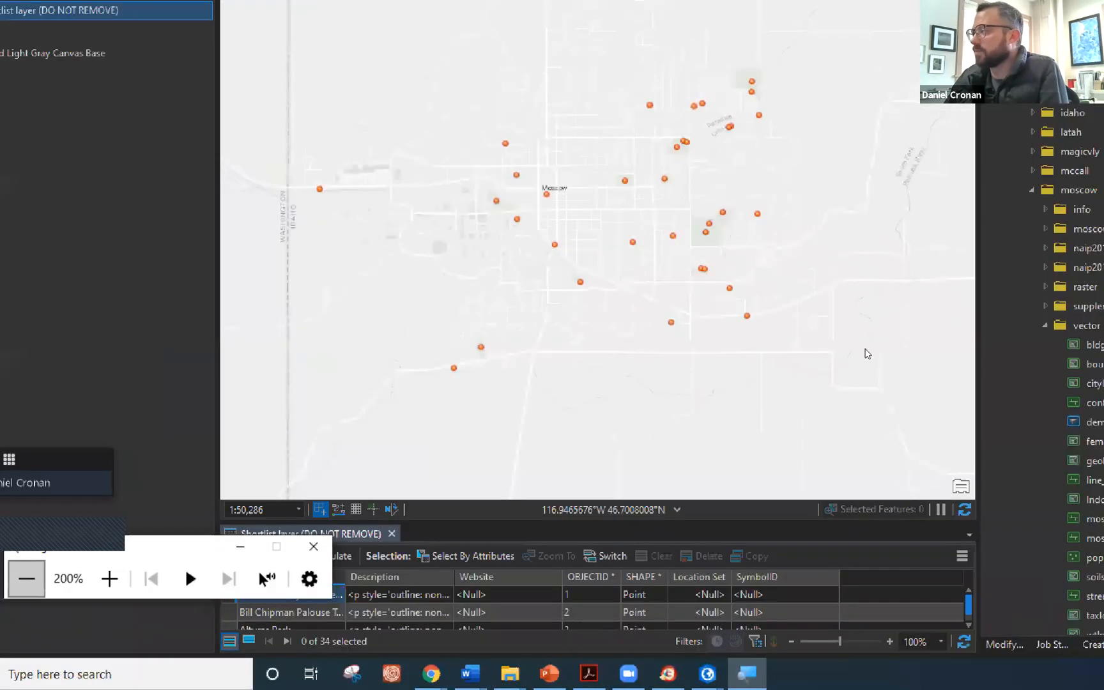
{"action": "key", "text": "super+minus"}
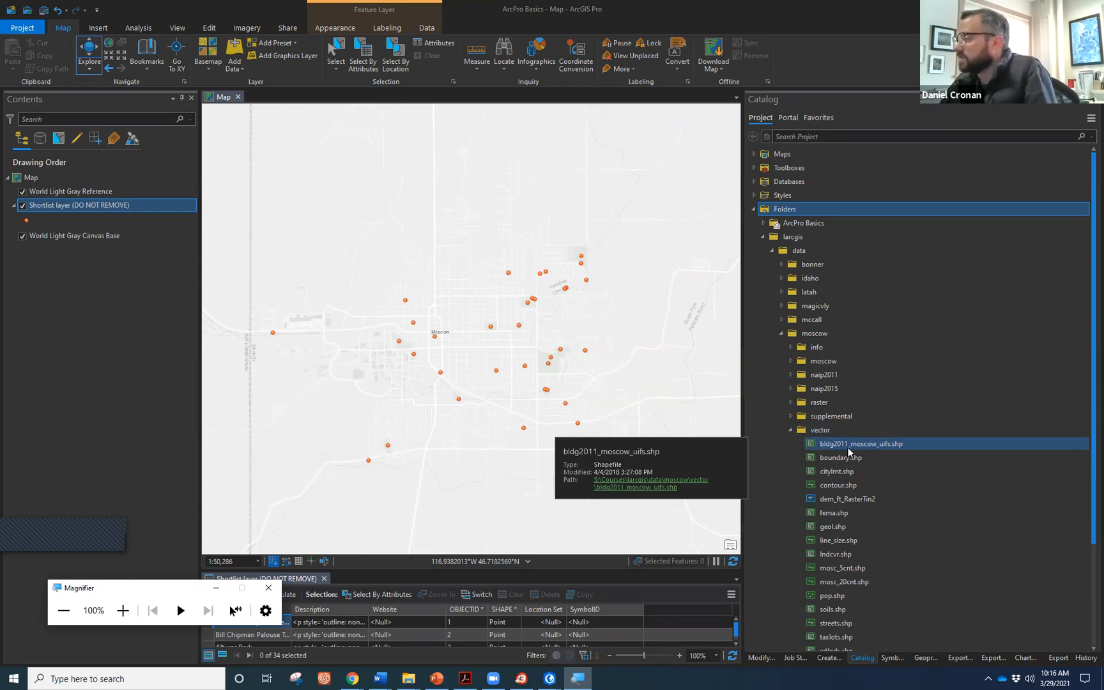
{"action": "left_click", "coordinate": [845, 485]}
{"action": "left_click", "coordinate": [839, 472]}
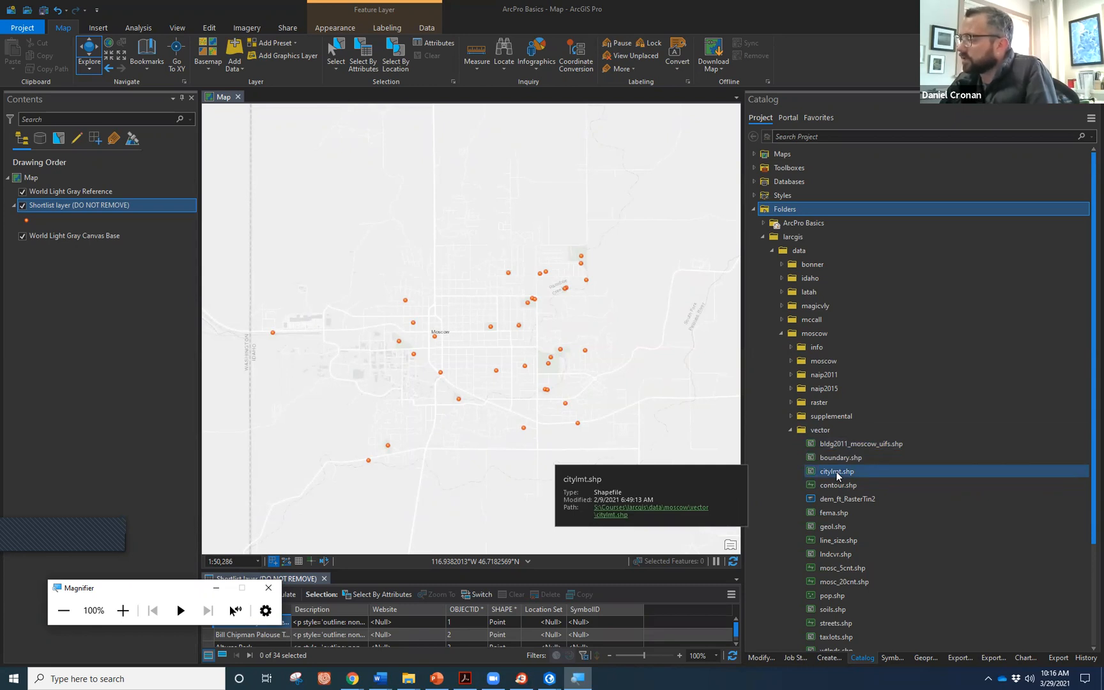
{"action": "mouse_move", "coordinate": [837, 471]}
{"action": "left_mouse_down"}
{"action": "mouse_move", "coordinate": [715, 423]}
{"action": "mouse_move", "coordinate": [621, 349]}
{"action": "left_mouse_up"}
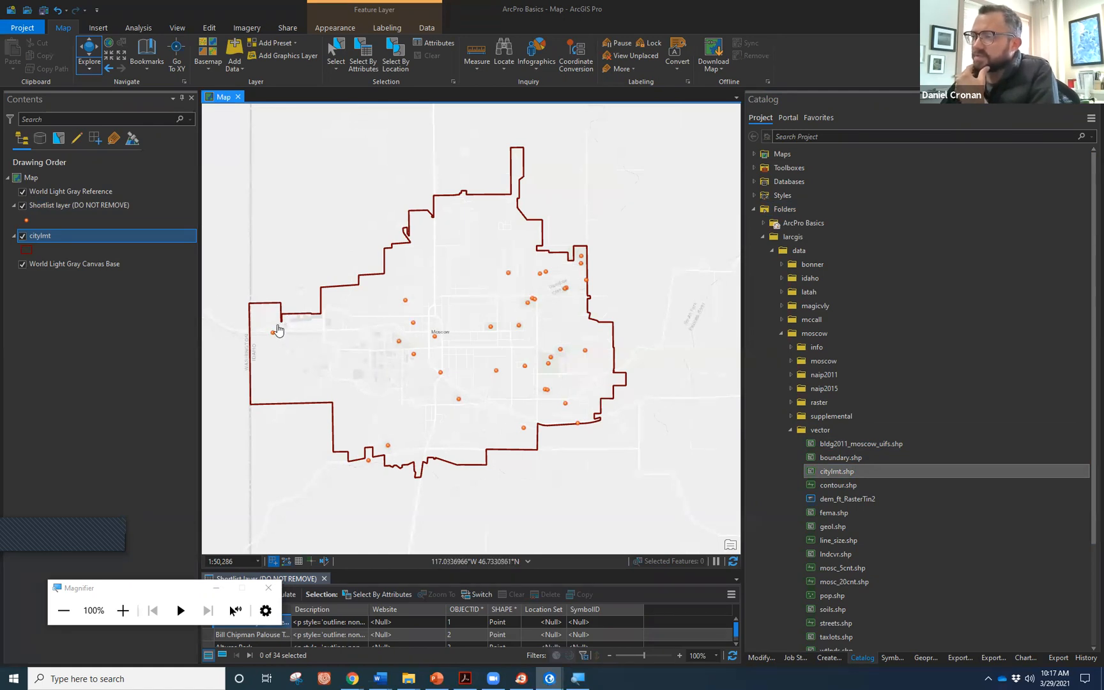
Zoom in and open the citylmt layer's polygon symbol gallery from its Contents patch.
{"action": "scroll", "coordinate": [278, 329], "scroll_direction": "up", "scroll_amount": 3}
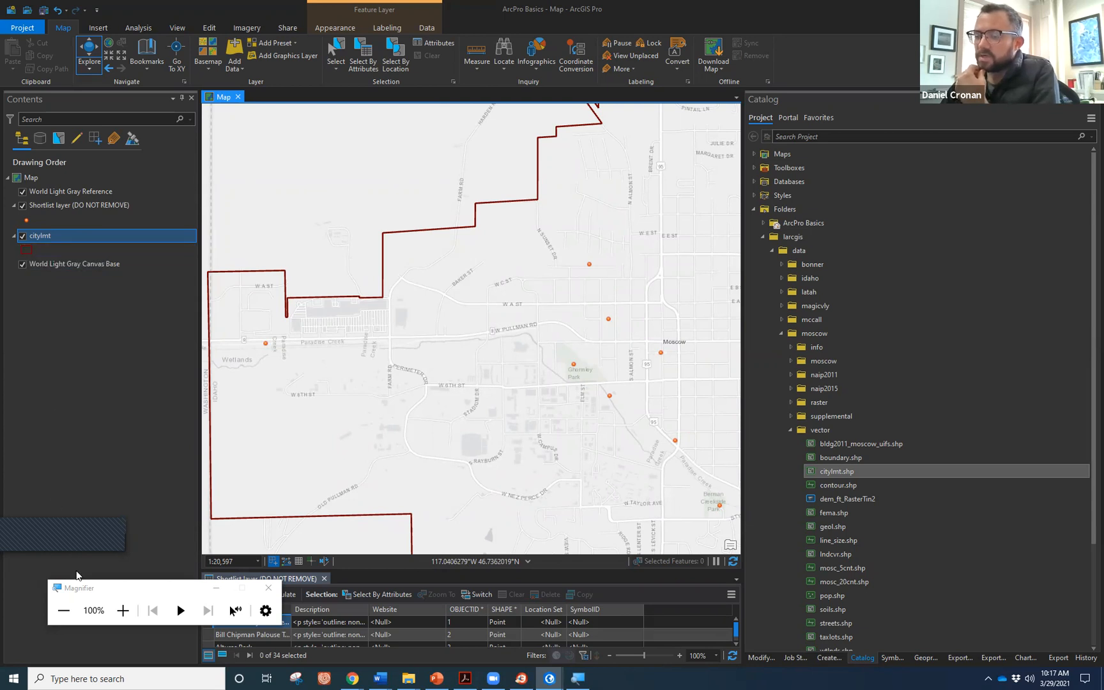
{"action": "left_click", "coordinate": [26, 251]}
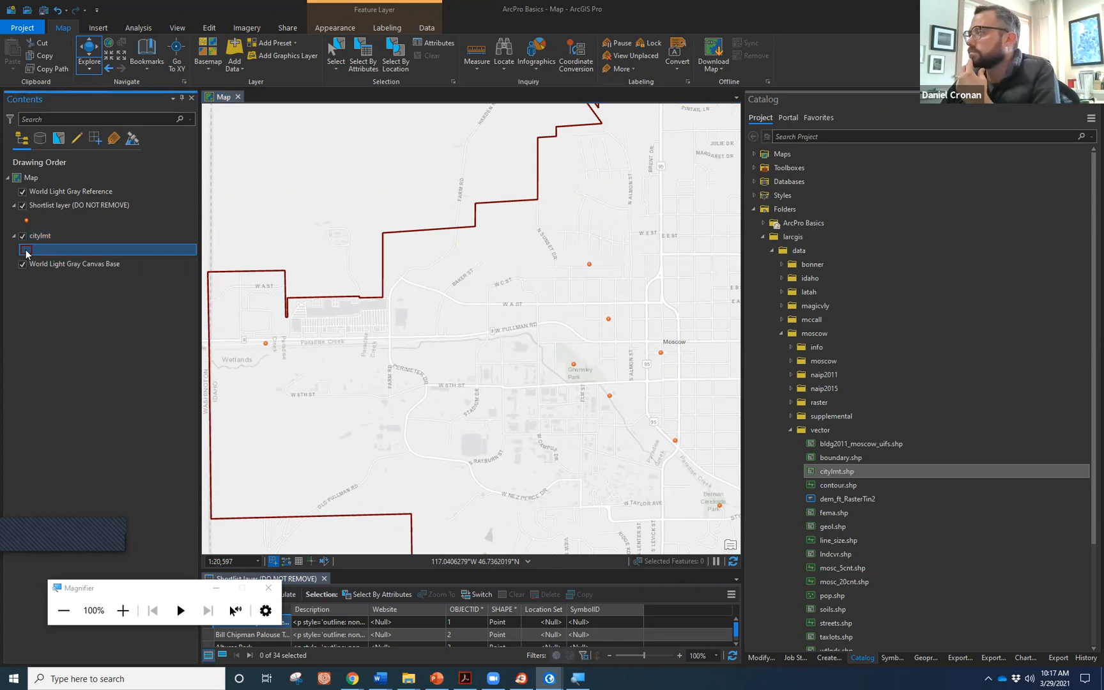
{"action": "left_click", "coordinate": [26, 252]}
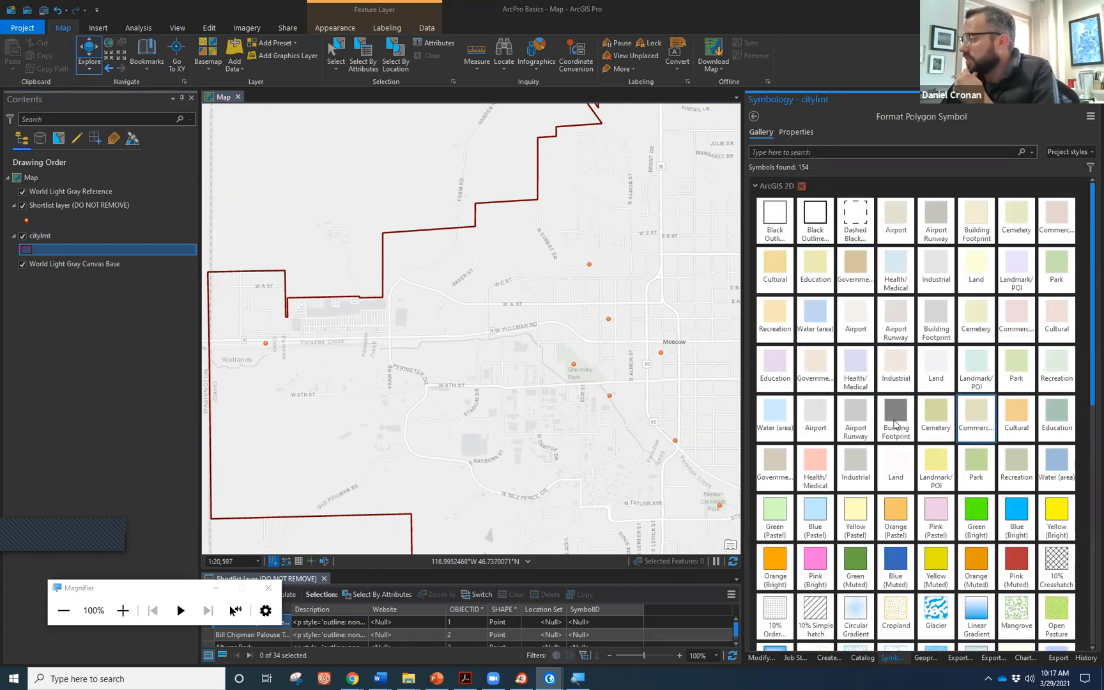
Preview the Cemetery, Land, Park and Yellow (Pastel) polygon symbols in the gallery.
{"action": "left_click", "coordinate": [936, 415]}
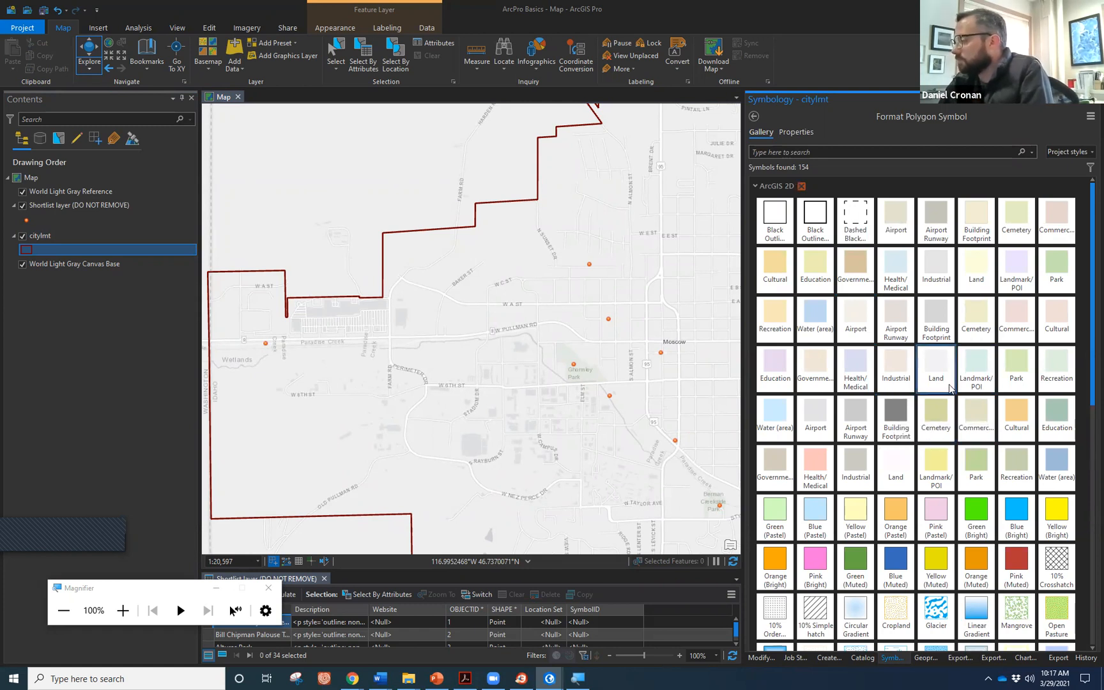
{"action": "left_click", "coordinate": [935, 356]}
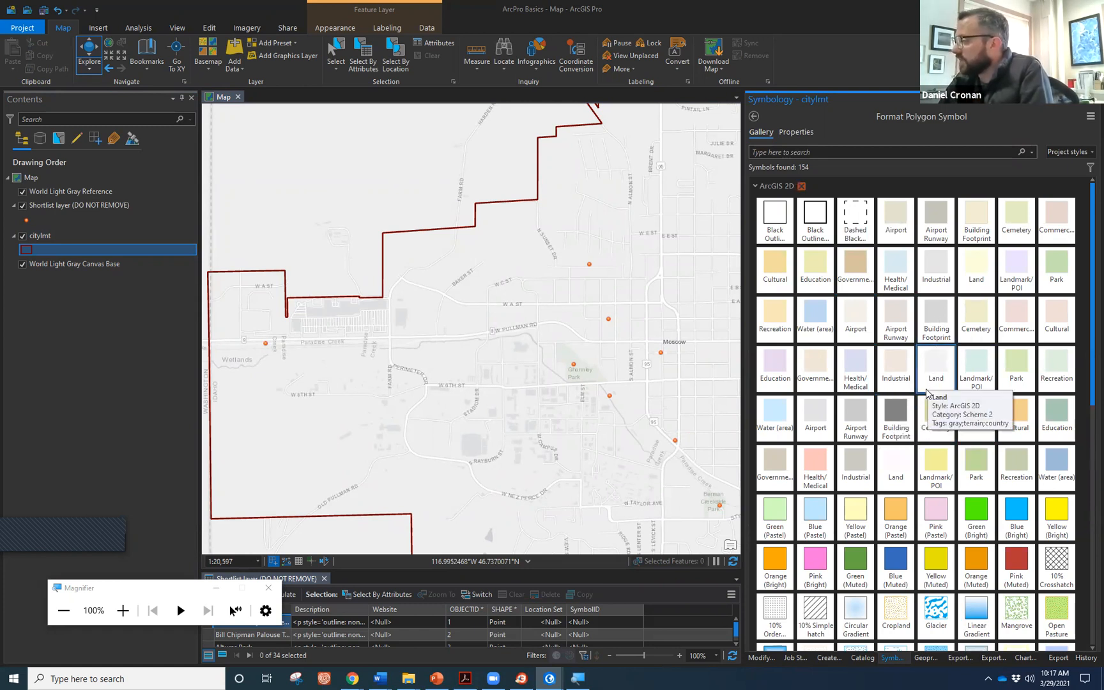
{"action": "left_click", "coordinate": [966, 484]}
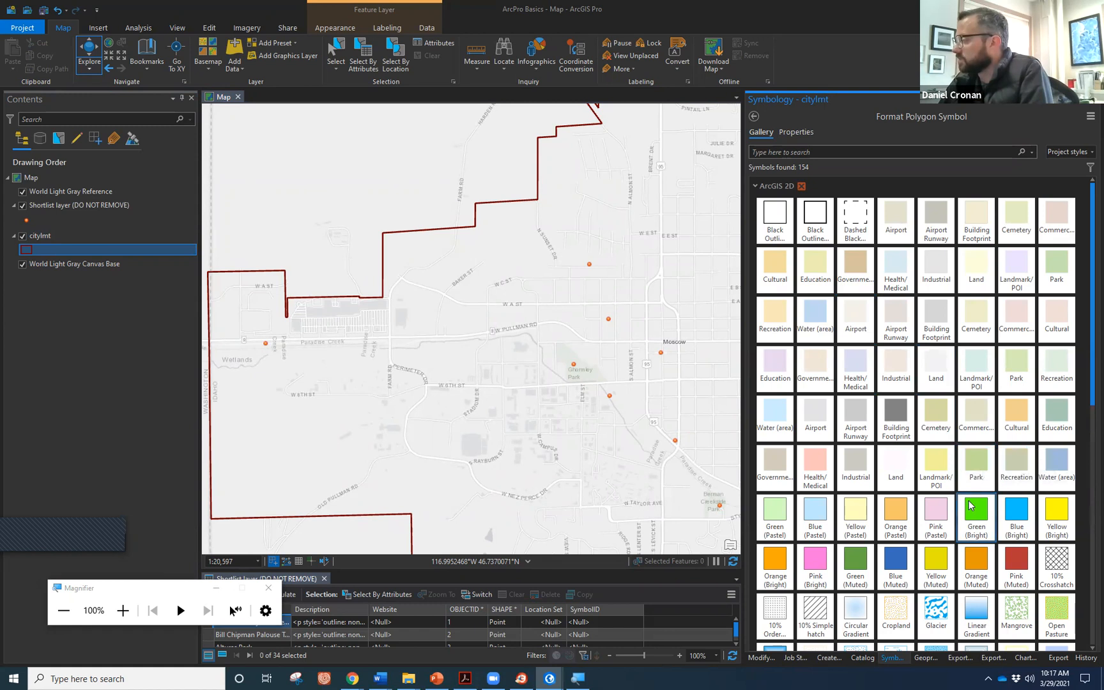
{"action": "left_click", "coordinate": [849, 500]}
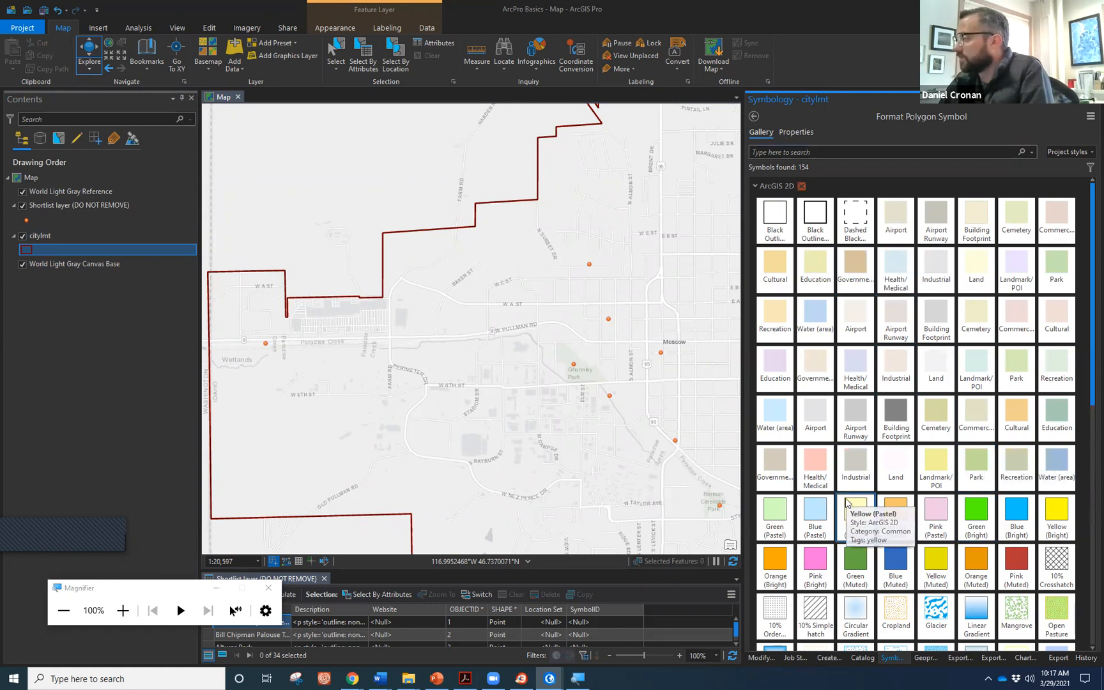
{"action": "scroll", "coordinate": [846, 505], "scroll_direction": "down", "scroll_amount": 3}
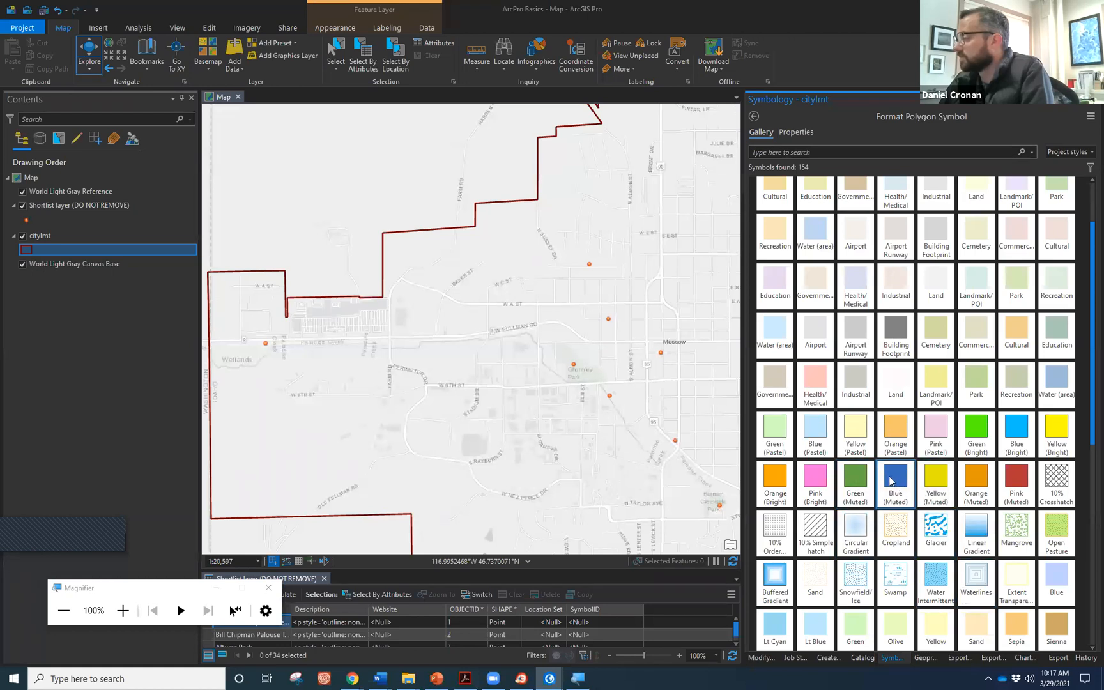
{"action": "scroll", "coordinate": [790, 204], "scroll_direction": "up", "scroll_amount": 3}
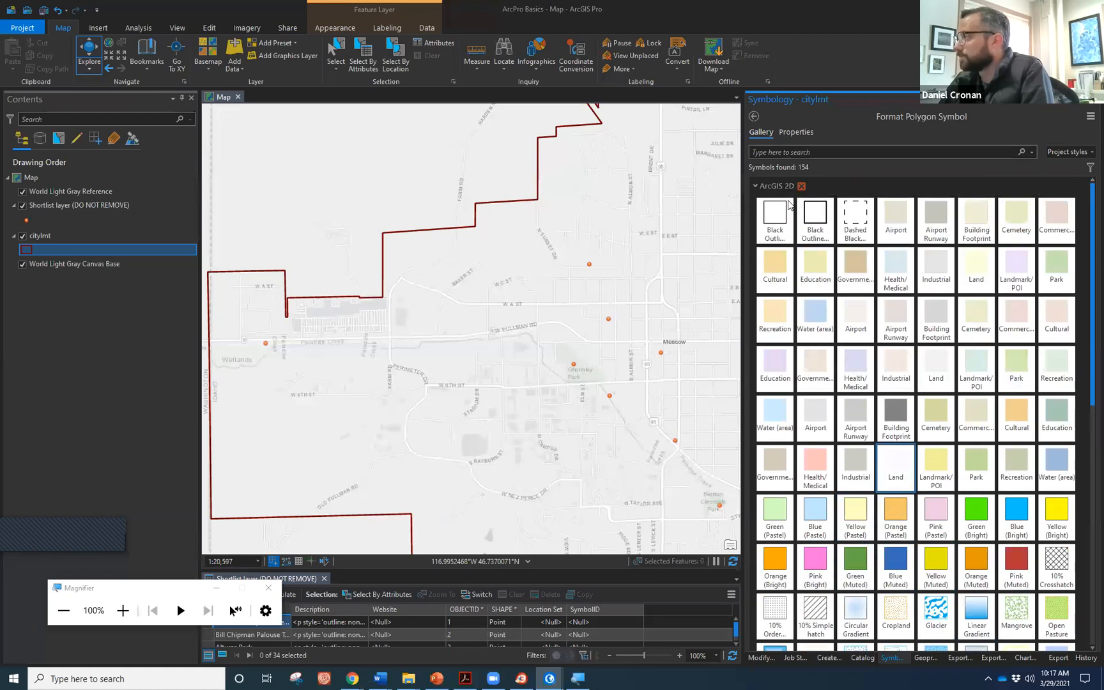
Apply a reddish-brown outline to the city limits polygon and centre the city boundary.
{"action": "left_click", "coordinate": [792, 132]}
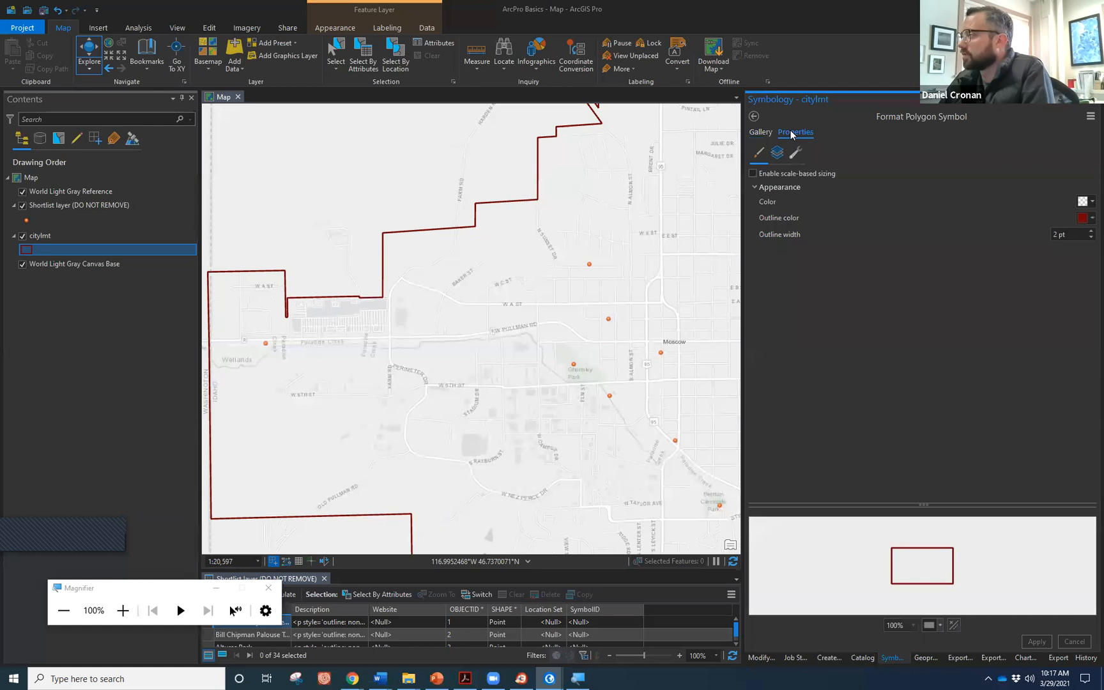
{"action": "left_click", "coordinate": [1086, 218]}
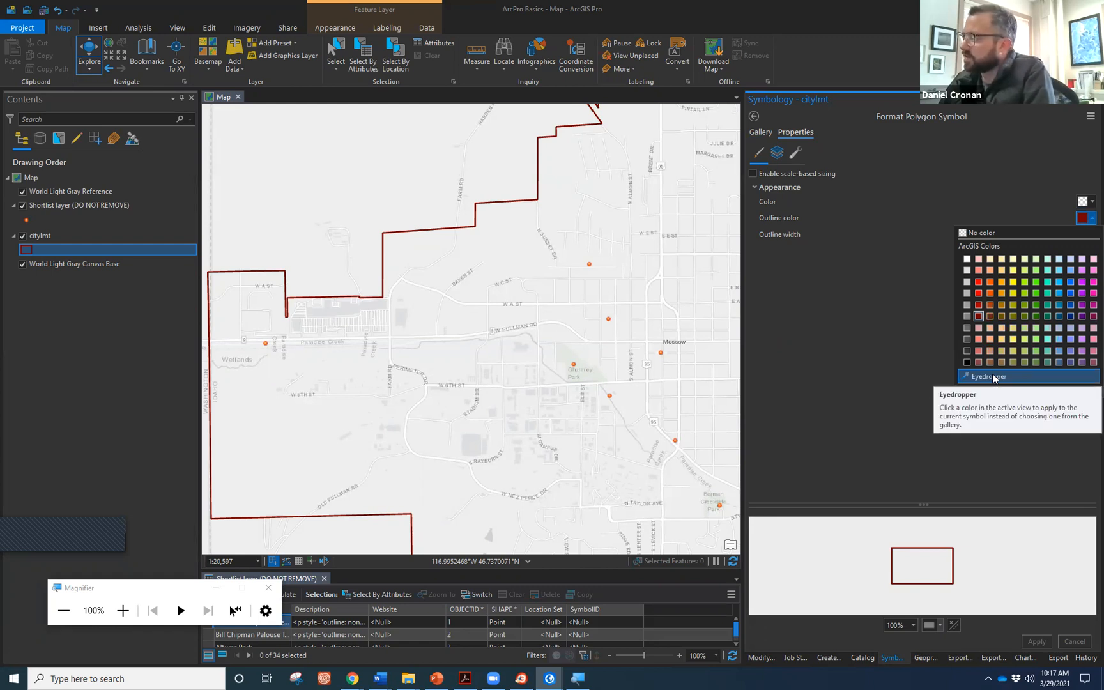
{"action": "left_click", "coordinate": [989, 315]}
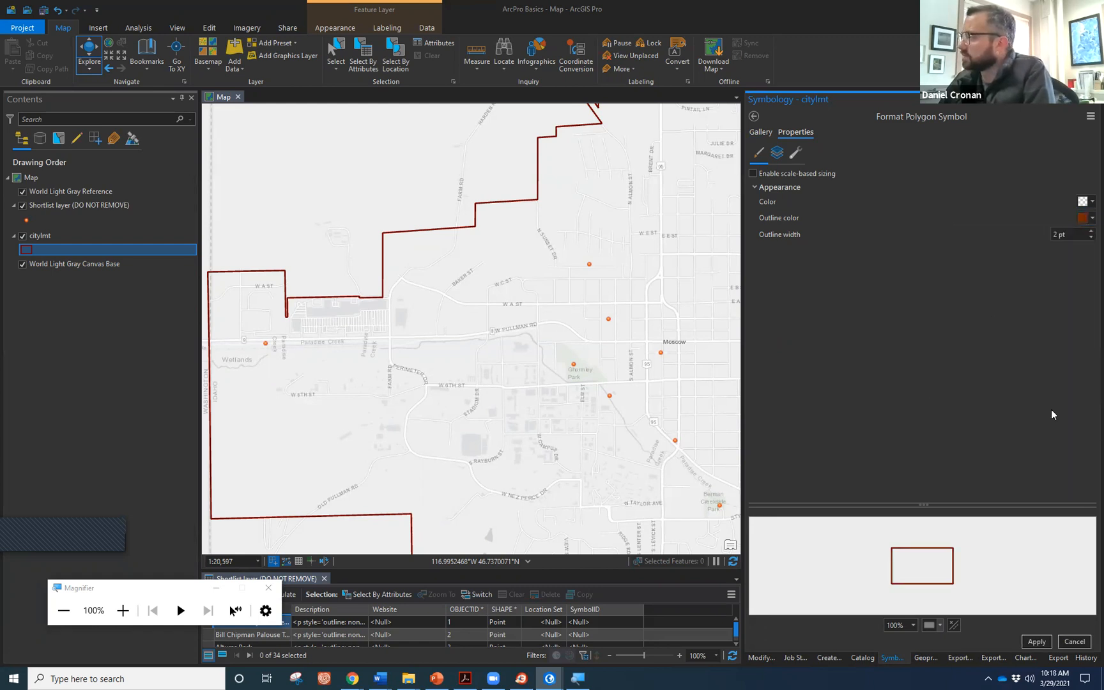
{"action": "left_click", "coordinate": [1038, 641]}
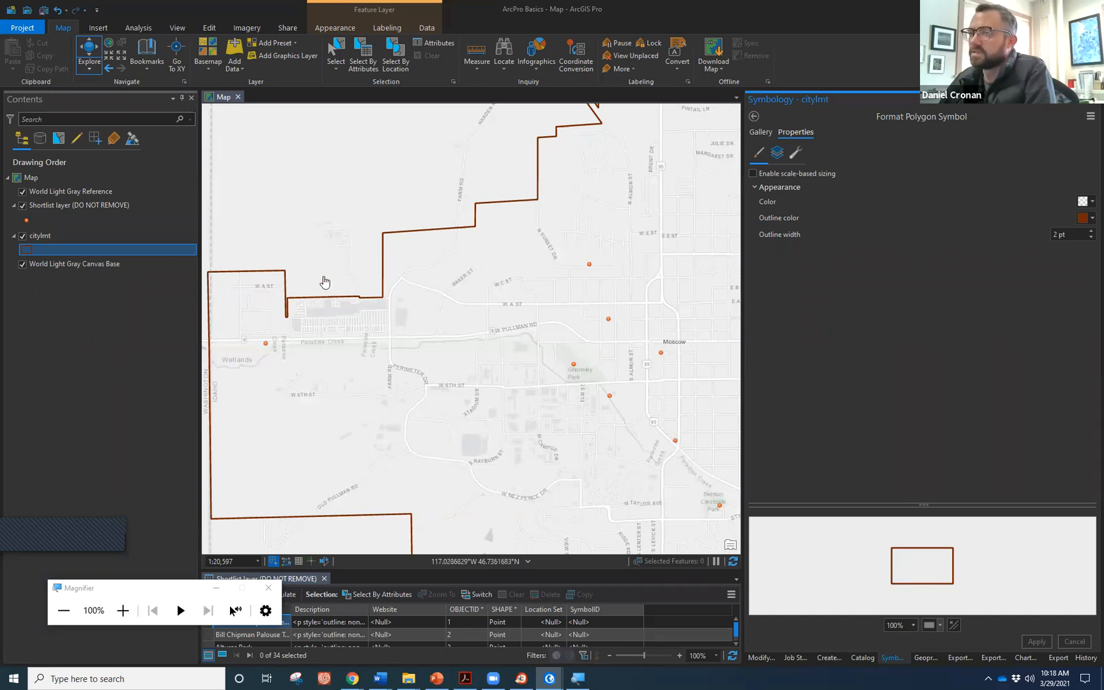
{"action": "scroll", "coordinate": [313, 286], "scroll_direction": "down", "scroll_amount": 3}
{"action": "left_click_drag", "start_coordinate": [489, 318], "coordinate": [439, 342]}
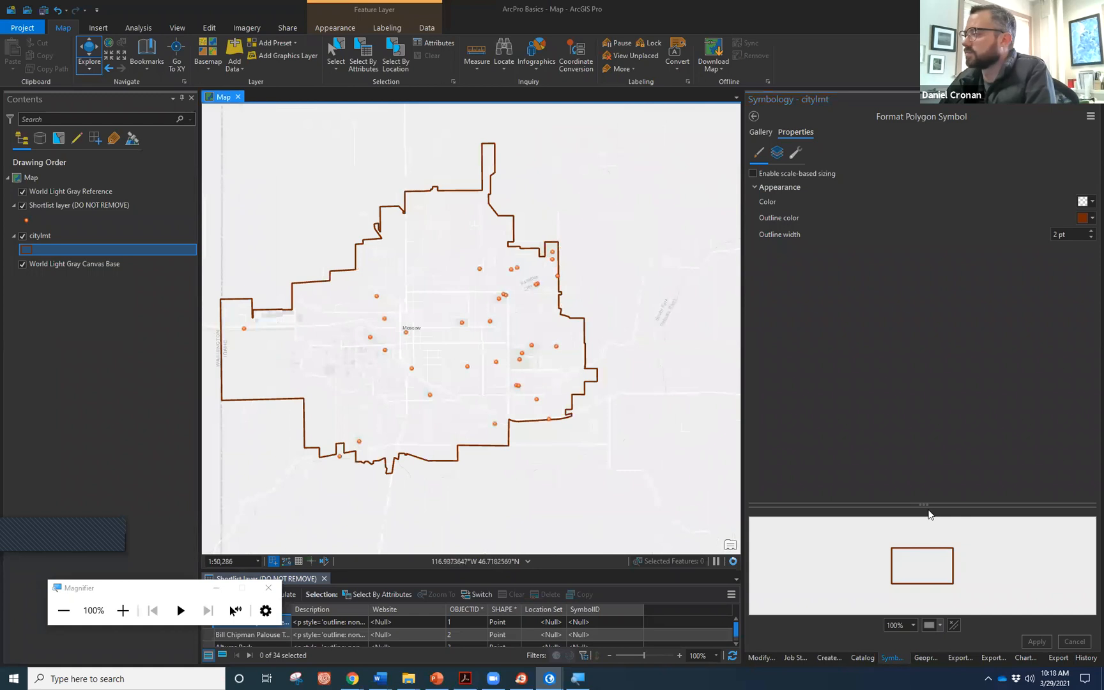
Try a pink outline, then apply the final dark red outline and recentre the map.
{"action": "left_click", "coordinate": [1086, 218]}
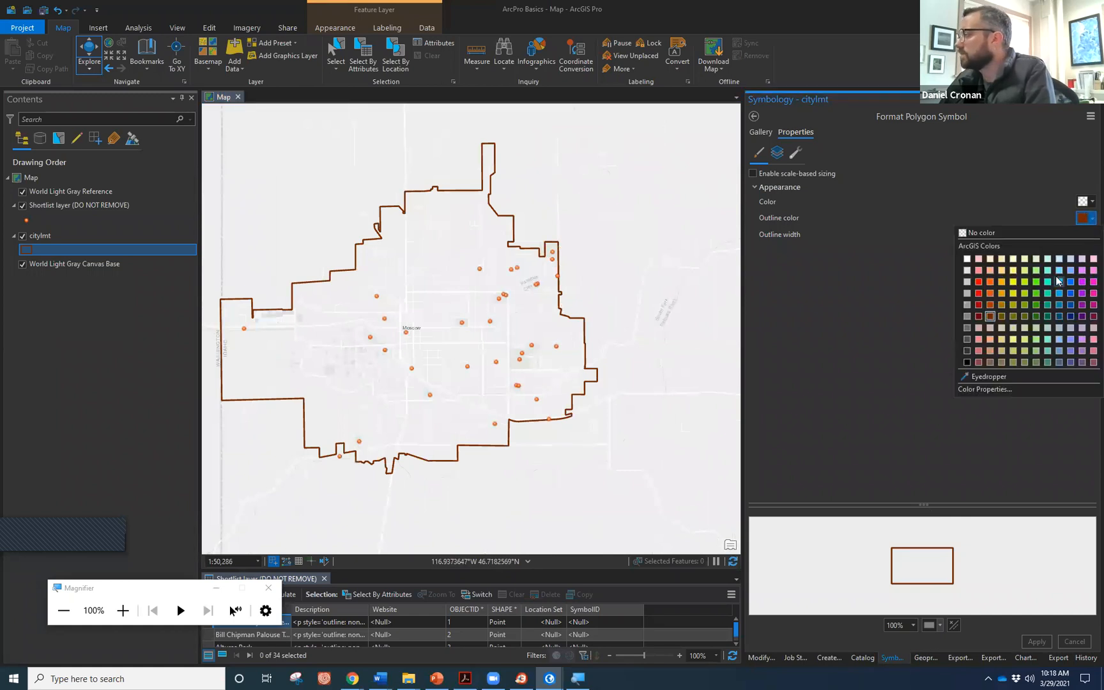
{"action": "left_click", "coordinate": [1093, 282]}
{"action": "left_click", "coordinate": [1035, 642]}
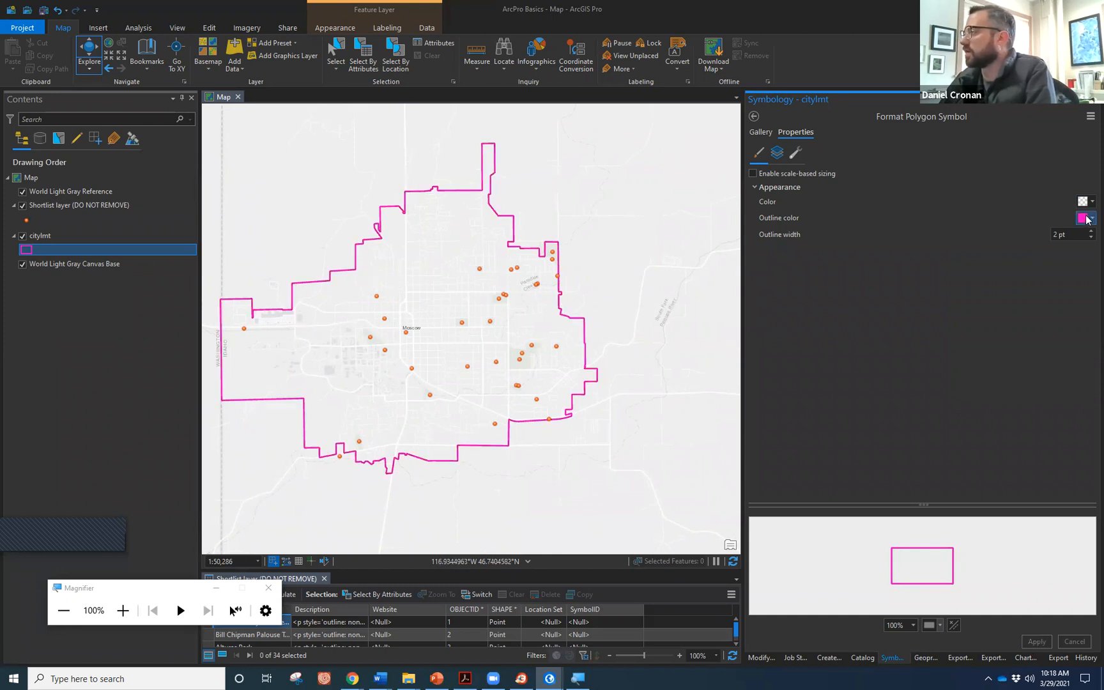
{"action": "left_click", "coordinate": [1087, 220]}
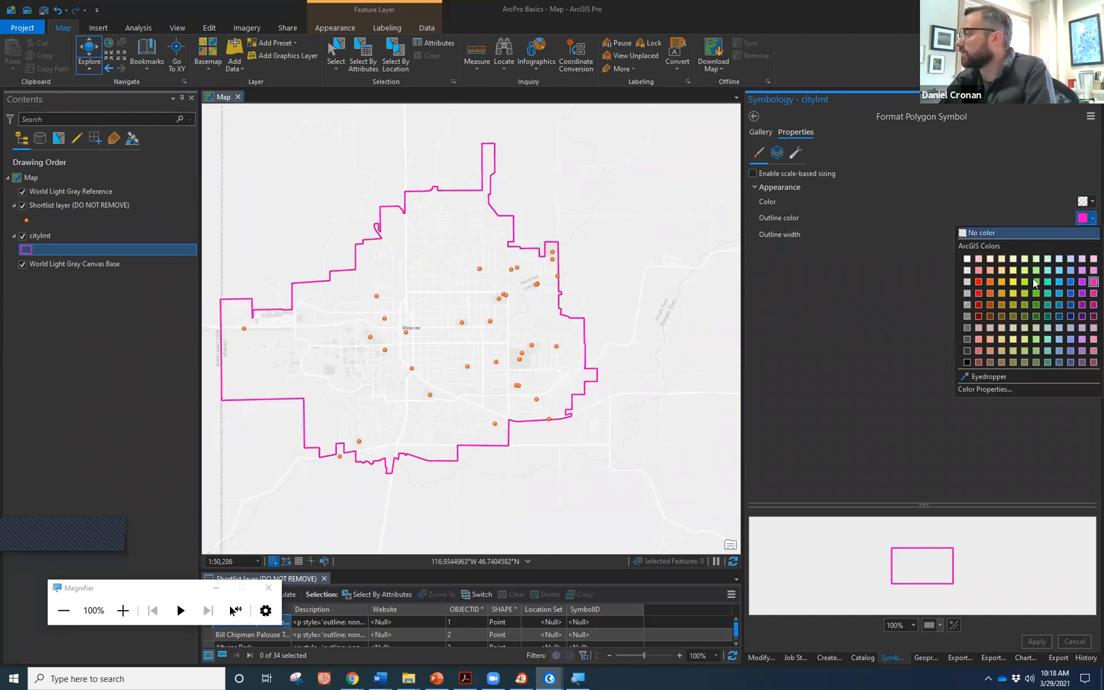
{"action": "left_click", "coordinate": [977, 316]}
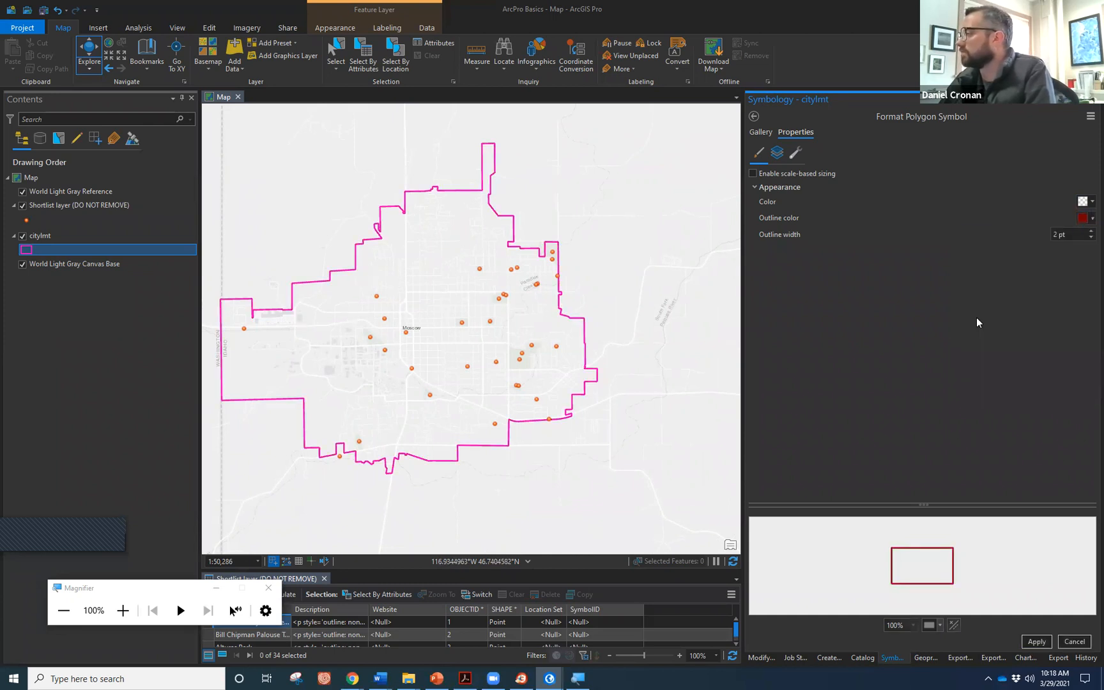
{"action": "left_click", "coordinate": [1037, 642]}
{"action": "left_click_drag", "start_coordinate": [297, 322], "coordinate": [344, 341]}
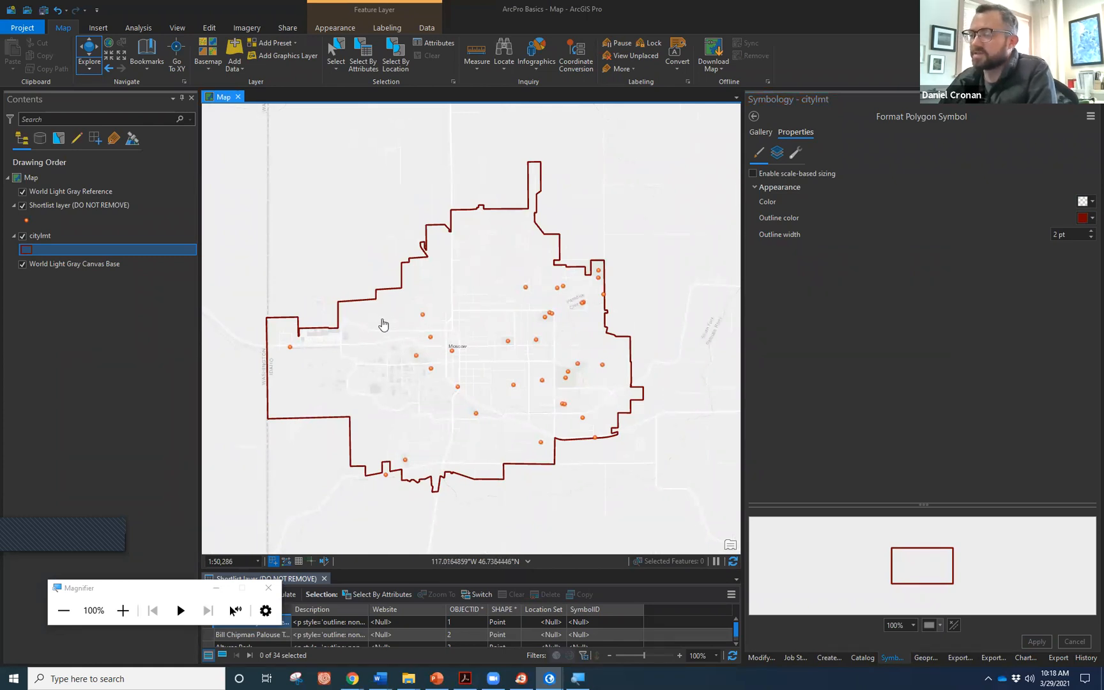
{"action": "scroll", "coordinate": [433, 318], "scroll_direction": "up", "scroll_amount": 2}
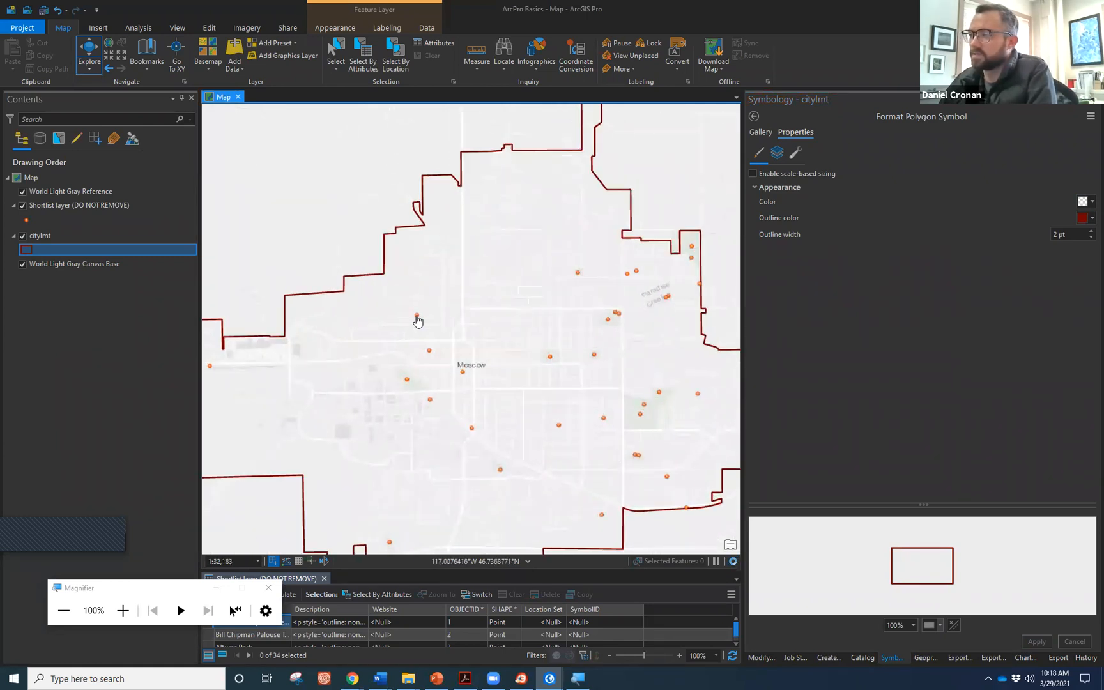
{"action": "scroll", "coordinate": [418, 316], "scroll_direction": "up", "scroll_amount": 2}
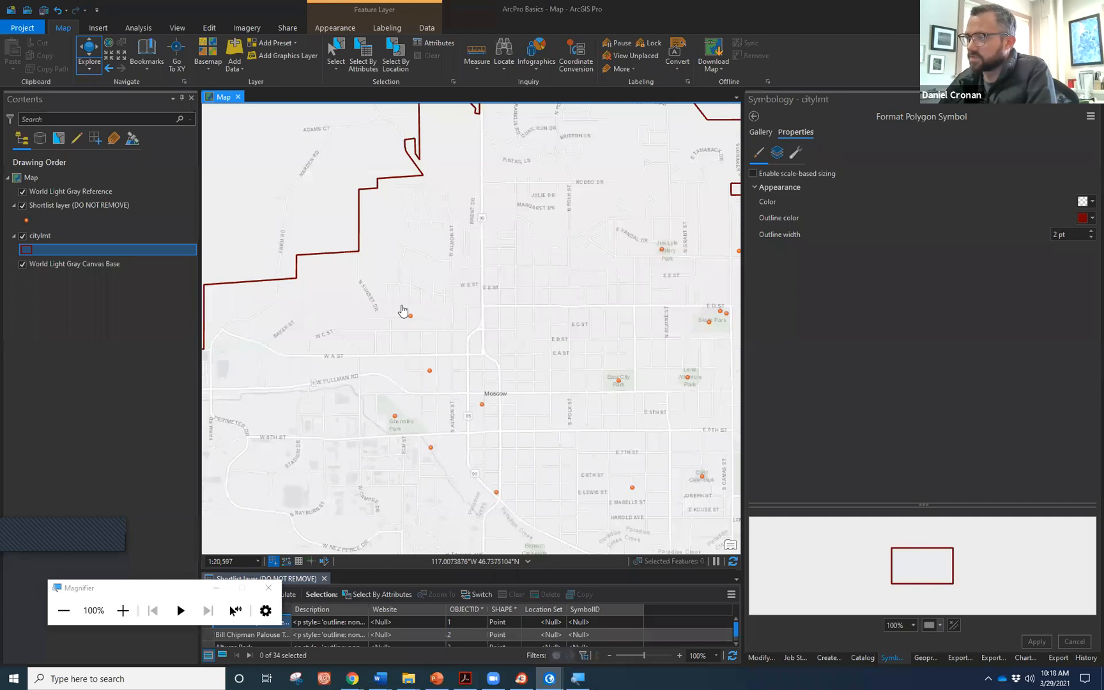
{"action": "scroll", "coordinate": [409, 317], "scroll_direction": "up", "scroll_amount": 5}
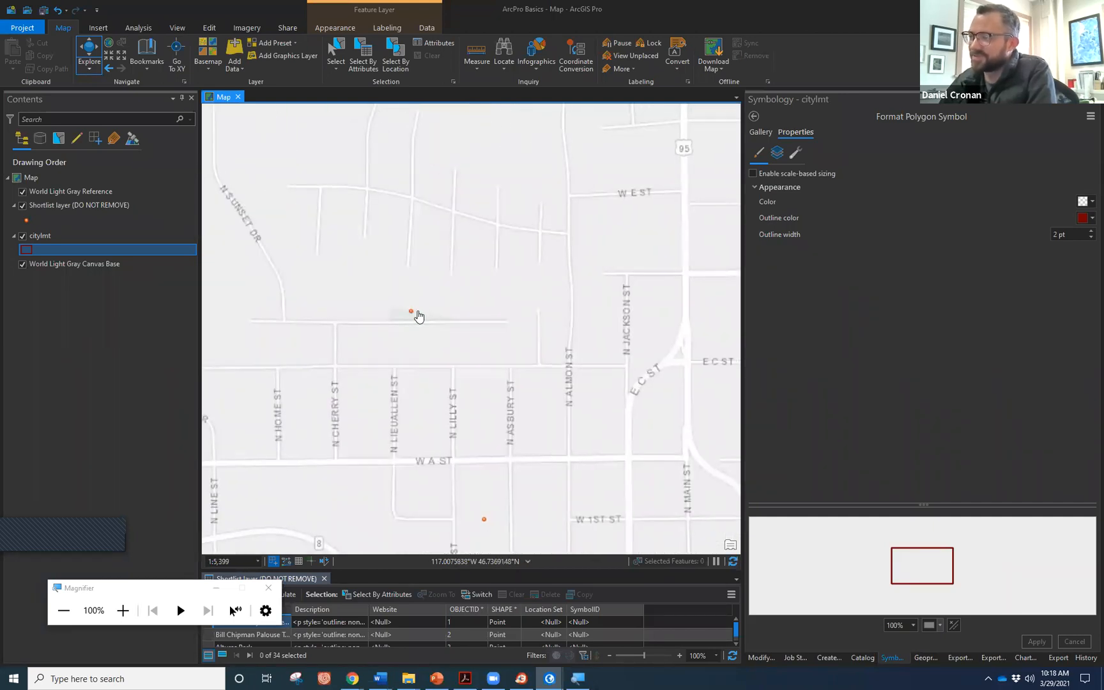
{"action": "scroll", "coordinate": [490, 359], "scroll_direction": "down", "scroll_amount": 3}
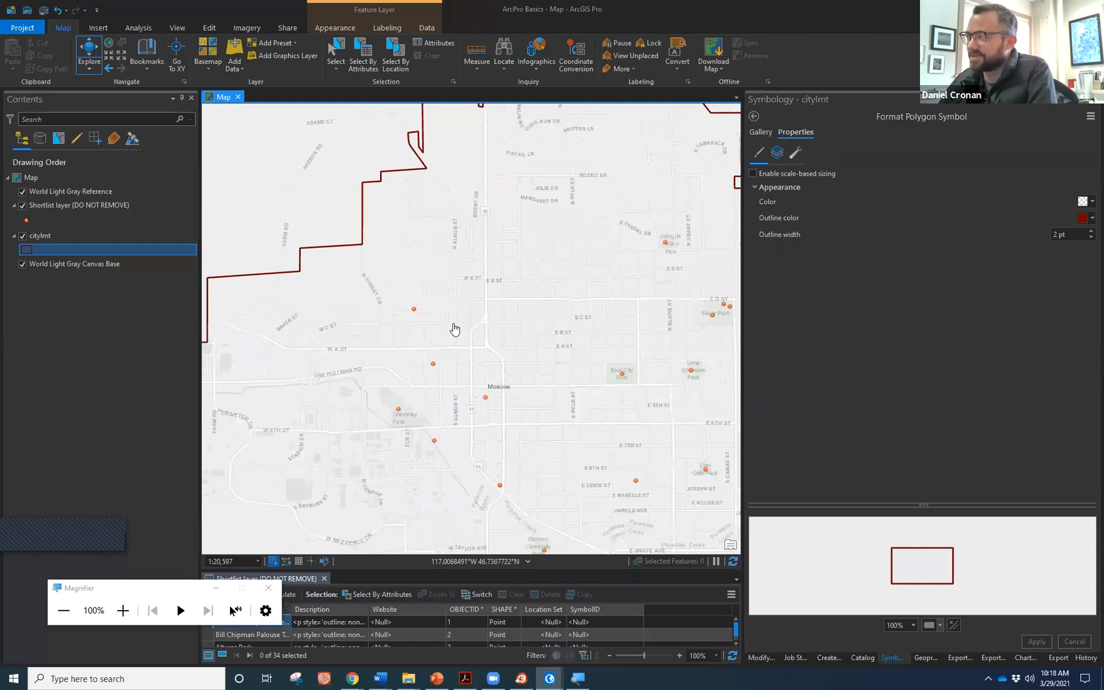
{"action": "scroll", "coordinate": [469, 333], "scroll_direction": "down", "scroll_amount": 4}
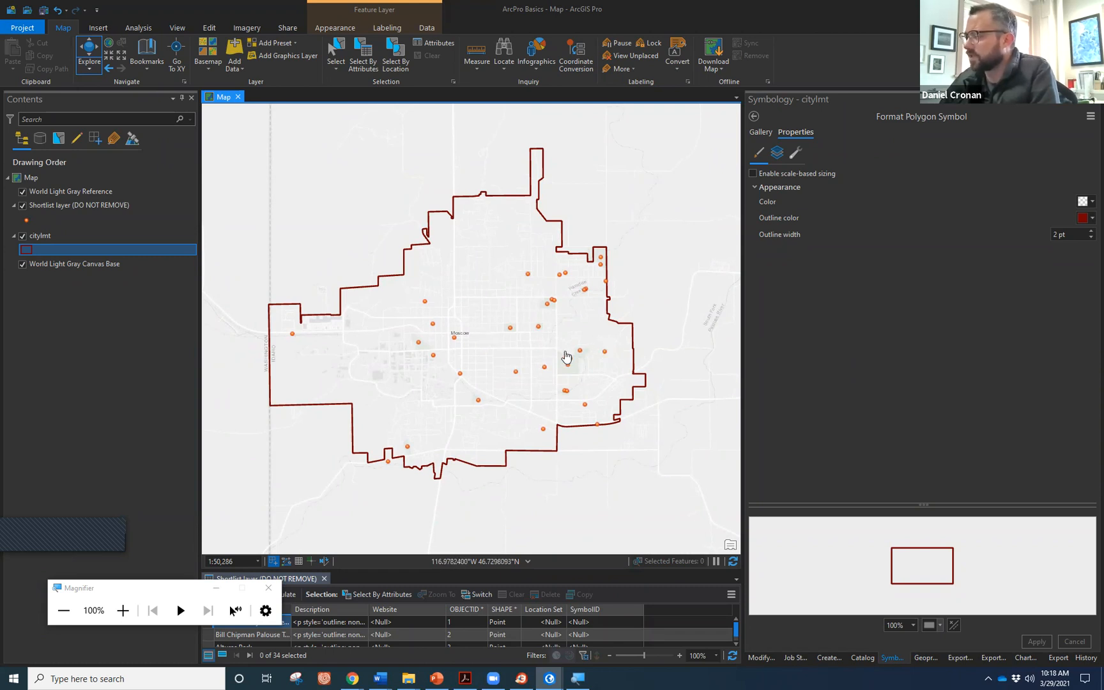
{"action": "left_click_drag", "start_coordinate": [564, 353], "coordinate": [572, 360]}
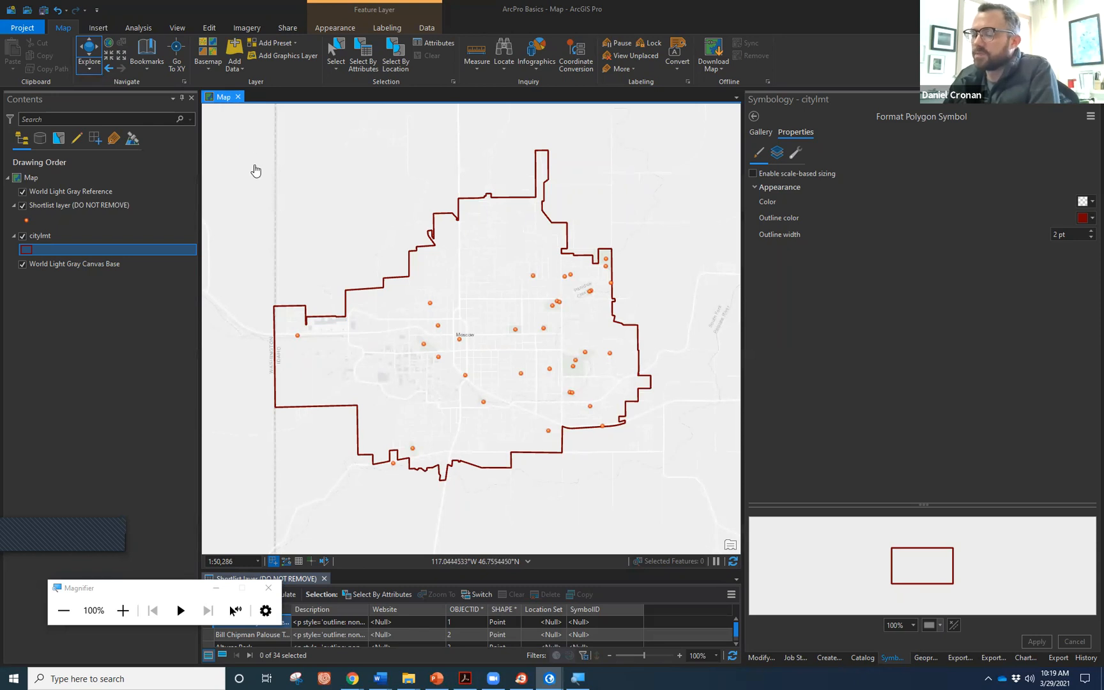
Show the Insert tab commands and magnify the screen, then restore normal size.
{"action": "left_click", "coordinate": [94, 28]}
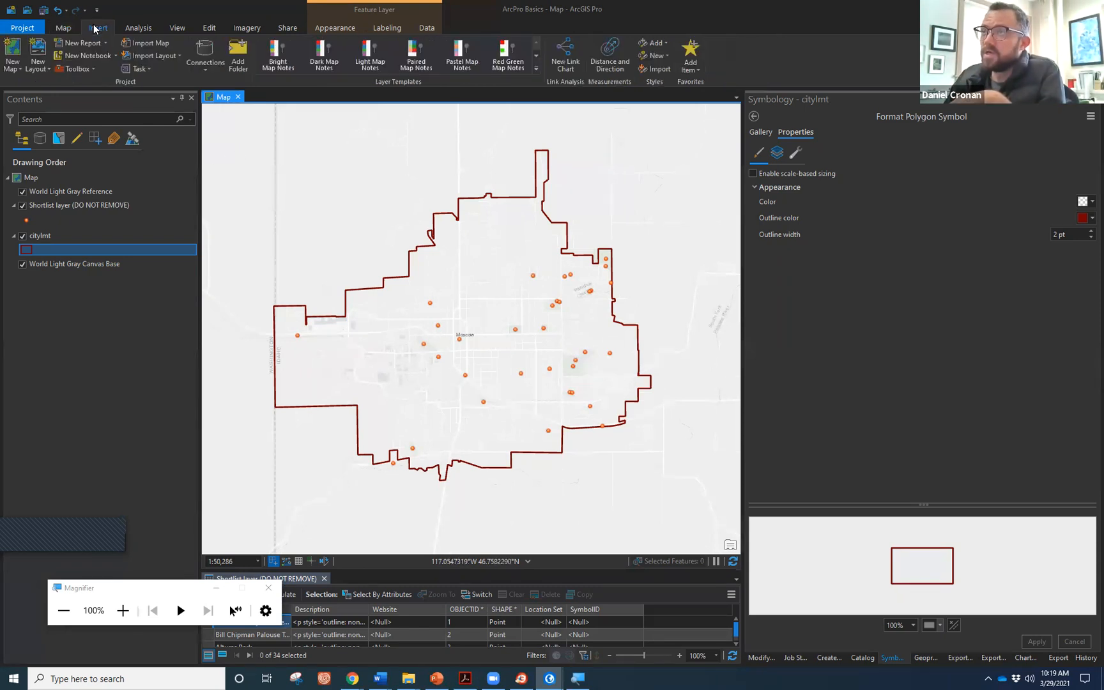
{"action": "left_click", "coordinate": [122, 611]}
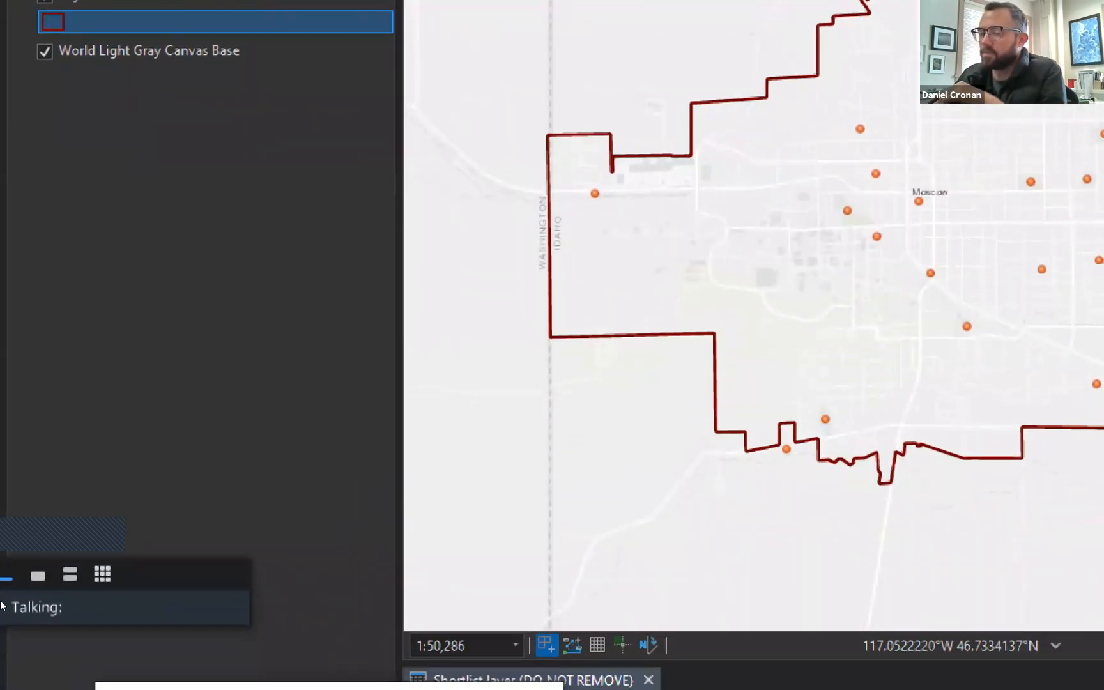
{"action": "key", "text": "super+minus"}
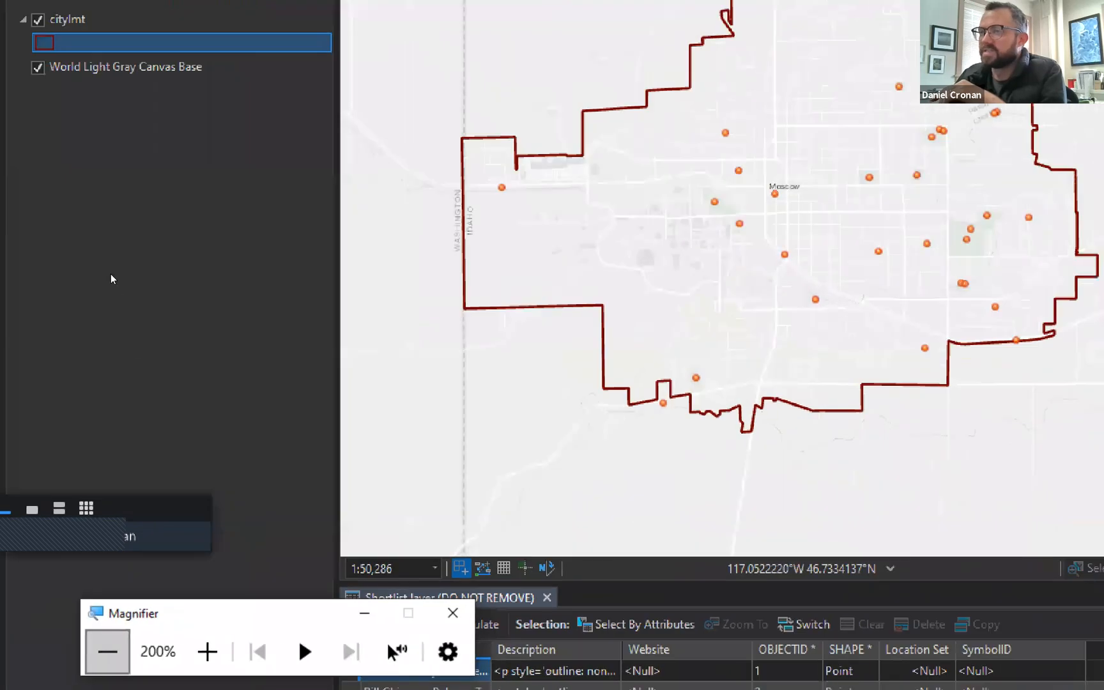
{"action": "key", "text": "super+minus"}
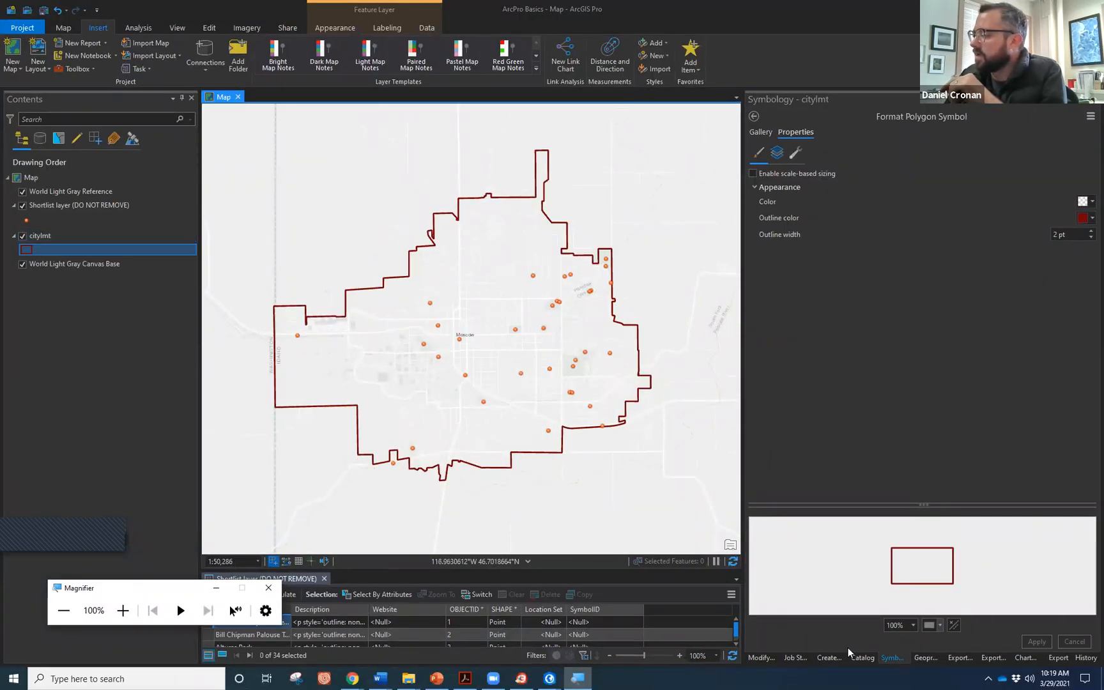
Bring up the project Catalog pane and enlarge the parks attribute table to show more rows.
{"action": "left_click", "coordinate": [862, 658]}
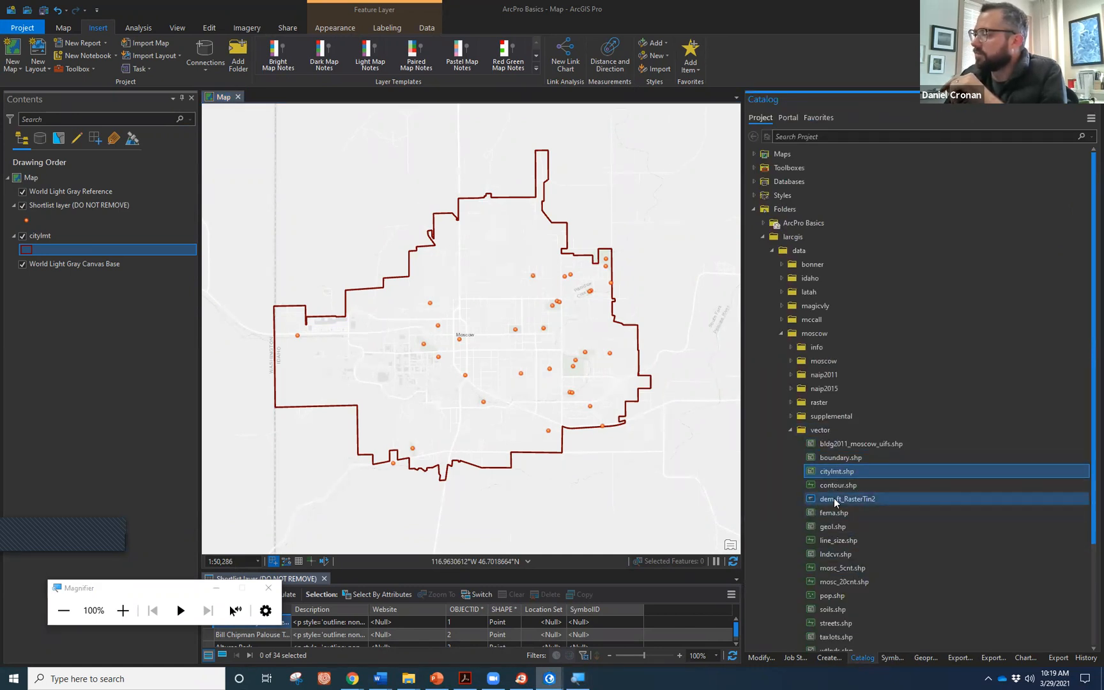
{"action": "mouse_move", "coordinate": [828, 476]}
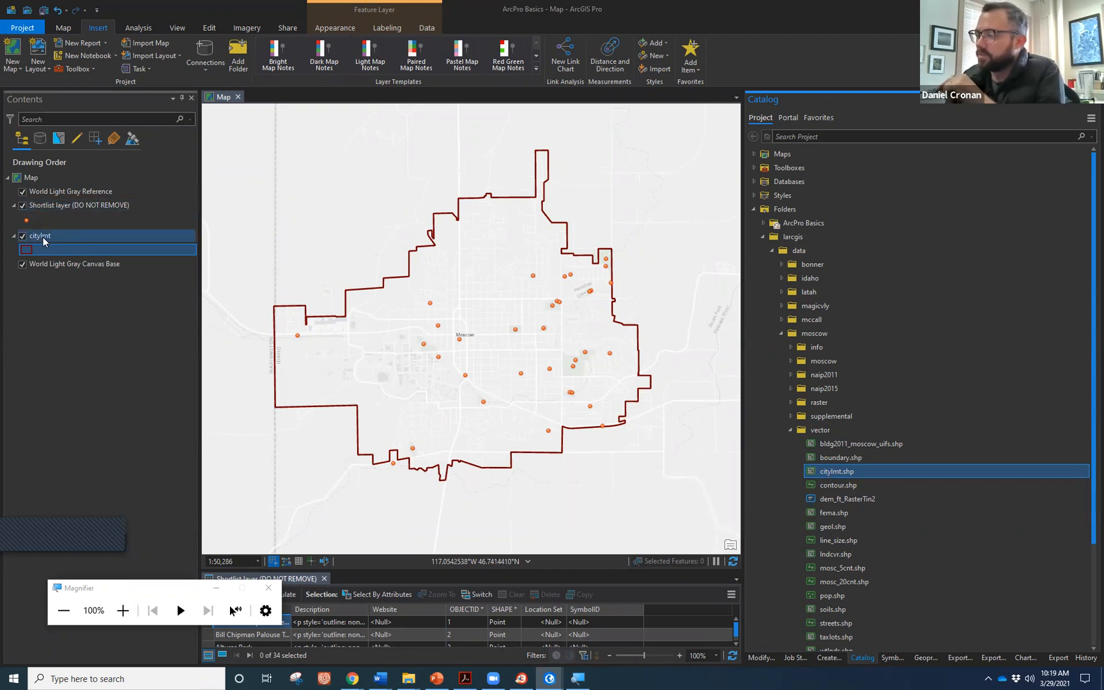
{"action": "left_click_drag", "start_coordinate": [490, 574], "coordinate": [492, 410]}
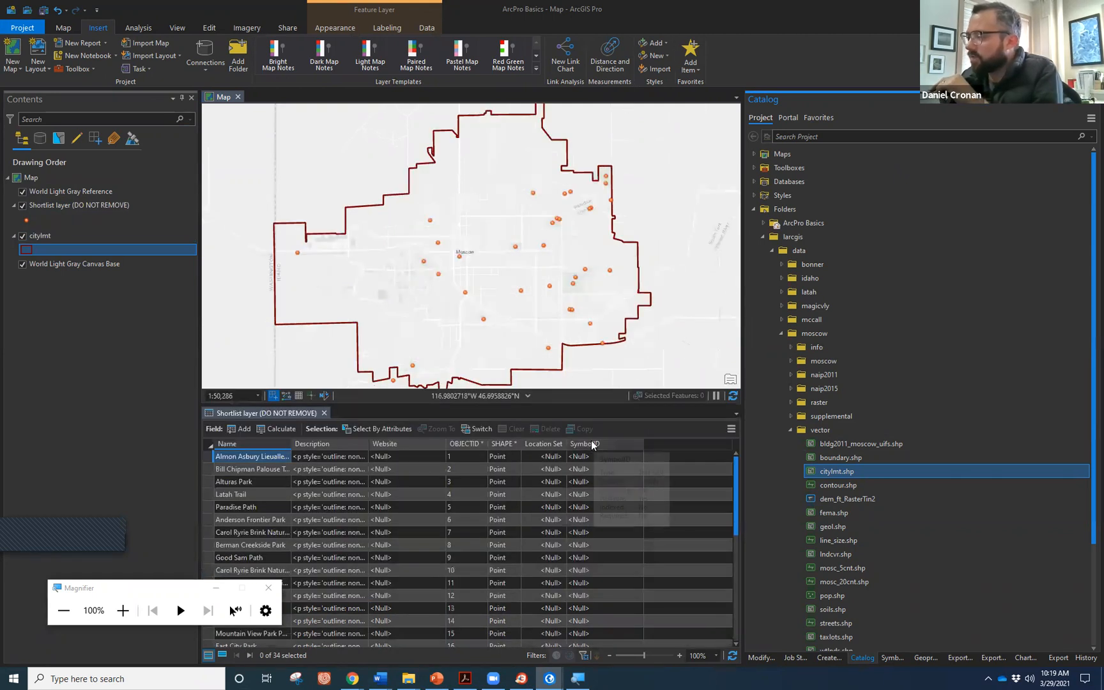
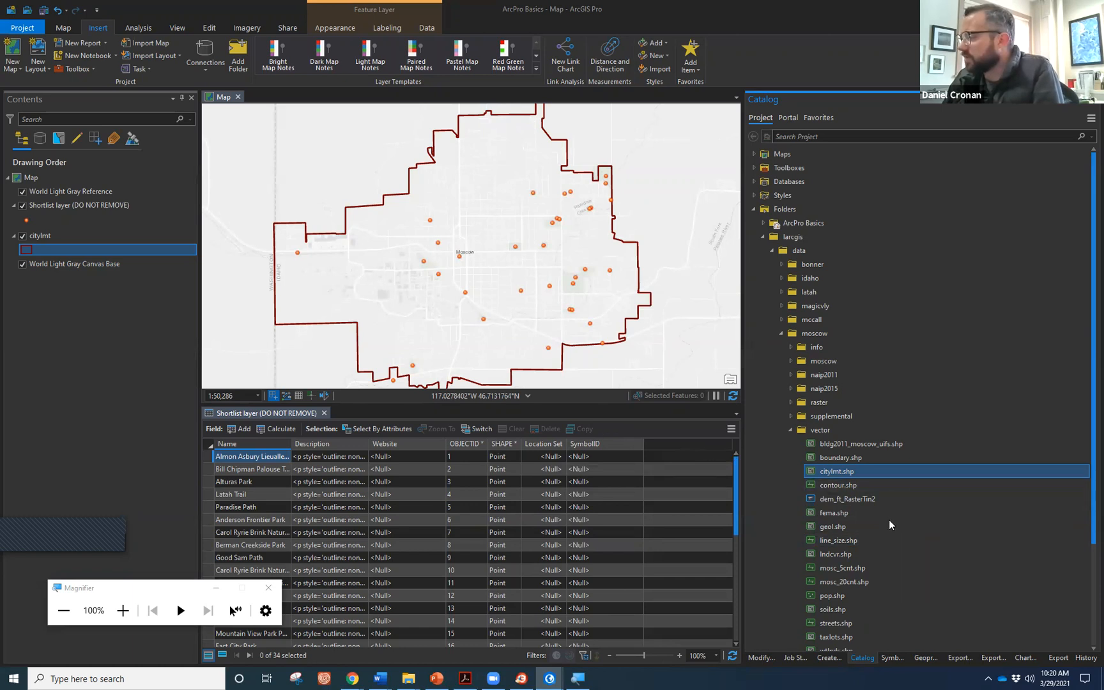
Close the Shortlist attribute table and add lndcvr.shp from the Catalog vector folder to the map.
{"action": "mouse_move", "coordinate": [893, 523]}
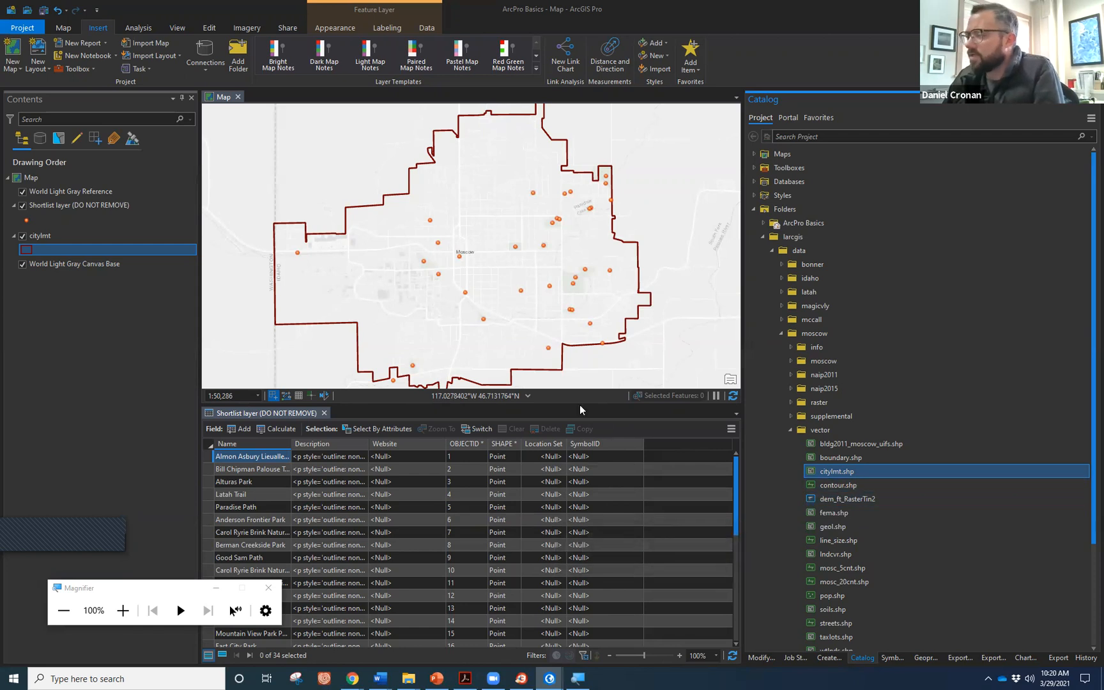
{"action": "left_click", "coordinate": [324, 413]}
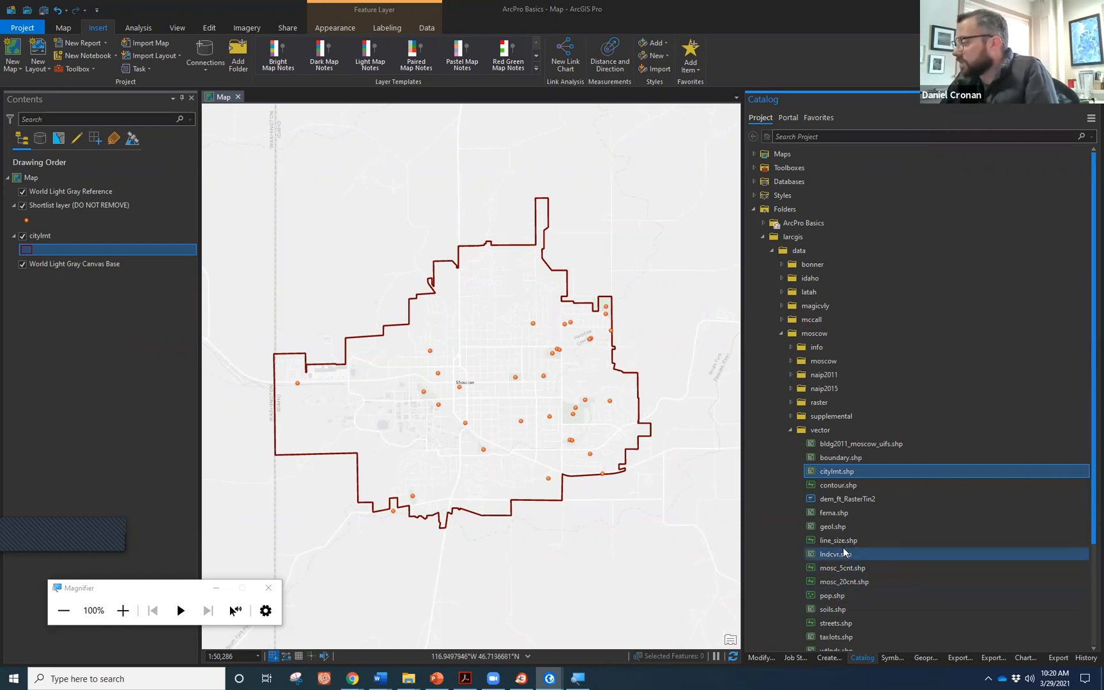
{"action": "mouse_move", "coordinate": [845, 555]}
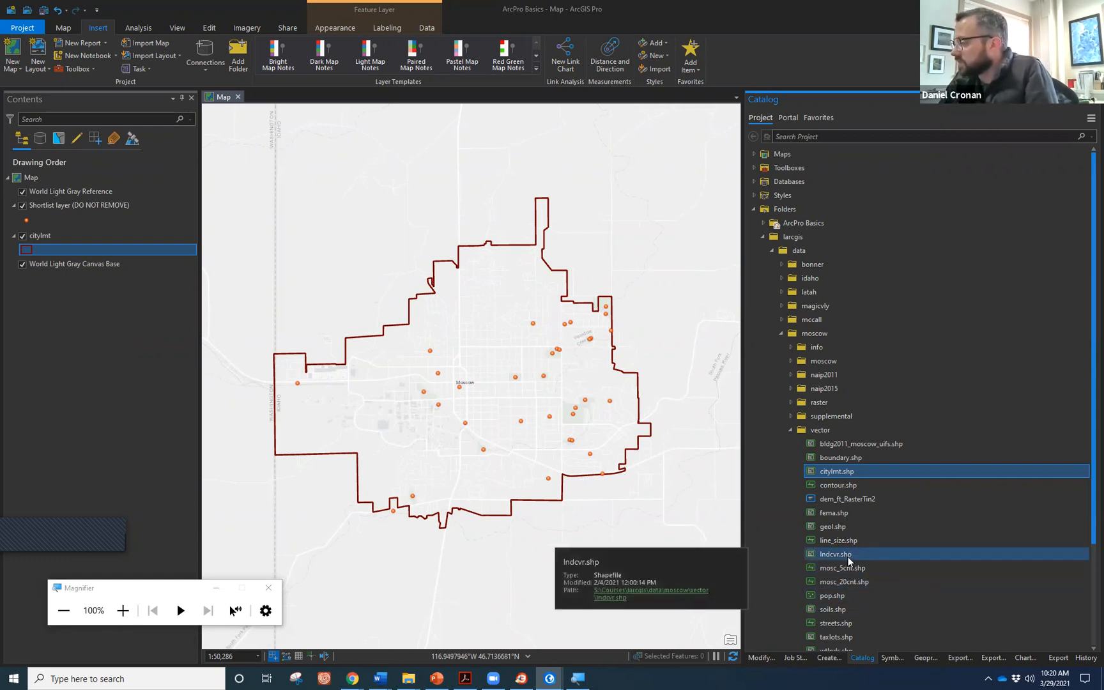
{"action": "scroll", "coordinate": [848, 552], "scroll_direction": "down", "scroll_amount": 1}
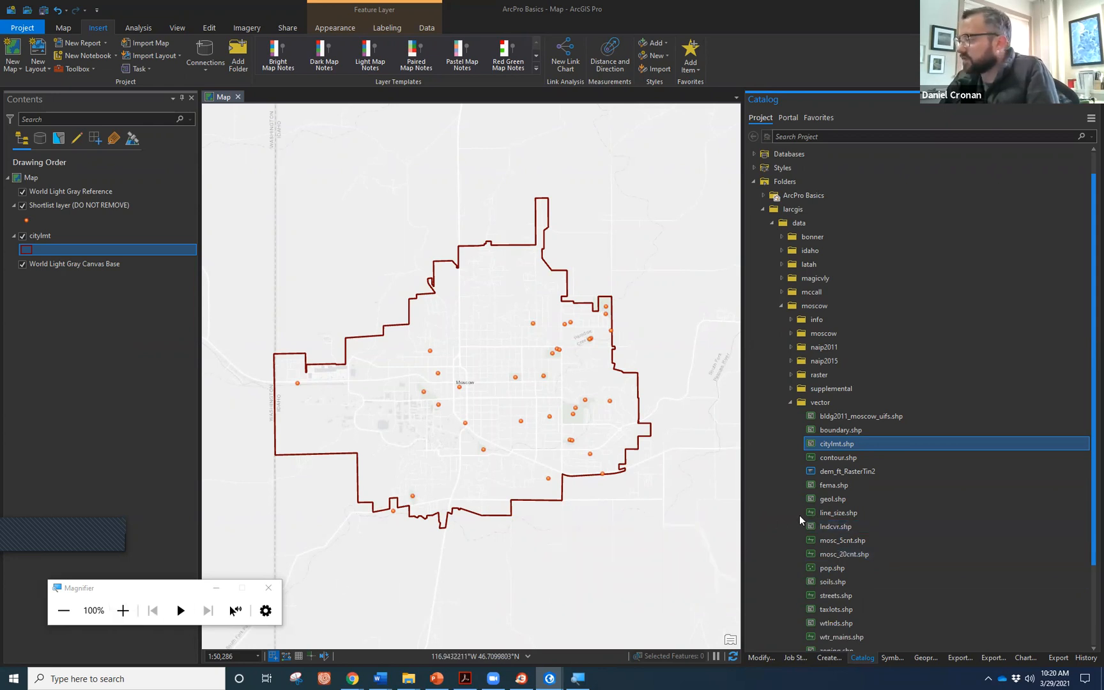
{"action": "left_click", "coordinate": [841, 527]}
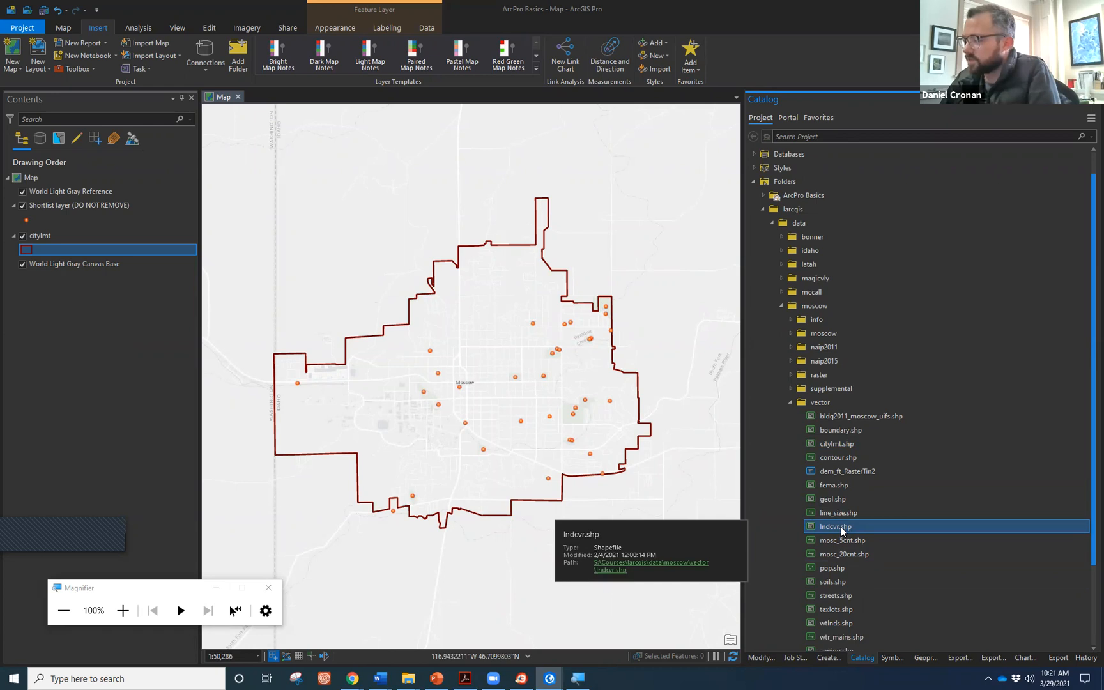
{"action": "left_click", "coordinate": [606, 436]}
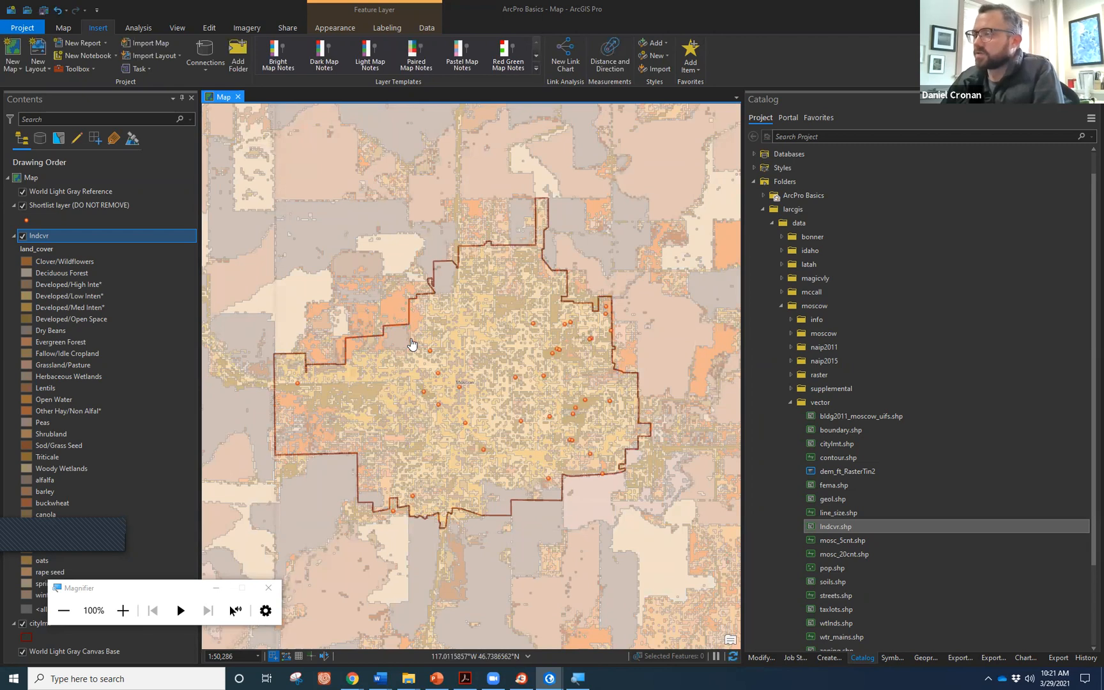
Zoom around the land cover extent, then return to the wider view with Moscow lower right.
{"action": "scroll", "coordinate": [409, 339], "scroll_direction": "down", "scroll_amount": 1}
{"action": "scroll", "coordinate": [511, 349], "scroll_direction": "down", "scroll_amount": 1}
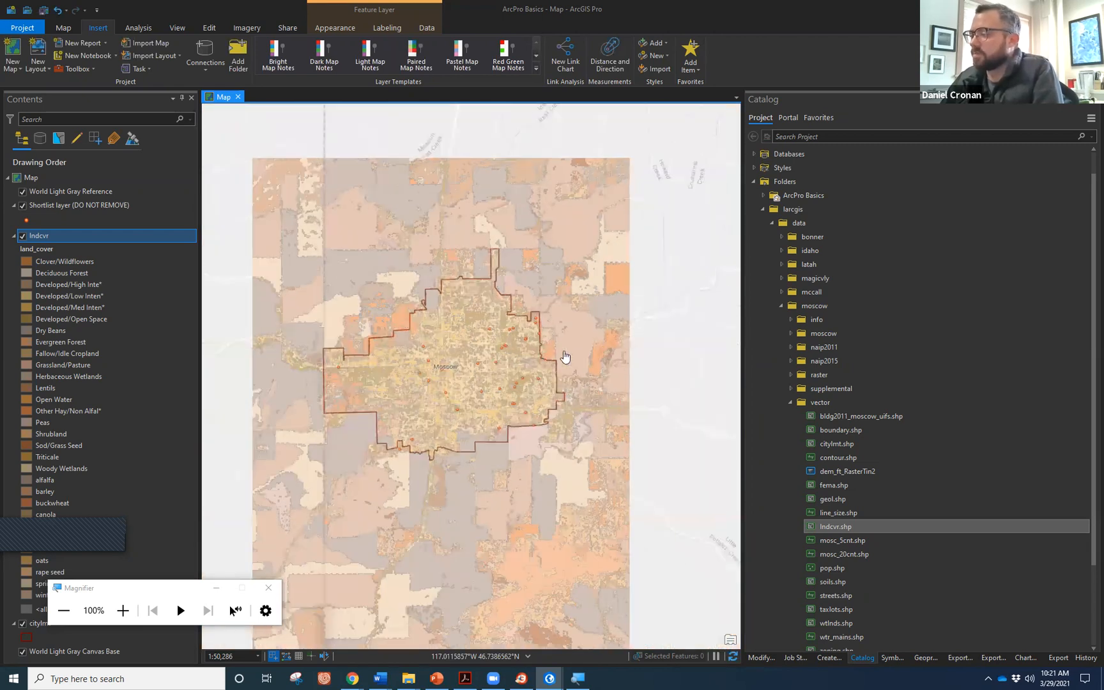
{"action": "scroll", "coordinate": [508, 384], "scroll_direction": "down", "scroll_amount": 1}
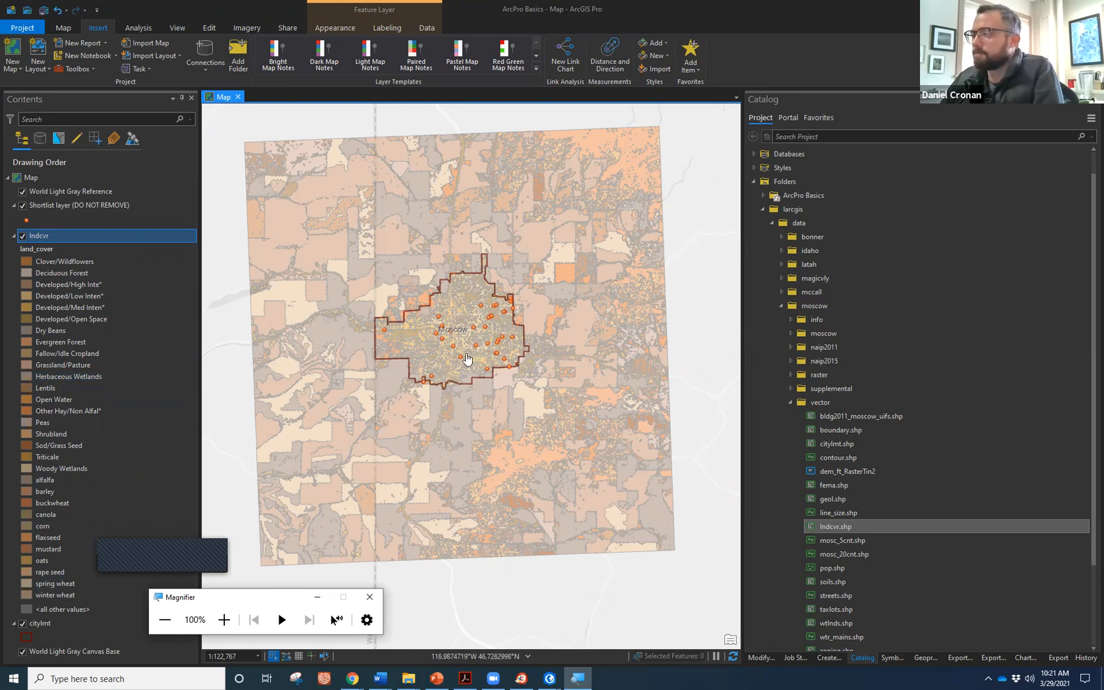
{"action": "scroll", "coordinate": [467, 359], "scroll_direction": "up", "scroll_amount": 3}
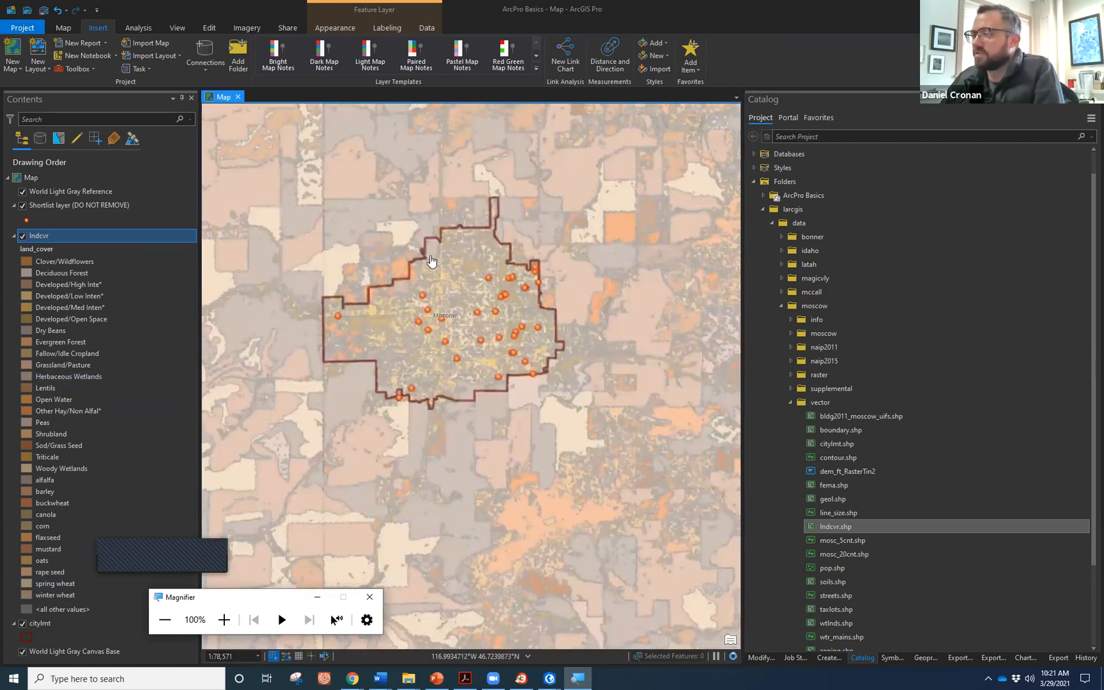
{"action": "key", "text": "comma"}
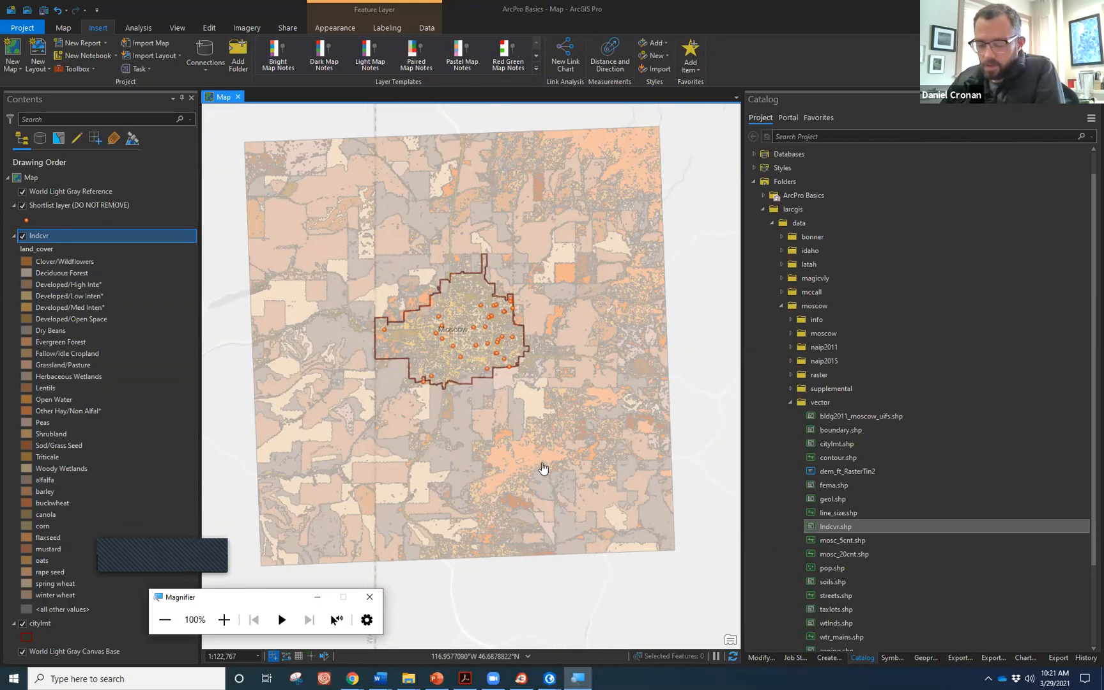
{"action": "left_click_drag", "start_coordinate": [531, 402], "coordinate": [558, 440]}
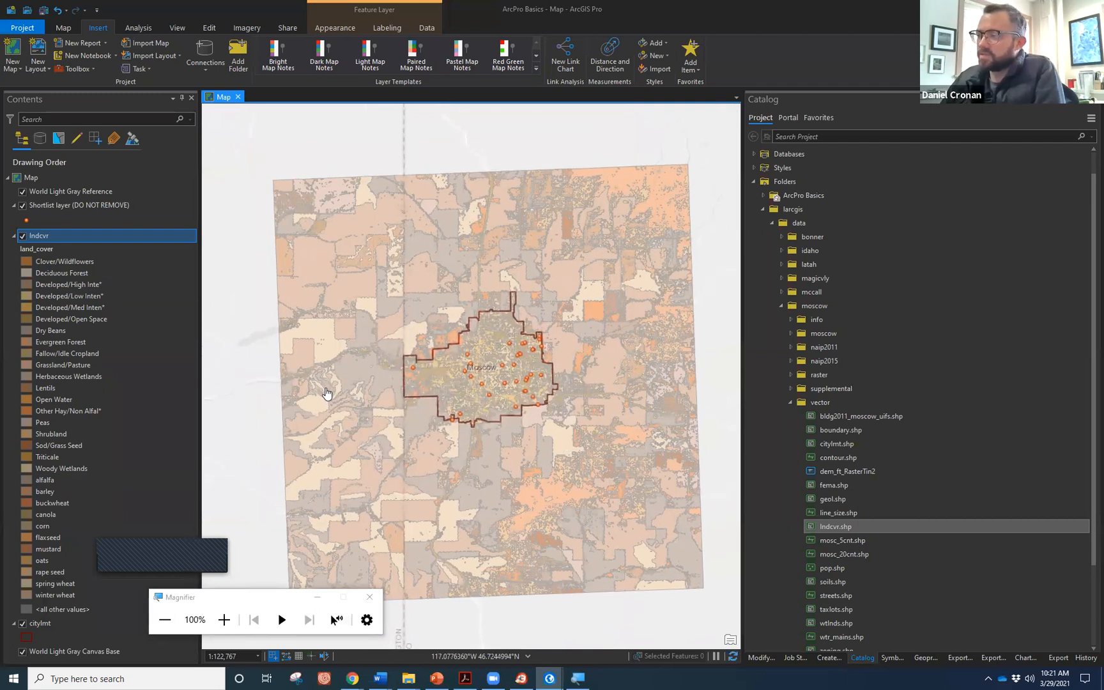
{"action": "scroll", "coordinate": [422, 319], "scroll_direction": "up", "scroll_amount": 2}
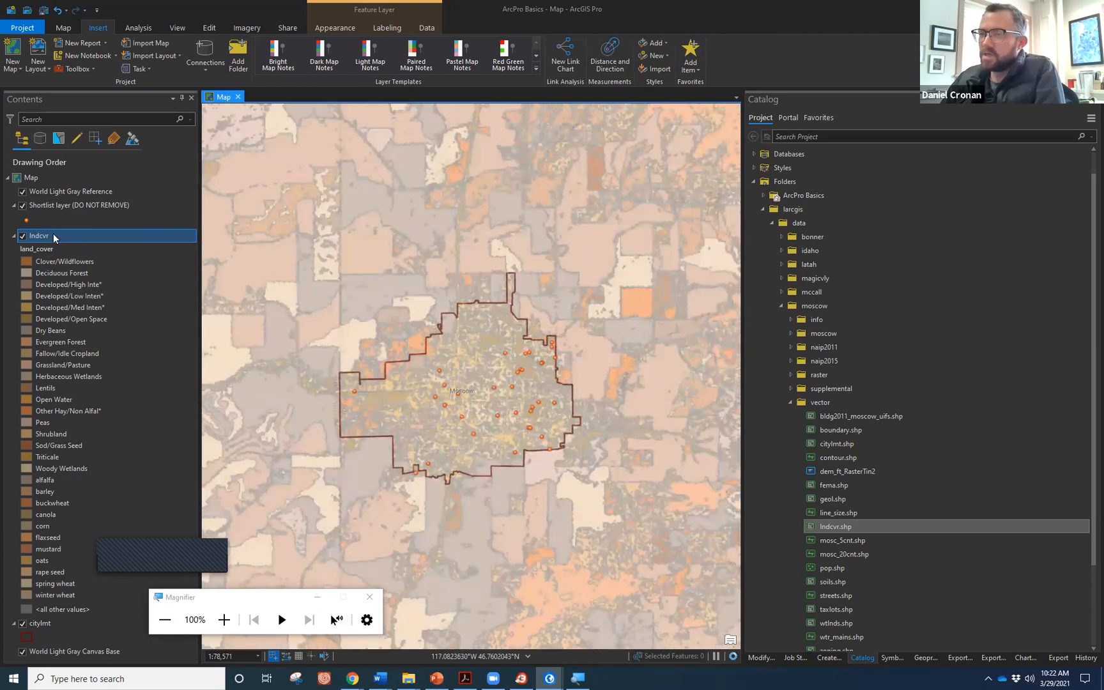
Apply the Purple Blues colour scheme to lndcvr's land_cover categories in Symbology, then return to Catalog.
{"action": "right_click", "coordinate": [53, 236]}
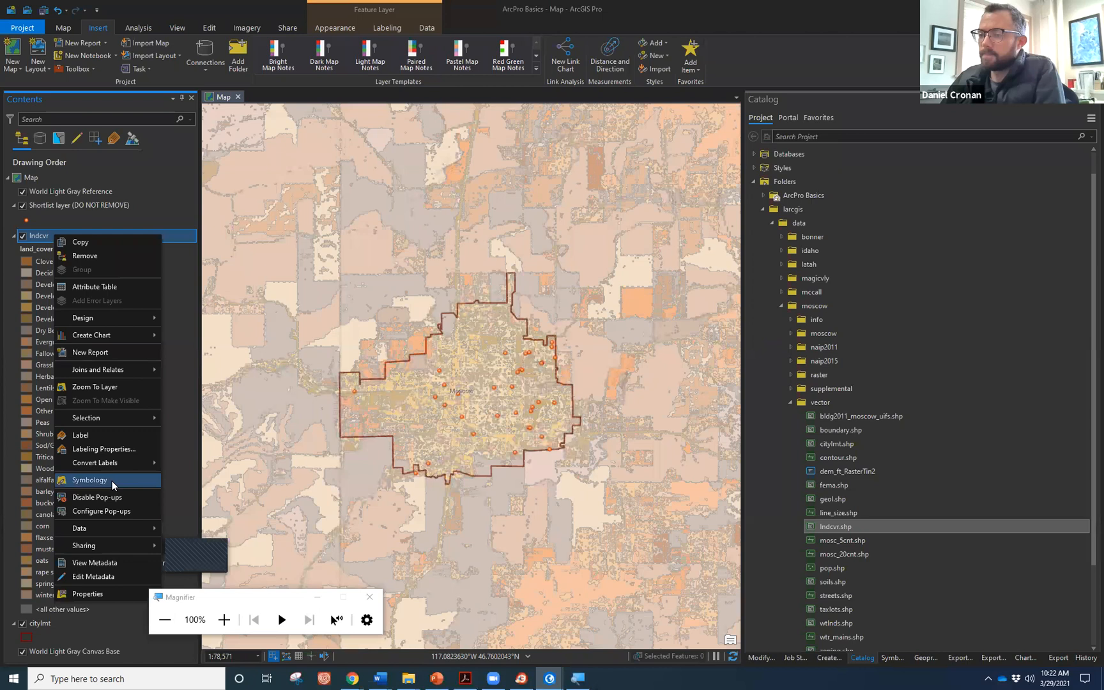
{"action": "left_click", "coordinate": [112, 480]}
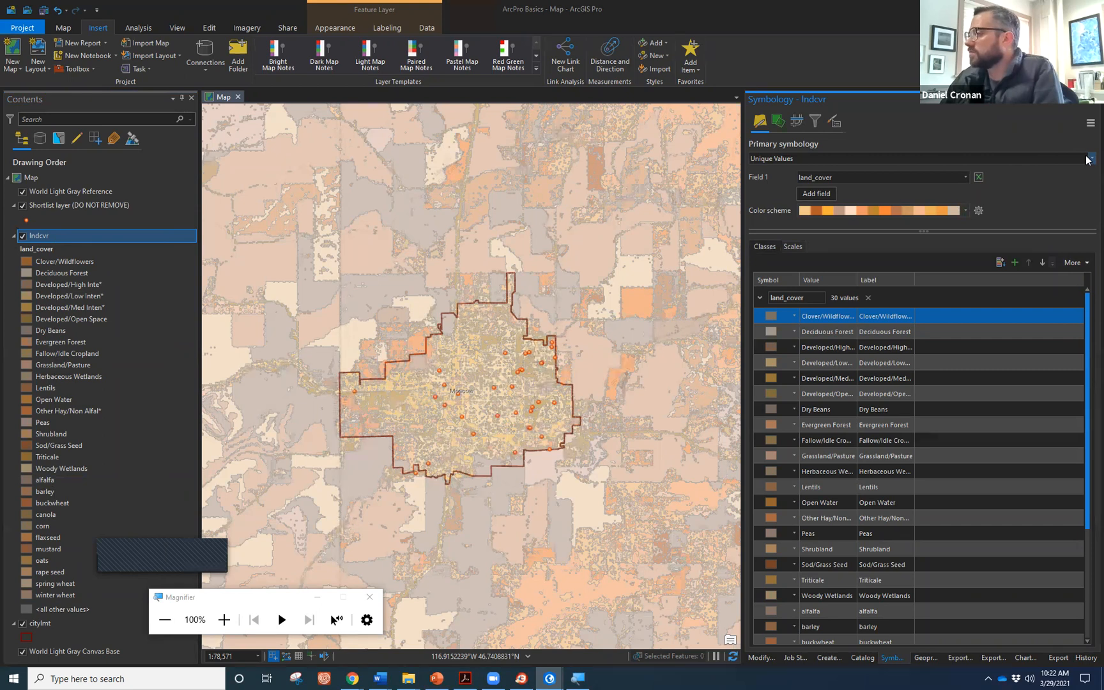
{"action": "left_click", "coordinate": [966, 210]}
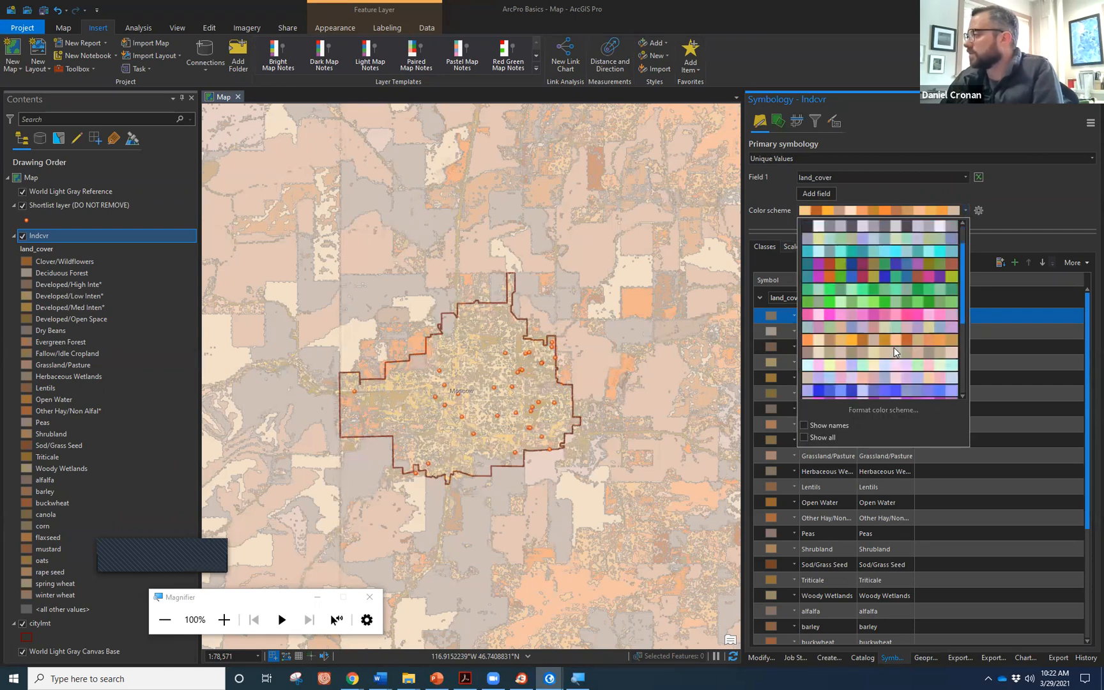
{"action": "scroll", "coordinate": [894, 357], "scroll_direction": "down", "scroll_amount": 1}
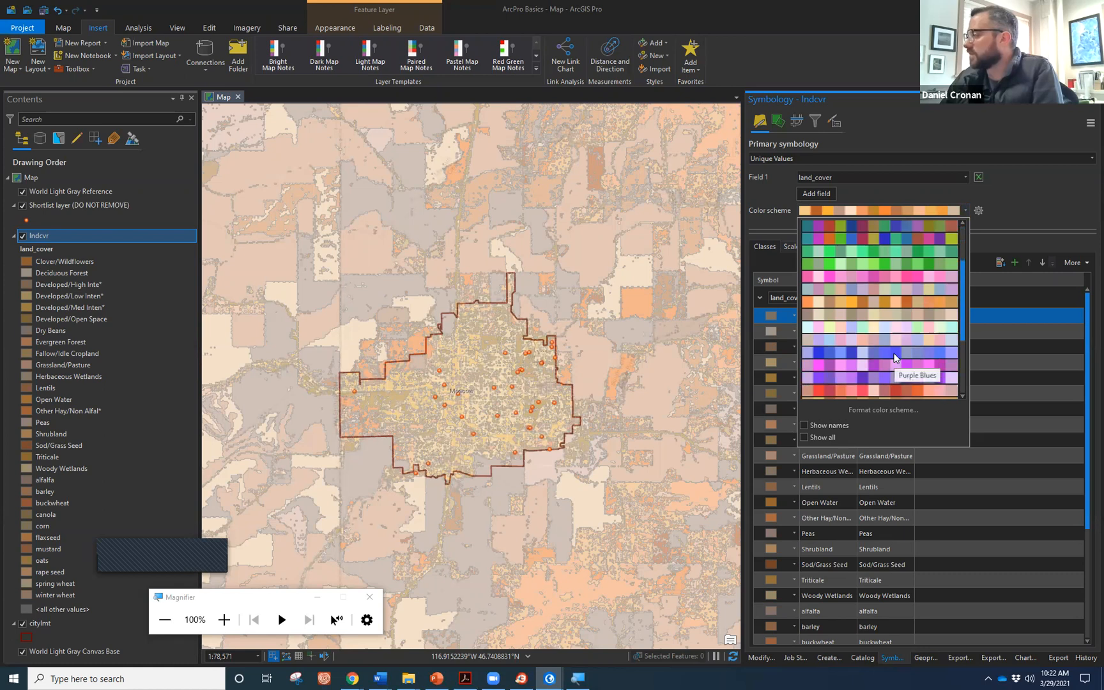
{"action": "left_click", "coordinate": [894, 356]}
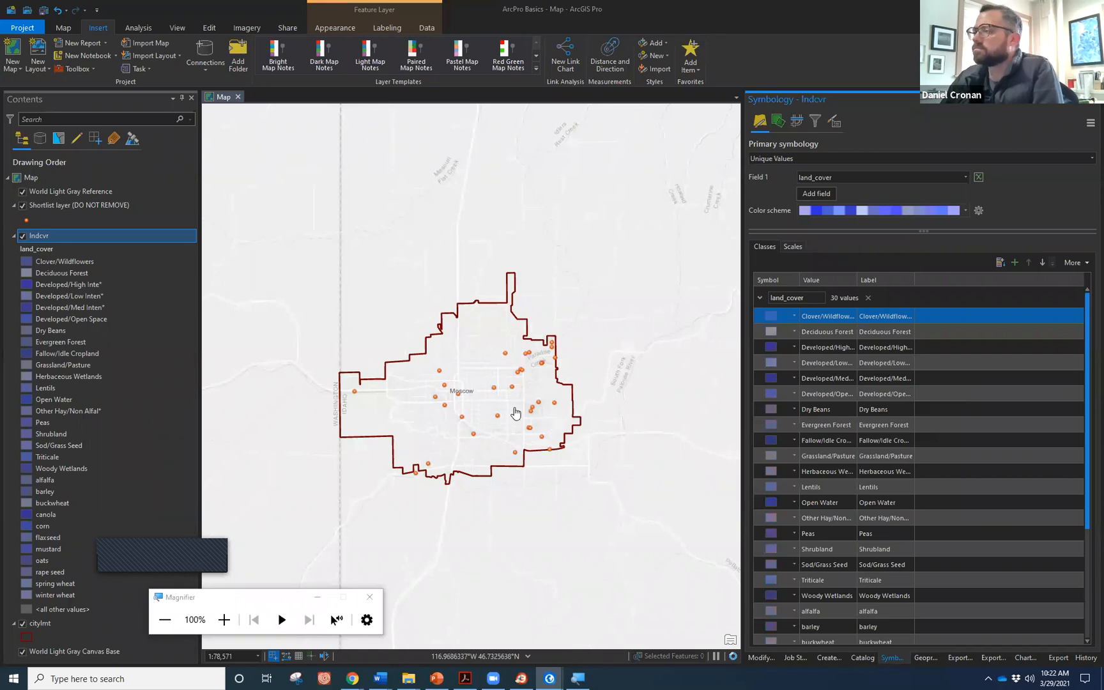
{"action": "scroll", "coordinate": [447, 402], "scroll_direction": "up", "scroll_amount": 2}
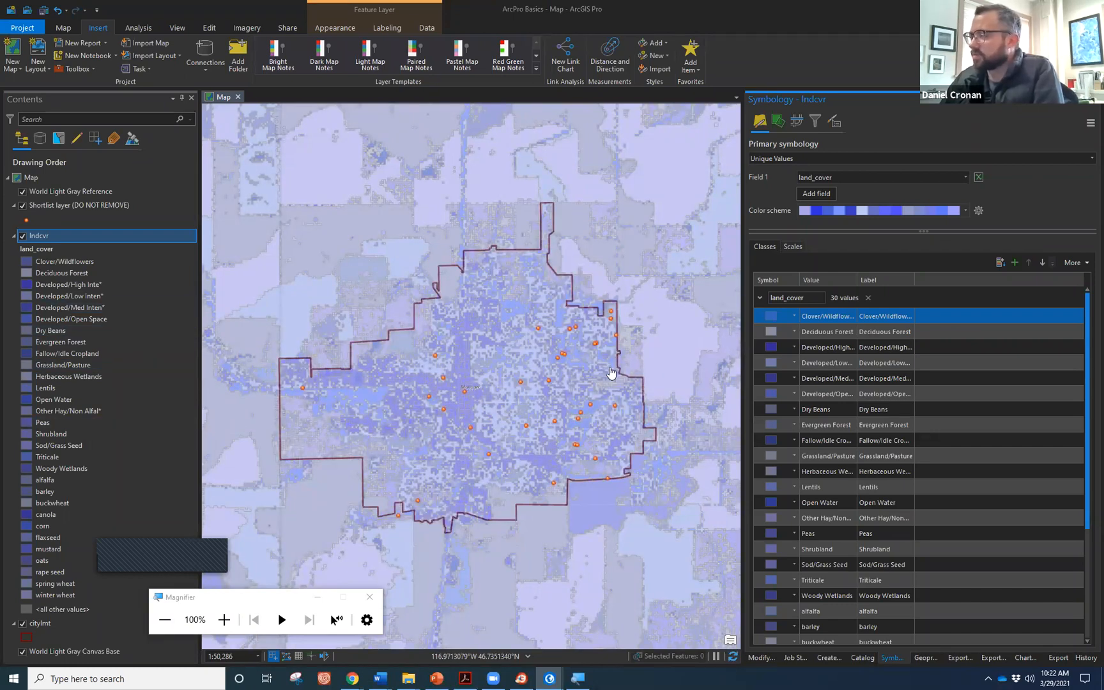
{"action": "scroll", "coordinate": [611, 373], "scroll_direction": "down", "scroll_amount": 4}
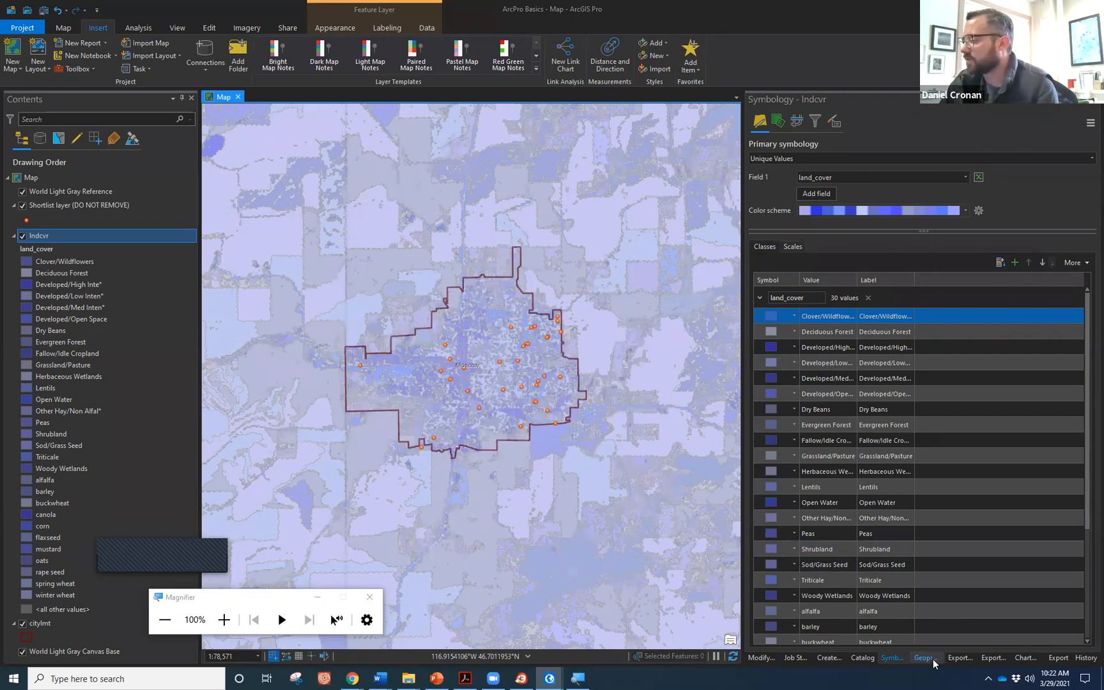
{"action": "left_click", "coordinate": [862, 658]}
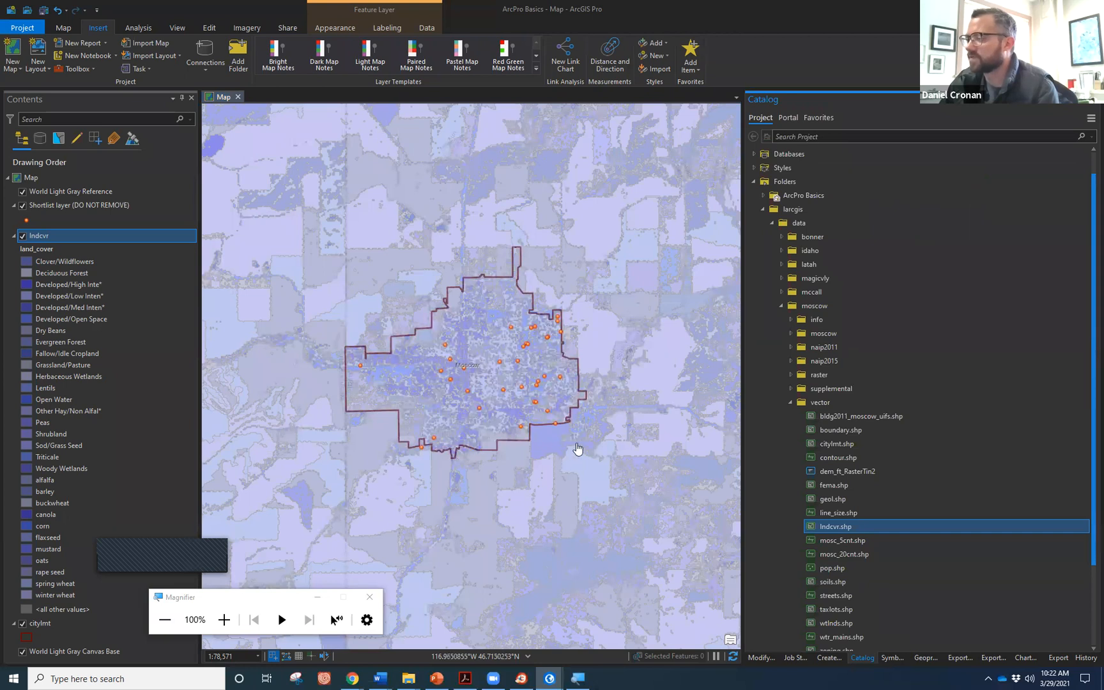
Open the lndcvr attribute table, scroll its 27,956 records, and shrink it to enlarge the map.
{"action": "left_click_drag", "start_coordinate": [525, 401], "coordinate": [525, 433]}
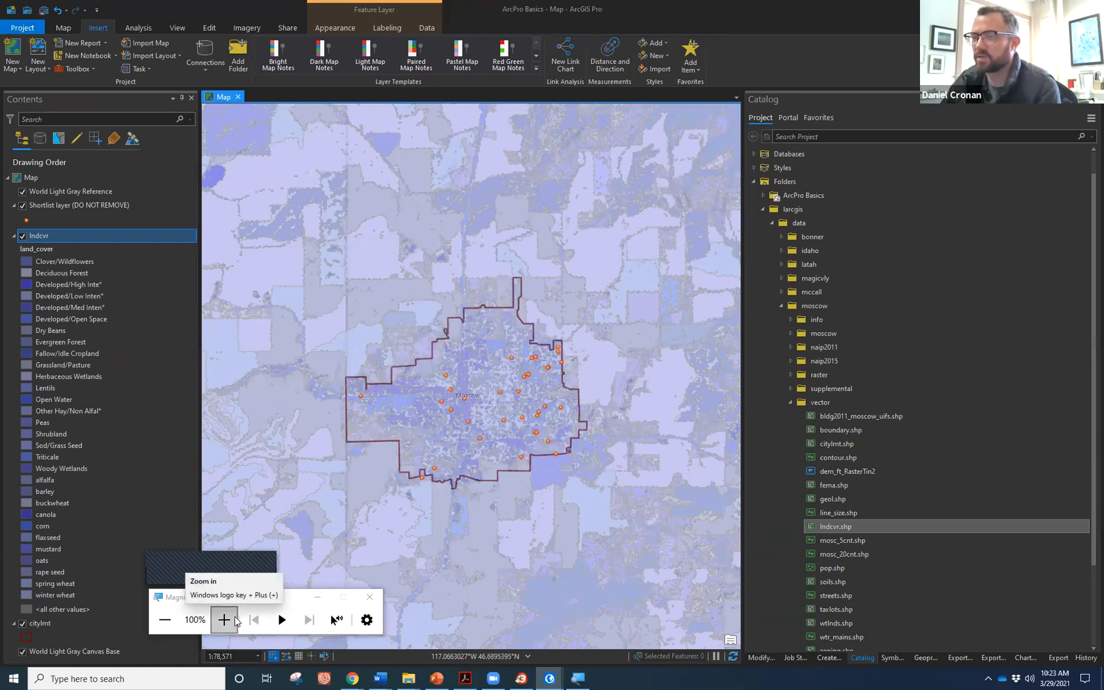
{"action": "left_click", "coordinate": [158, 411]}
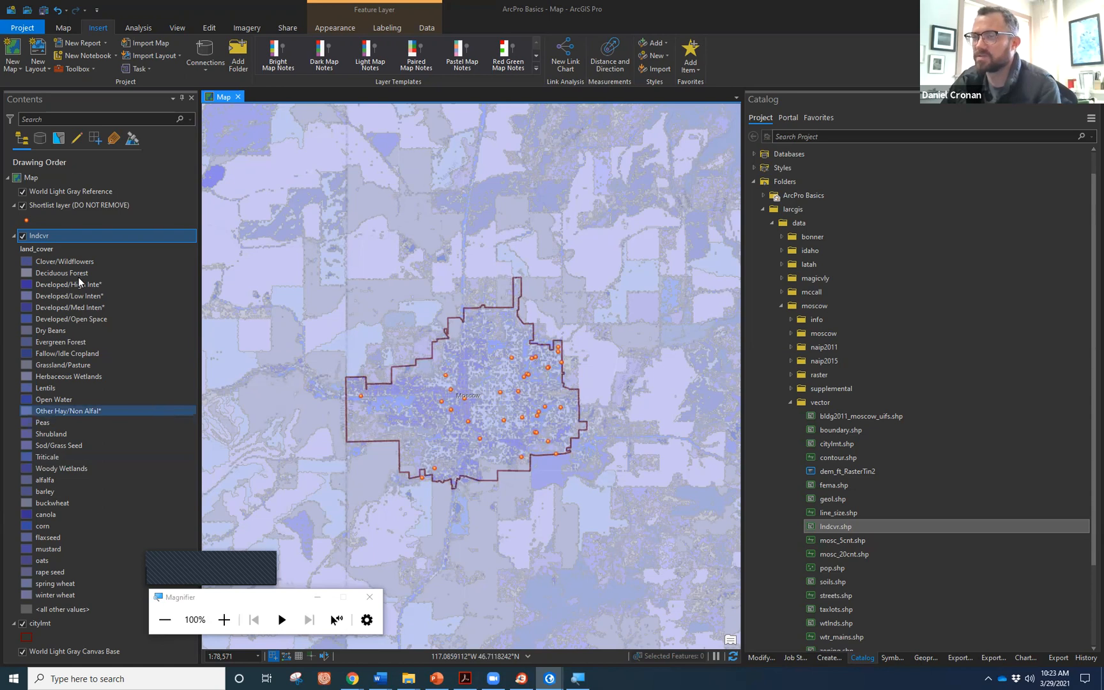
{"action": "right_click", "coordinate": [74, 235]}
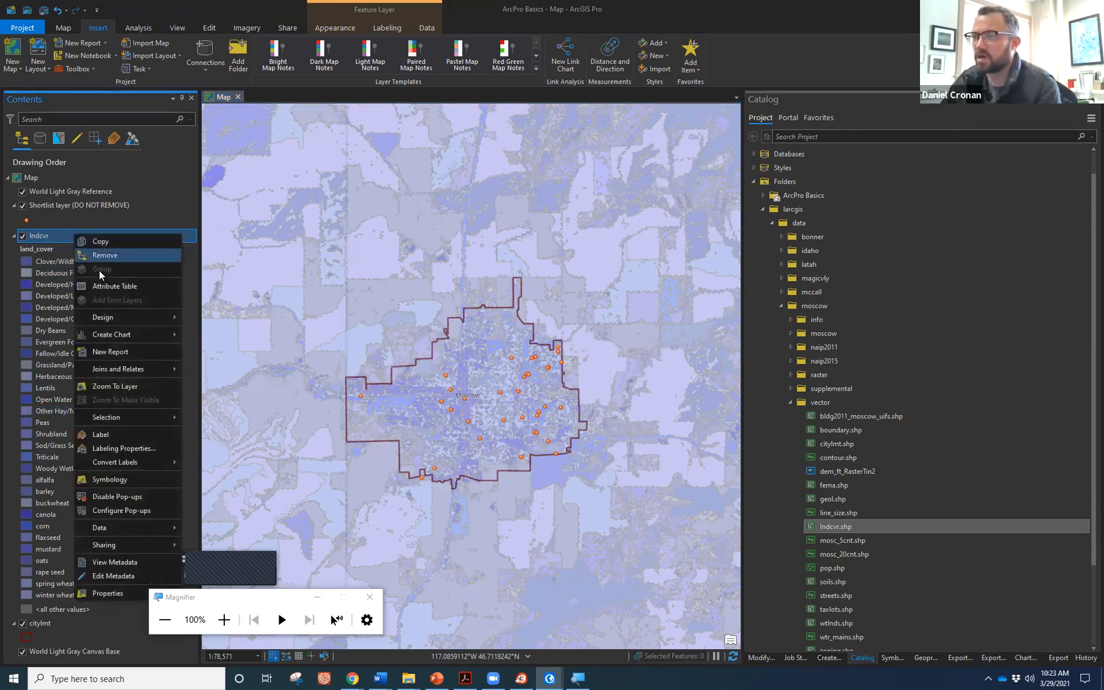
{"action": "left_click", "coordinate": [108, 287]}
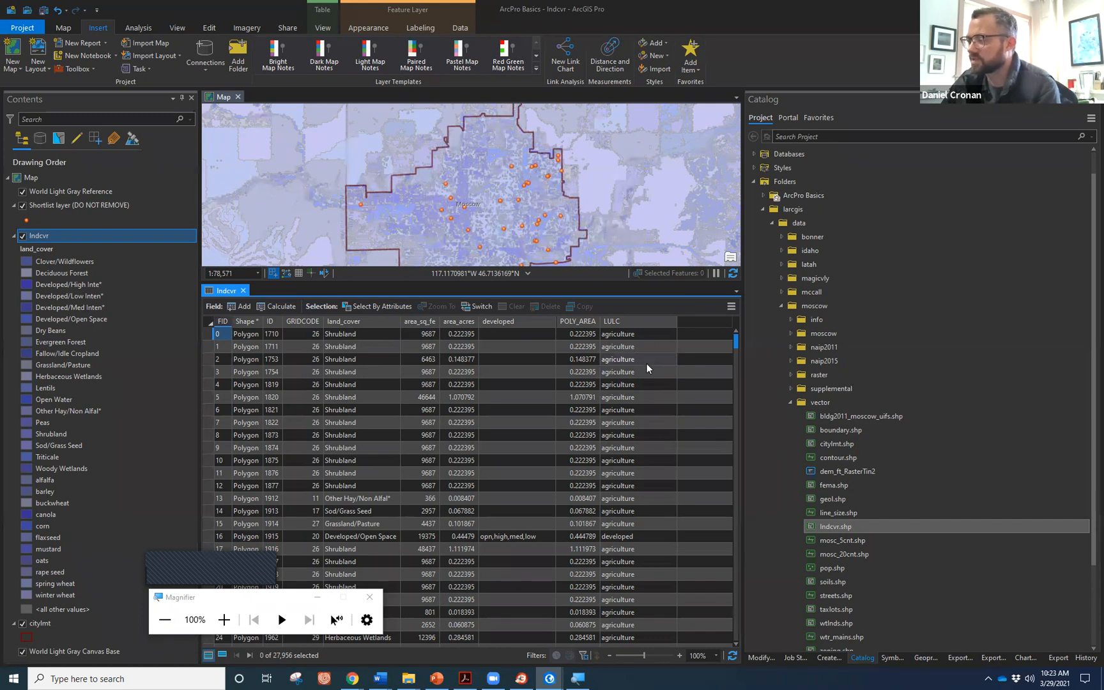
{"action": "scroll", "coordinate": [647, 365], "scroll_direction": "down", "scroll_amount": 4}
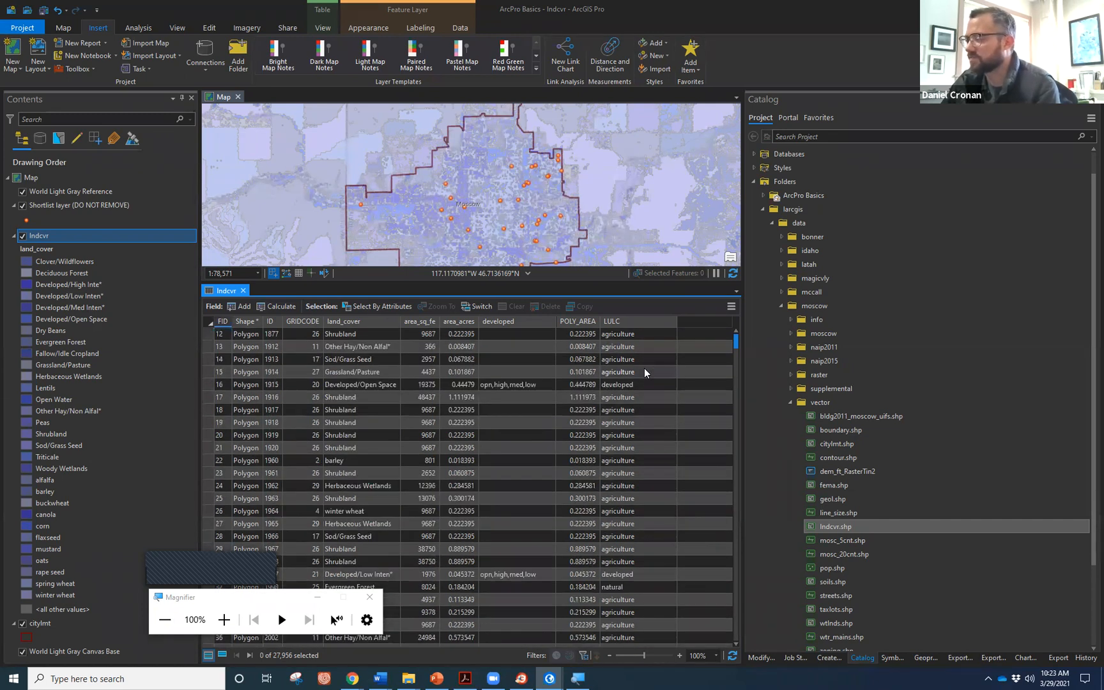
{"action": "scroll", "coordinate": [644, 373], "scroll_direction": "down", "scroll_amount": 1}
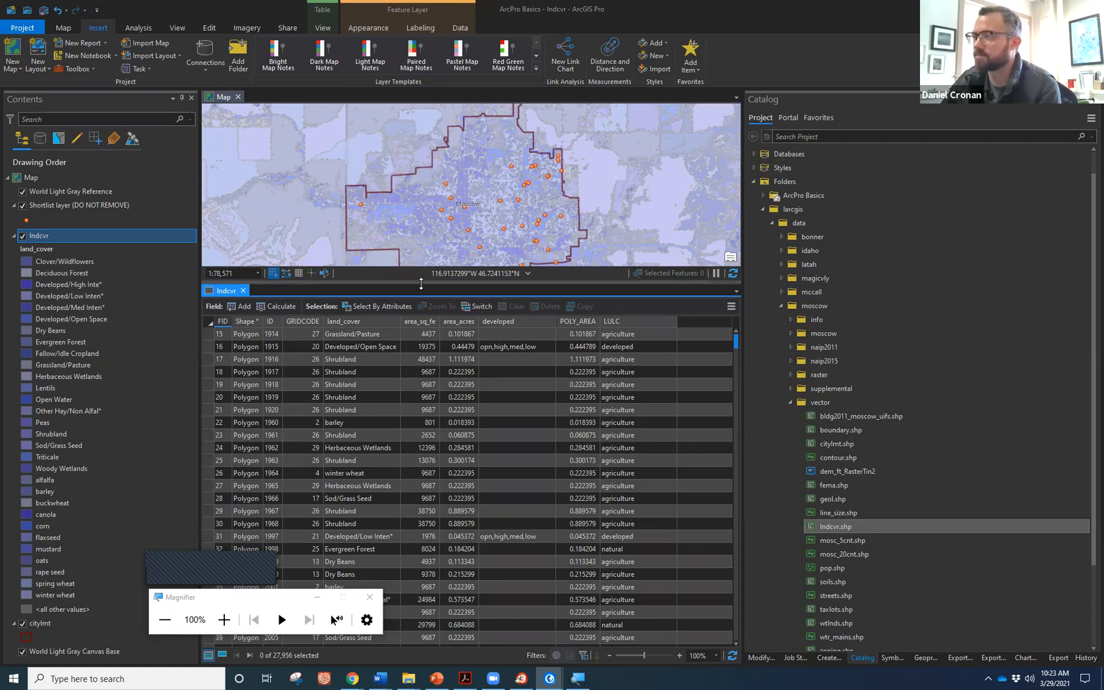
{"action": "left_click_drag", "start_coordinate": [428, 492], "coordinate": [431, 508]}
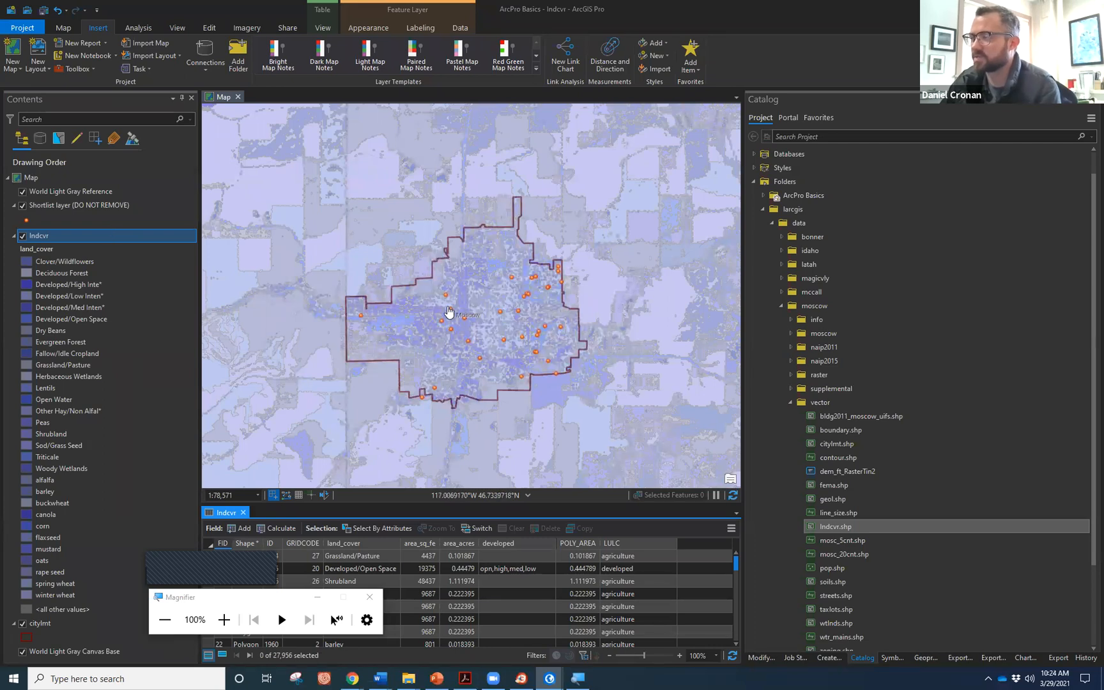
{"action": "scroll", "coordinate": [451, 313], "scroll_direction": "up", "scroll_amount": 2}
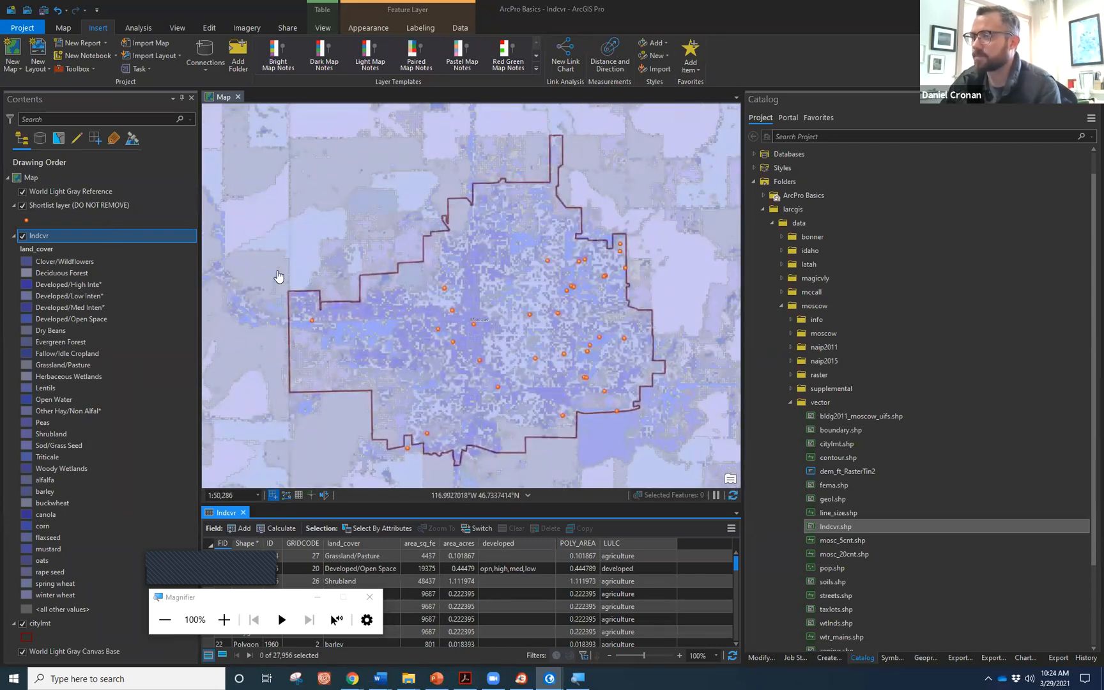
{"action": "right_click", "coordinate": [87, 235]}
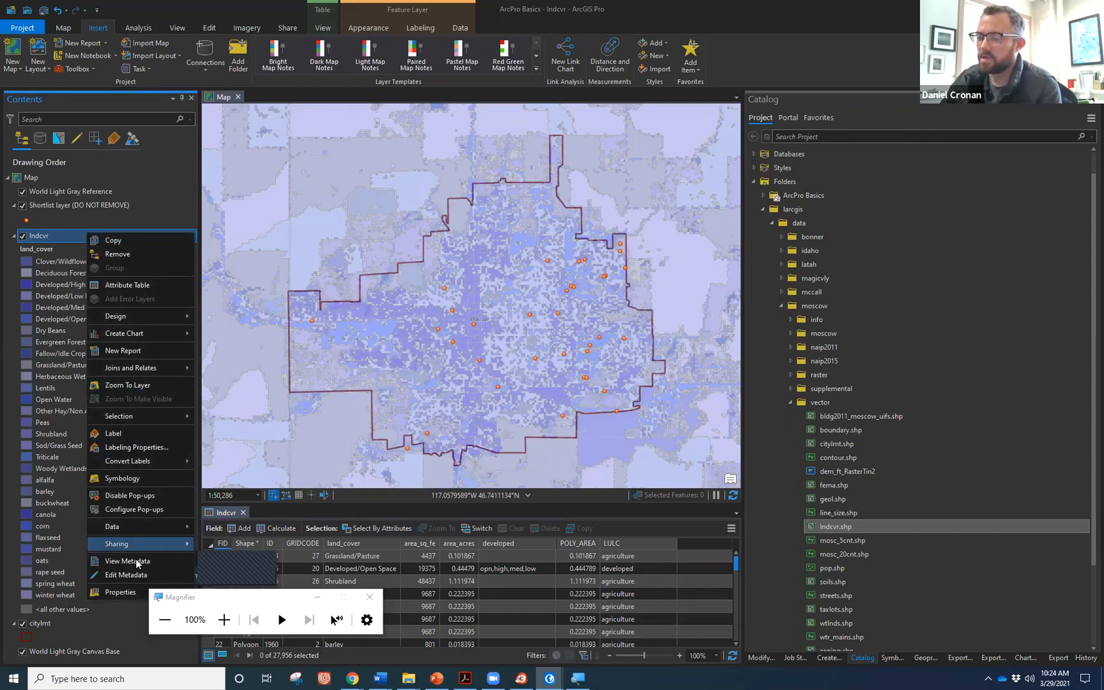
Enter 'Landcover Moscow' as the layer name on the General page of Layer Properties.
{"action": "left_click", "coordinate": [120, 592]}
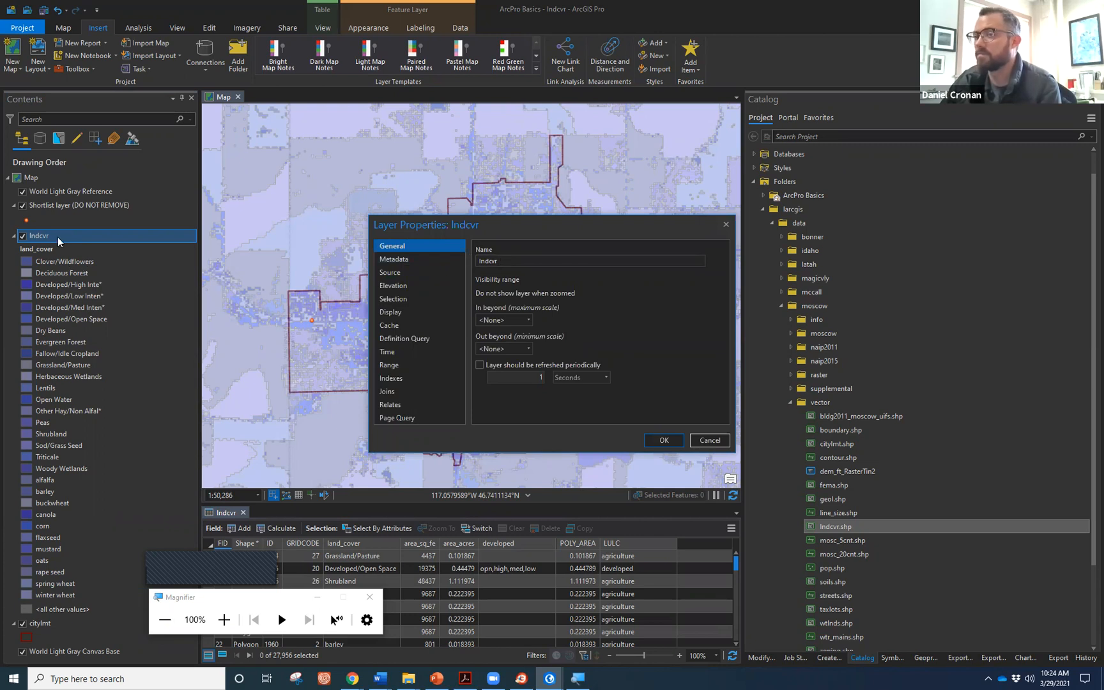
{"action": "double_click", "coordinate": [500, 260]}
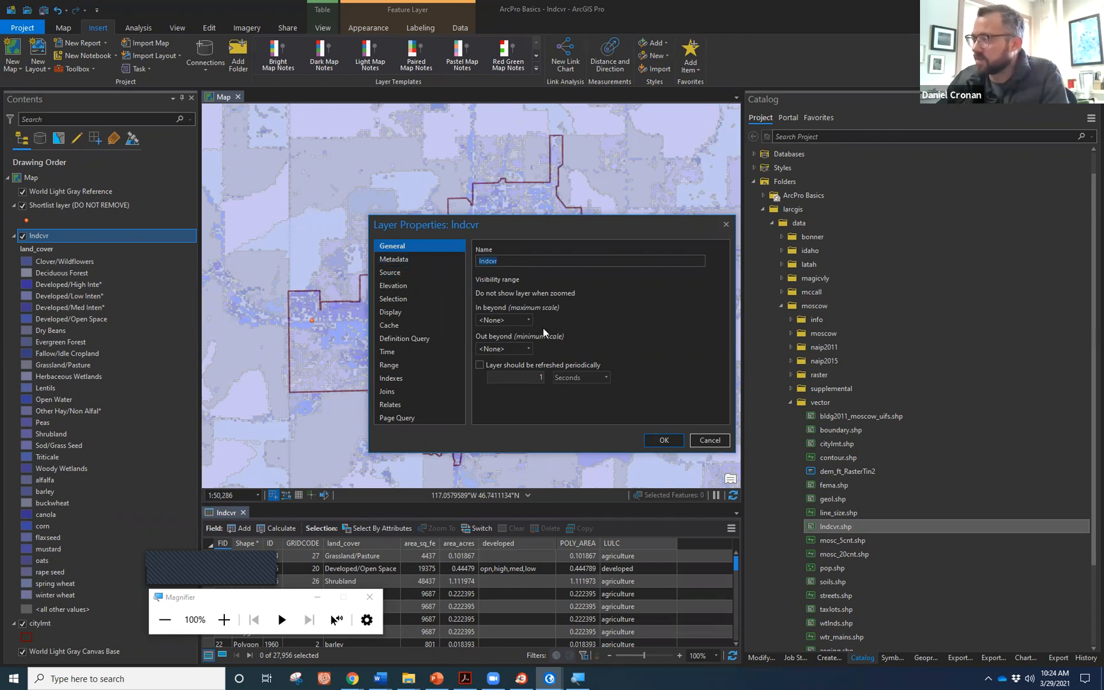
{"action": "type", "text": "La"}
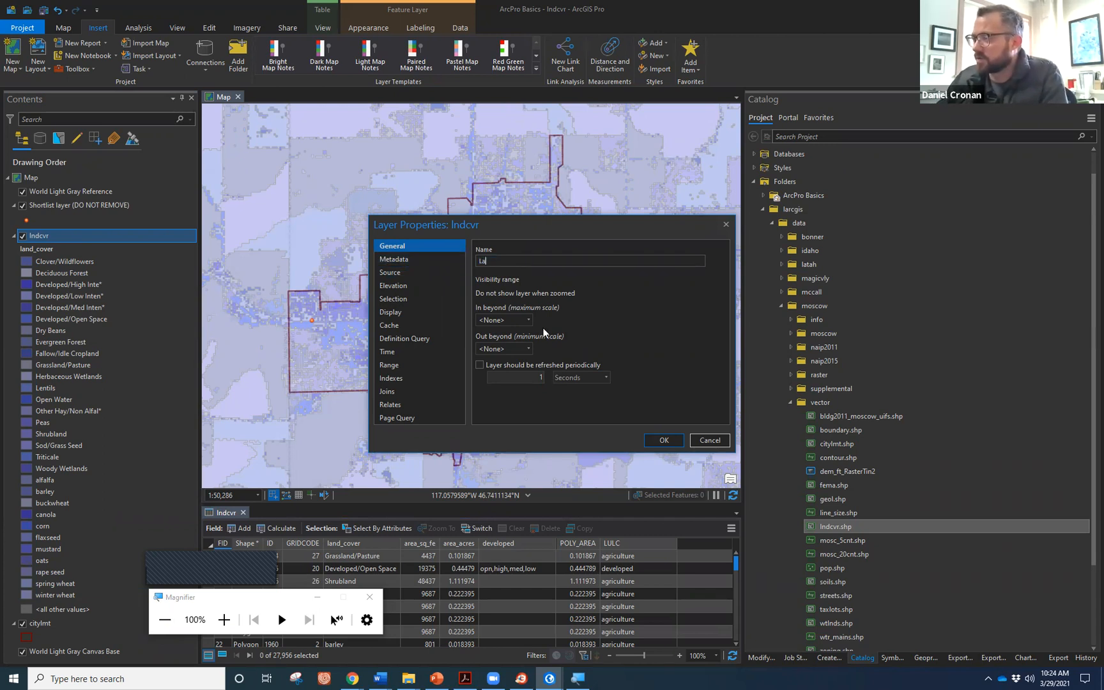
{"action": "type", "text": "nd cov"}
{"action": "key", "text": "BackSpace"}
{"action": "key", "text": "BackSpace"}
{"action": "key", "text": "BackSpace"}
{"action": "key", "text": "BackSpace"}
{"action": "type", "text": "cover Moscow"}
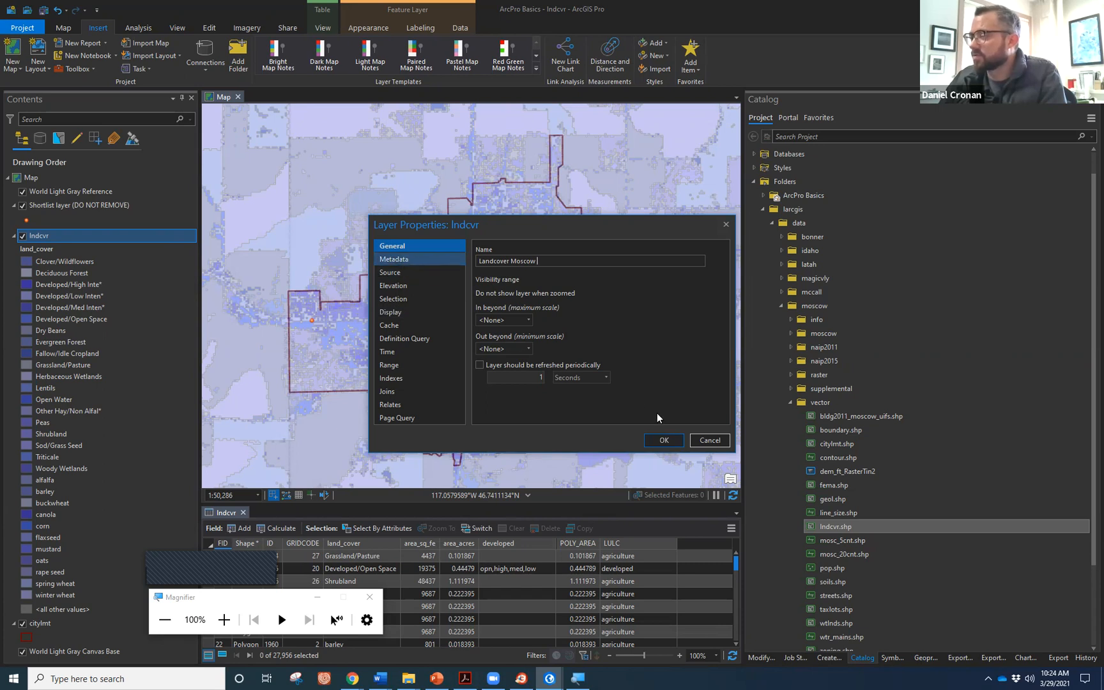
{"action": "left_click", "coordinate": [416, 259]}
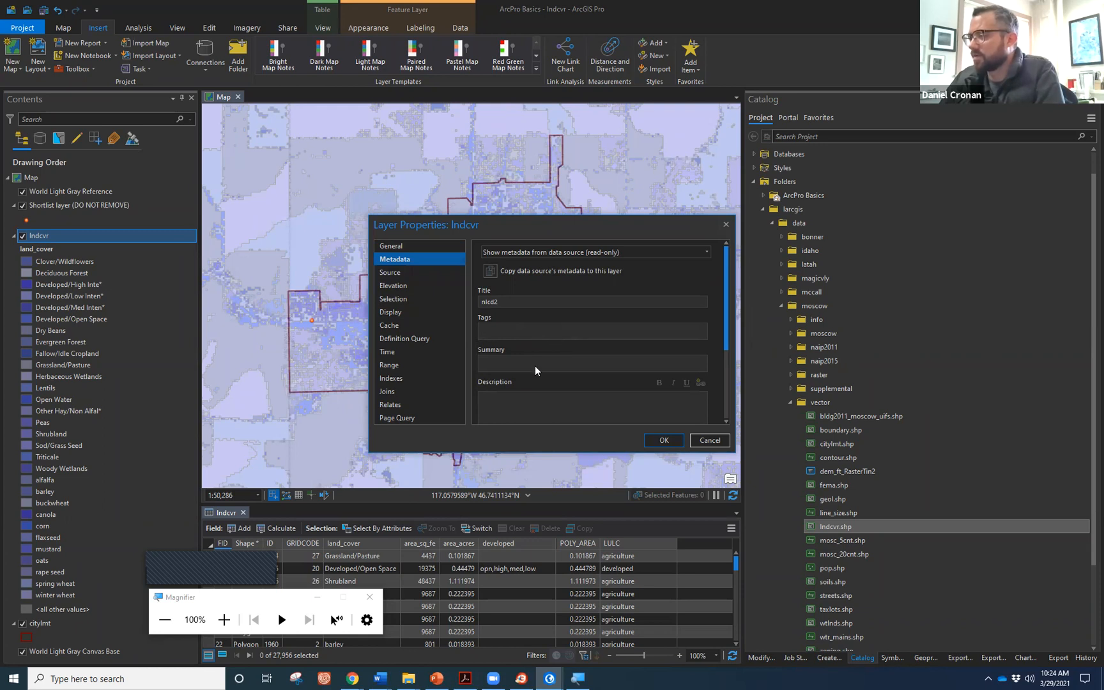
Review the shapefile's Source details, including M values and vertical units.
{"action": "left_click", "coordinate": [398, 269]}
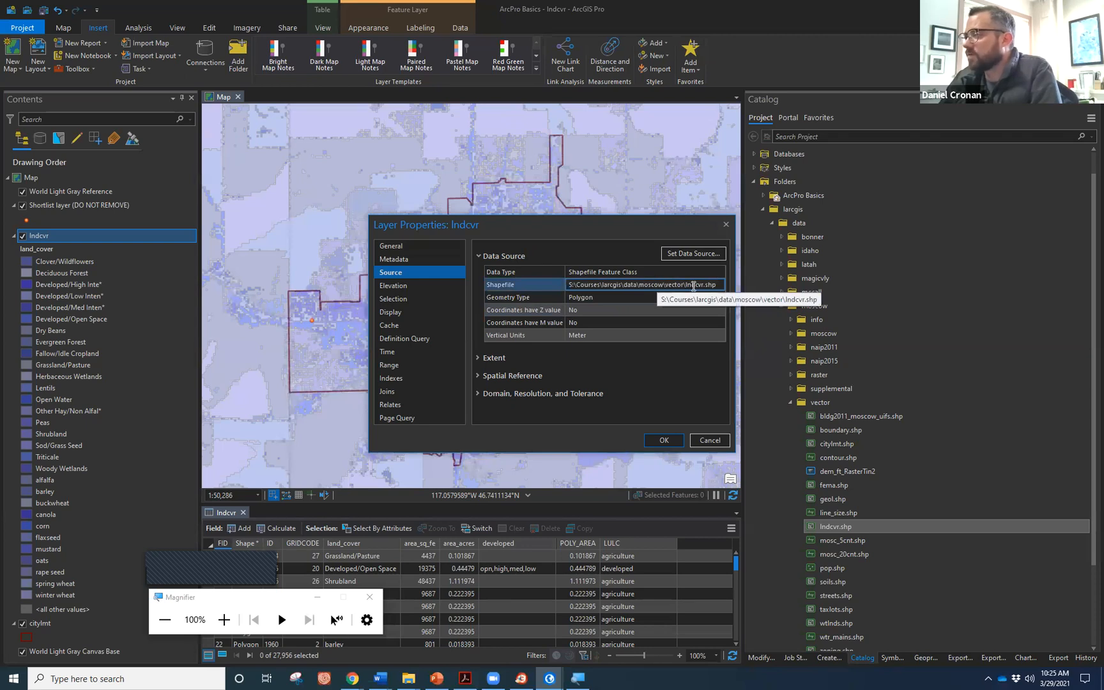
{"action": "left_click", "coordinate": [601, 327]}
{"action": "left_click", "coordinate": [602, 331]}
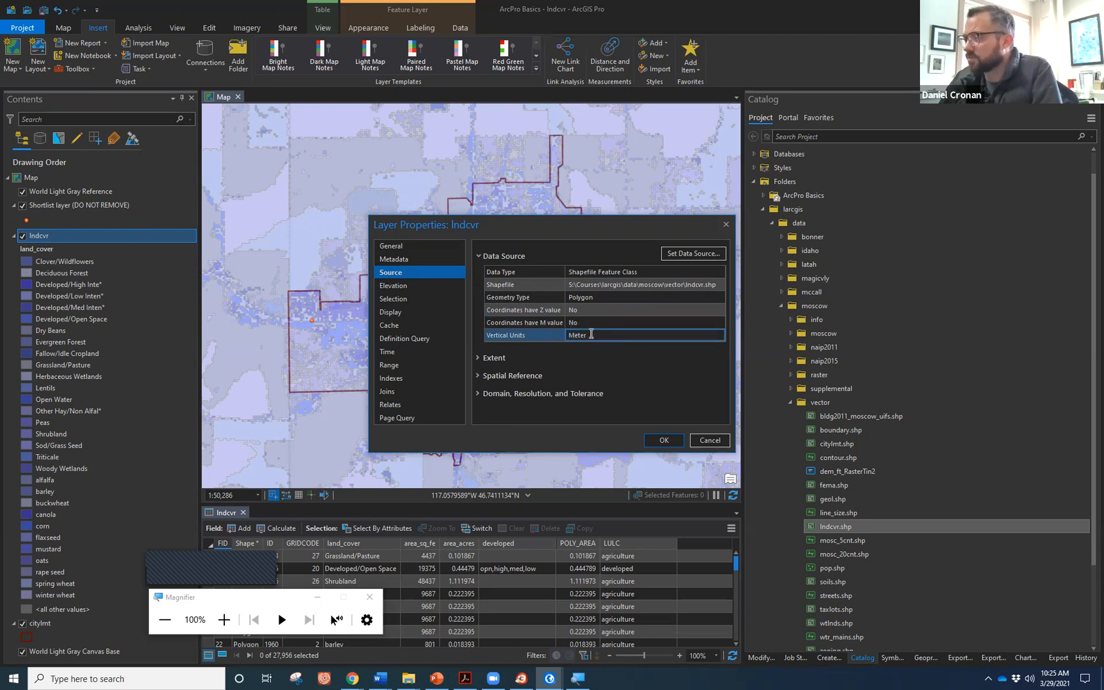
Compare the extent's Left, Top and Bottom coordinates in meters, then expand Spatial Reference.
{"action": "left_click", "coordinate": [480, 356]}
{"action": "scroll", "coordinate": [525, 345], "scroll_direction": "down", "scroll_amount": 1}
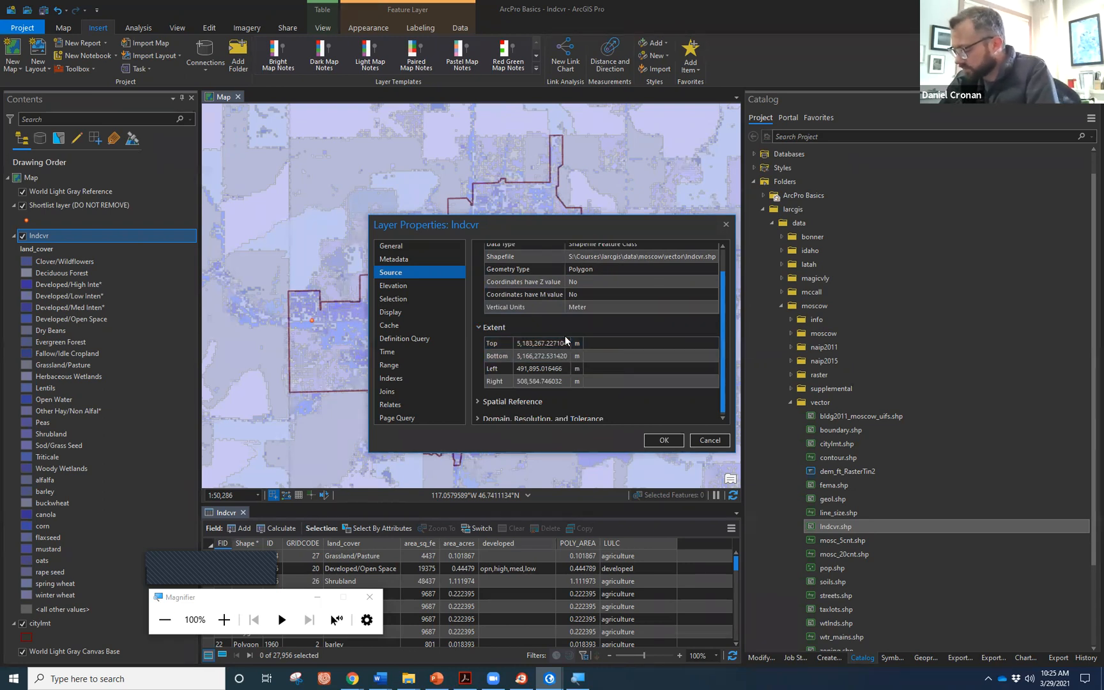
{"action": "left_click", "coordinate": [664, 367]}
{"action": "left_click", "coordinate": [594, 358]}
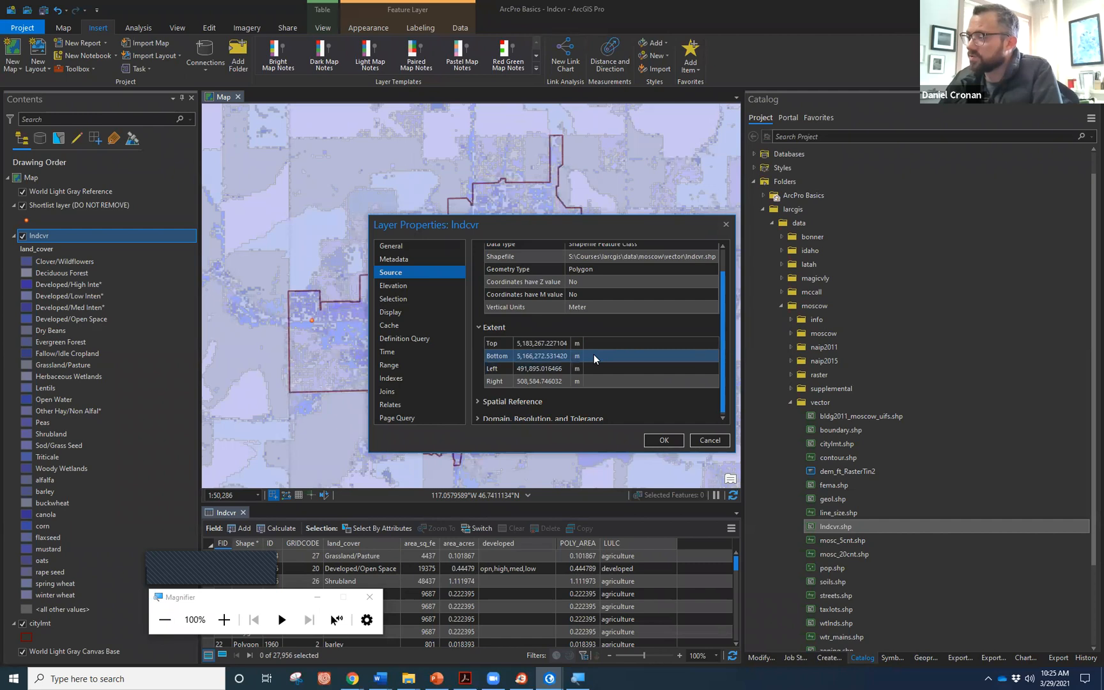
{"action": "left_click", "coordinate": [586, 344]}
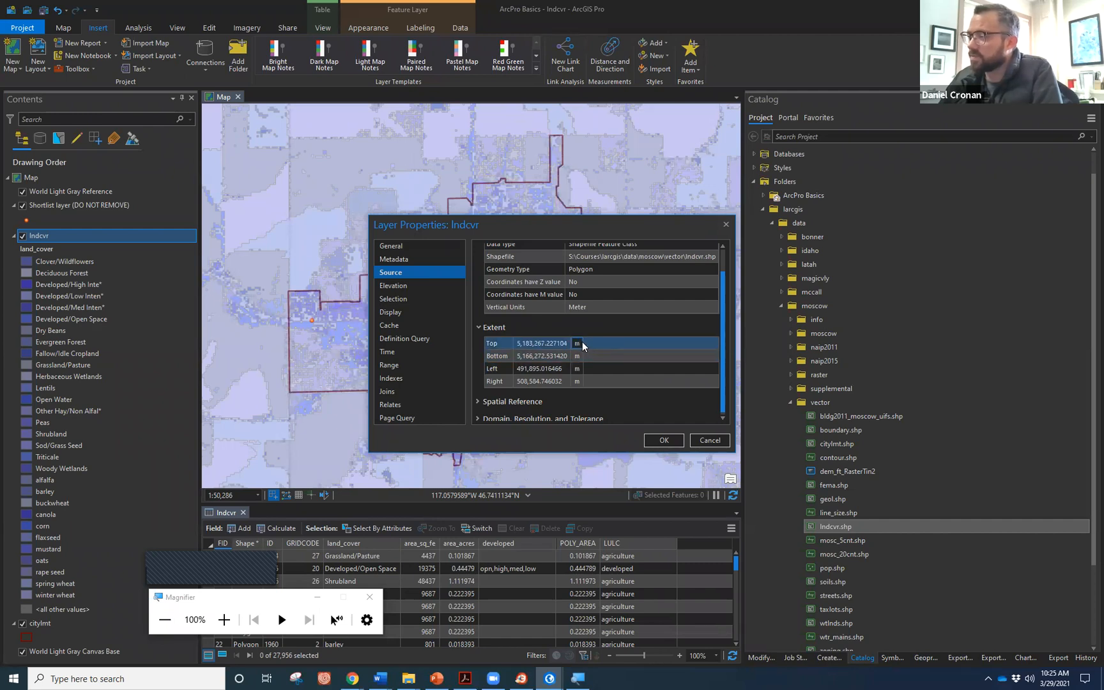
{"action": "left_click", "coordinate": [582, 356]}
{"action": "left_click", "coordinate": [583, 343]}
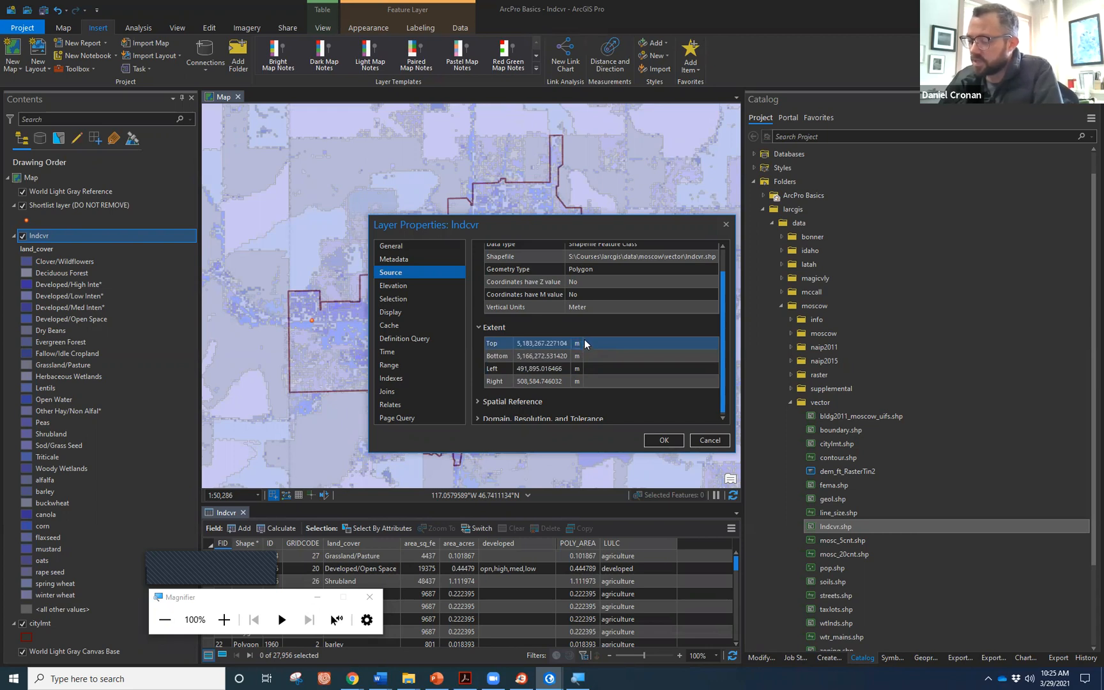
{"action": "left_click", "coordinate": [576, 356]}
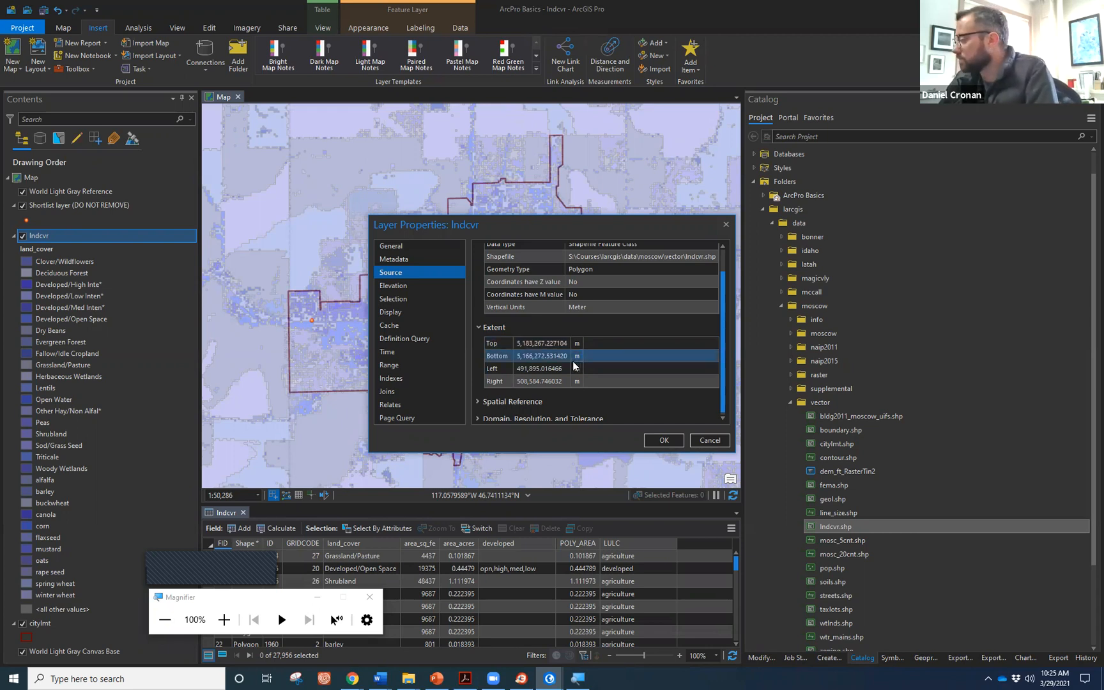
{"action": "left_click", "coordinate": [477, 401]}
{"action": "scroll", "coordinate": [501, 369], "scroll_direction": "down", "scroll_amount": 3}
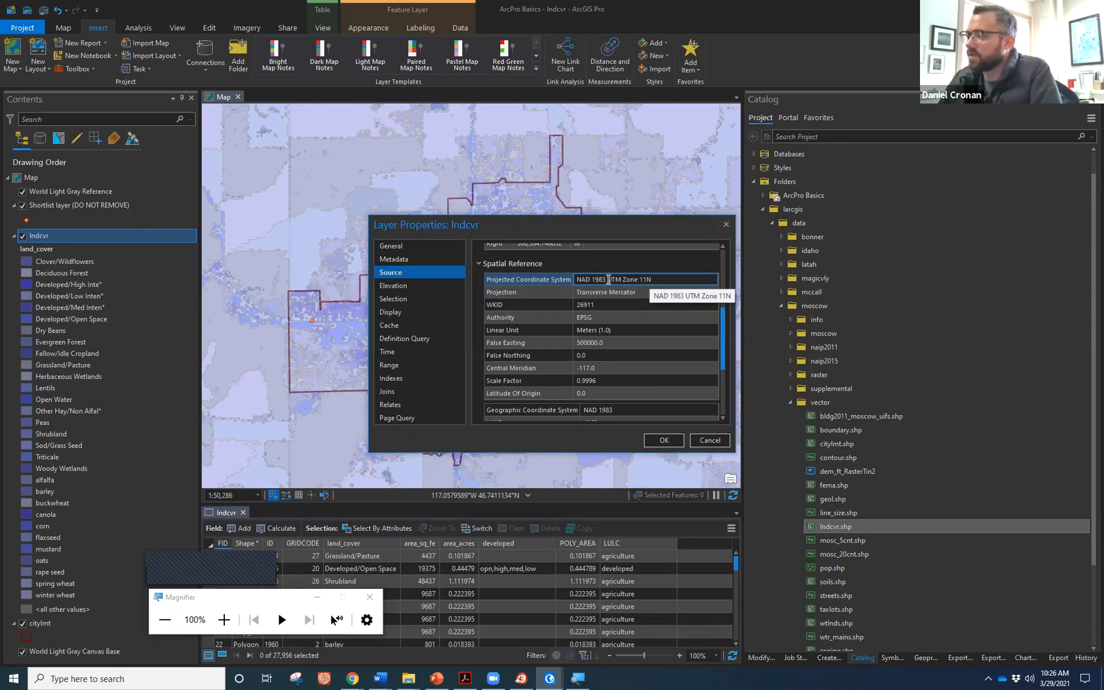
Confirm the NAD 1983 UTM Zone 11N spatial reference, then apply the Landcover Moscow name.
{"action": "key", "text": "Down"}
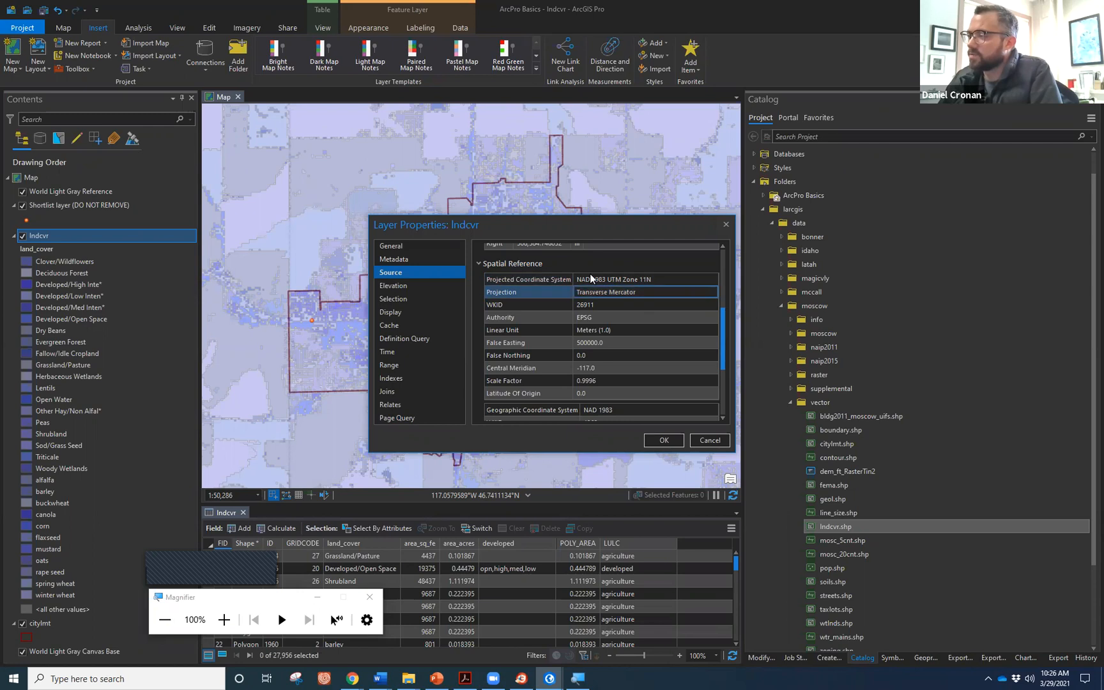
{"action": "key", "text": "Up"}
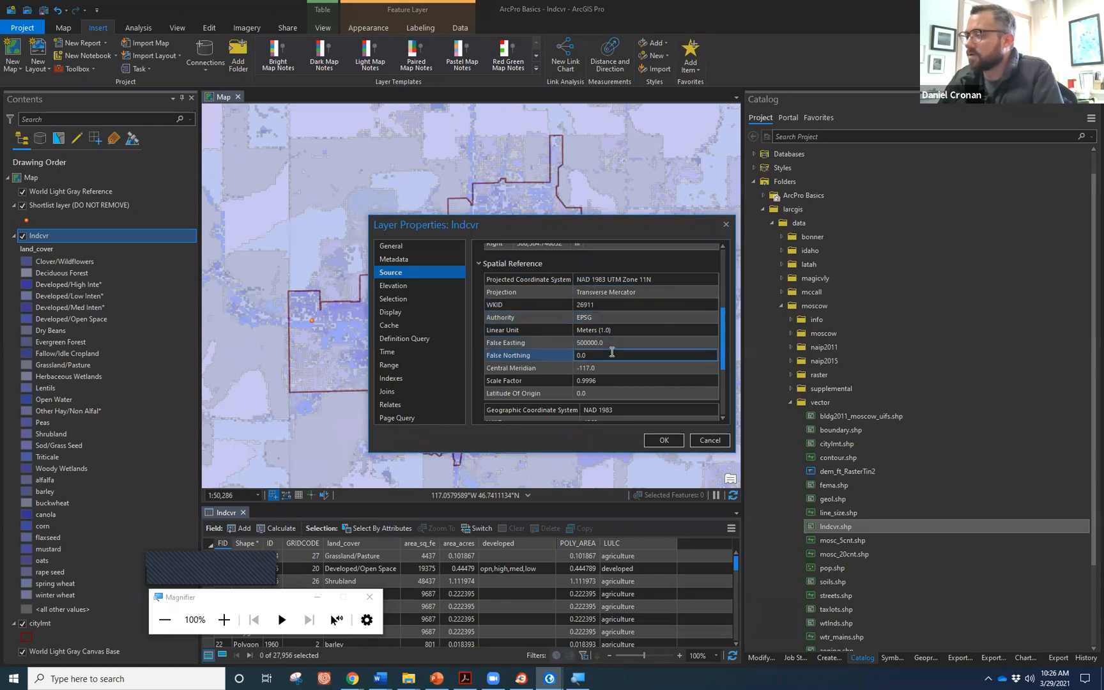
{"action": "left_click_drag", "start_coordinate": [722, 344], "coordinate": [729, 388]}
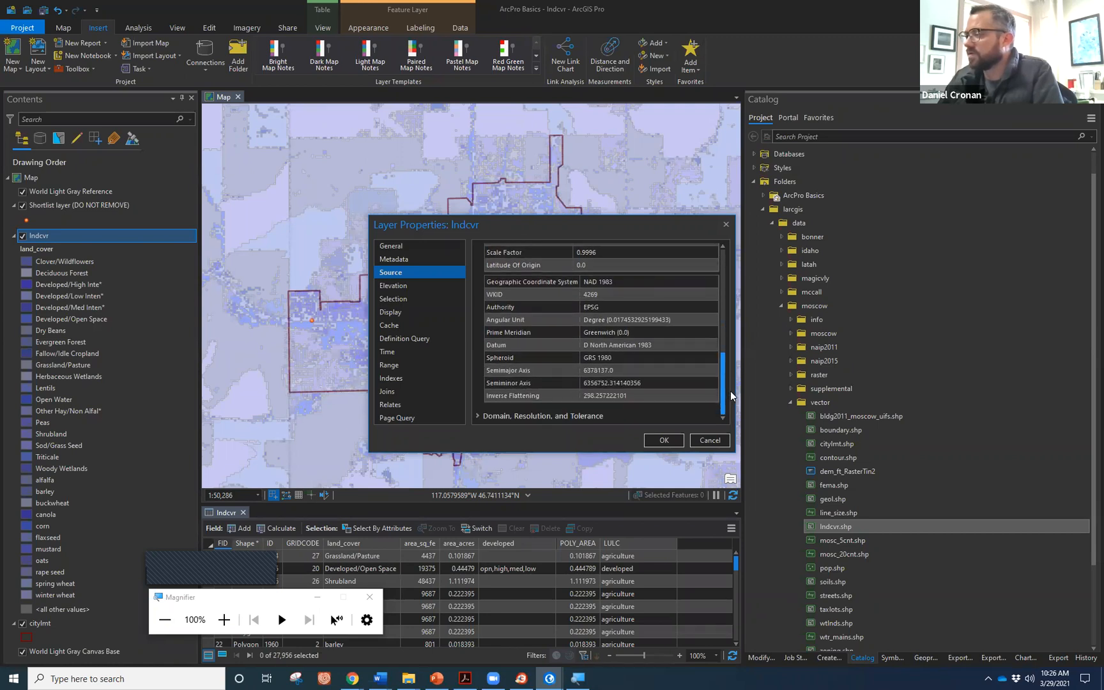
{"action": "left_click", "coordinate": [583, 319]}
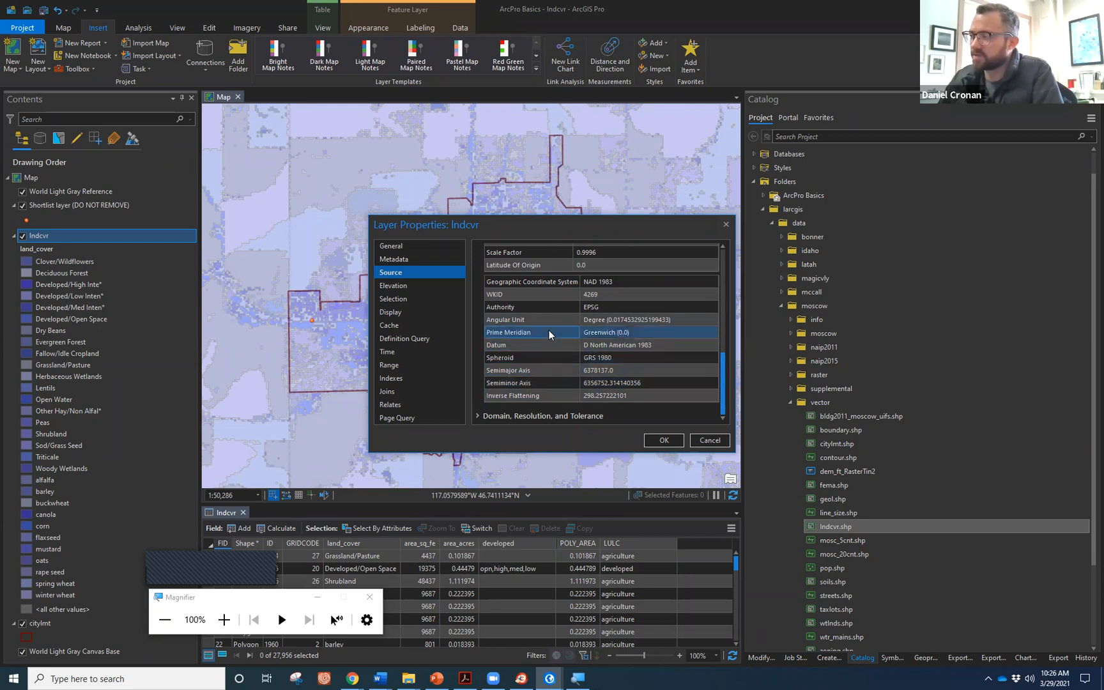
{"action": "left_click", "coordinate": [423, 249]}
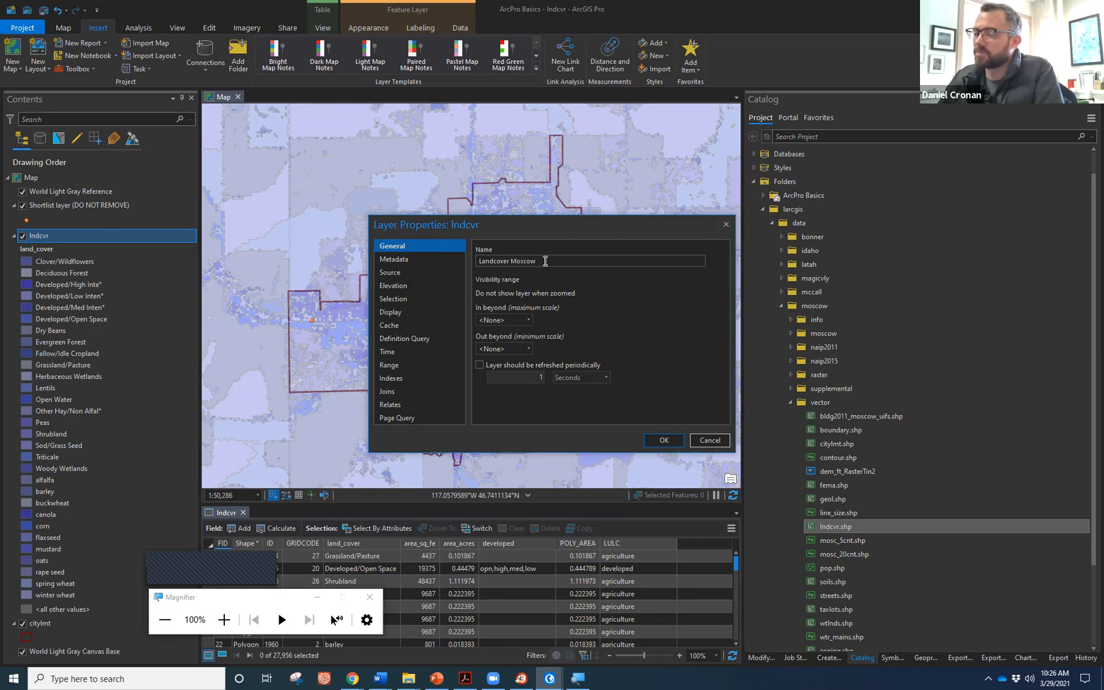
{"action": "left_click", "coordinate": [655, 440]}
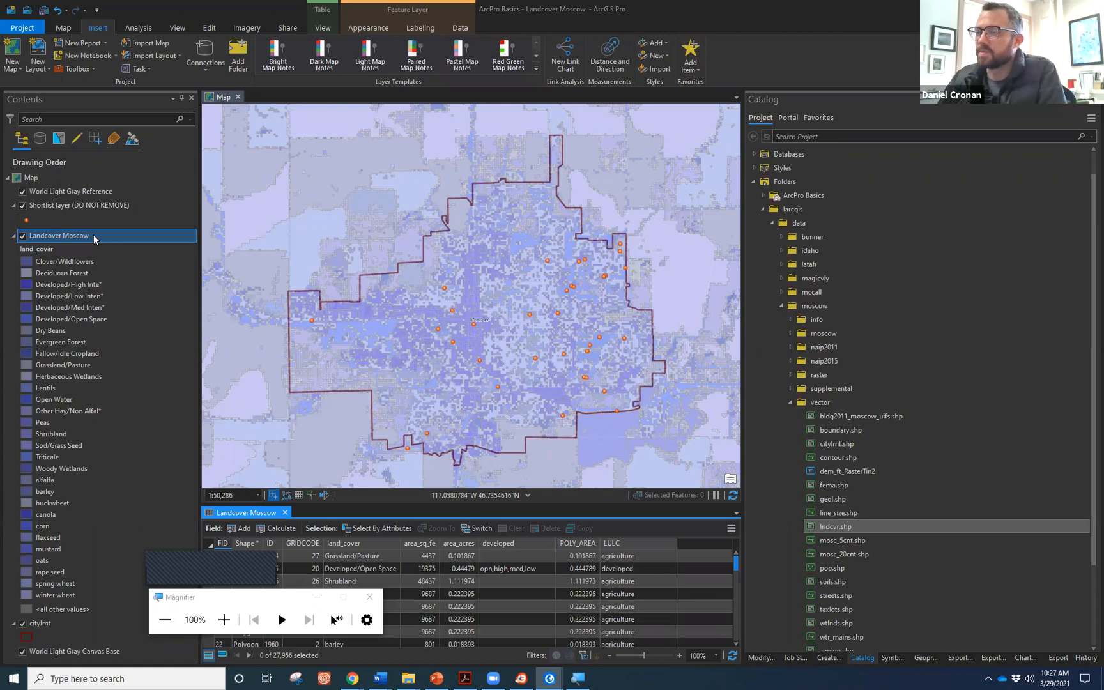
Select lndcvr.shp in the project Catalog and view its details.
{"action": "left_click", "coordinate": [834, 527]}
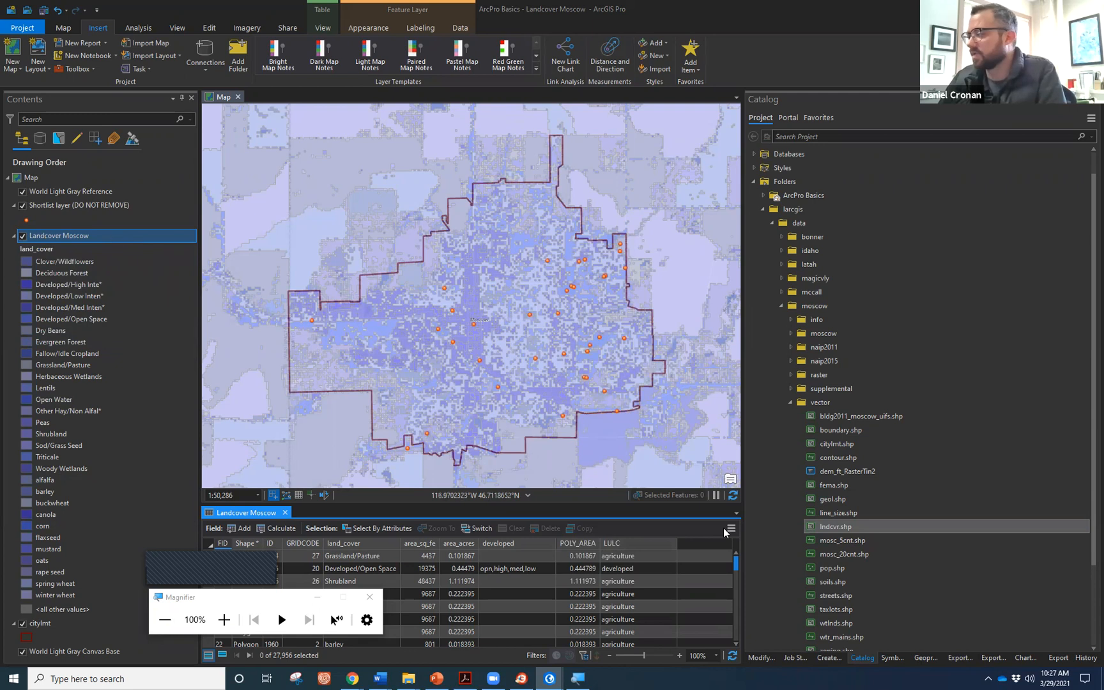
{"action": "left_click", "coordinate": [856, 529]}
{"action": "mouse_move", "coordinate": [853, 530]}
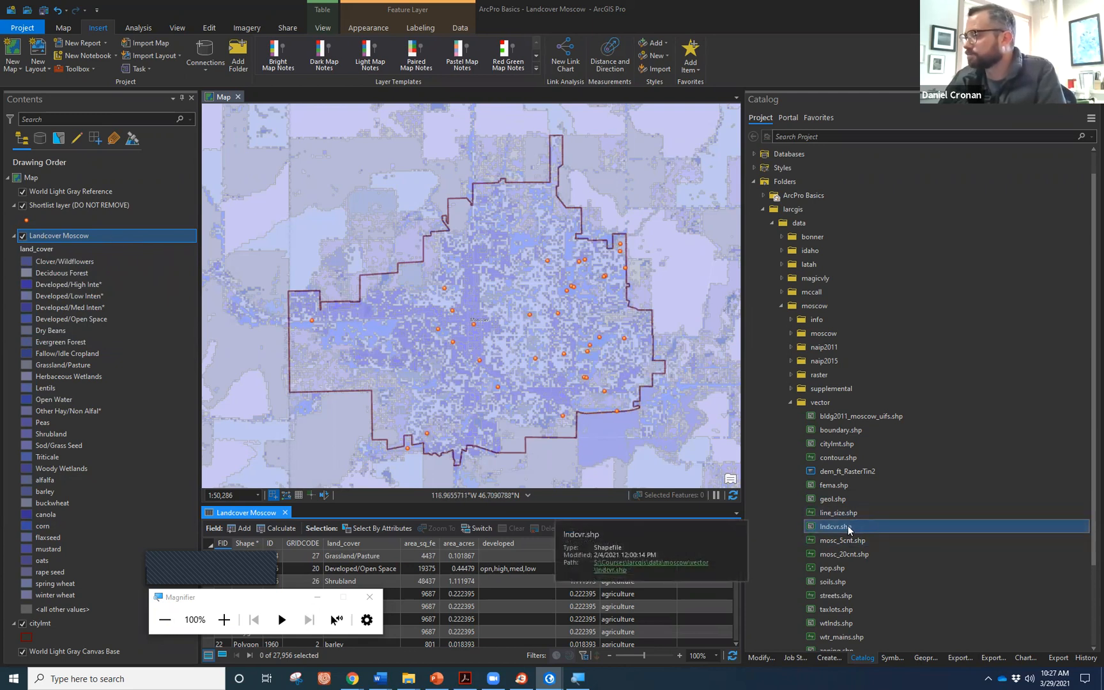
Lower Landcover Moscow's transparency from 45% to about 20%.
{"action": "left_click", "coordinate": [140, 235]}
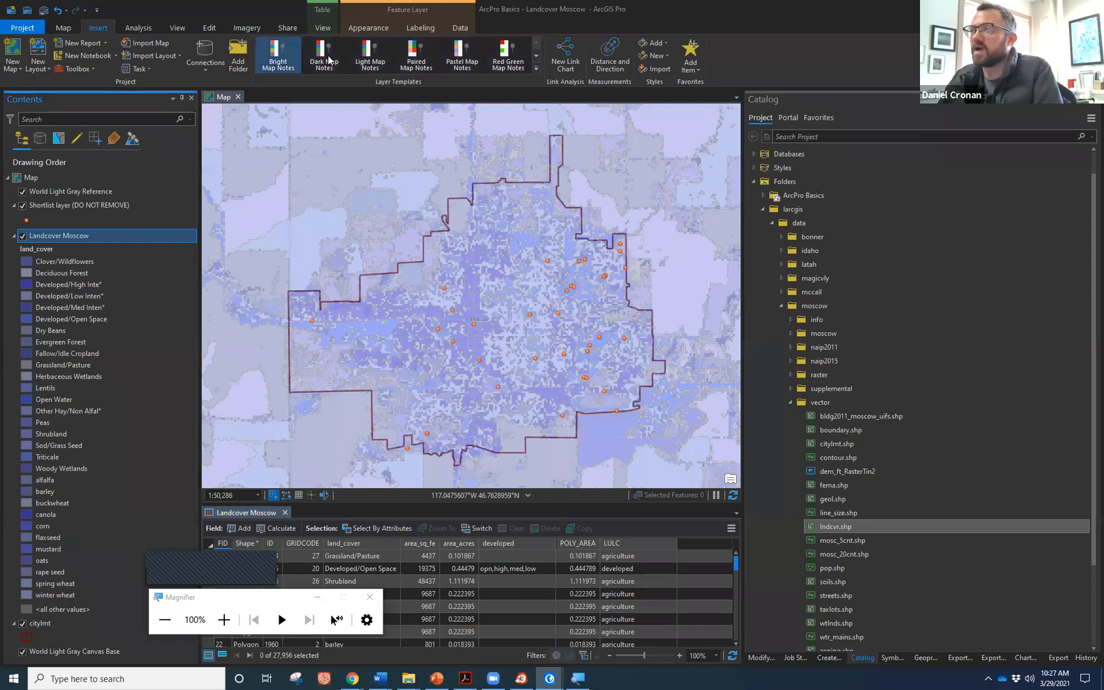
{"action": "left_click", "coordinate": [368, 28]}
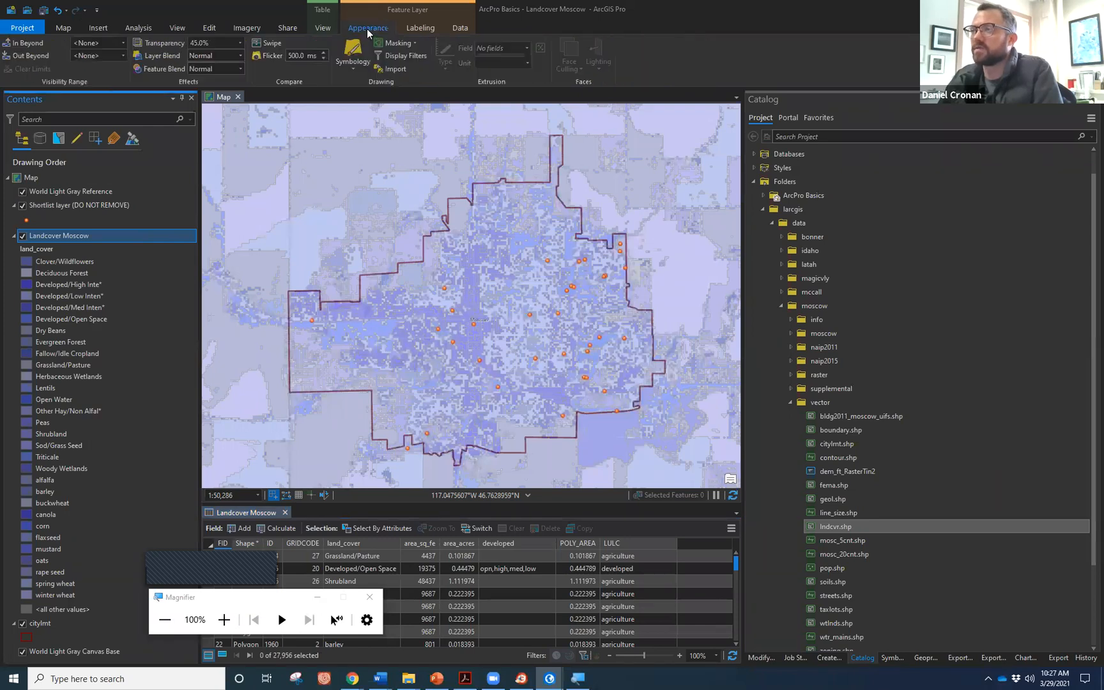
{"action": "left_click", "coordinate": [241, 41]}
{"action": "left_click_drag", "start_coordinate": [215, 55], "coordinate": [163, 57]}
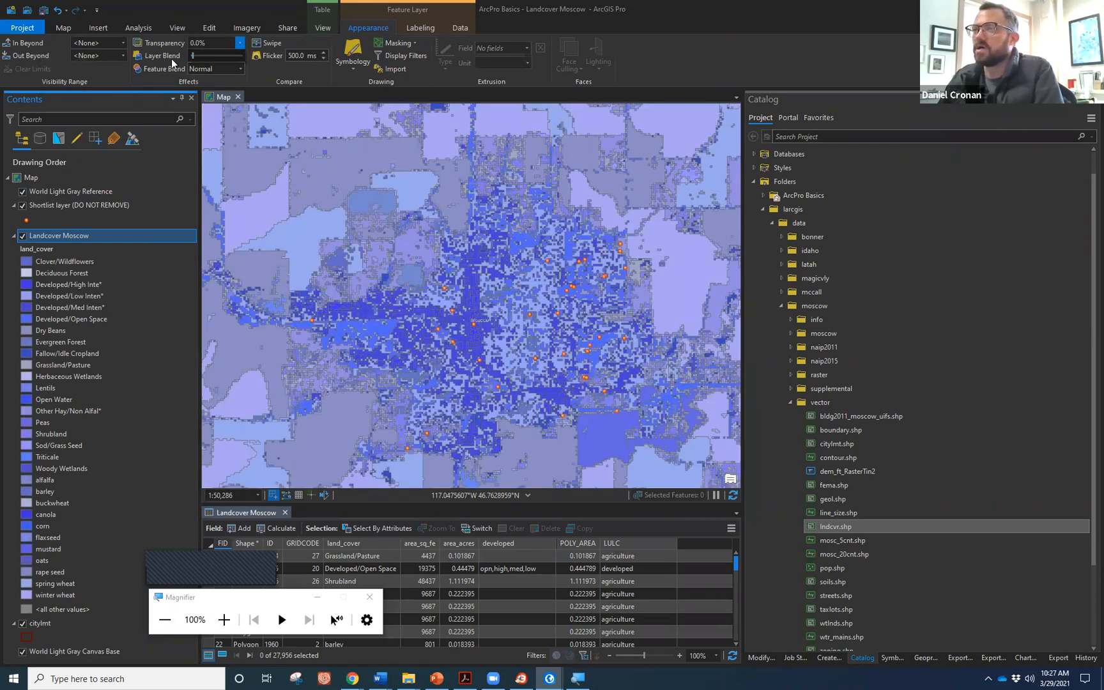
{"action": "left_click_drag", "start_coordinate": [200, 58], "coordinate": [208, 60]}
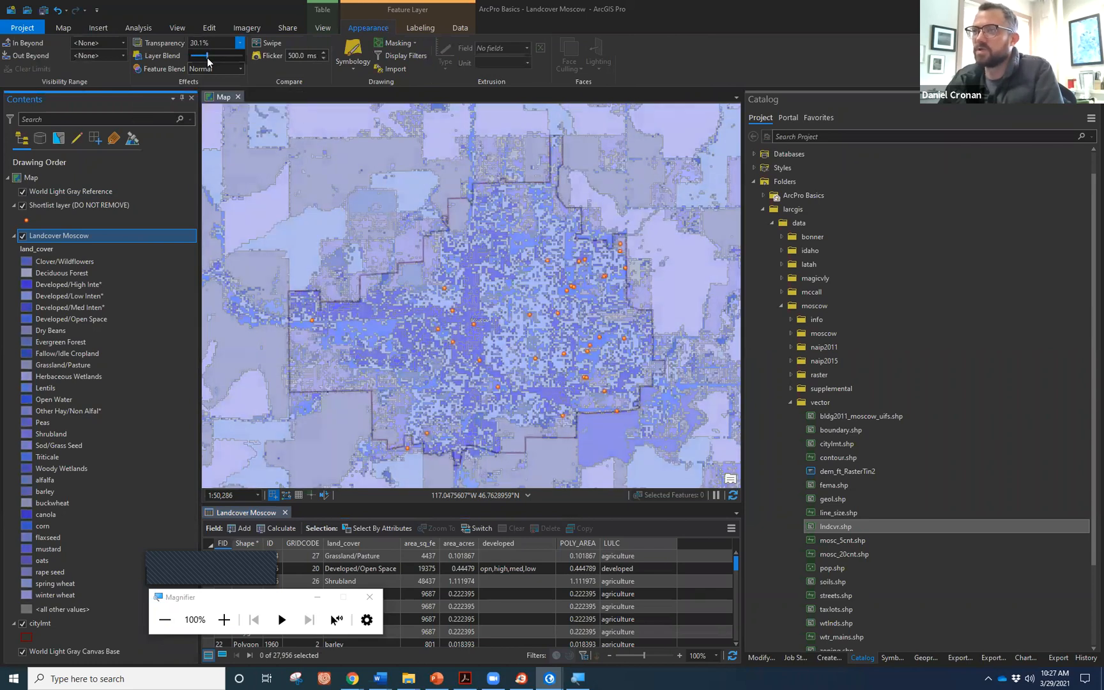
{"action": "left_click", "coordinate": [72, 29]}
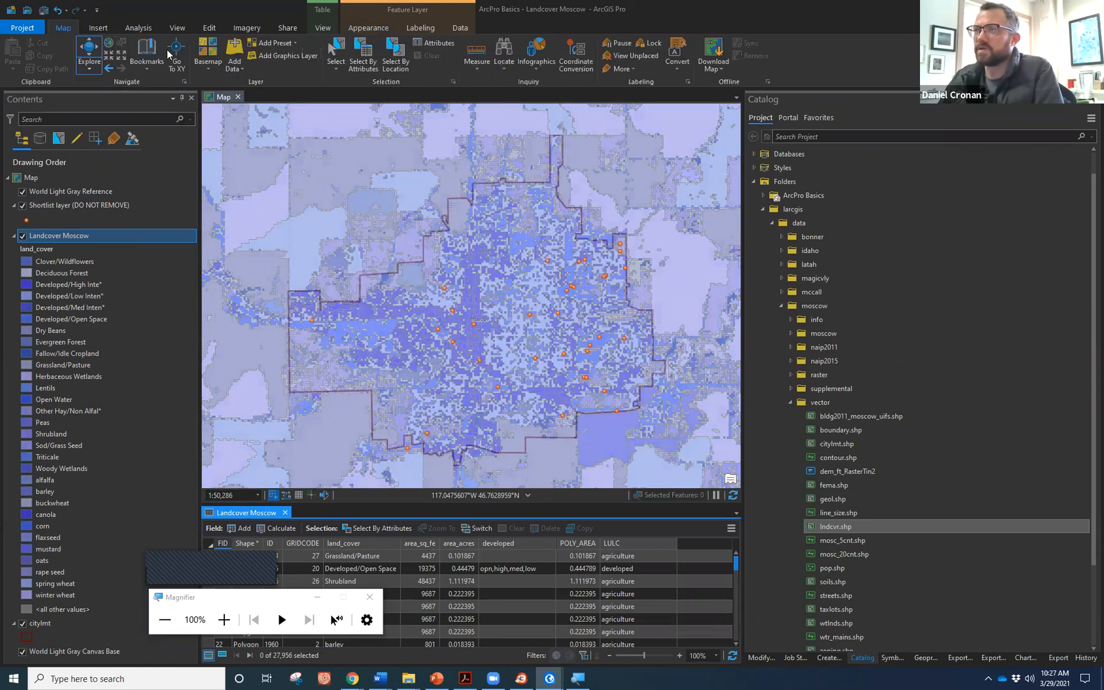
Switch the basemap to Imagery and set Landcover Moscow's transparency to 0%.
{"action": "left_click", "coordinate": [202, 59]}
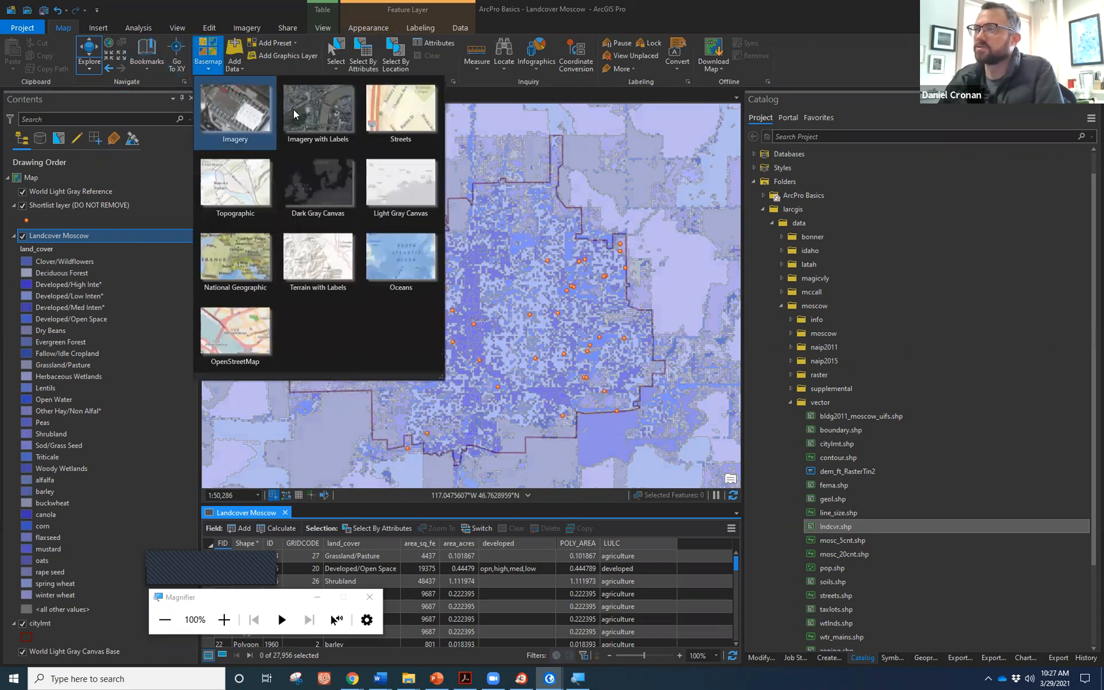
{"action": "left_click", "coordinate": [242, 121]}
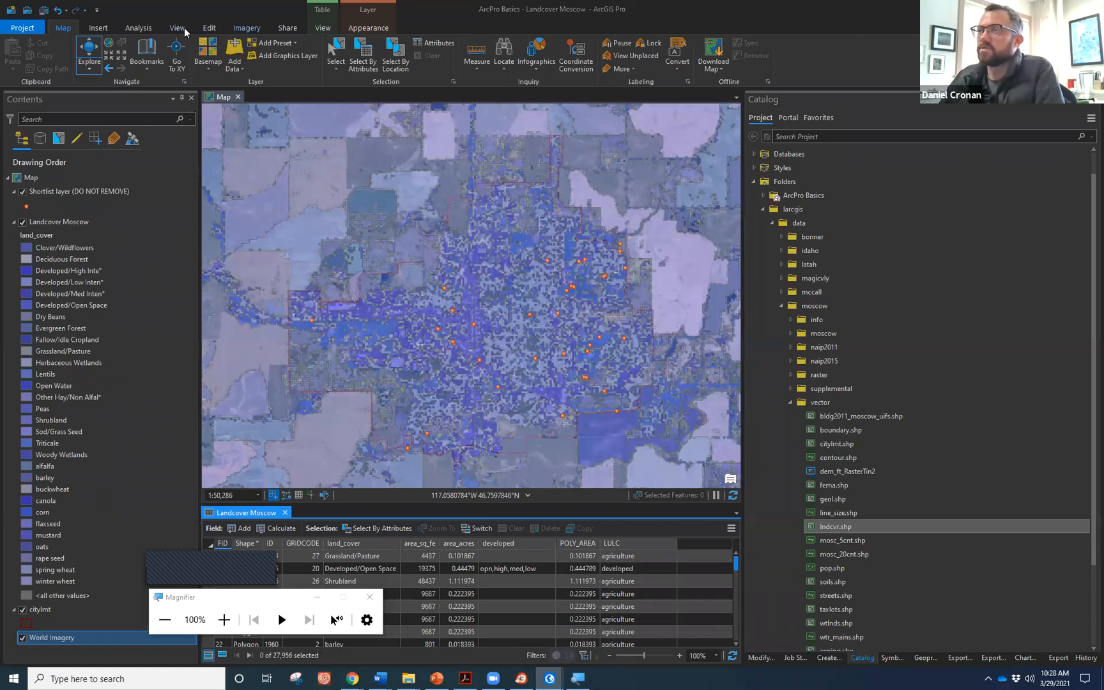
{"action": "left_click", "coordinate": [368, 28]}
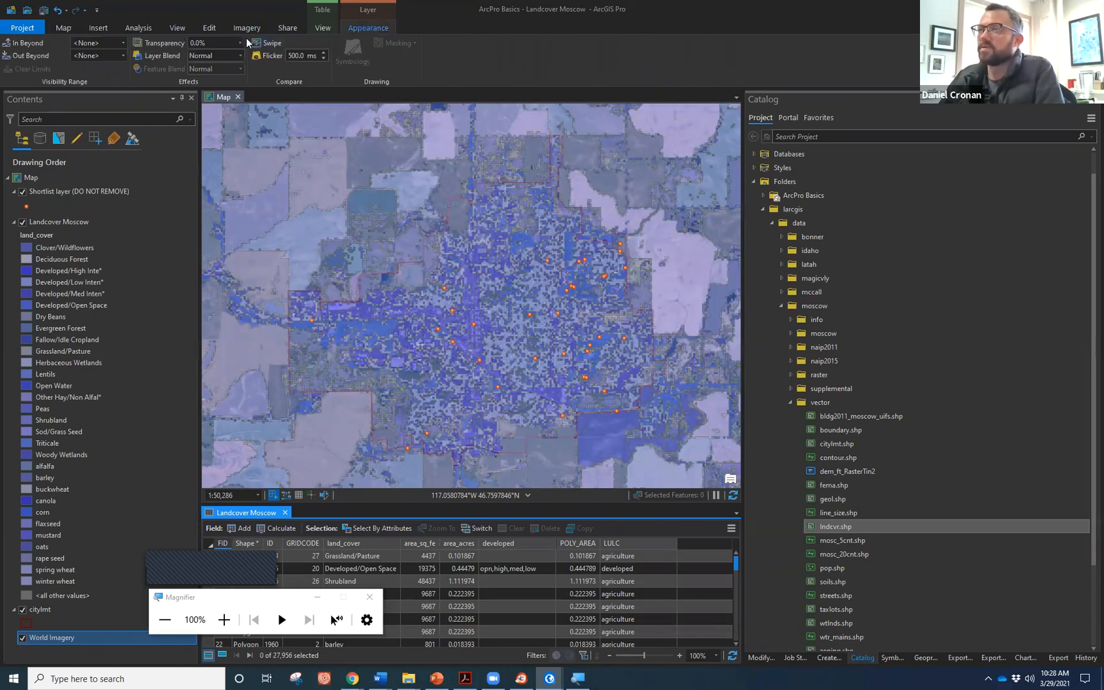
{"action": "left_click", "coordinate": [88, 222]}
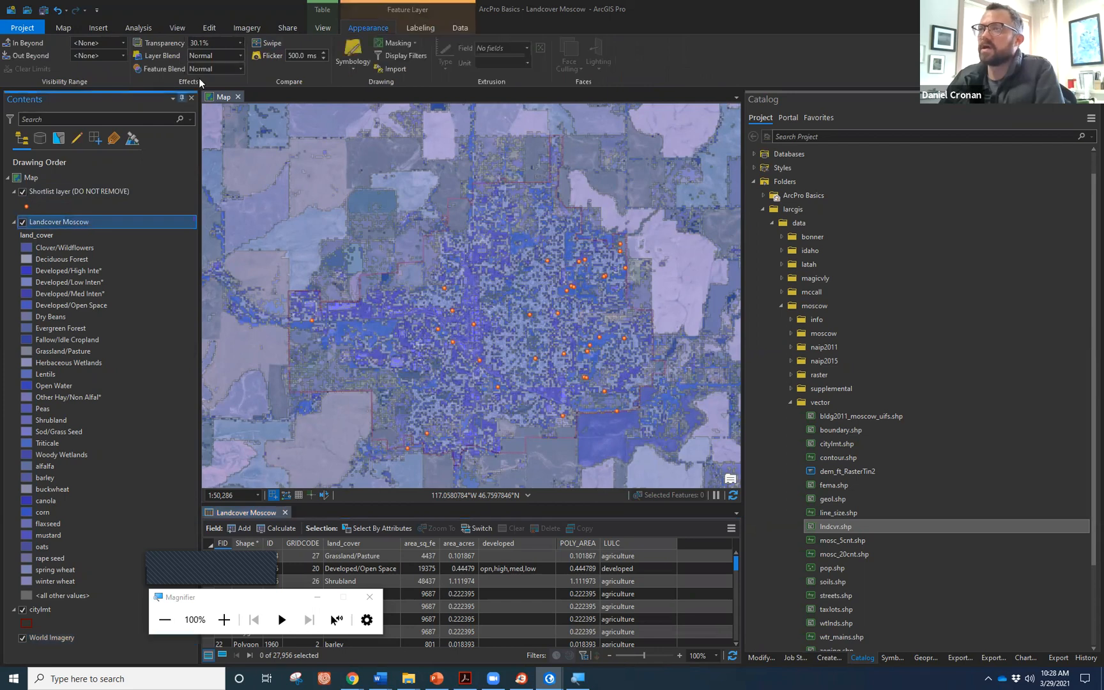
{"action": "left_click", "coordinate": [242, 43]}
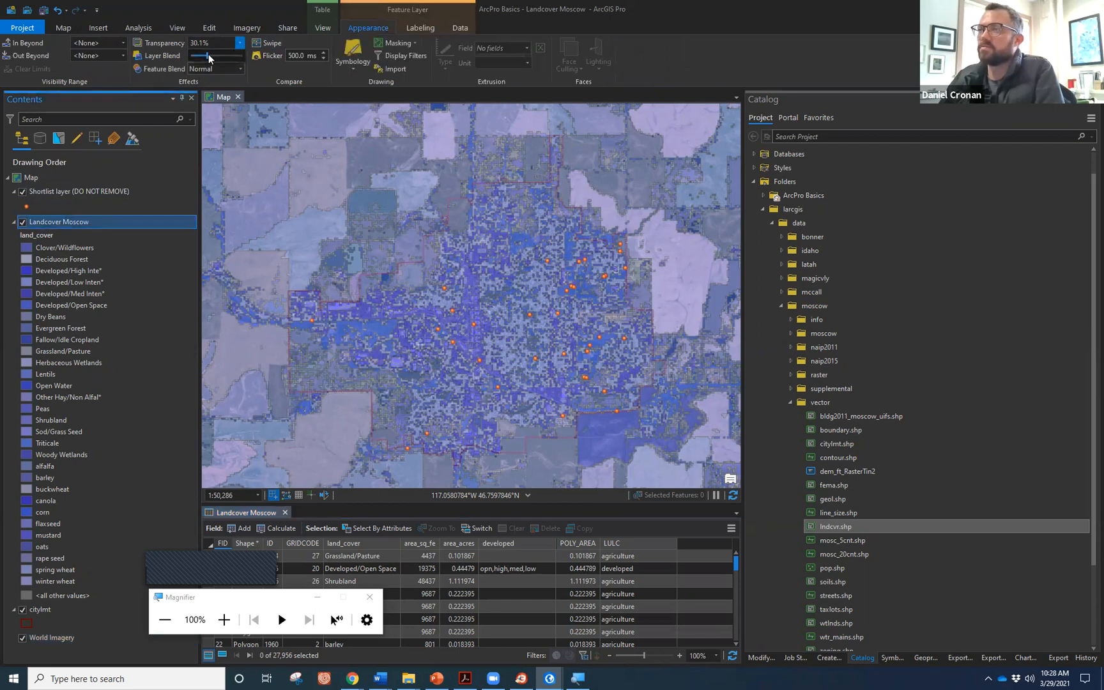
{"action": "left_click_drag", "start_coordinate": [190, 51], "coordinate": [183, 49]}
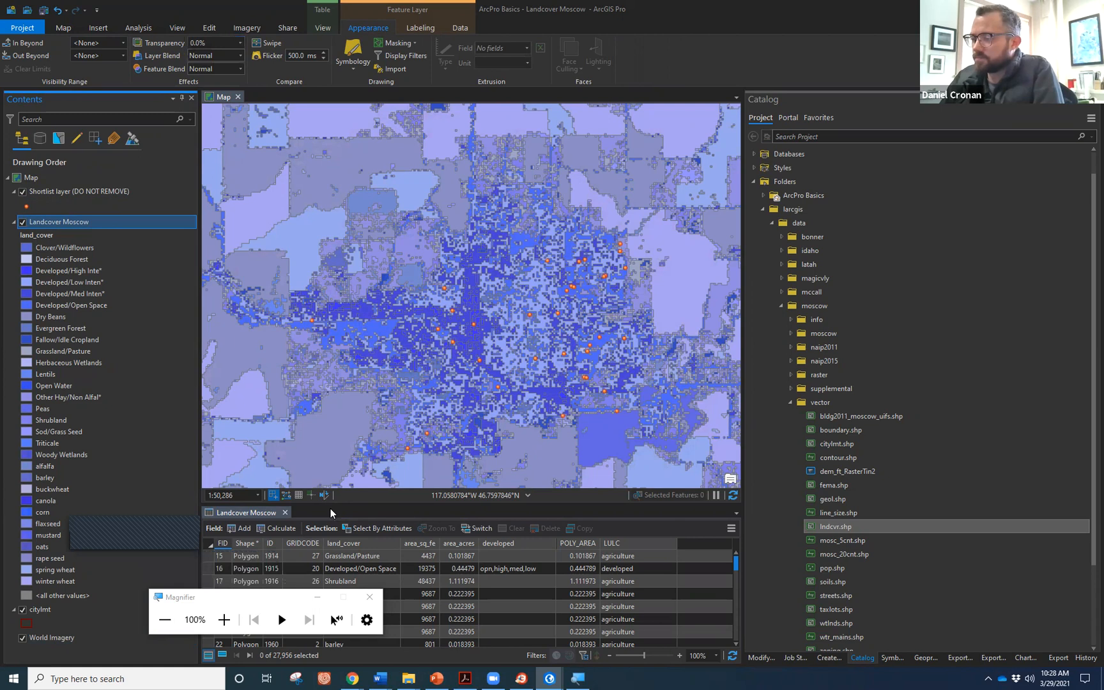
Sort the table by area_acres descending and select rows from FID 18832 through FID 27948.
{"action": "left_click_drag", "start_coordinate": [350, 345], "coordinate": [351, 316]}
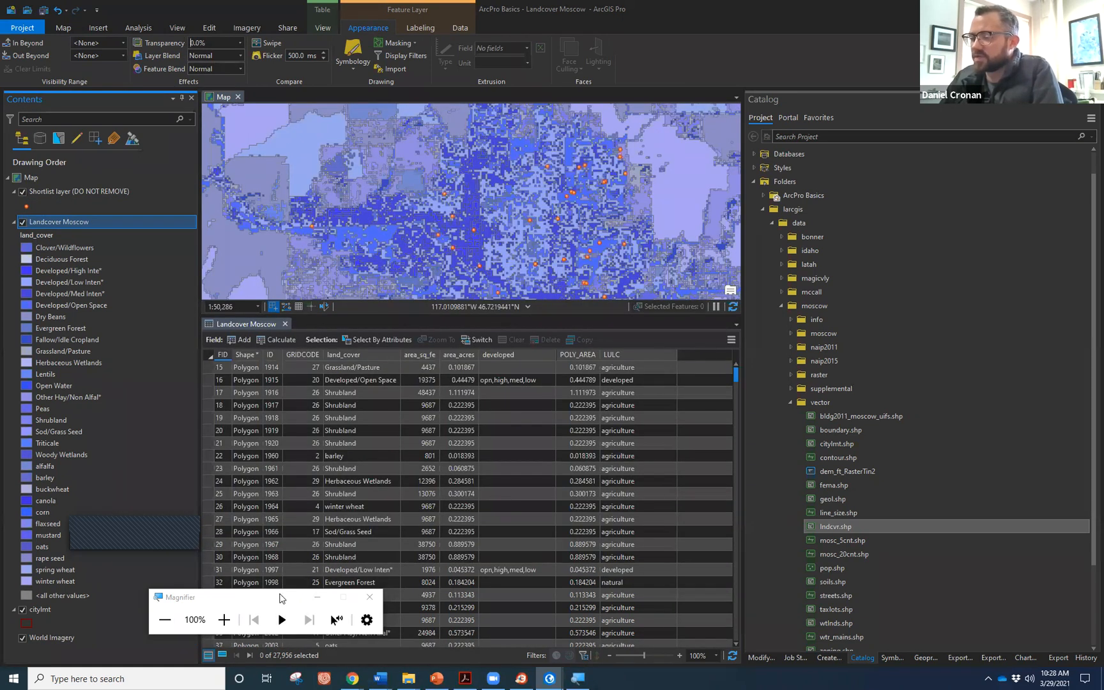
{"action": "left_click", "coordinate": [261, 600]}
{"action": "left_click_drag", "start_coordinate": [260, 601], "coordinate": [174, 616]}
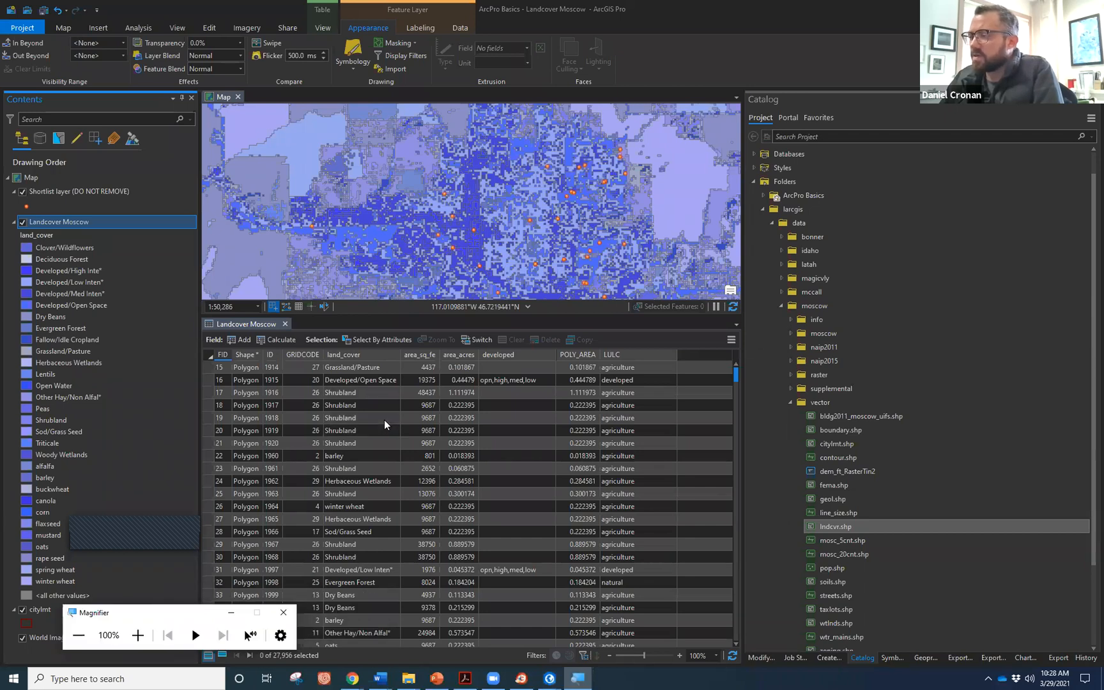
{"action": "right_click", "coordinate": [456, 356]}
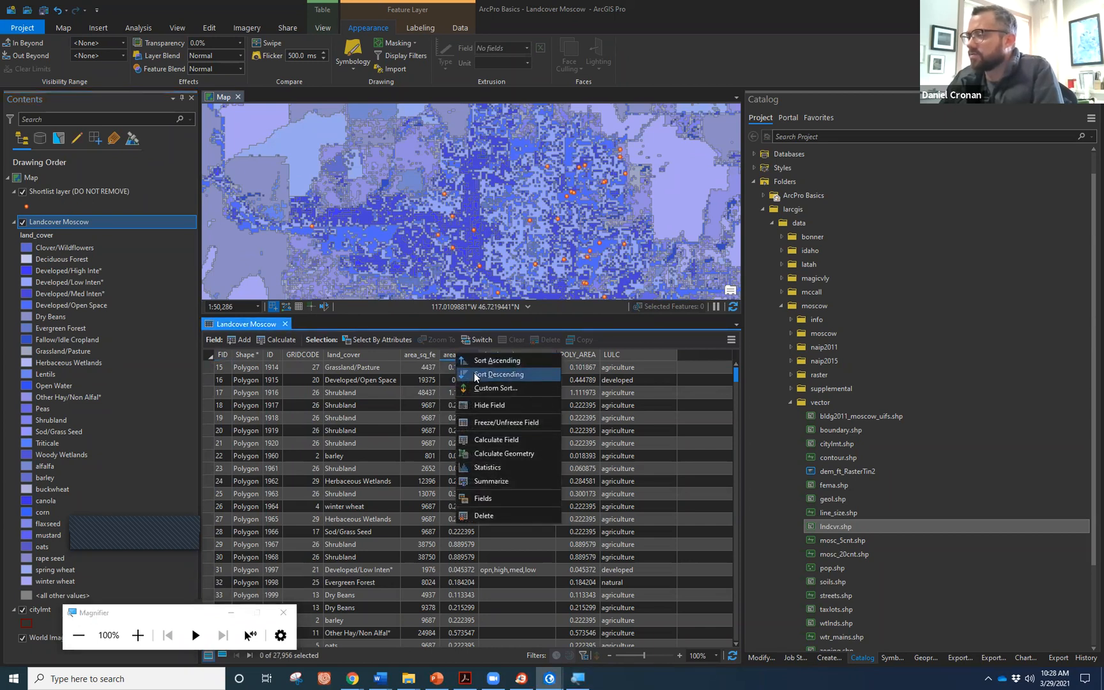
{"action": "left_click", "coordinate": [476, 376]}
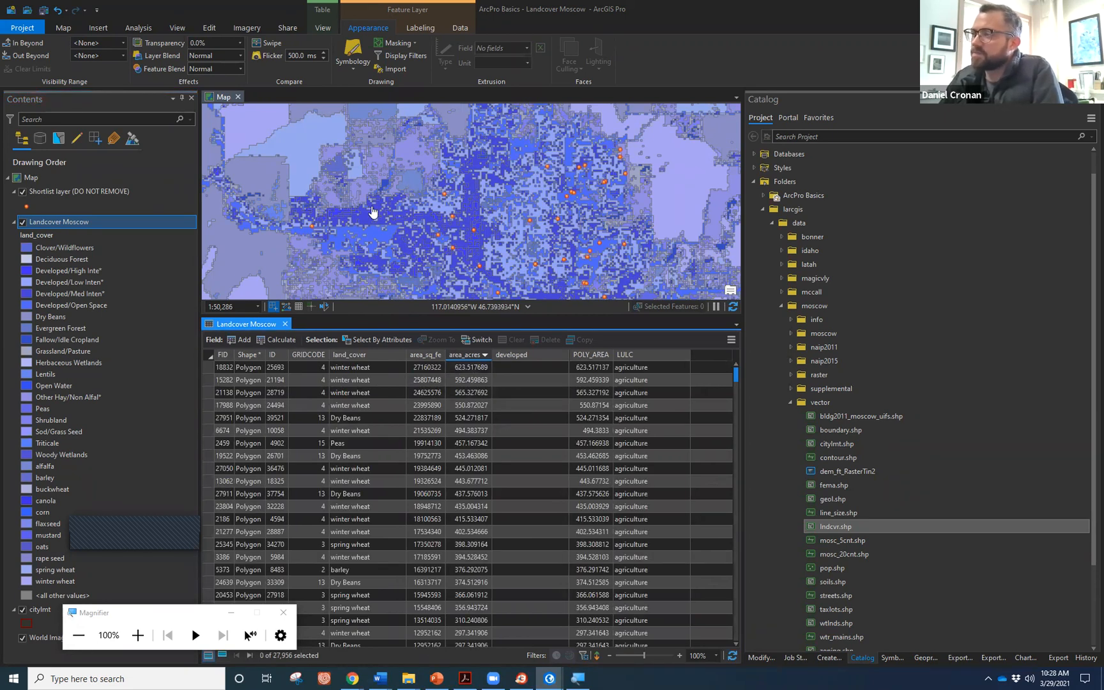
{"action": "left_click", "coordinate": [458, 370]}
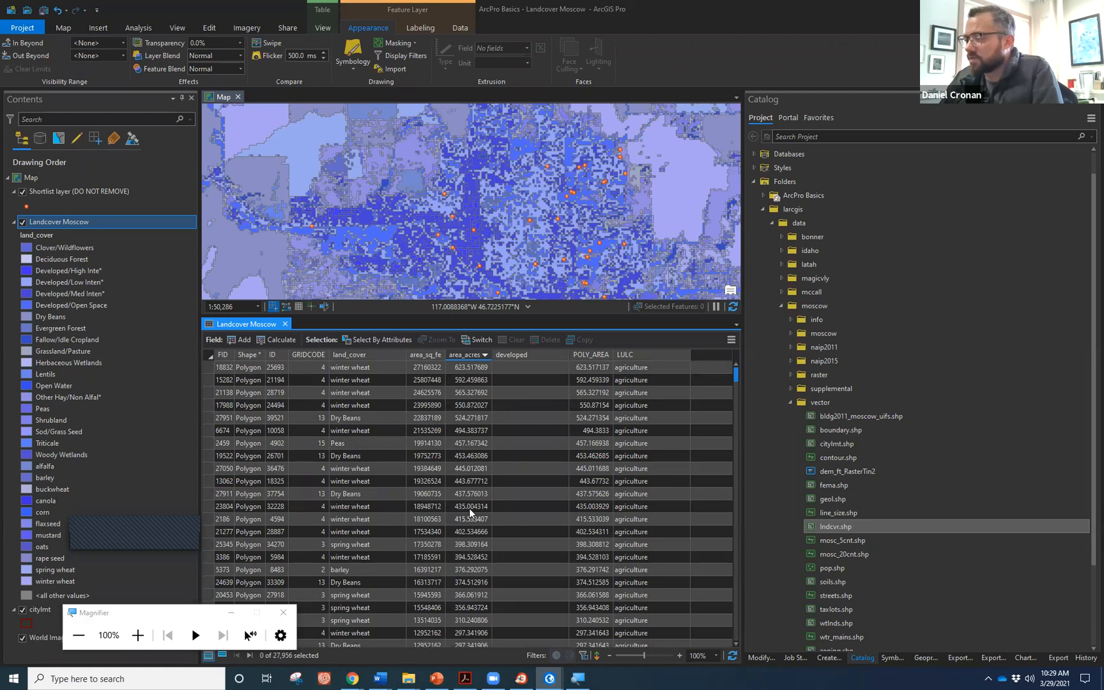
{"action": "left_click", "coordinate": [209, 367]}
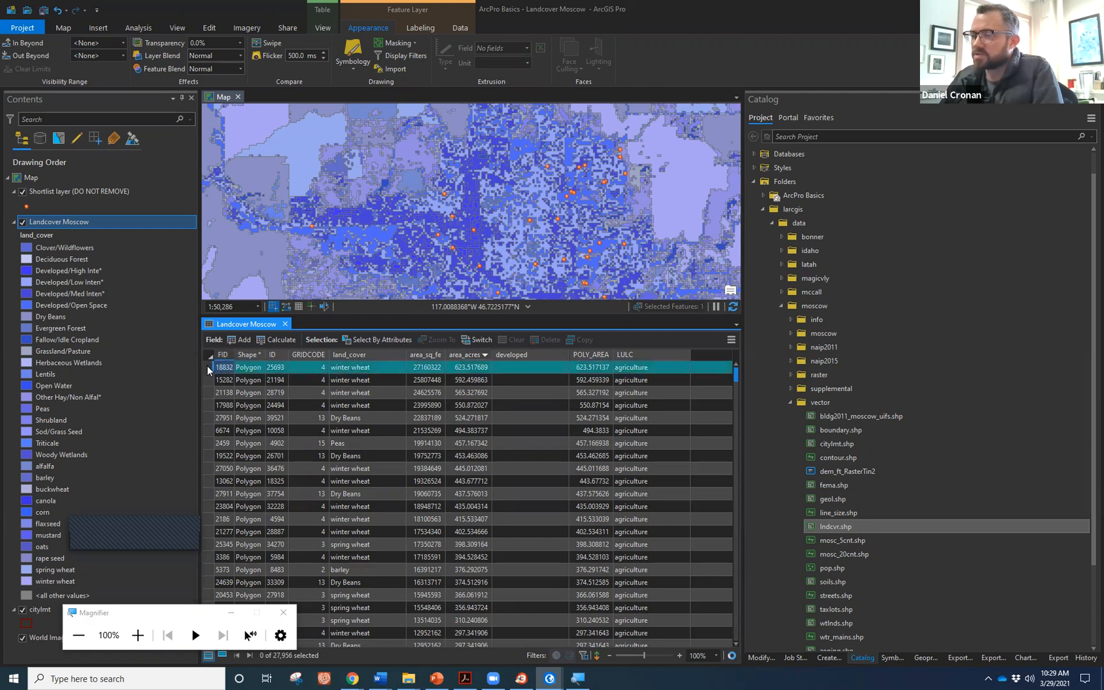
{"action": "scroll", "coordinate": [236, 432], "scroll_direction": "down", "scroll_amount": 9}
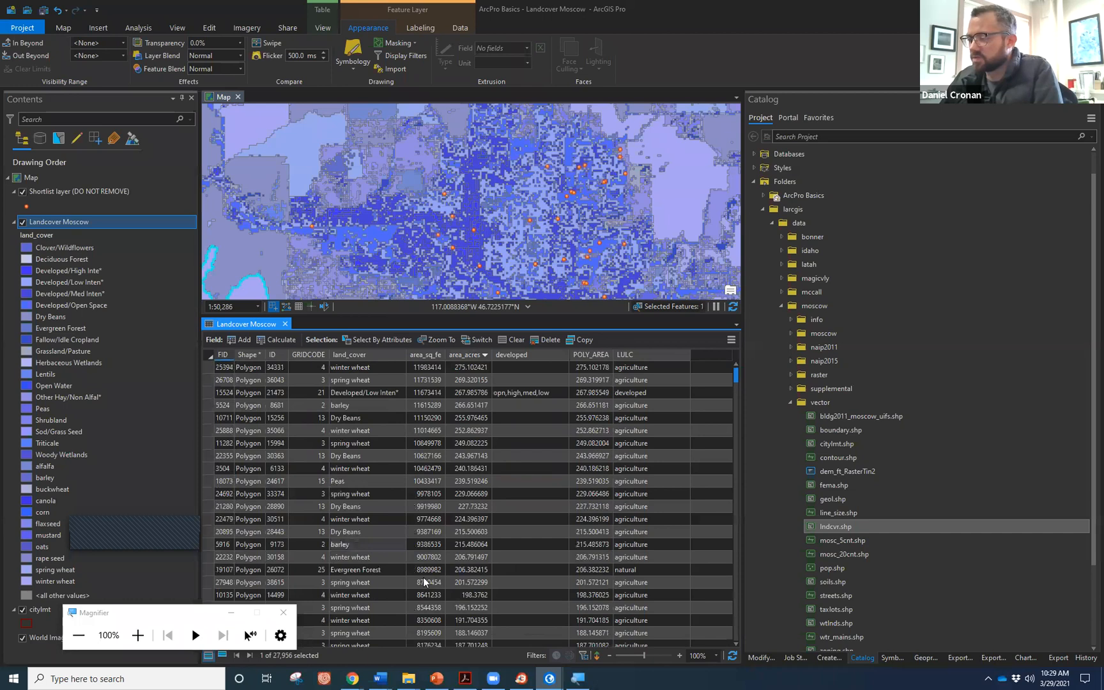
{"action": "left_click", "coordinate": [210, 581], "text": "shift"}
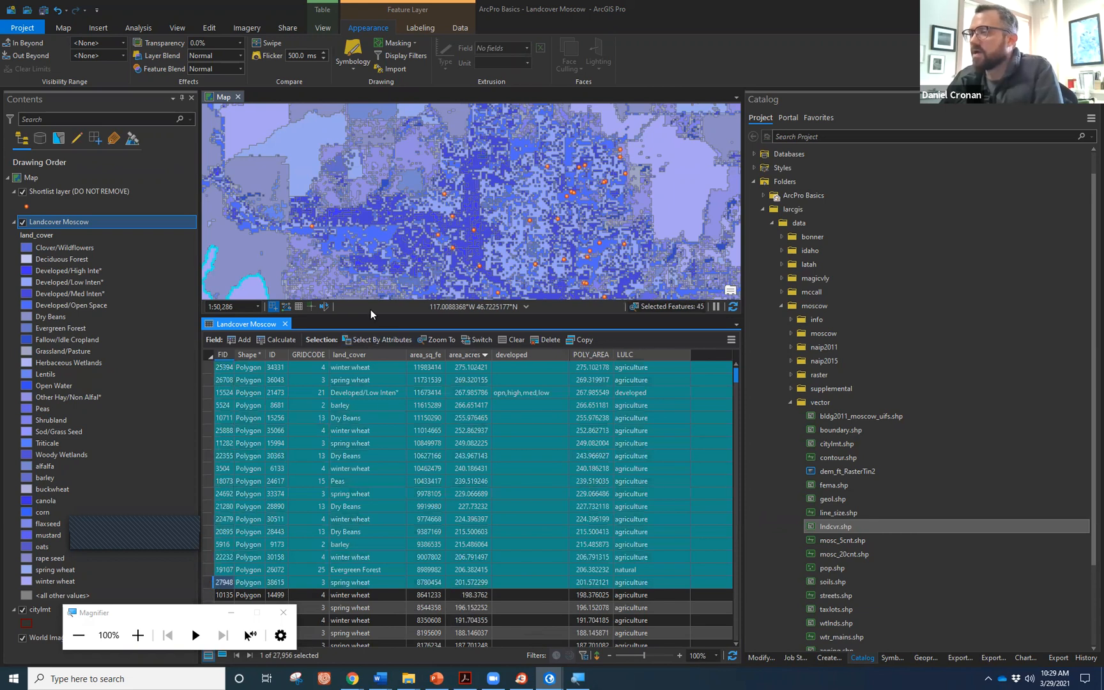
Enlarge the map and centre it on the 45 selected land cover polygons.
{"action": "left_click_drag", "start_coordinate": [371, 317], "coordinate": [390, 515]}
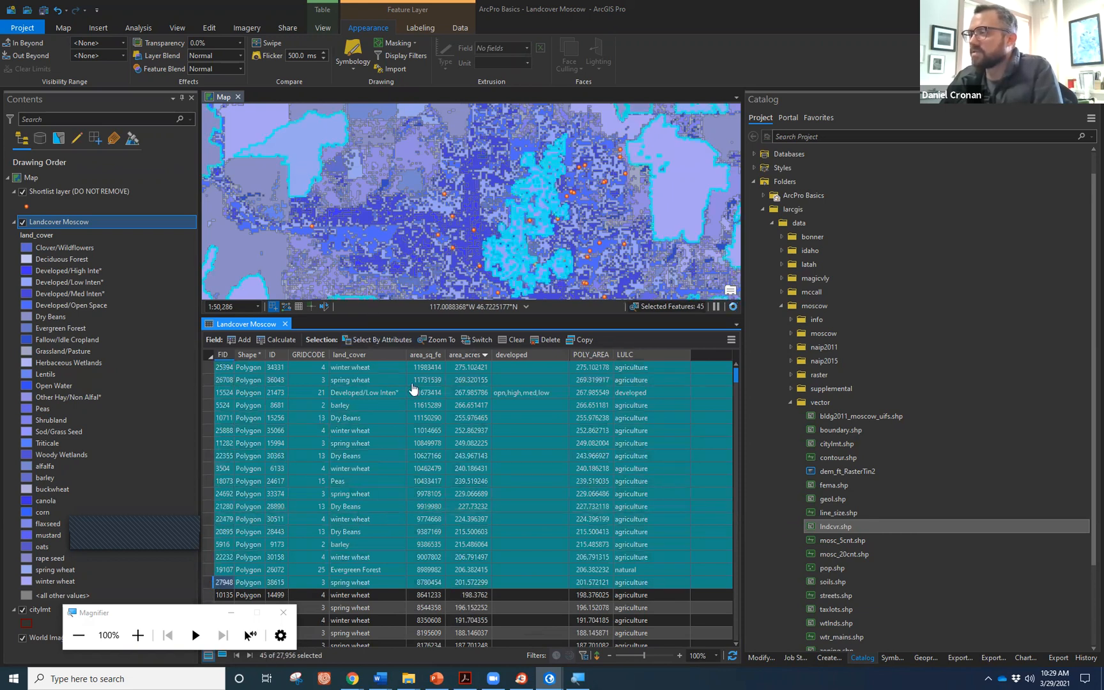
{"action": "scroll", "coordinate": [415, 351], "scroll_direction": "down", "scroll_amount": 3}
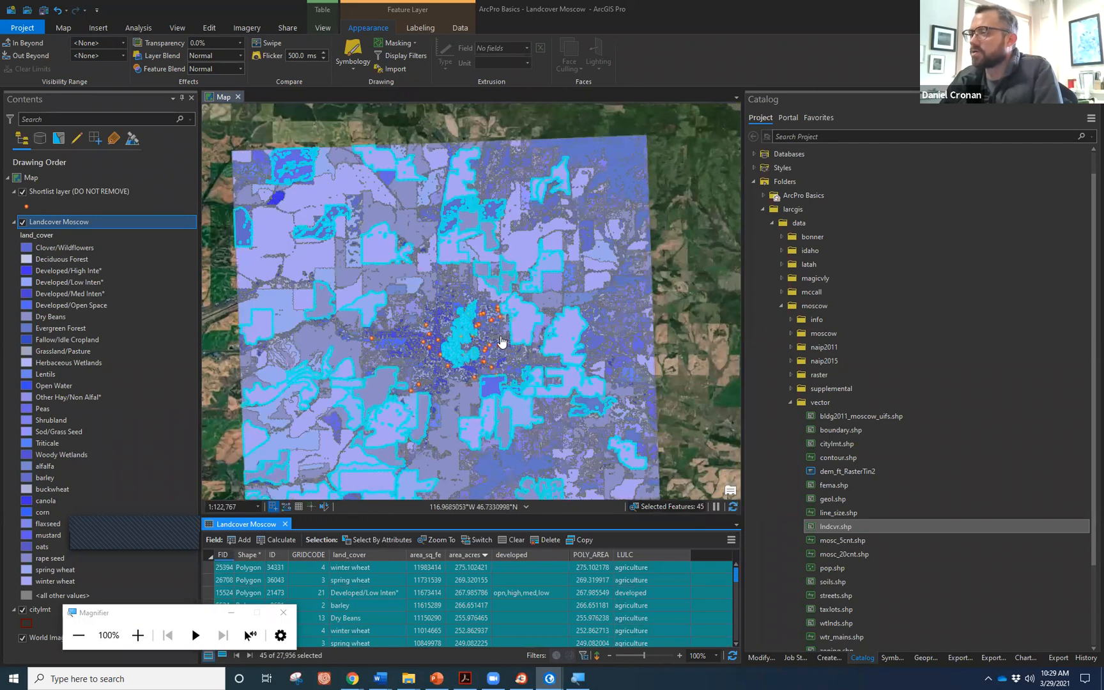
{"action": "left_click_drag", "start_coordinate": [505, 386], "coordinate": [515, 331]}
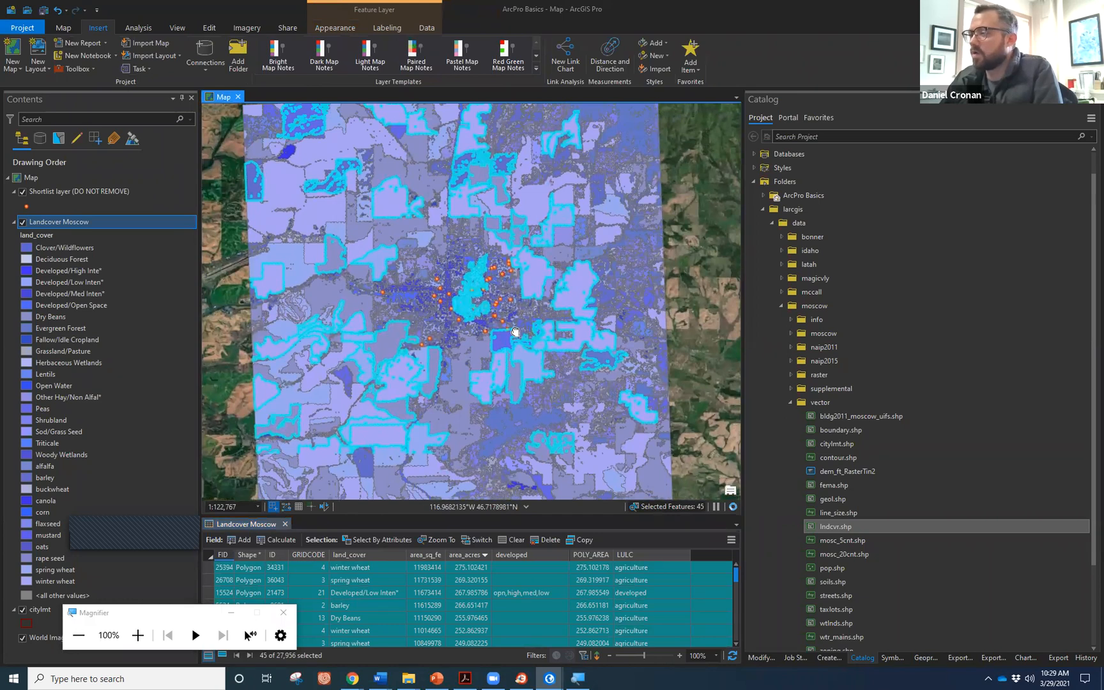
Move citylmt above Landcover Moscow in the drawing order and enlarge the attribute table again.
{"action": "left_click_drag", "start_coordinate": [37, 612], "coordinate": [52, 220]}
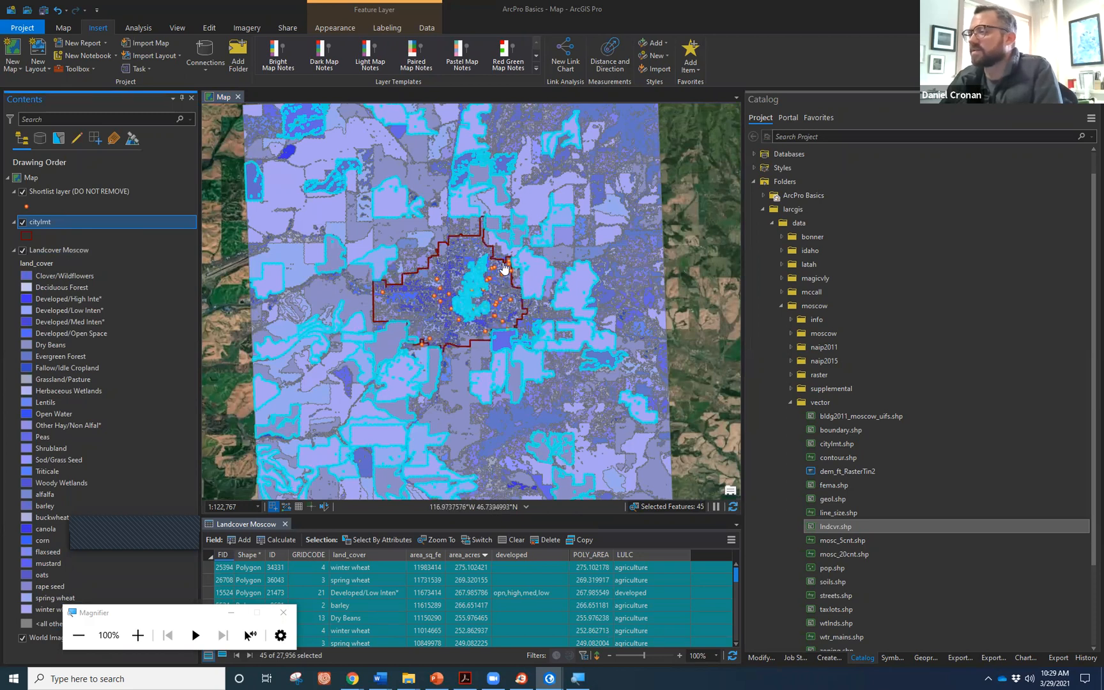
{"action": "scroll", "coordinate": [489, 294], "scroll_direction": "up", "scroll_amount": 5}
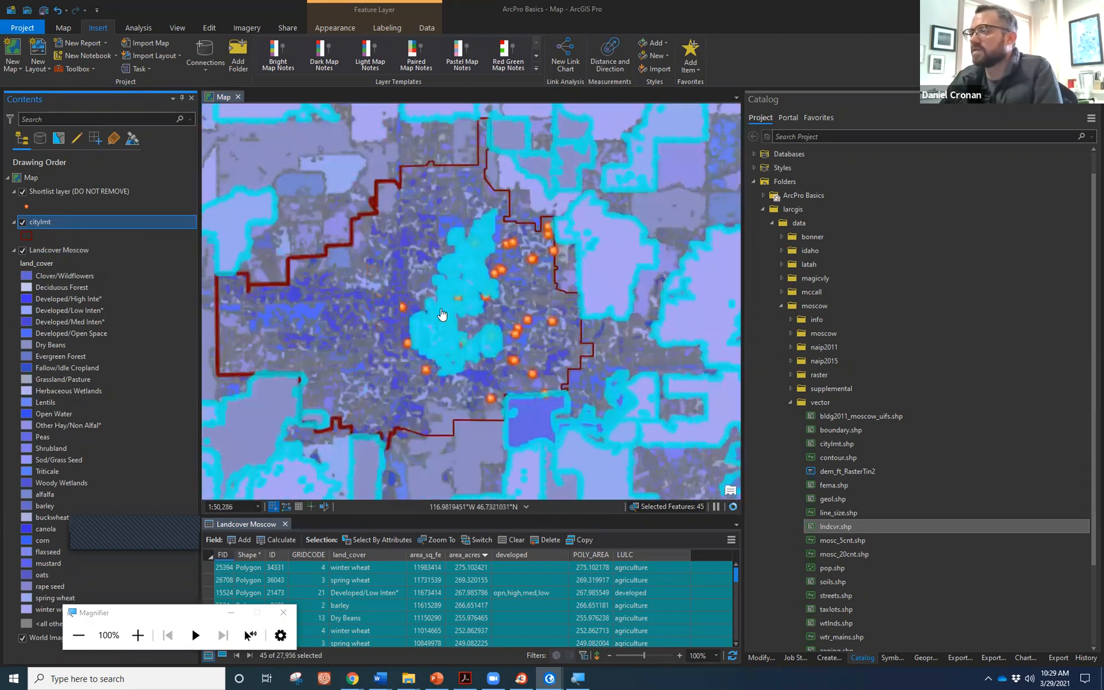
{"action": "scroll", "coordinate": [468, 320], "scroll_direction": "down", "scroll_amount": 3}
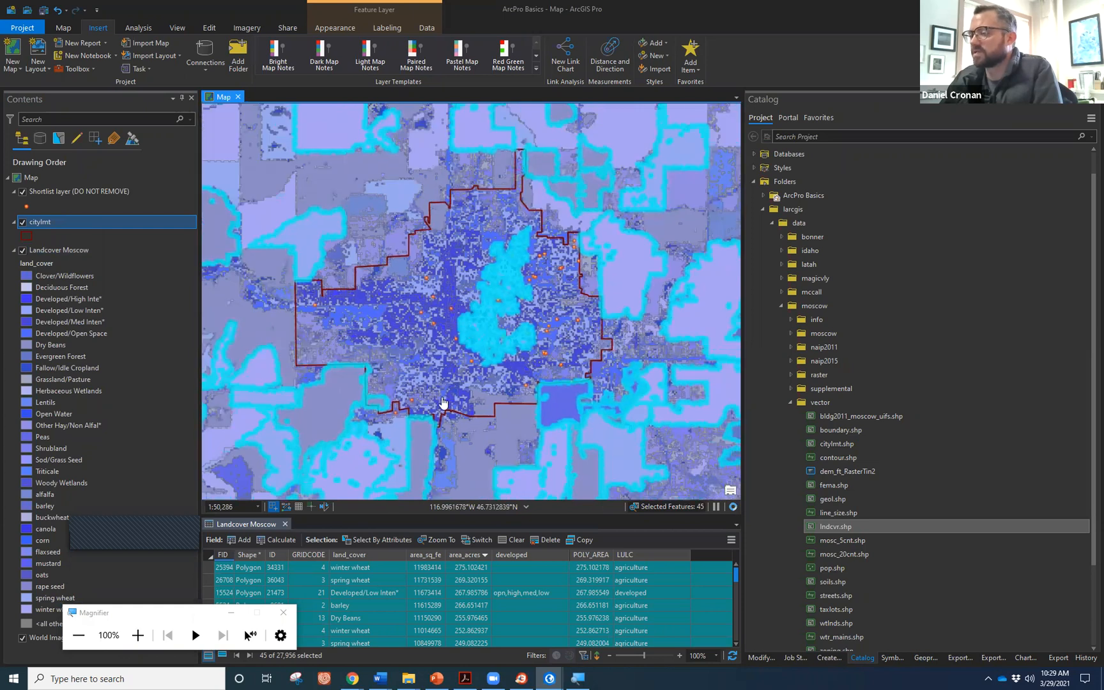
{"action": "left_click_drag", "start_coordinate": [450, 515], "coordinate": [444, 342]}
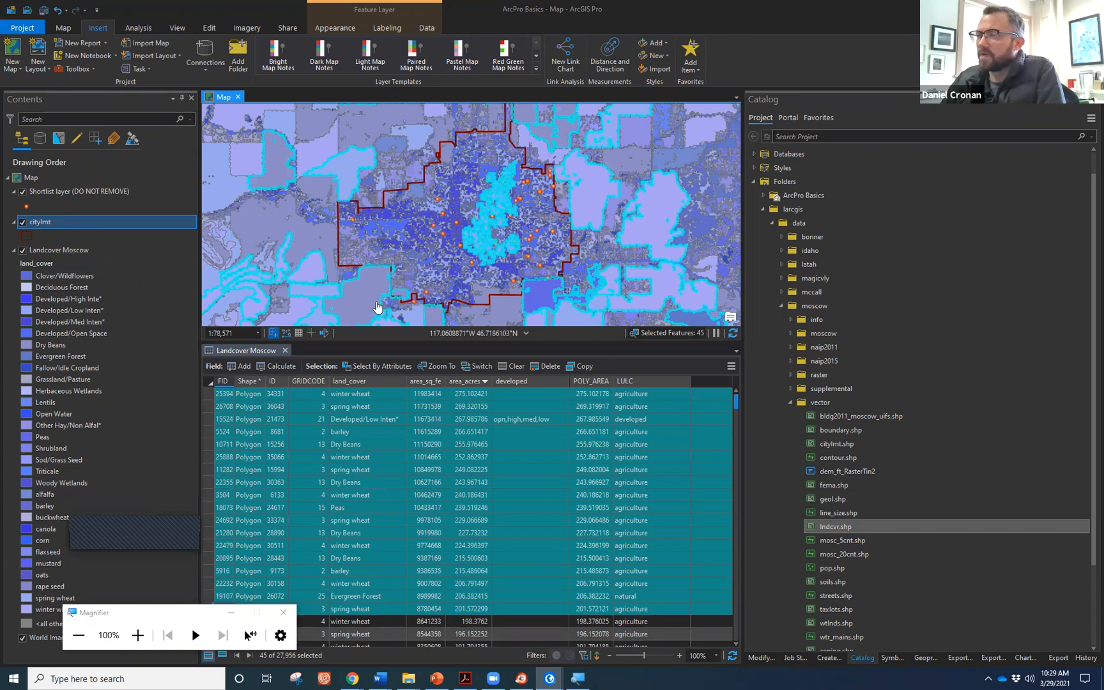
{"action": "right_click", "coordinate": [73, 247]}
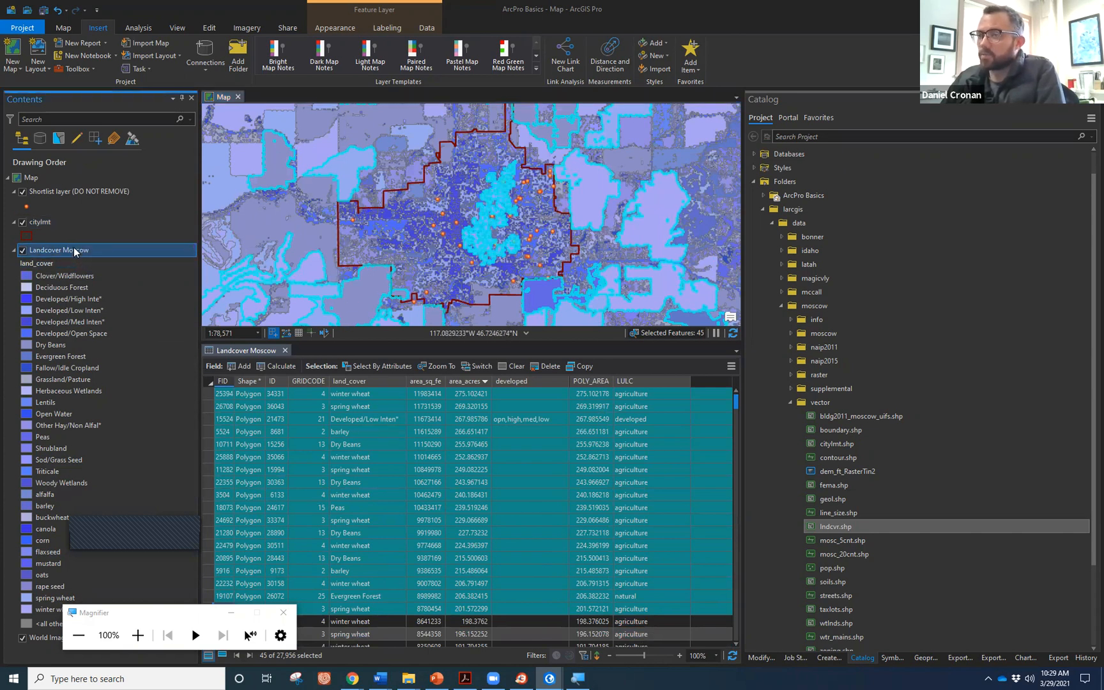
Clear the 45-feature selection and box-select the land cover around the city centre, giving 1,254 records.
{"action": "mouse_move", "coordinate": [144, 545]}
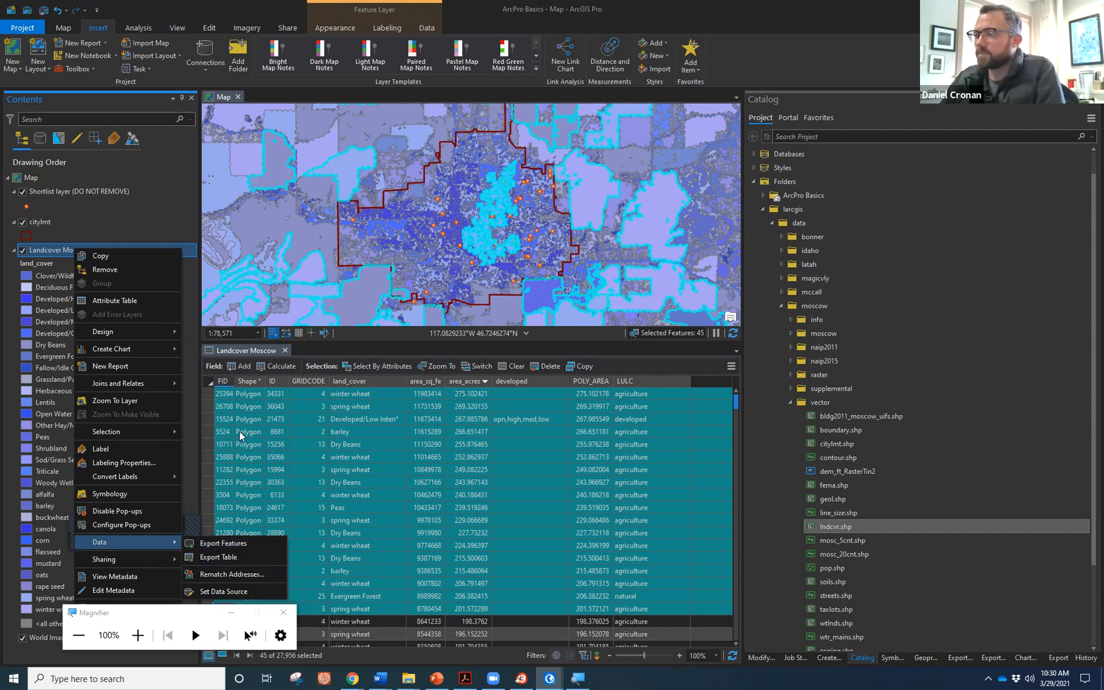
{"action": "left_click", "coordinate": [211, 343]}
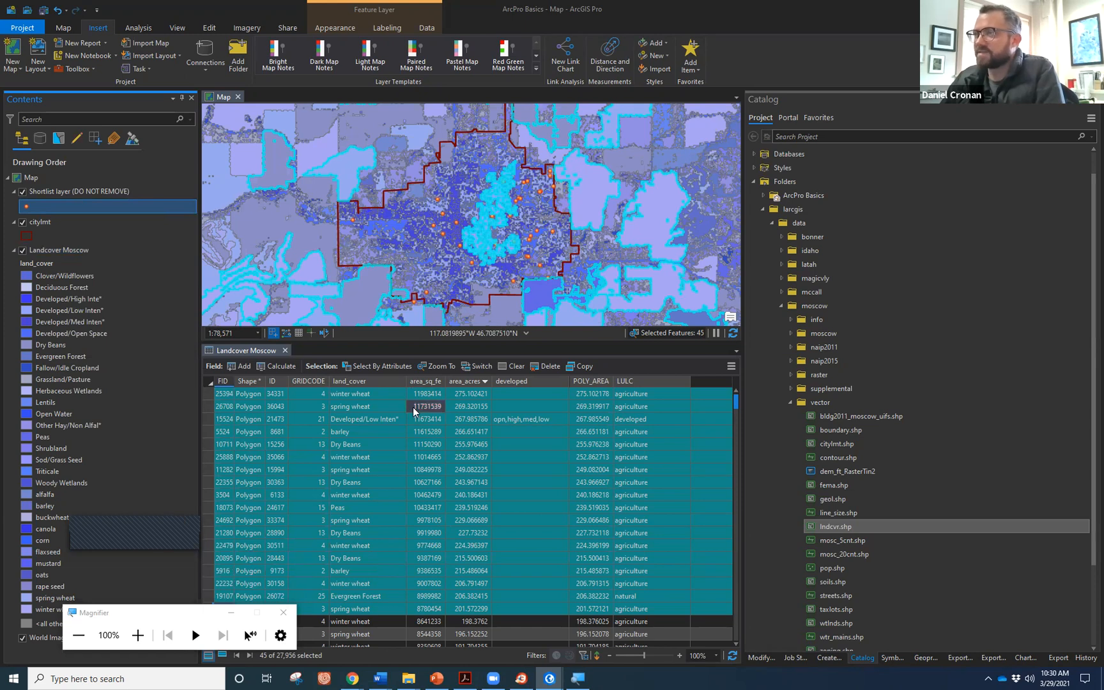
{"action": "left_click", "coordinate": [61, 28]}
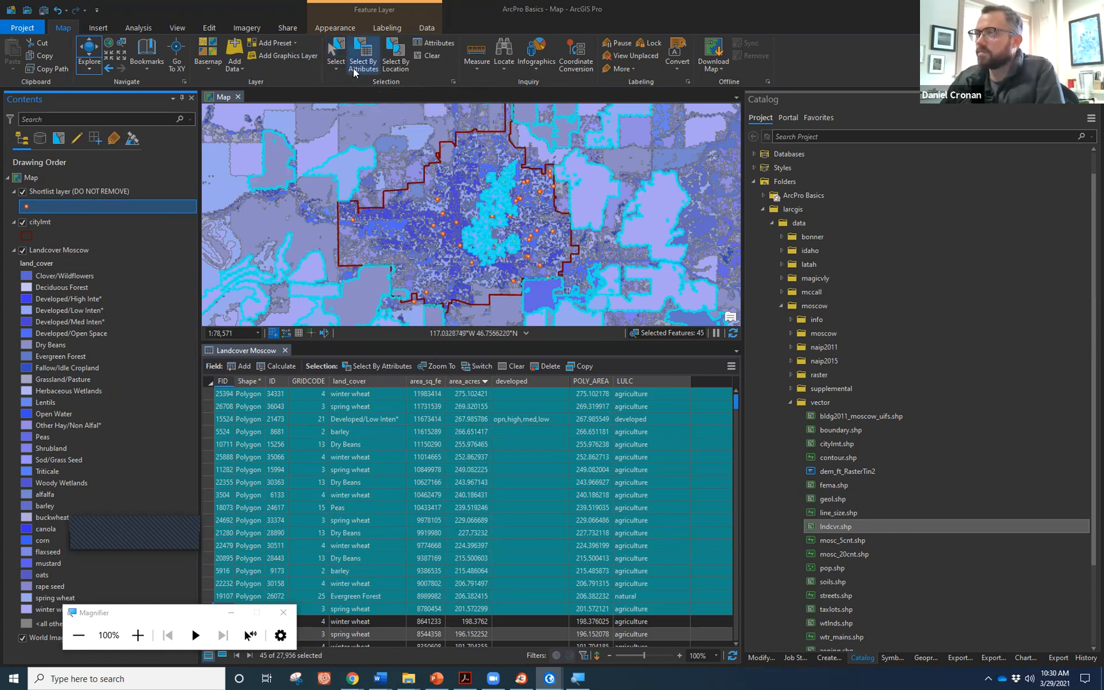
{"action": "left_click", "coordinate": [433, 56]}
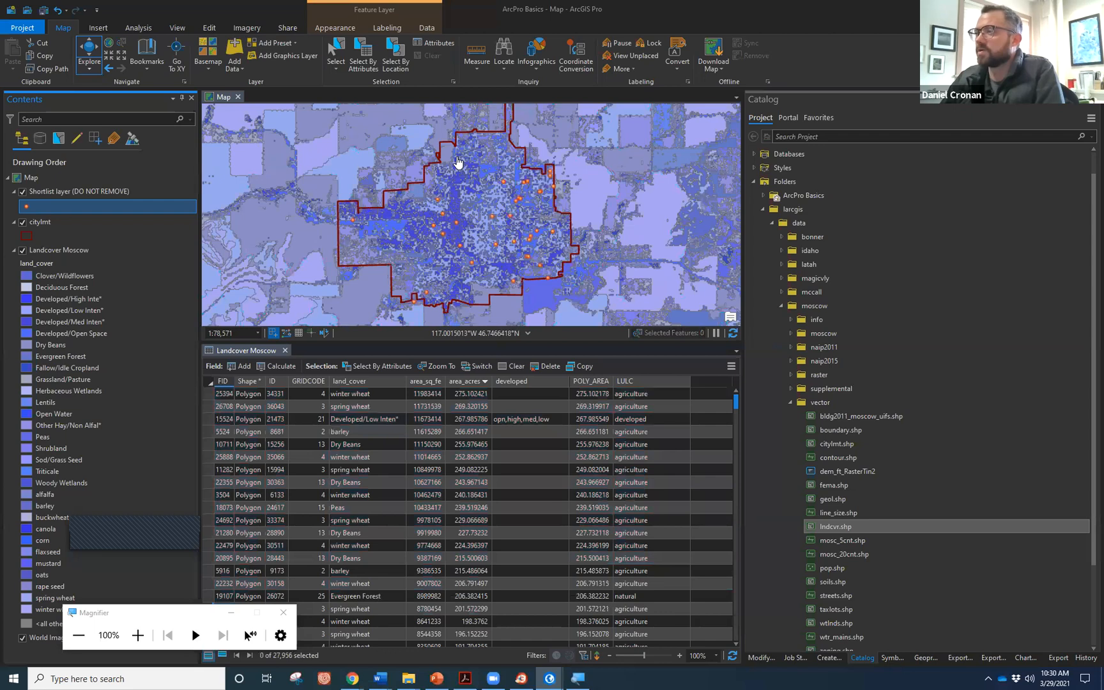
{"action": "left_click", "coordinate": [339, 53]}
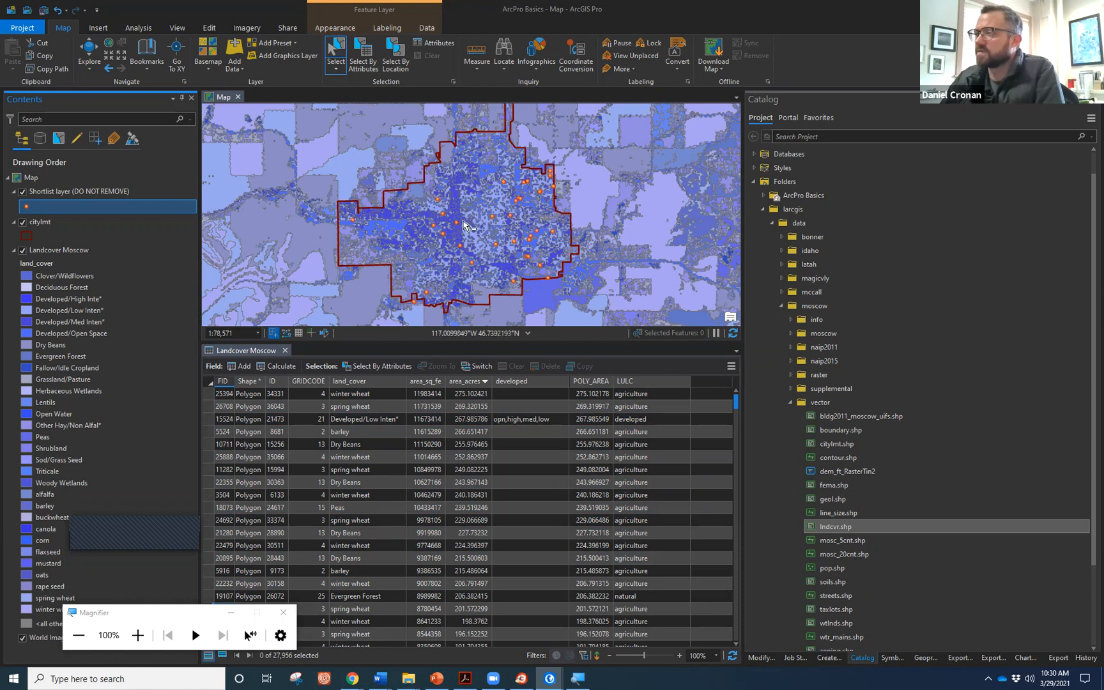
{"action": "left_click_drag", "start_coordinate": [524, 121], "coordinate": [401, 207]}
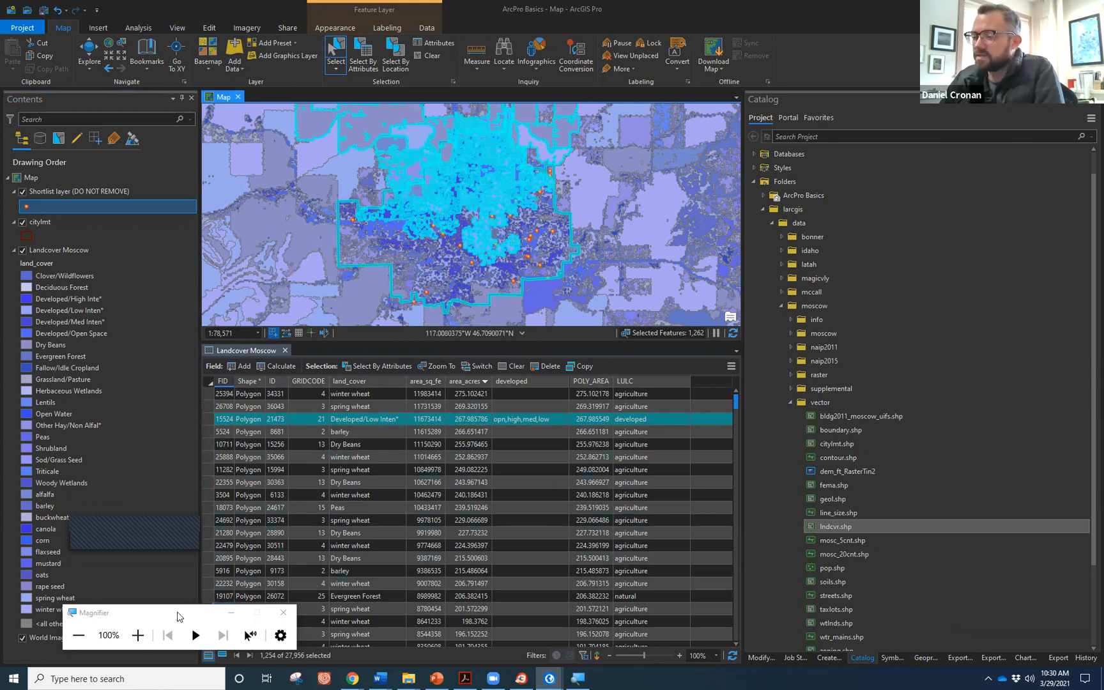
{"action": "left_click_drag", "start_coordinate": [160, 618], "coordinate": [127, 417]}
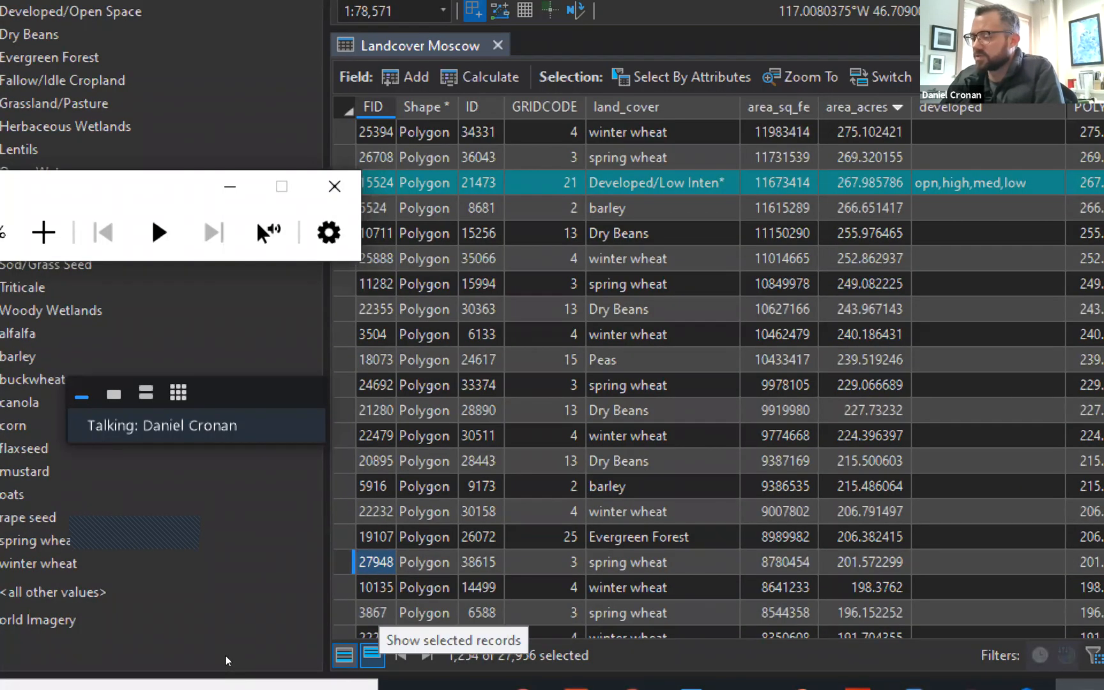
Show only the 1,254 selected records and sort area_acres descending, with the 811-acre Dry Beans polygon first.
{"action": "left_click", "coordinate": [372, 655]}
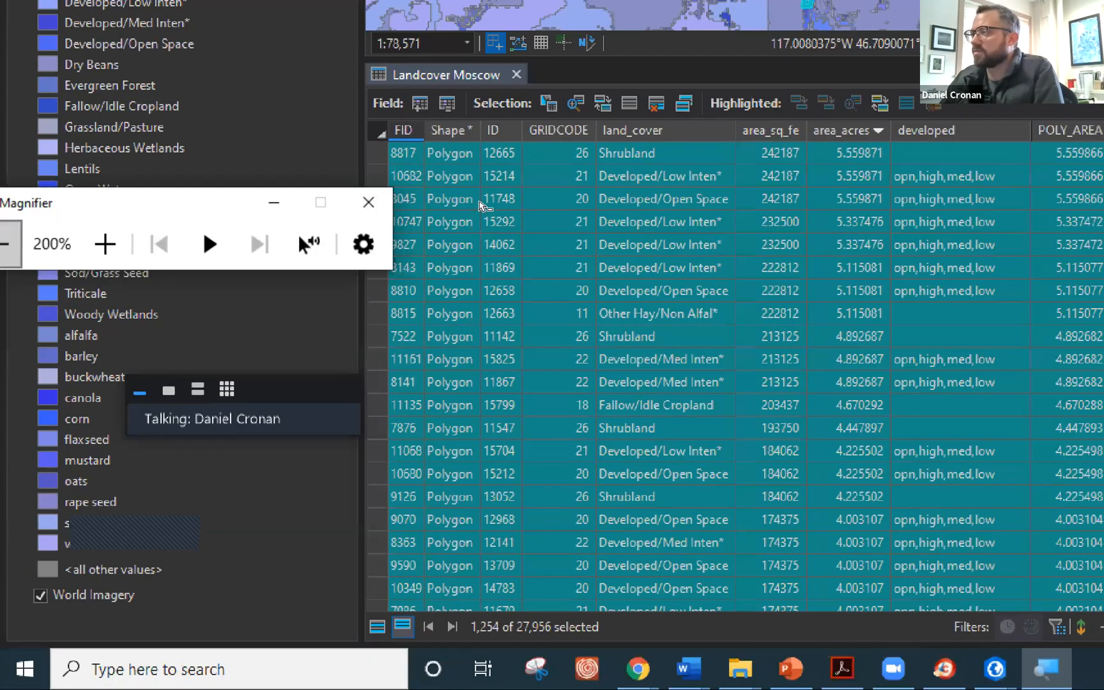
{"action": "key", "text": "super+minus"}
{"action": "scroll", "coordinate": [488, 163], "scroll_direction": "down", "scroll_amount": 6}
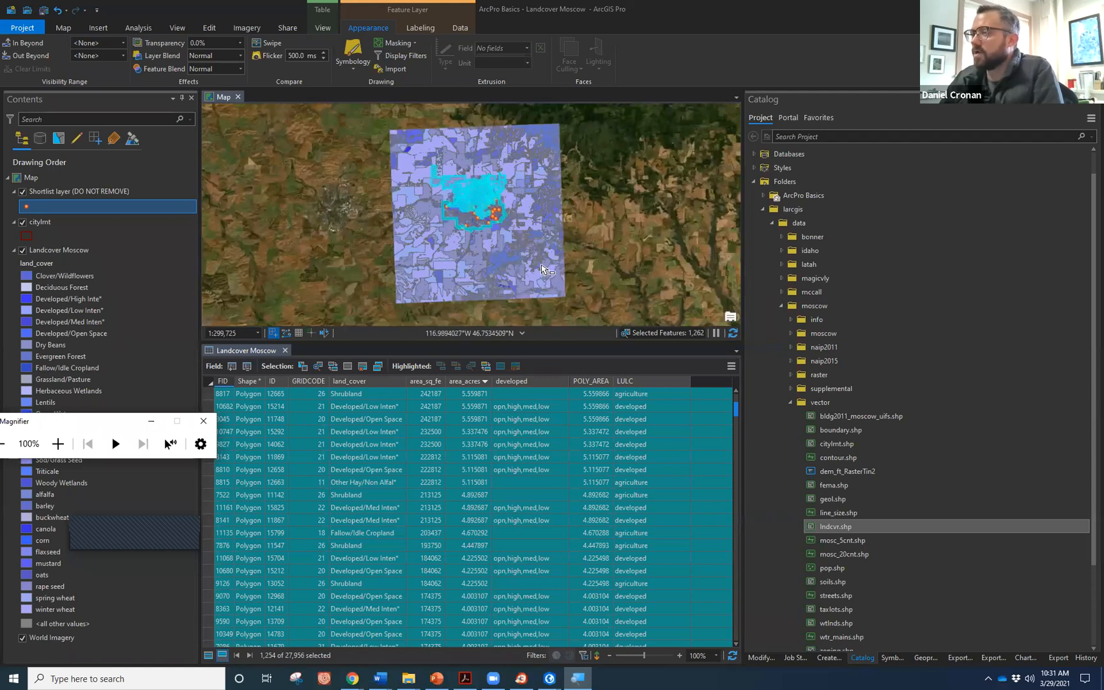
{"action": "scroll", "coordinate": [491, 209], "scroll_direction": "up", "scroll_amount": 2}
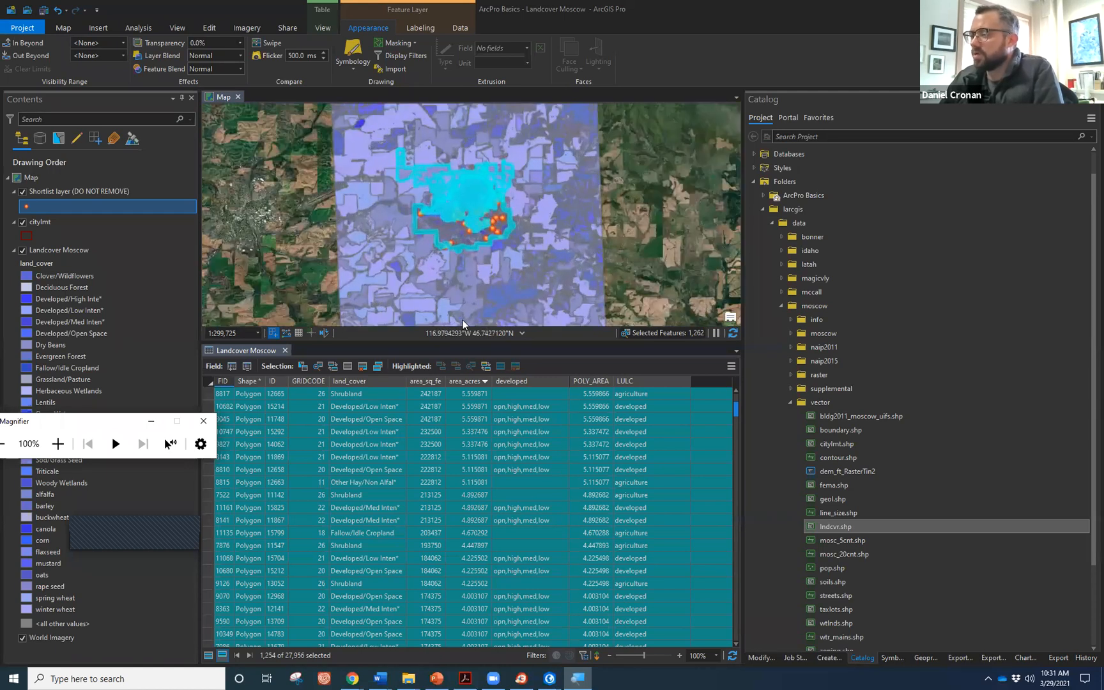
{"action": "right_click", "coordinate": [465, 383]}
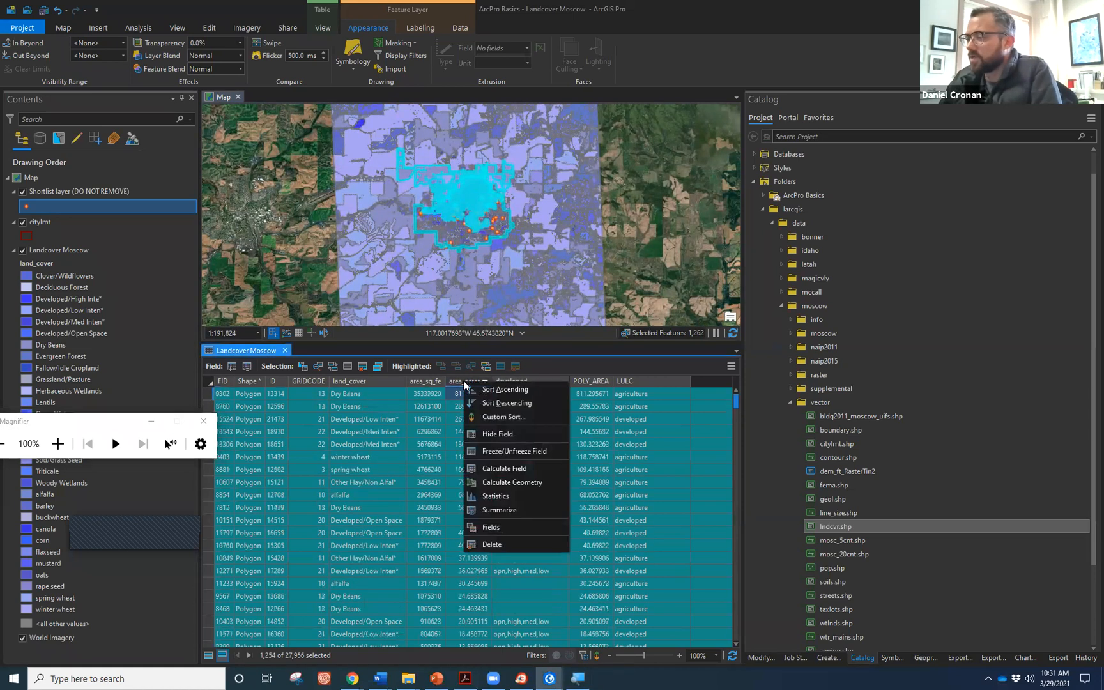
Create the Distribution of area_acres chart, showing selection mean 2.66 and sum 3,329.9 acres.
{"action": "left_click", "coordinate": [508, 494]}
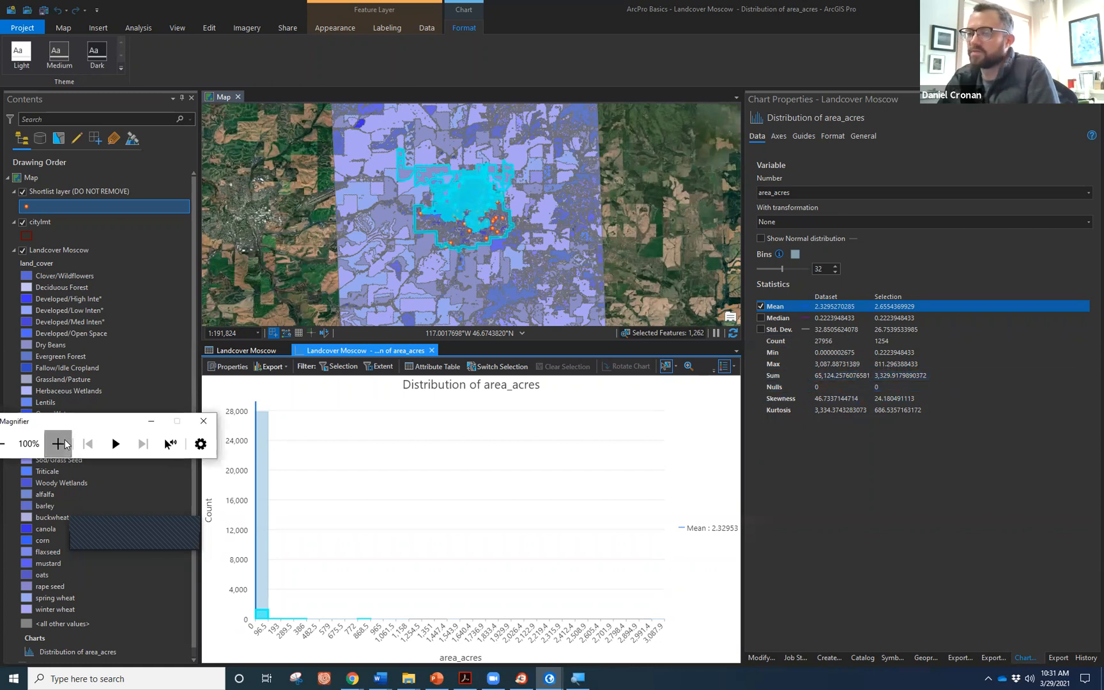
{"action": "key", "text": "super+plus"}
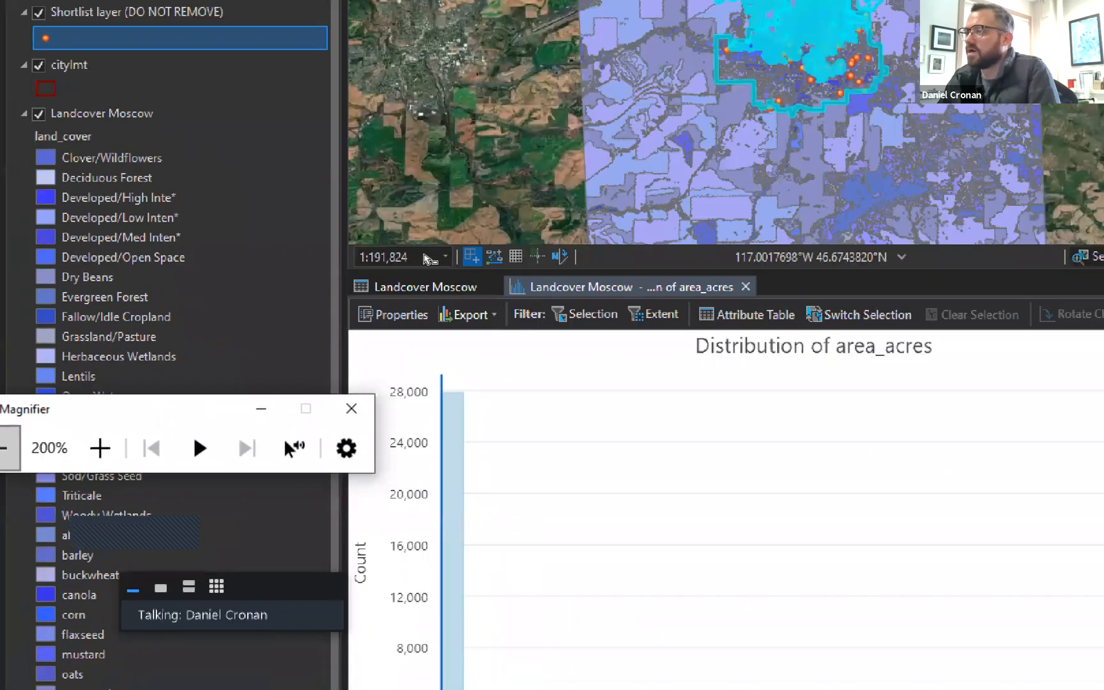
{"action": "key", "text": "super+minus"}
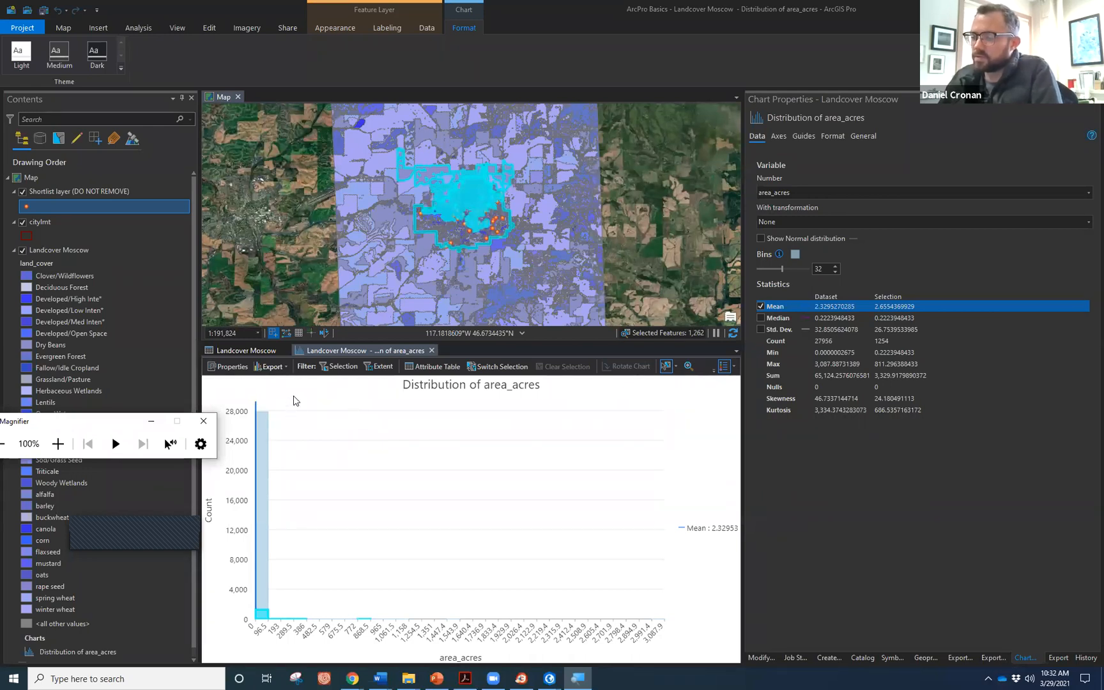
Close the distribution chart and clear the selection so 0 of 27,956 records are selected and all rows show.
{"action": "left_click", "coordinate": [432, 350]}
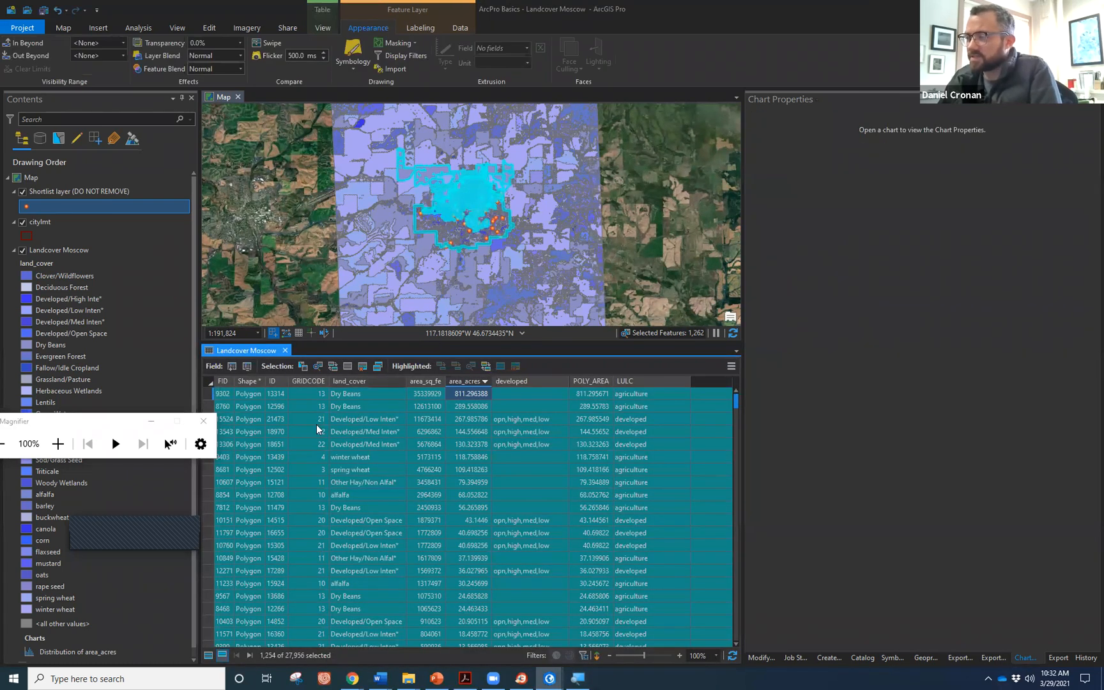
{"action": "left_click", "coordinate": [116, 443]}
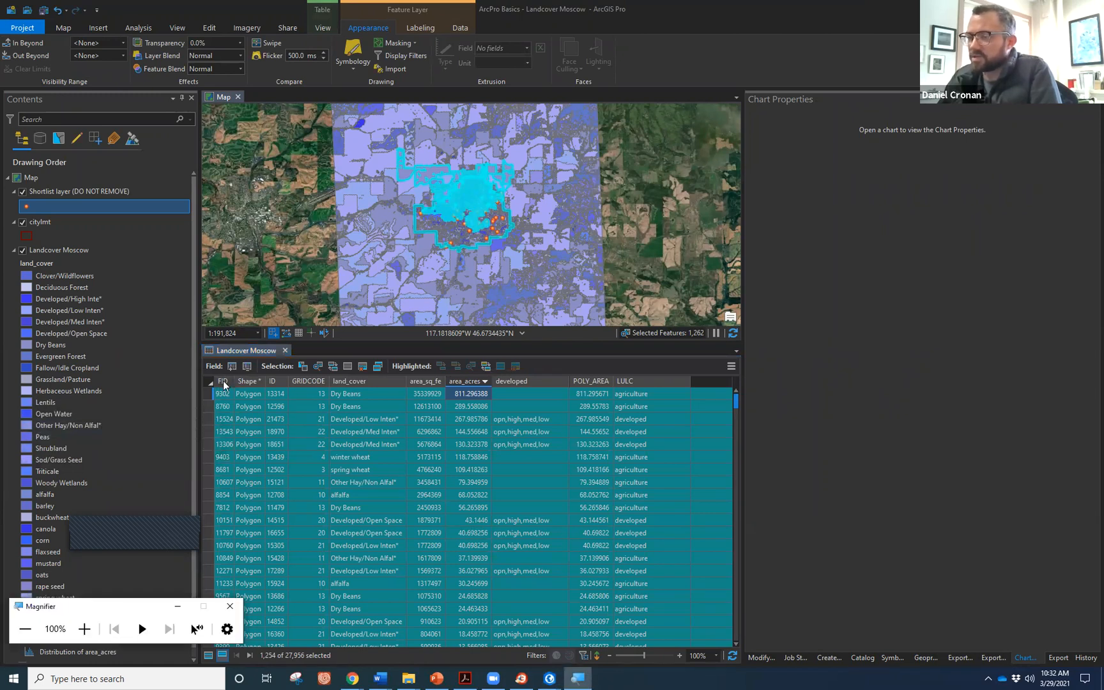
{"action": "left_click", "coordinate": [60, 32]}
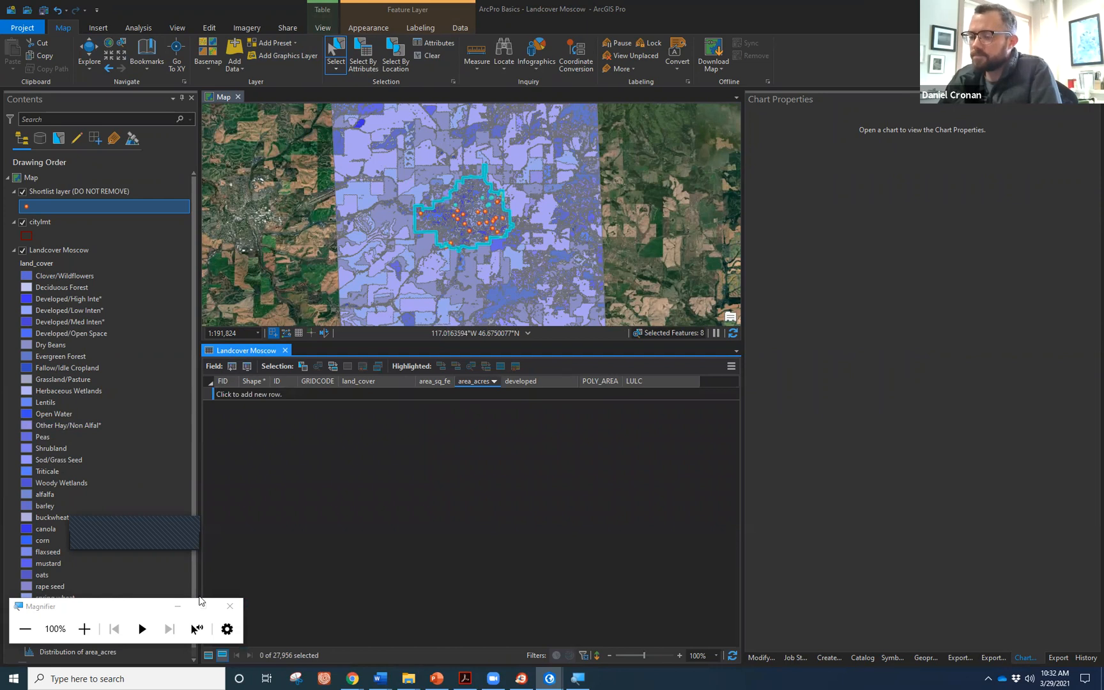
{"action": "left_click", "coordinate": [208, 655]}
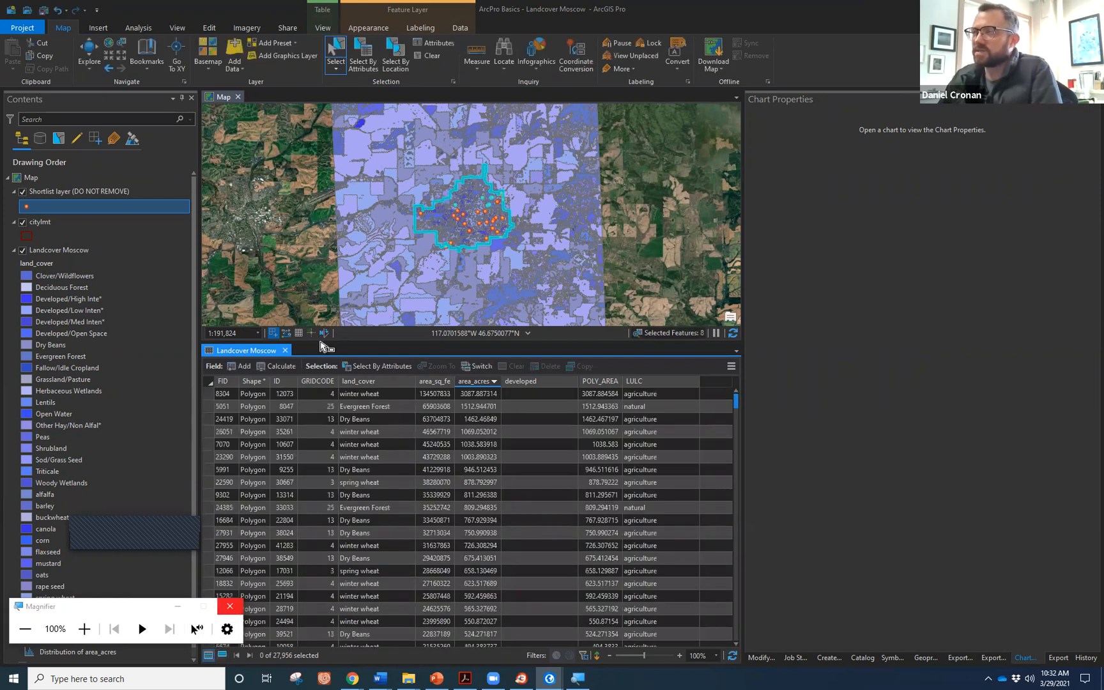
With citylmt active, clear the selection, enlarge the map, and launch Select By Attributes.
{"action": "left_click", "coordinate": [39, 222]}
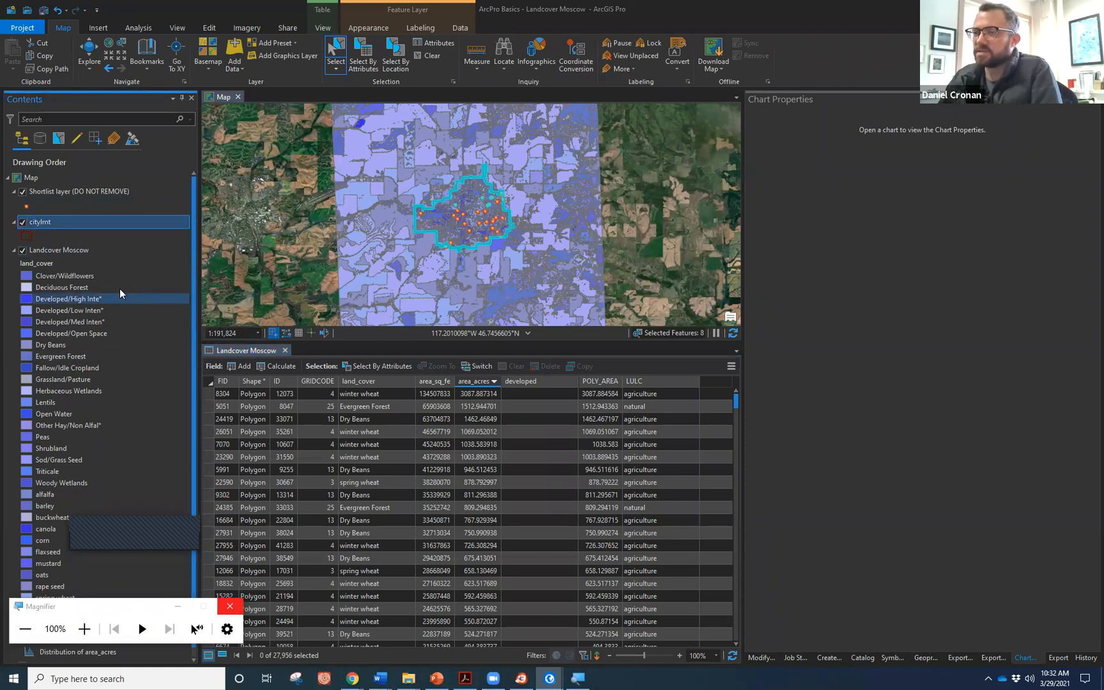
{"action": "left_click", "coordinate": [435, 57]}
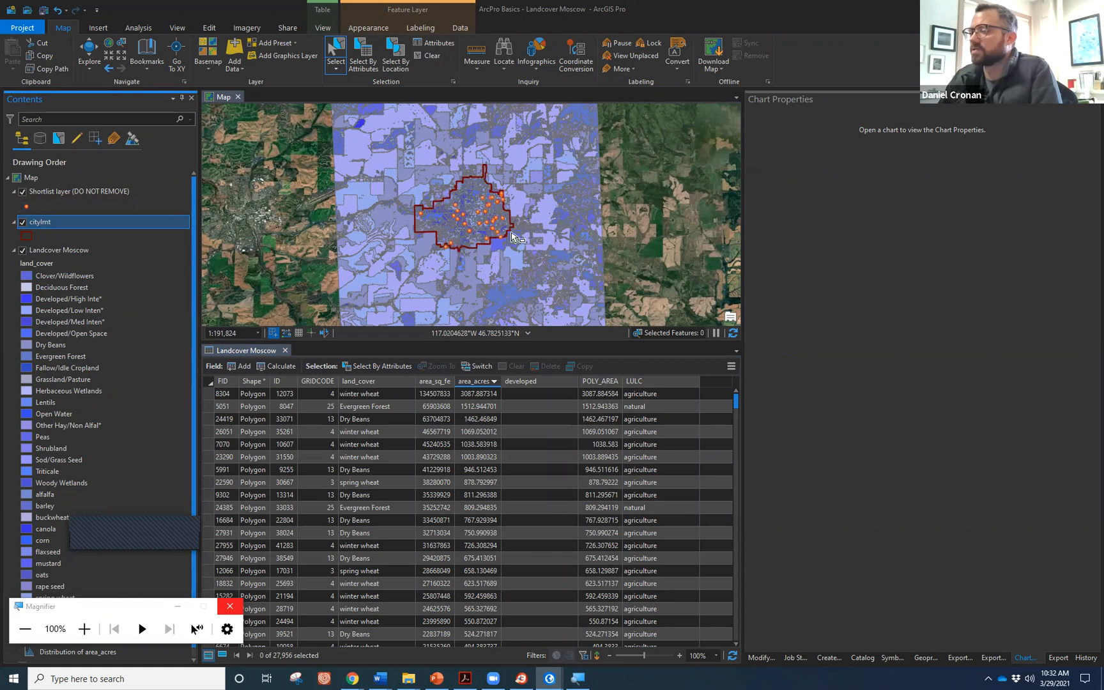
{"action": "left_click_drag", "start_coordinate": [444, 343], "coordinate": [456, 547]}
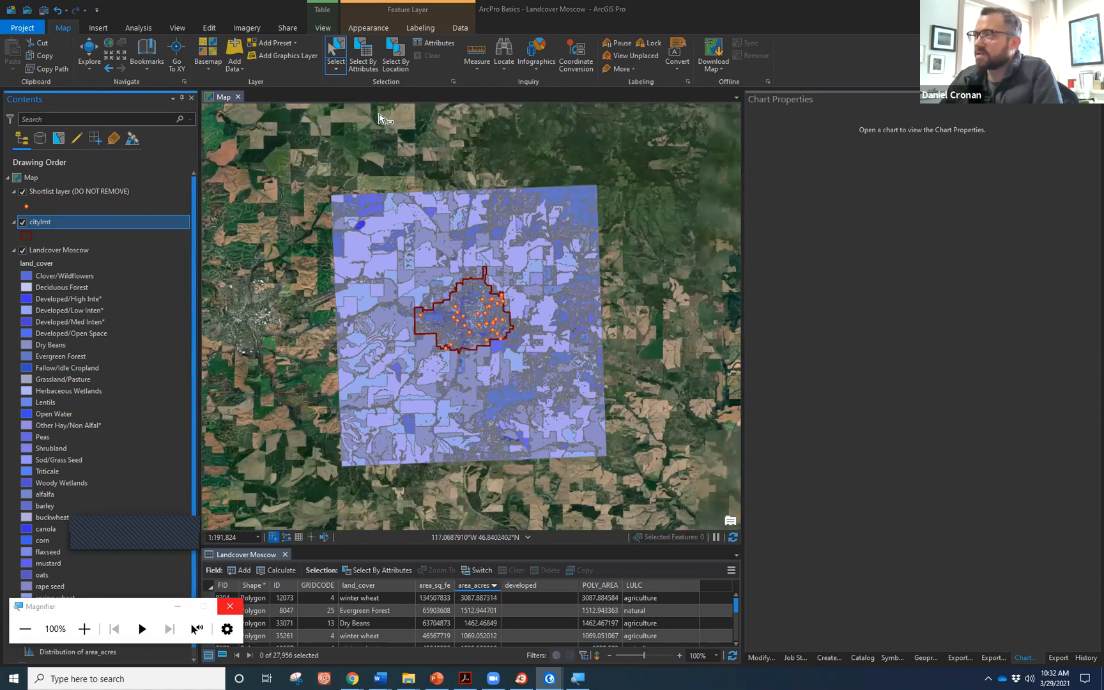
{"action": "left_click", "coordinate": [331, 68]}
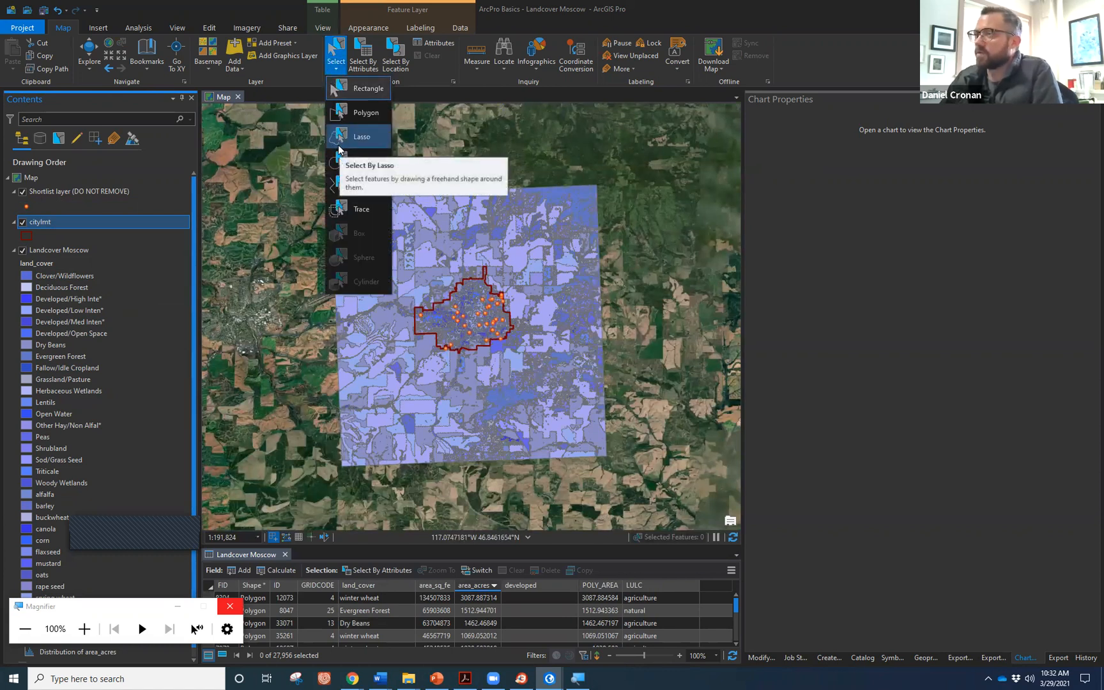
{"action": "left_click", "coordinate": [361, 58]}
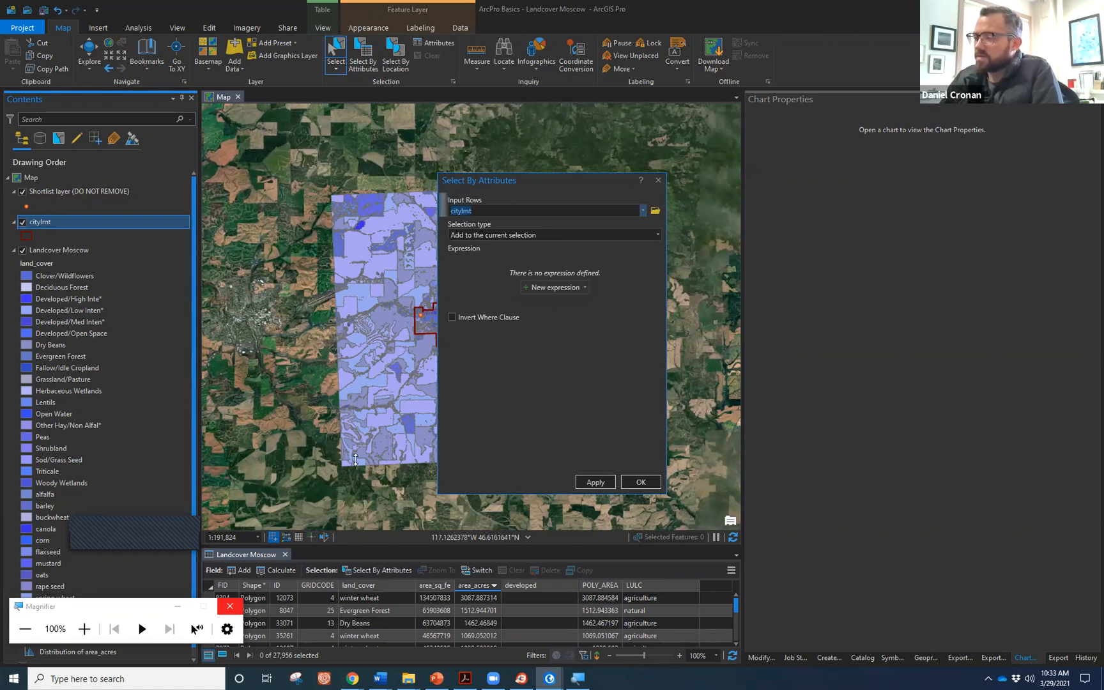
Resize the attribute table and relaunch the Select By Attributes window.
{"action": "left_click_drag", "start_coordinate": [355, 459], "coordinate": [356, 460]}
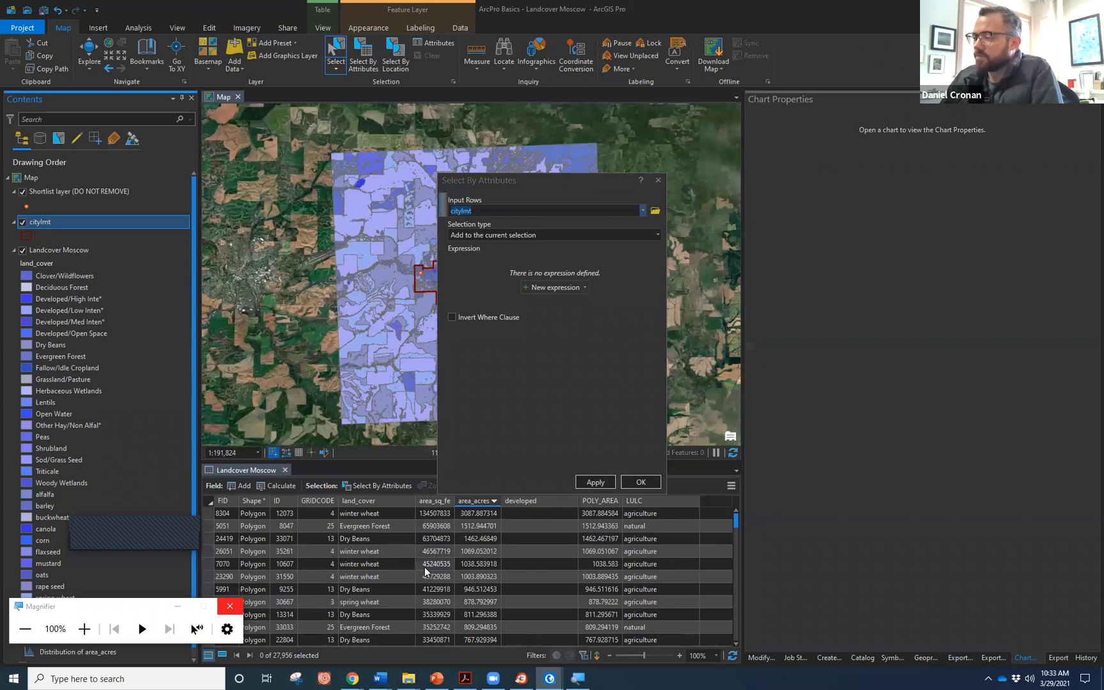
{"action": "scroll", "coordinate": [367, 557], "scroll_direction": "down", "scroll_amount": 2}
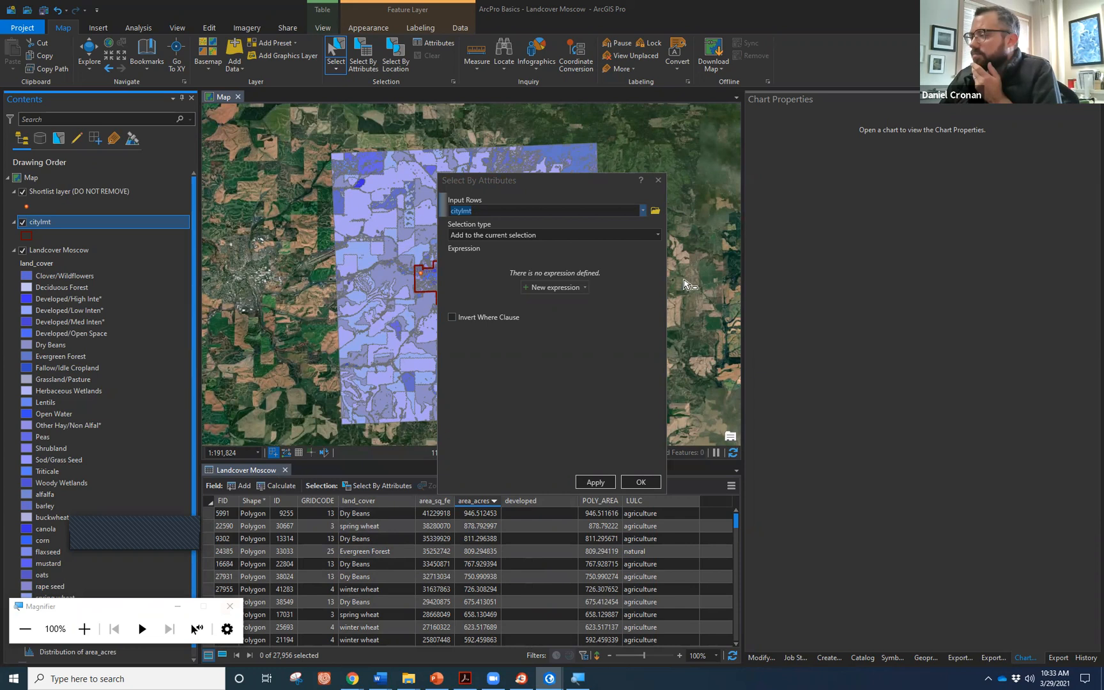
{"action": "left_click", "coordinate": [662, 181]}
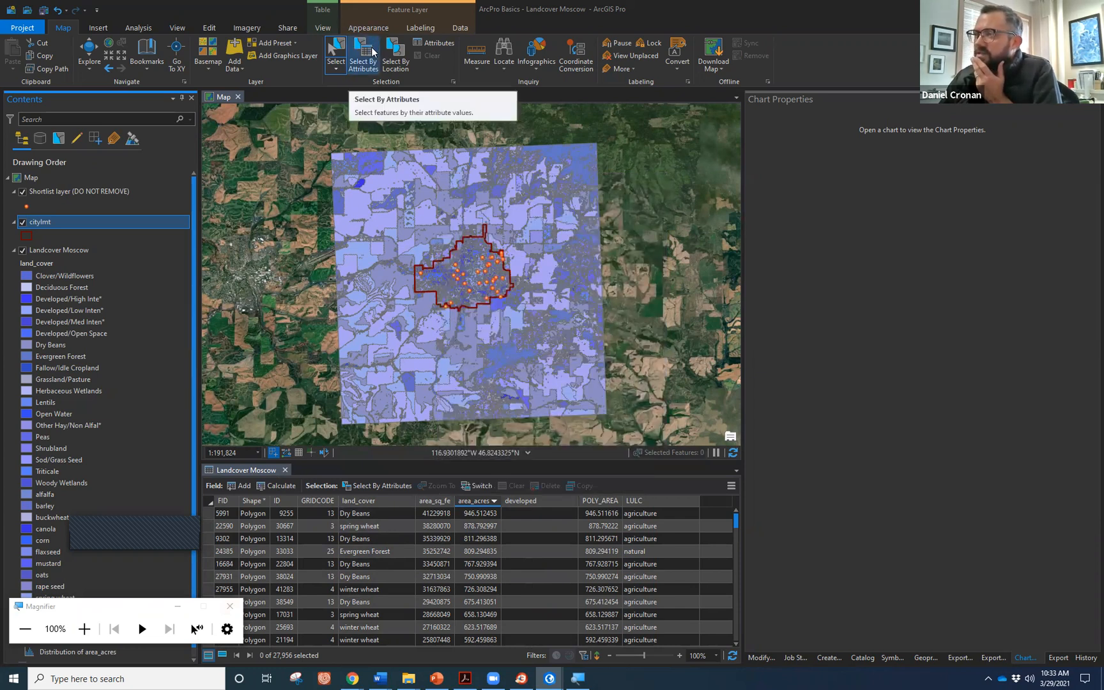
{"action": "left_click", "coordinate": [370, 55]}
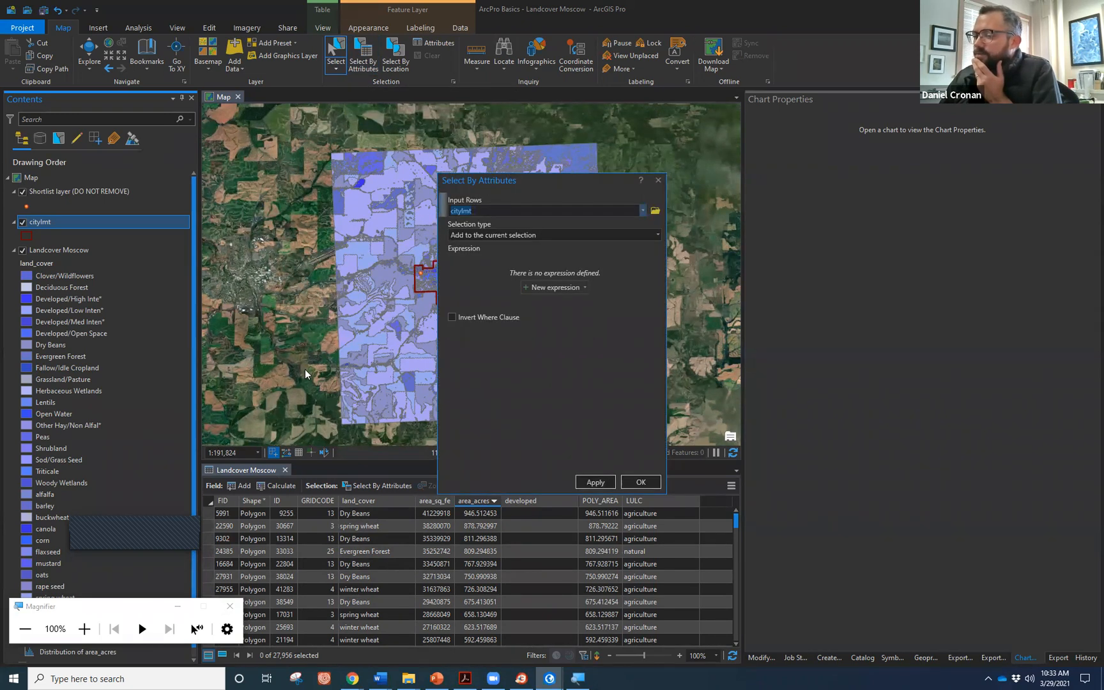
{"action": "left_click", "coordinate": [89, 628]}
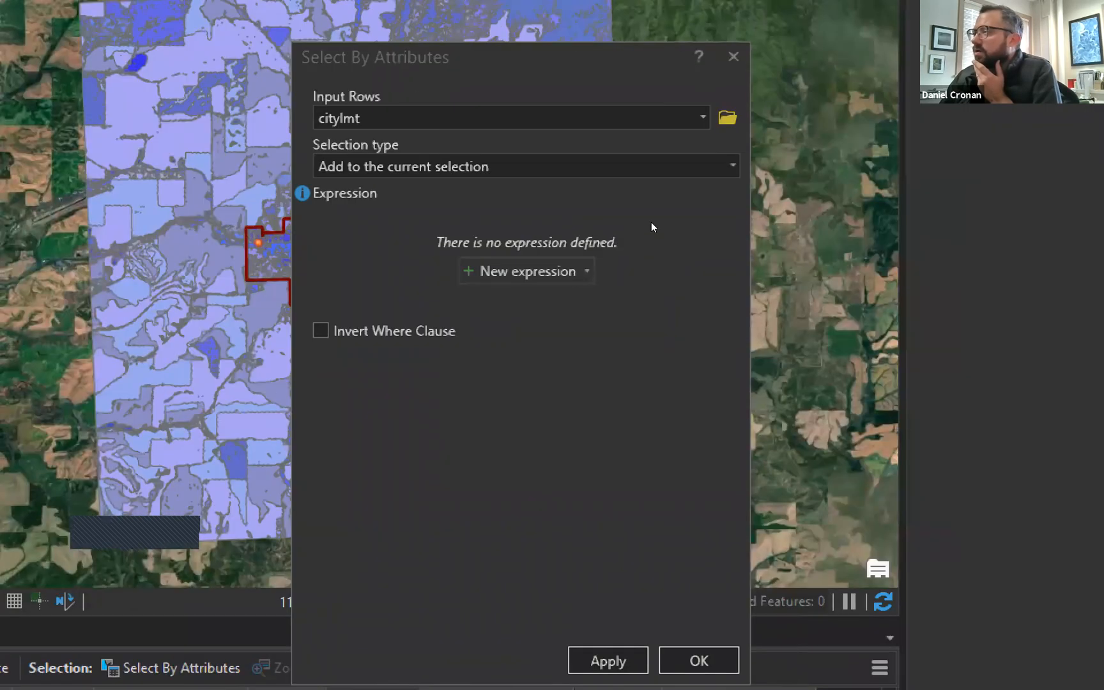
Set Input Rows to Landcover Moscow and Selection type to New selection.
{"action": "left_click", "coordinate": [646, 208]}
{"action": "key", "text": "alt+Down"}
{"action": "key", "text": "Down"}
{"action": "key", "text": "Down"}
{"action": "key", "text": "Down"}
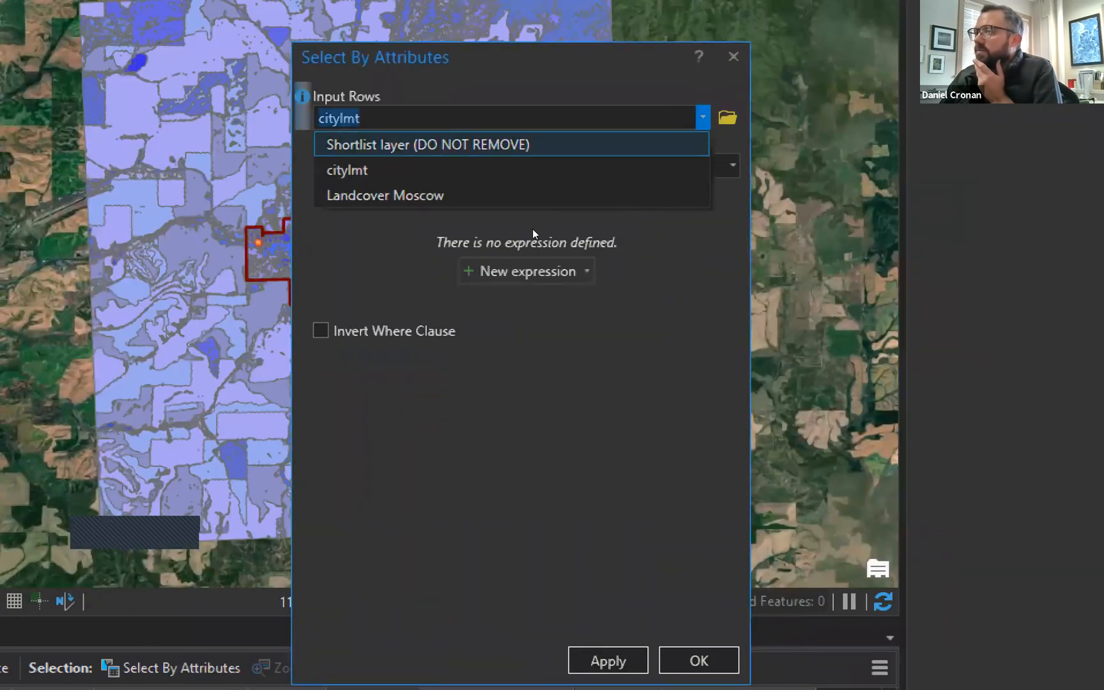
{"action": "key", "text": "Return"}
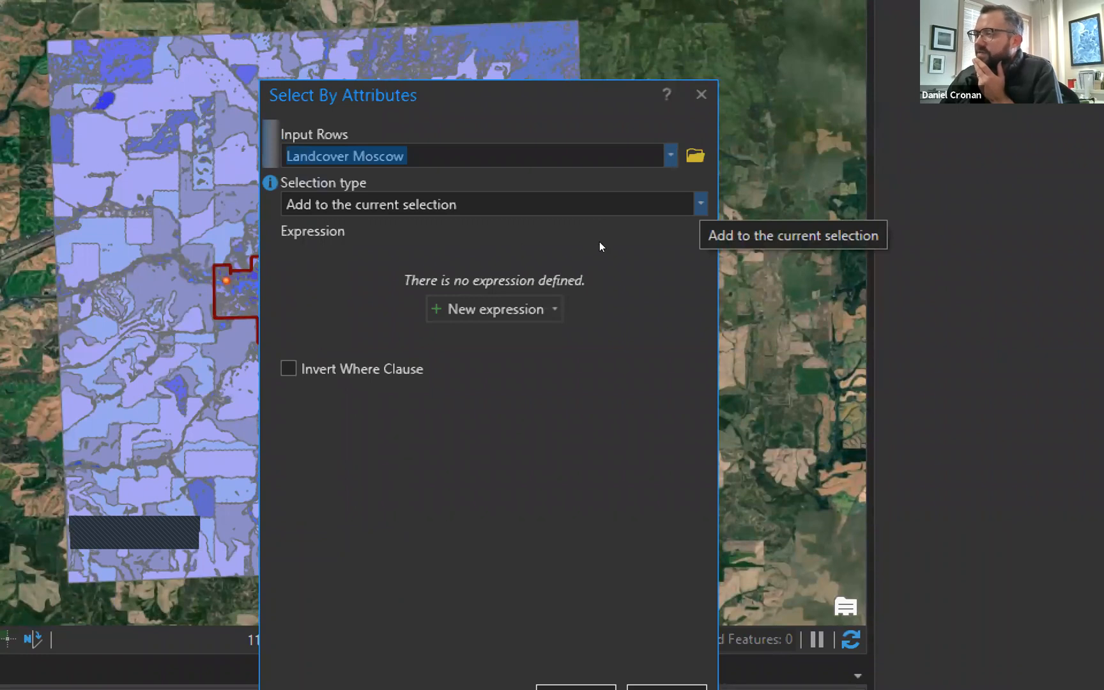
{"action": "key", "text": "Tab"}
{"action": "key", "text": "alt+Down"}
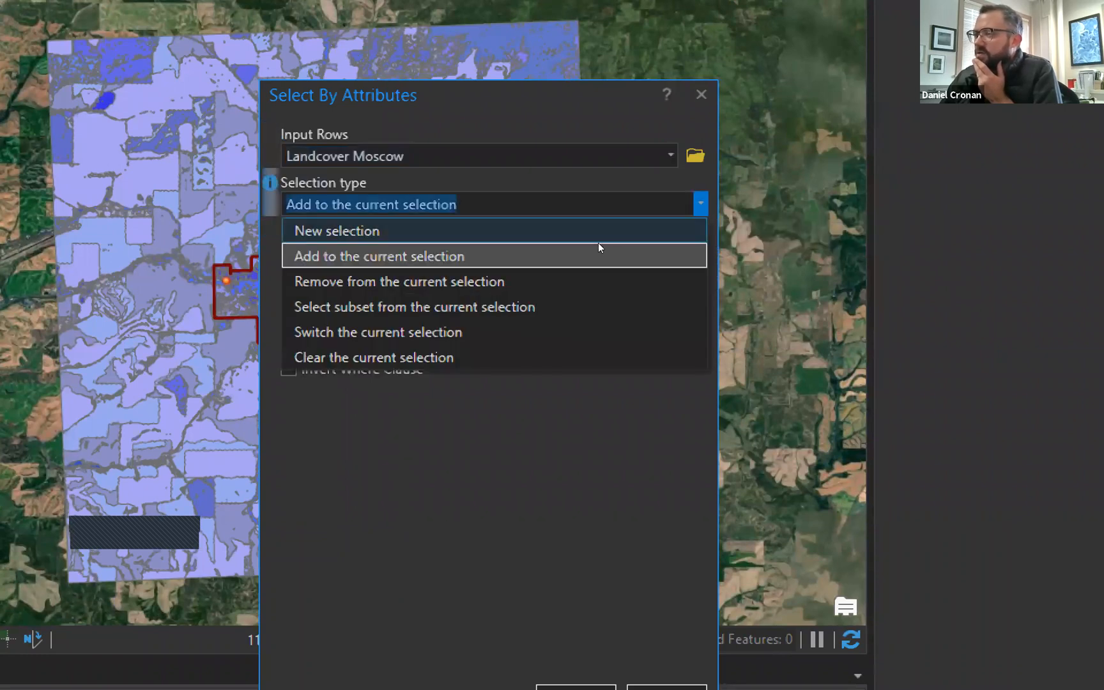
{"action": "key", "text": "Return"}
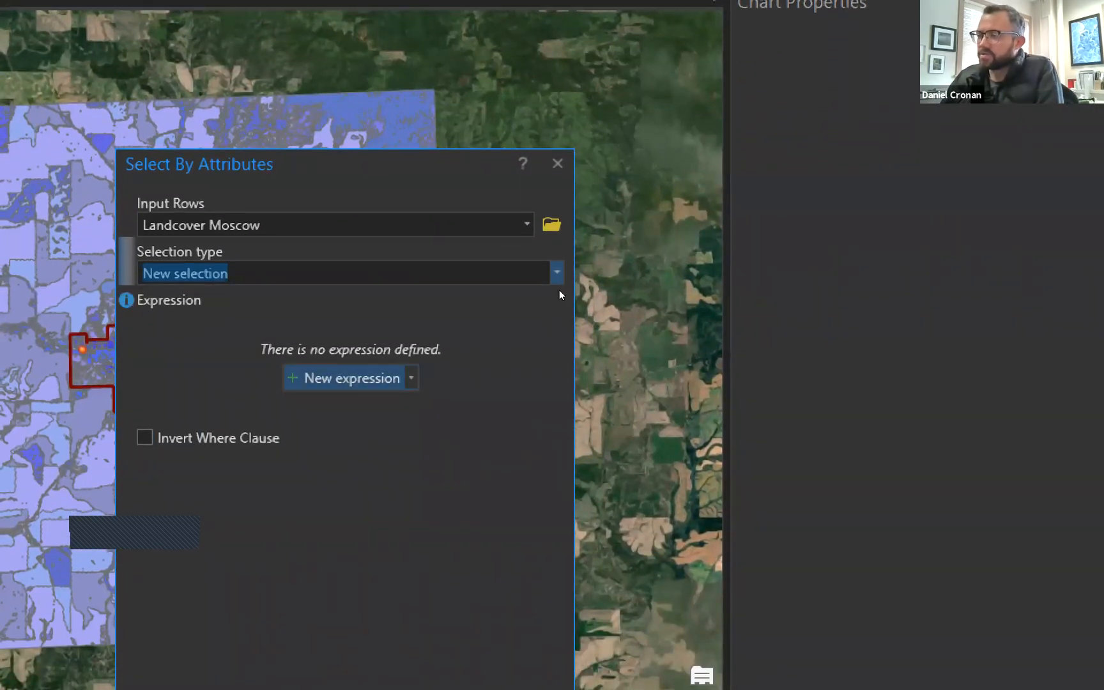
{"action": "key", "text": "Tab"}
Build the first clause: land_cover equals Developed/High Intensity.
{"action": "key", "text": "Return"}
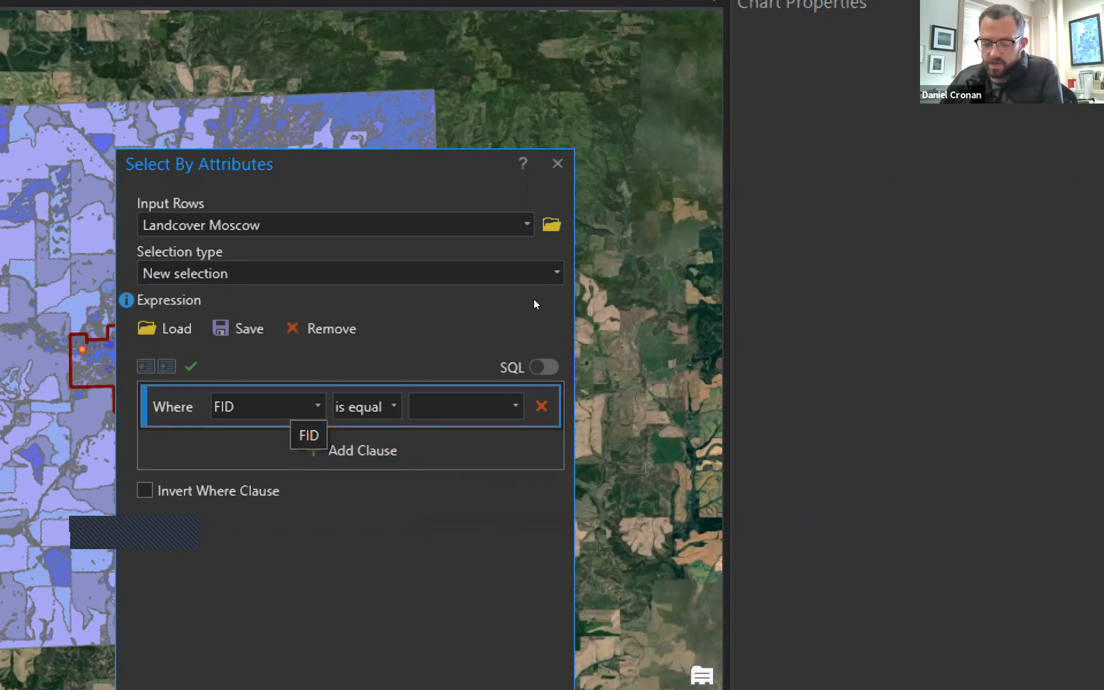
{"action": "left_click", "coordinate": [318, 406]}
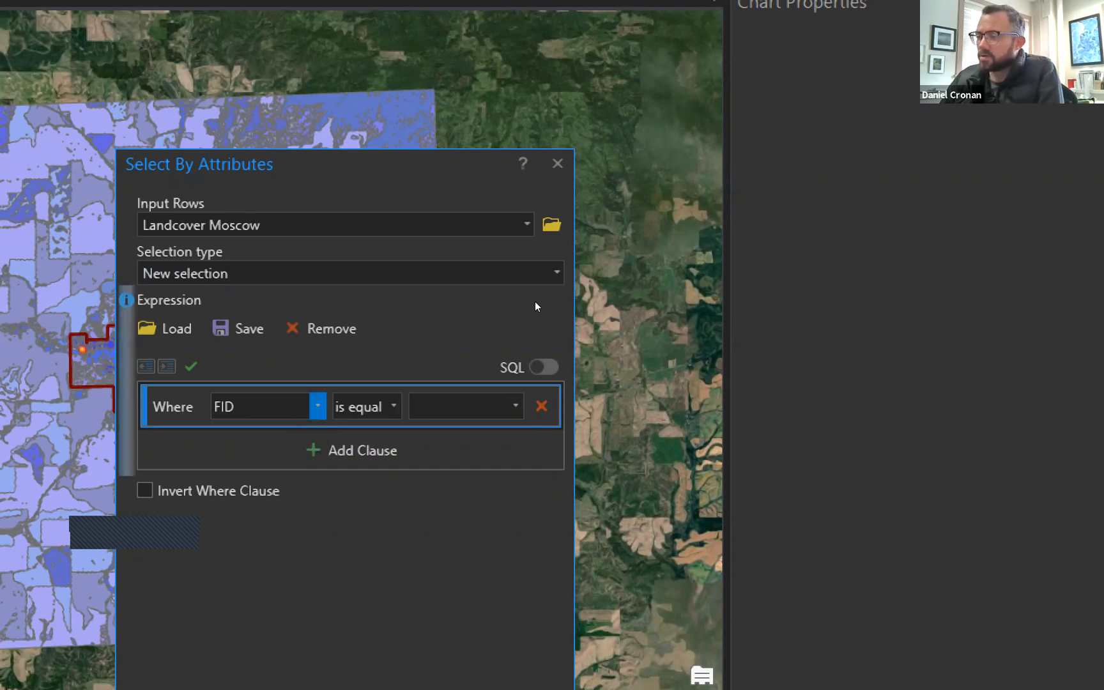
{"action": "key", "text": "Down"}
{"action": "key", "text": "Down"}
{"action": "key", "text": "Down"}
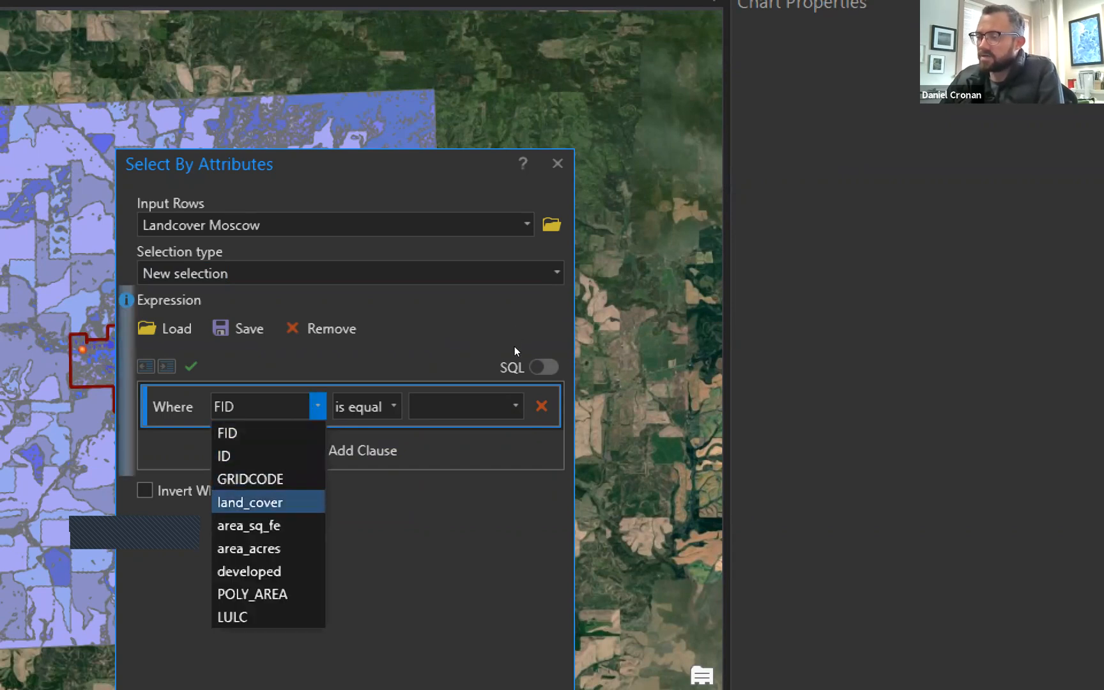
{"action": "key", "text": "Return"}
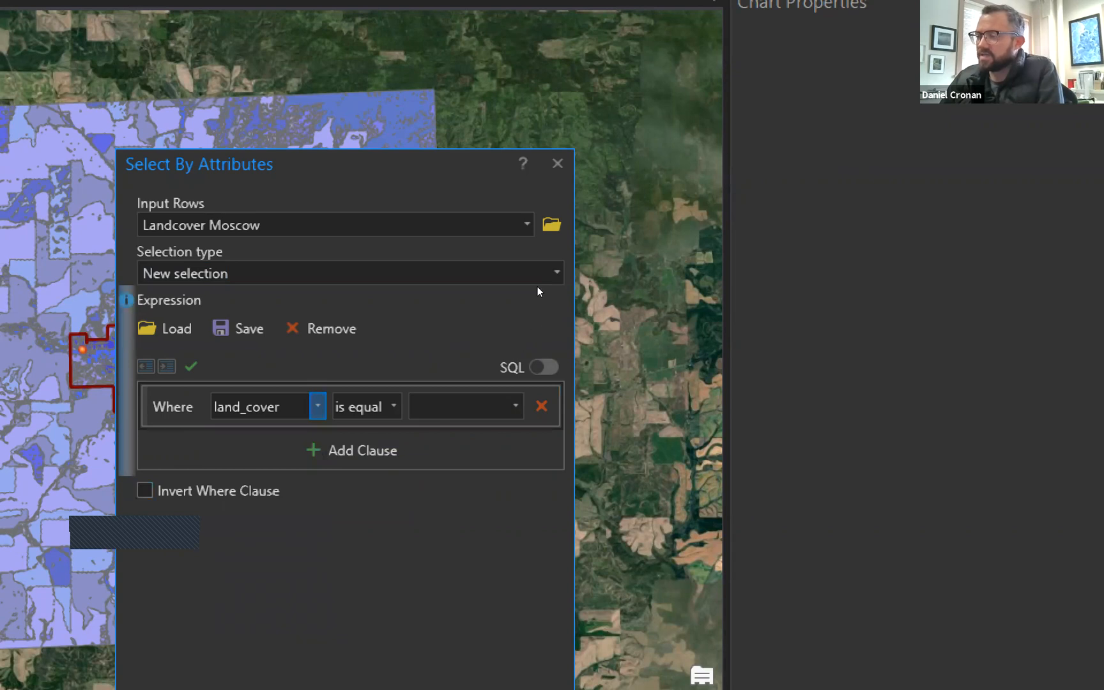
{"action": "key", "text": "alt+Down"}
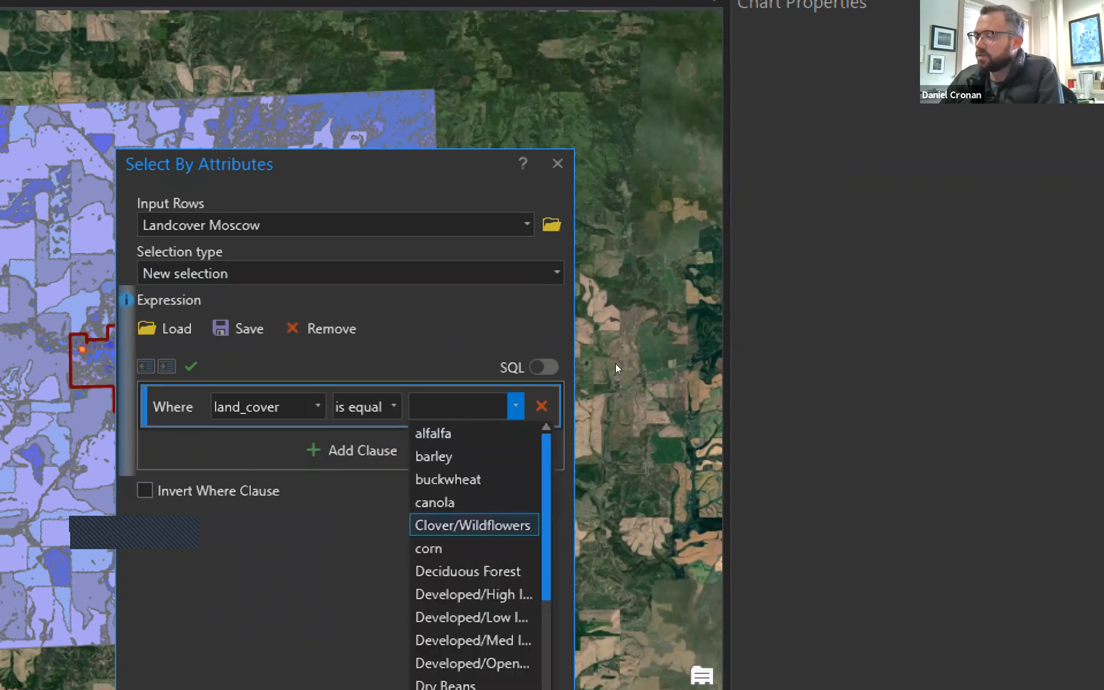
{"action": "key", "text": "Down"}
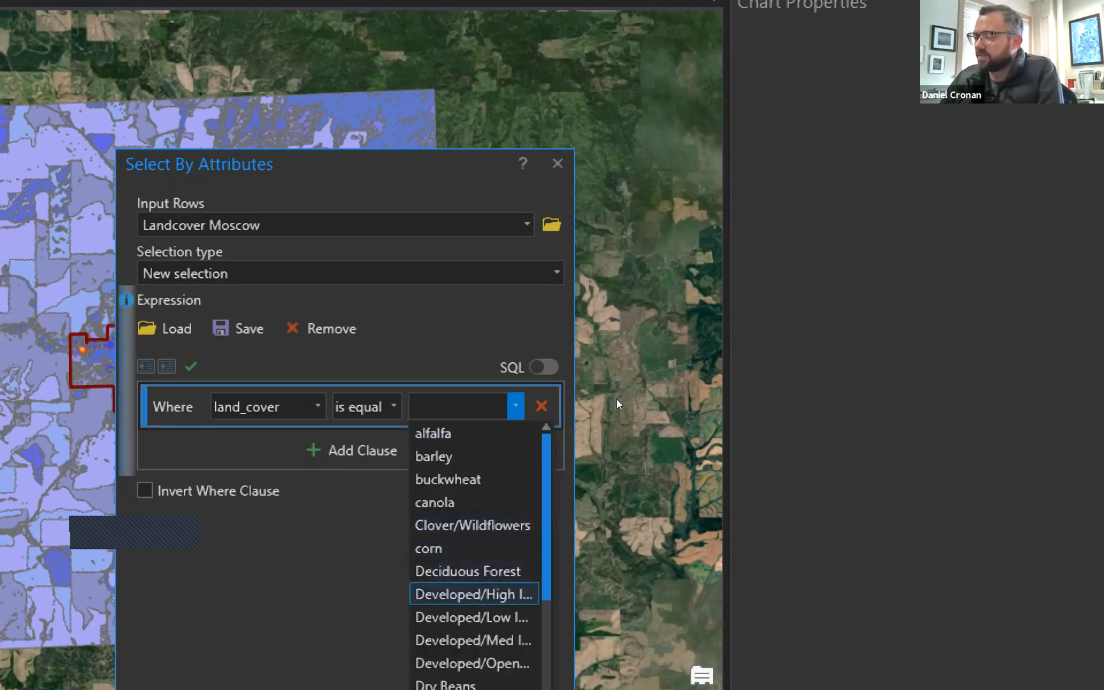
{"action": "key", "text": "Return"}
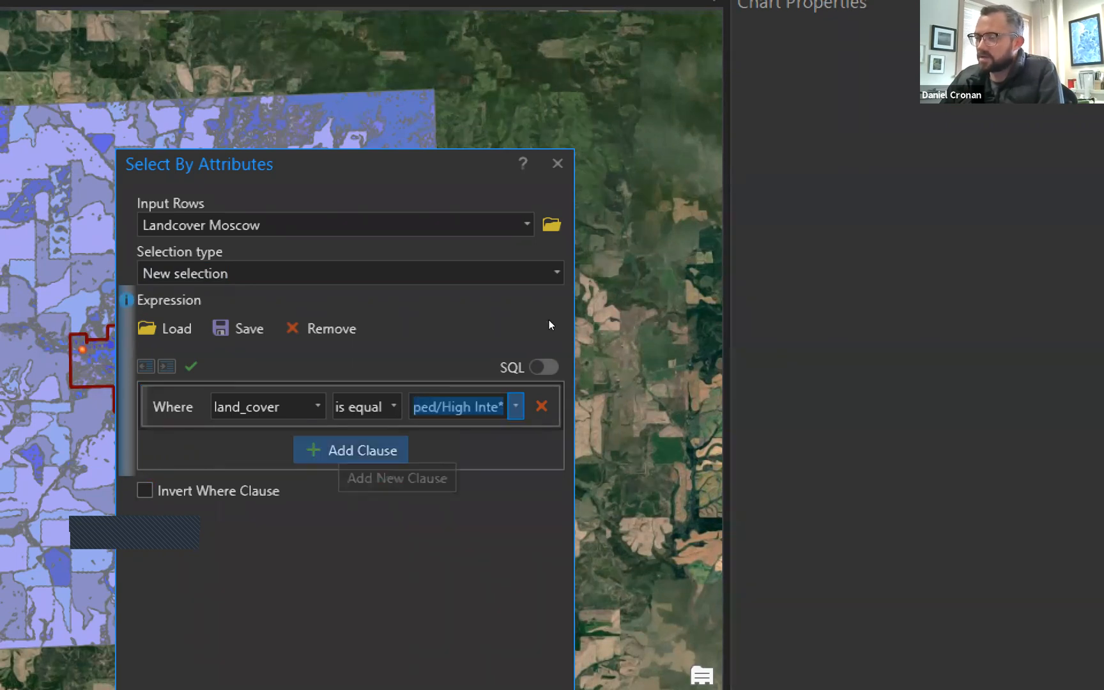
Add an Or clause for land_cover equal to Developed/Low.
{"action": "key", "text": "Return"}
{"action": "key", "text": "Tab"}
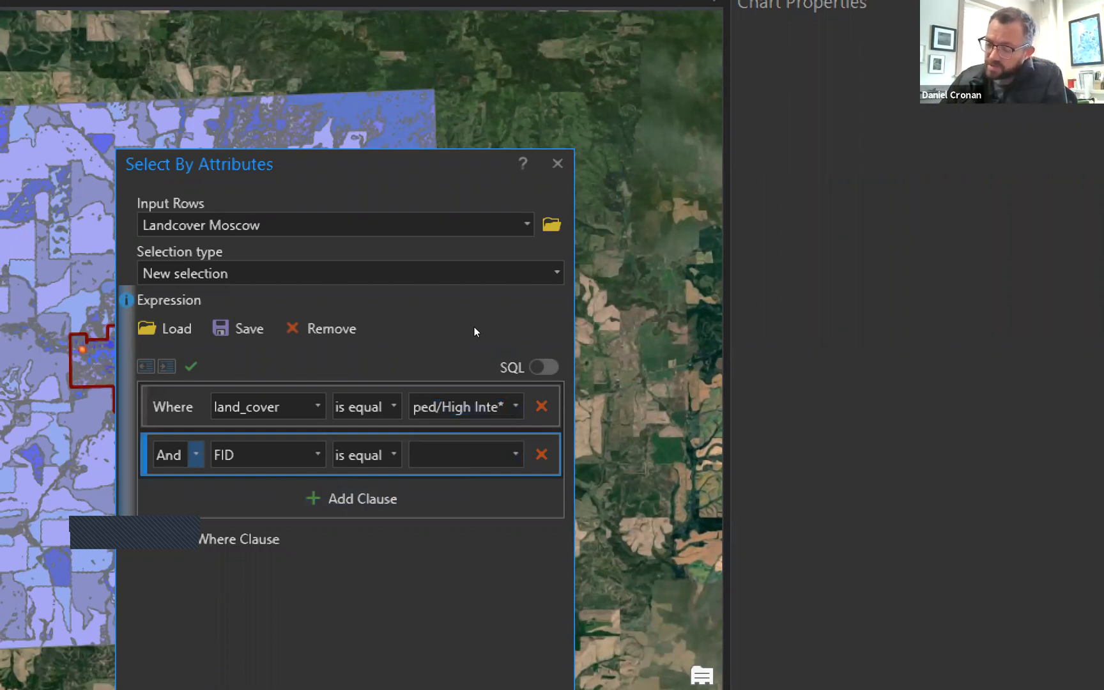
{"action": "key", "text": "alt+Down"}
{"action": "key", "text": "Down"}
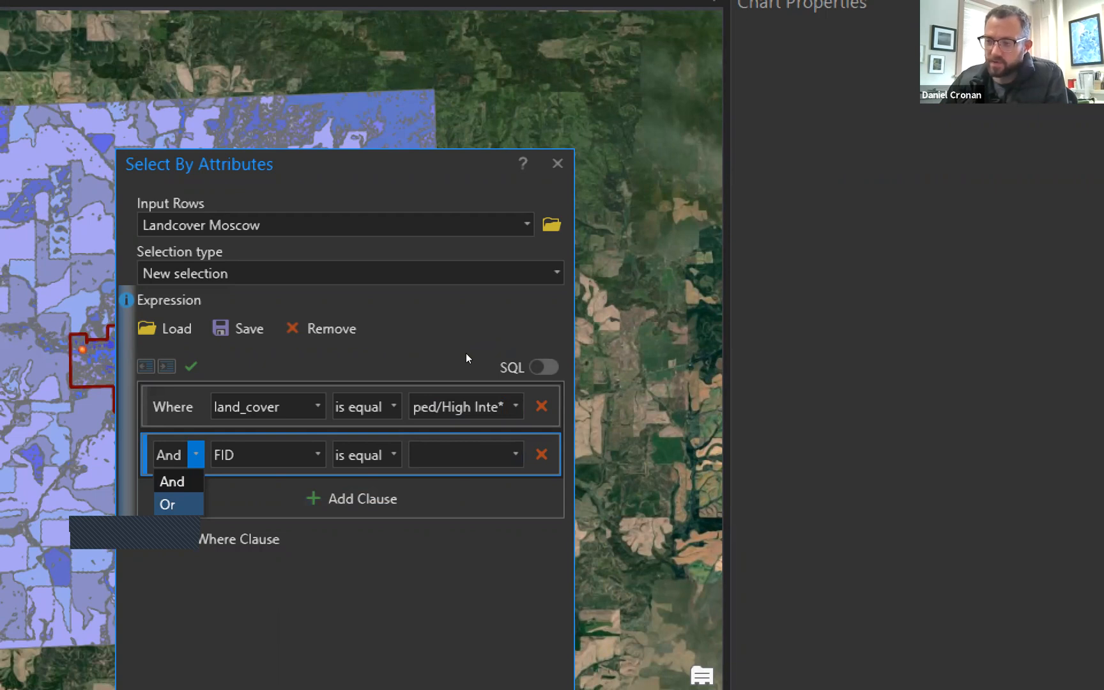
{"action": "key", "text": "Return"}
{"action": "key", "text": "Tab"}
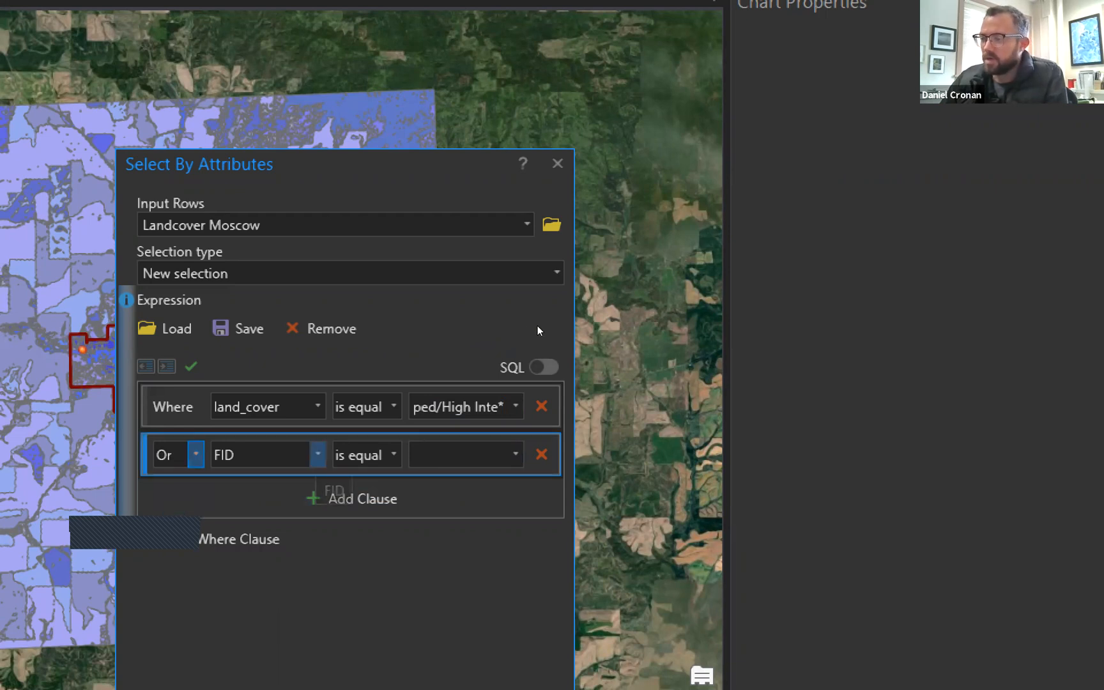
{"action": "key", "text": "alt+Down"}
{"action": "key", "text": "Down"}
{"action": "key", "text": "Down"}
{"action": "key", "text": "Down"}
{"action": "key", "text": "Return"}
{"action": "key", "text": "Tab"}
{"action": "key", "text": "Tab"}
{"action": "key", "text": "alt+Down"}
{"action": "key", "text": "Down"}
{"action": "key", "text": "Down"}
{"action": "key", "text": "Down"}
{"action": "key", "text": "Down"}
{"action": "key", "text": "Down"}
{"action": "key", "text": "Down"}
{"action": "key", "text": "Down"}
{"action": "key", "text": "Down"}
{"action": "key", "text": "Down"}
{"action": "key", "text": "Down"}
{"action": "key", "text": "Up"}
{"action": "key", "text": "Up"}
{"action": "key", "text": "Down"}
{"action": "key", "text": "Return"}
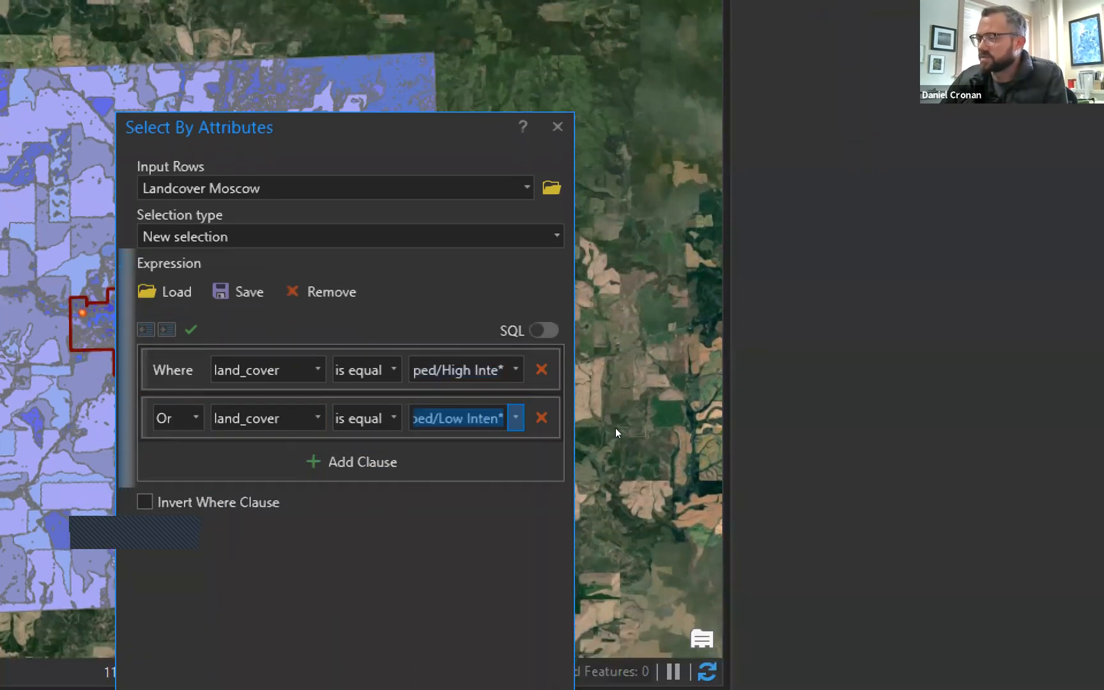
Add an Or clause for land_cover equal to Developed/Med.
{"action": "left_click", "coordinate": [358, 461]}
{"action": "key", "text": "alt+Down"}
{"action": "key", "text": "Down"}
{"action": "key", "text": "Return"}
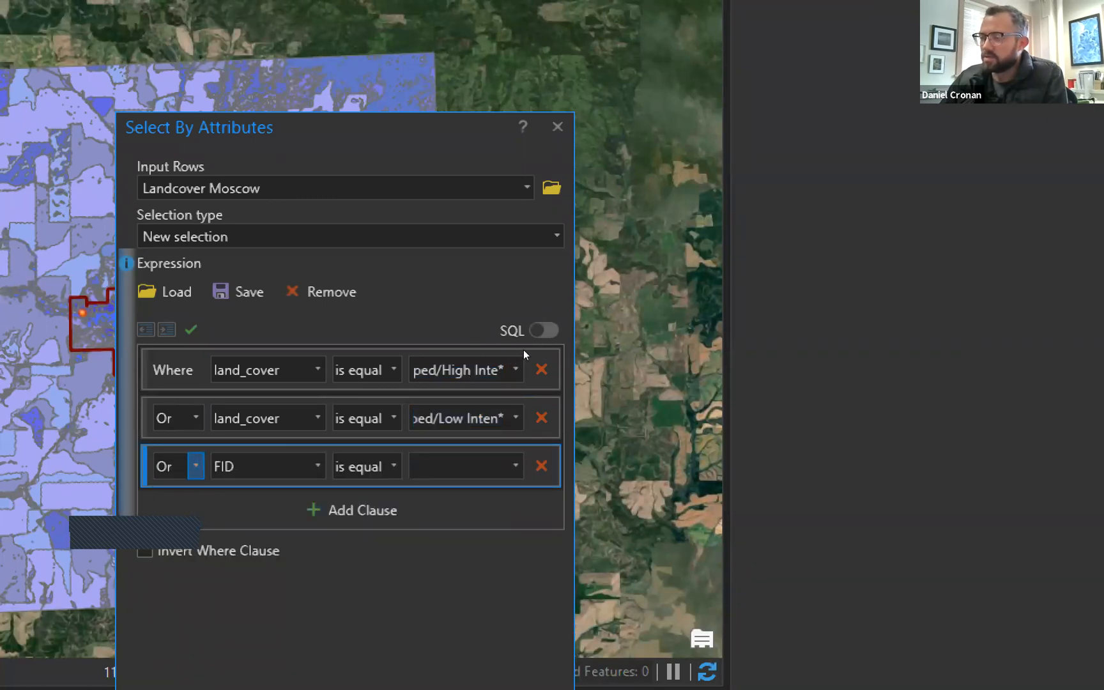
{"action": "key", "text": "Tab"}
{"action": "key", "text": "alt+Down"}
{"action": "key", "text": "Down"}
{"action": "key", "text": "Down"}
{"action": "key", "text": "Down"}
{"action": "key", "text": "Return"}
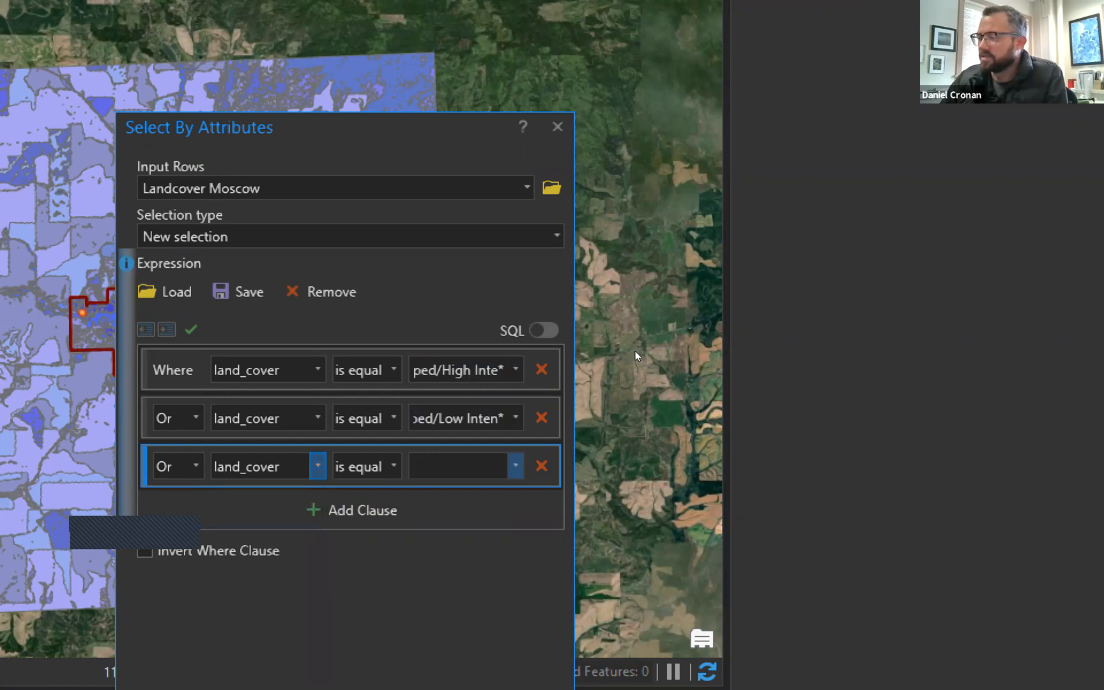
{"action": "key", "text": "alt+Down"}
{"action": "key", "text": "Down"}
{"action": "key", "text": "Down"}
{"action": "key", "text": "Down"}
{"action": "key", "text": "Down"}
{"action": "key", "text": "Down"}
{"action": "key", "text": "Down"}
{"action": "key", "text": "Down"}
{"action": "key", "text": "Down"}
{"action": "key", "text": "Down"}
{"action": "key", "text": "Down"}
{"action": "key", "text": "Up"}
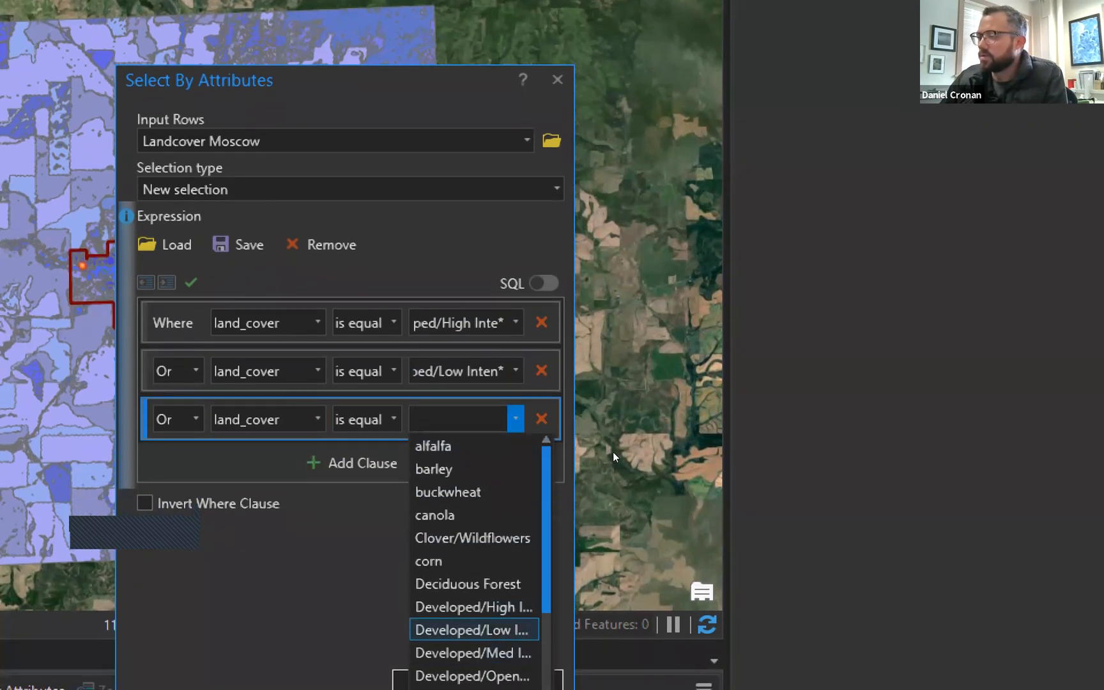
{"action": "key", "text": "Down"}
{"action": "key", "text": "Return"}
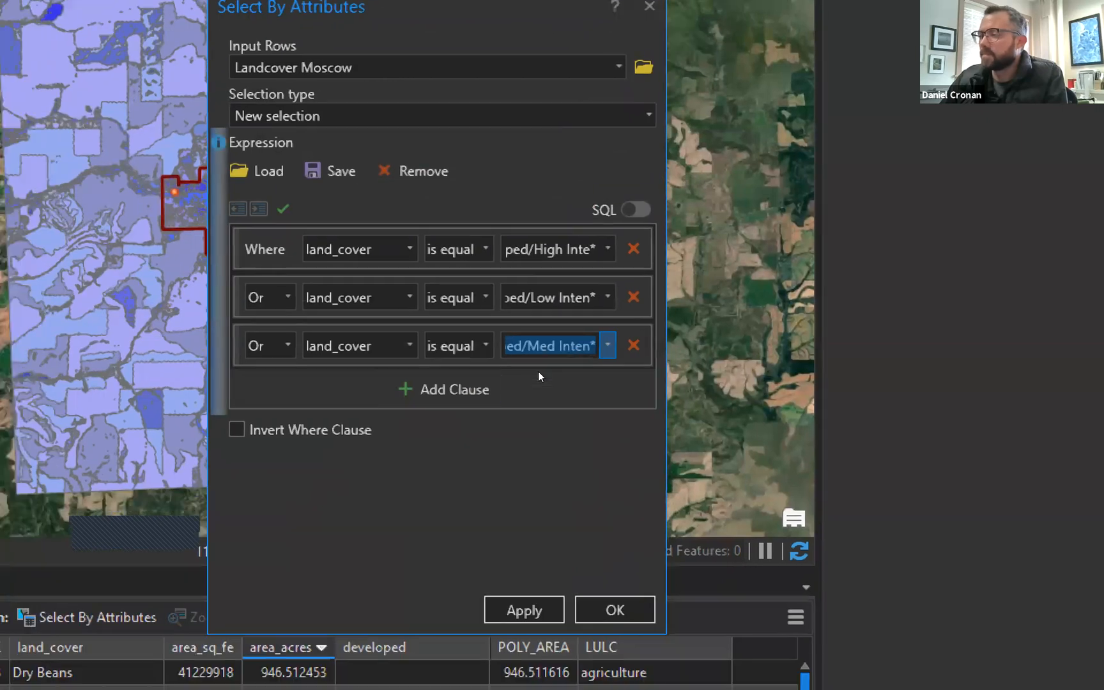
Add a final Or clause for Developed/Open Space and apply, selecting 5,806 of 27,956 polygons.
{"action": "left_click", "coordinate": [383, 458]}
{"action": "key", "text": "alt+Down"}
{"action": "key", "text": "Down"}
{"action": "key", "text": "Return"}
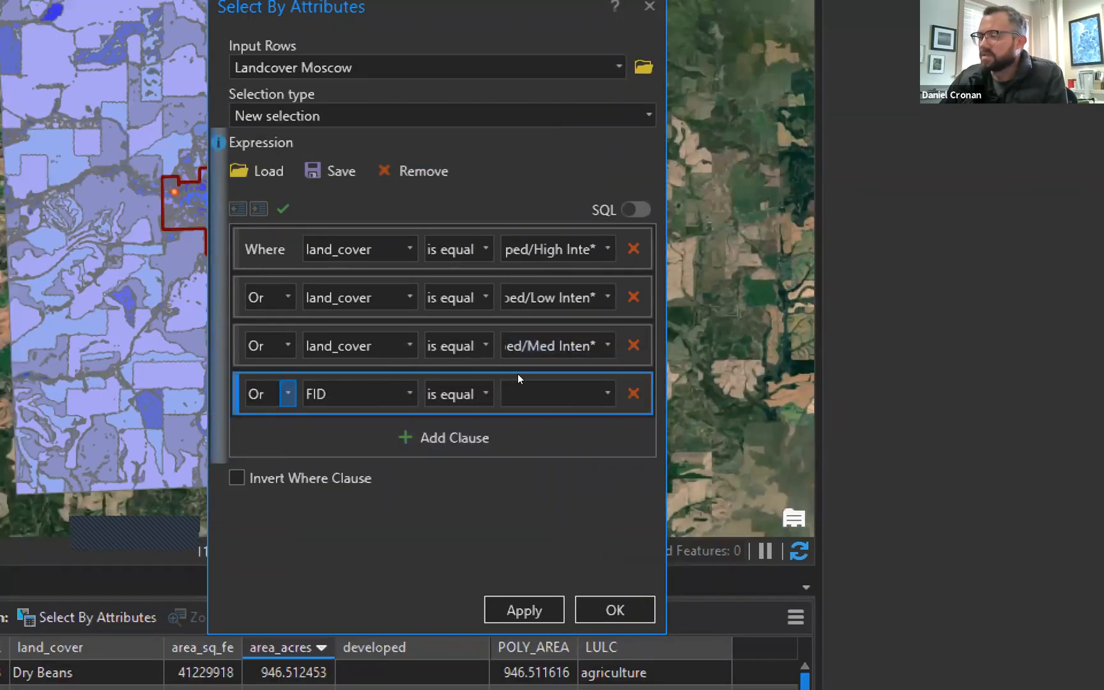
{"action": "key", "text": "Tab"}
{"action": "key", "text": "alt+Down"}
{"action": "key", "text": "Down"}
{"action": "key", "text": "Down"}
{"action": "key", "text": "Down"}
{"action": "key", "text": "Return"}
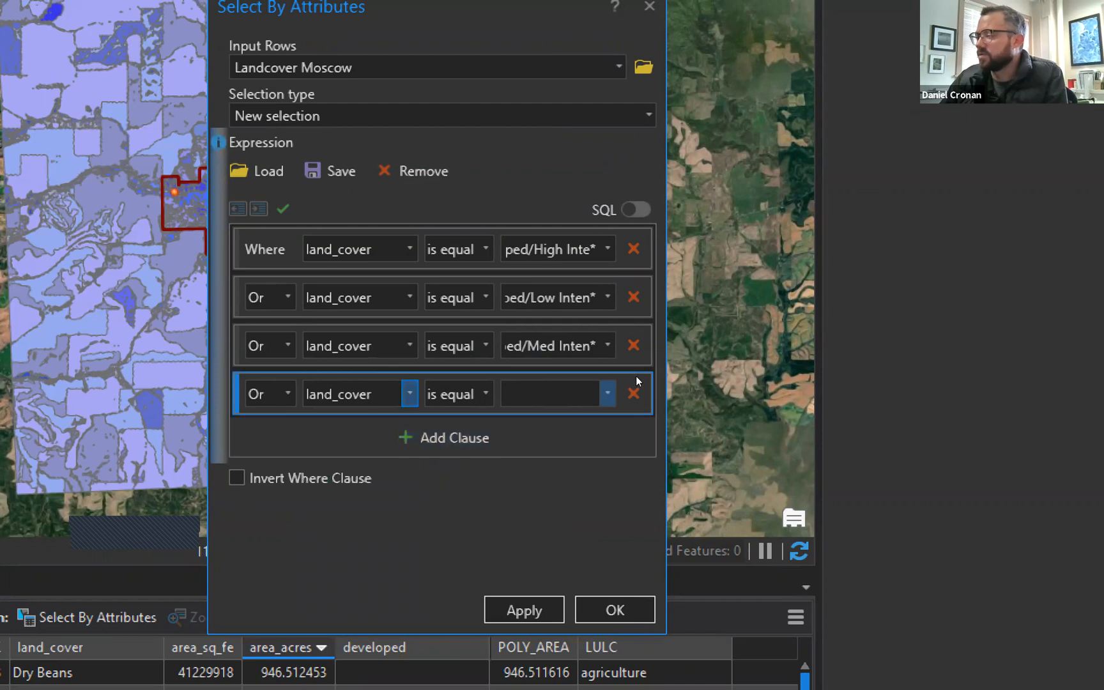
{"action": "key", "text": "alt+Down"}
{"action": "key", "text": "Down"}
{"action": "key", "text": "Down"}
{"action": "key", "text": "Down"}
{"action": "key", "text": "Down"}
{"action": "key", "text": "Down"}
{"action": "key", "text": "Down"}
{"action": "key", "text": "Down"}
{"action": "key", "text": "Down"}
{"action": "key", "text": "Down"}
{"action": "key", "text": "Down"}
{"action": "key", "text": "Return"}
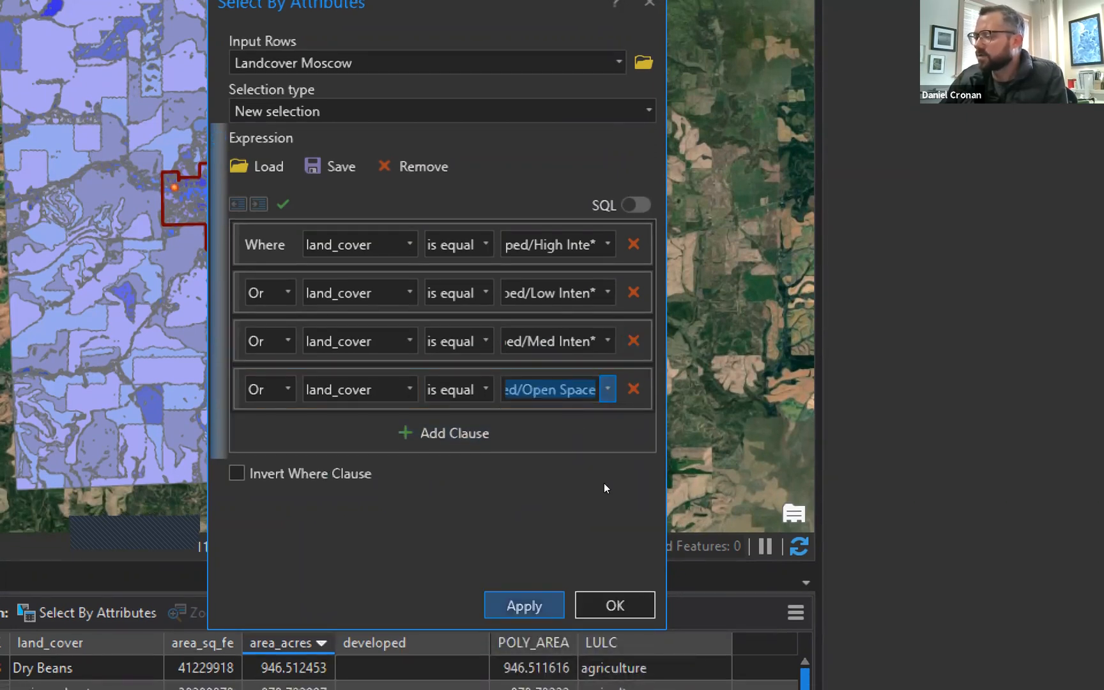
{"action": "key", "text": "Return"}
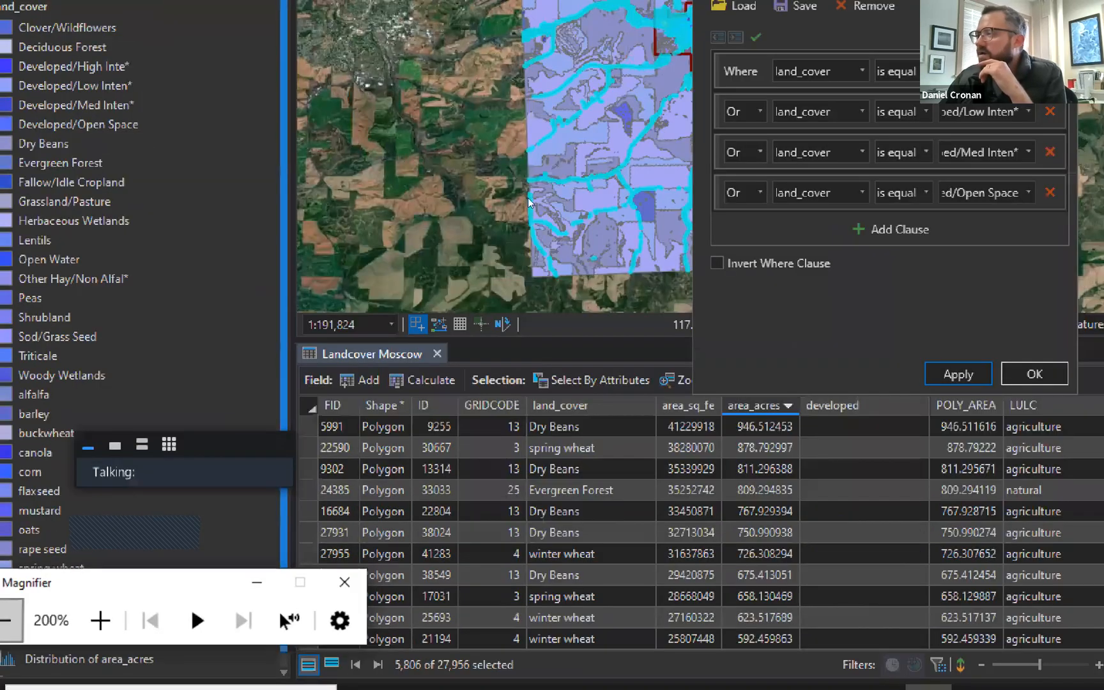
{"action": "key", "text": "super+minus"}
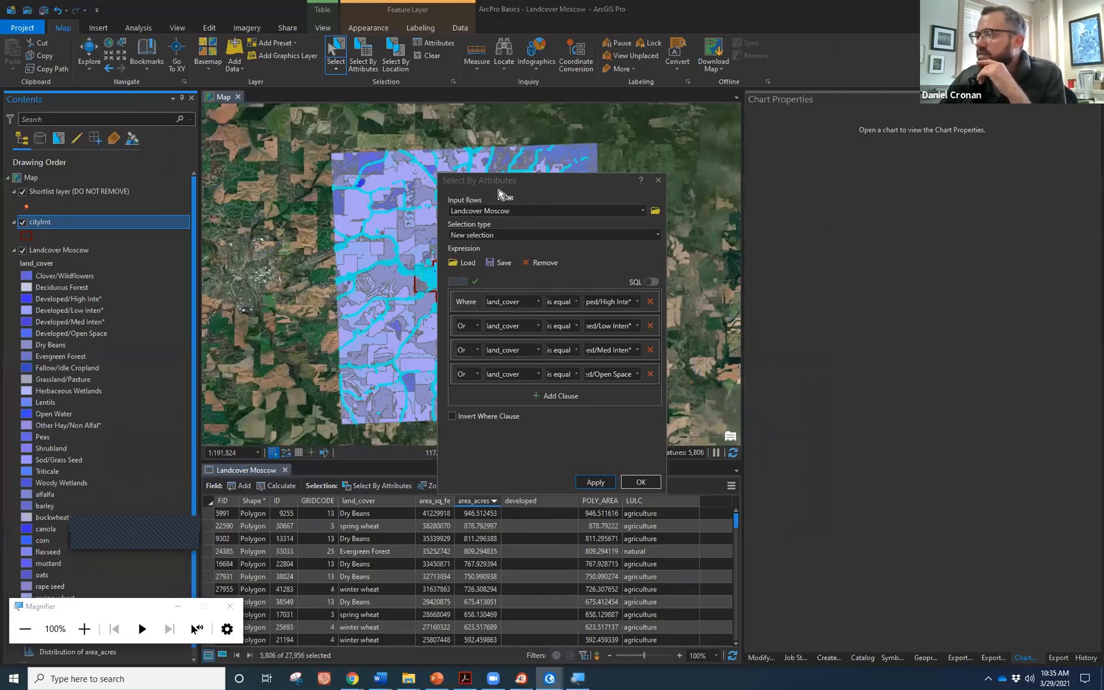
Move the query window aside, check the map, and confirm with OK keeping the 5,806 developed polygons selected.
{"action": "left_click_drag", "start_coordinate": [499, 194], "coordinate": [784, 233]}
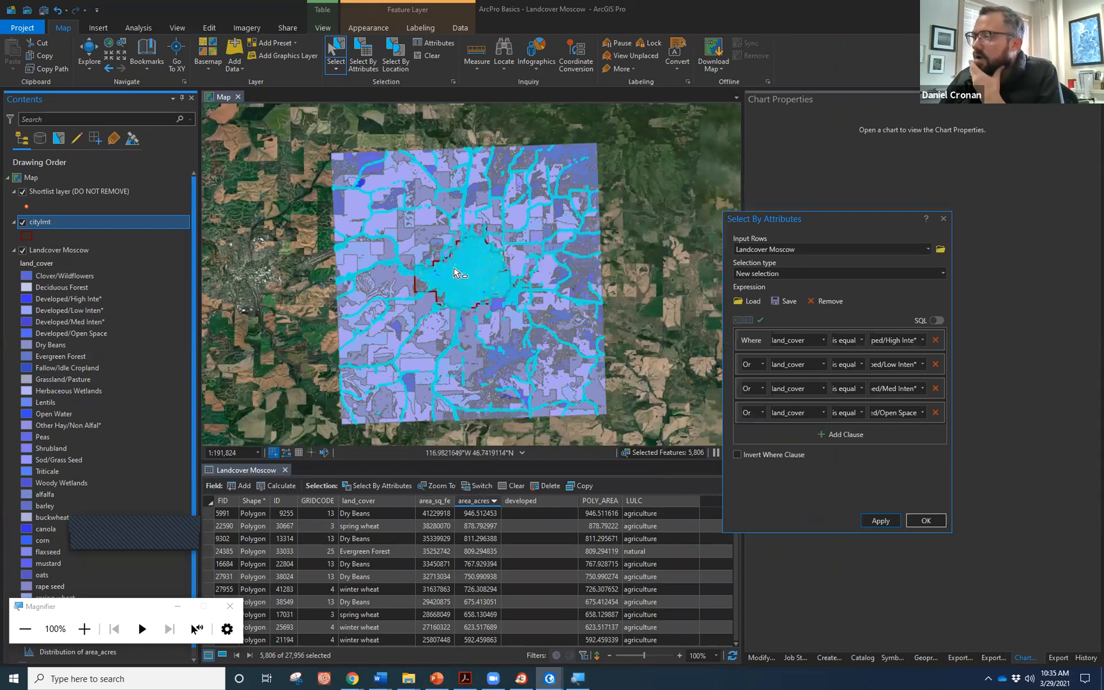
{"action": "scroll", "coordinate": [467, 265], "scroll_direction": "up", "scroll_amount": 1}
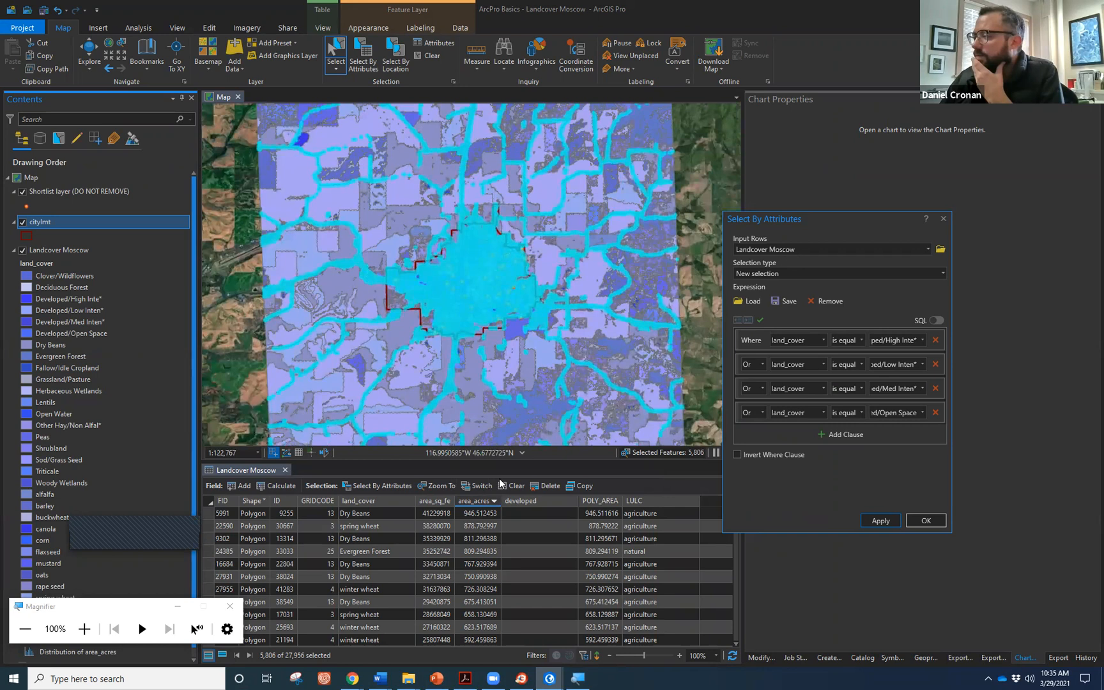
{"action": "left_click", "coordinate": [925, 520]}
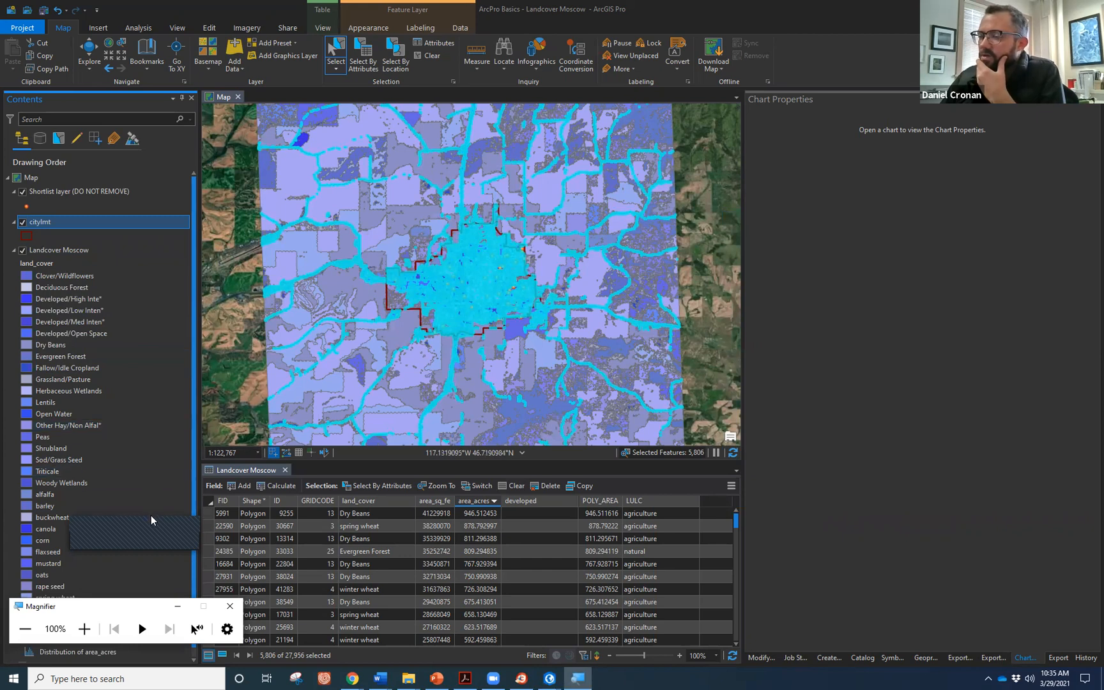
{"action": "right_click", "coordinate": [46, 253]}
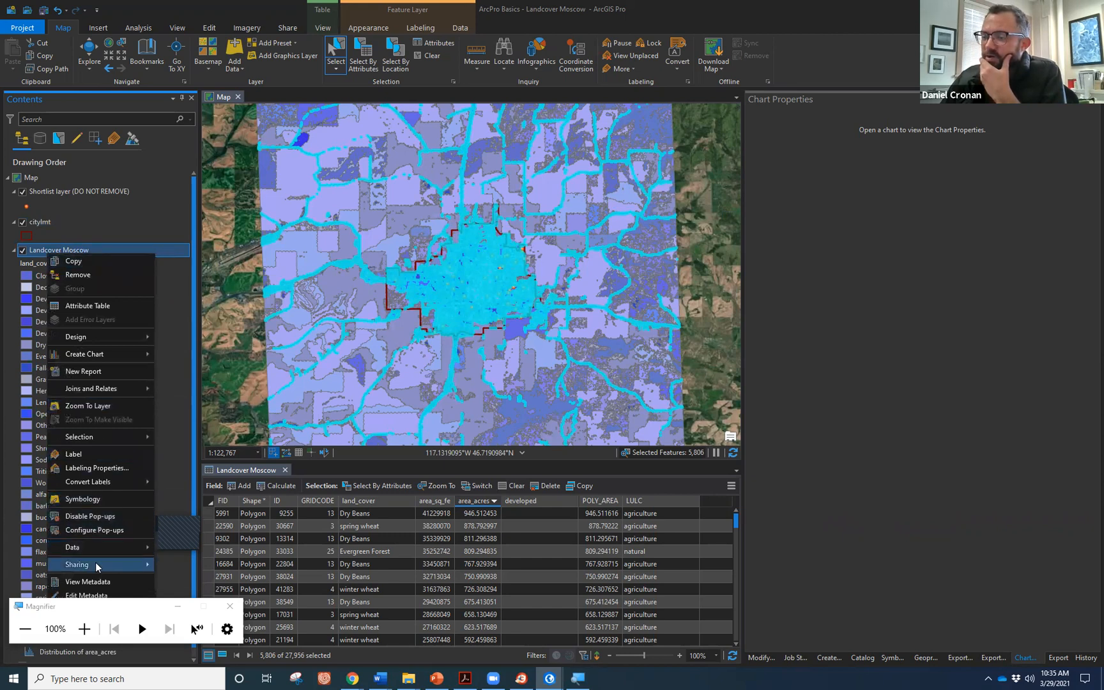
Export the 5,806 selected developed polygons from Landcover Moscow as dev_mosc in ArcPro Basics.gdb.
{"action": "mouse_move", "coordinate": [99, 568]}
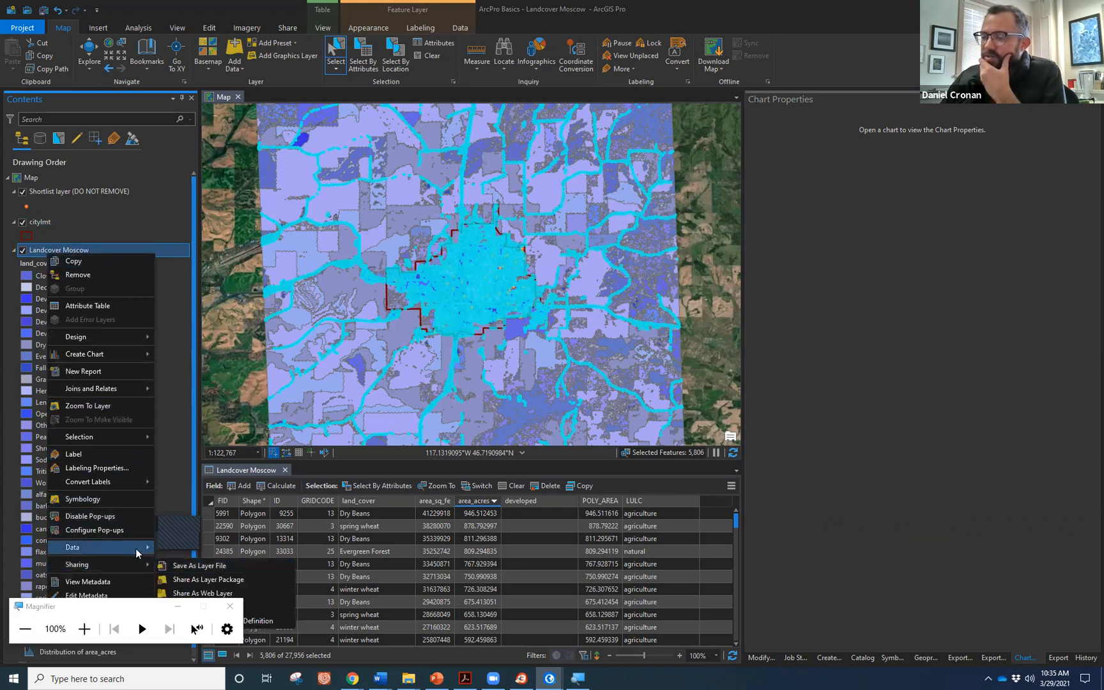
{"action": "left_click", "coordinate": [166, 547]}
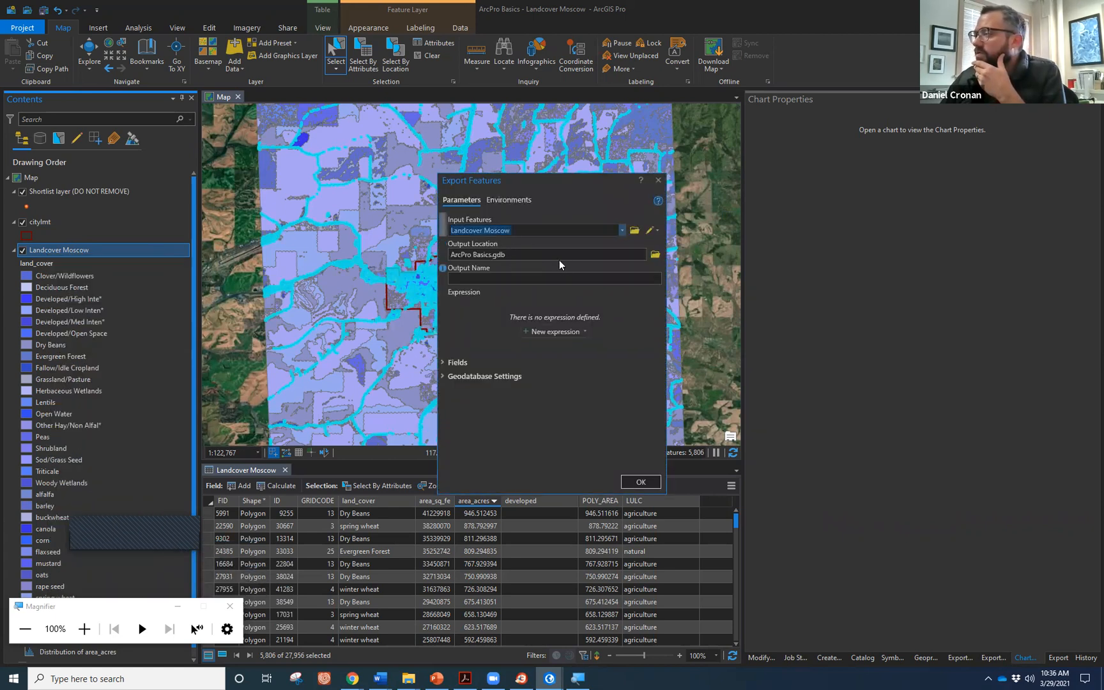
{"action": "left_click", "coordinate": [626, 275]}
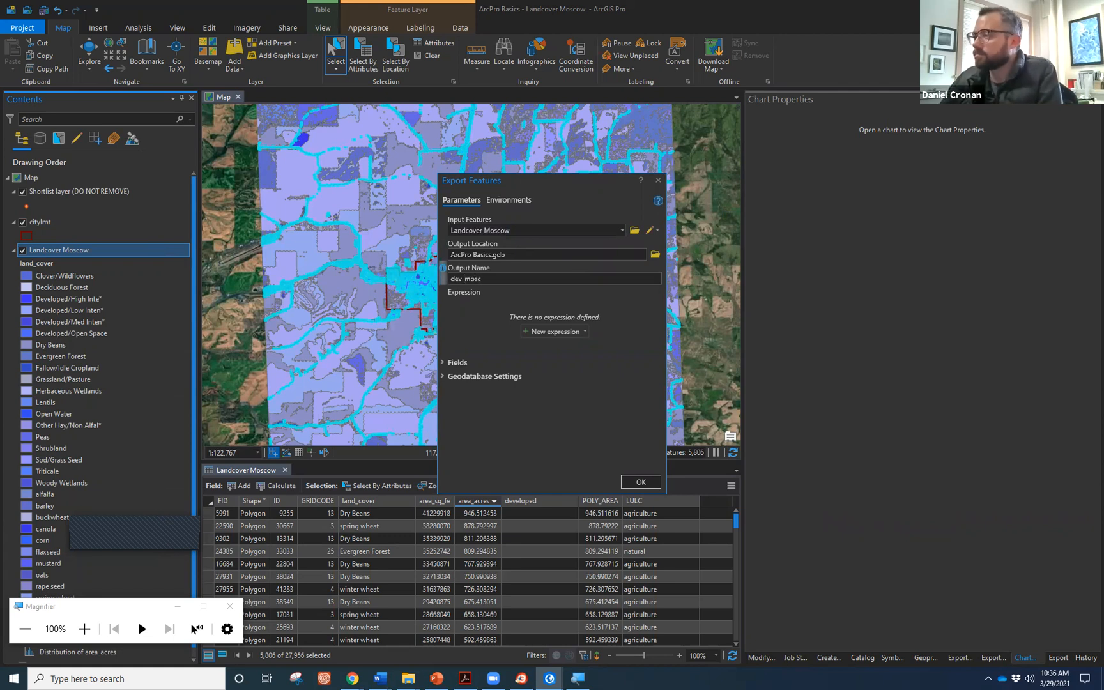
{"action": "left_click", "coordinate": [636, 482]}
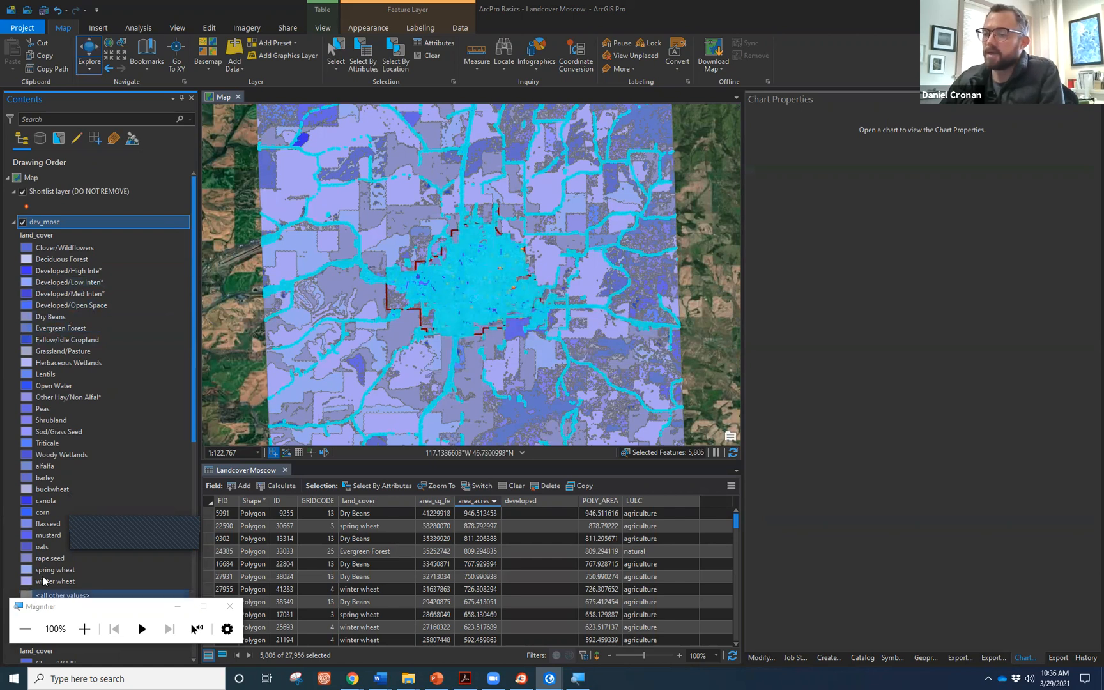
Turn off the dev_mosc and Landcover Moscow layers to reveal the imagery.
{"action": "left_click", "coordinate": [22, 222]}
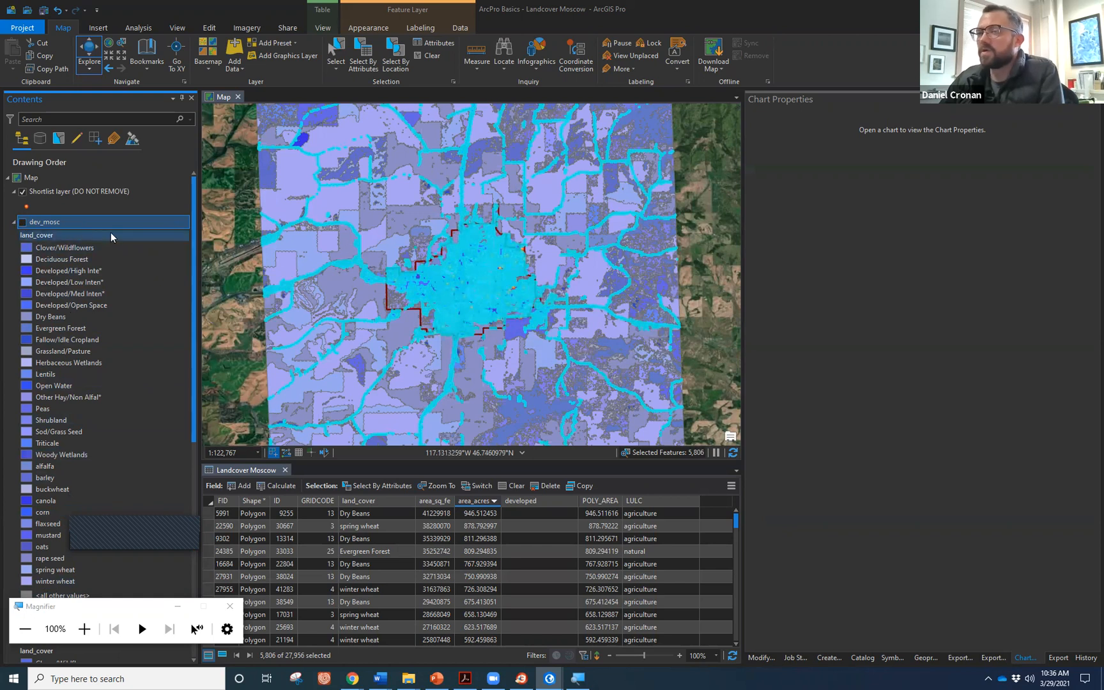
{"action": "scroll", "coordinate": [106, 344], "scroll_direction": "down", "scroll_amount": 6}
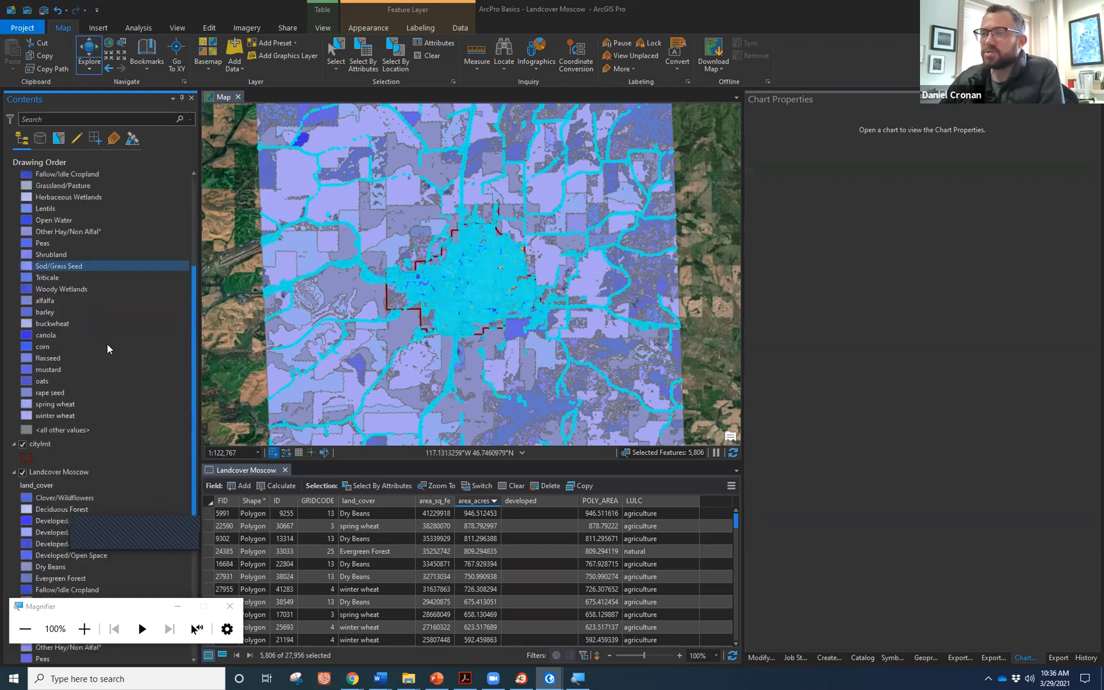
{"action": "left_click", "coordinate": [22, 446]}
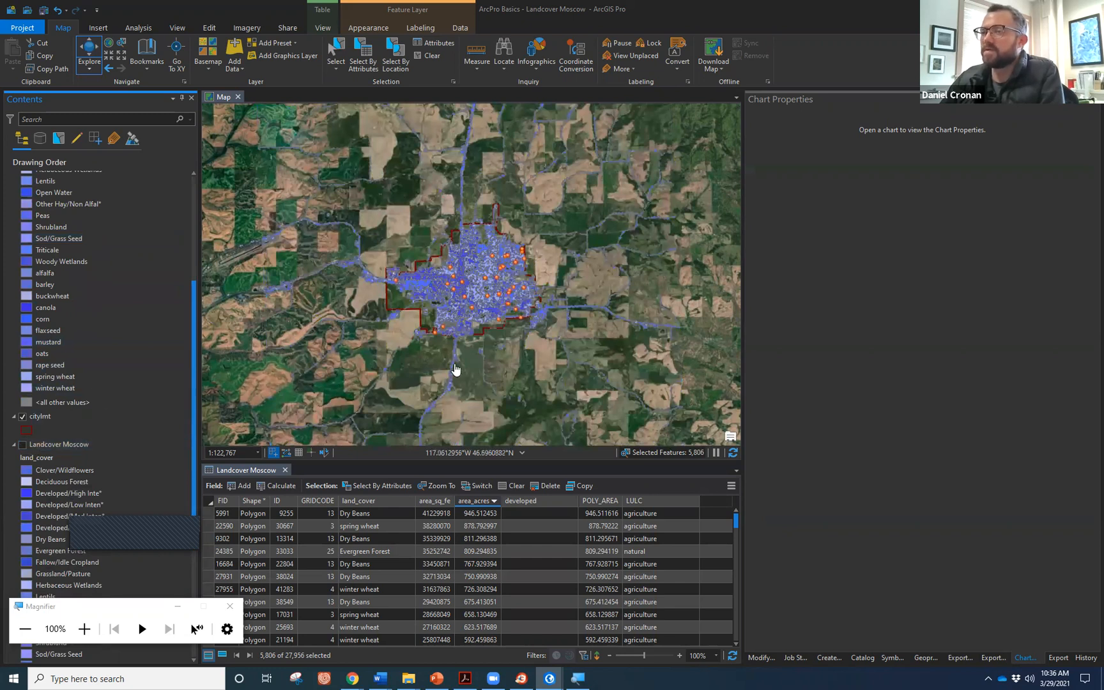
{"action": "scroll", "coordinate": [456, 351], "scroll_direction": "up", "scroll_amount": 1}
{"action": "scroll", "coordinate": [489, 294], "scroll_direction": "up", "scroll_amount": 1}
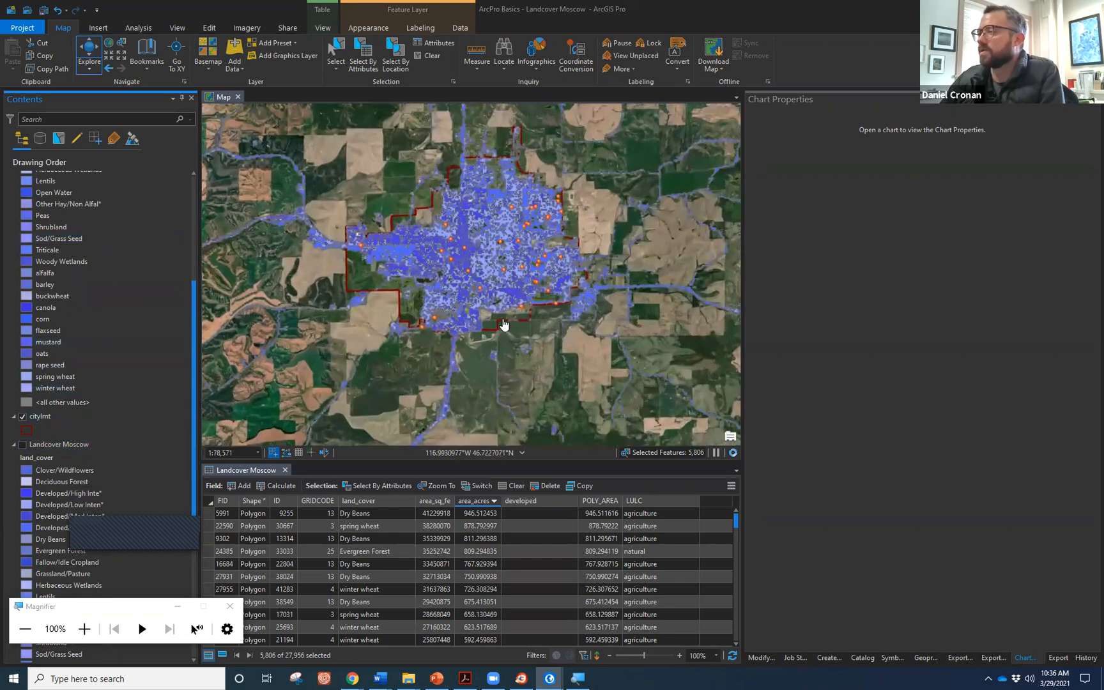
{"action": "scroll", "coordinate": [498, 311], "scroll_direction": "up", "scroll_amount": 1}
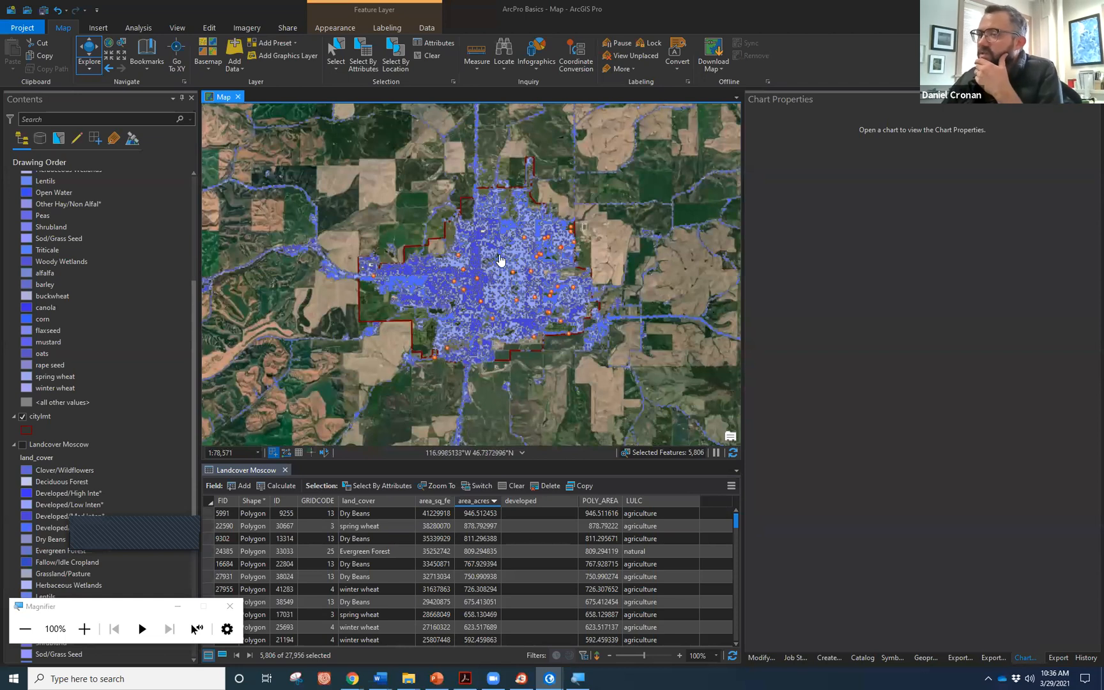
{"action": "scroll", "coordinate": [508, 268], "scroll_direction": "down", "scroll_amount": 2}
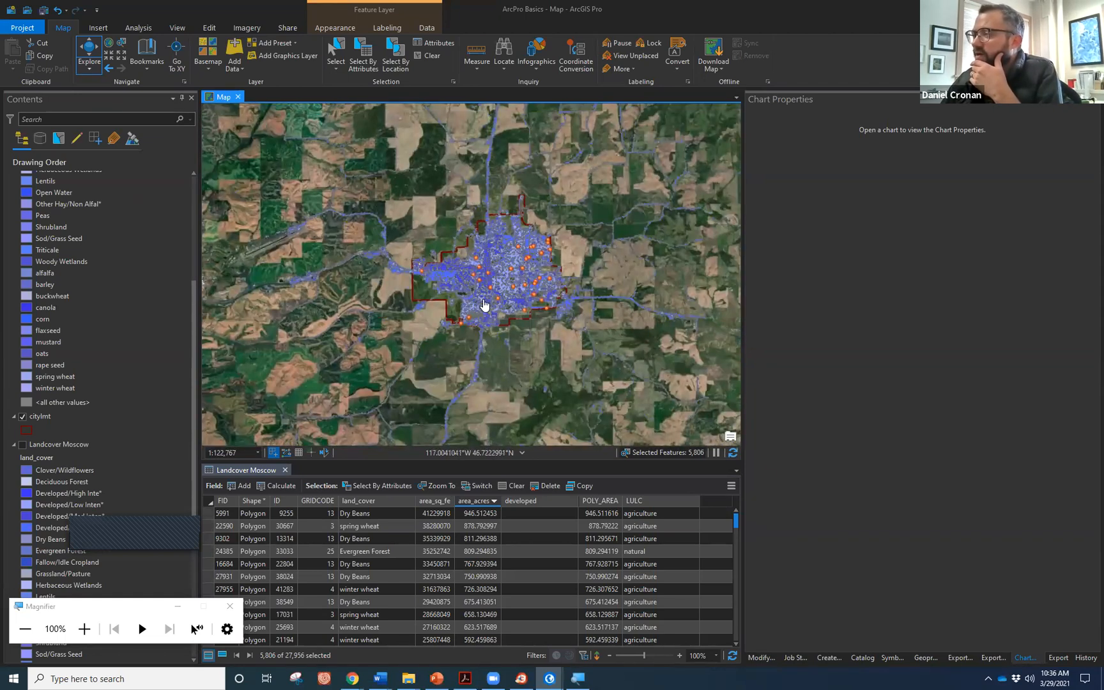
{"action": "scroll", "coordinate": [484, 305], "scroll_direction": "down", "scroll_amount": 2}
{"action": "scroll", "coordinate": [19, 211], "scroll_direction": "up", "scroll_amount": 5}
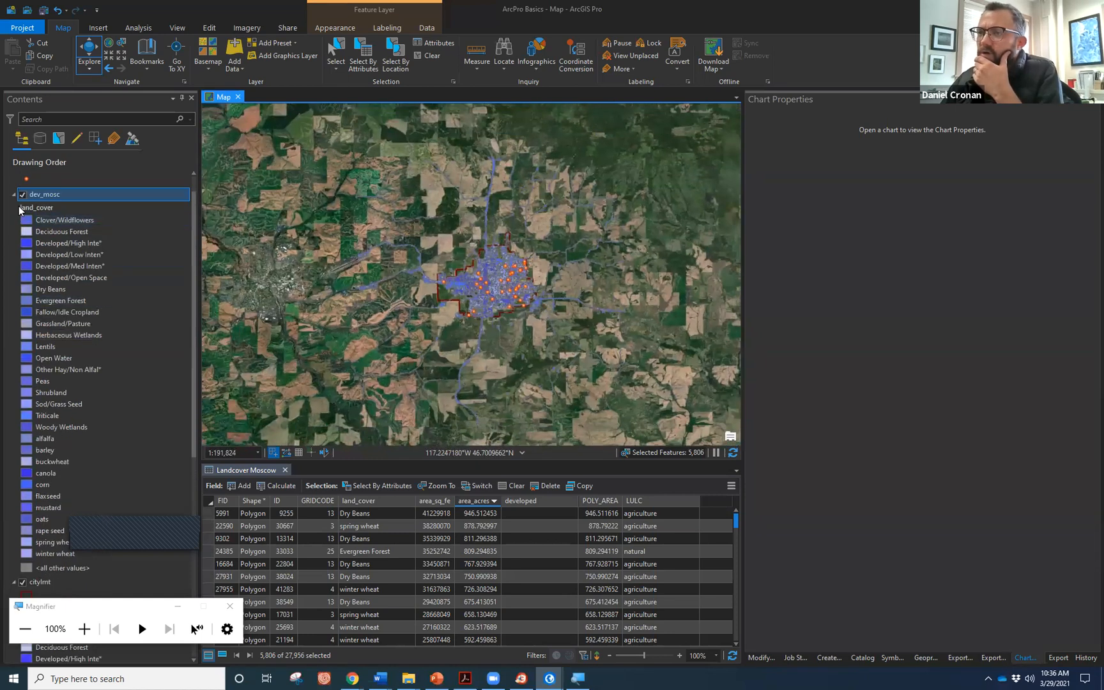
Collapse and hide dev_mosc, show Landcover Moscow, and clear its feature selection.
{"action": "left_click", "coordinate": [15, 194]}
{"action": "left_click", "coordinate": [22, 199]}
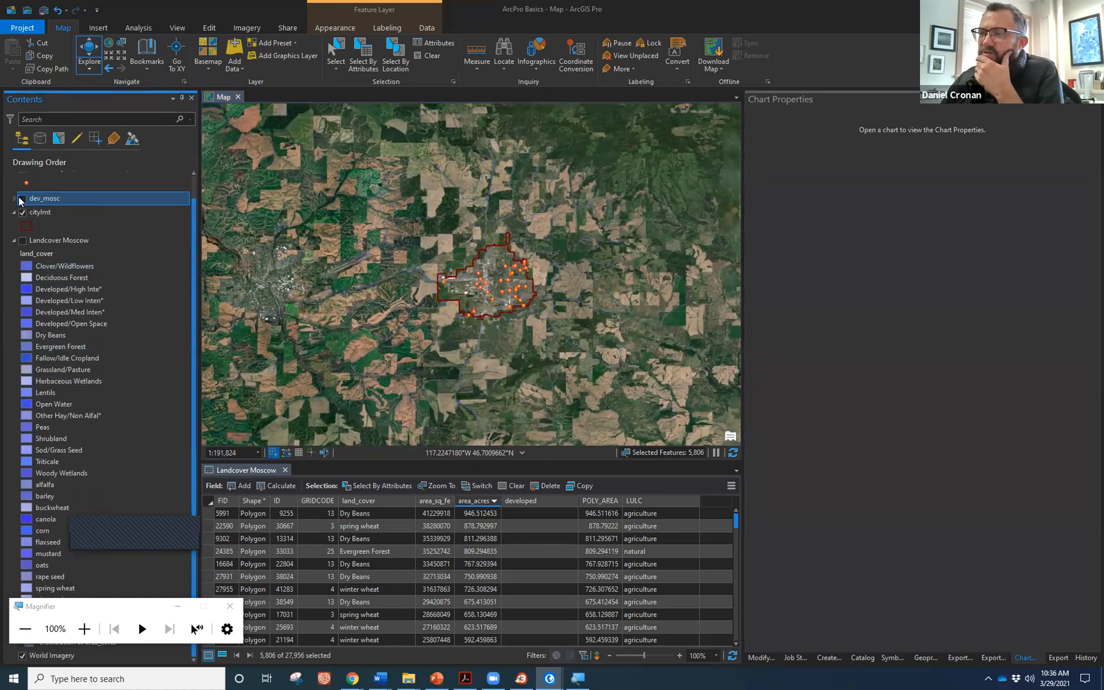
{"action": "left_click", "coordinate": [23, 240]}
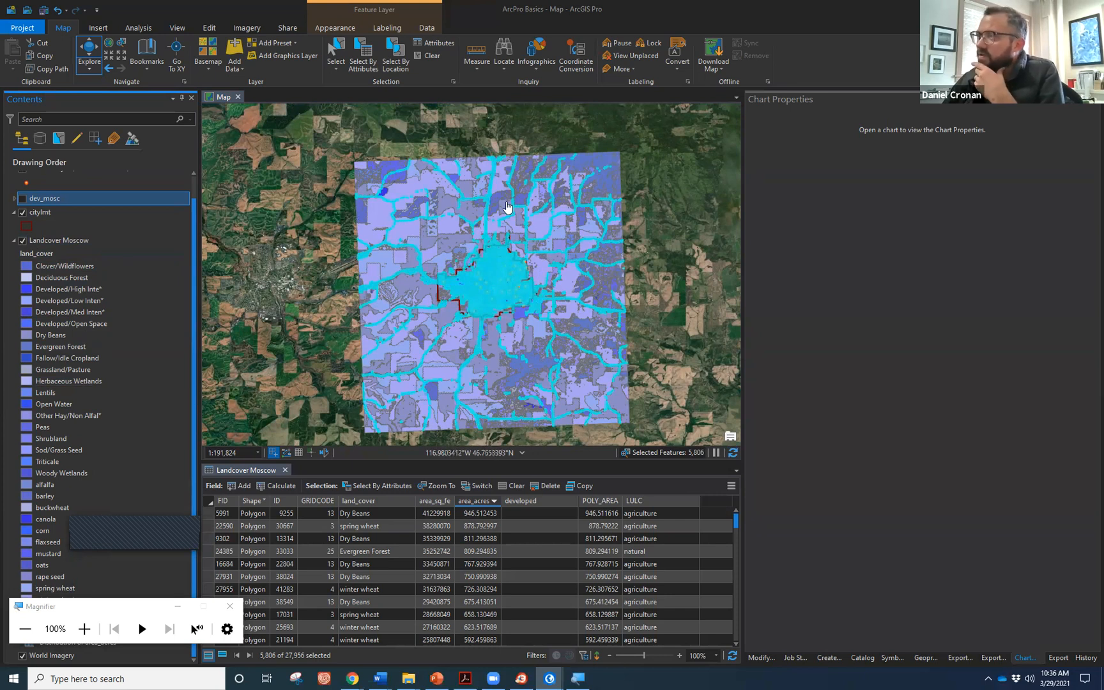
{"action": "left_click", "coordinate": [433, 59]}
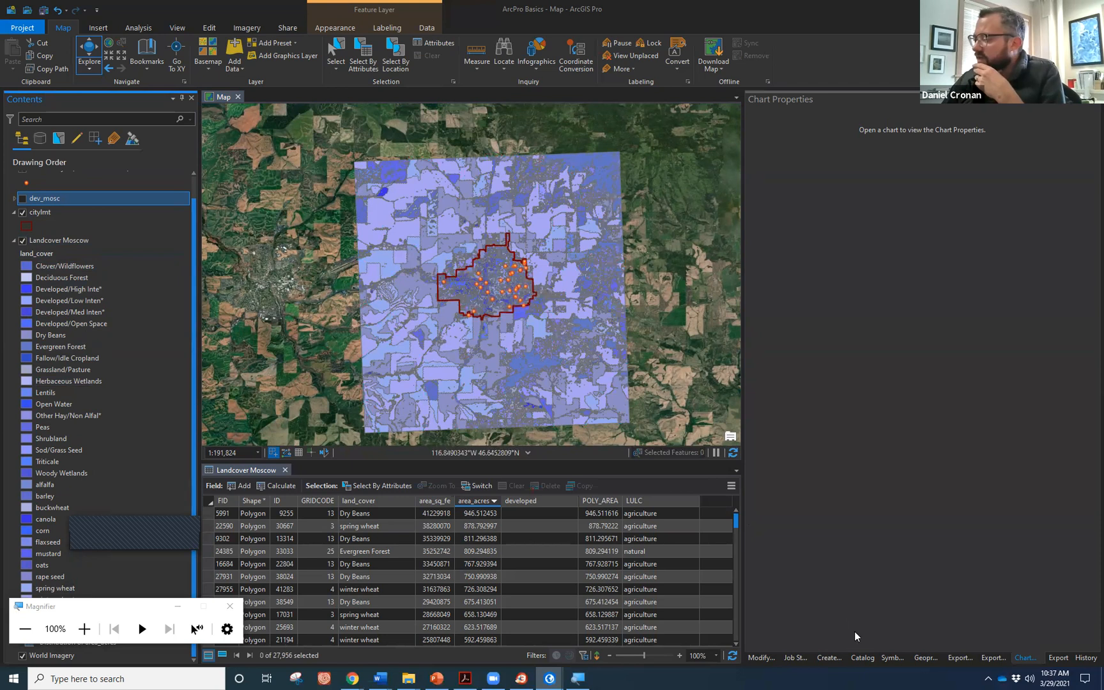
From the Catalog, add fema.shp from the vector folder to an enlarged map.
{"action": "left_click", "coordinate": [862, 658]}
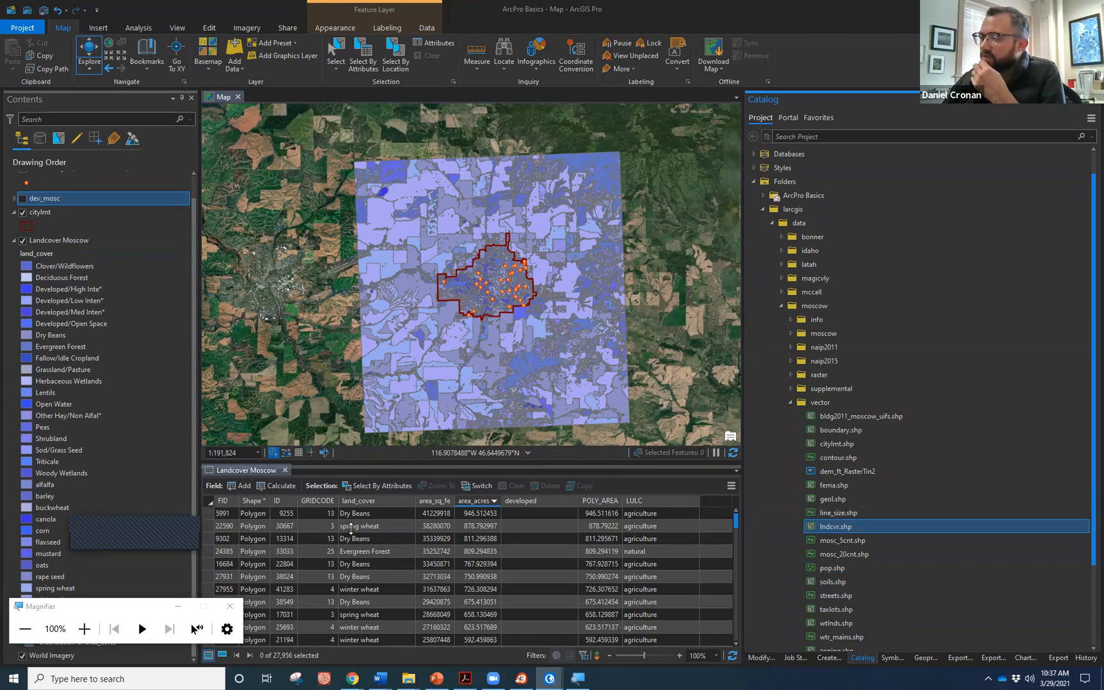
{"action": "left_click_drag", "start_coordinate": [362, 461], "coordinate": [362, 559]}
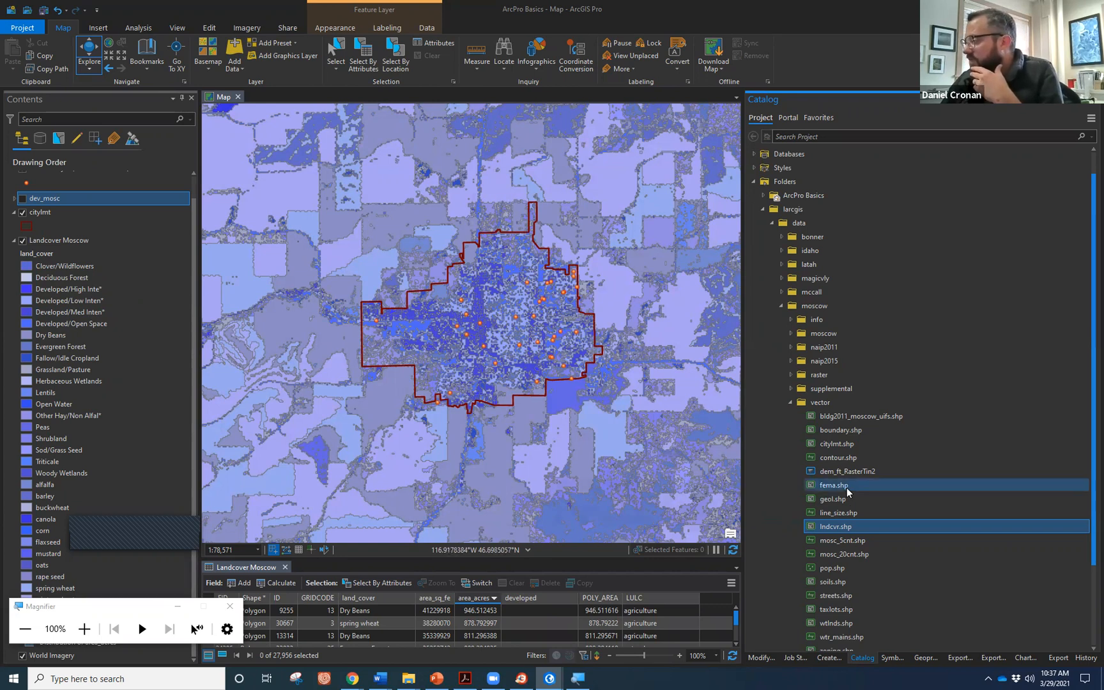
{"action": "mouse_move", "coordinate": [846, 487]}
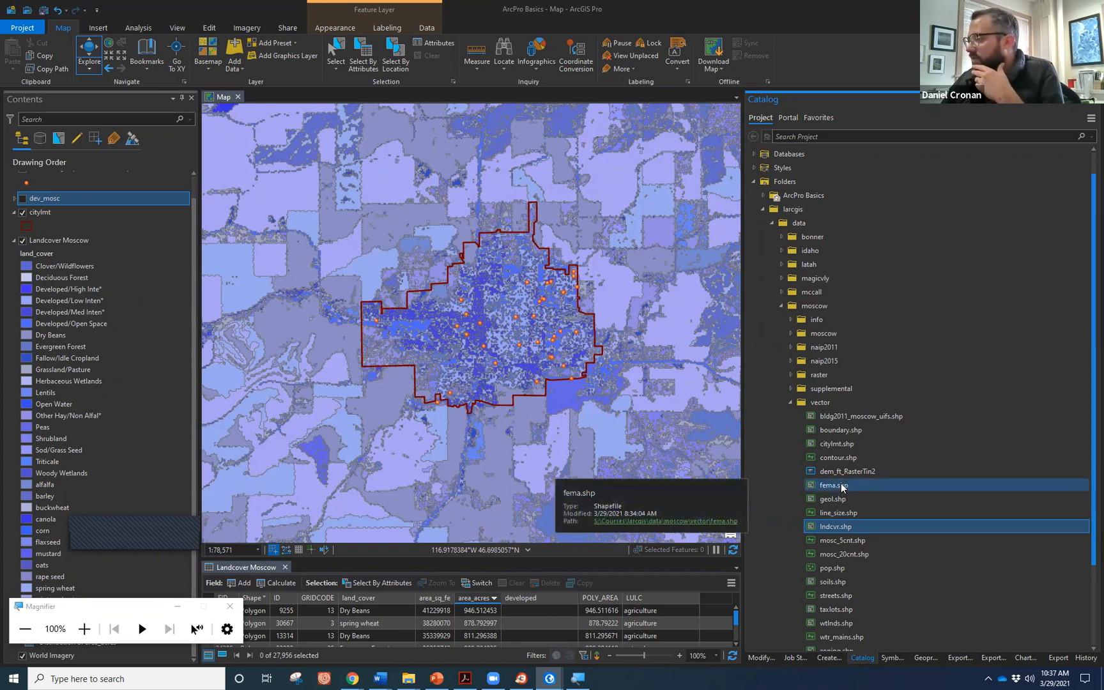
{"action": "left_click_drag", "start_coordinate": [842, 487], "coordinate": [589, 327]}
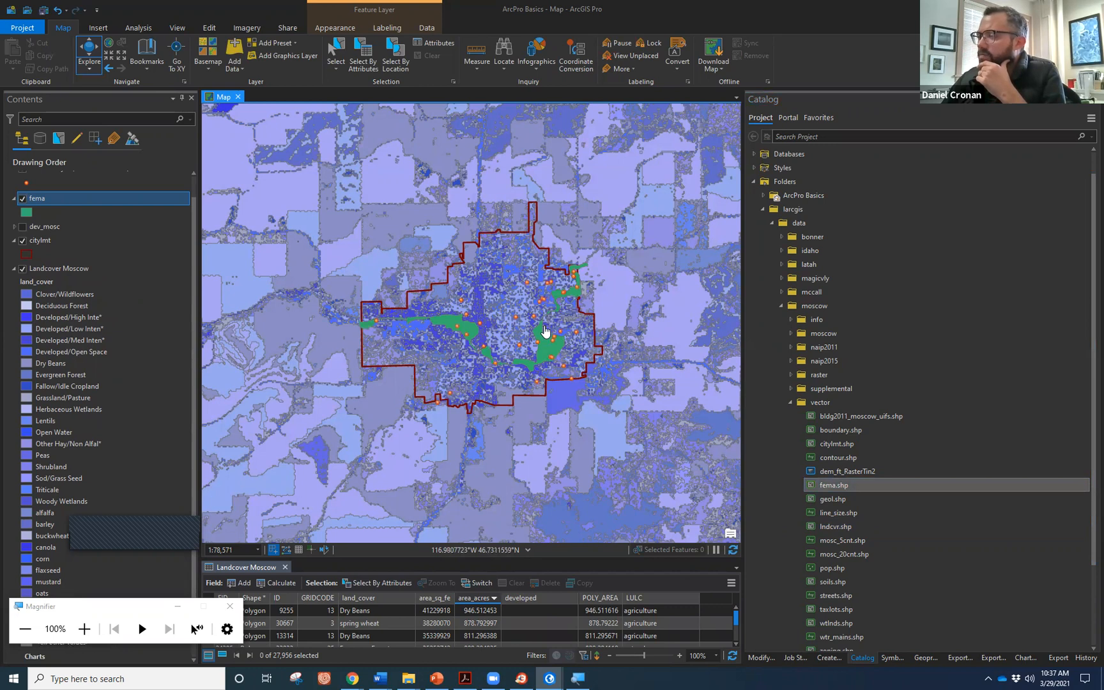
Toggle the fema flood zones to compare land cover, then centre the map on the city.
{"action": "scroll", "coordinate": [545, 331], "scroll_direction": "up", "scroll_amount": 3}
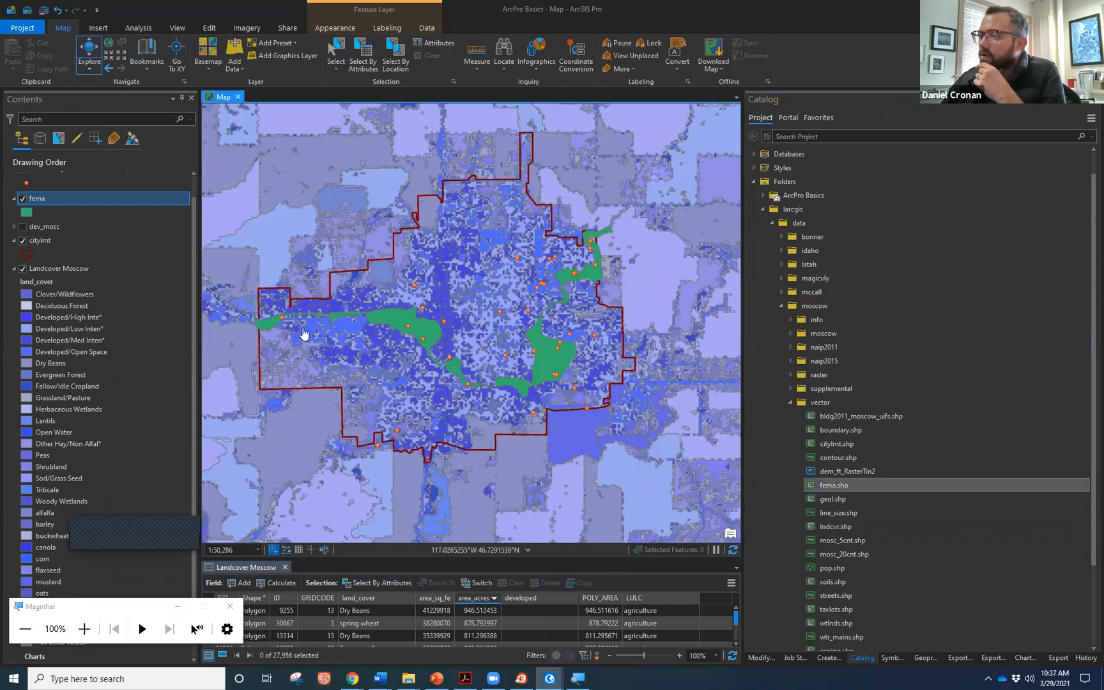
{"action": "left_click", "coordinate": [23, 200]}
{"action": "left_click", "coordinate": [23, 200]}
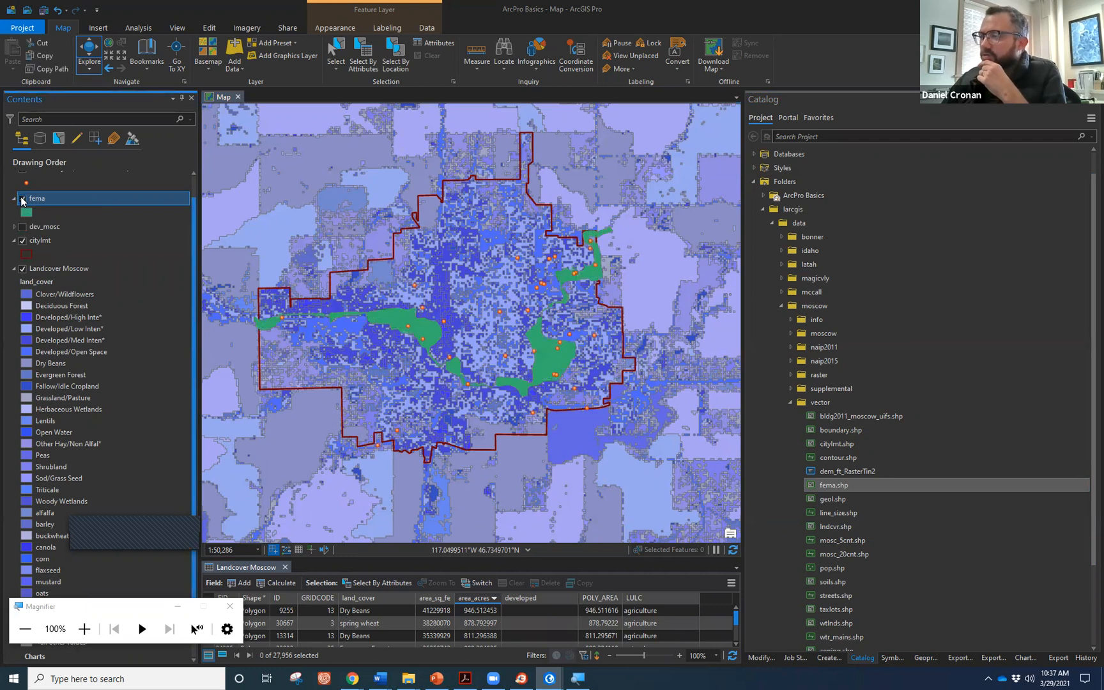
{"action": "left_click", "coordinate": [23, 200]}
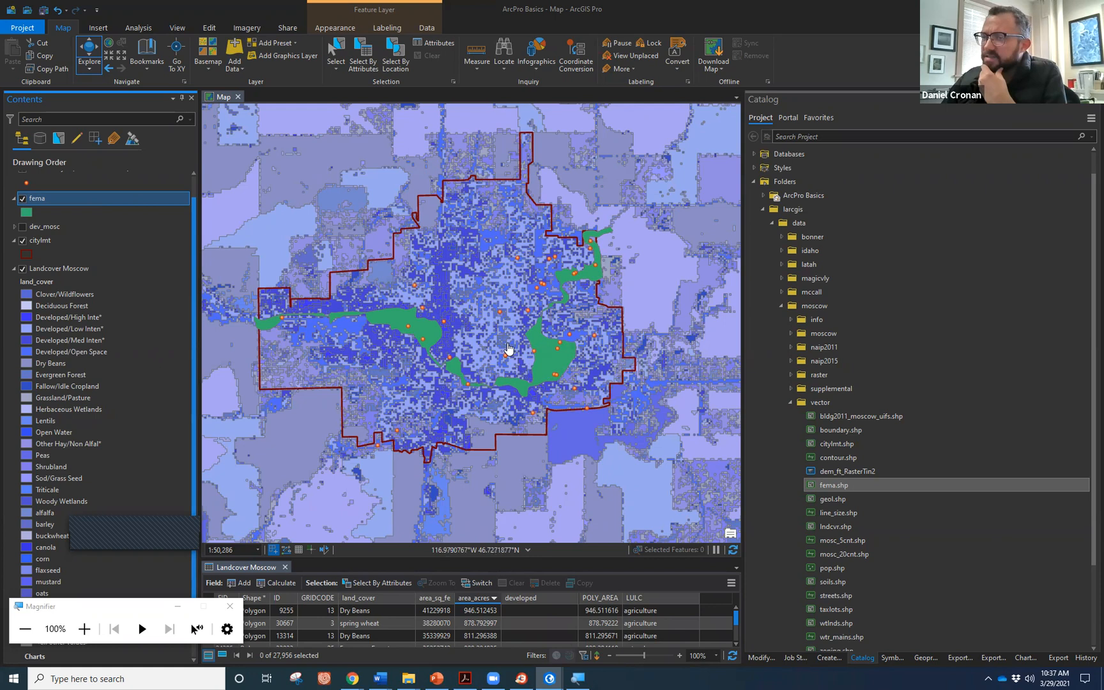
{"action": "left_click", "coordinate": [512, 372]}
{"action": "left_click_drag", "start_coordinate": [512, 373], "coordinate": [504, 393]}
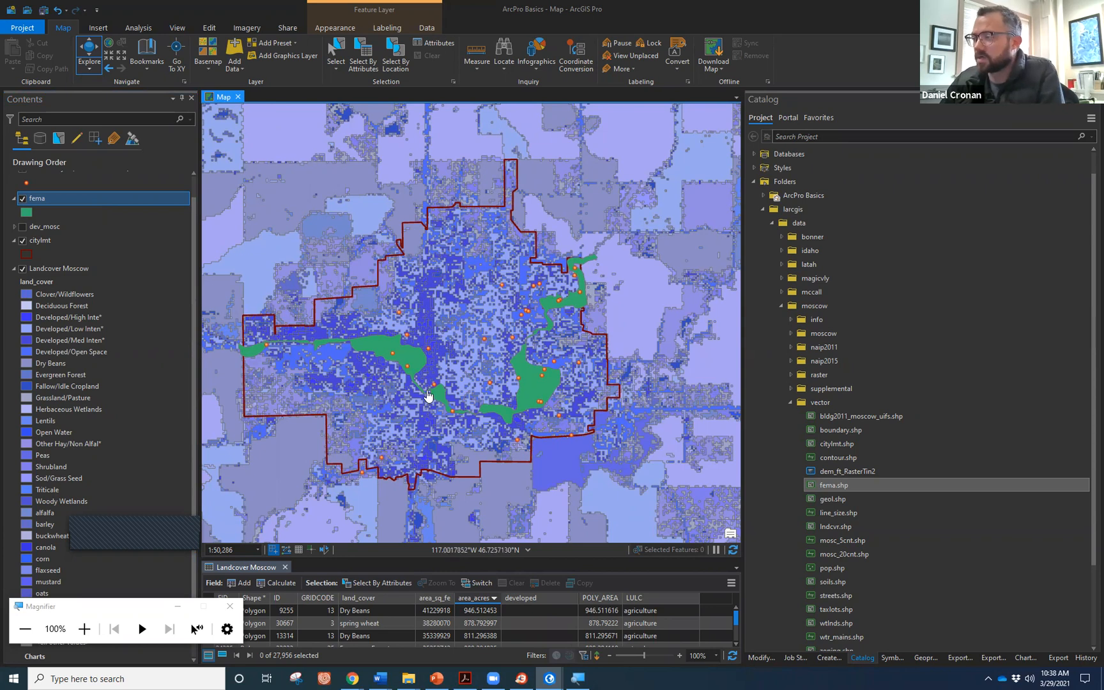
Start Select By Location with Landcover Moscow as the input features.
{"action": "left_click", "coordinate": [396, 64]}
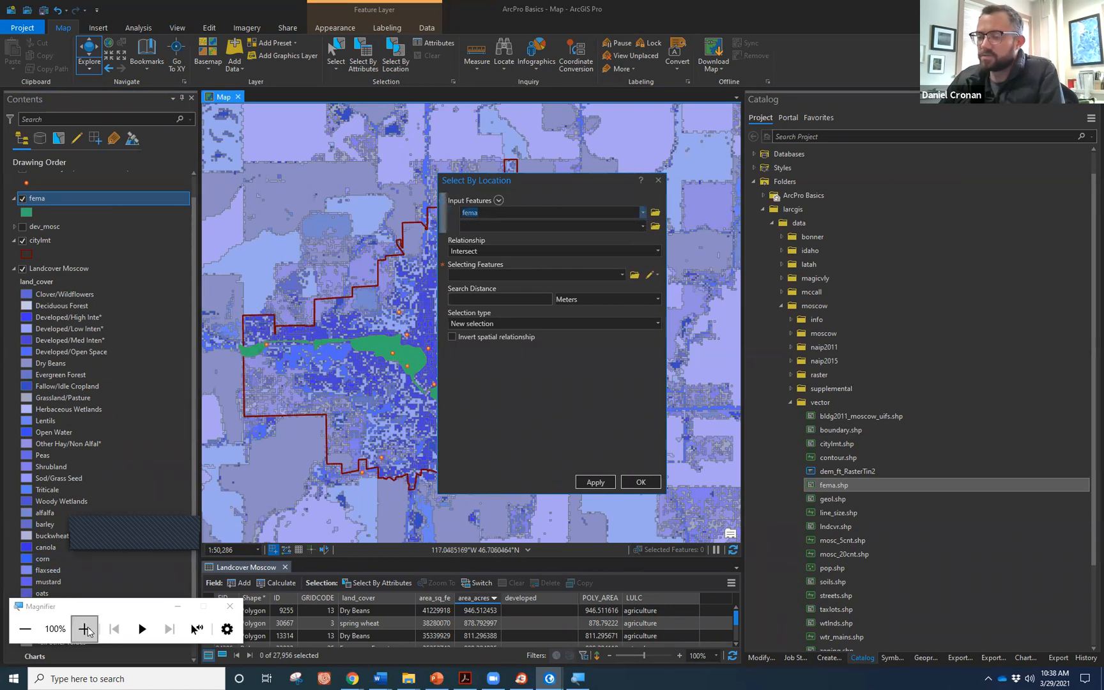
{"action": "key", "text": "super+plus"}
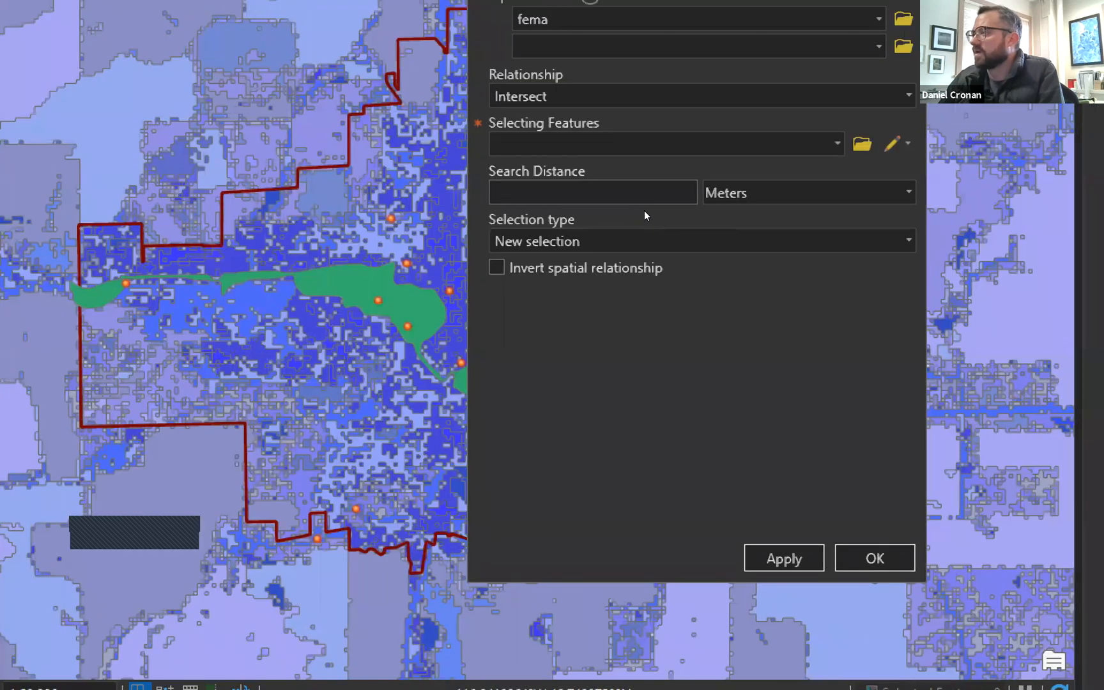
{"action": "left_click", "coordinate": [644, 211]}
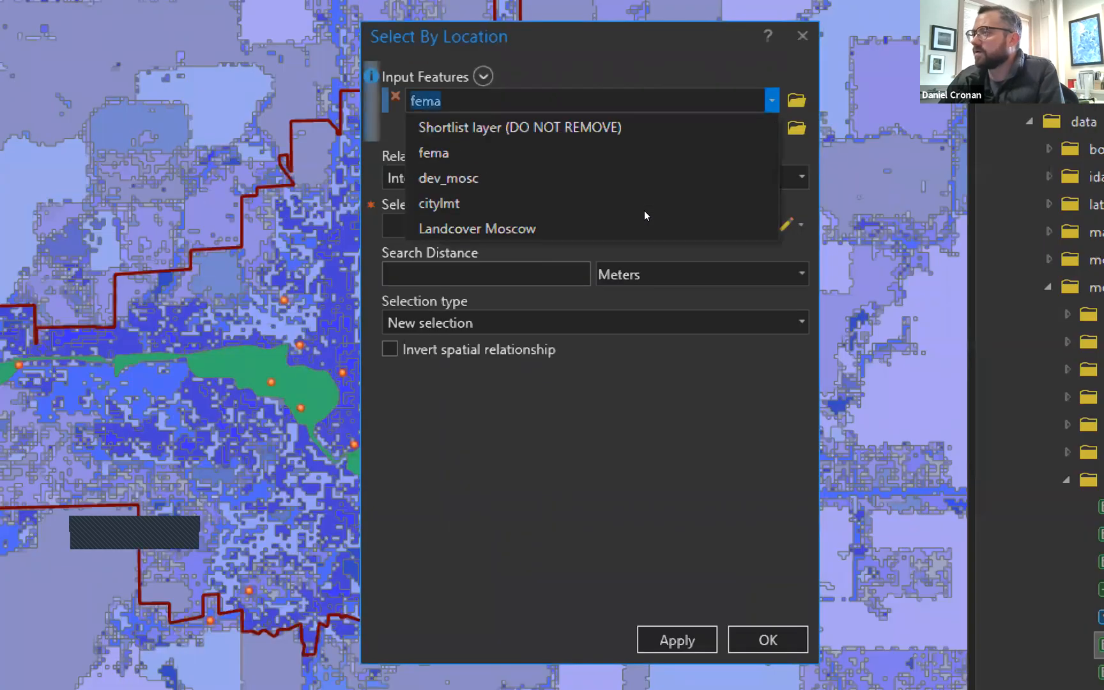
{"action": "key", "text": "Down"}
{"action": "key", "text": "Down"}
{"action": "key", "text": "Down"}
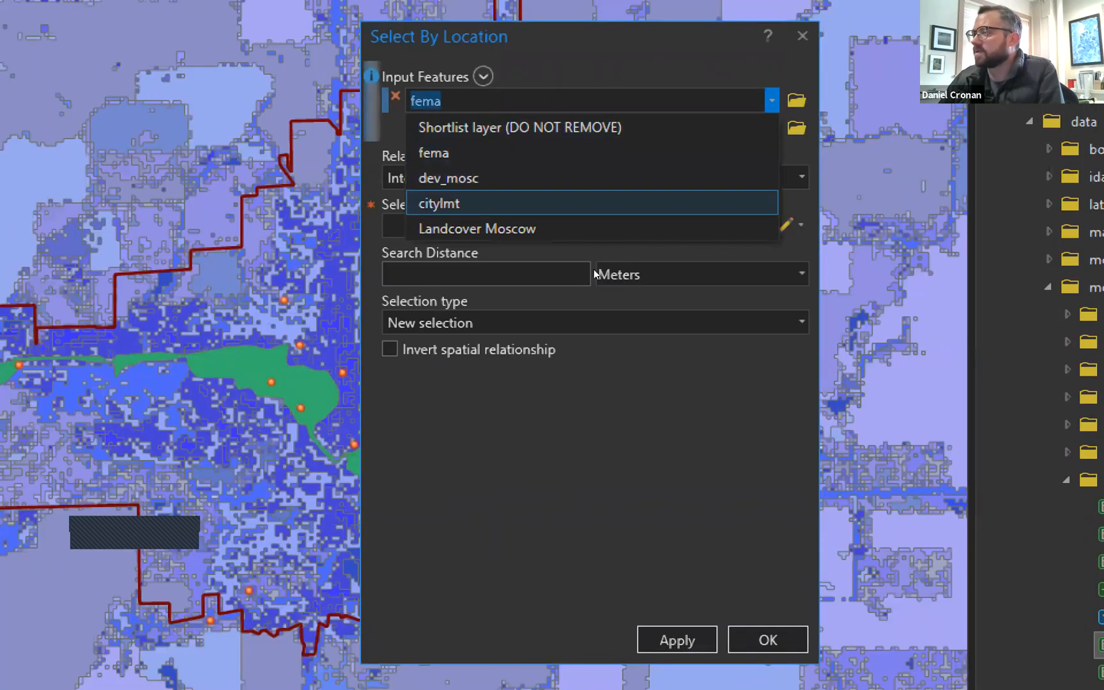
{"action": "key", "text": "Return"}
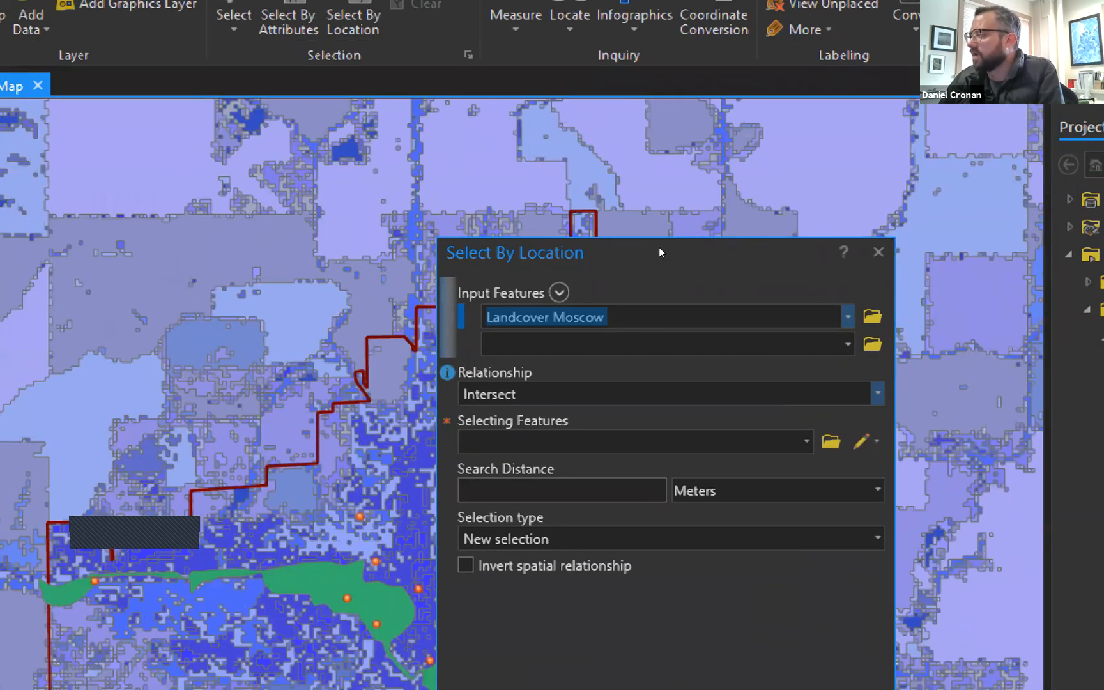
Use relationship Within and selecting features fema, selecting 160 of 27,956 polygons.
{"action": "left_click", "coordinate": [877, 393]}
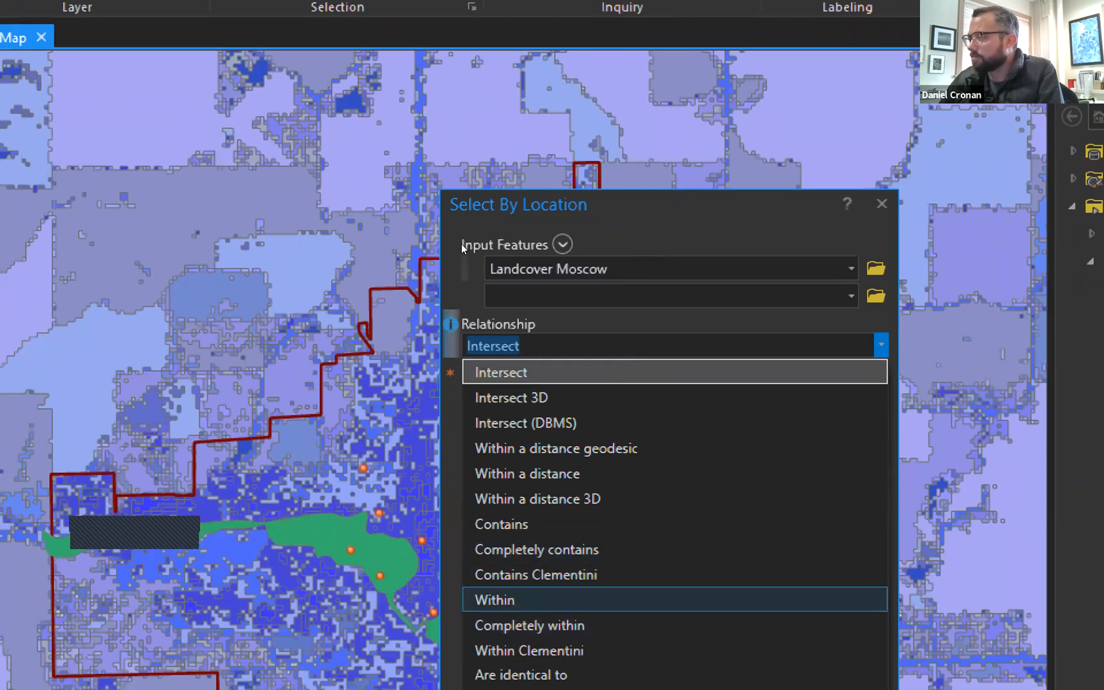
{"action": "left_click", "coordinate": [494, 600]}
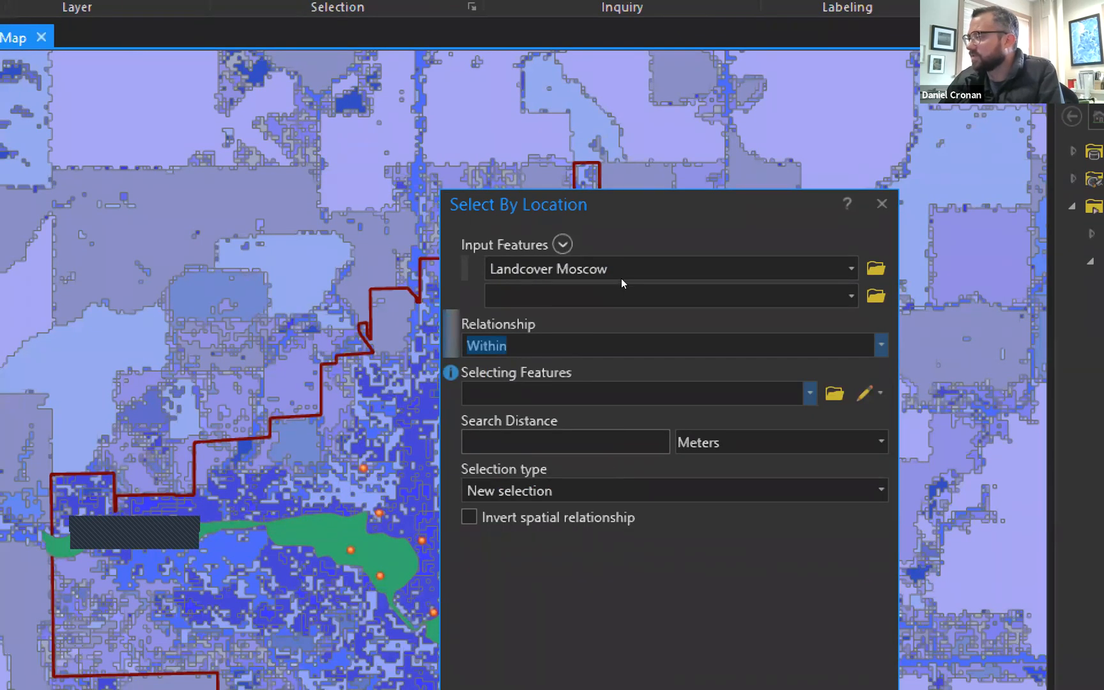
{"action": "key", "text": "Tab"}
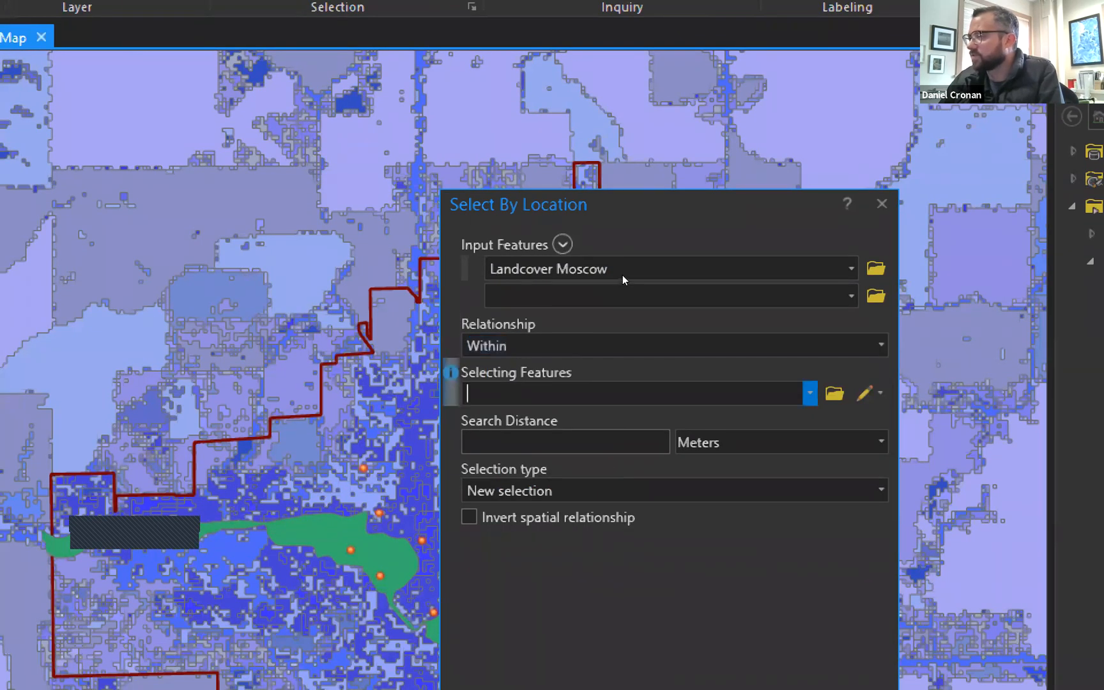
{"action": "key", "text": "Down"}
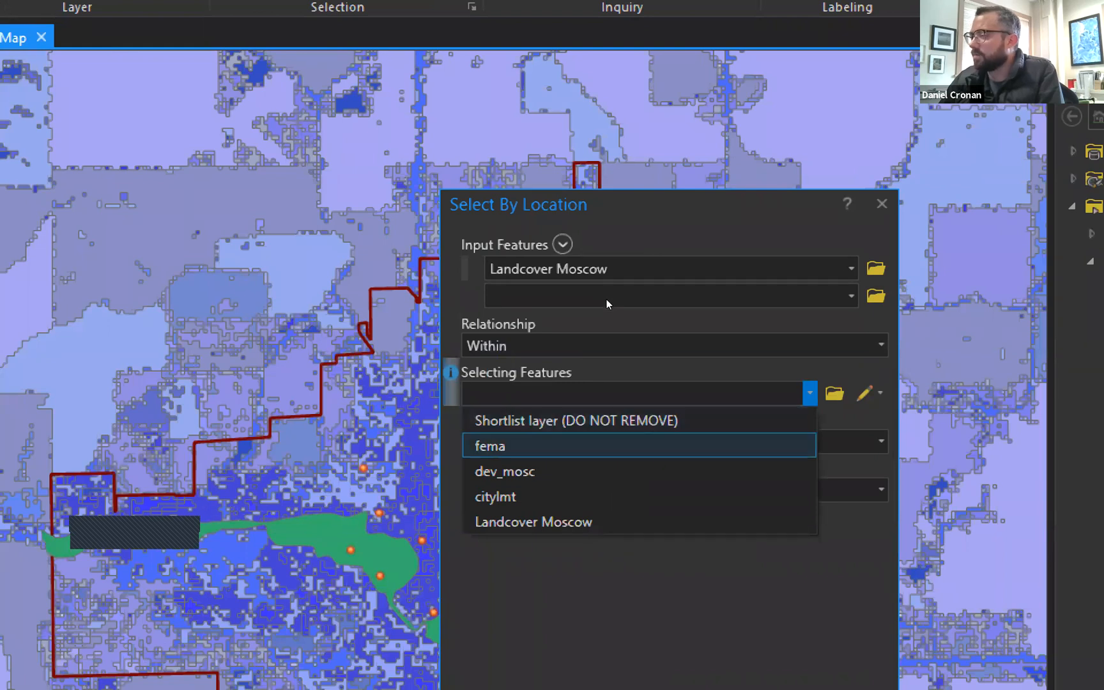
{"action": "key", "text": "Return"}
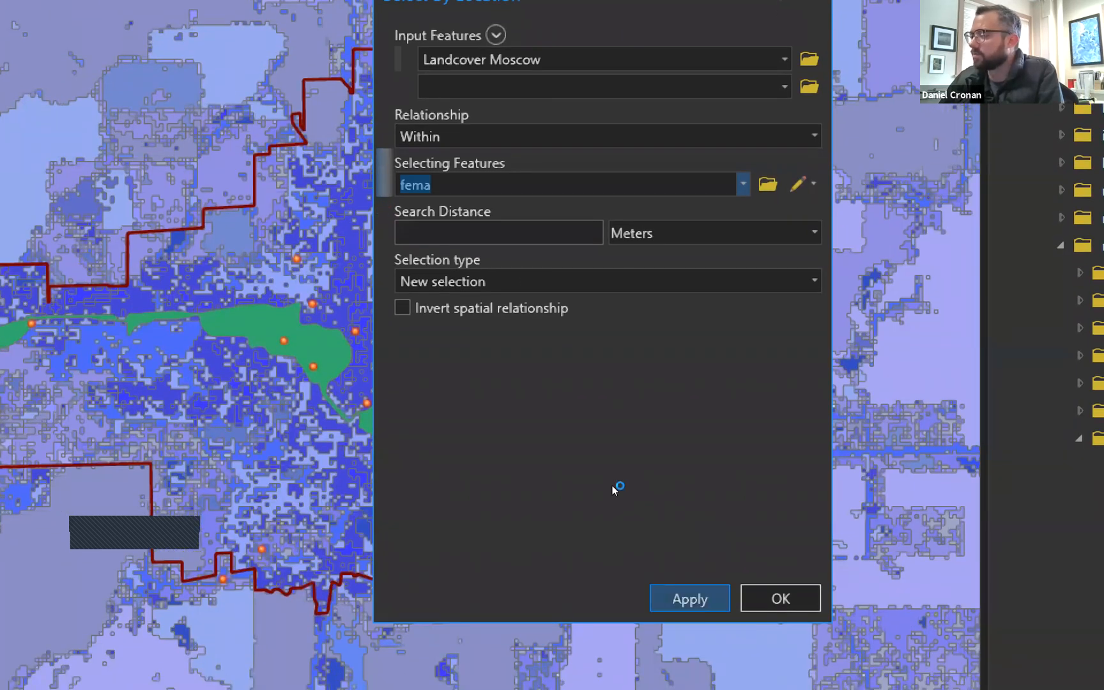
{"action": "key", "text": "Return"}
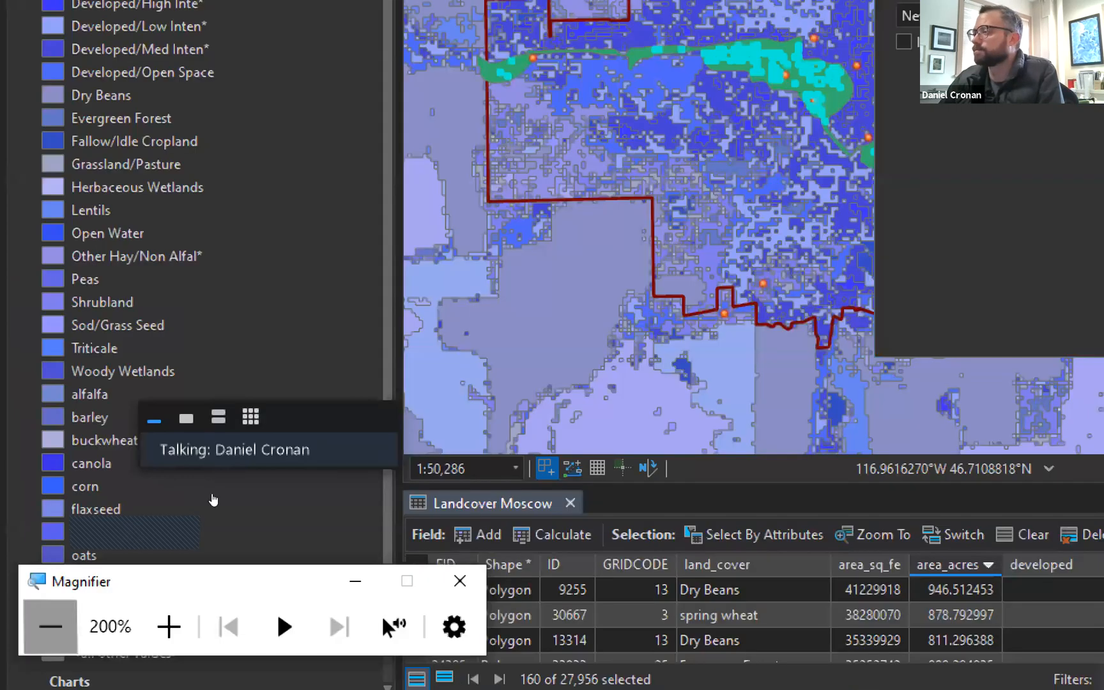
{"action": "key", "text": "super+minus"}
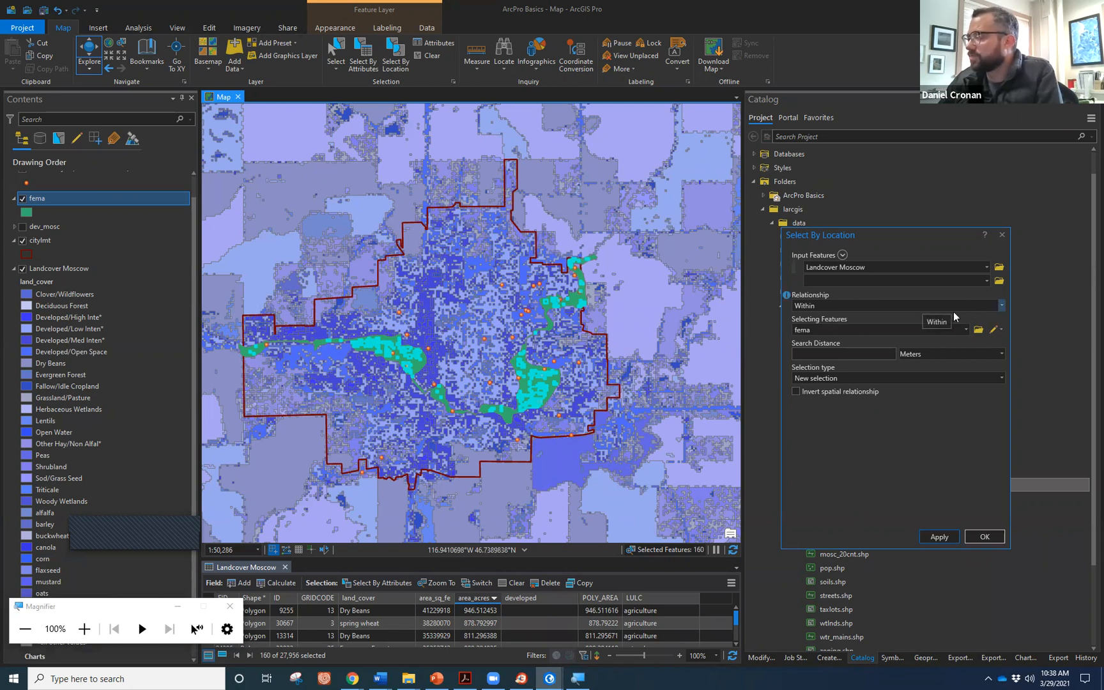
{"action": "left_click", "coordinate": [1002, 307]}
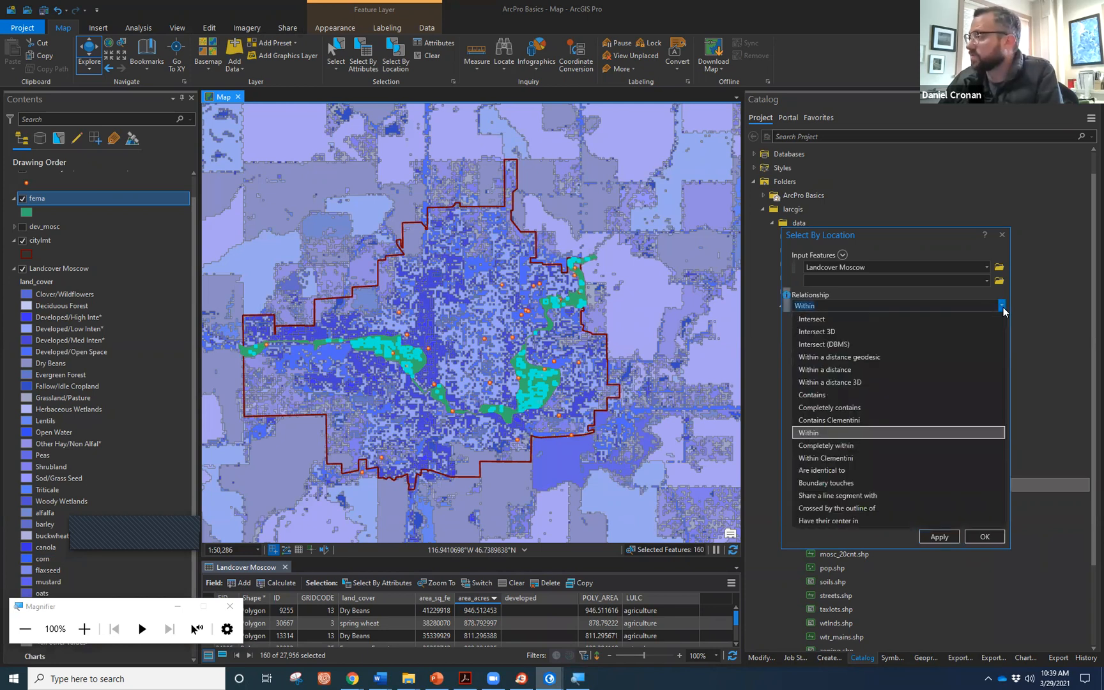
{"action": "left_click", "coordinate": [835, 318]}
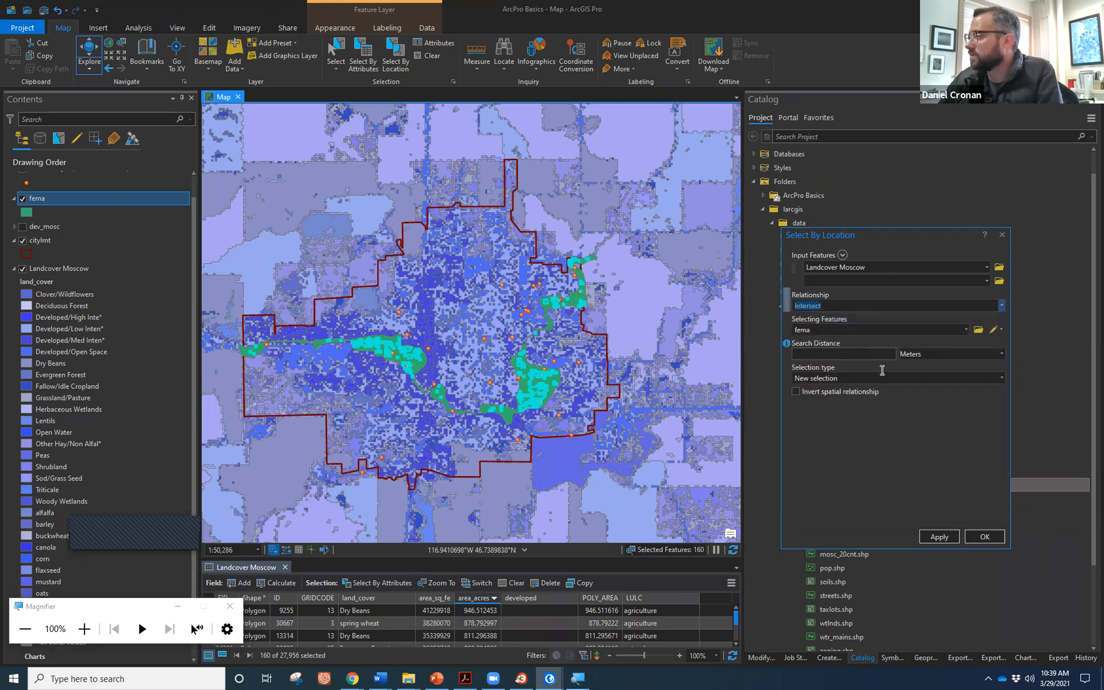
{"action": "left_click", "coordinate": [936, 535]}
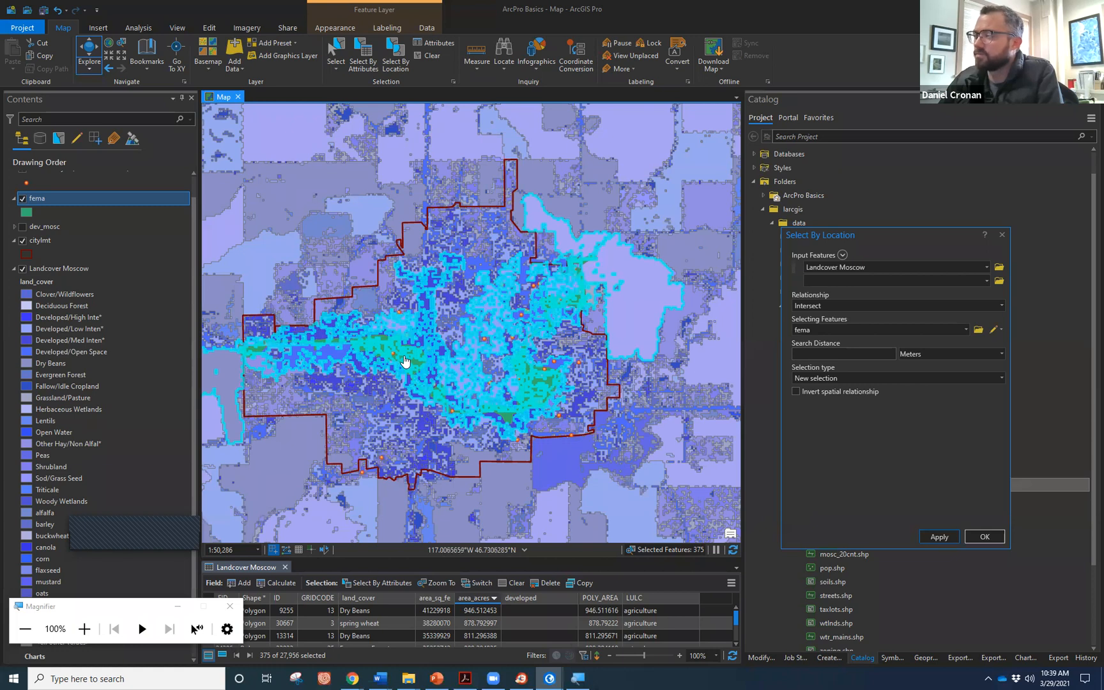
{"action": "left_click", "coordinate": [994, 306]}
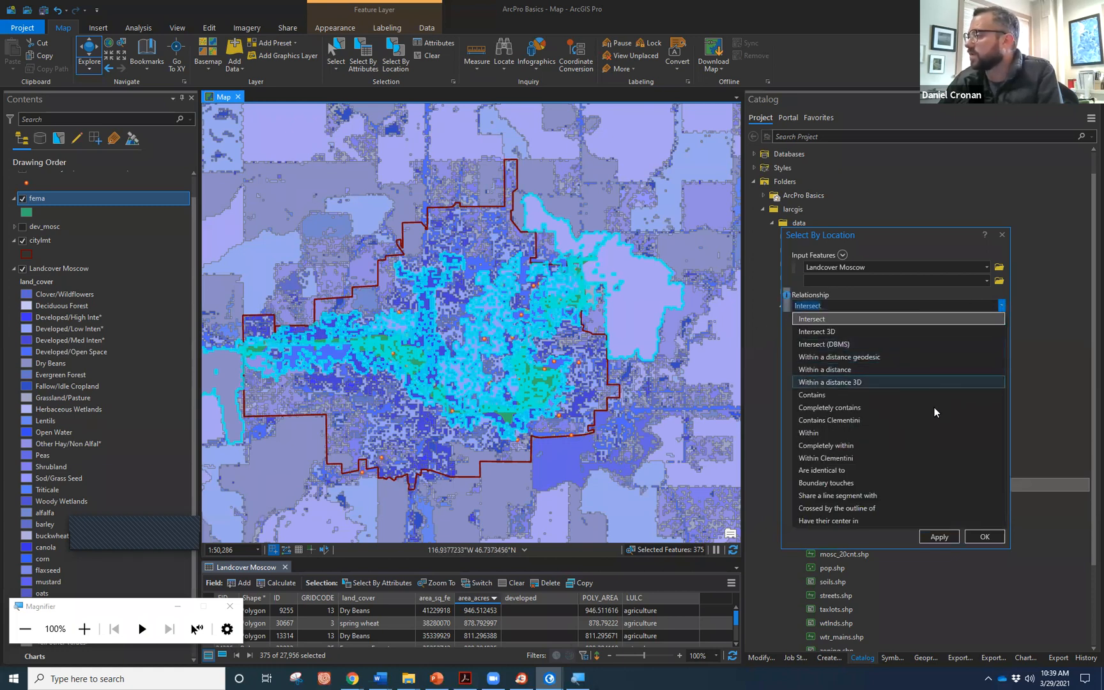
{"action": "left_click", "coordinate": [938, 432]}
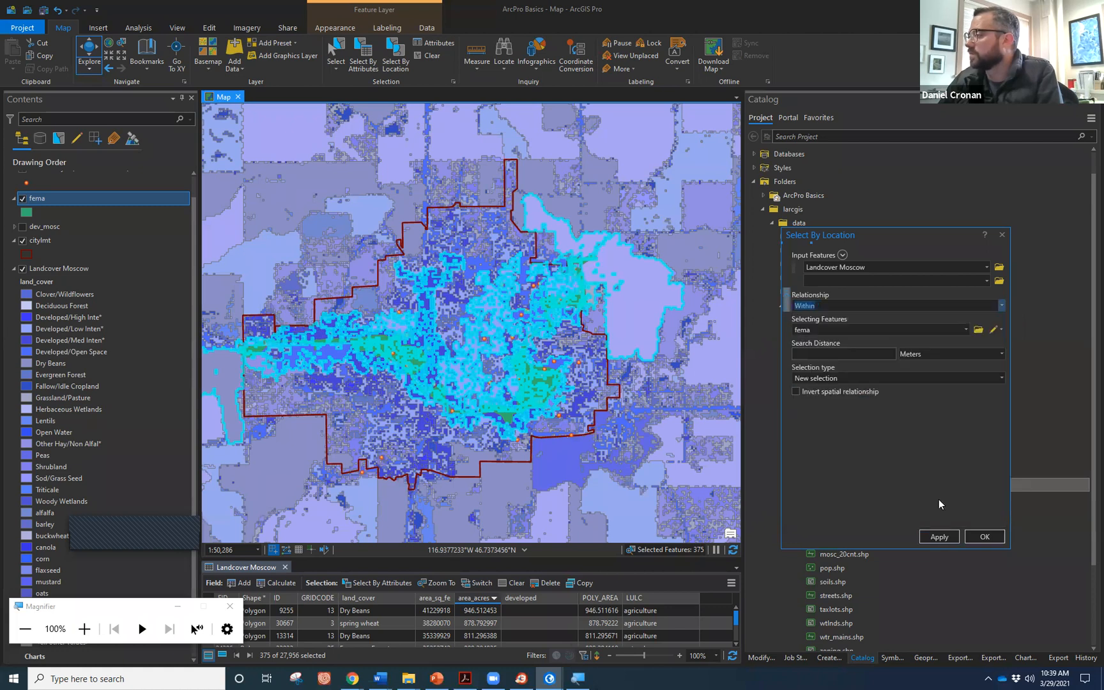
{"action": "left_click", "coordinate": [938, 536]}
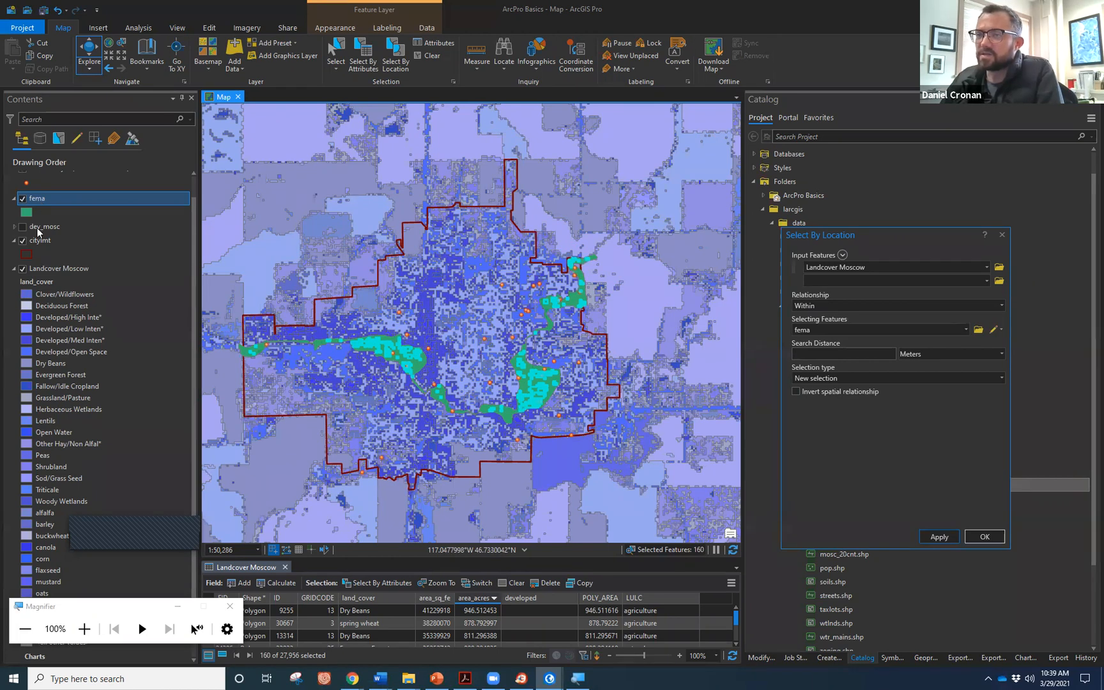
Export the 160 selected Landcover Moscow features as dev_infldpn in ArcPro Basics.gdb.
{"action": "right_click", "coordinate": [38, 267]}
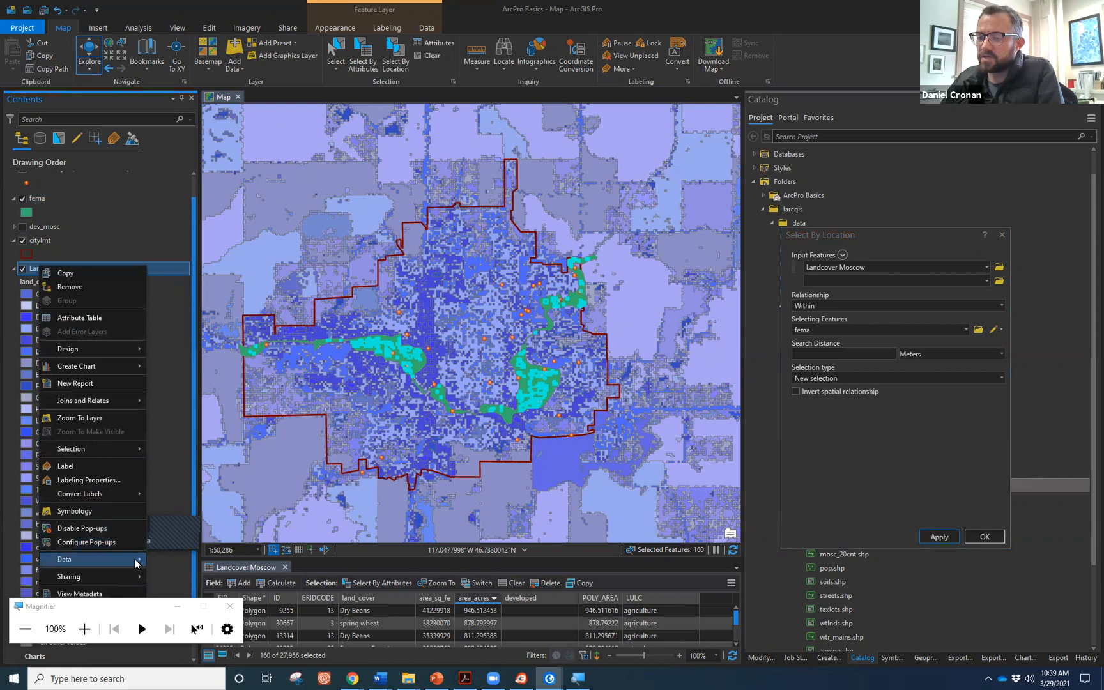
{"action": "mouse_move", "coordinate": [134, 559]}
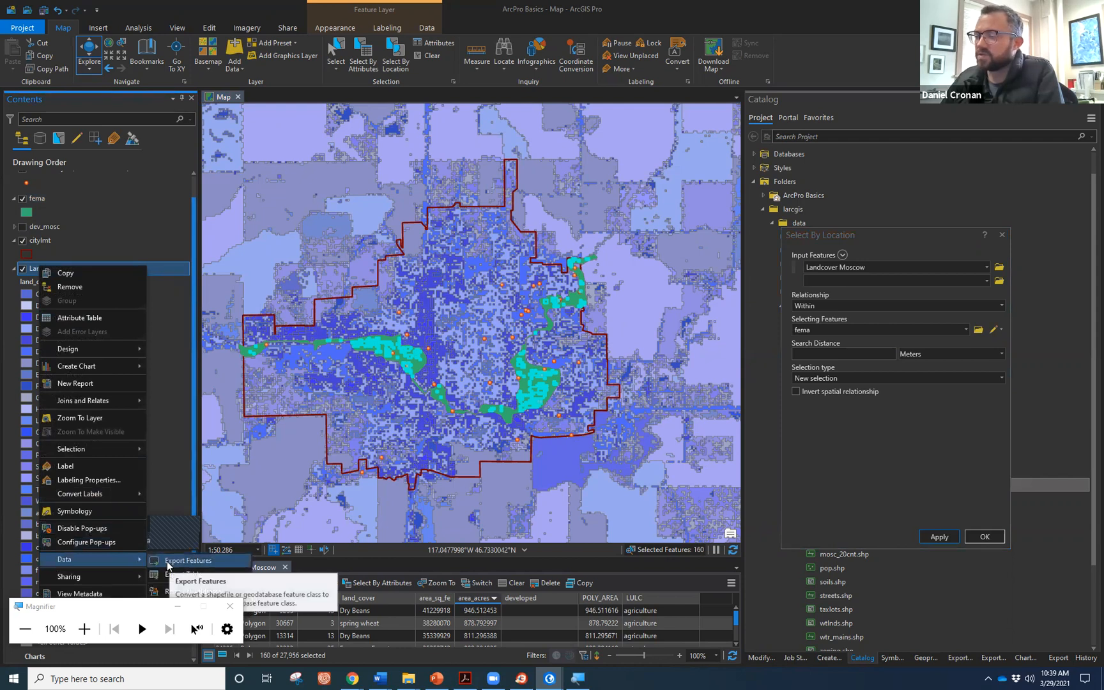
{"action": "left_click", "coordinate": [168, 565]}
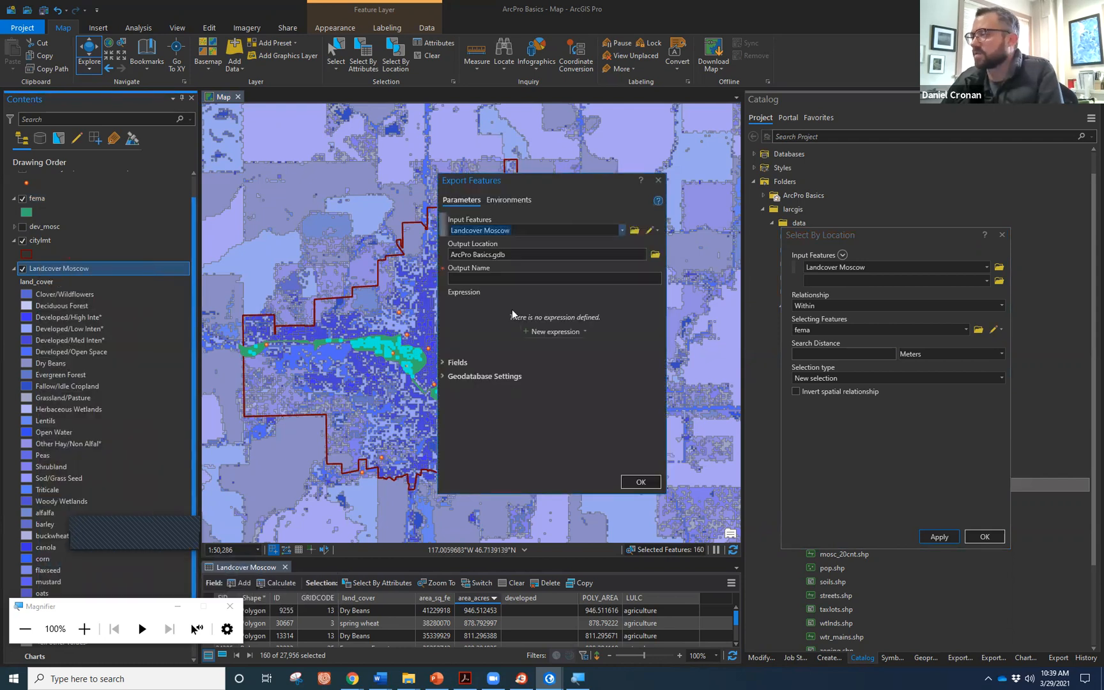
{"action": "left_click", "coordinate": [514, 278]}
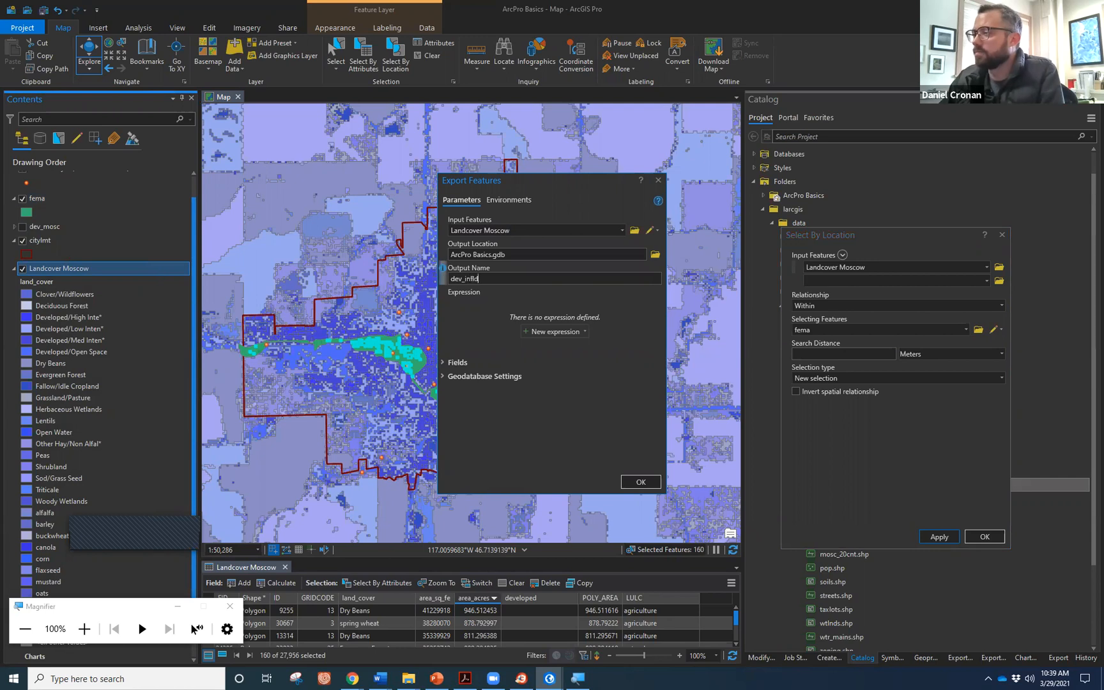
{"action": "left_click", "coordinate": [503, 255]}
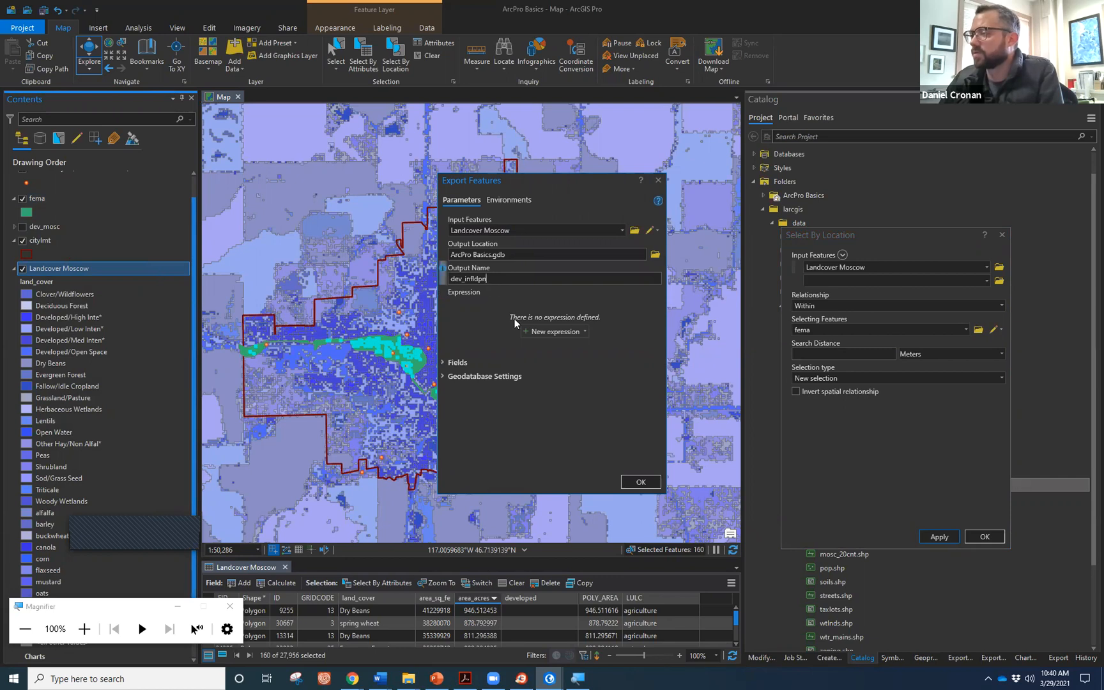
{"action": "left_click", "coordinate": [639, 483]}
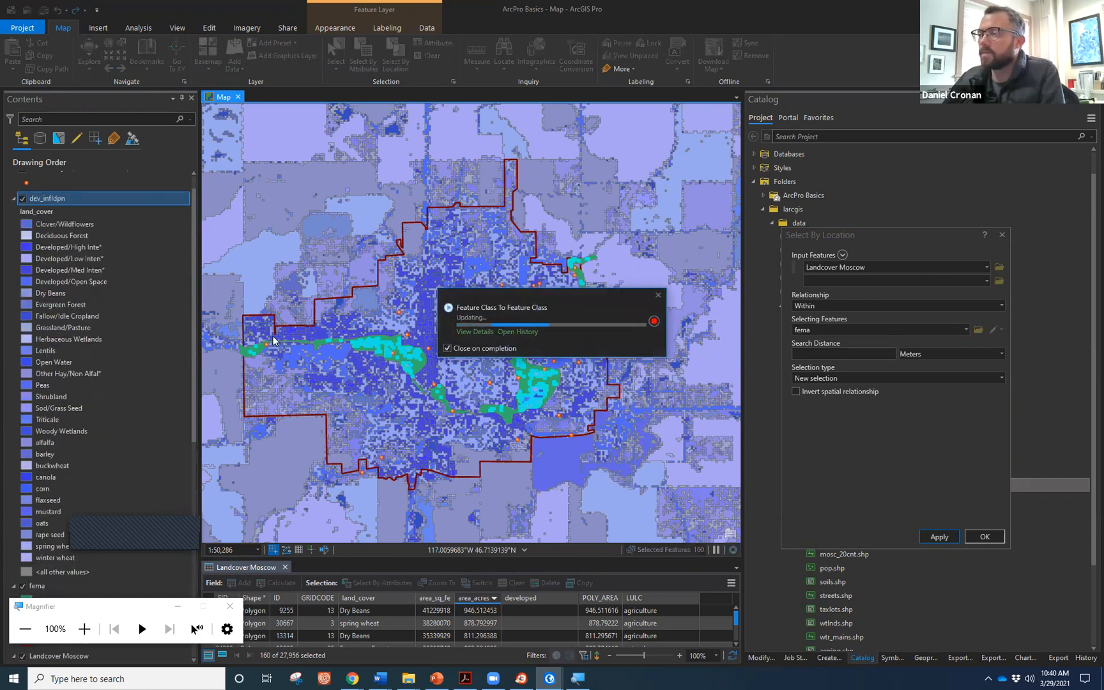
{"action": "left_click", "coordinate": [13, 198]}
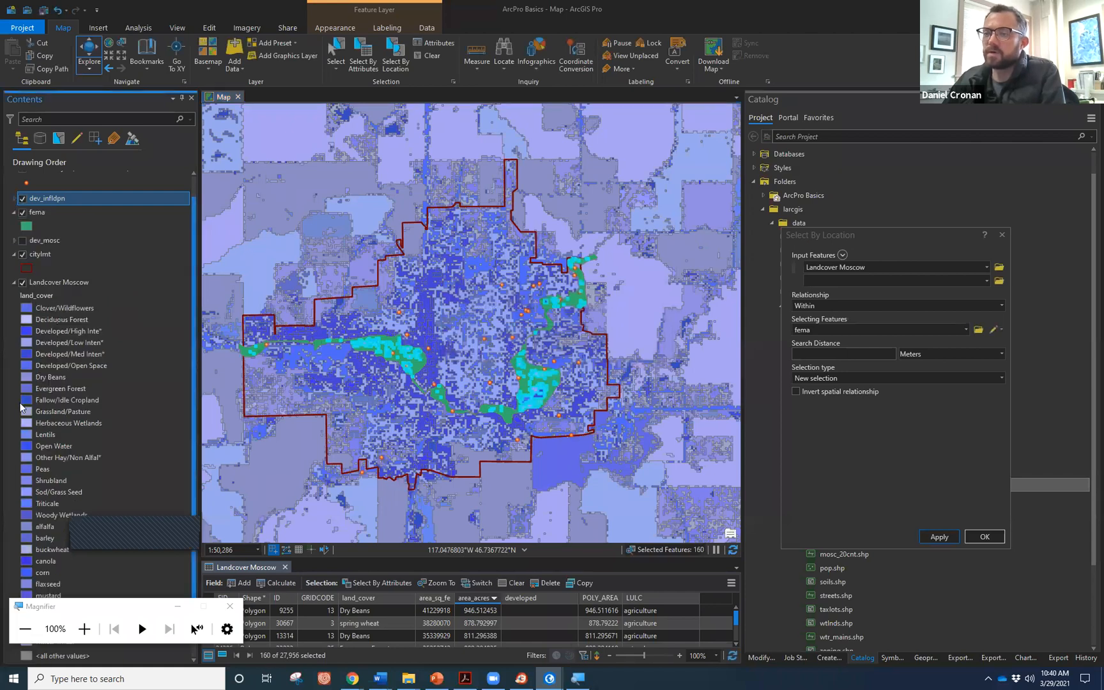
Hide Landcover Moscow, collapse its legend, and open the dev_infldpn attribute table.
{"action": "left_click", "coordinate": [23, 283]}
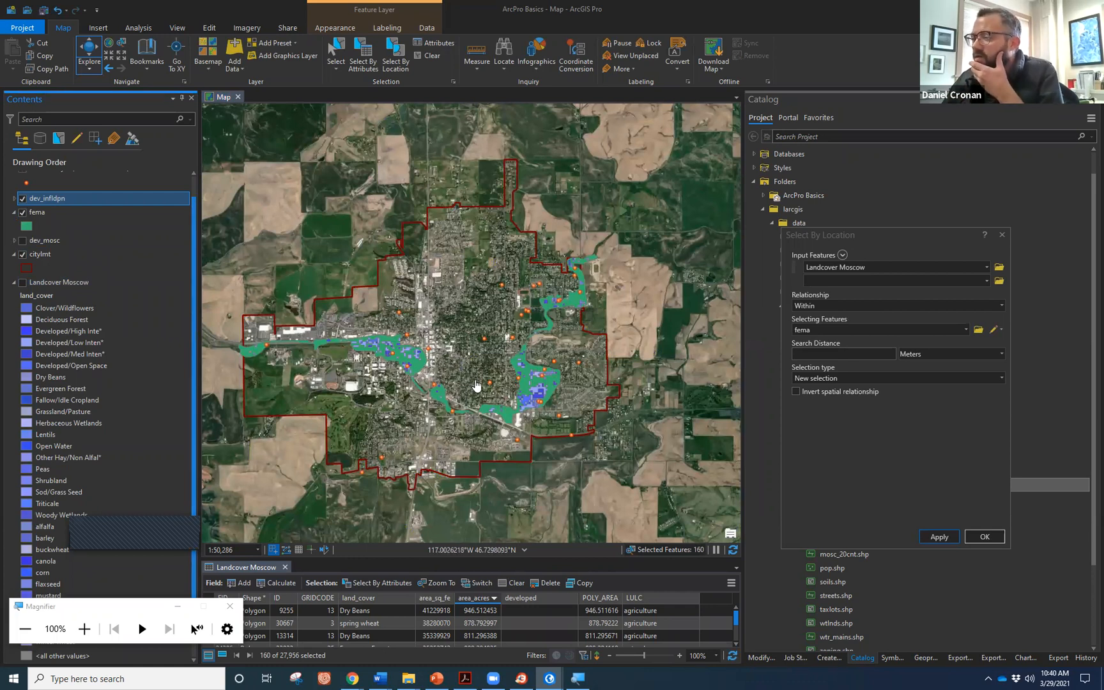
{"action": "scroll", "coordinate": [377, 383], "scroll_direction": "up", "scroll_amount": 3}
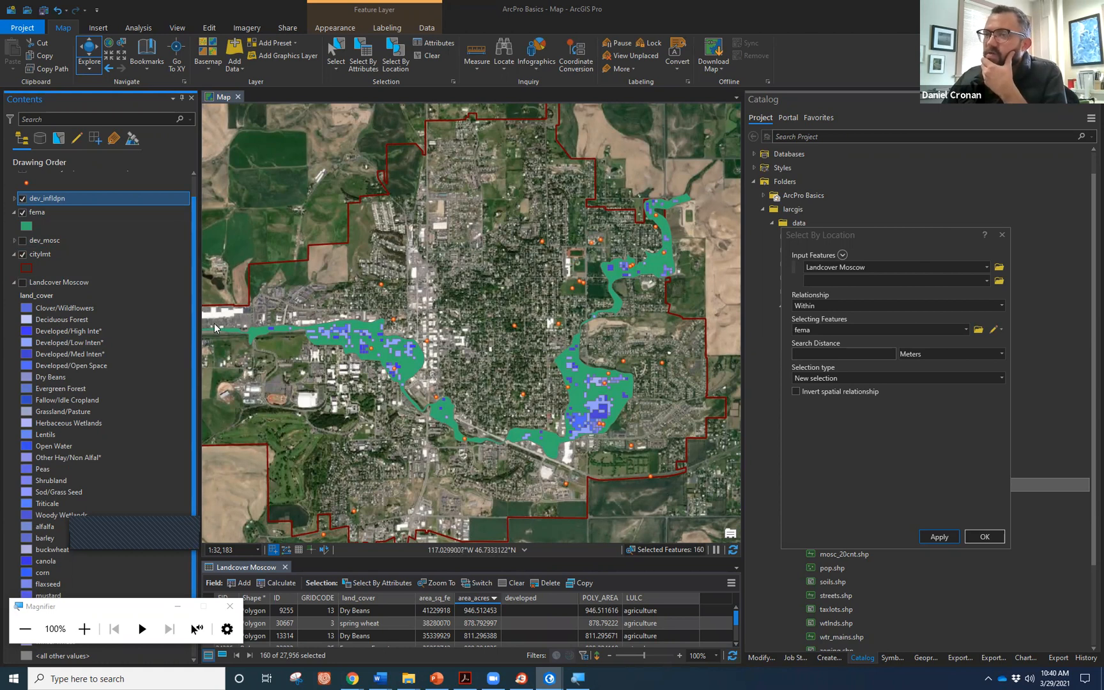
{"action": "left_click", "coordinate": [14, 281]}
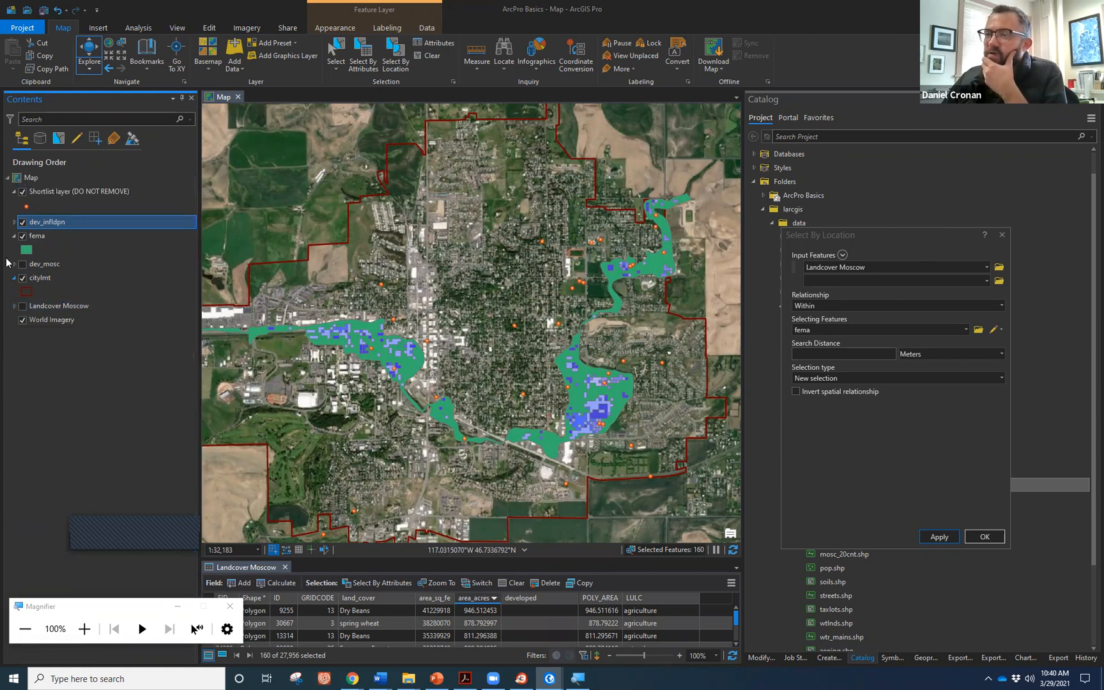
{"action": "right_click", "coordinate": [35, 224]}
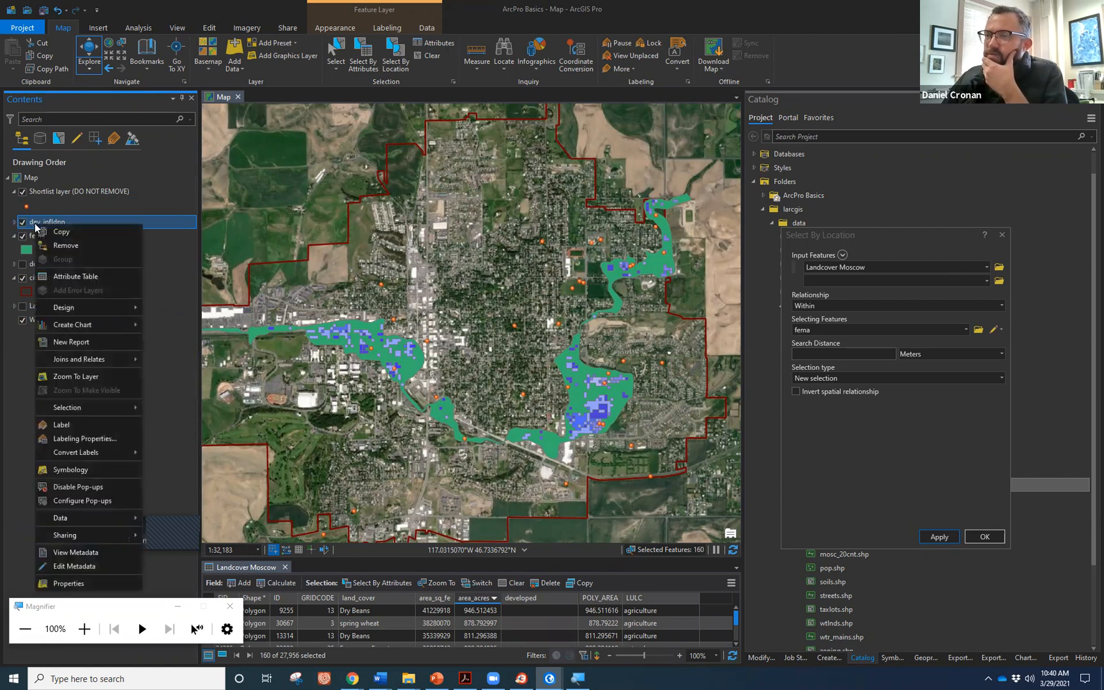
{"action": "left_click", "coordinate": [76, 275]}
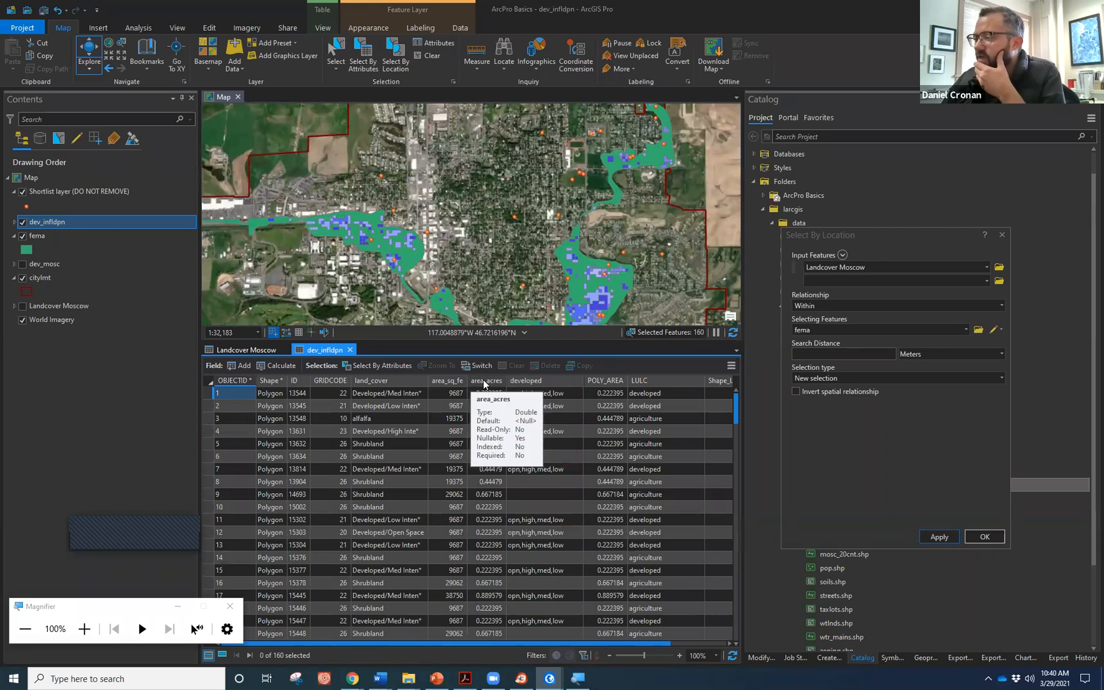
Hide dev_infldpn and close the dev_infldpn and Landcover Moscow attribute tables.
{"action": "right_click", "coordinate": [483, 384]}
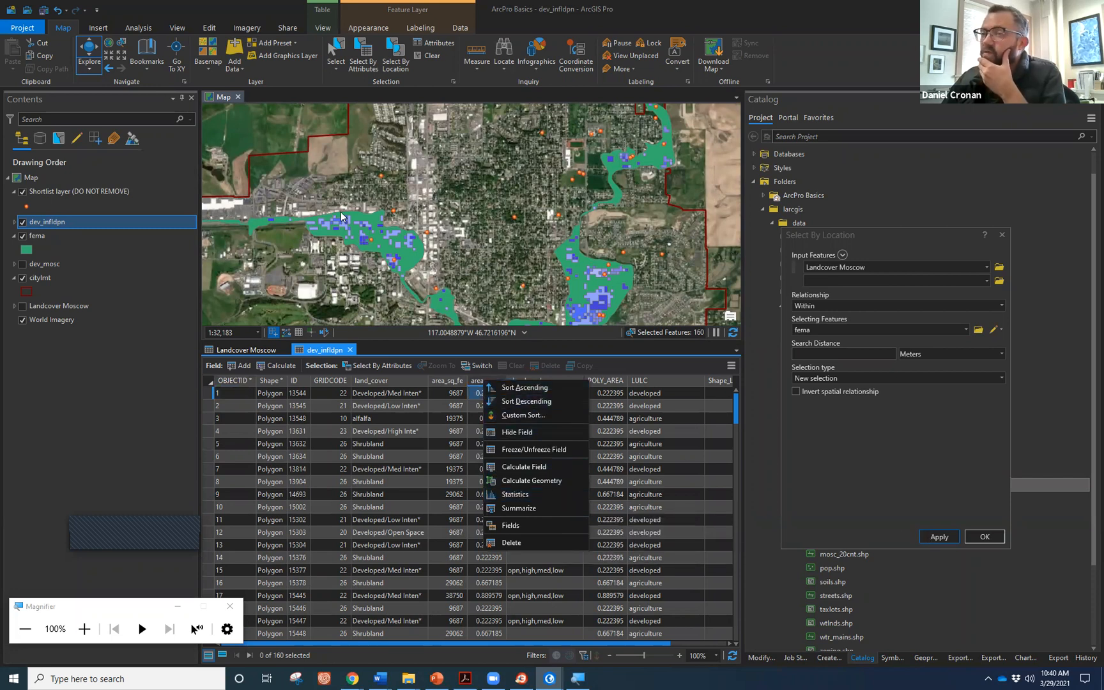
{"action": "left_click", "coordinate": [23, 223]}
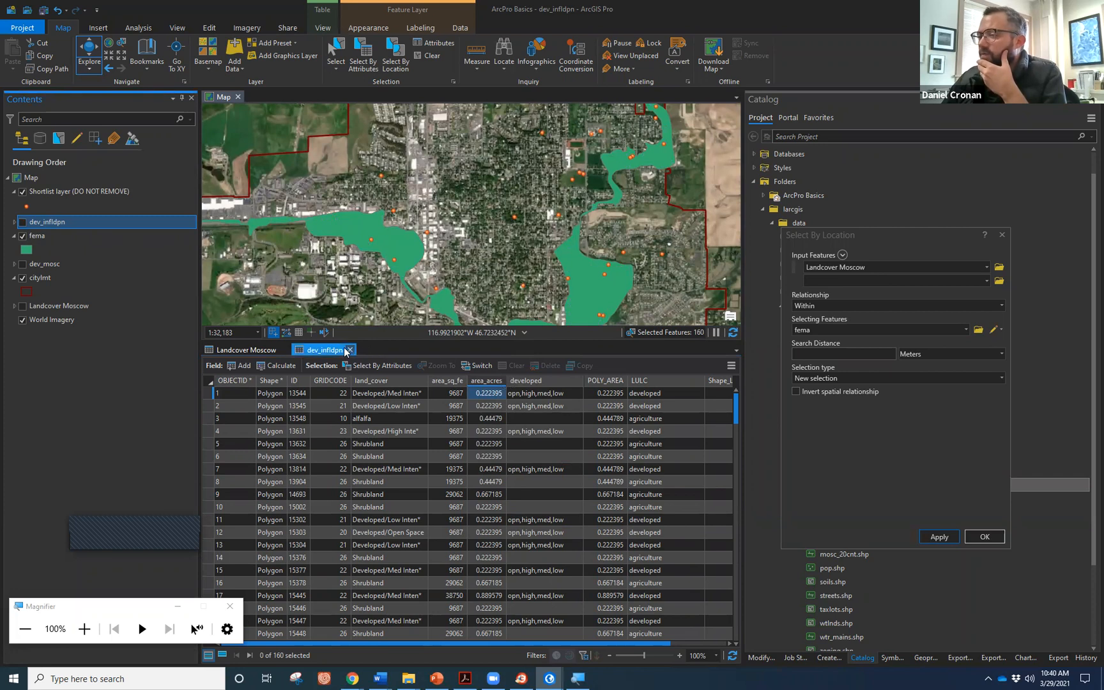
{"action": "left_click", "coordinate": [285, 353]}
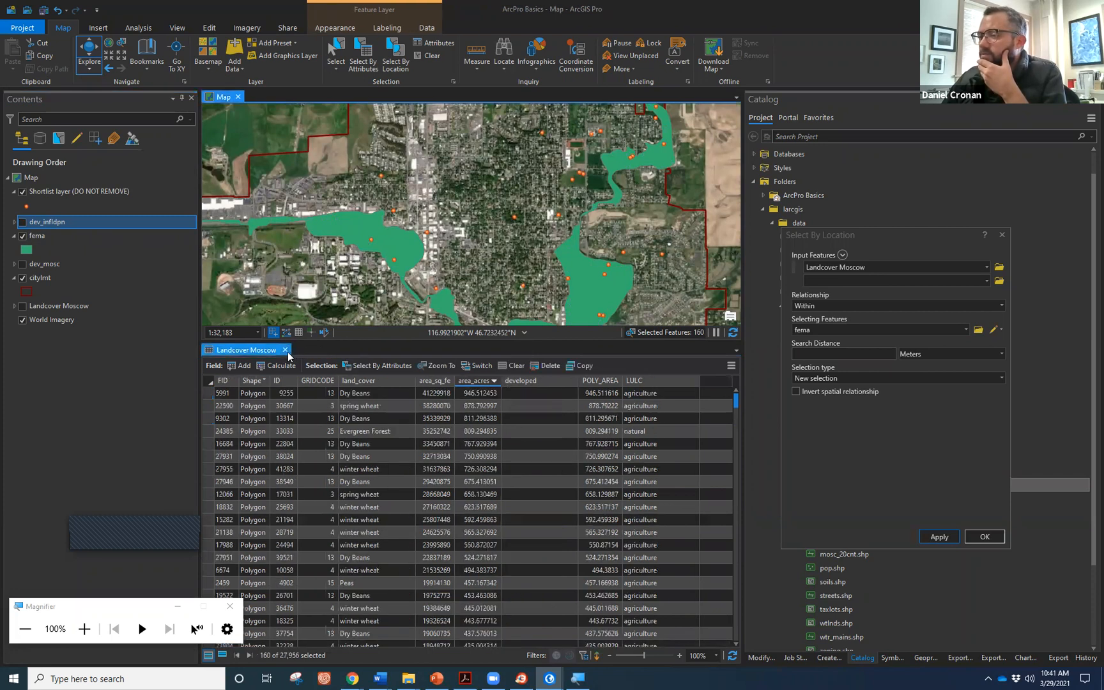
{"action": "left_click", "coordinate": [283, 352]}
Close Select By Location and show the fema attribute table beneath a taller map.
{"action": "left_click_drag", "start_coordinate": [467, 408], "coordinate": [504, 394]}
{"action": "scroll", "coordinate": [504, 394], "scroll_direction": "down", "scroll_amount": 3}
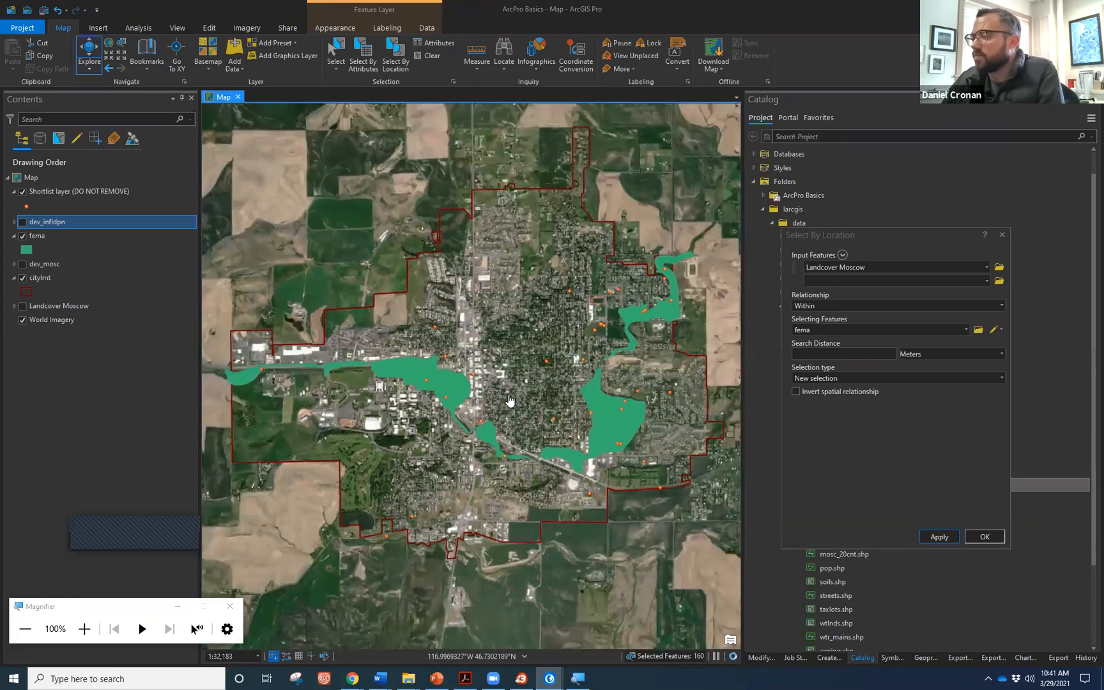
{"action": "scroll", "coordinate": [557, 388], "scroll_direction": "up", "scroll_amount": 3}
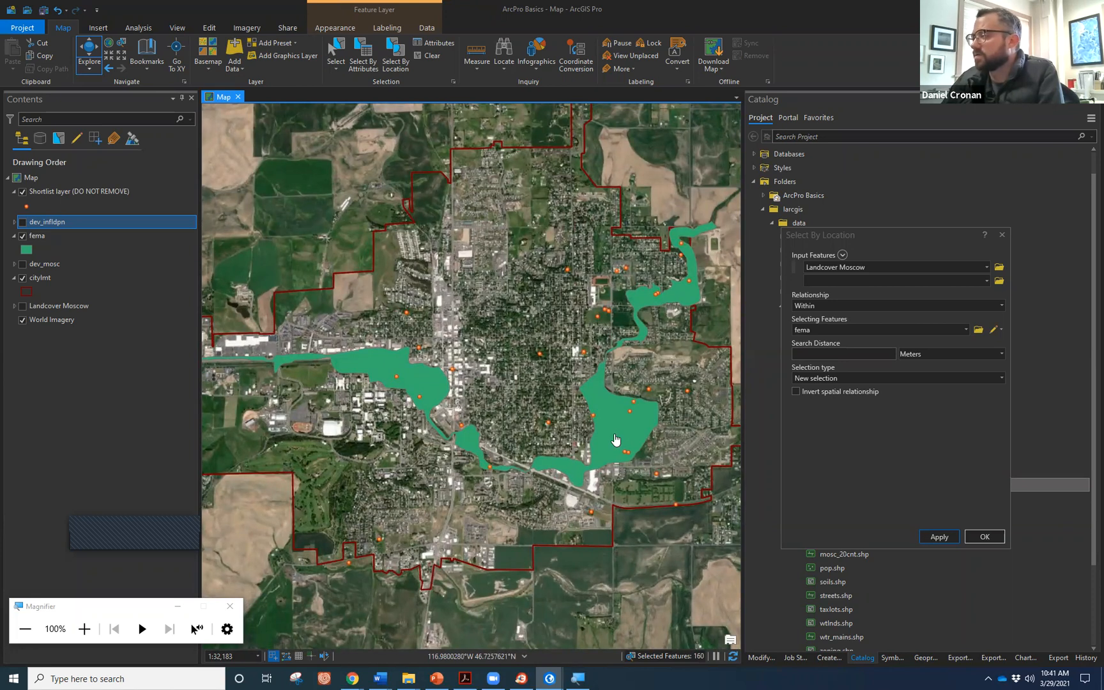
{"action": "left_click", "coordinate": [1003, 236]}
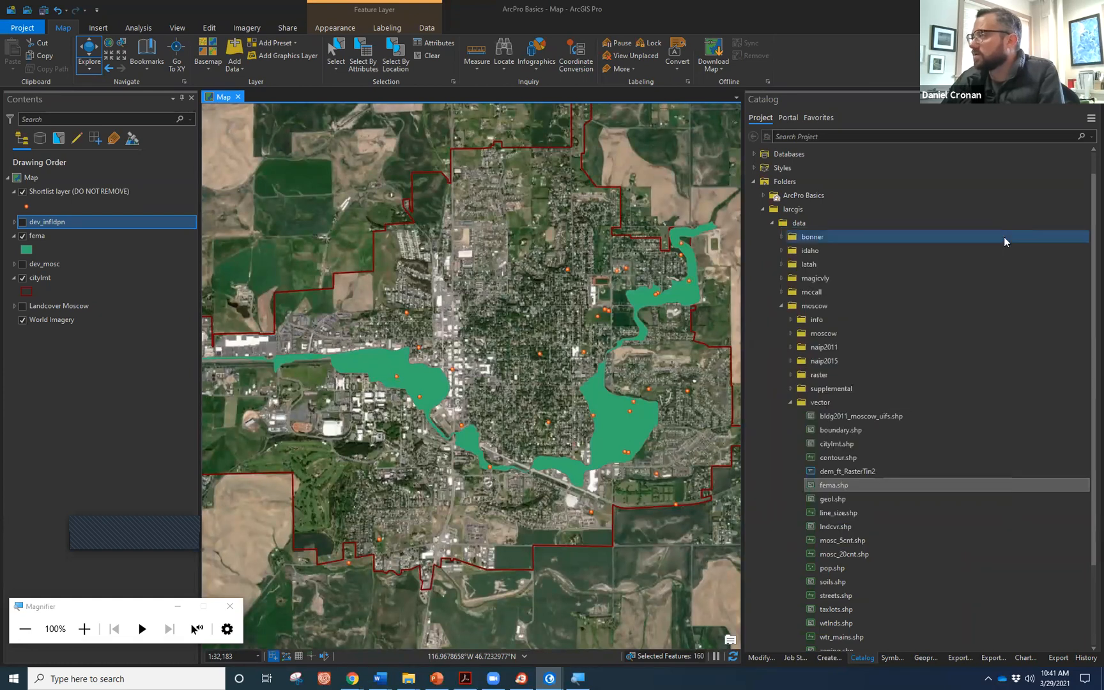
{"action": "right_click", "coordinate": [54, 236]}
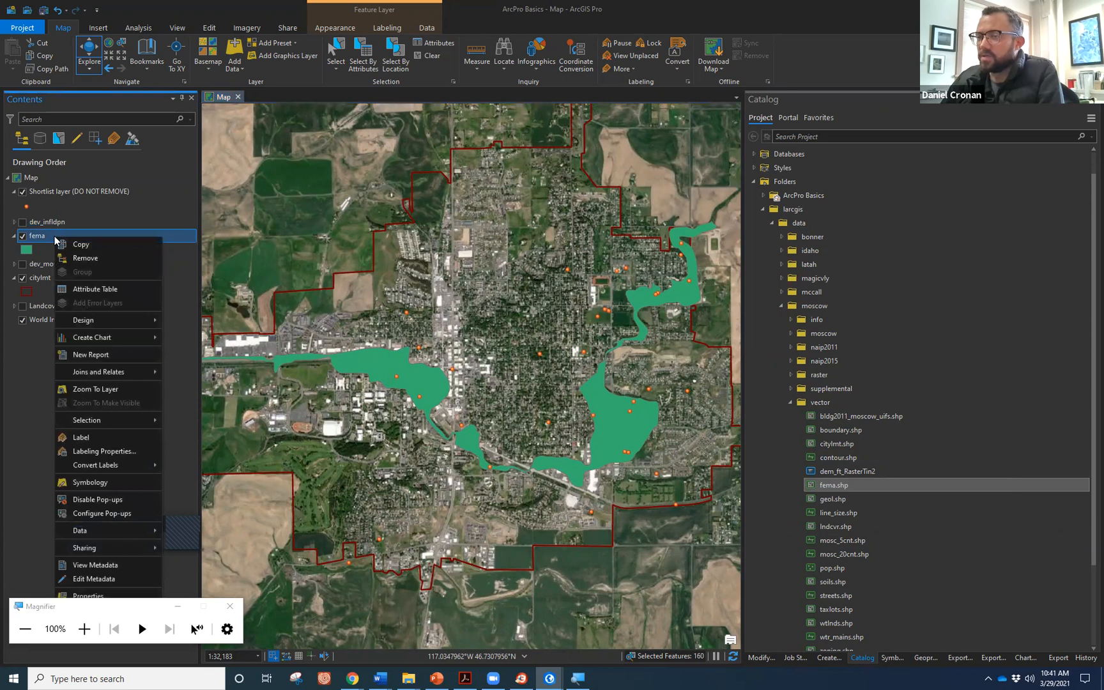
{"action": "left_click", "coordinate": [85, 290]}
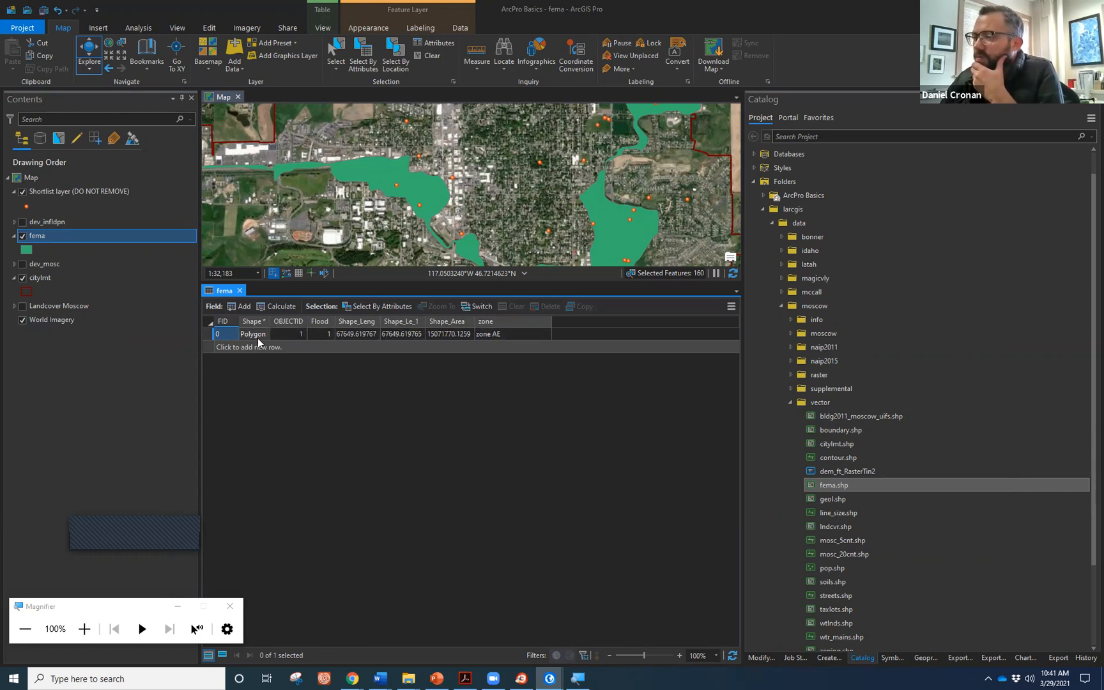
{"action": "left_click_drag", "start_coordinate": [382, 283], "coordinate": [405, 446]}
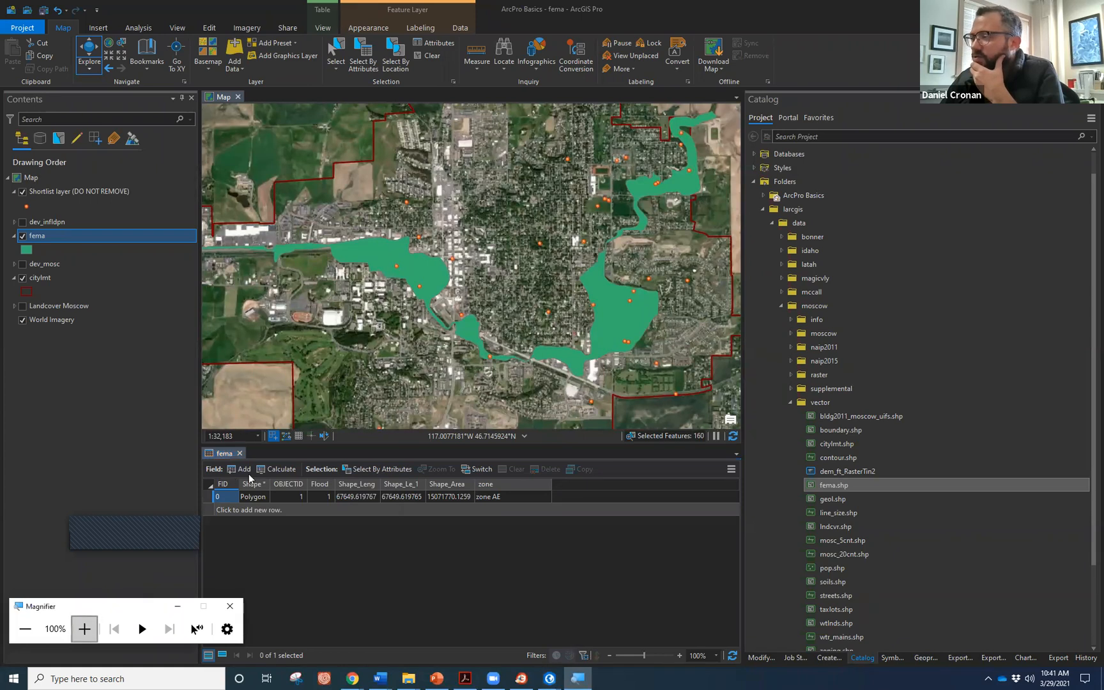
Add a field named area_acres of type Long with Numeric number format to fema.
{"action": "key", "text": "super+plus"}
{"action": "mouse_move", "coordinate": [169, 548]}
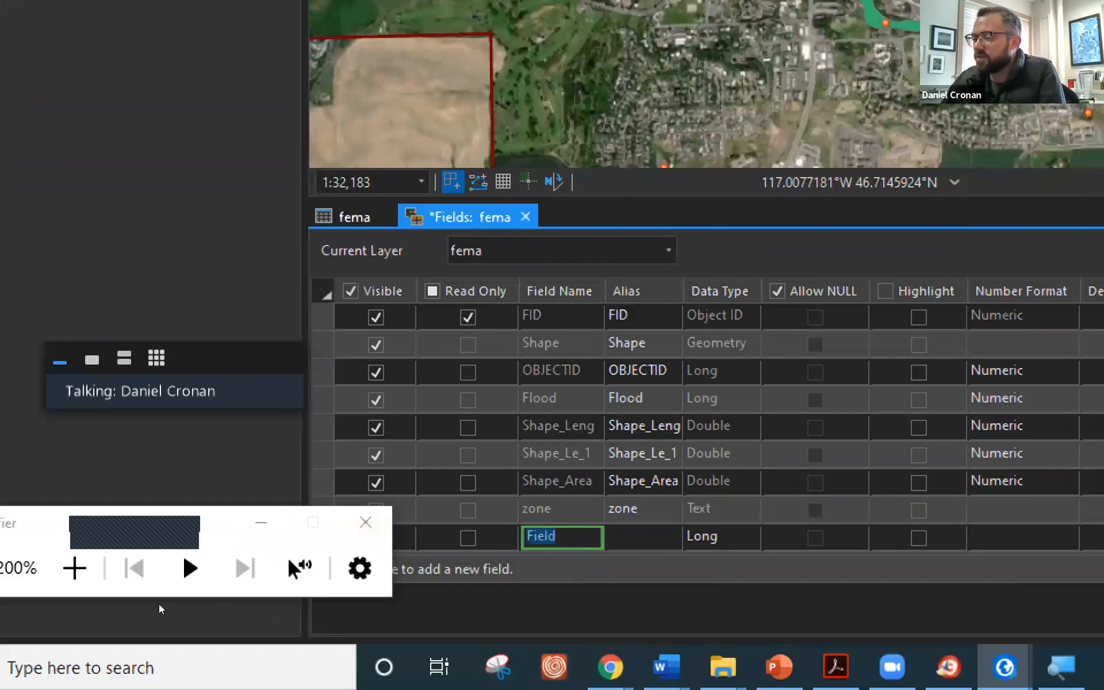
{"action": "left_click", "coordinate": [327, 615]}
{"action": "key", "text": "ctrl+a"}
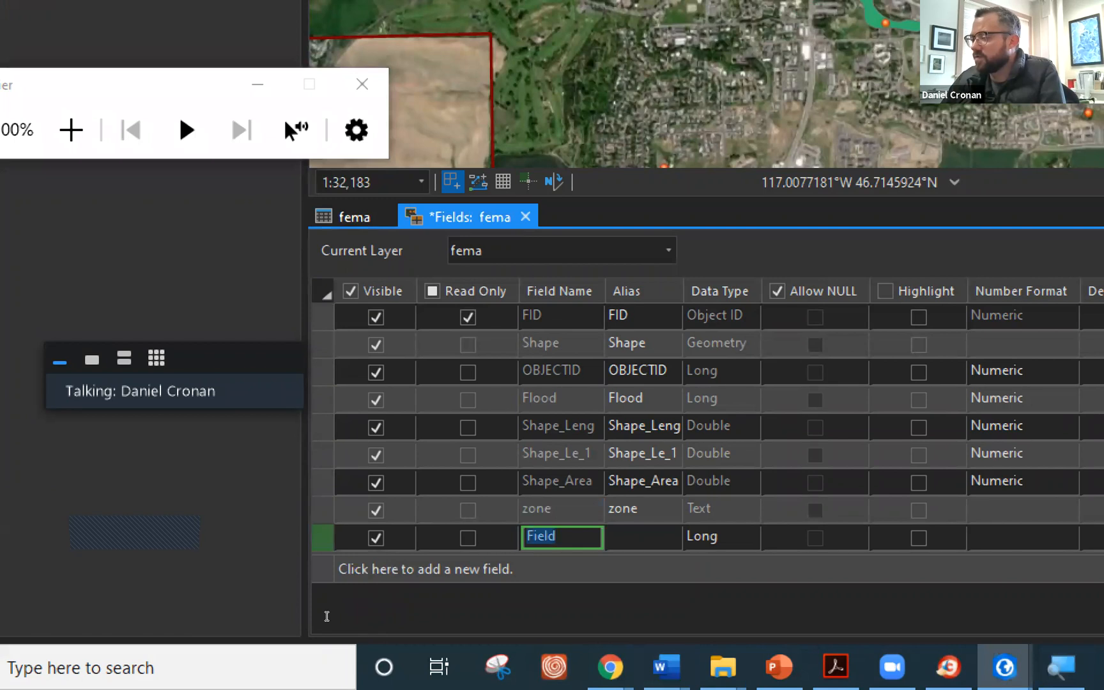
{"action": "type", "text": "ar"}
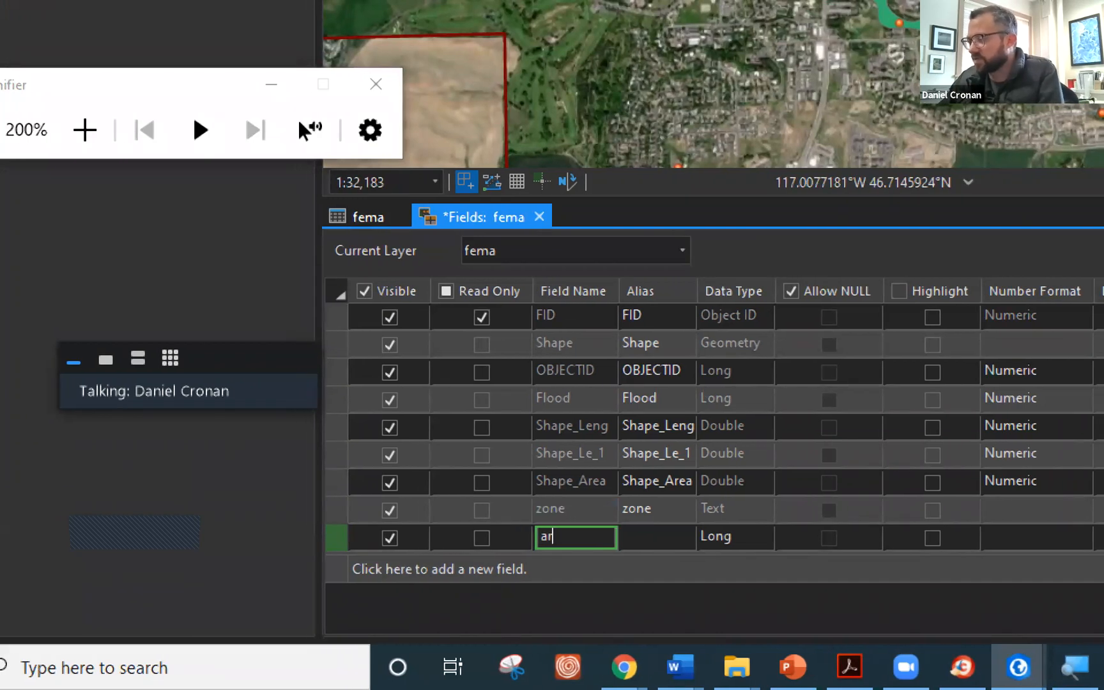
{"action": "type", "text": "ea_acres"}
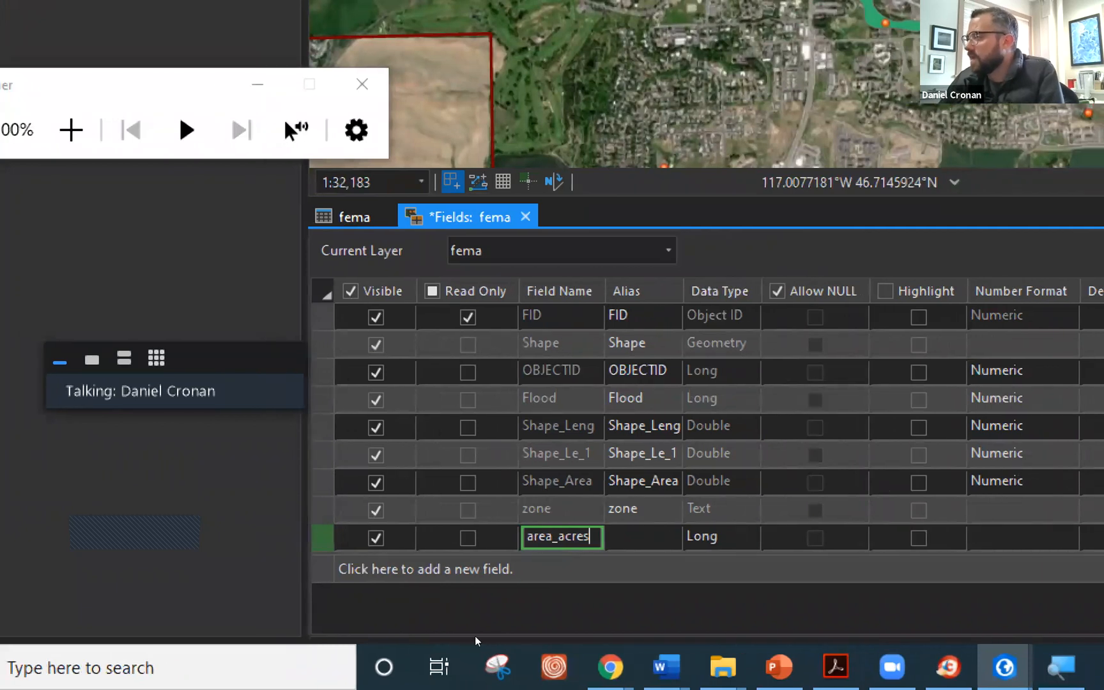
{"action": "key", "text": "Left"}
{"action": "key", "text": "Left"}
{"action": "key", "text": "Left"}
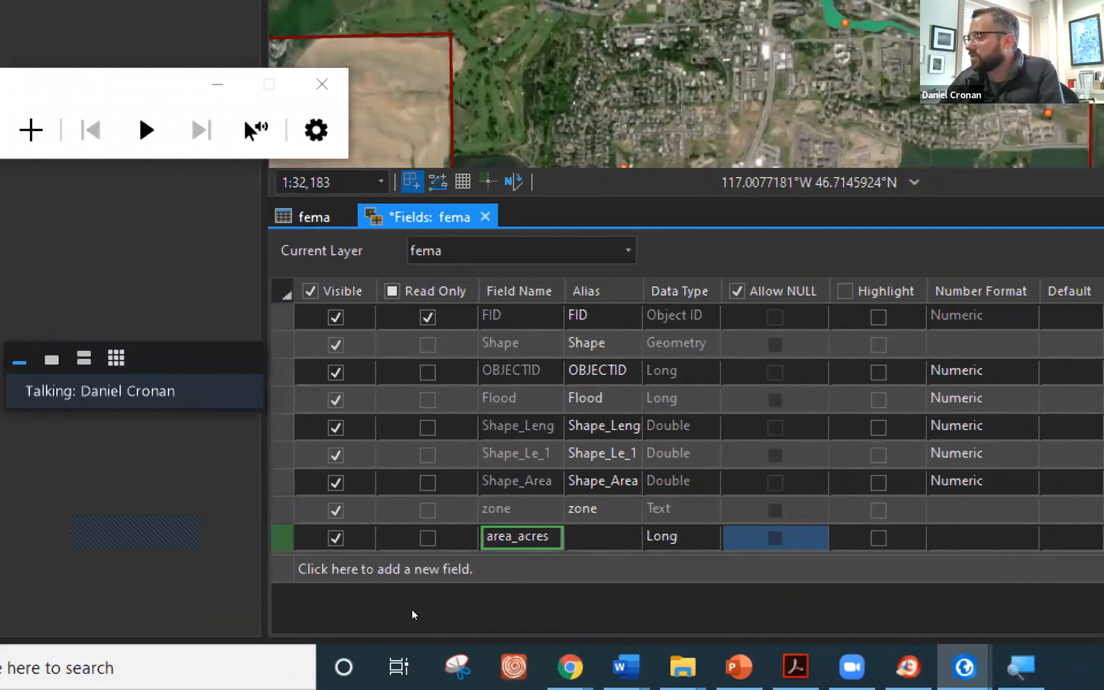
{"action": "key", "text": "Up"}
{"action": "key", "text": "Right"}
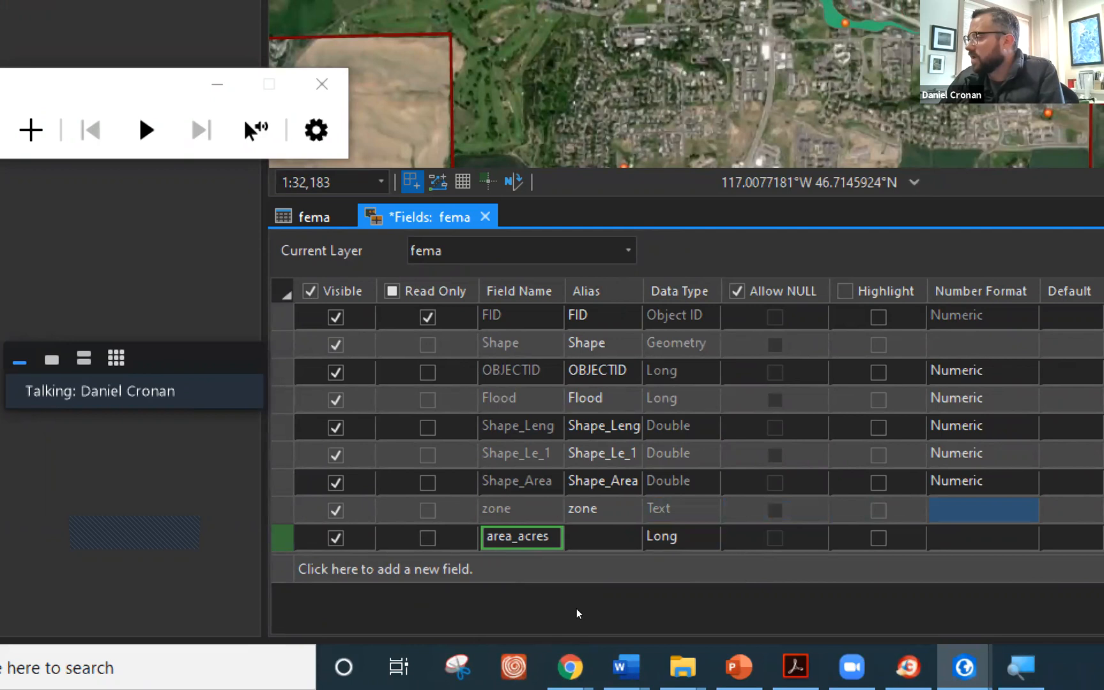
{"action": "key", "text": "Down"}
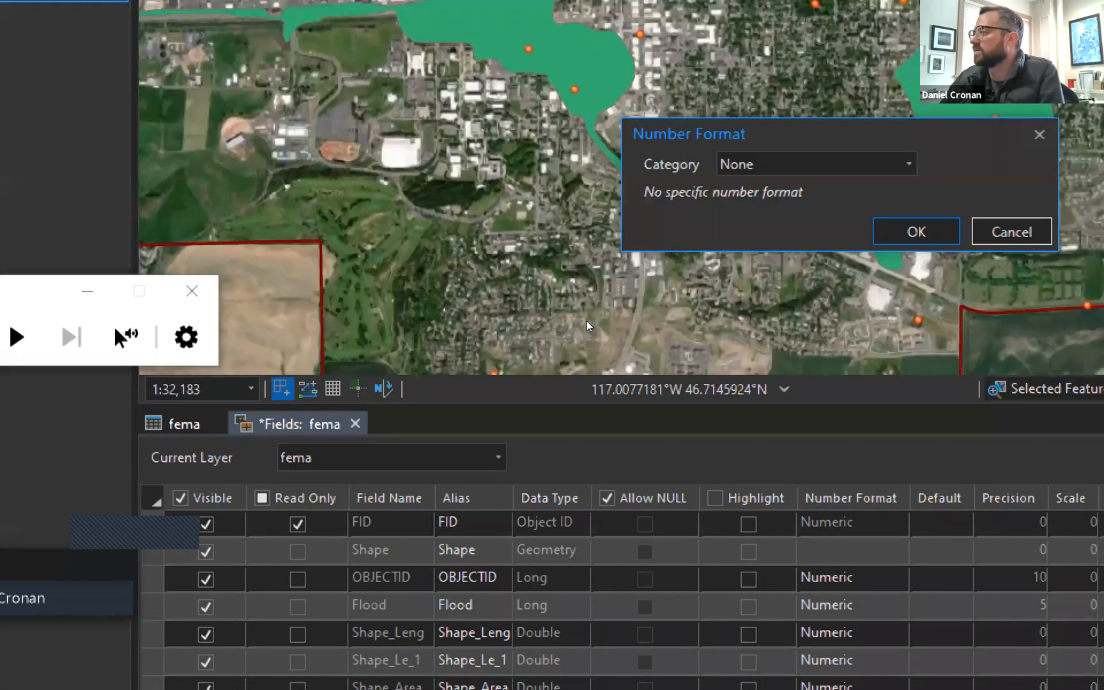
{"action": "key", "text": "Down"}
{"action": "key", "text": "Return"}
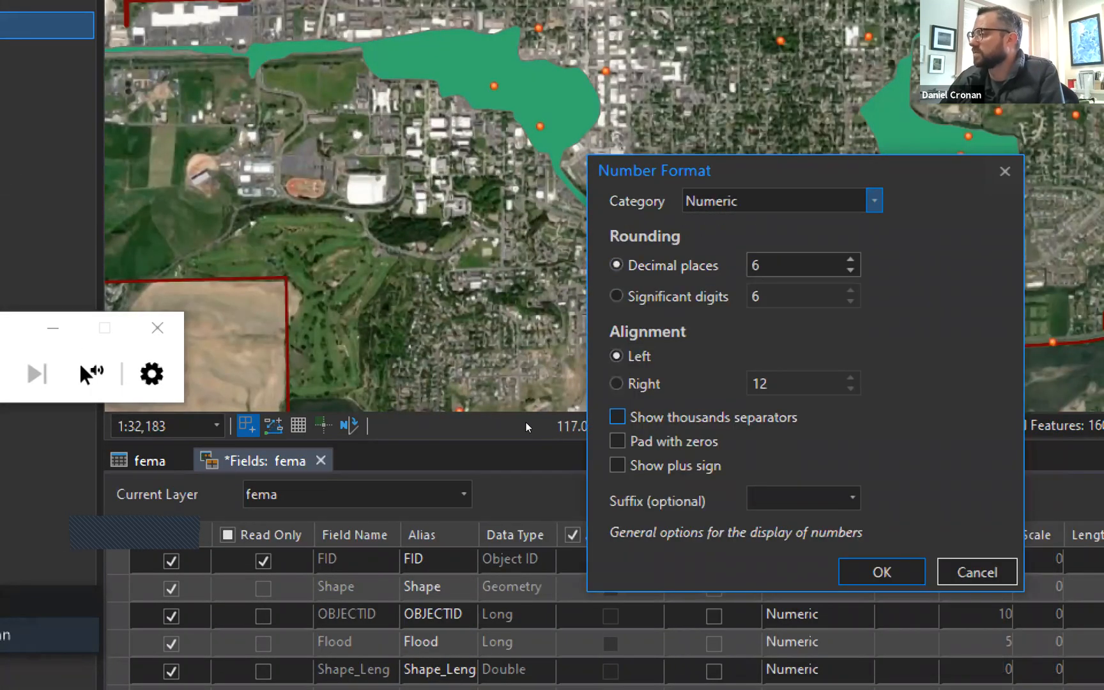
{"action": "key", "text": "Return"}
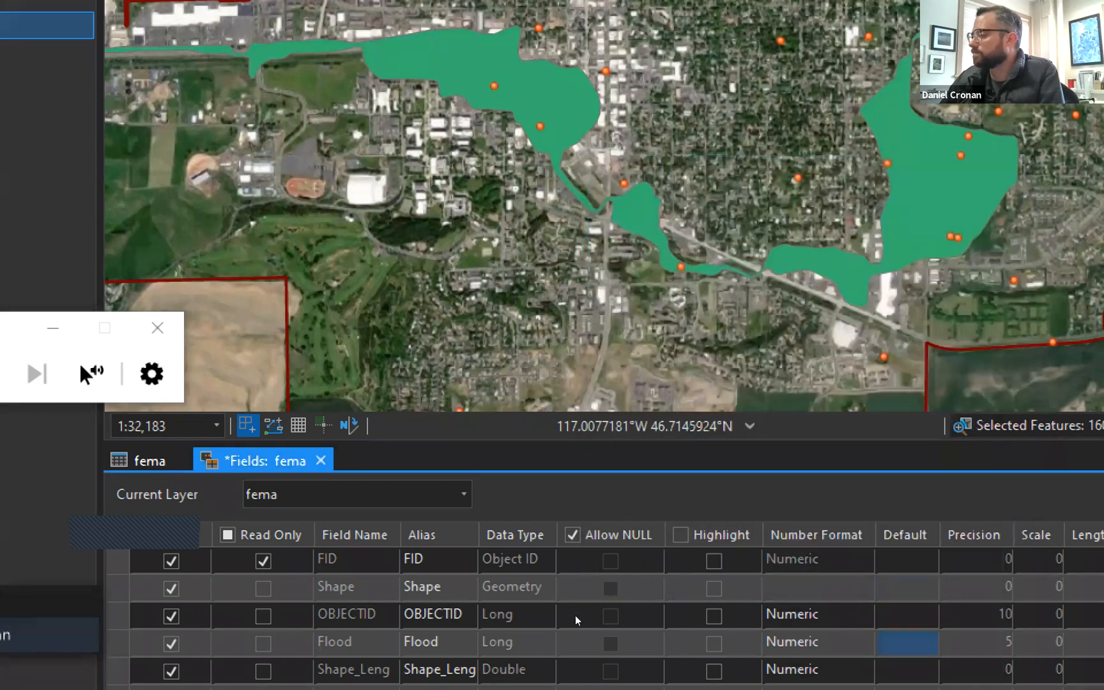
{"action": "mouse_move", "coordinate": [565, 671]}
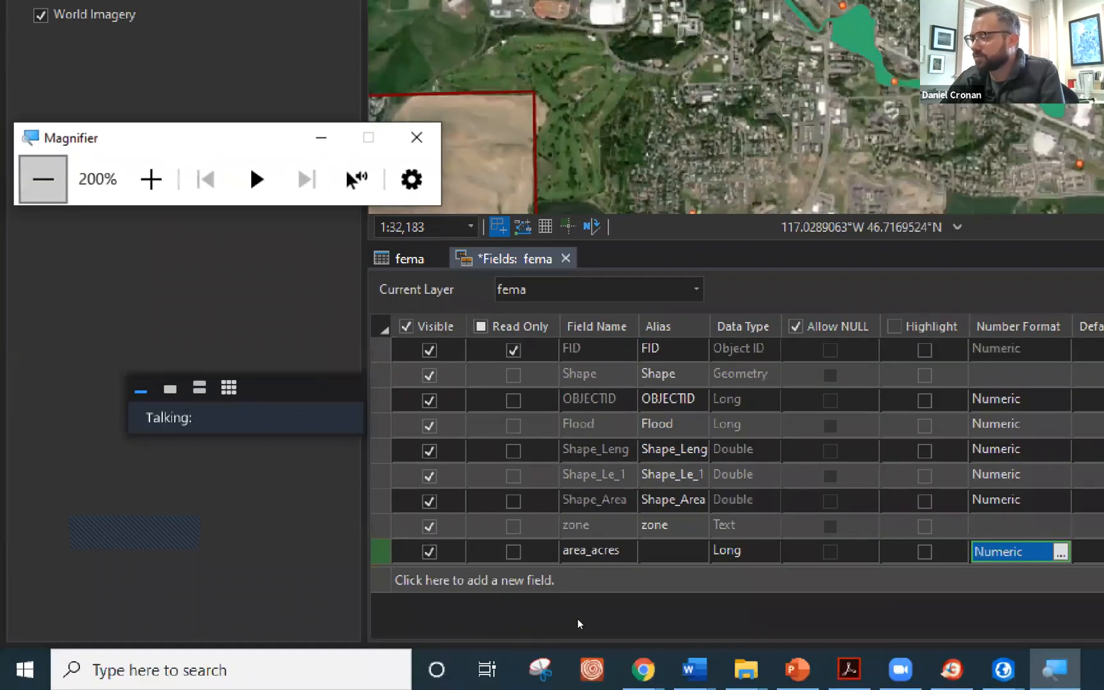
{"action": "key", "text": "super+minus"}
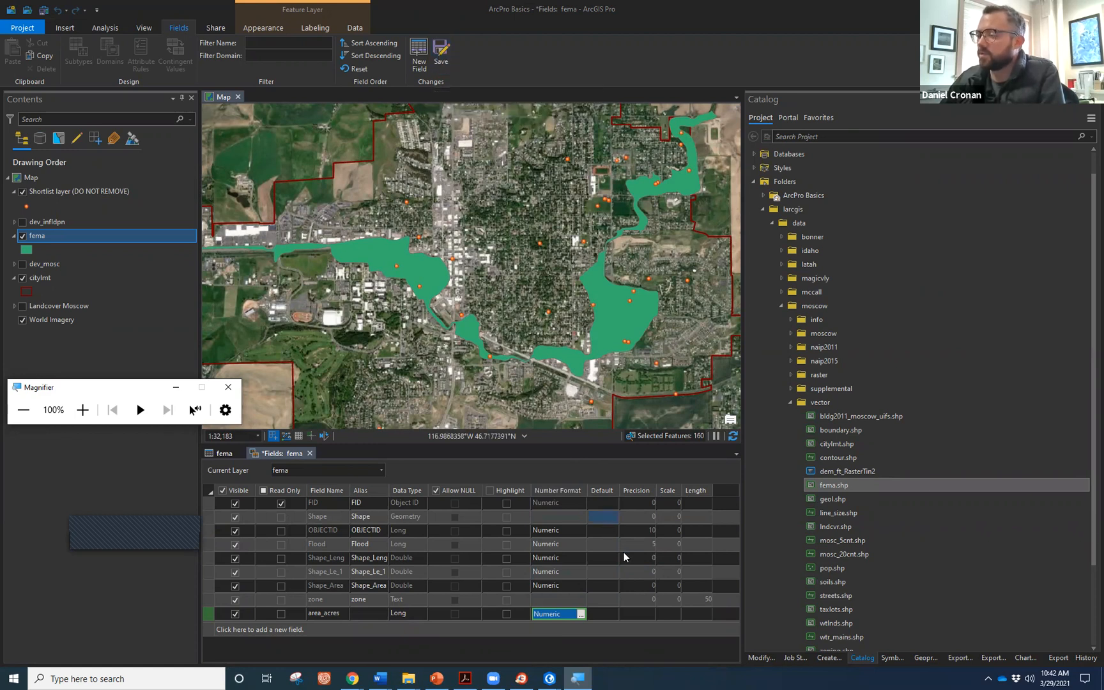
Save the area_acres field to fema and close the Fields: fema view.
{"action": "left_click", "coordinate": [438, 50]}
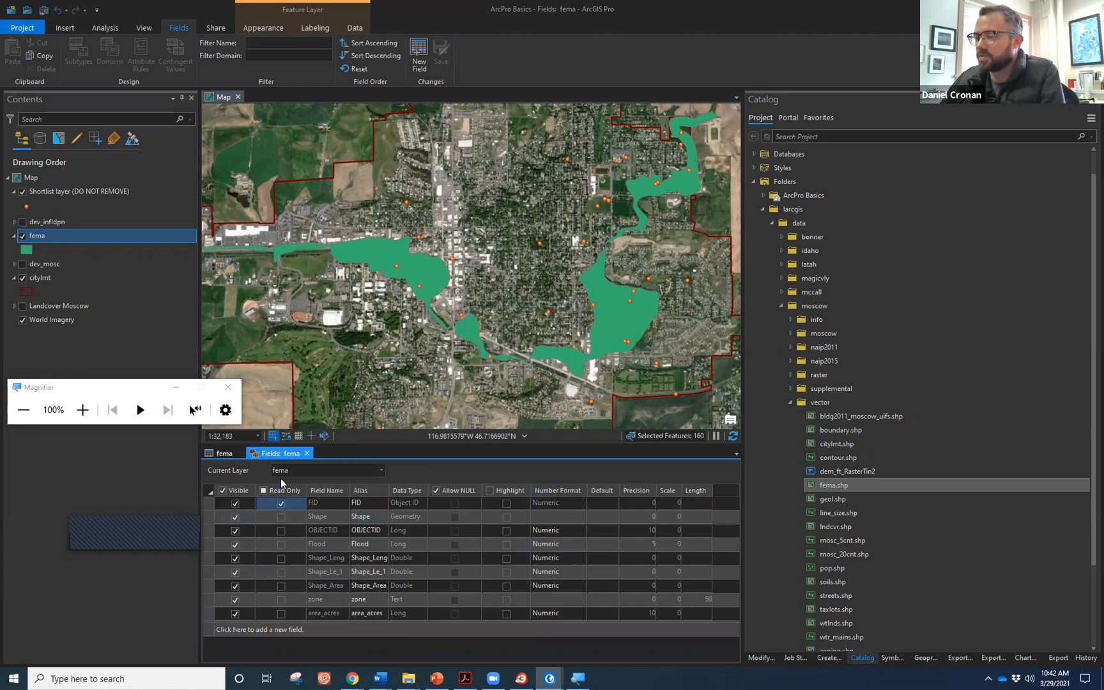
{"action": "left_click", "coordinate": [82, 409]}
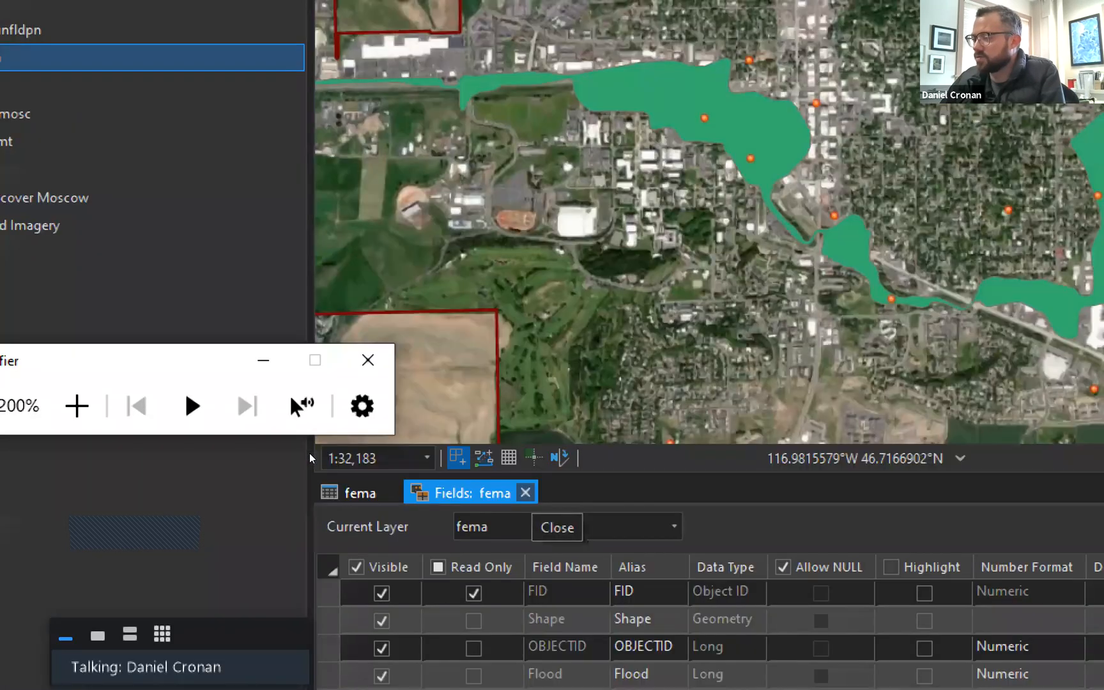
{"action": "left_click", "coordinate": [360, 462]}
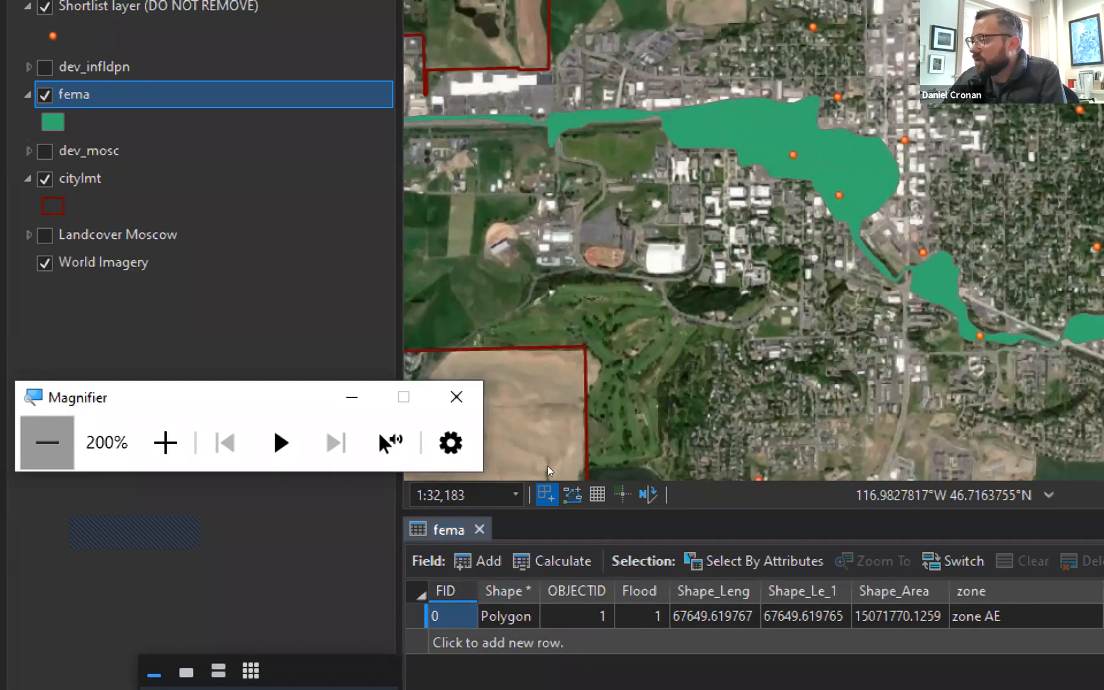
{"action": "key", "text": "super+minus"}
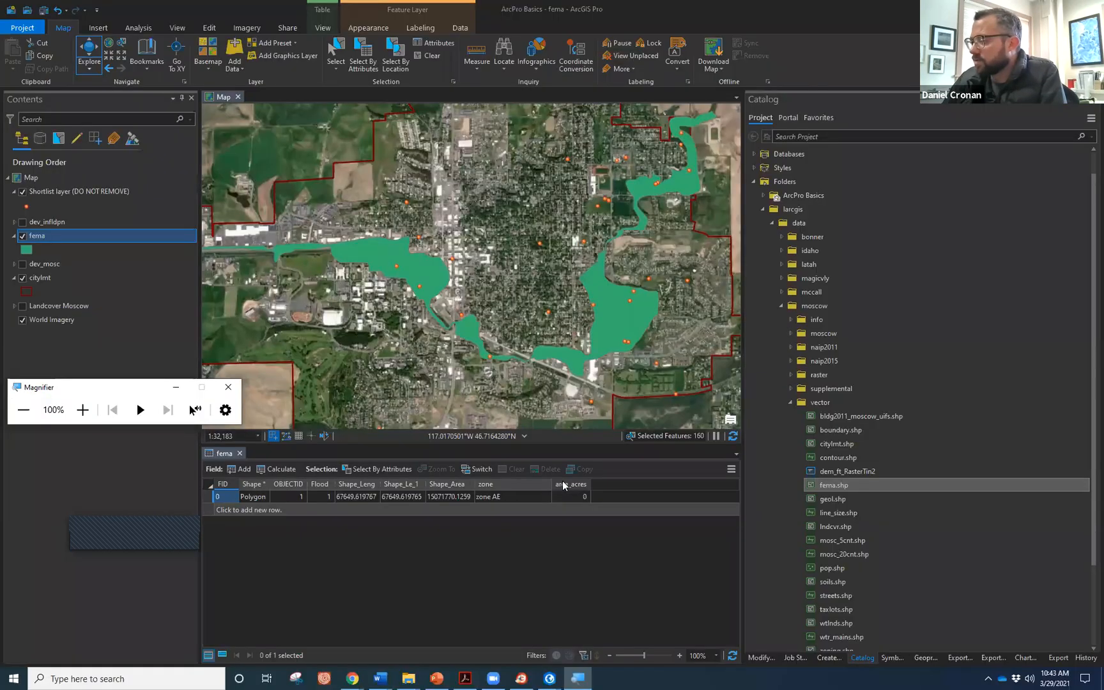
Set up Calculate Geometry on area_acres with property Area and unit Acres.
{"action": "right_click", "coordinate": [561, 484]}
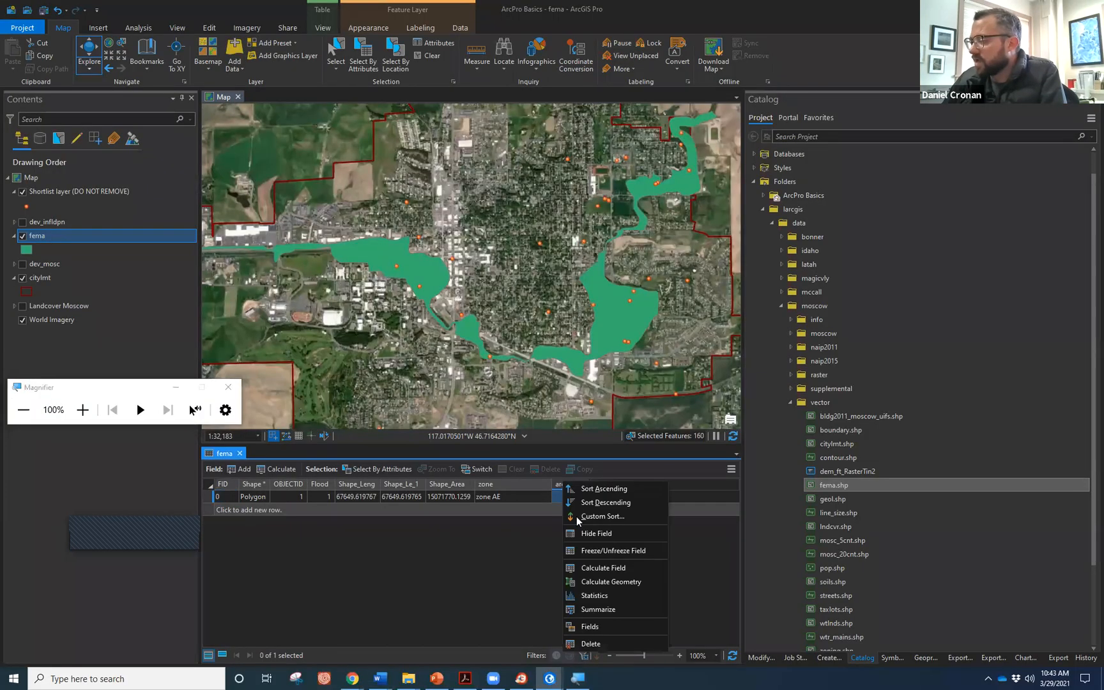
{"action": "left_click", "coordinate": [610, 582]}
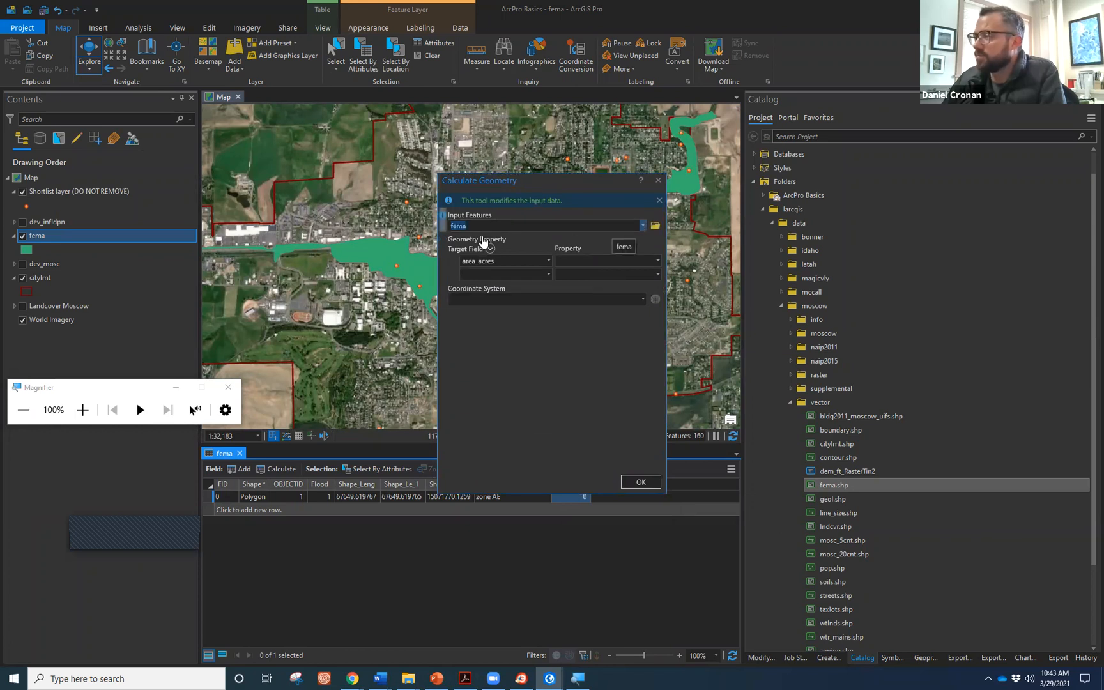
{"action": "left_click", "coordinate": [82, 409]}
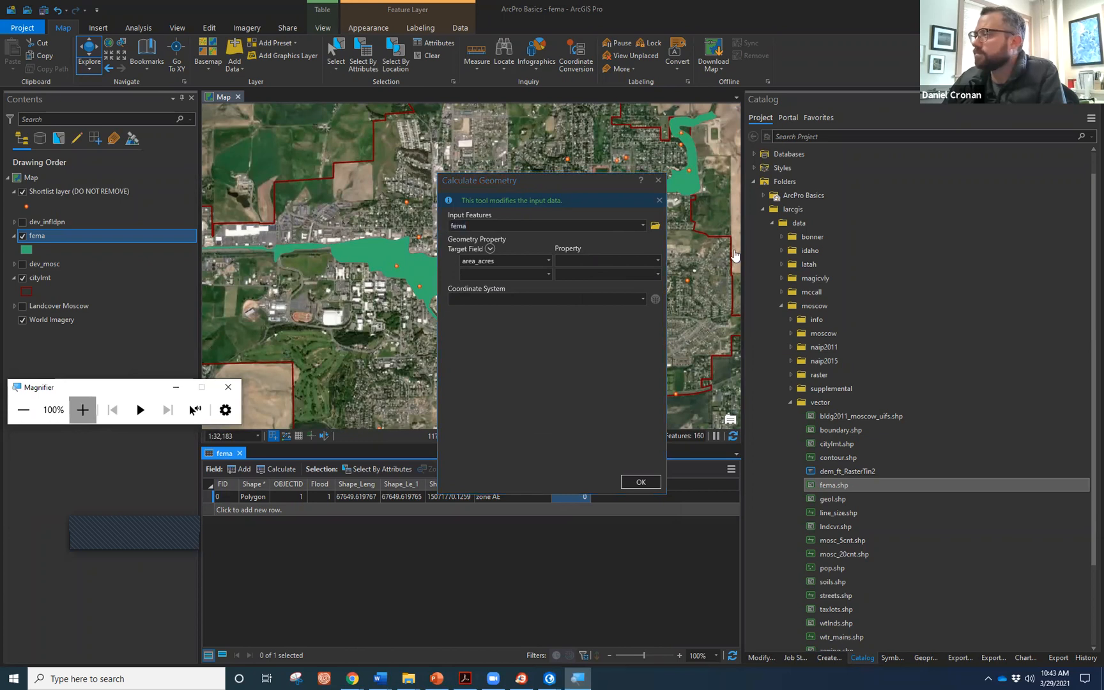
{"action": "left_click", "coordinate": [82, 410]}
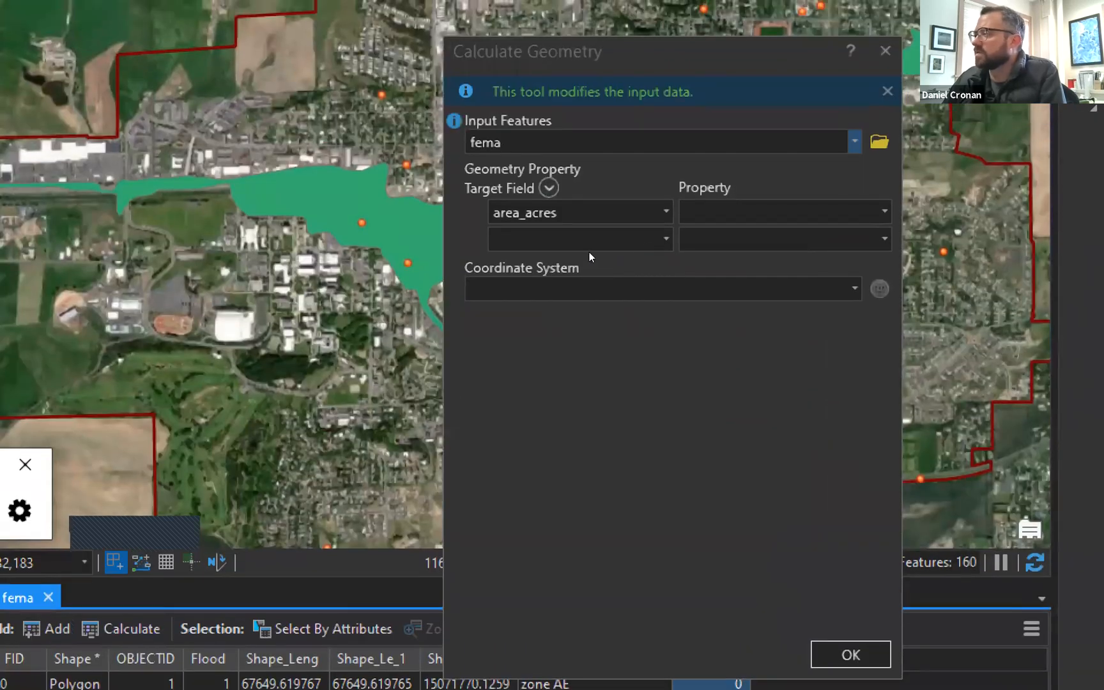
{"action": "left_click", "coordinate": [659, 256]}
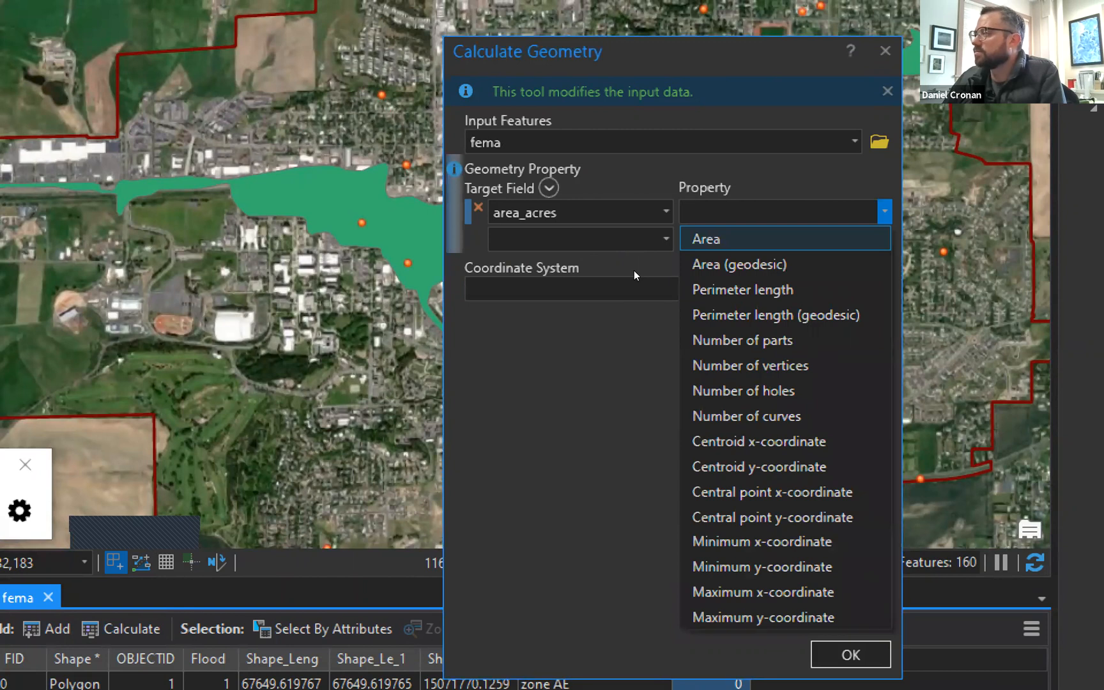
{"action": "key", "text": "Return"}
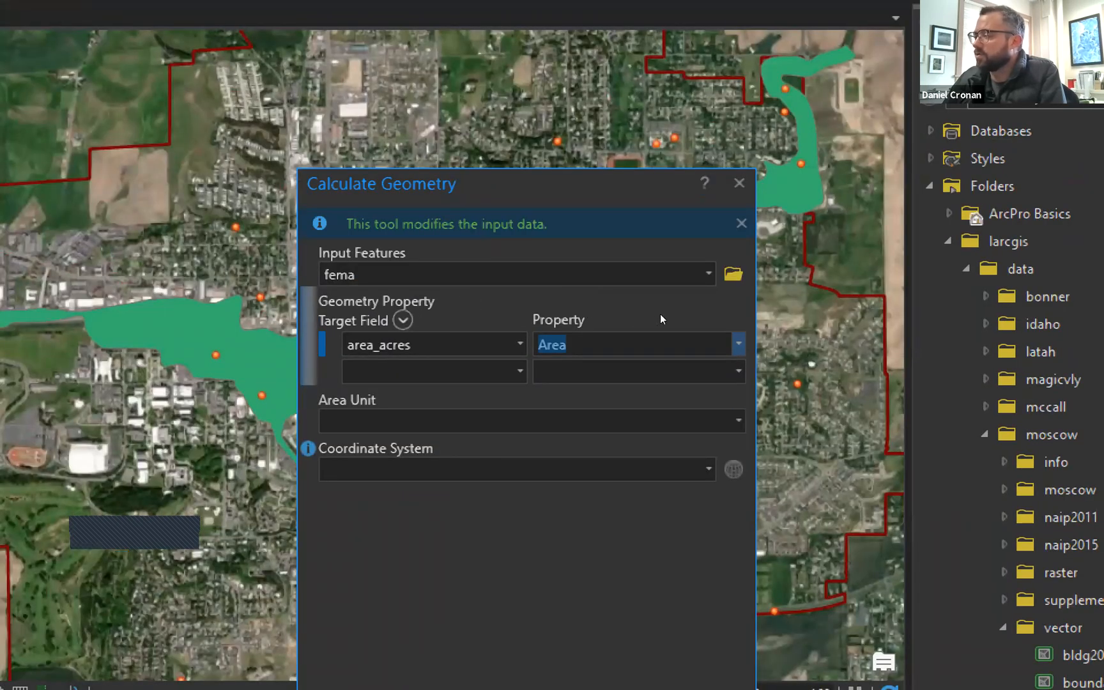
{"action": "key", "text": "Tab"}
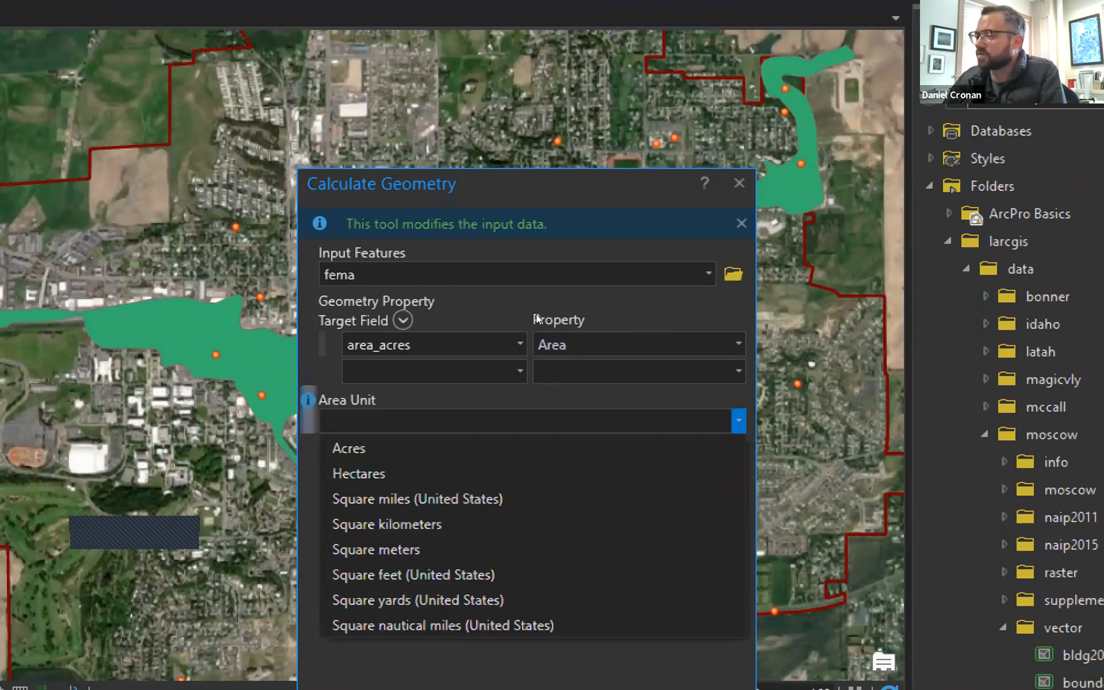
{"action": "key", "text": "Down"}
{"action": "key", "text": "Down"}
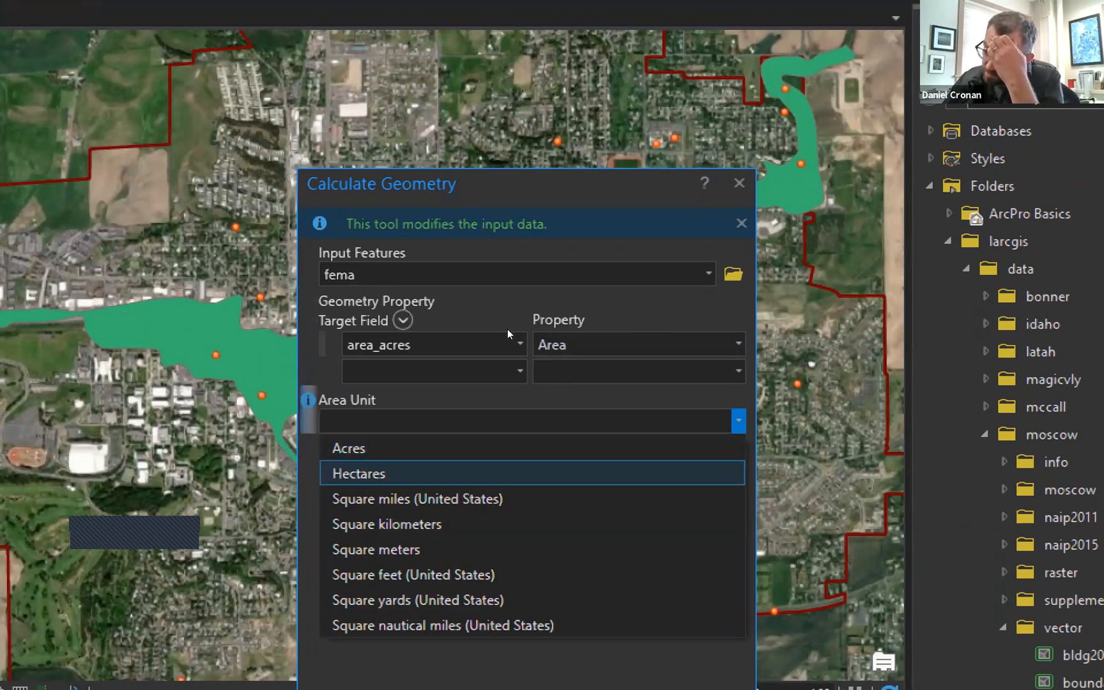
{"action": "key", "text": "Down"}
{"action": "key", "text": "Down"}
{"action": "key", "text": "Down"}
{"action": "key", "text": "Down"}
{"action": "key", "text": "Down"}
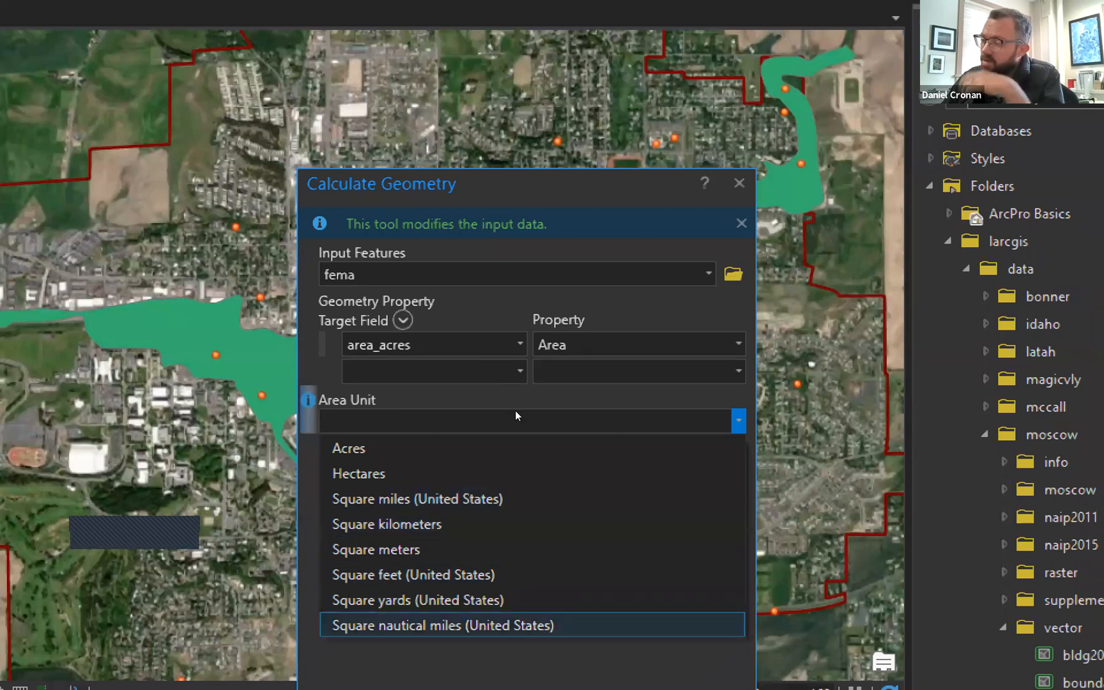
{"action": "key", "text": "Up"}
{"action": "key", "text": "Up"}
{"action": "key", "text": "Up"}
{"action": "key", "text": "Up"}
{"action": "key", "text": "Up"}
{"action": "key", "text": "Up"}
{"action": "key", "text": "Up"}
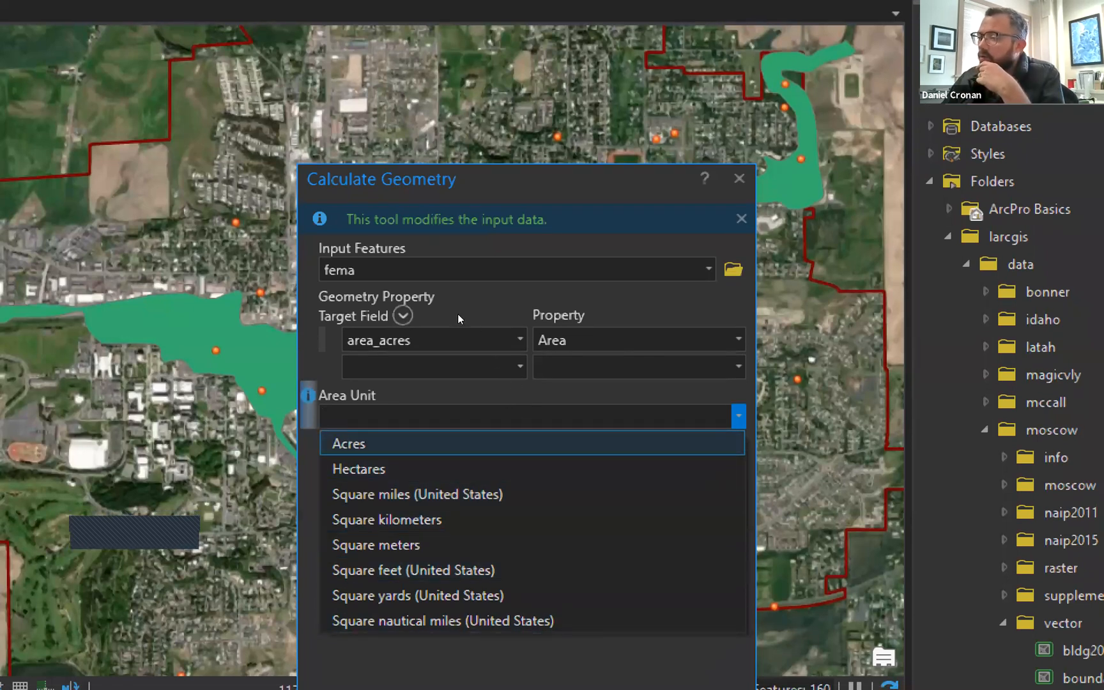
{"action": "key", "text": "Return"}
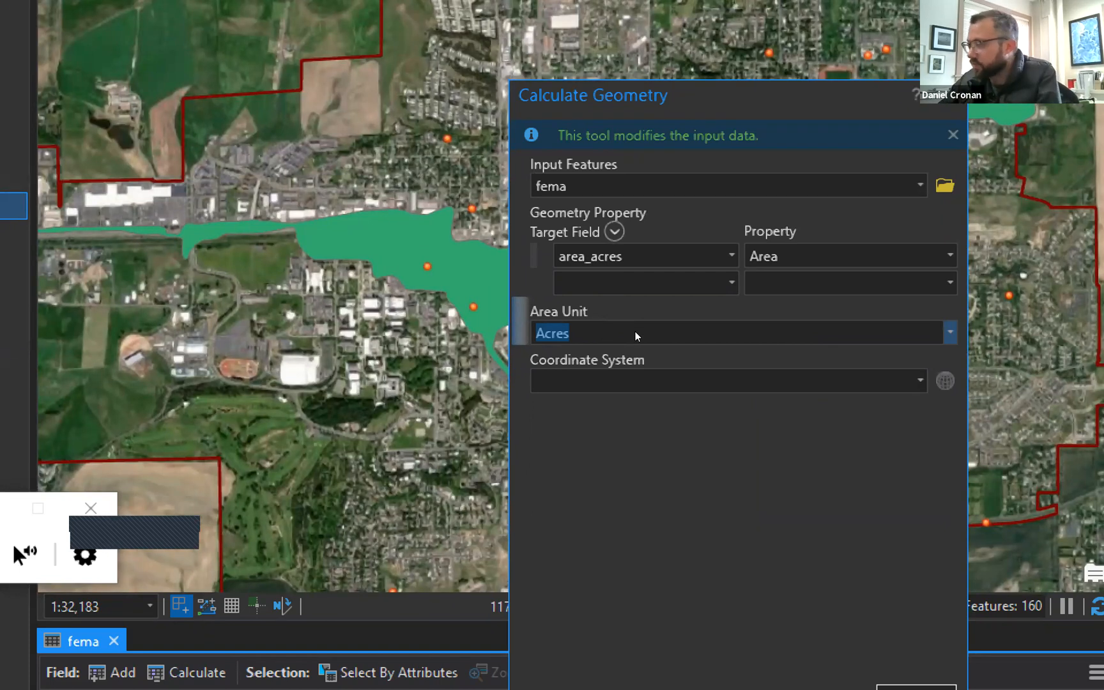
Use the Landcover Moscow coordinate system and run it, filling area_acres with 357.
{"action": "key", "text": "Tab"}
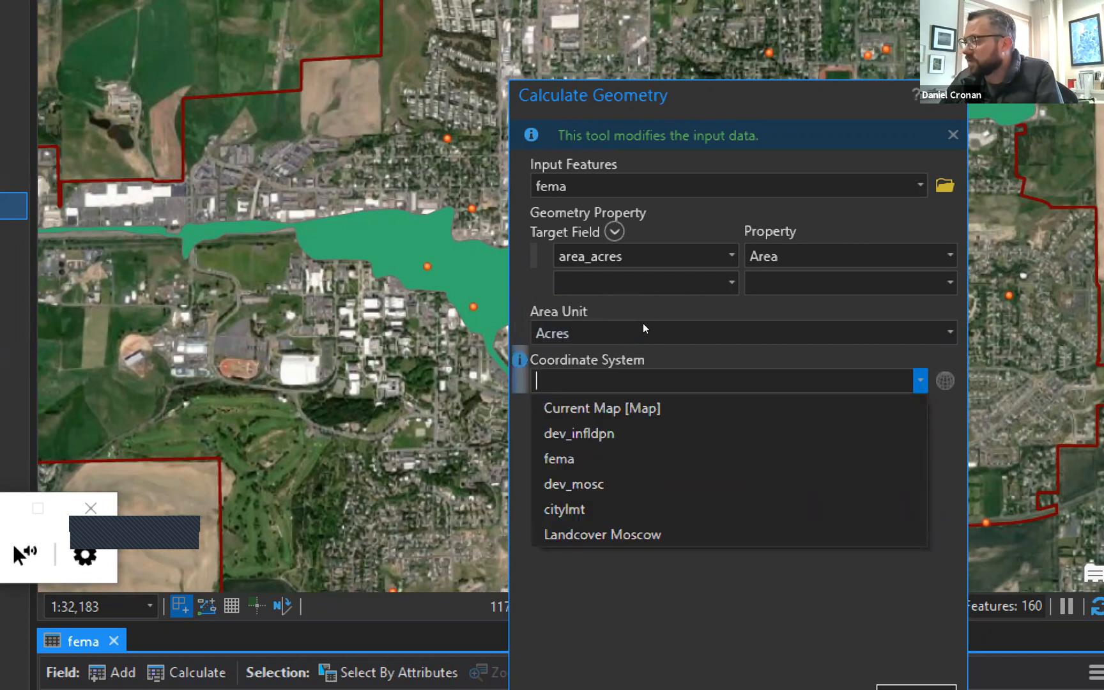
{"action": "key", "text": "Down"}
{"action": "key", "text": "Down"}
{"action": "key", "text": "Down"}
{"action": "key", "text": "Down"}
{"action": "key", "text": "Down"}
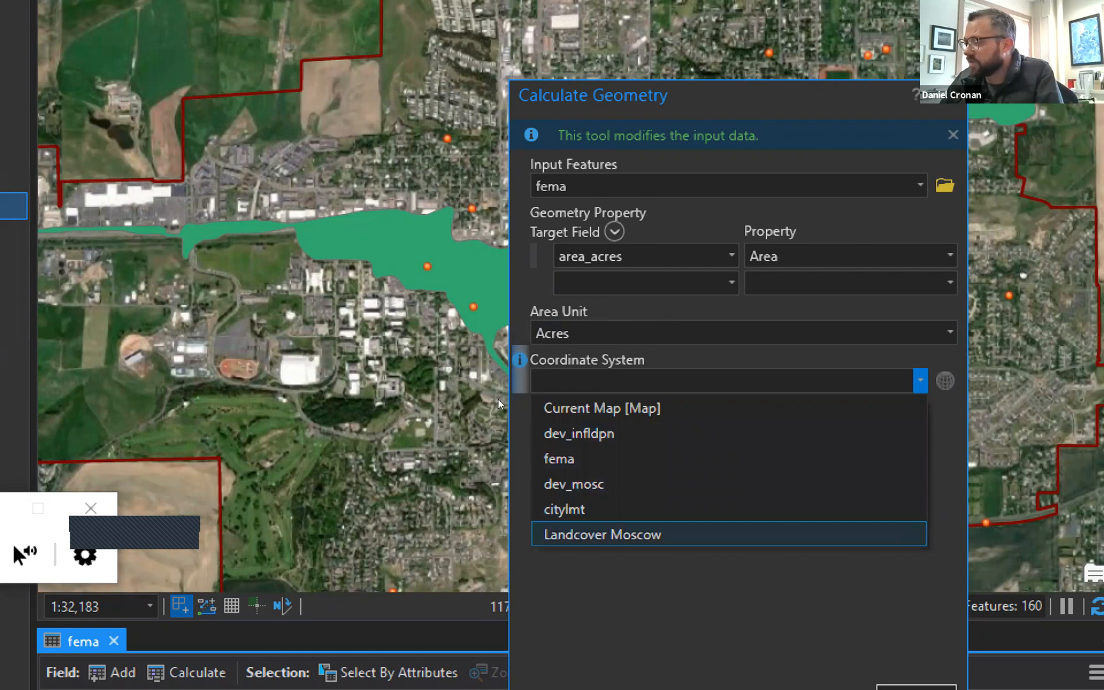
{"action": "key", "text": "Return"}
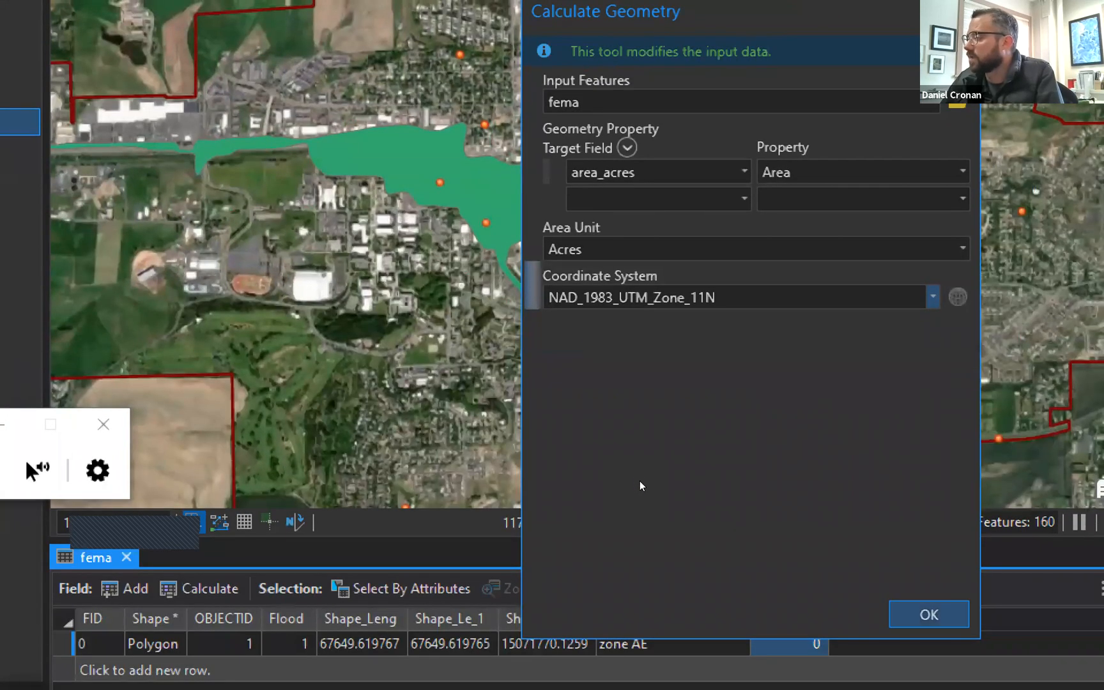
{"action": "key", "text": "Return"}
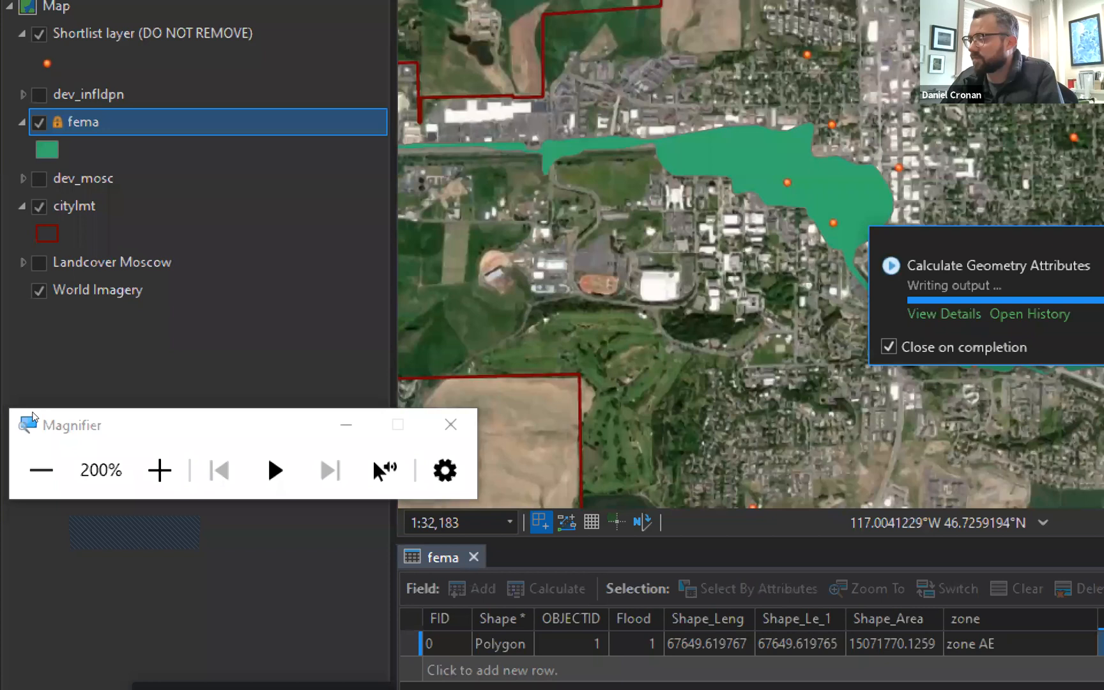
{"action": "key", "text": "super+minus"}
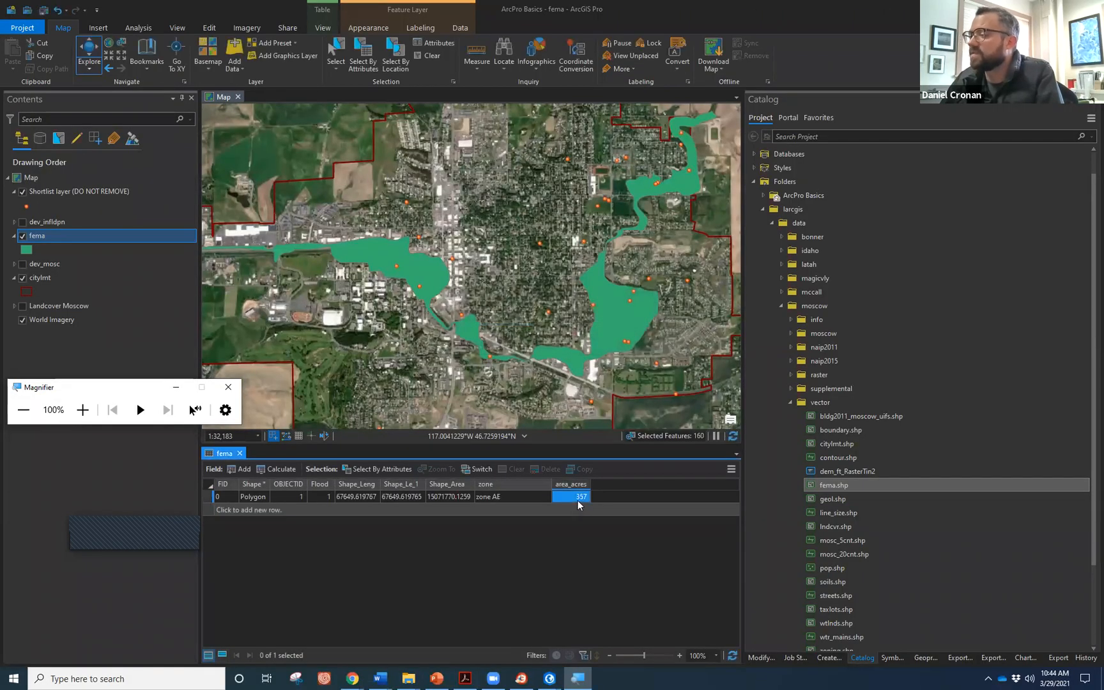
{"action": "scroll", "coordinate": [543, 311], "scroll_direction": "down", "scroll_amount": 4}
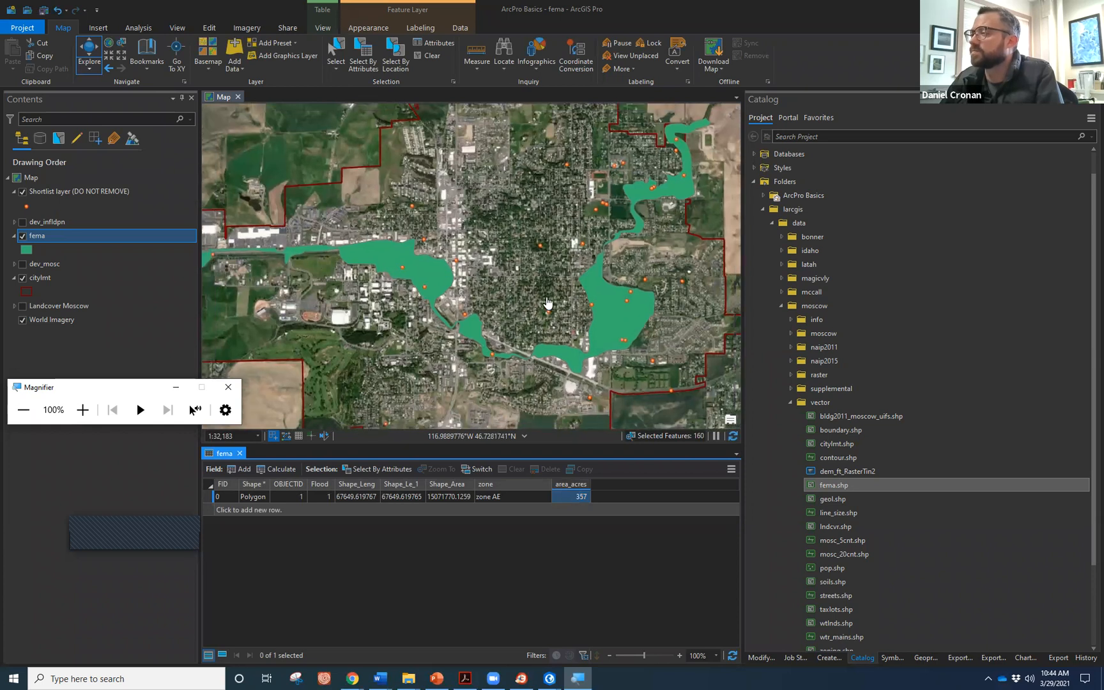
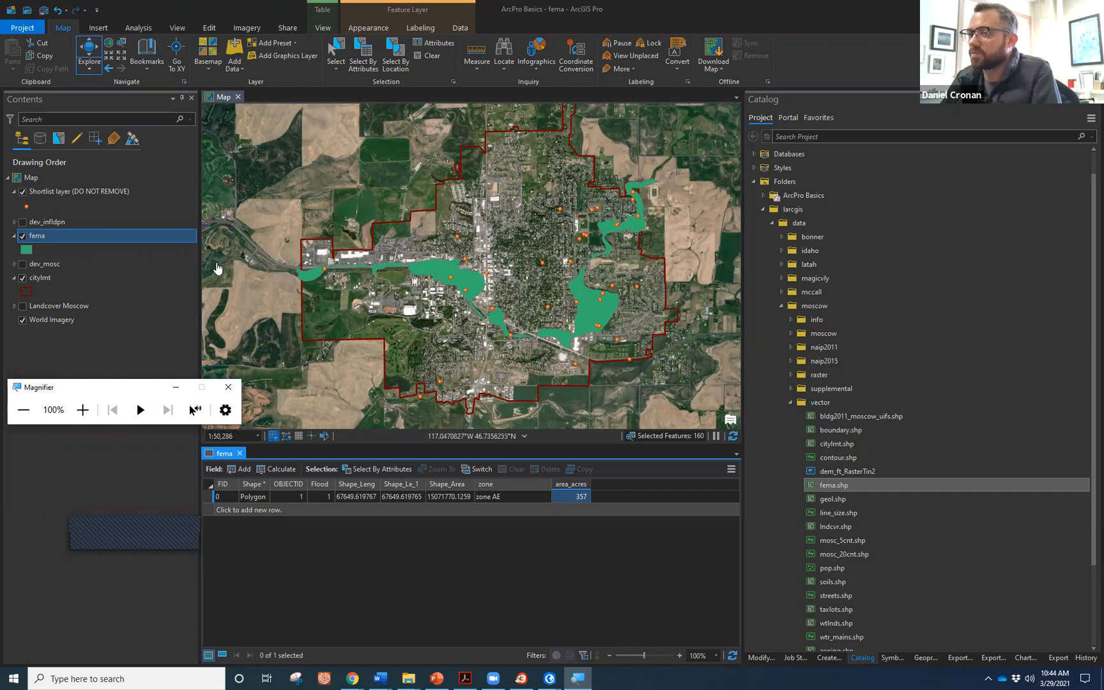
Clear the current selection and hide the fema flood zones layer.
{"action": "left_click", "coordinate": [426, 58]}
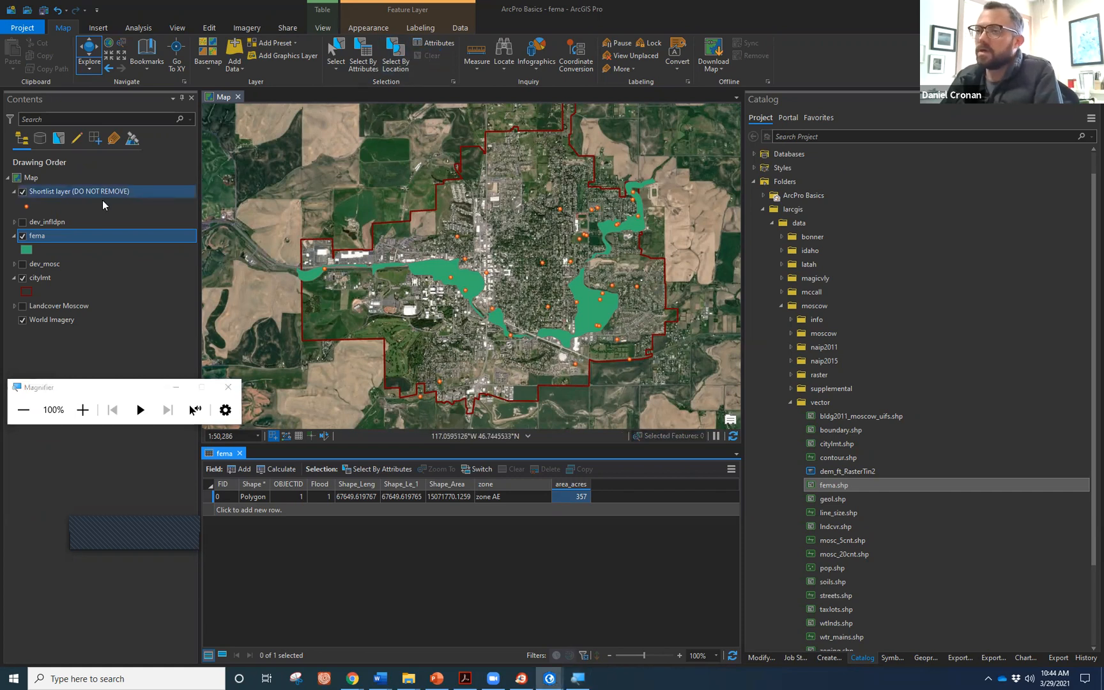
{"action": "left_click", "coordinate": [23, 237]}
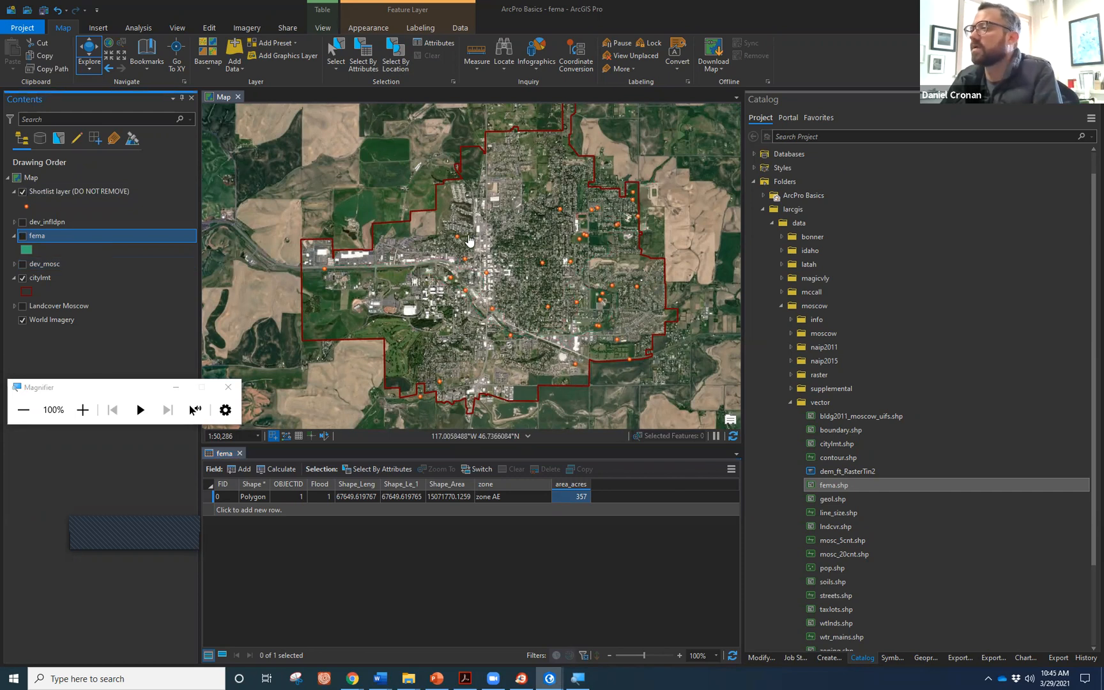
{"action": "scroll", "coordinate": [469, 243], "scroll_direction": "down", "scroll_amount": 2}
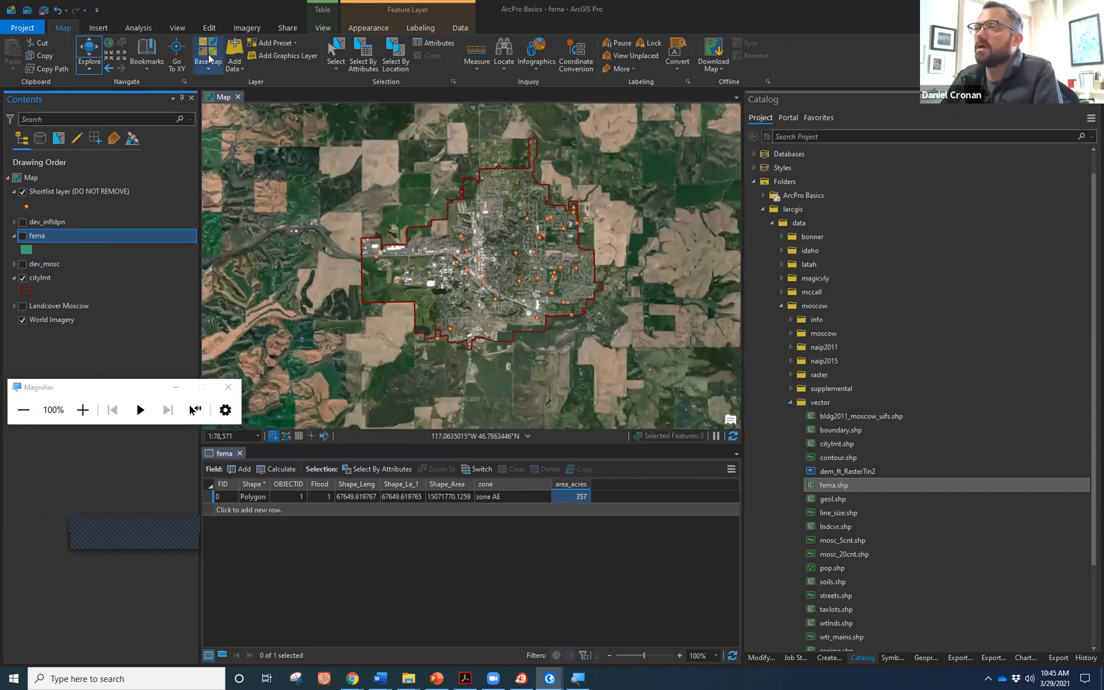
Switch the basemap to Light Gray Canvas and close the fema attribute table.
{"action": "left_click", "coordinate": [208, 60]}
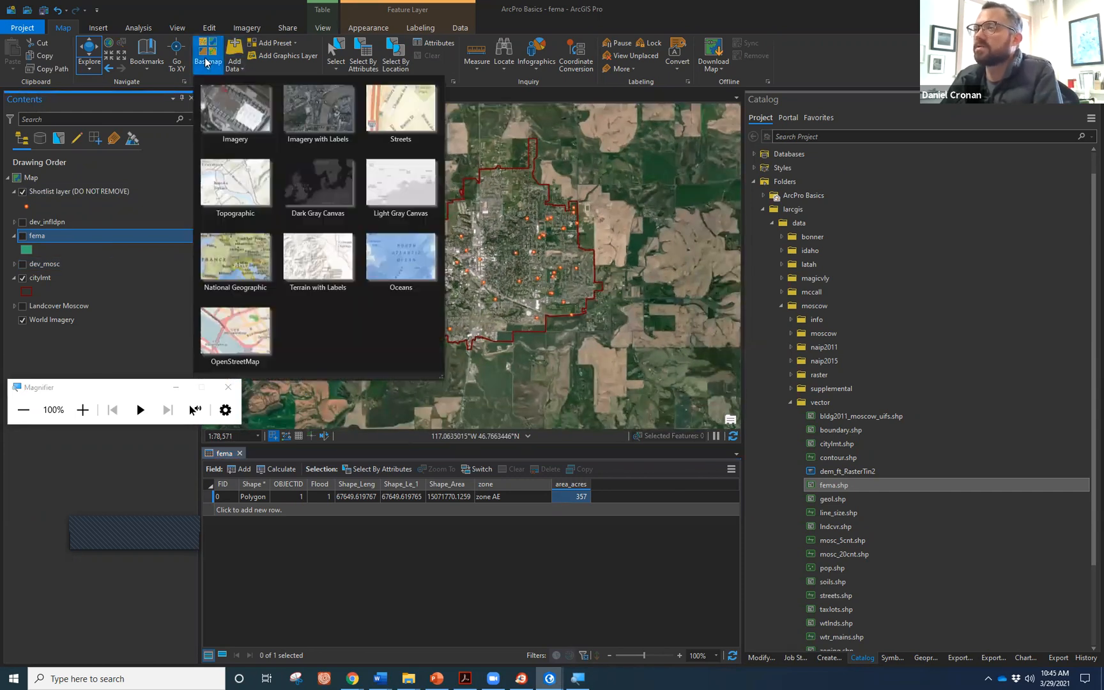
{"action": "left_click", "coordinate": [382, 180]}
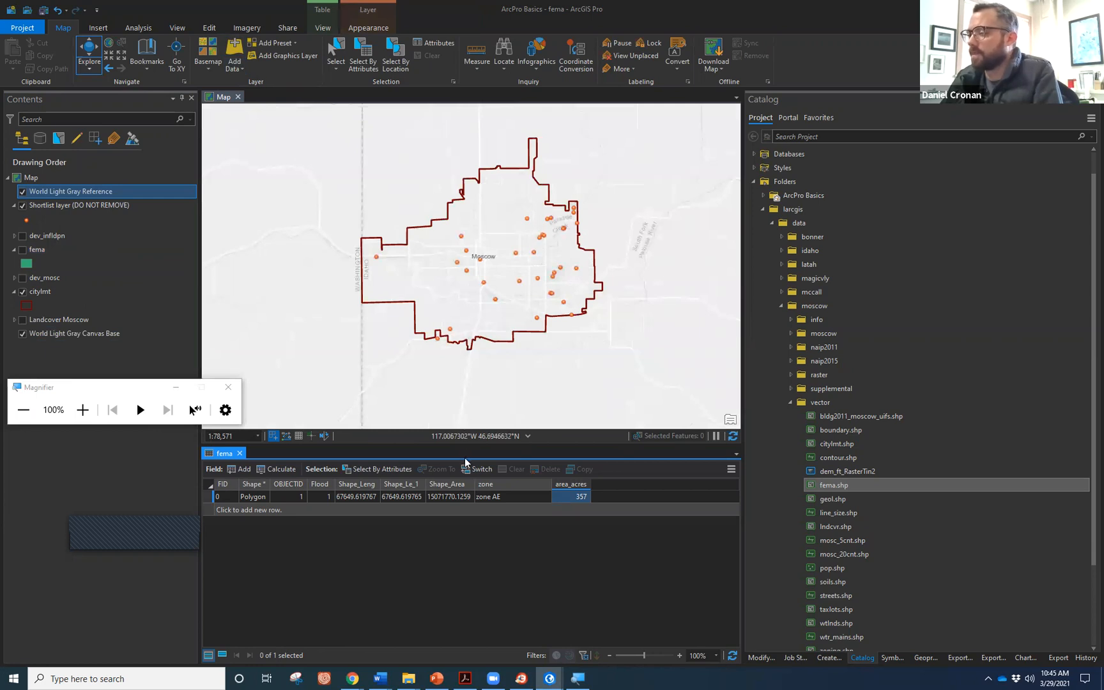
{"action": "left_click", "coordinate": [240, 454]}
Zoom and pan the map onto the Moscow city limits, then collapse the Catalog's vector folder.
{"action": "left_click", "coordinate": [123, 389]}
{"action": "left_click_drag", "start_coordinate": [123, 389], "coordinate": [147, 585]}
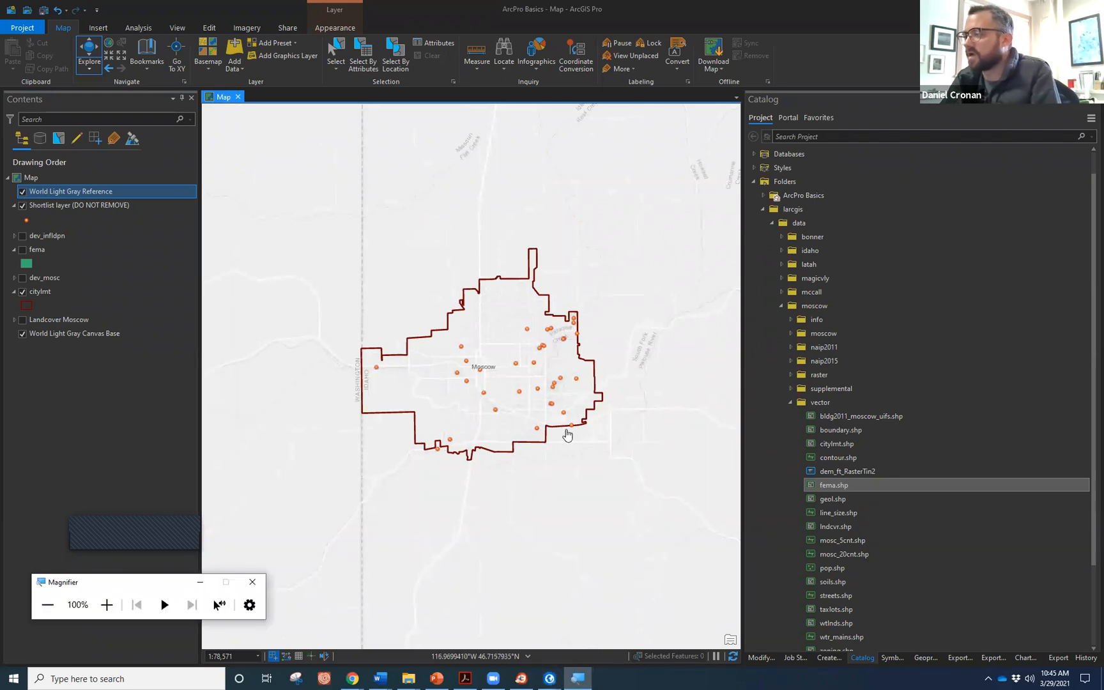
{"action": "scroll", "coordinate": [540, 397], "scroll_direction": "up", "scroll_amount": 2}
{"action": "left_click_drag", "start_coordinate": [511, 333], "coordinate": [539, 389]}
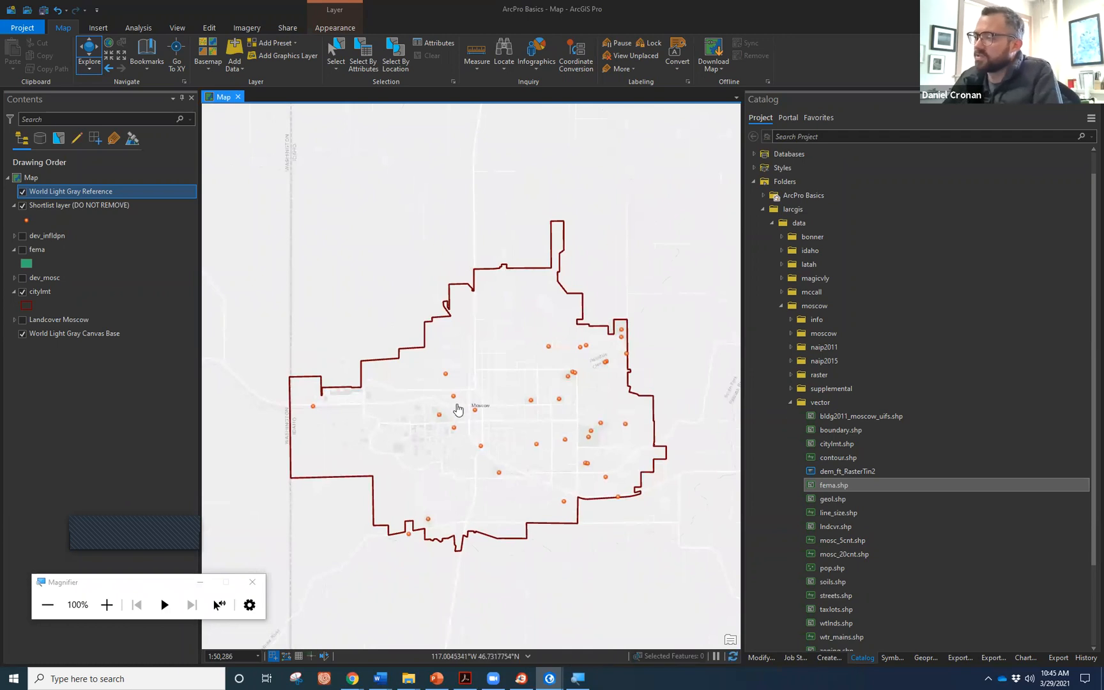
{"action": "left_click_drag", "start_coordinate": [474, 396], "coordinate": [488, 402]}
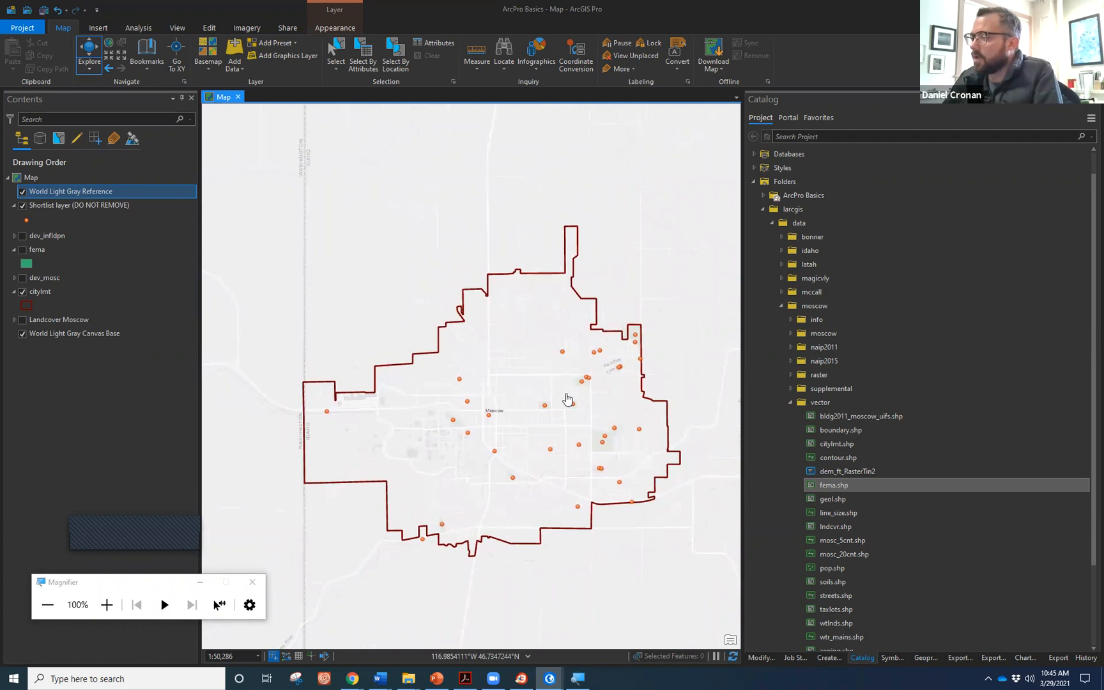
{"action": "left_click_drag", "start_coordinate": [503, 435], "coordinate": [494, 416]}
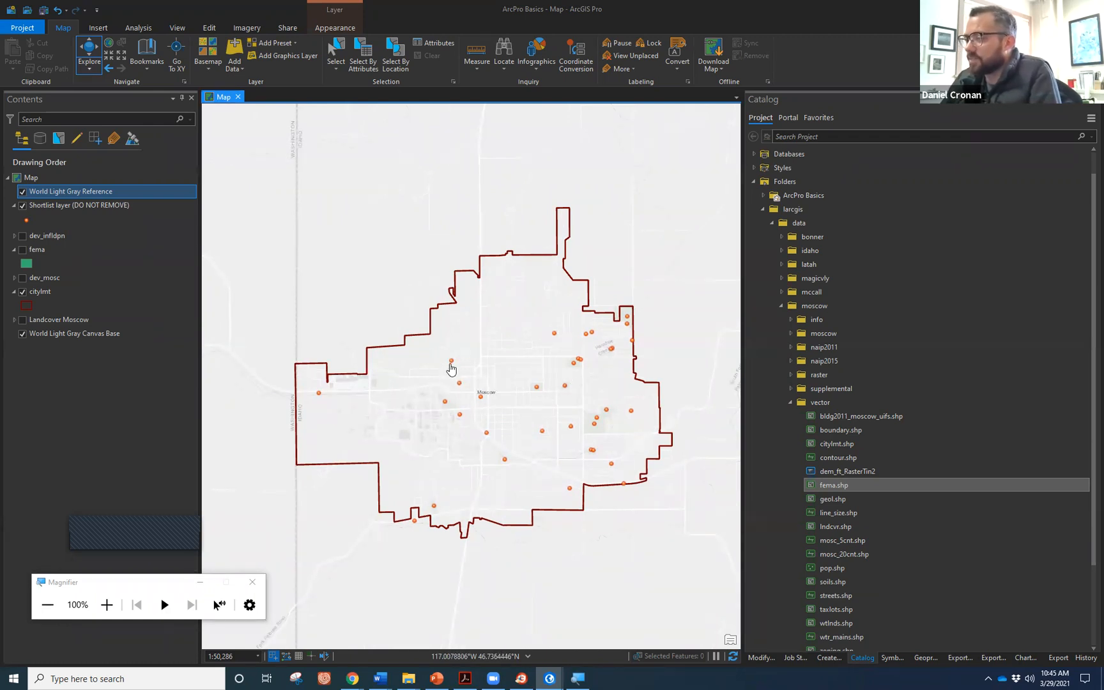
{"action": "scroll", "coordinate": [451, 369], "scroll_direction": "up", "scroll_amount": 3}
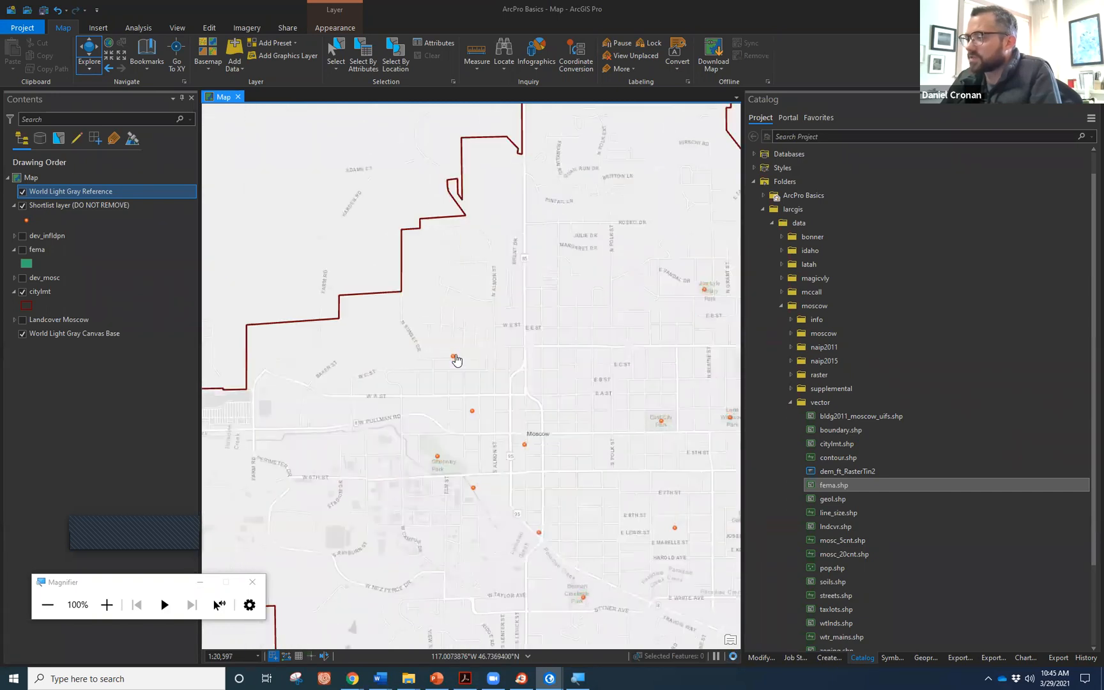
{"action": "scroll", "coordinate": [456, 359], "scroll_direction": "down", "scroll_amount": 3}
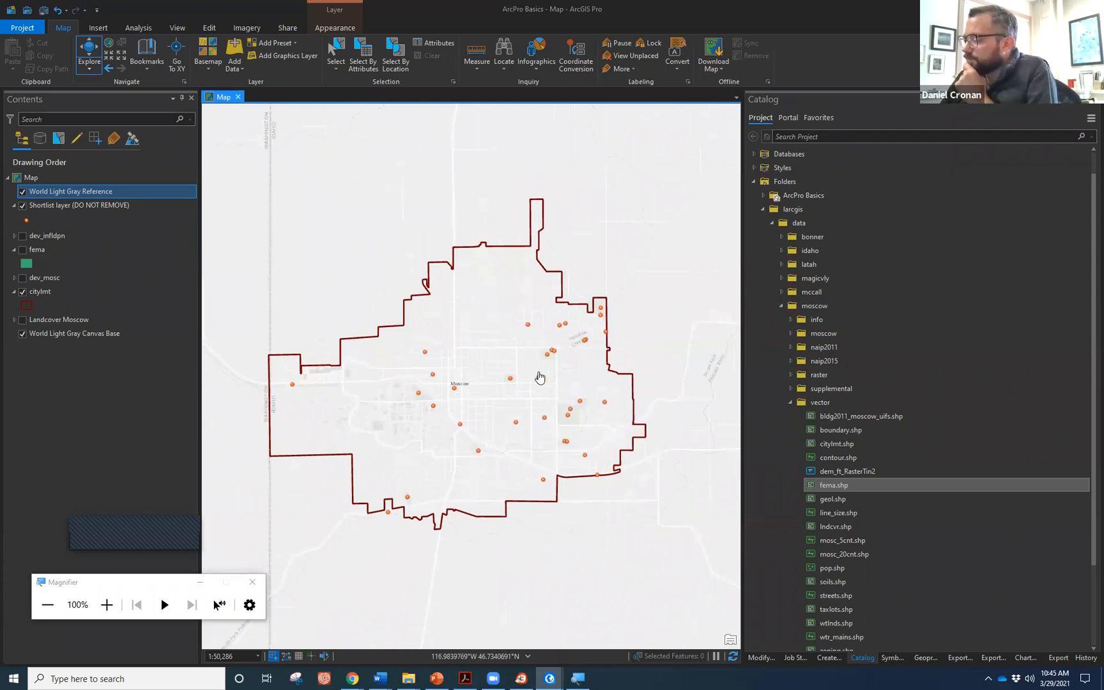
{"action": "left_click", "coordinate": [790, 402]}
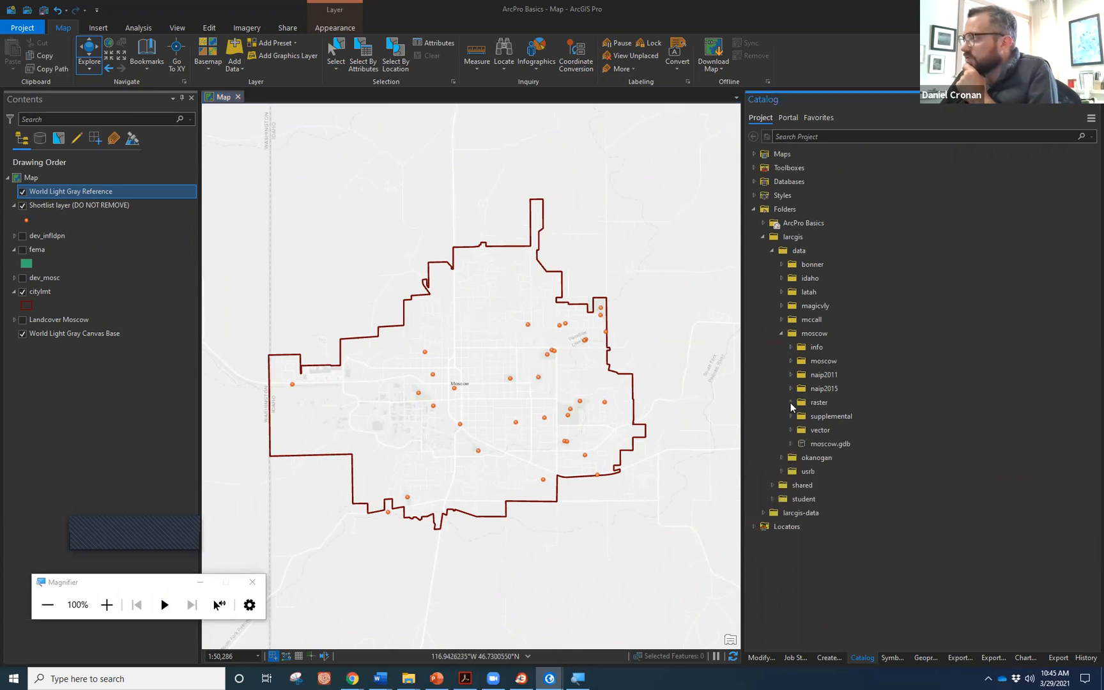
{"action": "left_click", "coordinate": [806, 362]}
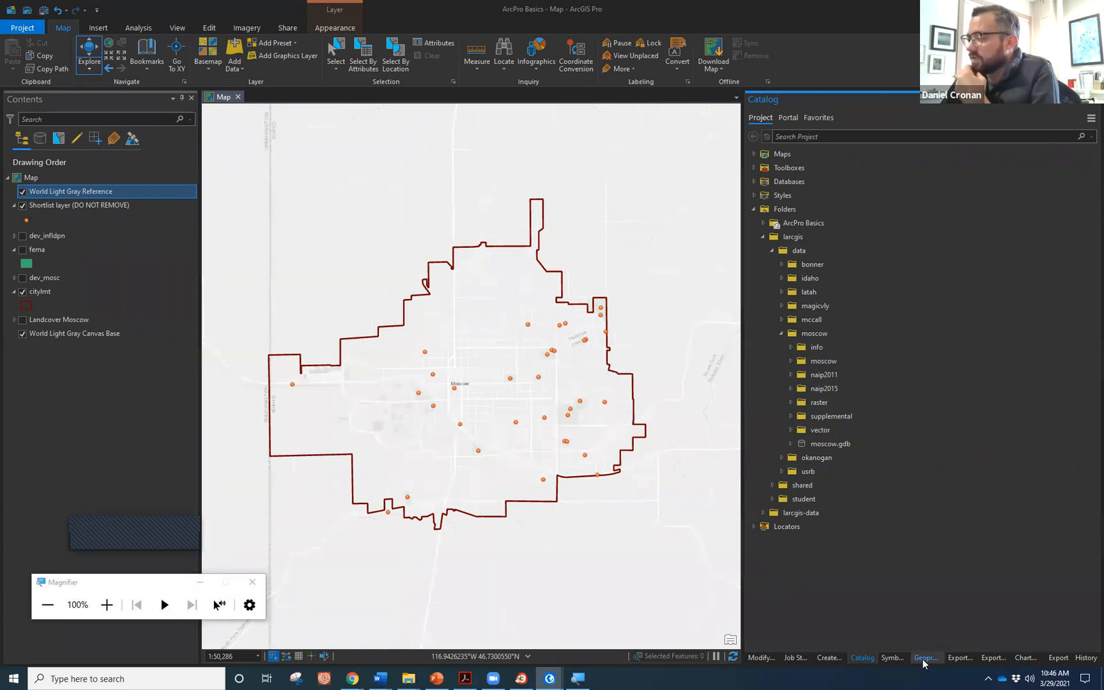
Search the Geoprocessing pane for 'buffer' and open the Buffer (Analysis Tools) tool.
{"action": "left_click", "coordinate": [135, 28]}
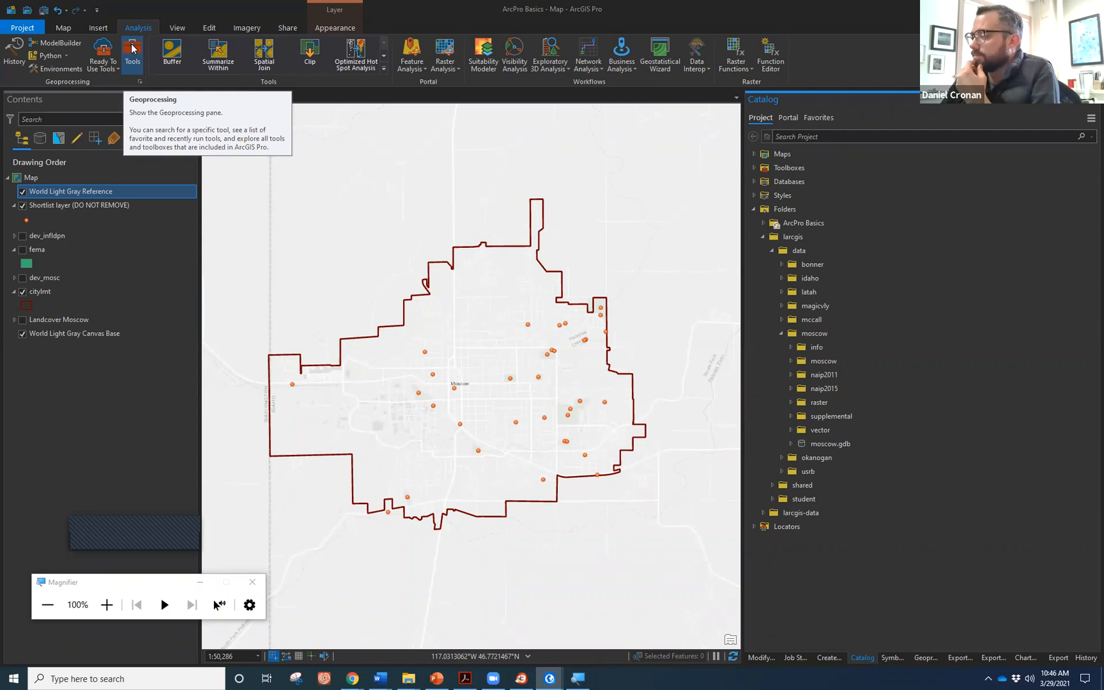
{"action": "left_click", "coordinate": [928, 658]}
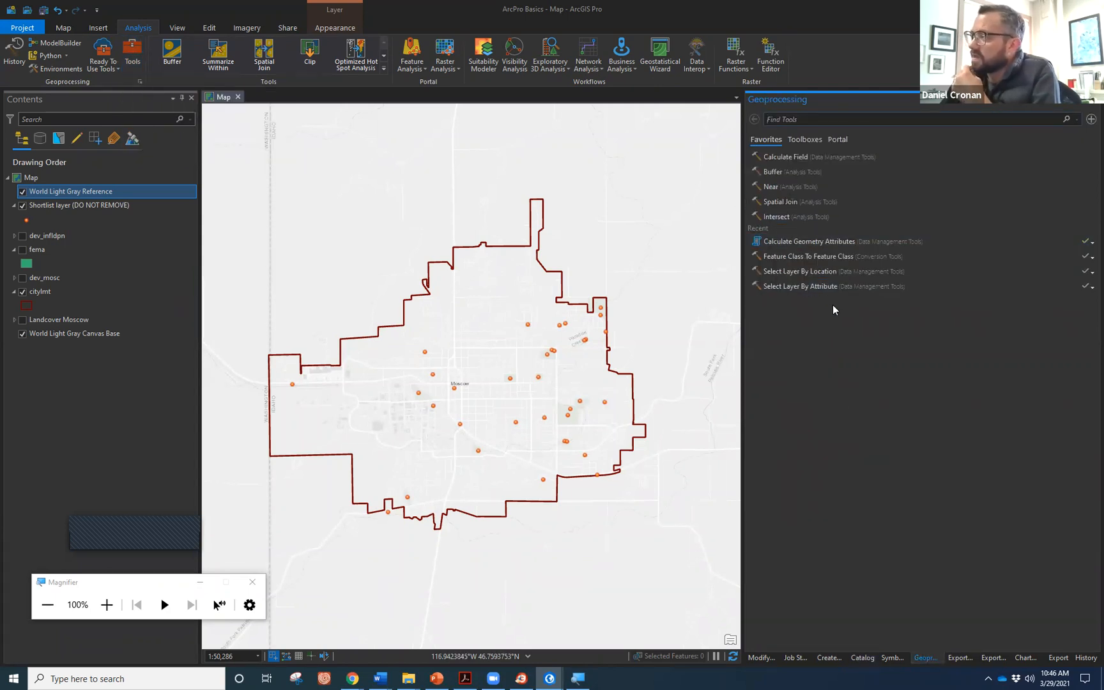
{"action": "left_click", "coordinate": [827, 268]}
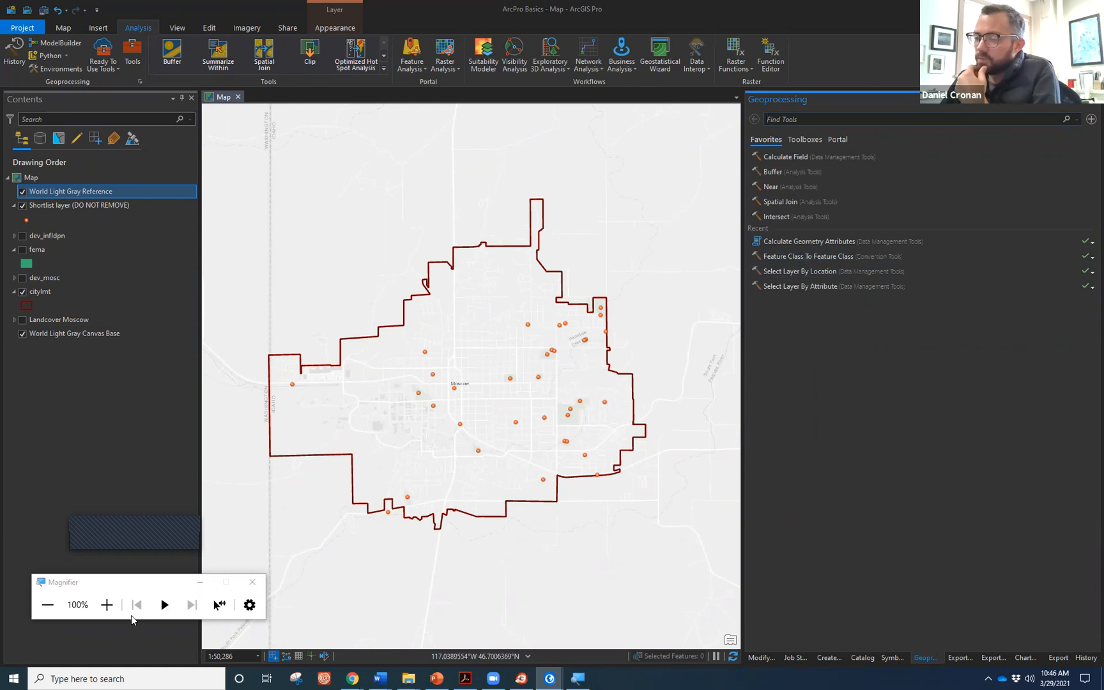
{"action": "left_click", "coordinate": [107, 605]}
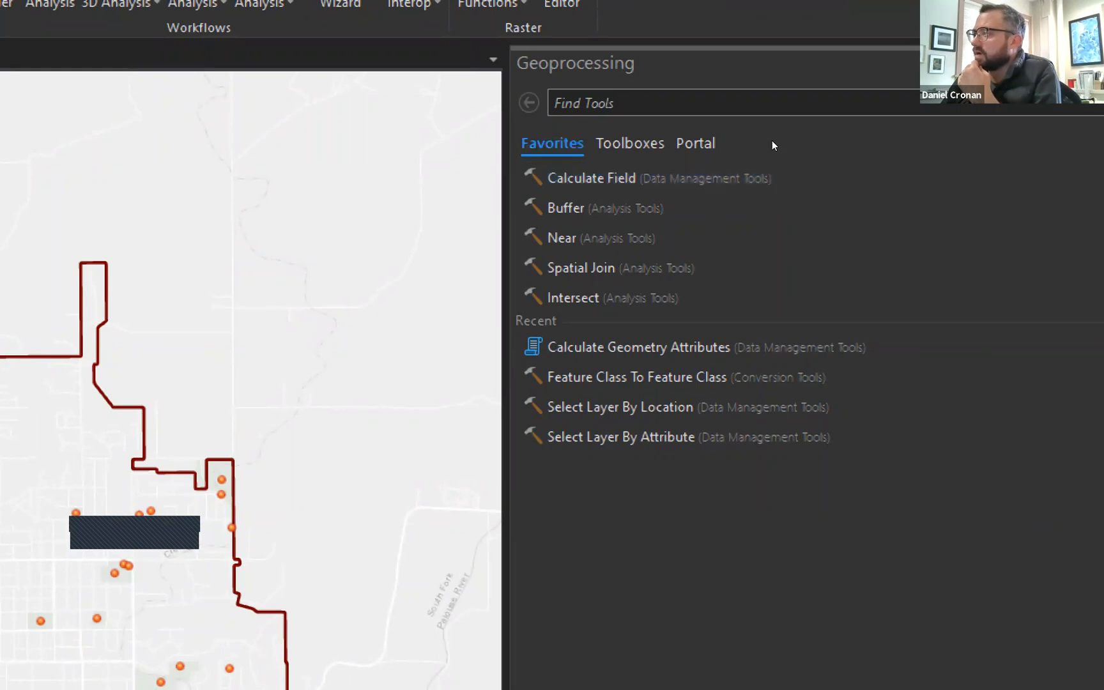
{"action": "left_click", "coordinate": [813, 138]}
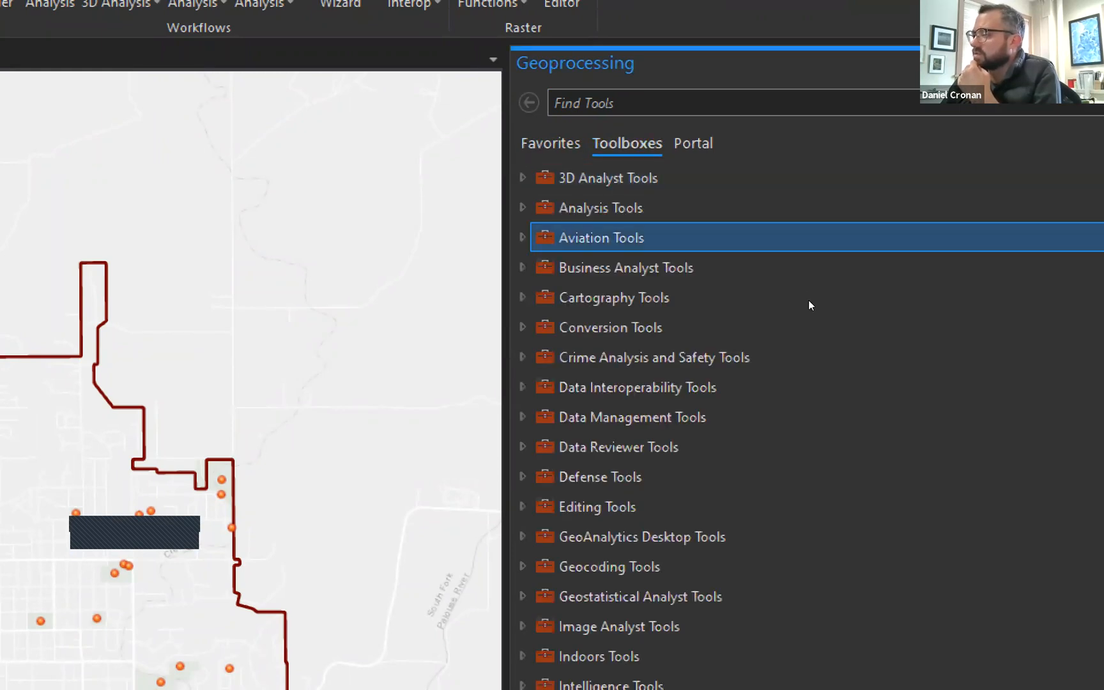
{"action": "left_click", "coordinate": [835, 143]}
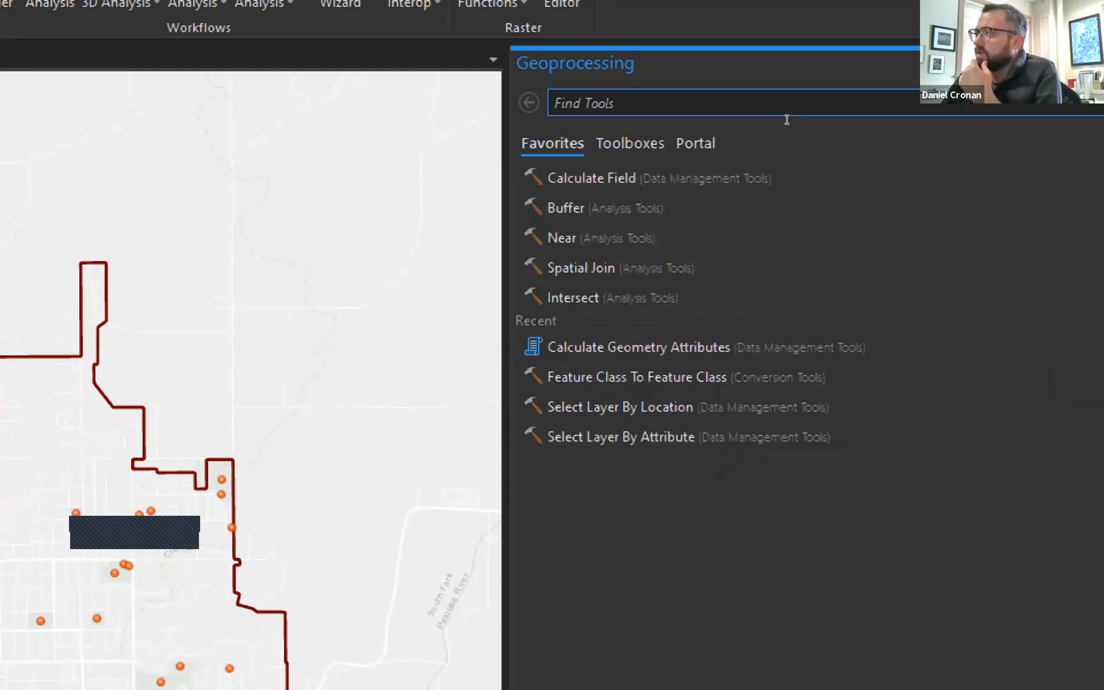
{"action": "type", "text": "buffer"}
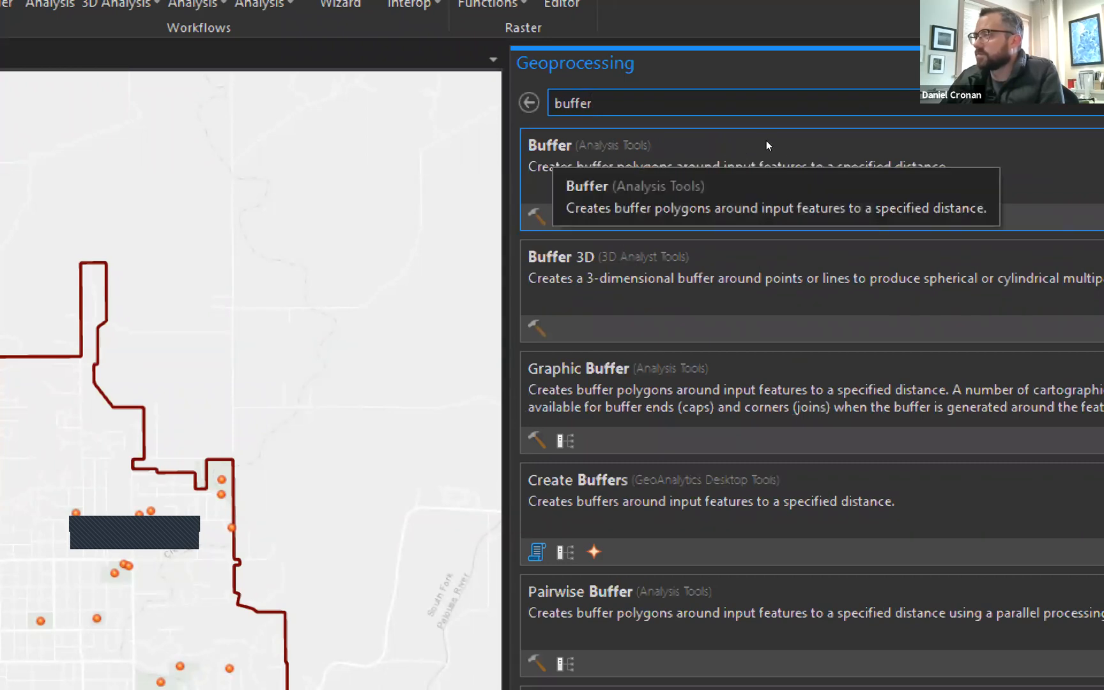
{"action": "left_click", "coordinate": [766, 144]}
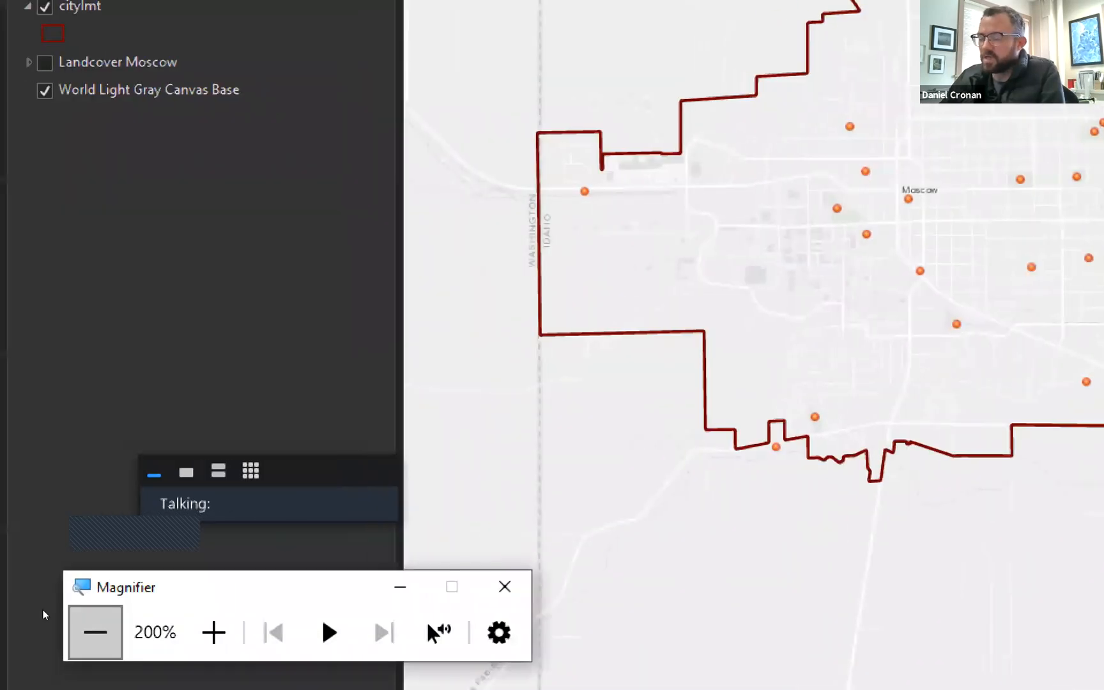
Show the layers available for the Buffer tool's Input Features.
{"action": "left_click", "coordinate": [95, 632]}
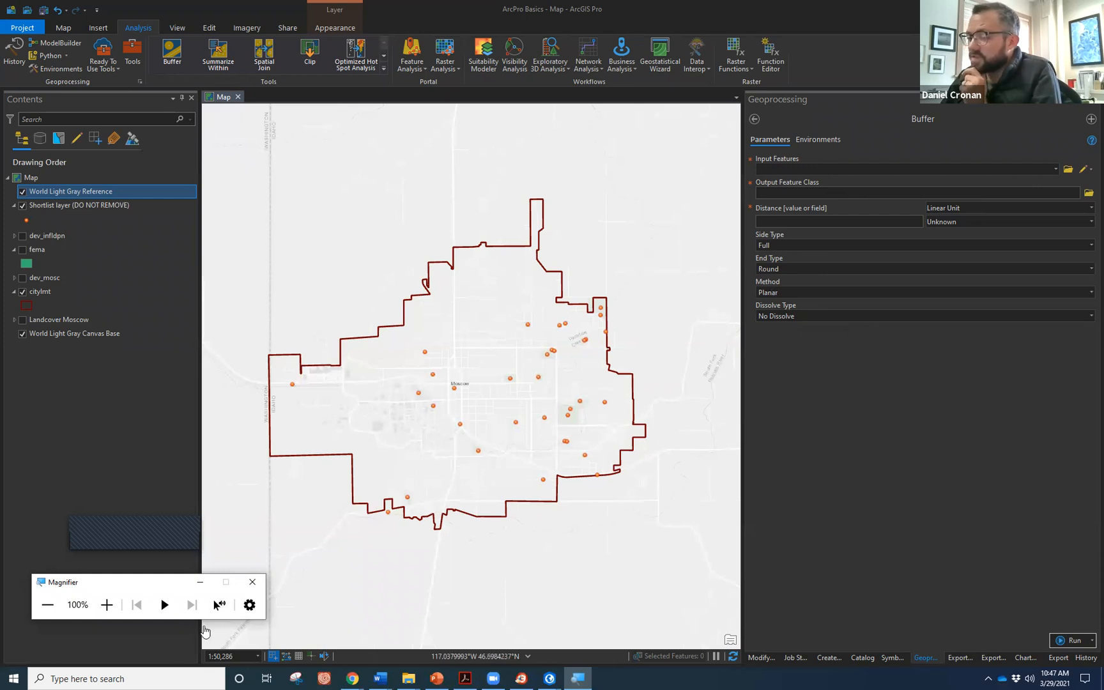
{"action": "left_click", "coordinate": [113, 608]}
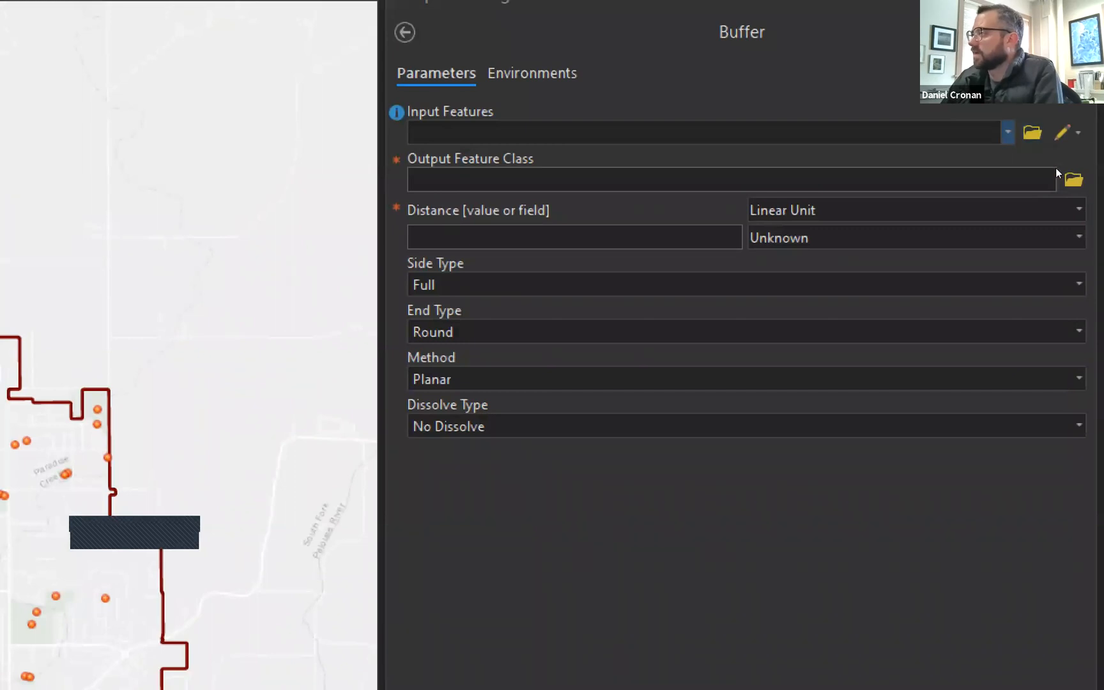
{"action": "left_click", "coordinate": [1008, 133]}
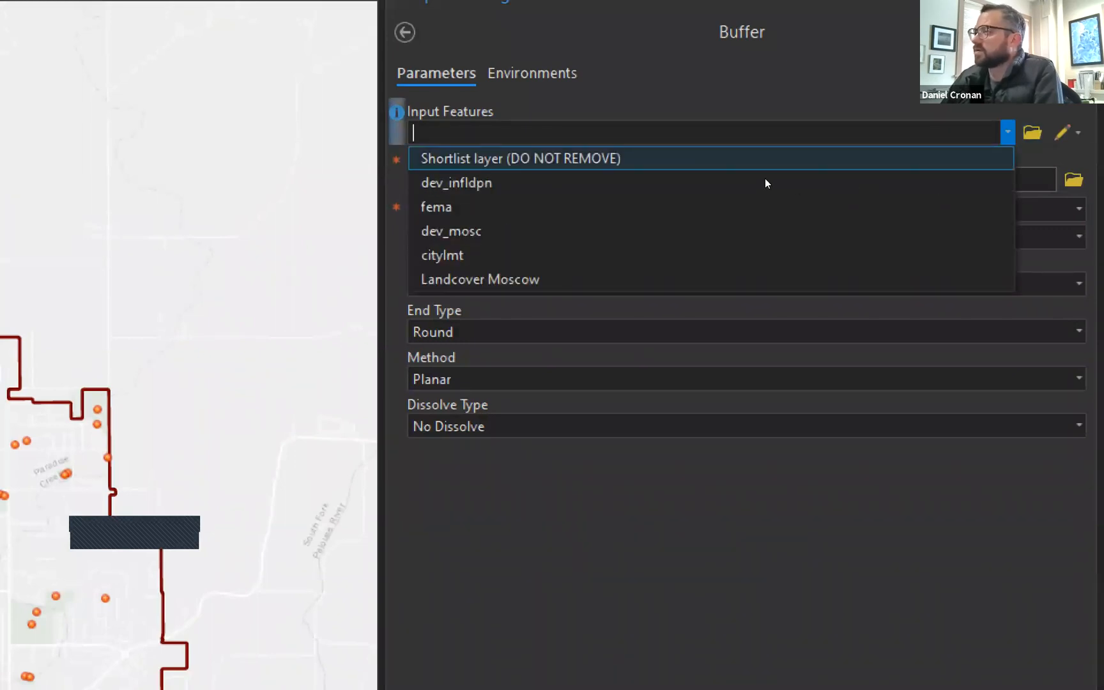
Buffer the Shortlist layer points, naming the output Moscow_walkable_park2nd.
{"action": "left_click", "coordinate": [825, 180]}
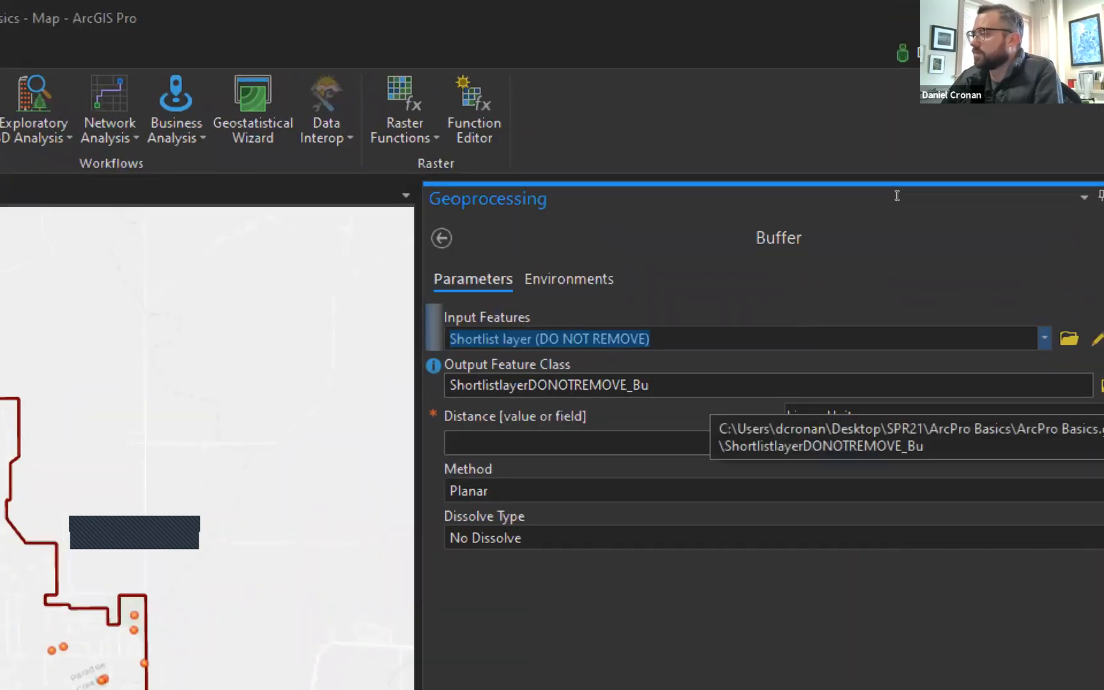
{"action": "key", "text": "Tab"}
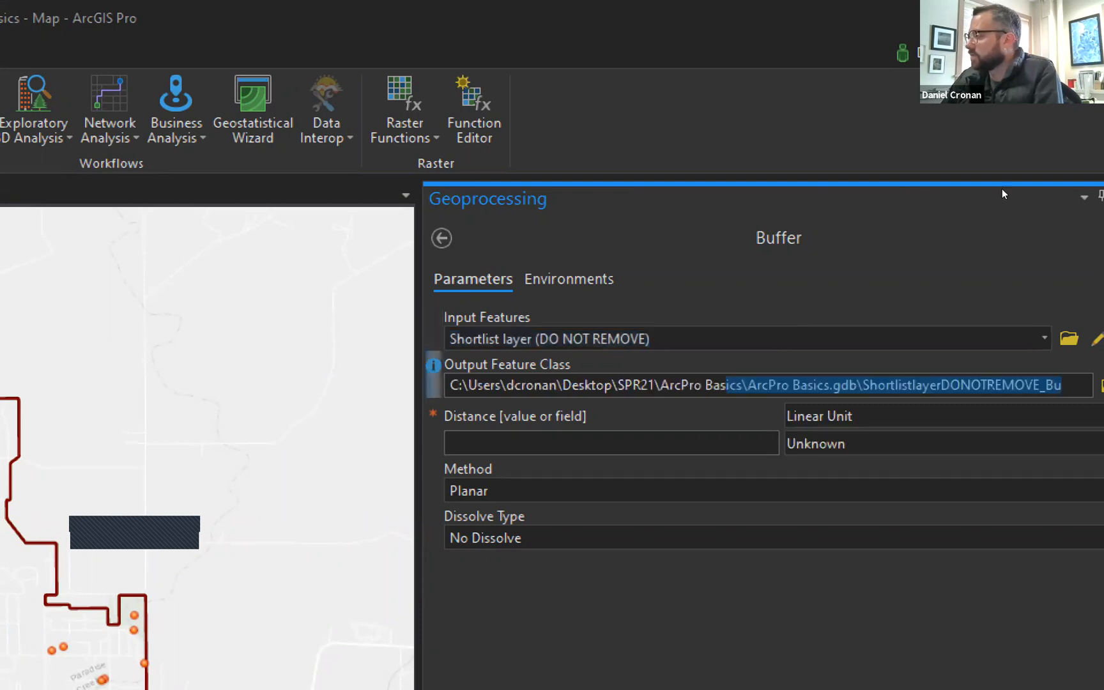
{"action": "left_click", "coordinate": [937, 385]}
{"action": "left_click_drag", "start_coordinate": [1062, 385], "coordinate": [869, 386]}
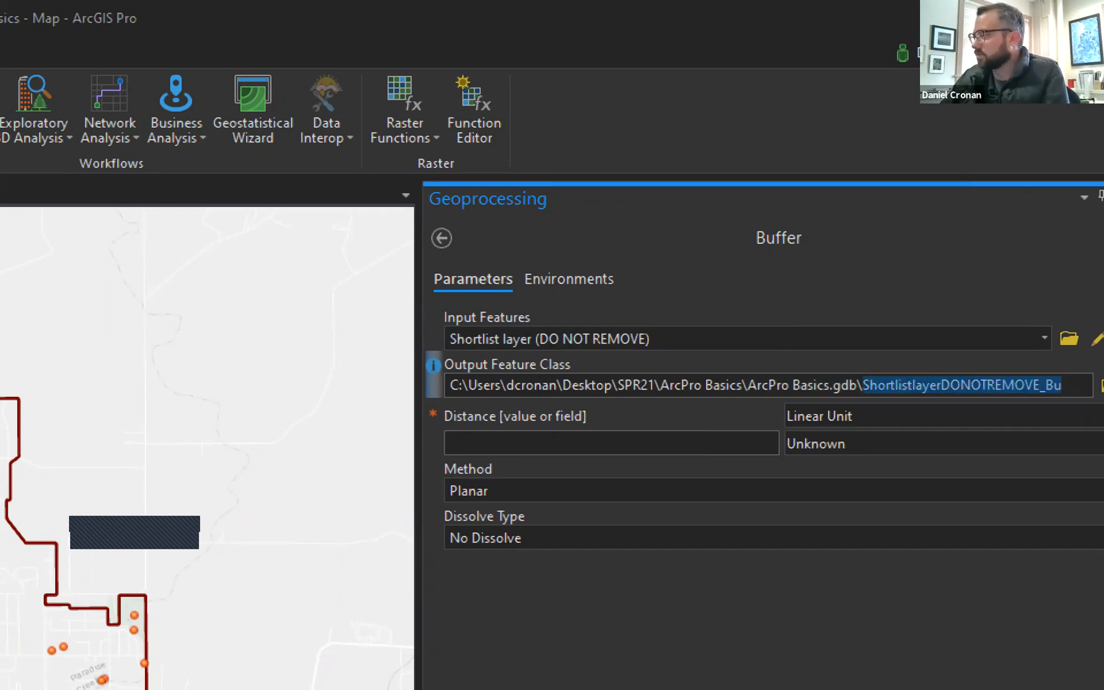
{"action": "type", "text": "Moscow"}
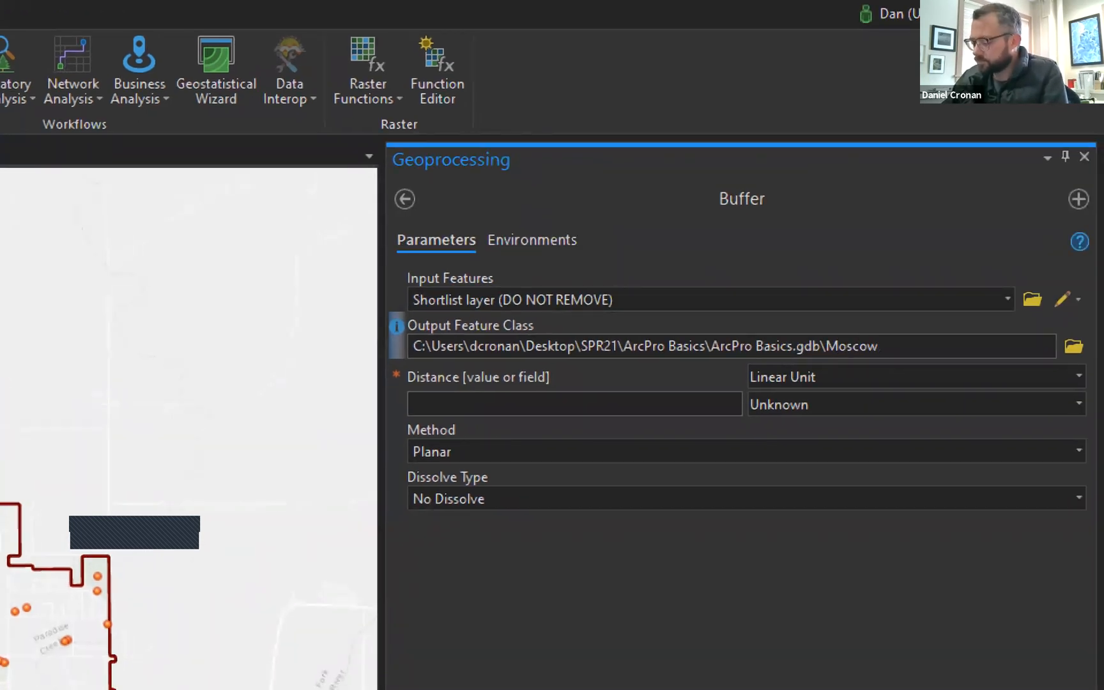
{"action": "type", "text": "_walkable"}
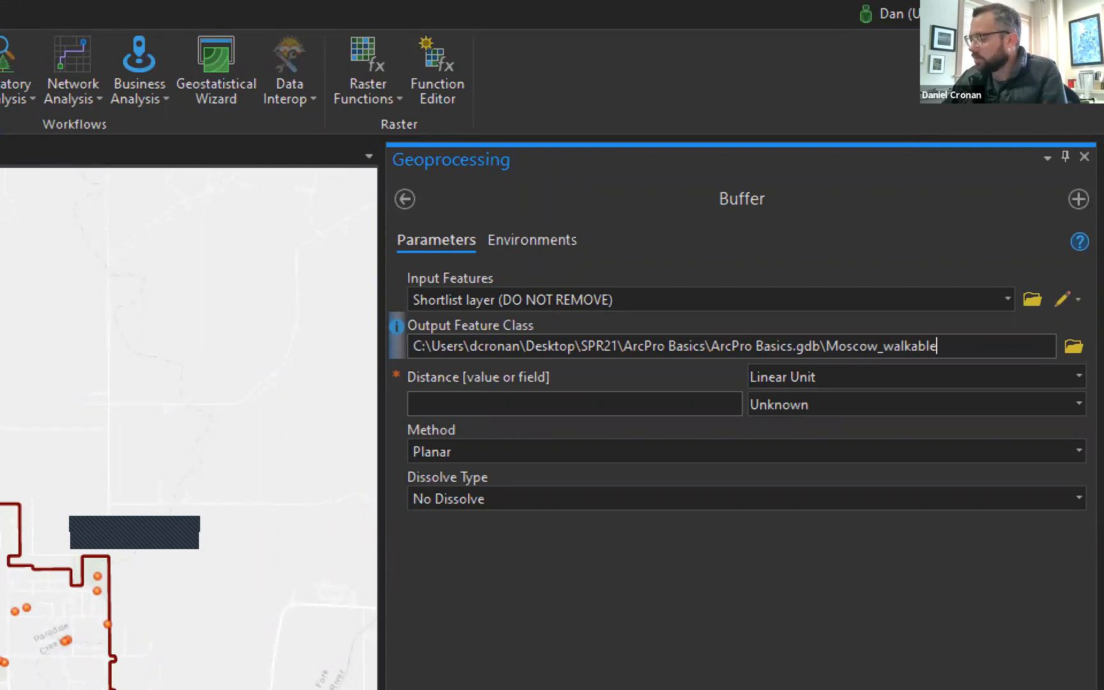
{"action": "type", "text": "_par"}
{"action": "type", "text": "k"}
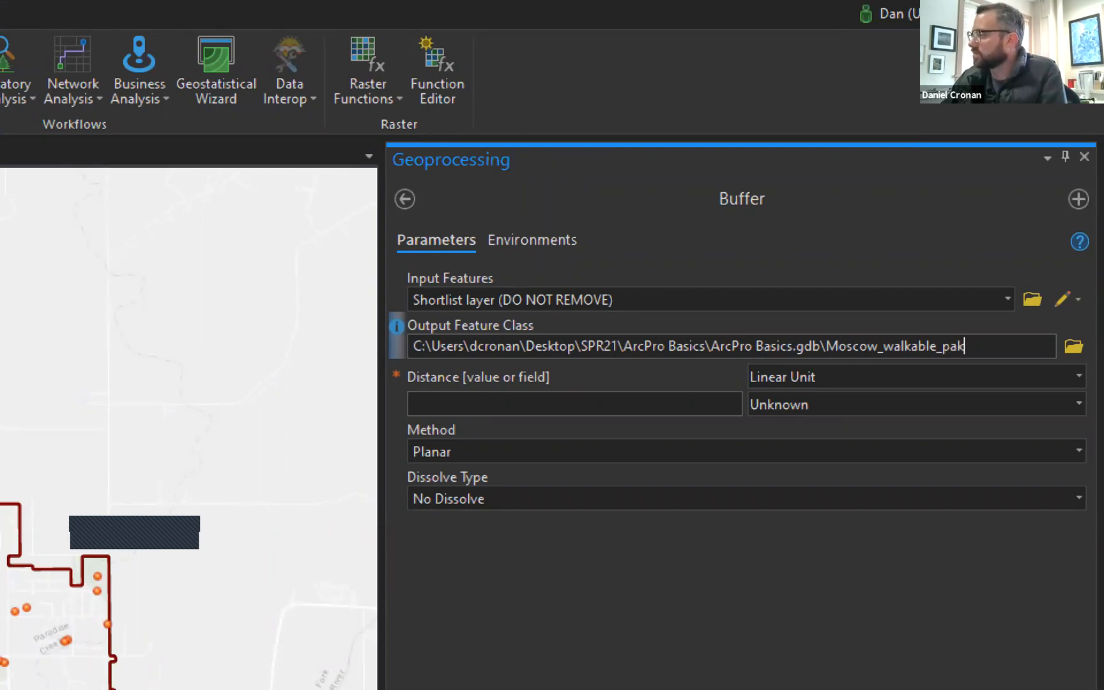
{"action": "key", "text": "BackSpace"}
{"action": "type", "text": "rk2neighborho"}
{"action": "key", "text": "BackSpace"}
{"action": "key", "text": "BackSpace"}
{"action": "key", "text": "BackSpace"}
{"action": "key", "text": "BackSpace"}
{"action": "key", "text": "BackSpace"}
{"action": "key", "text": "BackSpace"}
{"action": "key", "text": "BackSpace"}
{"action": "key", "text": "BackSpace"}
{"action": "key", "text": "BackSpace"}
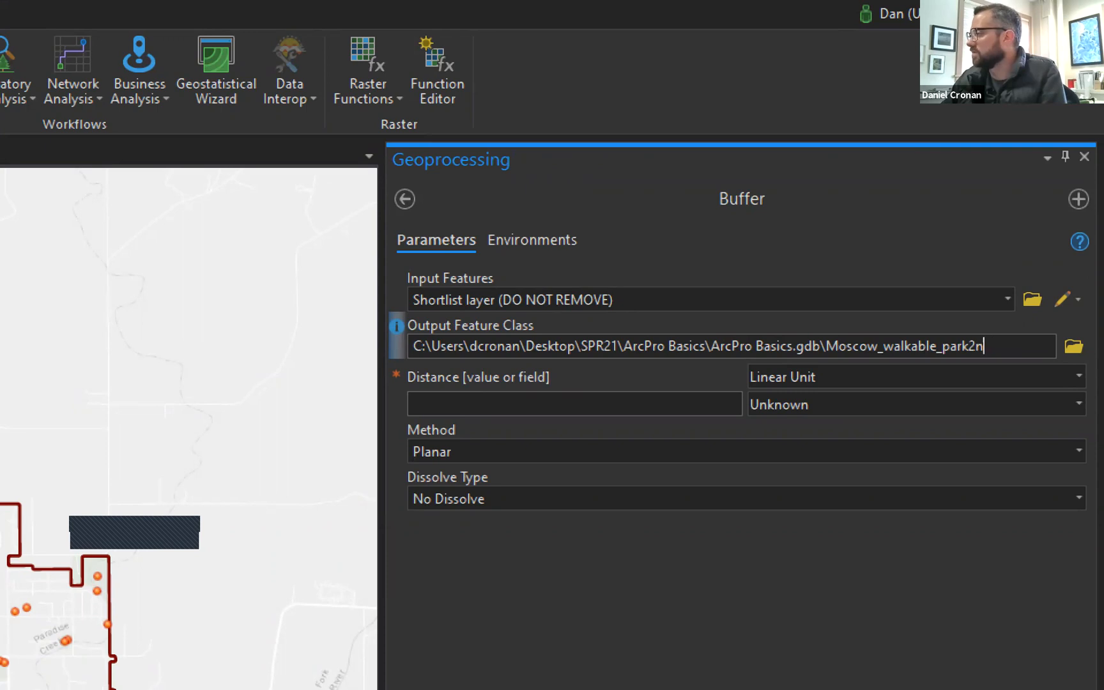
{"action": "type", "text": "D"}
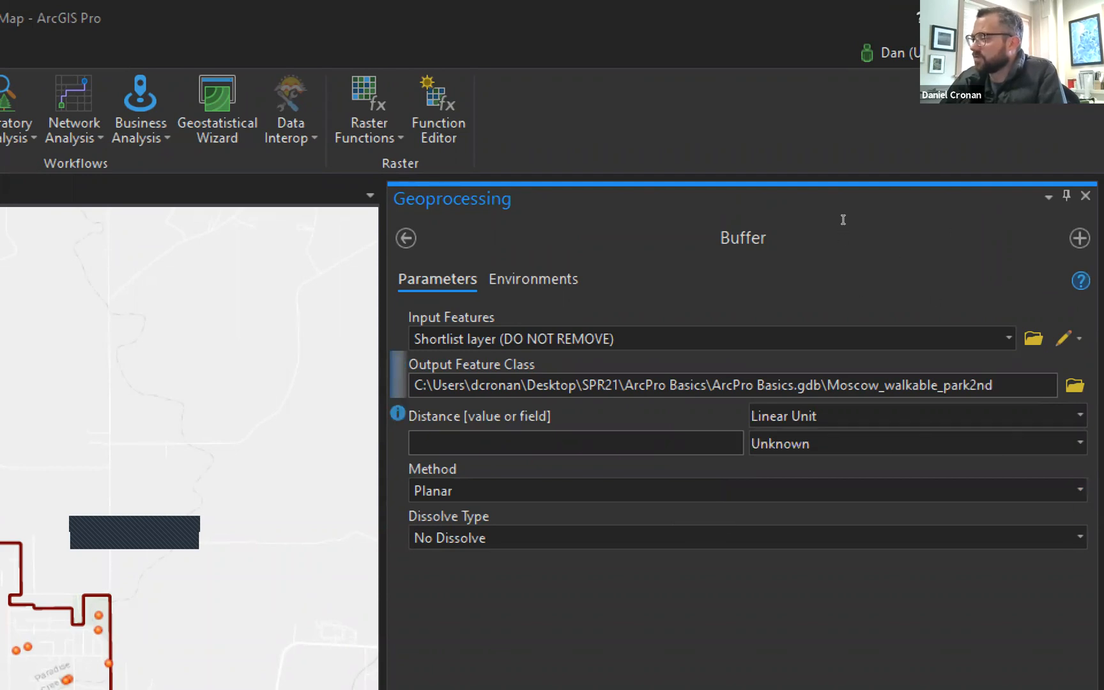
{"action": "key", "text": "Tab"}
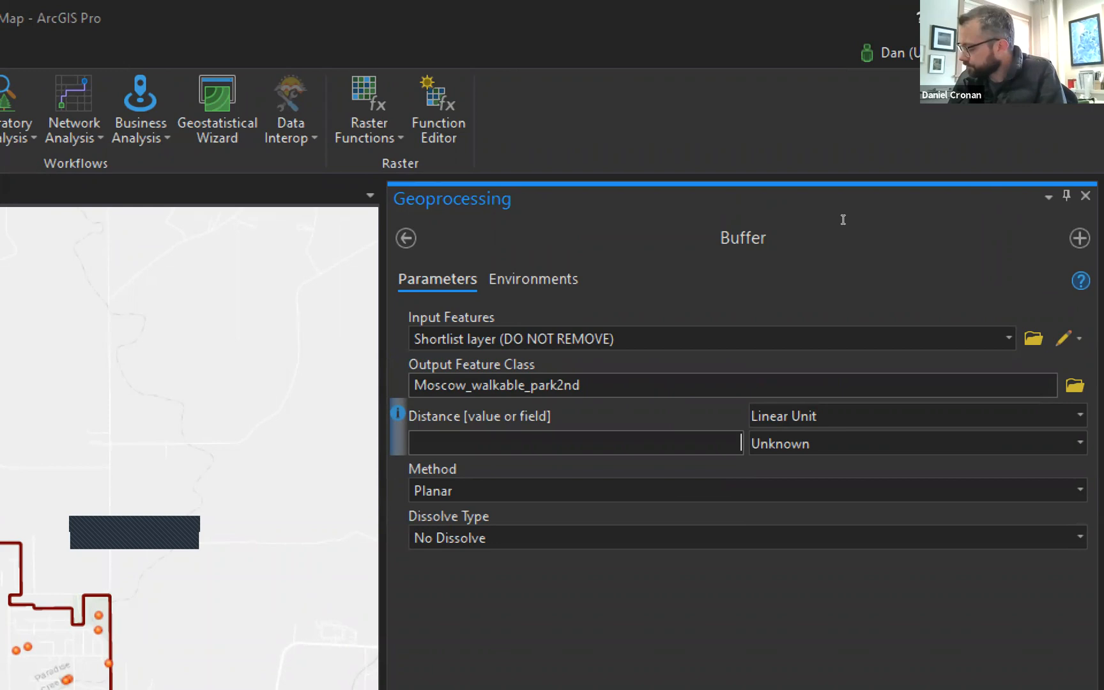
Set a 0.25 Miles buffer distance, dissolve all features into one, and run it.
{"action": "type", "text": "5"}
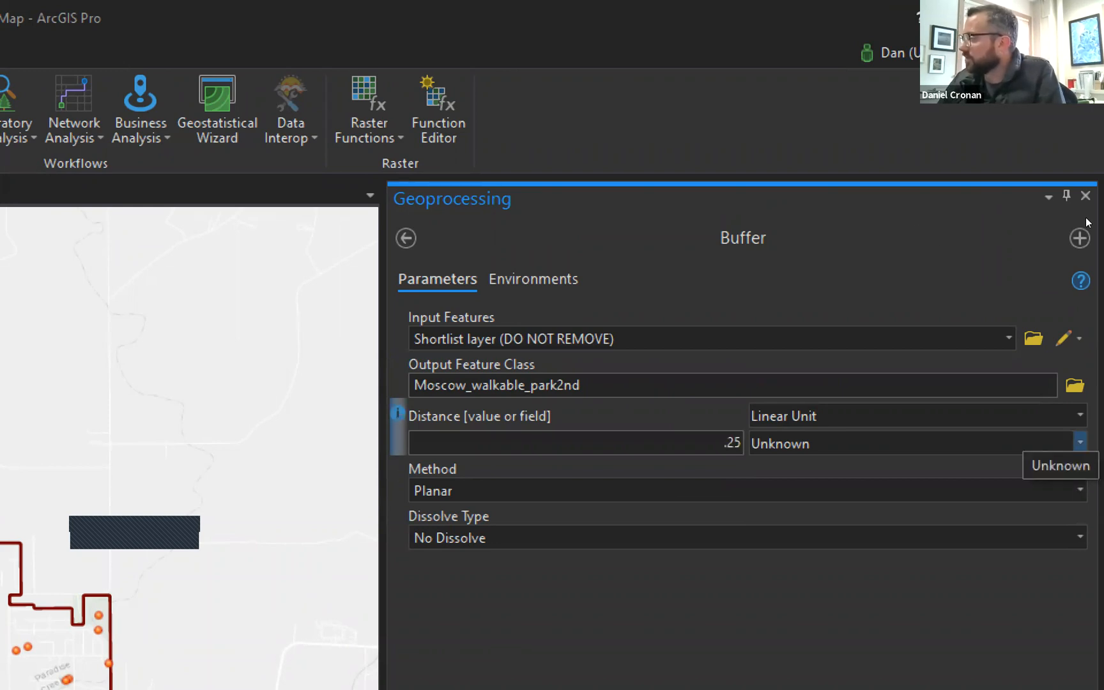
{"action": "left_click", "coordinate": [1080, 442]}
{"action": "key", "text": "Up"}
{"action": "key", "text": "Up"}
{"action": "key", "text": "Return"}
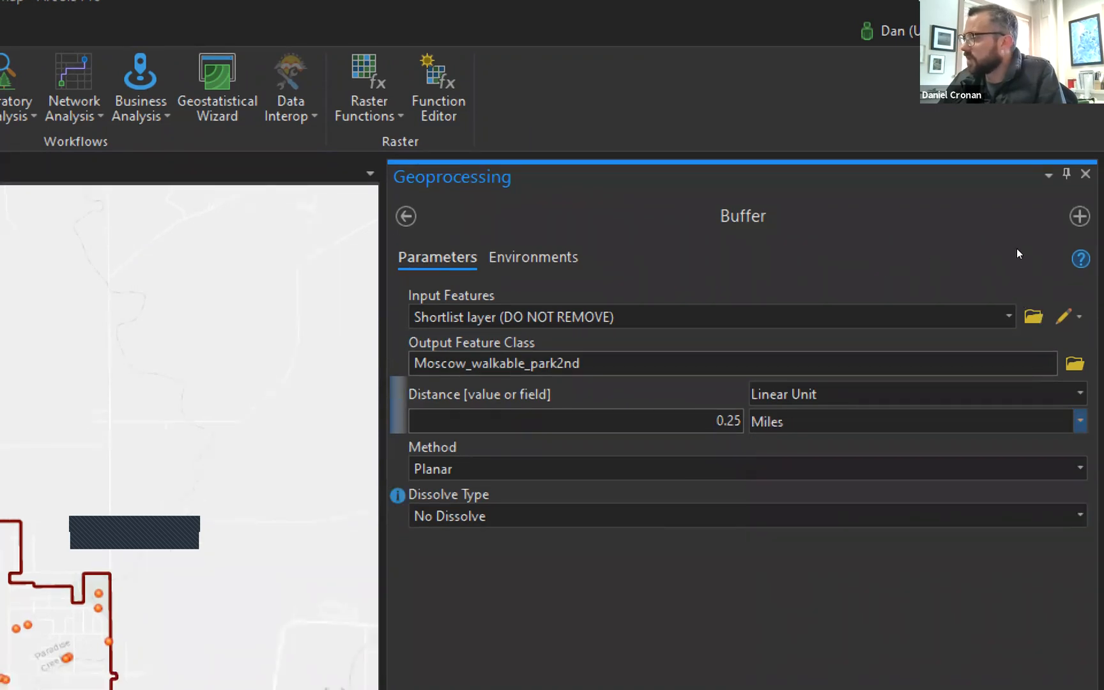
{"action": "key", "text": "Tab"}
{"action": "key", "text": "Tab"}
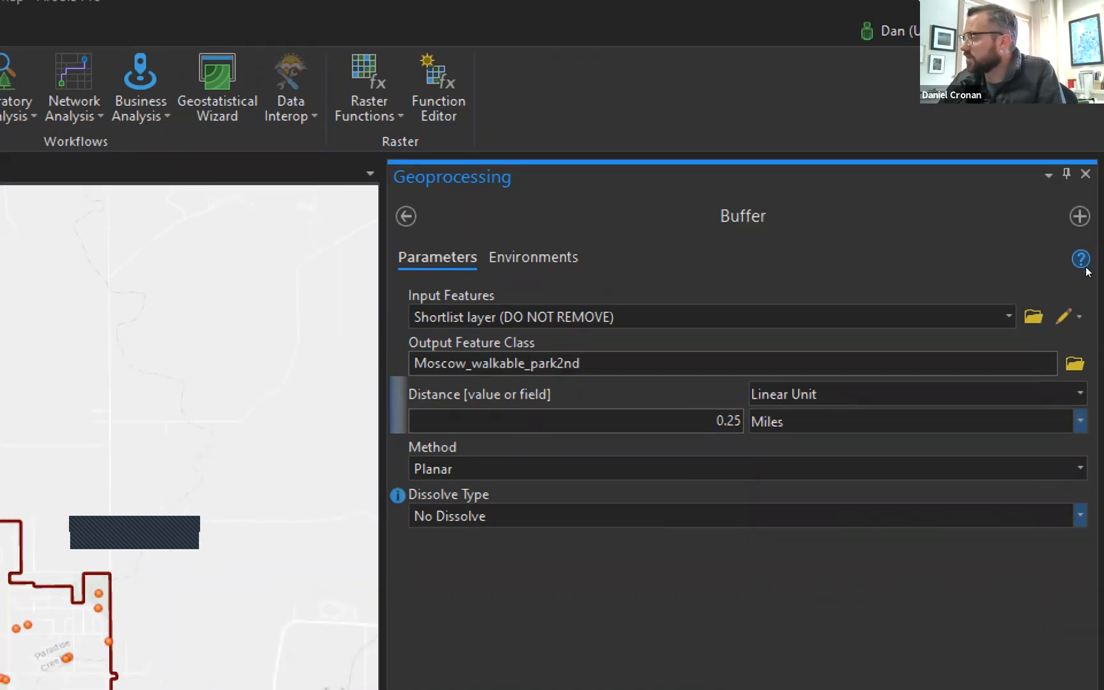
{"action": "key", "text": "alt+Down"}
{"action": "key", "text": "Down"}
{"action": "key", "text": "Return"}
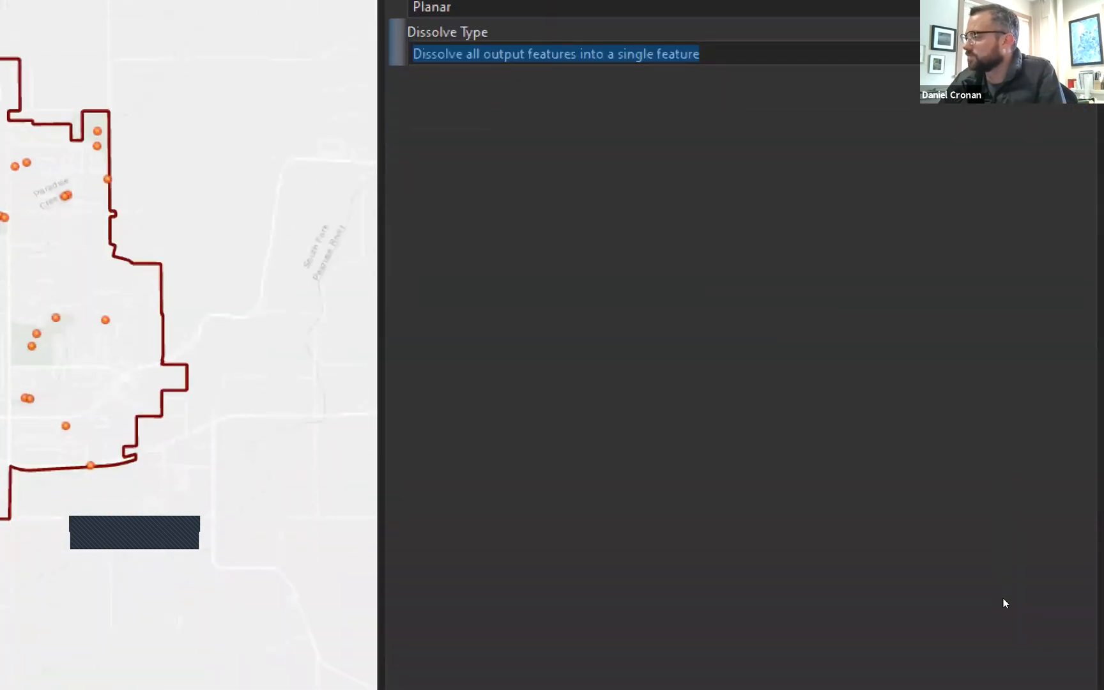
{"action": "key", "text": "Return"}
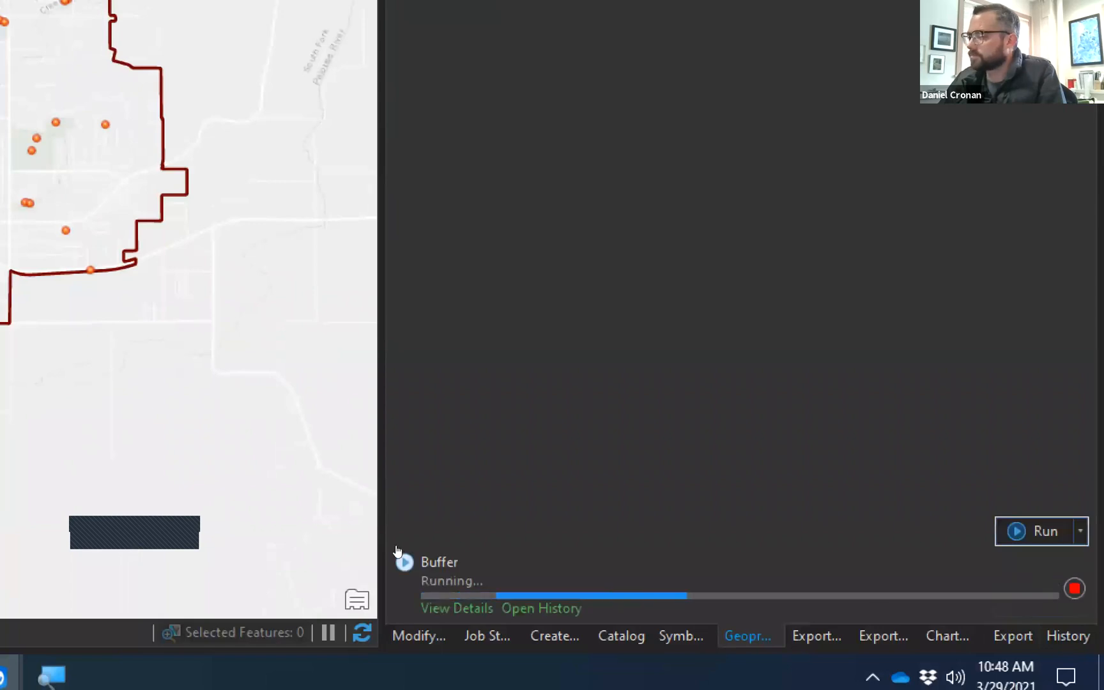
Inspect the new buffer circles, then hide the Moscow_walkable_park2nd layer.
{"action": "key", "text": "super+minus"}
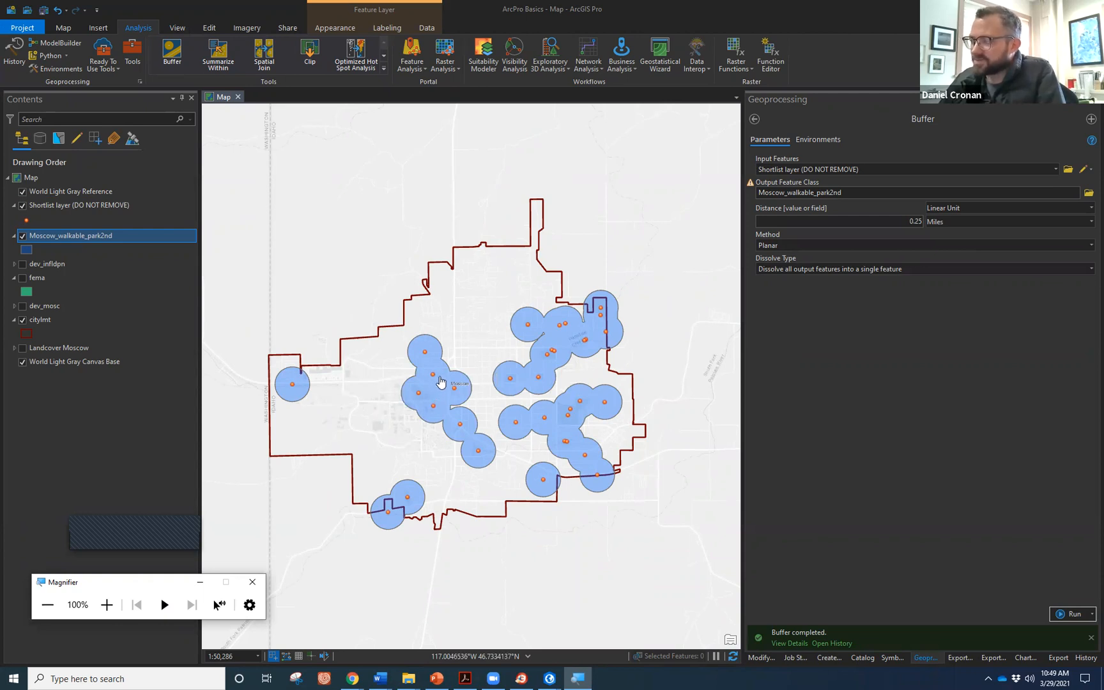
{"action": "scroll", "coordinate": [412, 391], "scroll_direction": "up", "scroll_amount": 2}
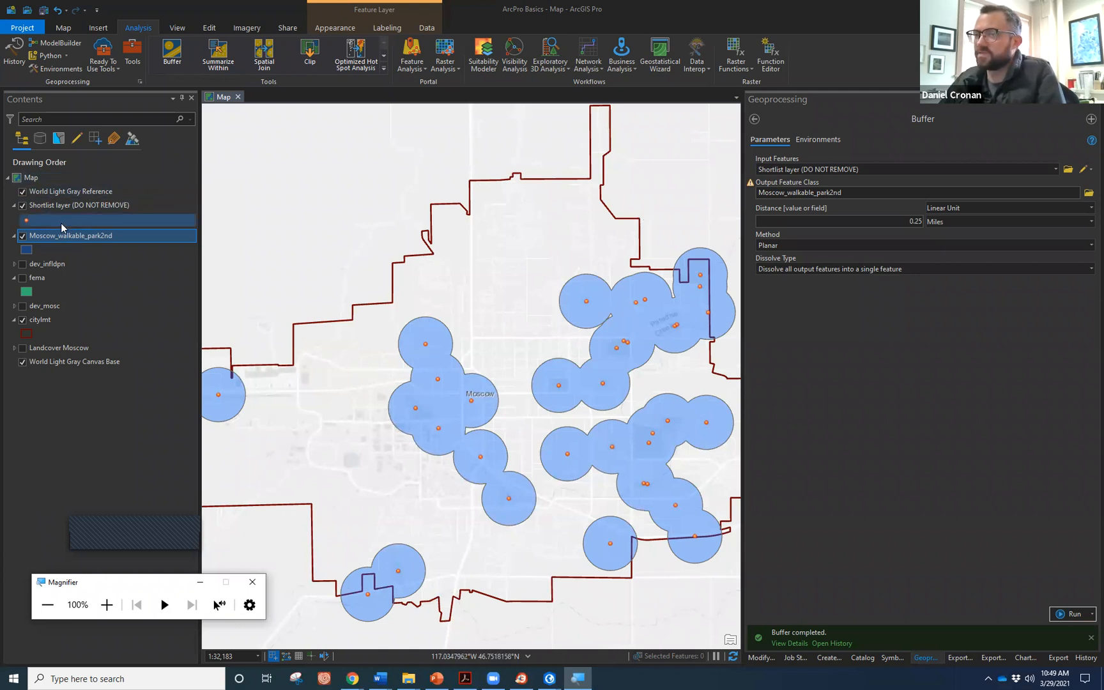
{"action": "left_click", "coordinate": [22, 237]}
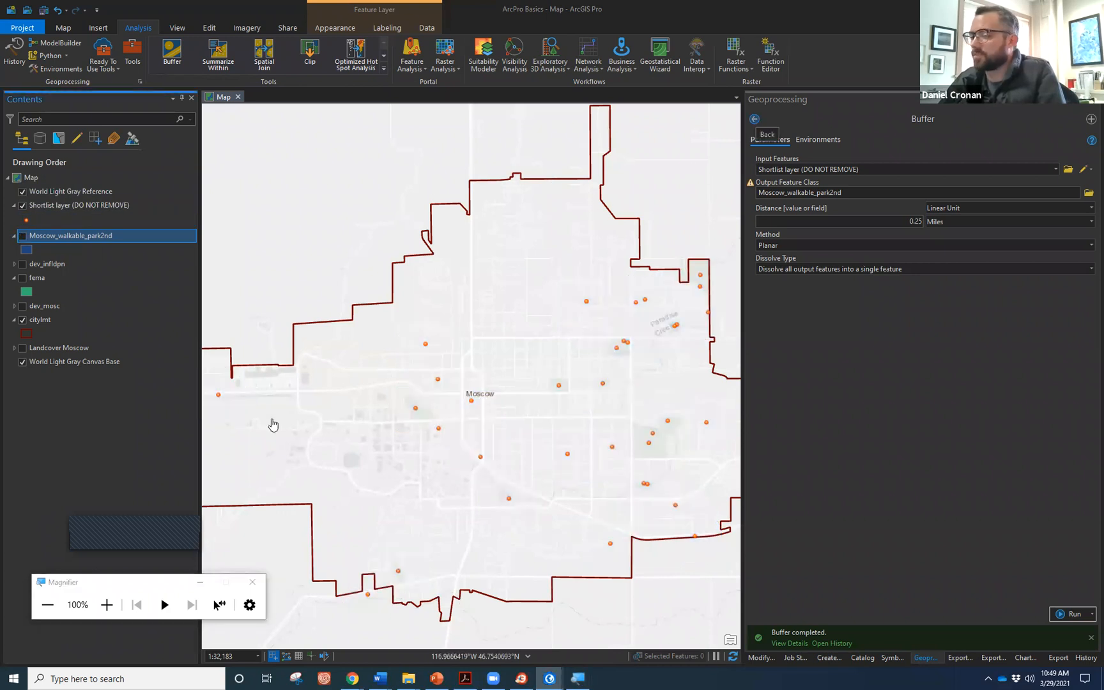
Return to the Geoprocessing tool search results.
{"action": "left_click", "coordinate": [107, 604]}
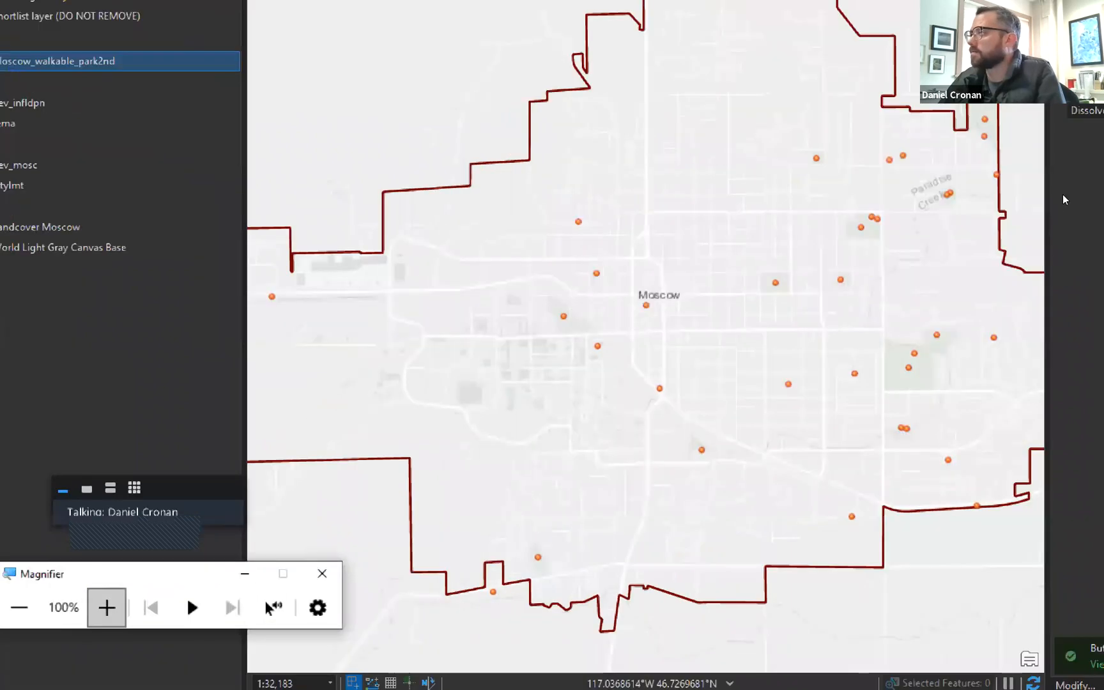
{"action": "left_click", "coordinate": [754, 120]}
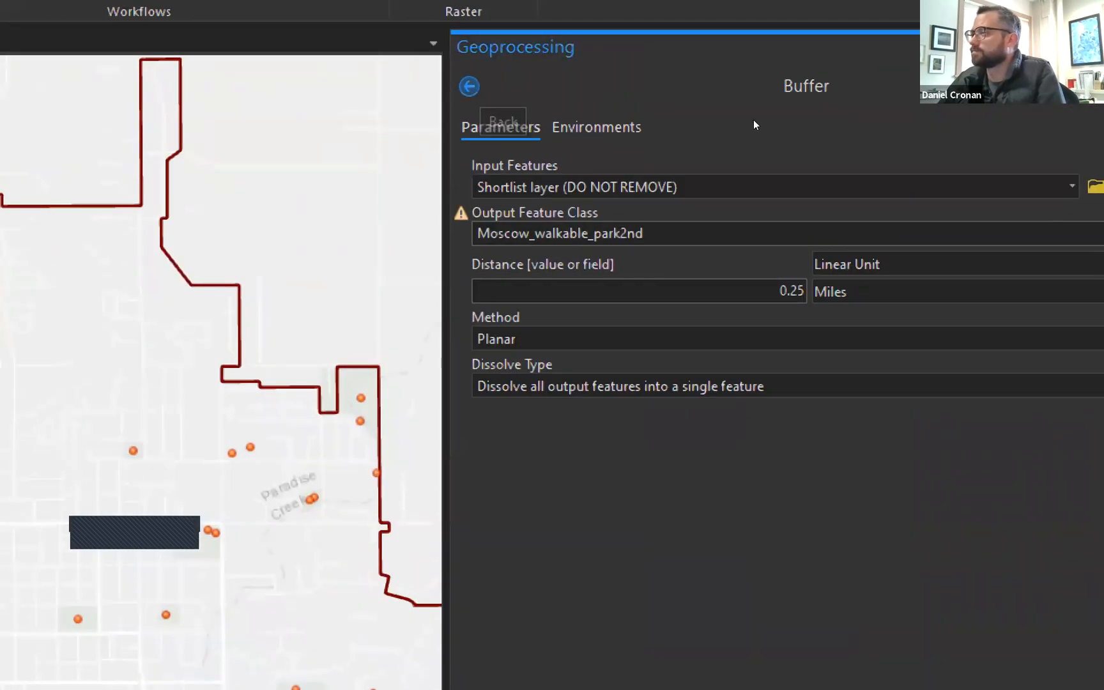
{"action": "key", "text": "BackSpace"}
Replace the tool search with 'generate dri' to list the drive-time tools.
{"action": "left_click", "coordinate": [802, 117]}
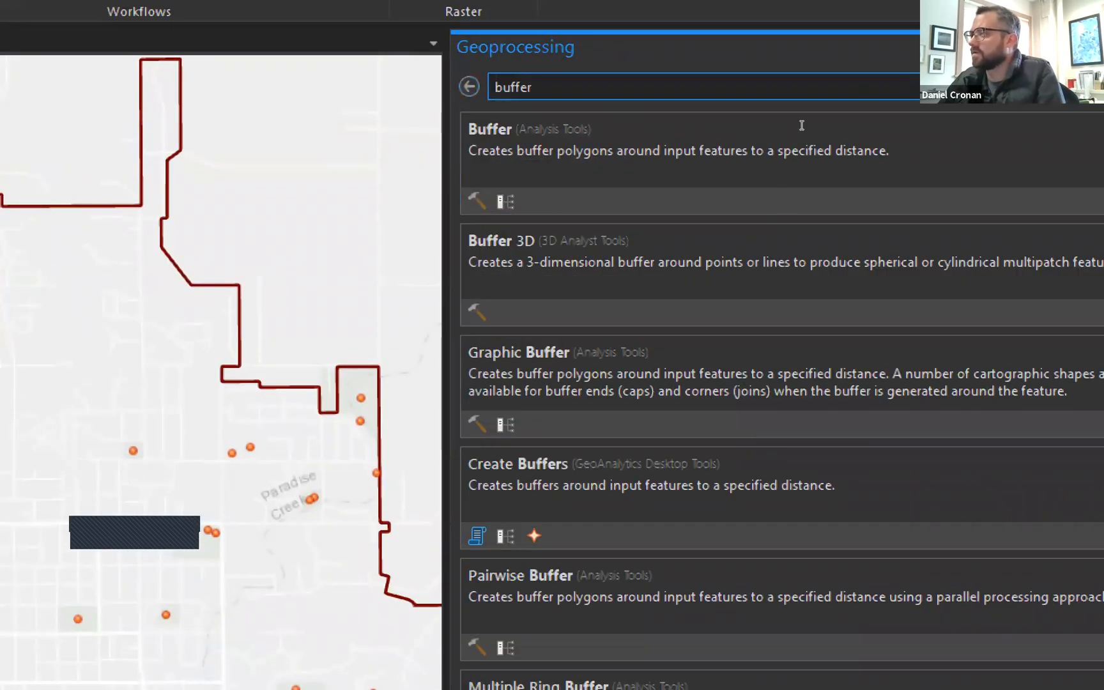
{"action": "double_click", "coordinate": [804, 116]}
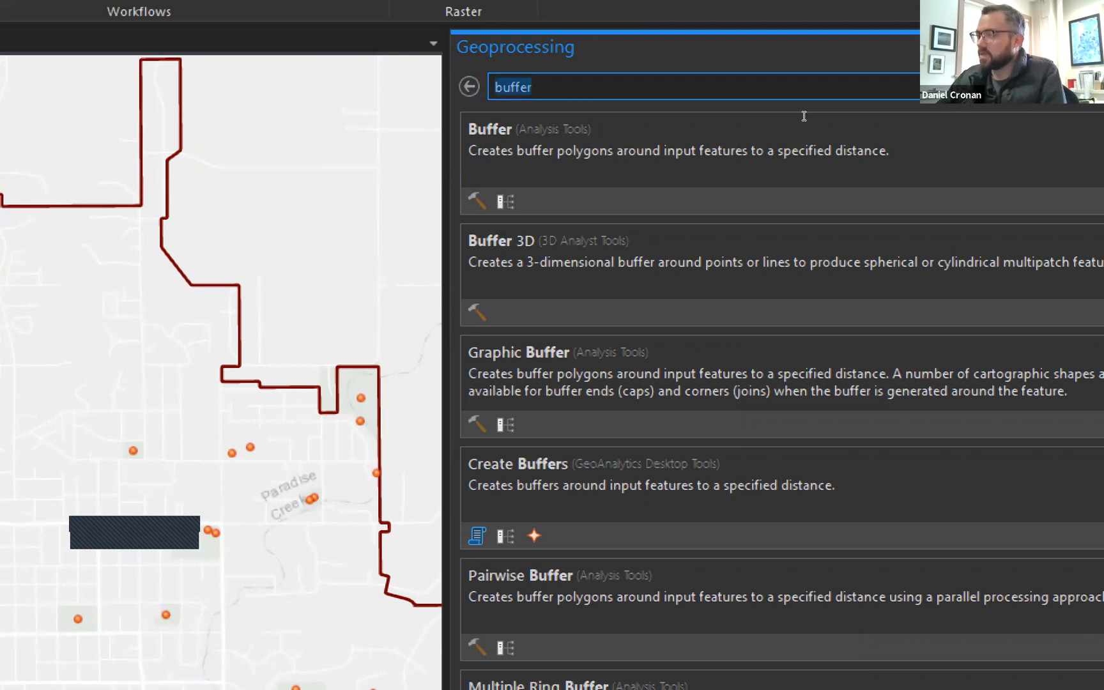
{"action": "type", "text": "gene"}
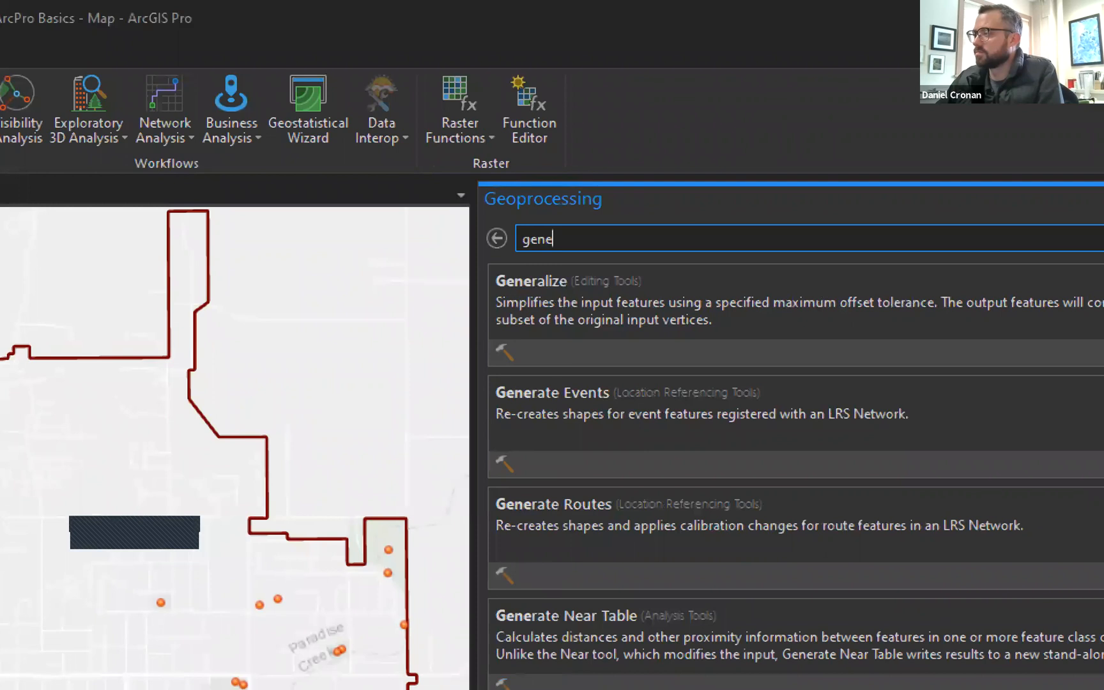
{"action": "type", "text": "rate"}
{"action": "type", "text": " de"}
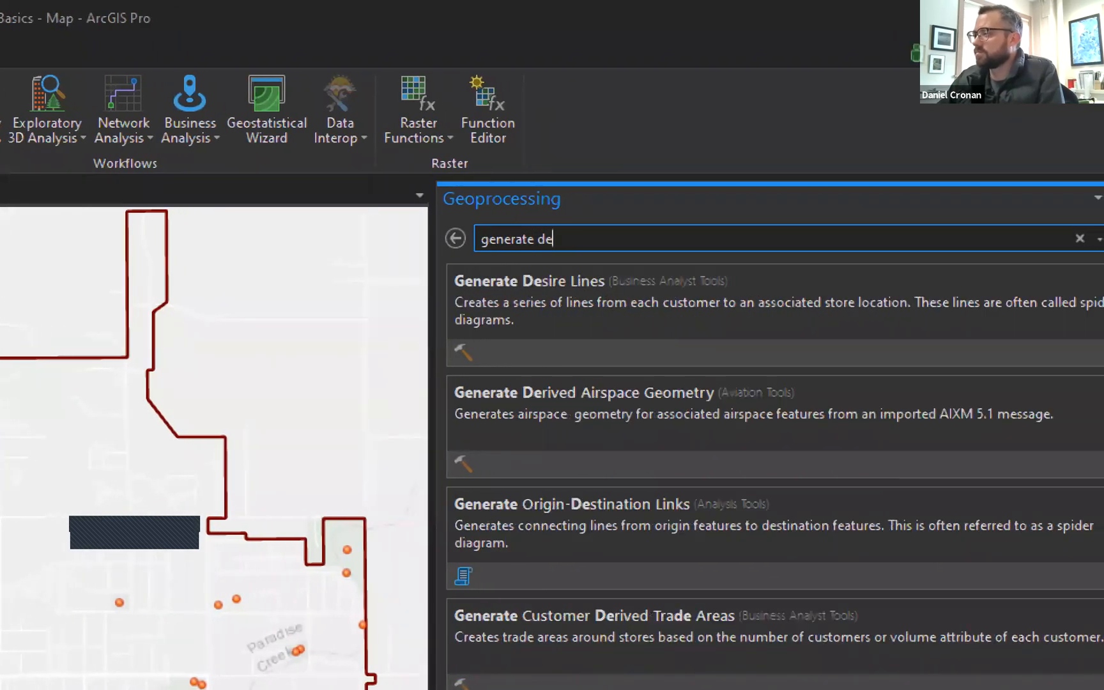
{"action": "key", "text": "BackSpace"}
{"action": "type", "text": "ri"}
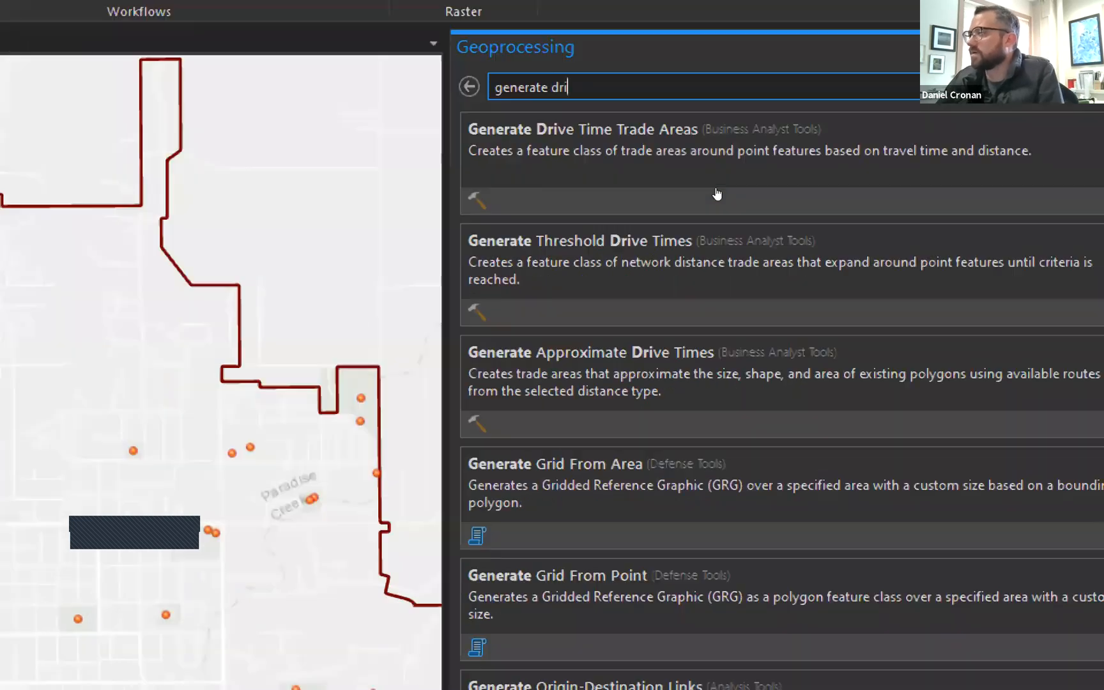
Run Generate Drive Time Trade Areas on the Shortlist layer, outputting mosc_parks_10min.
{"action": "left_click", "coordinate": [808, 138]}
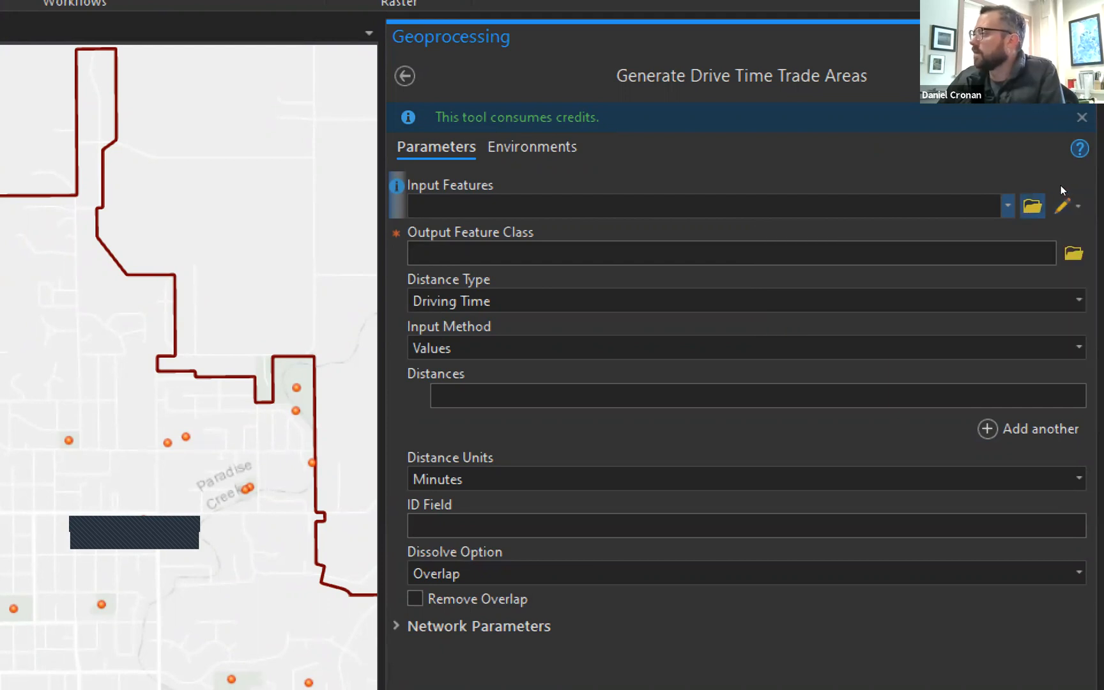
{"action": "left_click", "coordinate": [1008, 205]}
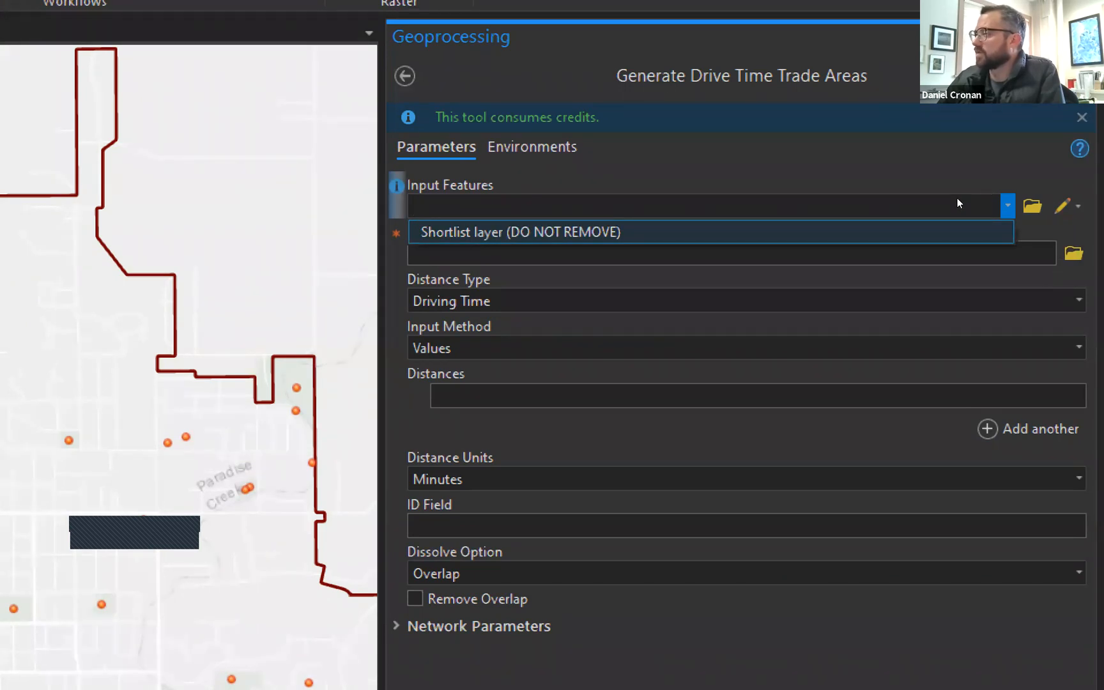
{"action": "key", "text": "Return"}
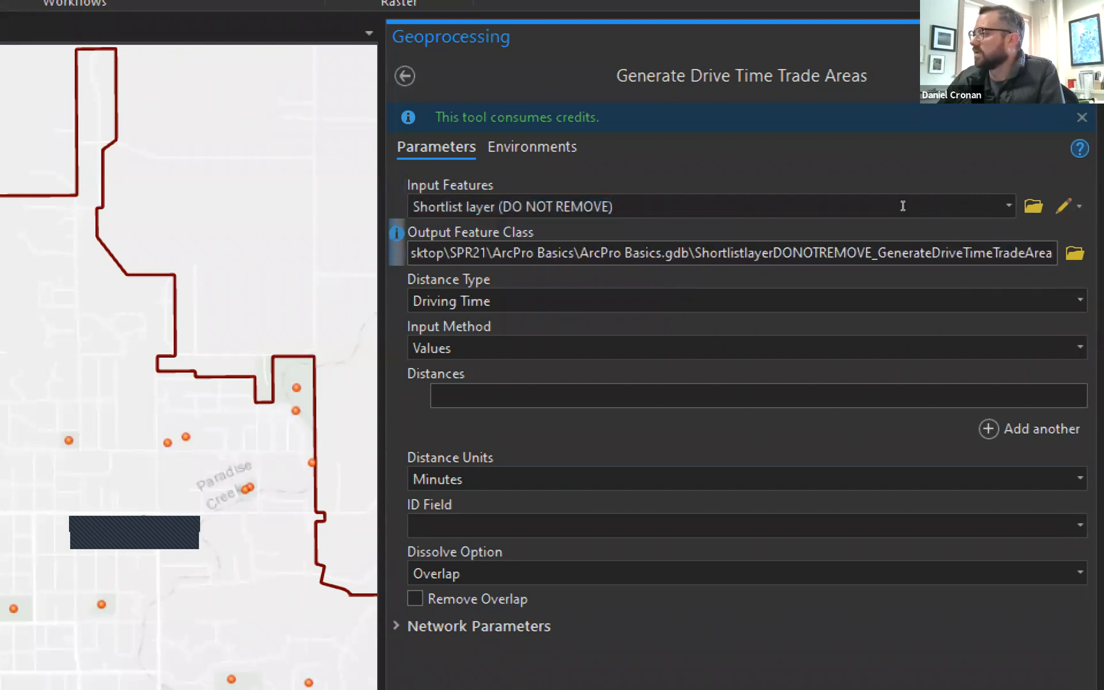
{"action": "key", "text": "ctrl+Left"}
{"action": "key", "text": "shift+End"}
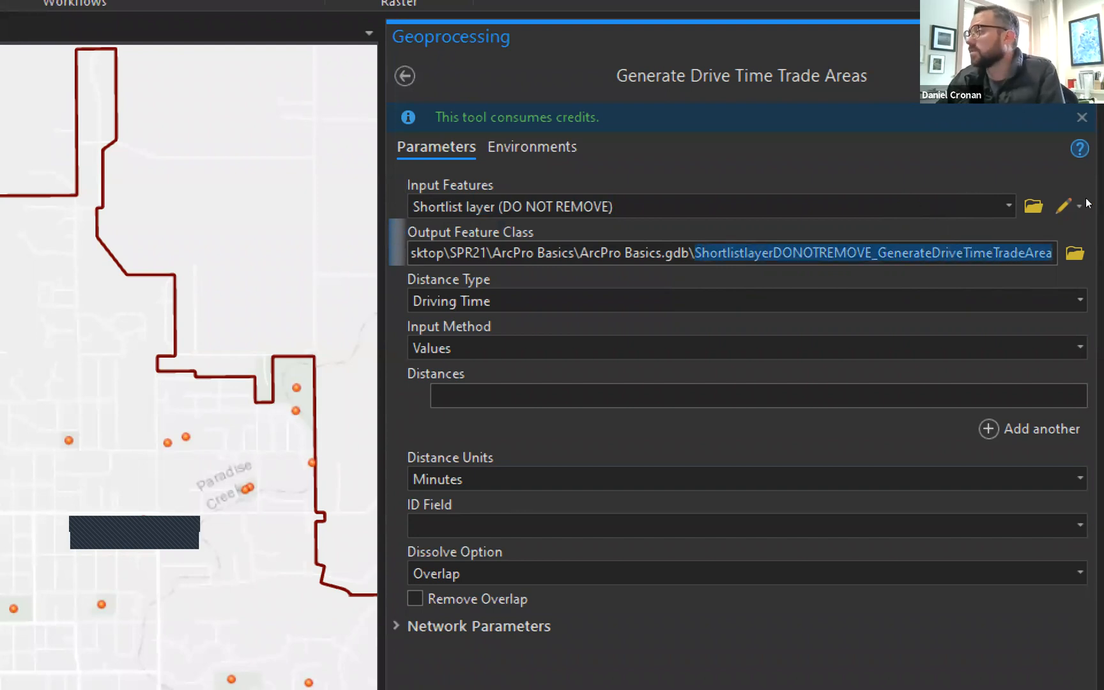
{"action": "type", "text": "mosc_parks_10min"}
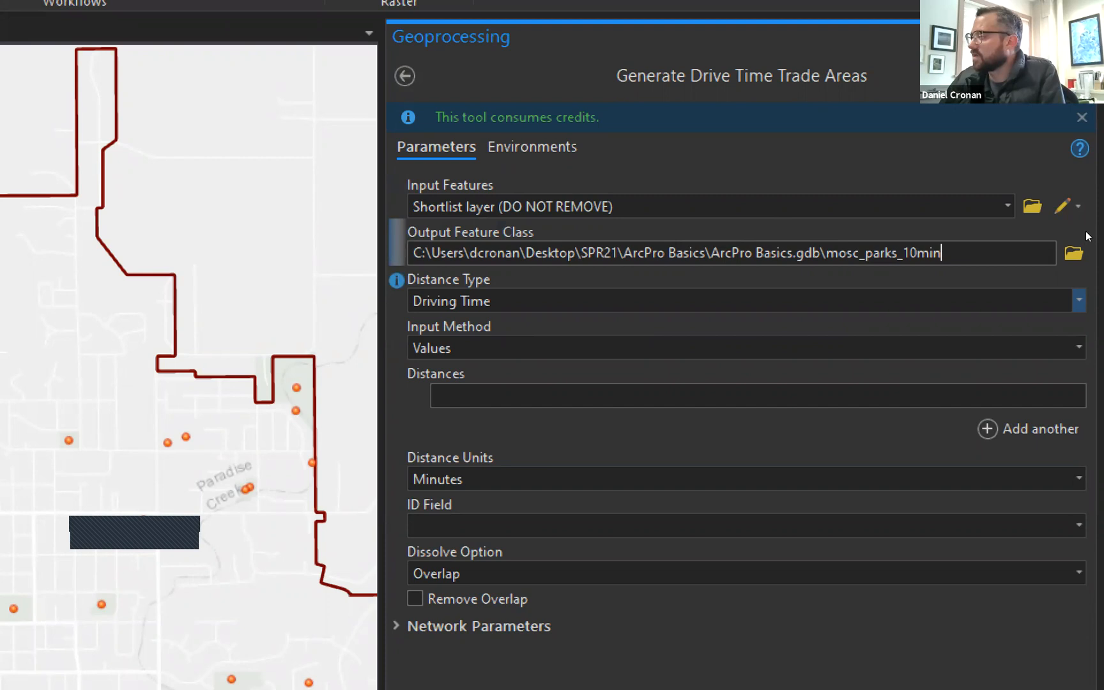
Set Walking Time with a 10-minute distance and keep Overlap as the dissolve option.
{"action": "left_click", "coordinate": [1079, 300]}
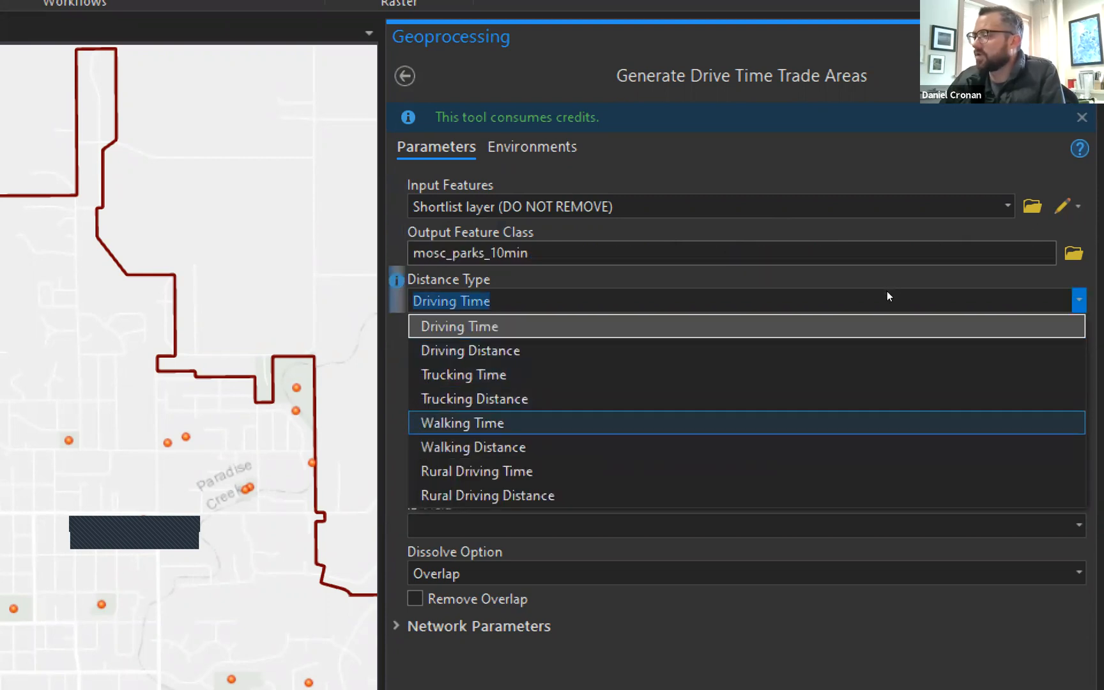
{"action": "key", "text": "Return"}
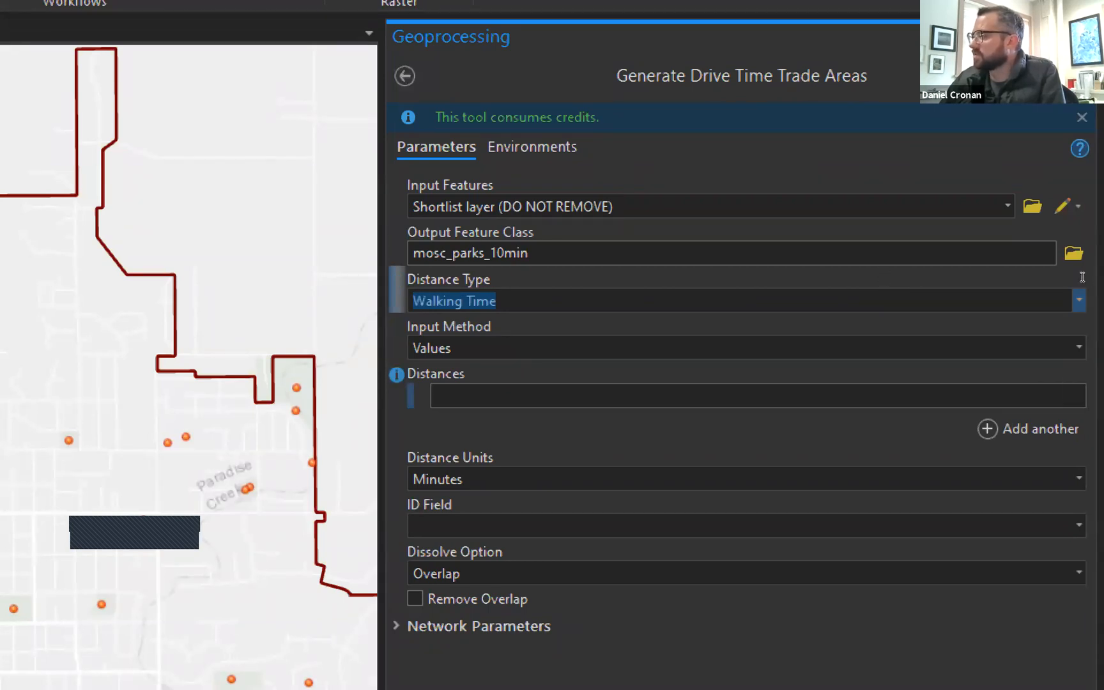
{"action": "left_click", "coordinate": [1073, 396]}
{"action": "type", "text": "10"}
{"action": "key", "text": "Tab"}
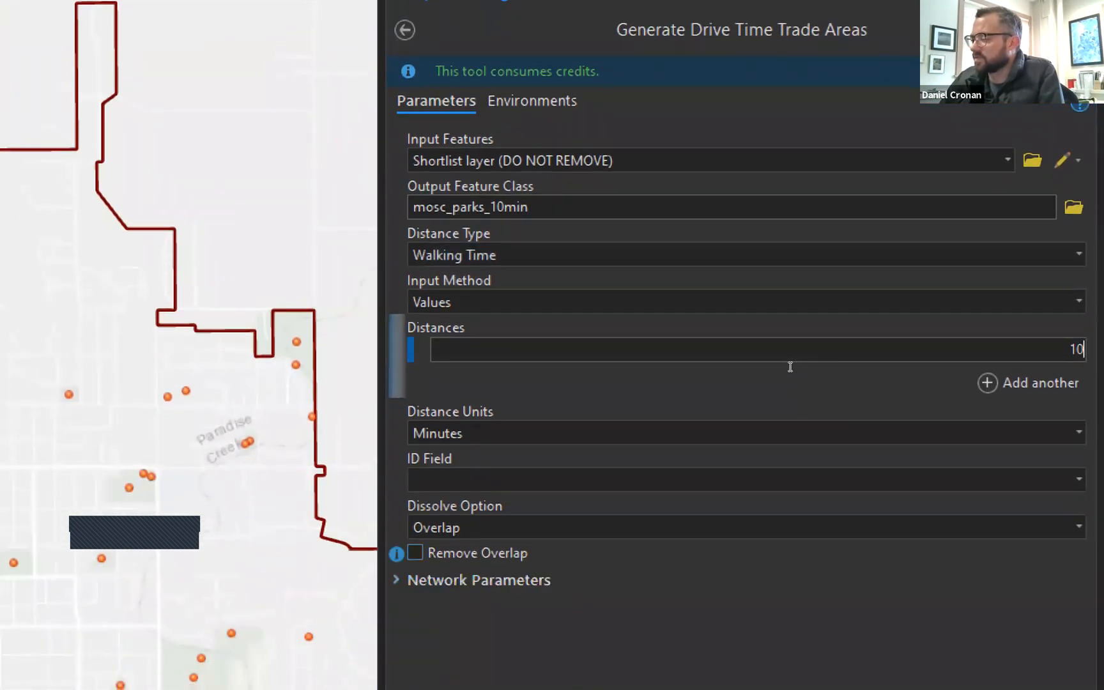
{"action": "left_click", "coordinate": [1079, 527]}
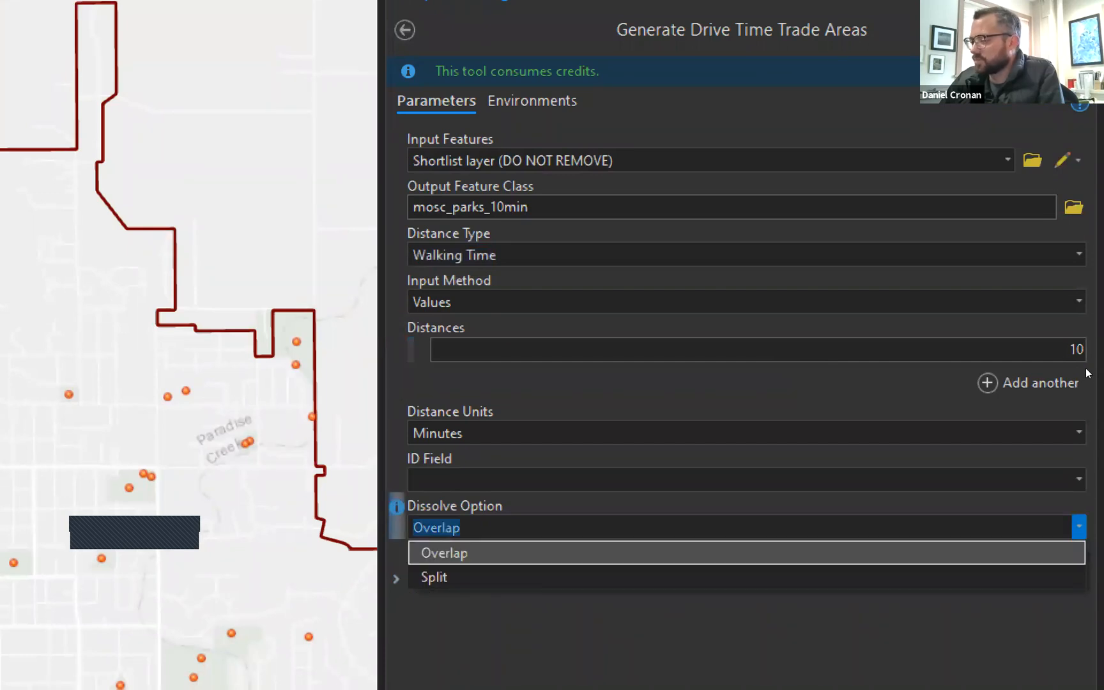
{"action": "left_click", "coordinate": [1079, 527]}
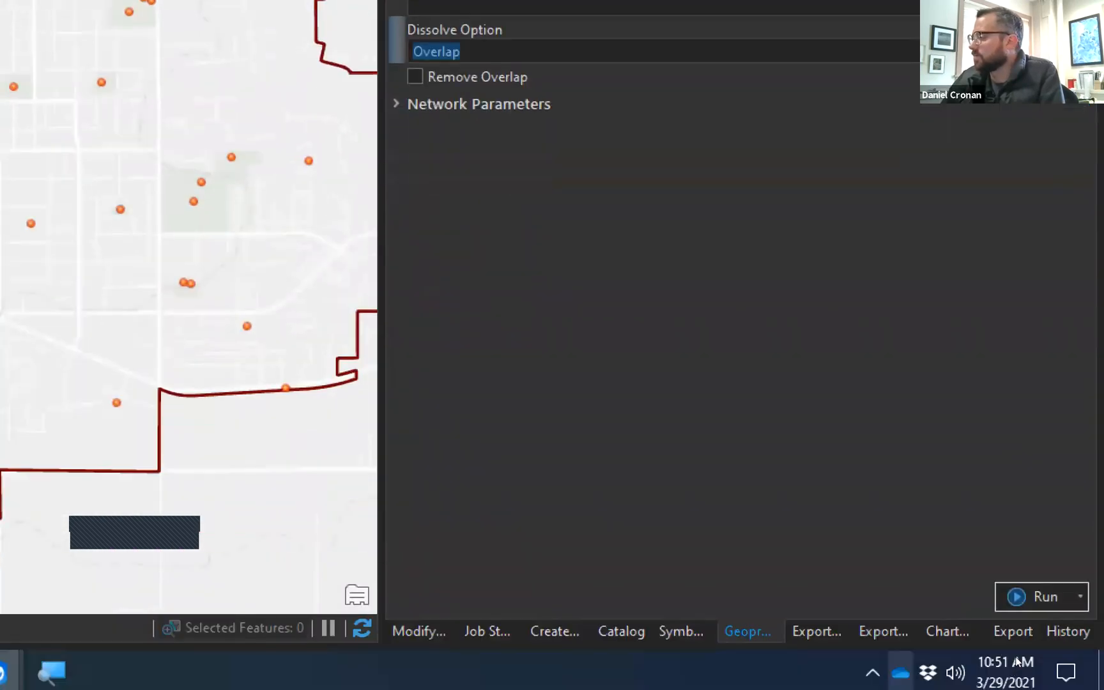
Run the 10-minute walking-area tool and widen the map by narrowing the side pane.
{"action": "left_click", "coordinate": [1035, 596]}
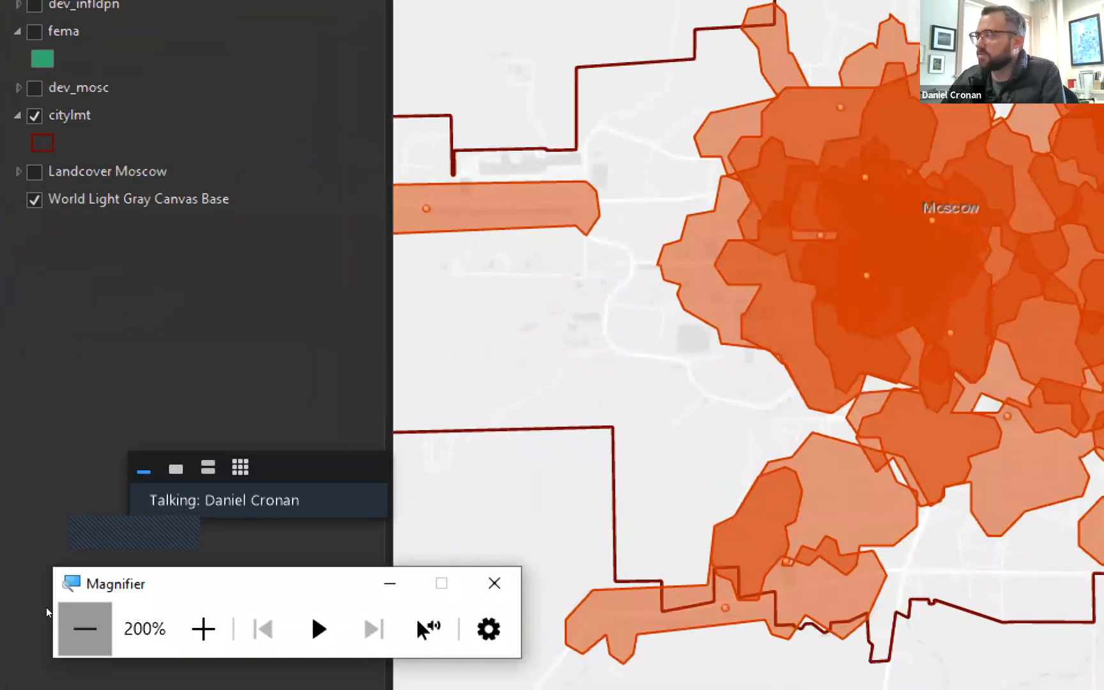
{"action": "left_click", "coordinate": [85, 630]}
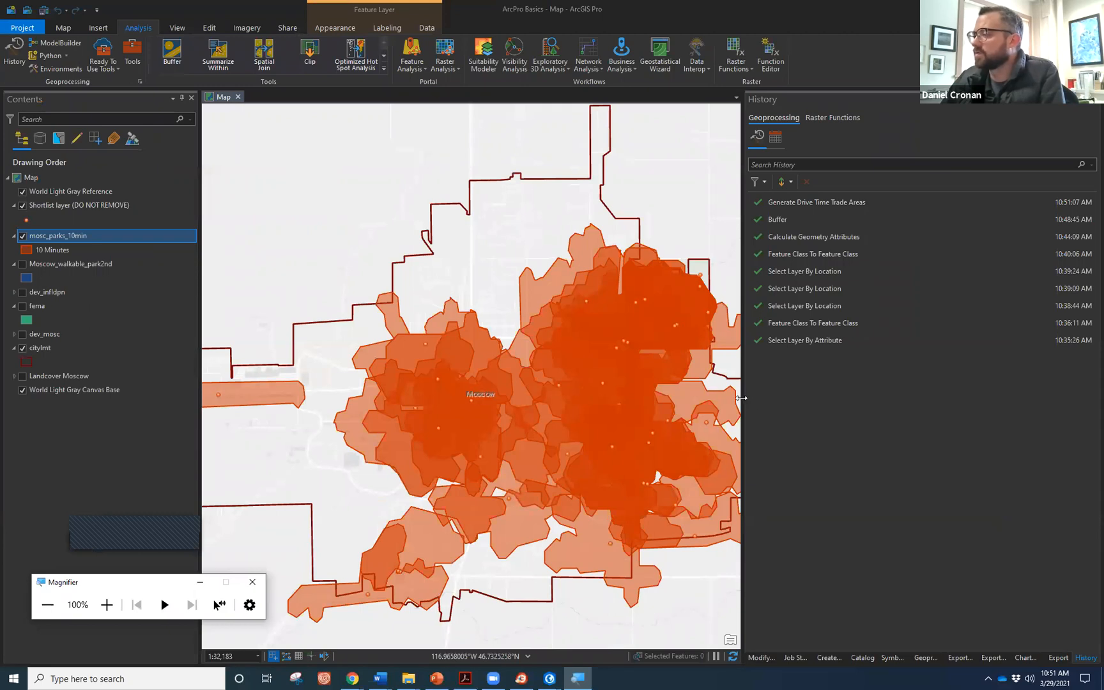
{"action": "left_click_drag", "start_coordinate": [741, 398], "coordinate": [877, 415]}
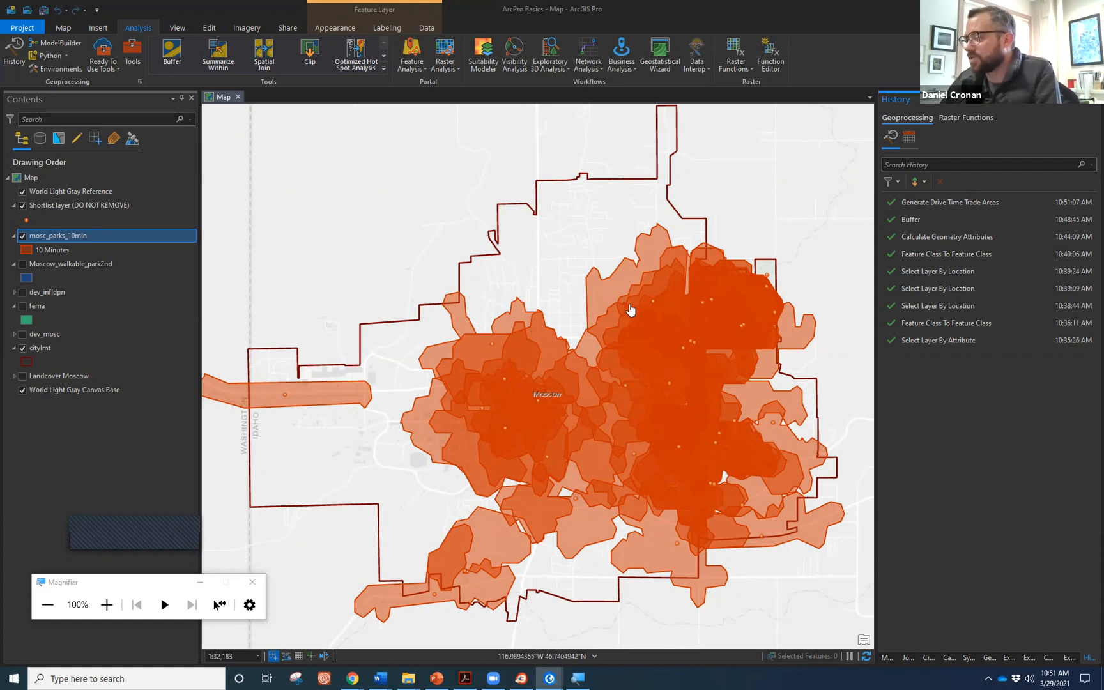
Open the mosc_parks_10min attribute table, select the Dog Park record, and enlarge the map area.
{"action": "right_click", "coordinate": [78, 237]}
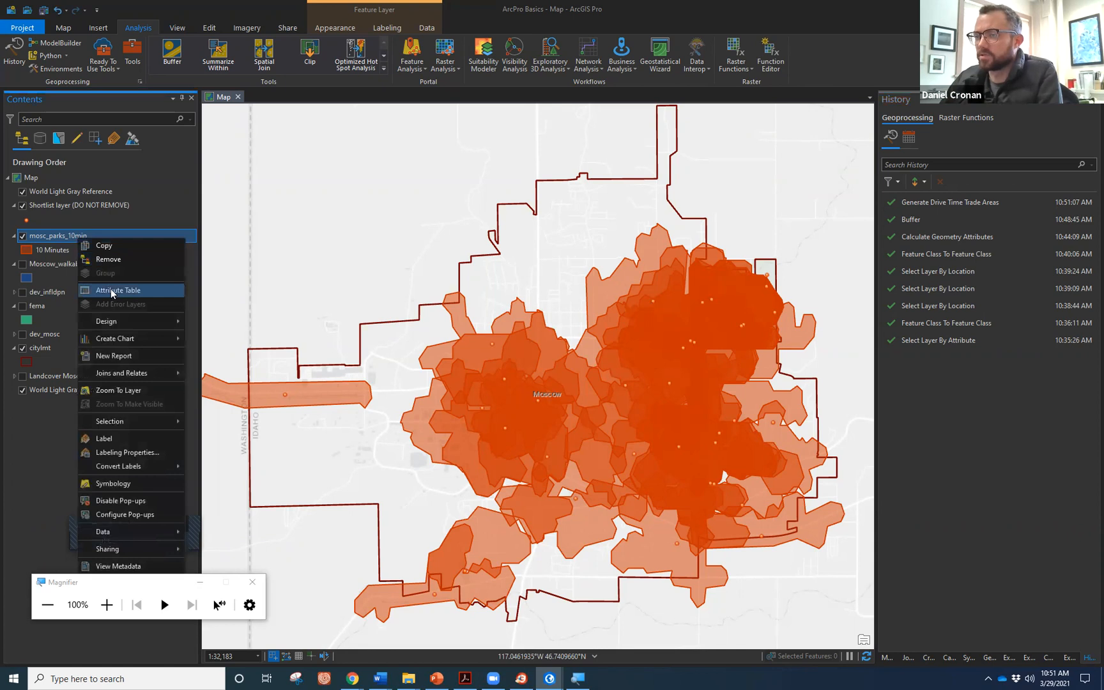
{"action": "left_click", "coordinate": [112, 291]}
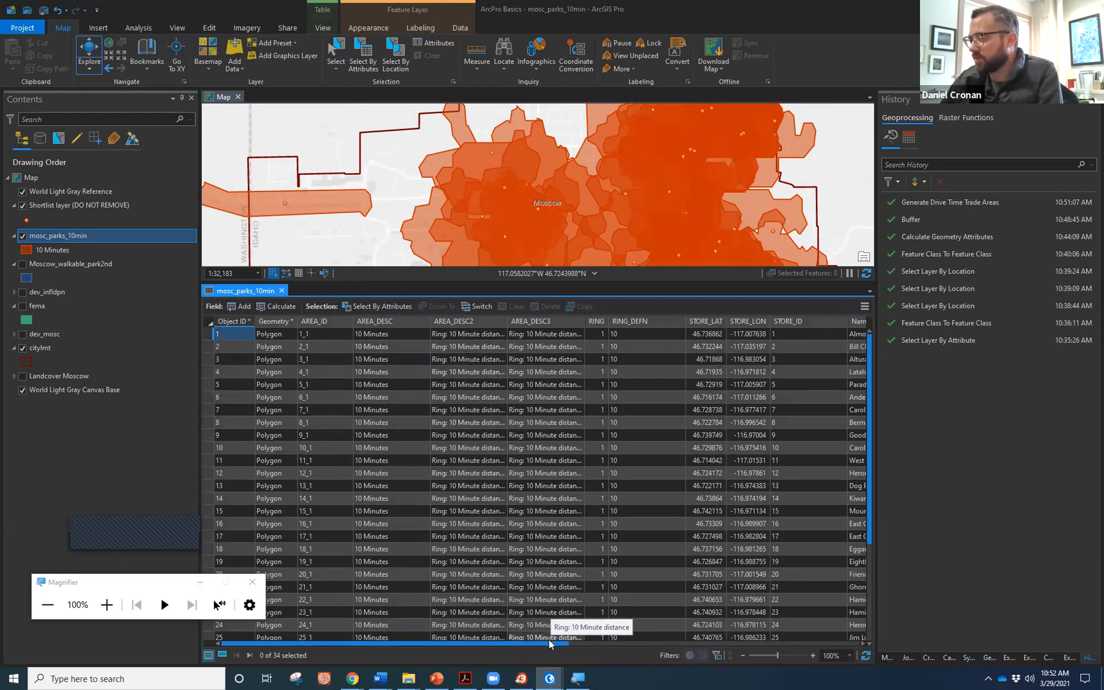
{"action": "left_click_drag", "start_coordinate": [546, 644], "coordinate": [790, 621]}
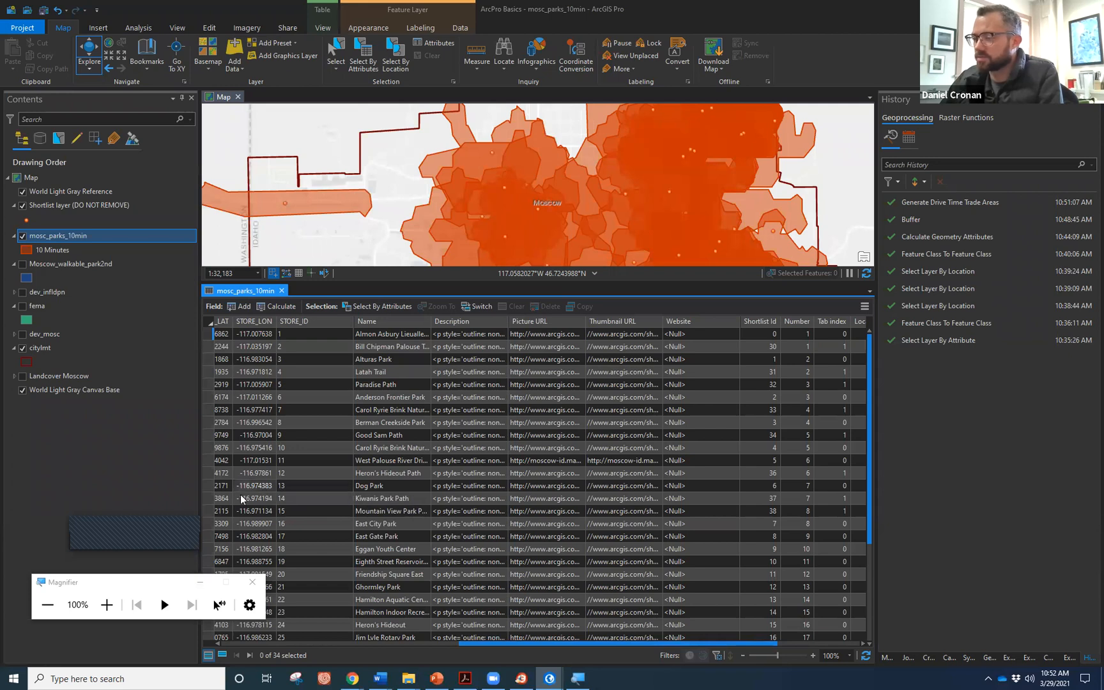
{"action": "left_click", "coordinate": [207, 483]}
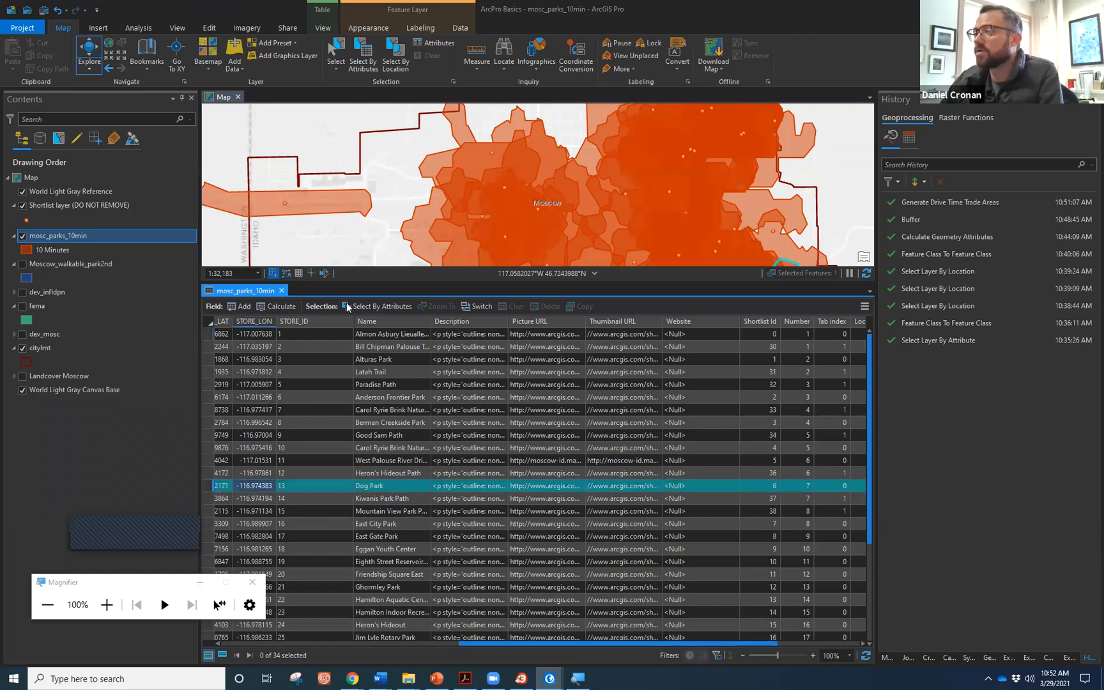
{"action": "left_click_drag", "start_coordinate": [359, 282], "coordinate": [359, 497]}
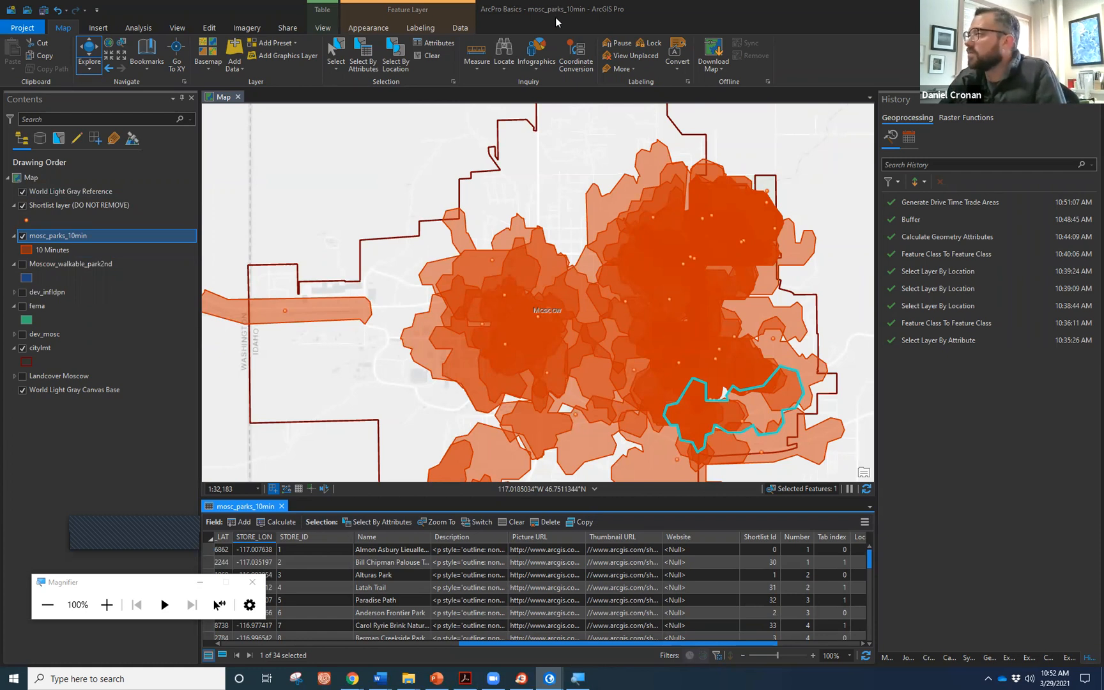
Turn on the fema flood zones, move them above the park walking areas, and recentre on Moscow.
{"action": "left_click", "coordinate": [23, 307]}
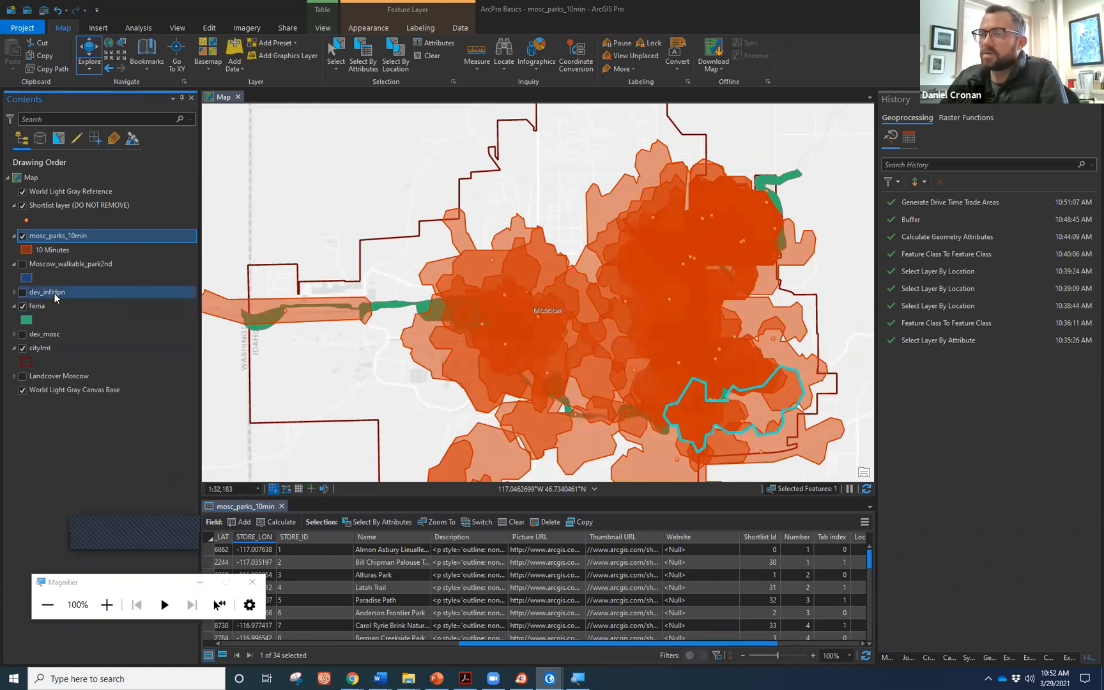
{"action": "left_click", "coordinate": [46, 306]}
{"action": "left_click_drag", "start_coordinate": [52, 265], "coordinate": [57, 204]}
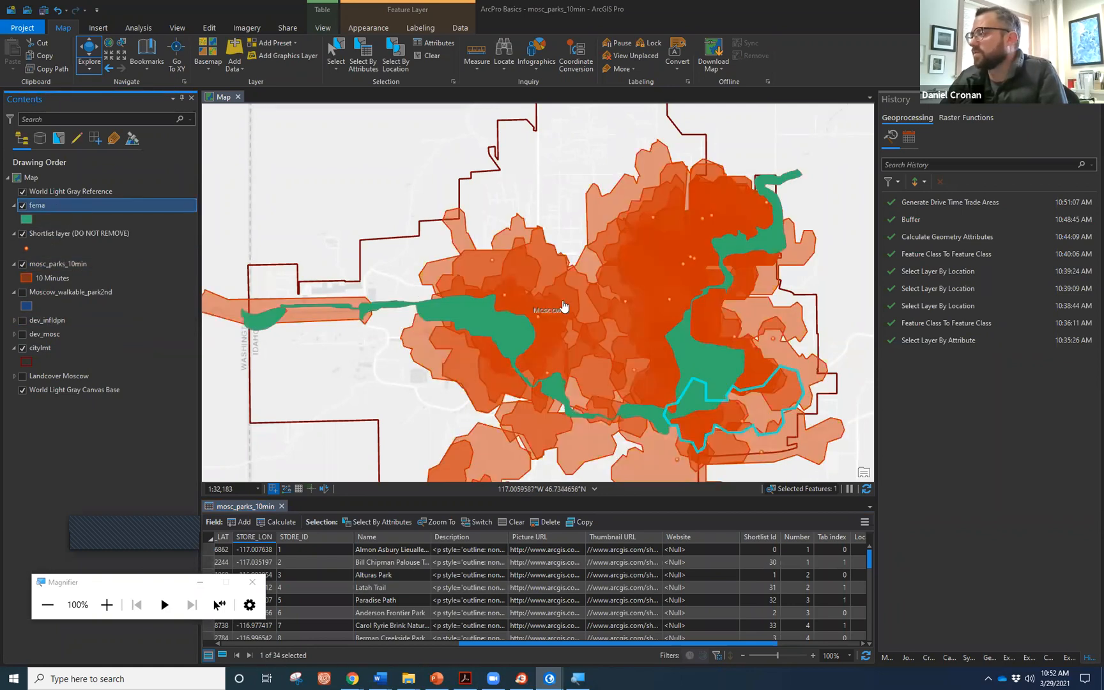
{"action": "scroll", "coordinate": [562, 304], "scroll_direction": "down", "scroll_amount": 2}
{"action": "left_click_drag", "start_coordinate": [612, 314], "coordinate": [568, 309]}
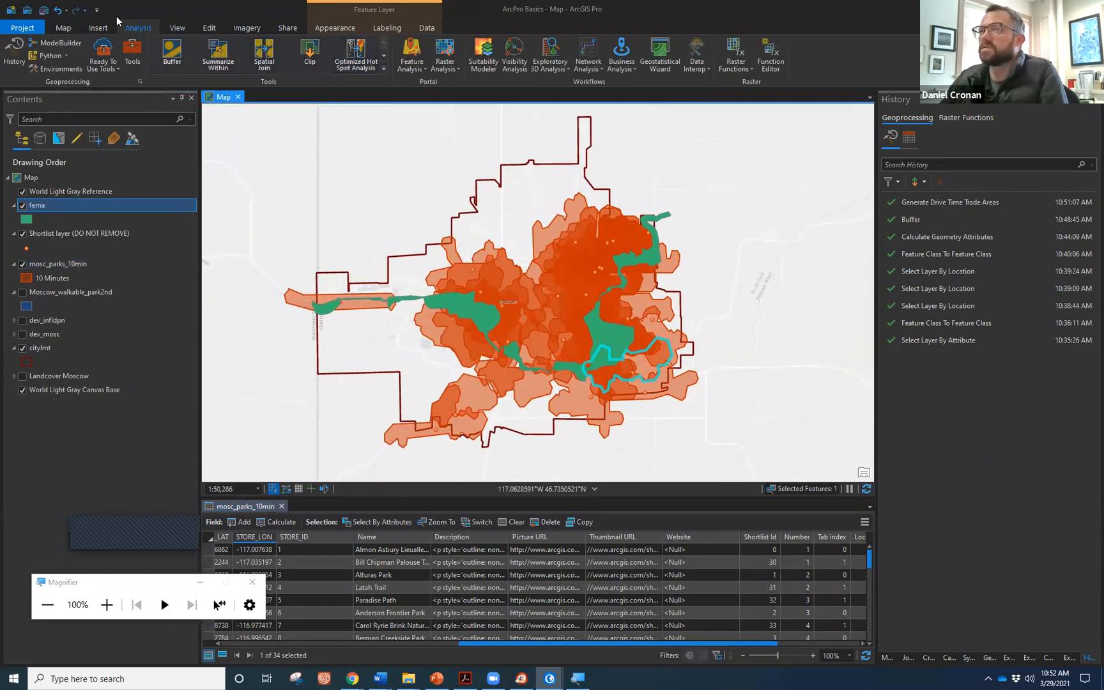
Clear the Dog Park selection and close the mosc_parks_10min attribute table.
{"action": "left_click", "coordinate": [67, 26]}
{"action": "left_click", "coordinate": [428, 56]}
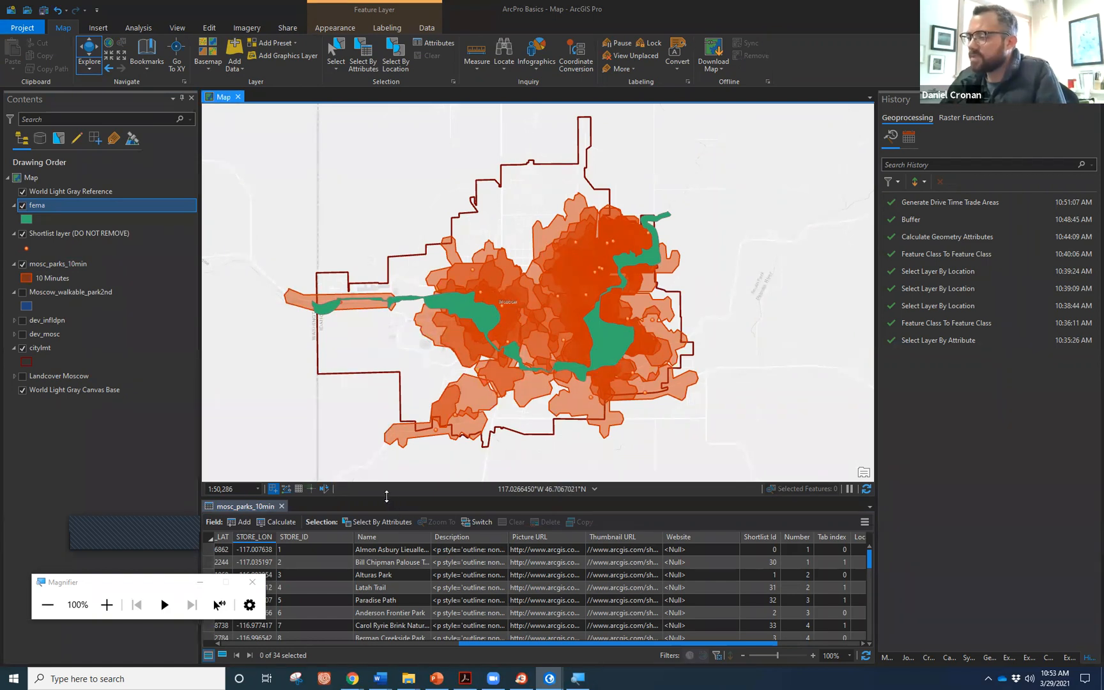
{"action": "left_click", "coordinate": [281, 506]}
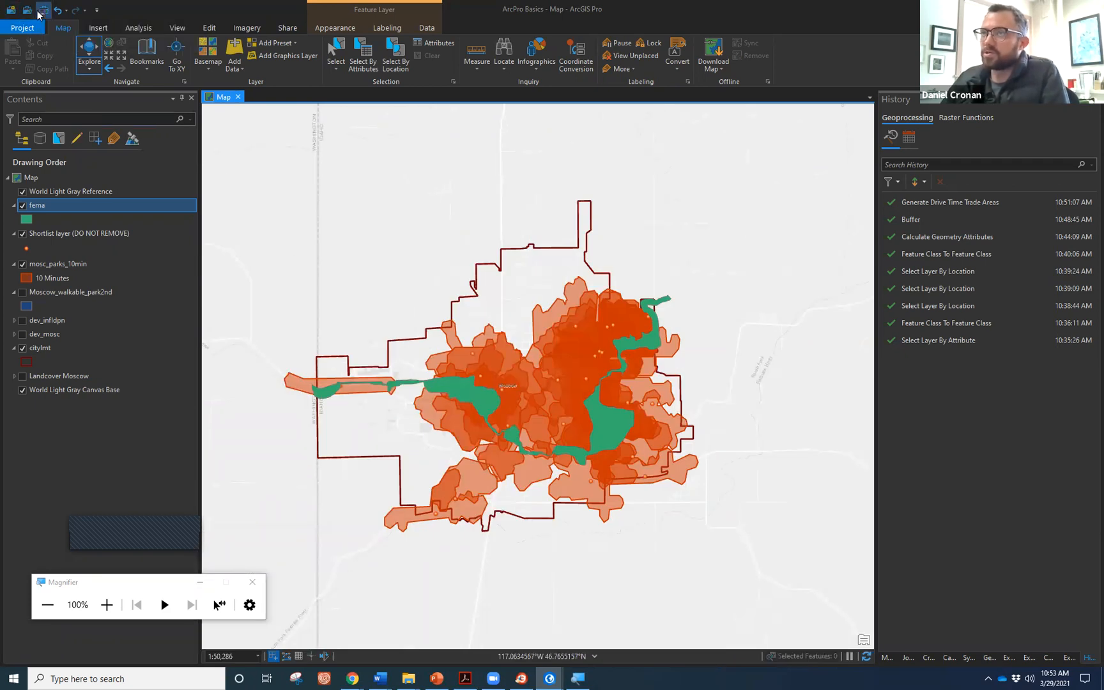
{"action": "left_click", "coordinate": [17, 27]}
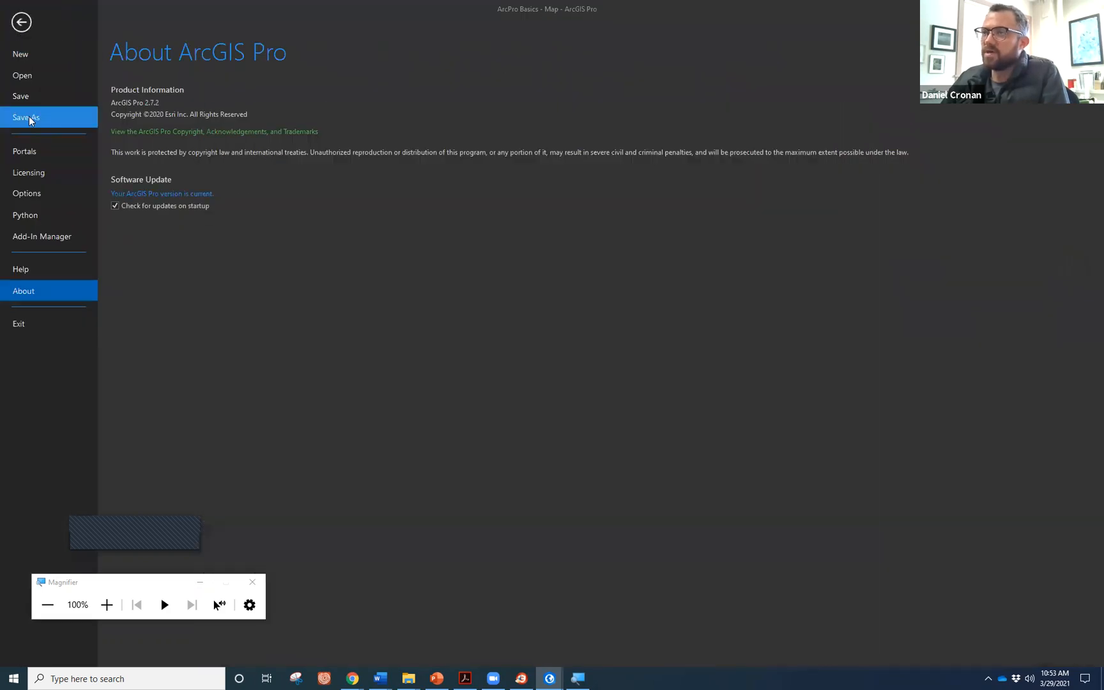
Save the project from the Project tab.
{"action": "left_click", "coordinate": [27, 98]}
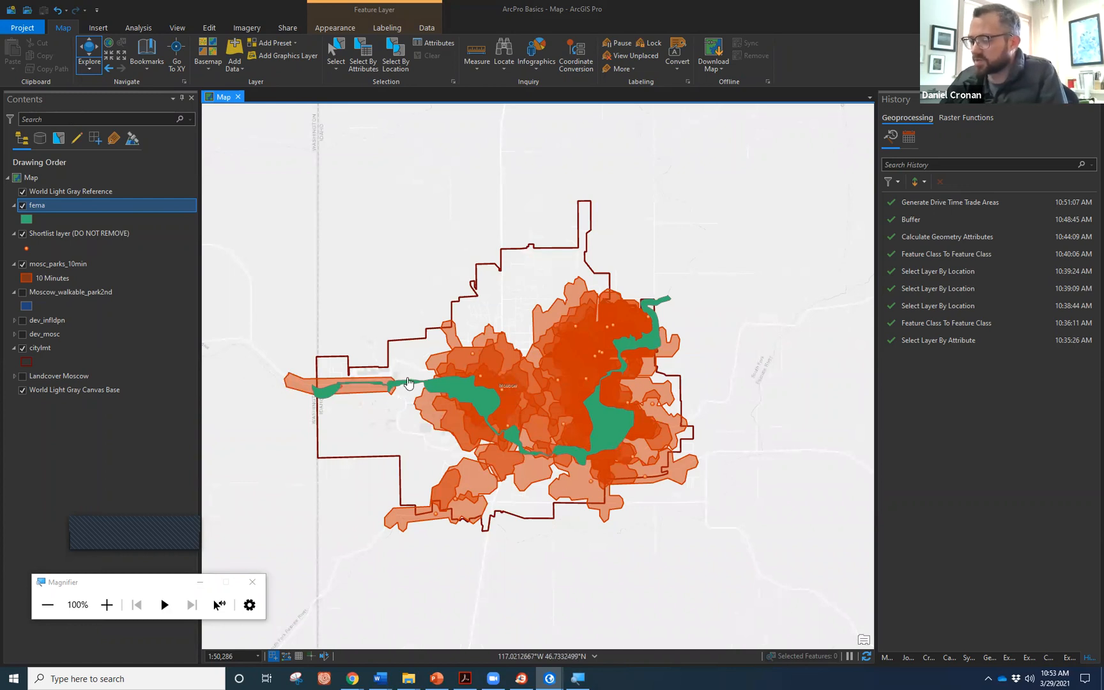
Show the Generate Drive Time Trade Areas settings in a widened Geoprocessing pane.
{"action": "left_click", "coordinate": [990, 660]}
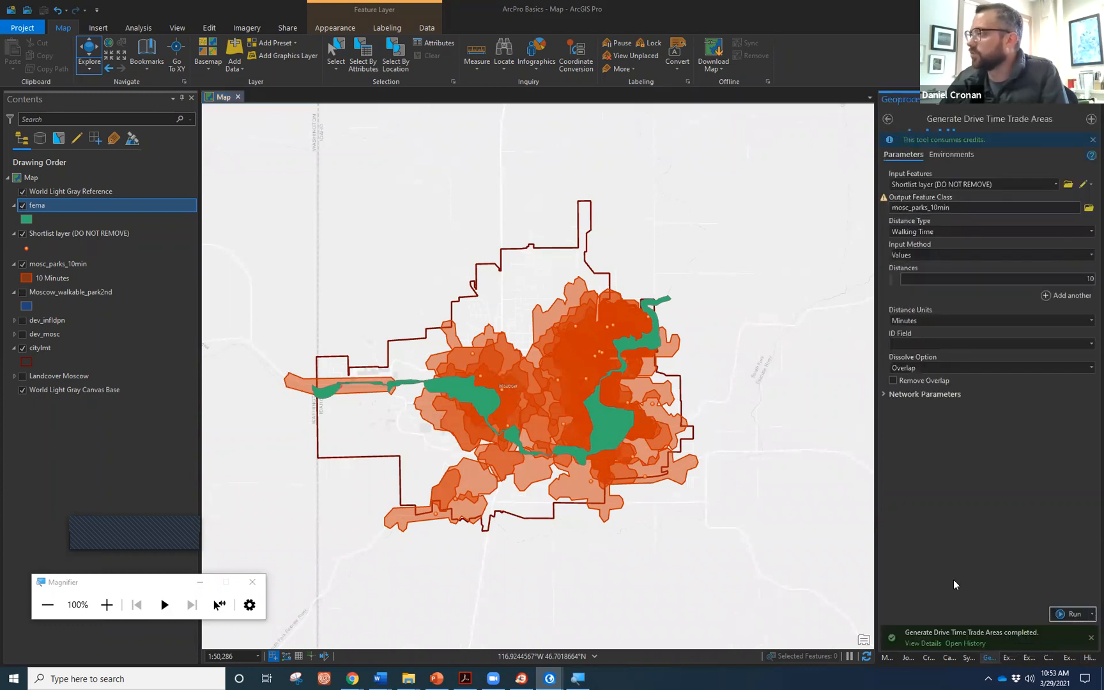
{"action": "left_click_drag", "start_coordinate": [879, 535], "coordinate": [759, 515]}
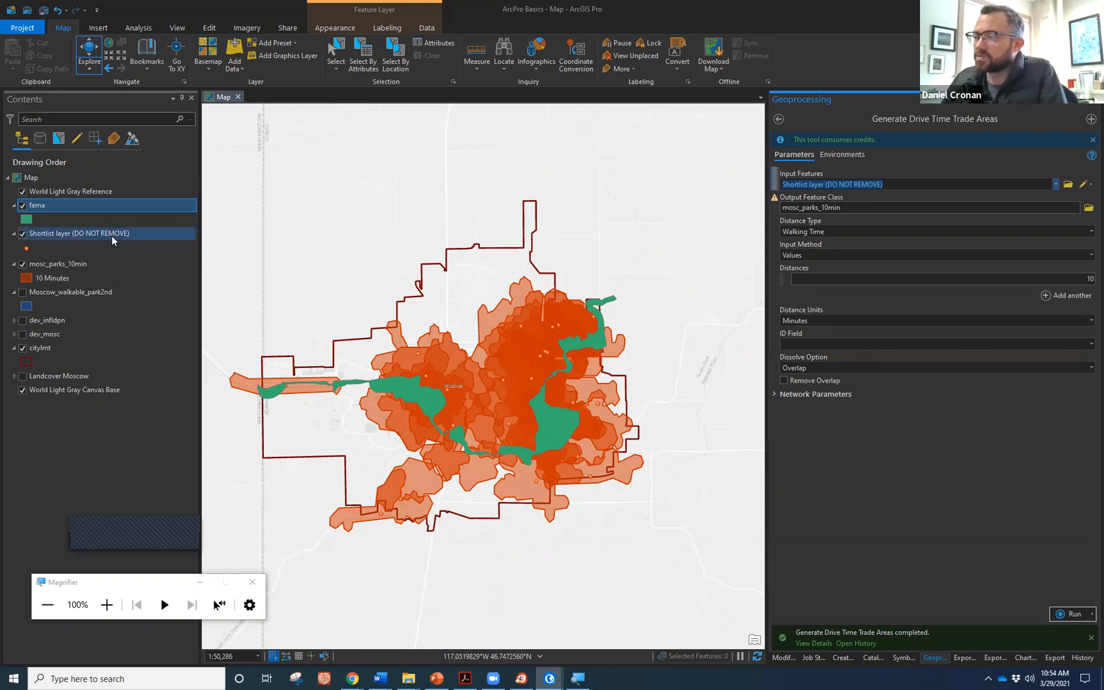
Hide the fema, Shortlist and mosc_parks_10min layers and recentre the city outline.
{"action": "left_click", "coordinate": [22, 207]}
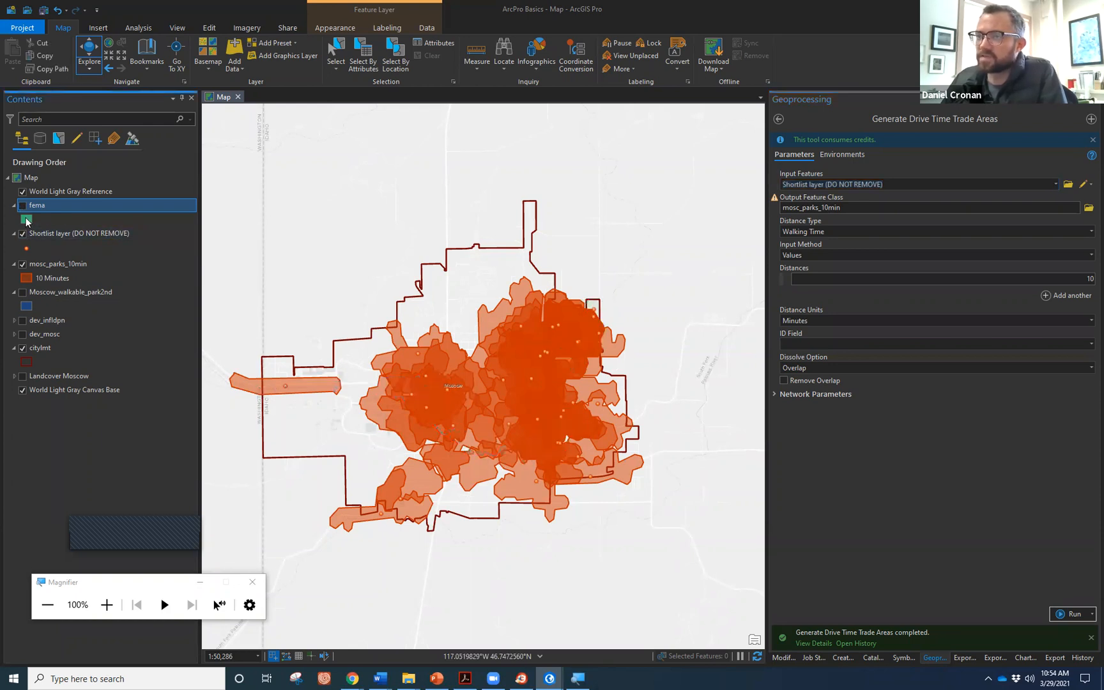
{"action": "left_click", "coordinate": [23, 233]}
{"action": "left_click", "coordinate": [22, 263]}
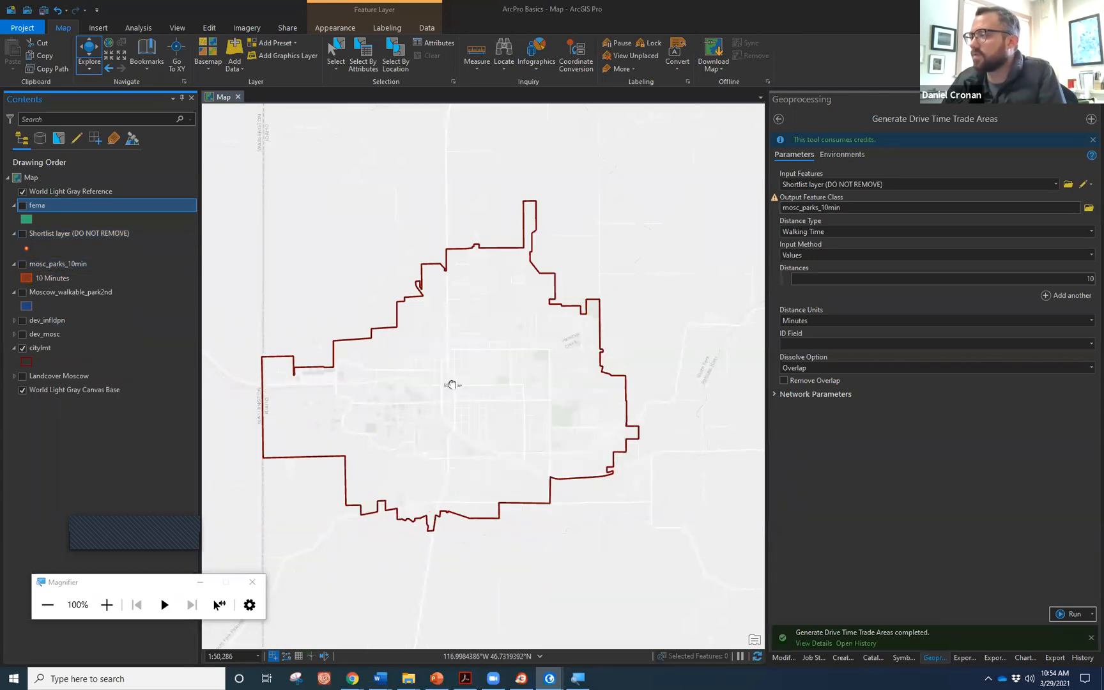
{"action": "left_click_drag", "start_coordinate": [451, 383], "coordinate": [500, 375]}
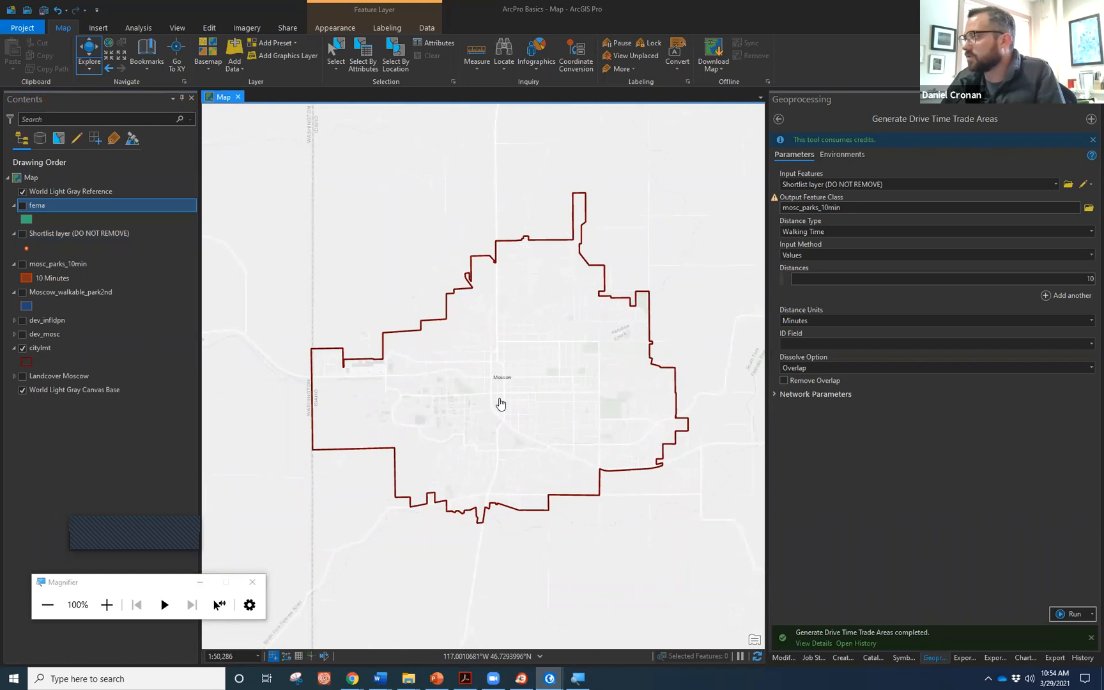
Add the landcvr_g raster from Catalog's data > moscow > raster folder to the map.
{"action": "left_click", "coordinate": [870, 658]}
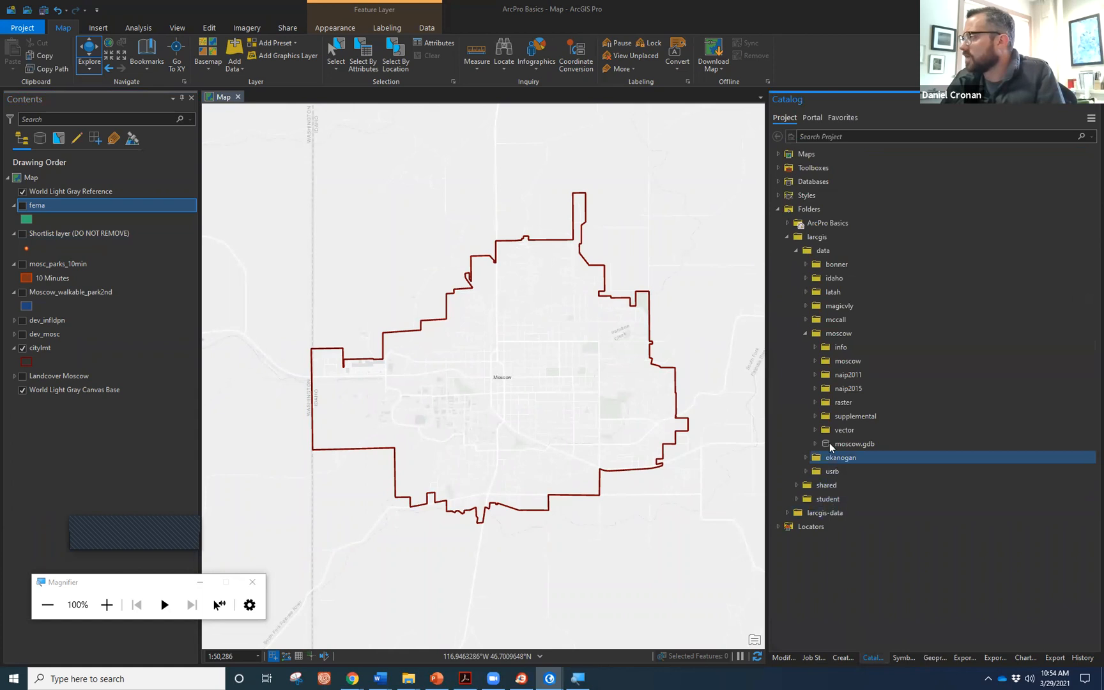
{"action": "left_click", "coordinate": [815, 402]}
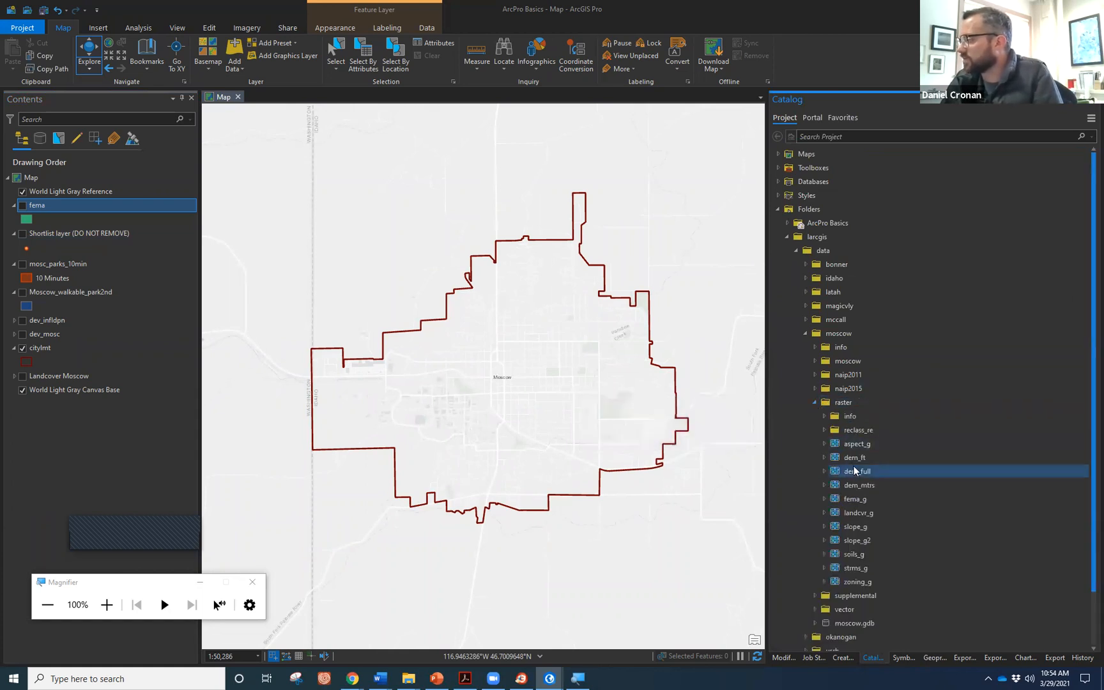
{"action": "mouse_move", "coordinate": [853, 466]}
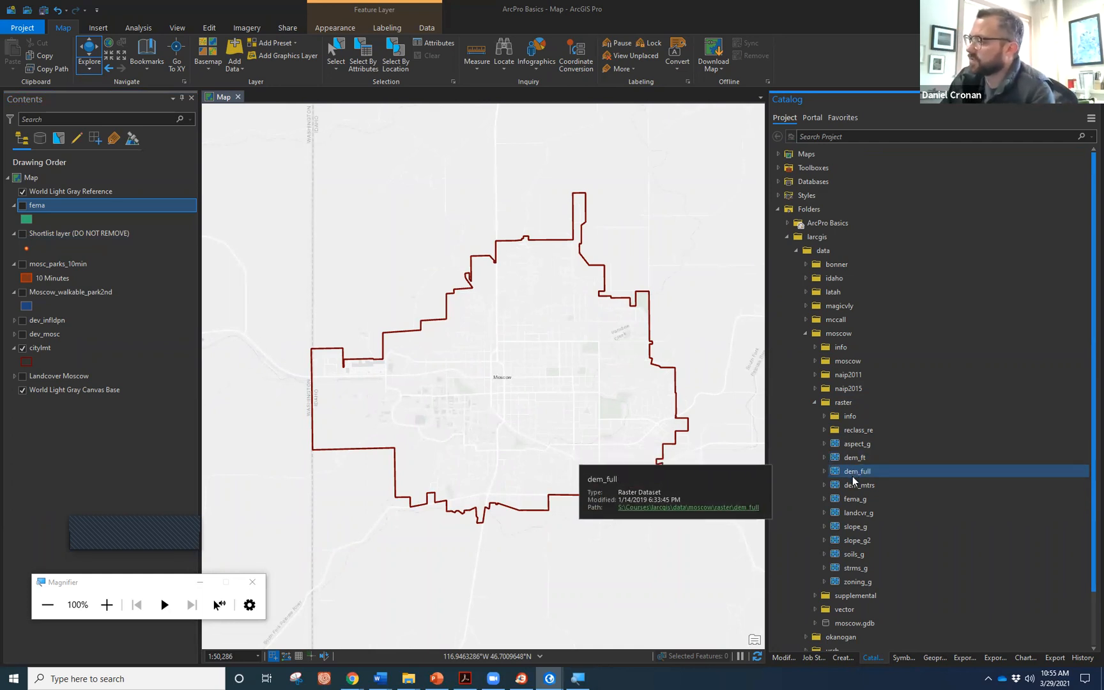
{"action": "mouse_move", "coordinate": [858, 513]}
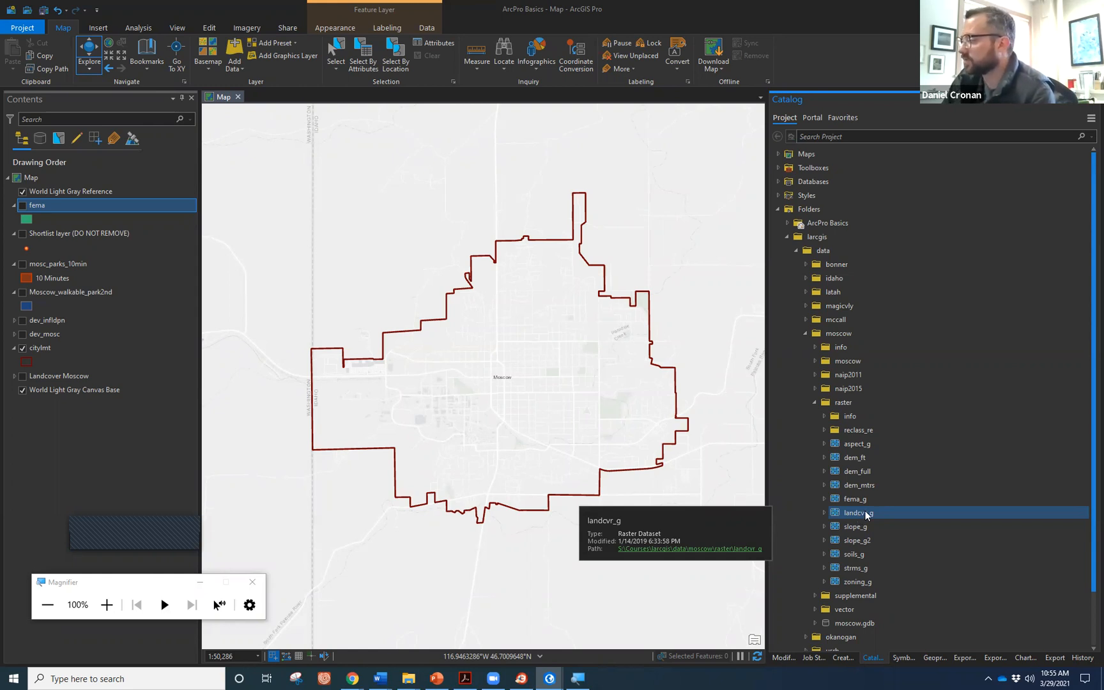
{"action": "left_click", "coordinate": [677, 441]}
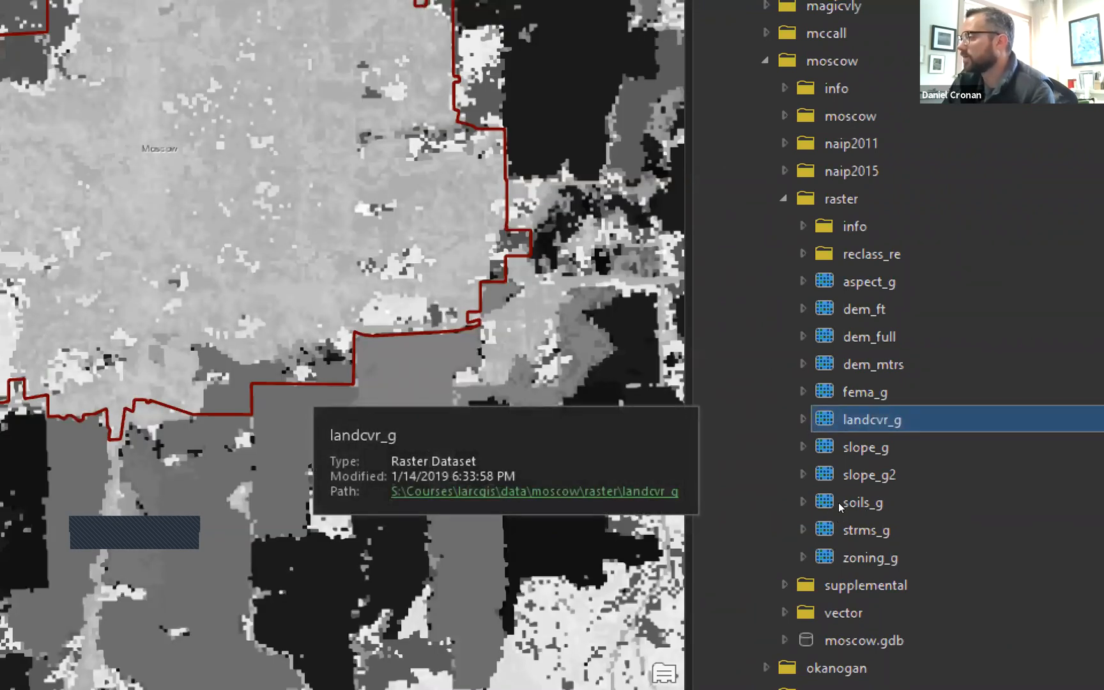
{"action": "key", "text": "Up"}
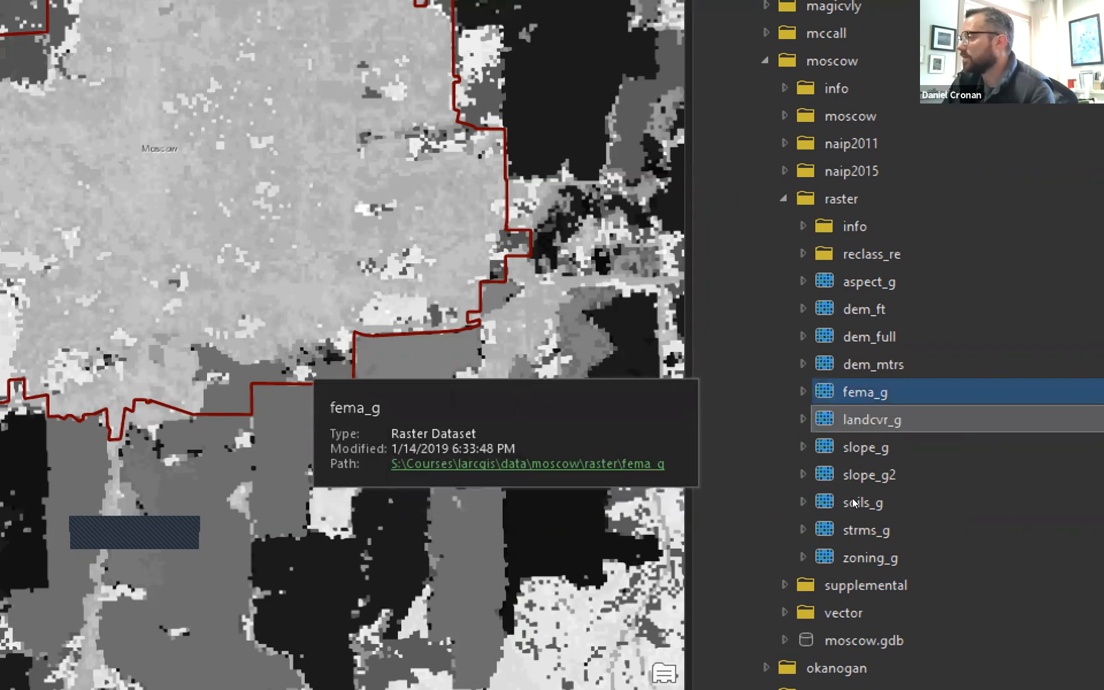
{"action": "key", "text": "shift+F10"}
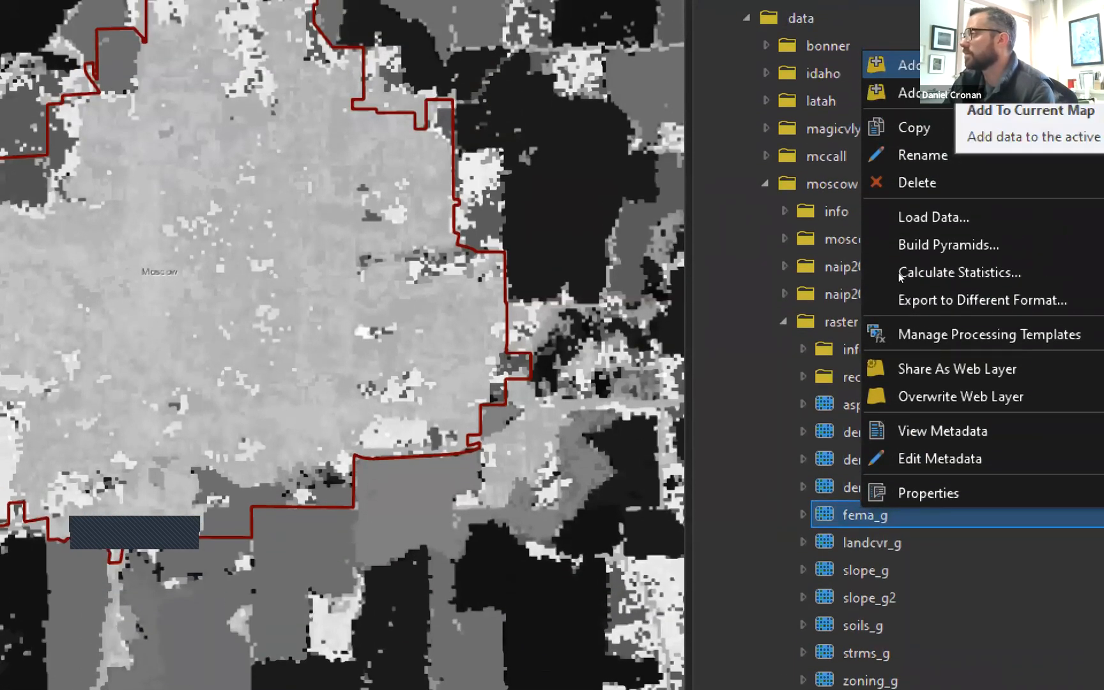
{"action": "left_click", "coordinate": [899, 273]}
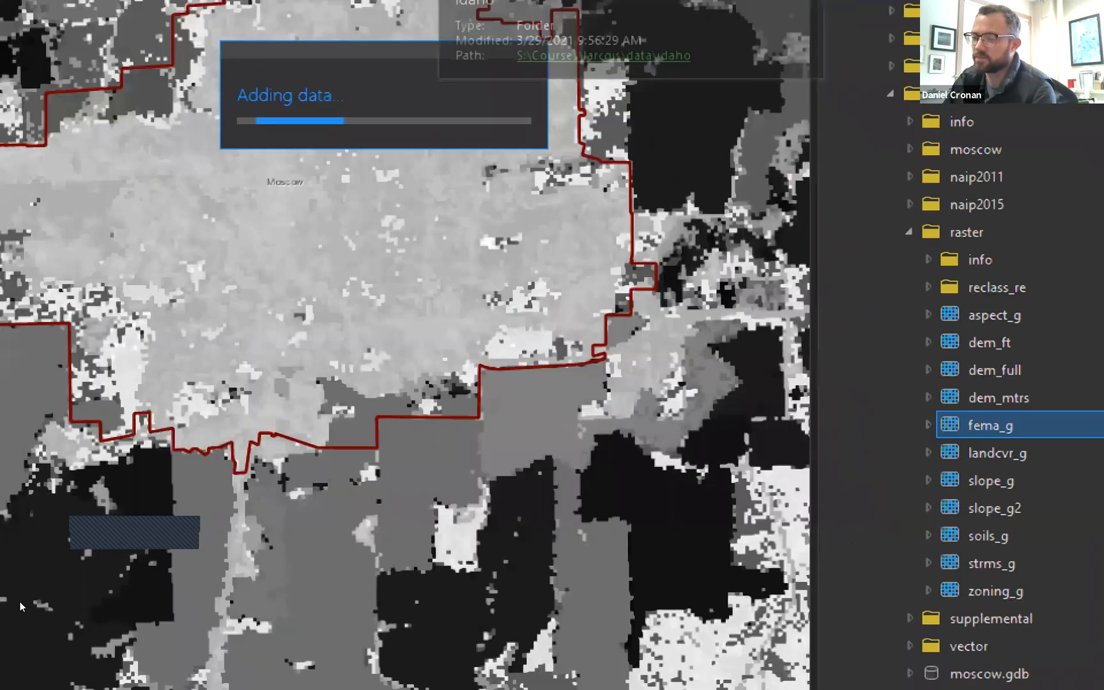
{"action": "key", "text": "super+minus"}
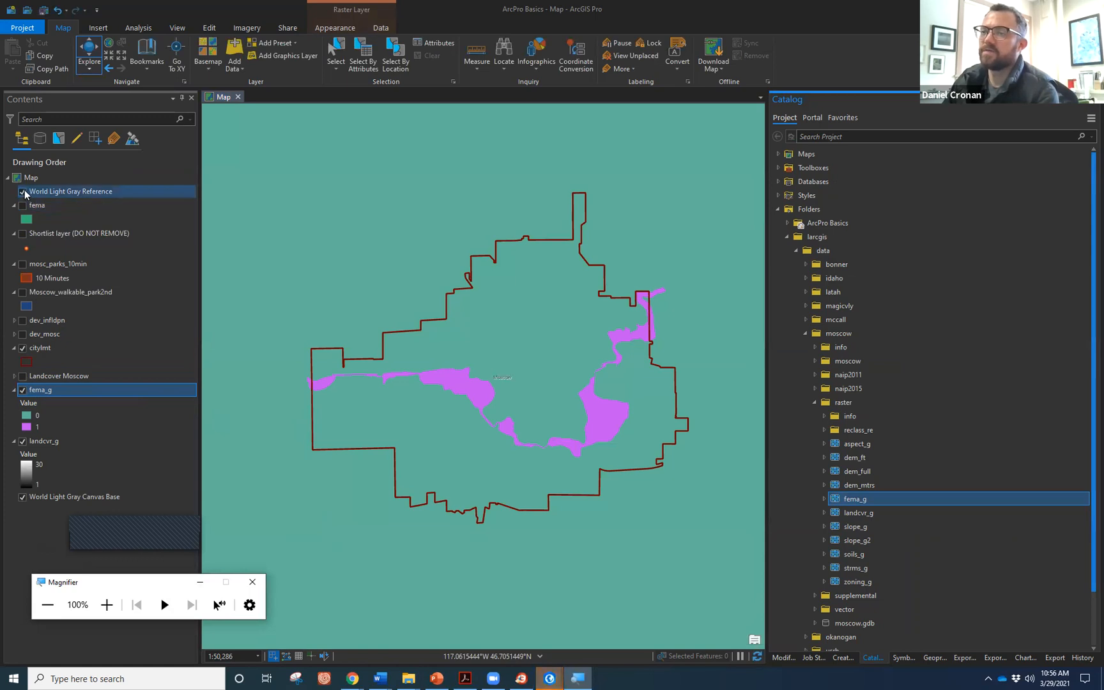
{"action": "scroll", "coordinate": [340, 403], "scroll_direction": "down", "scroll_amount": 1}
{"action": "scroll", "coordinate": [377, 416], "scroll_direction": "down", "scroll_amount": 3}
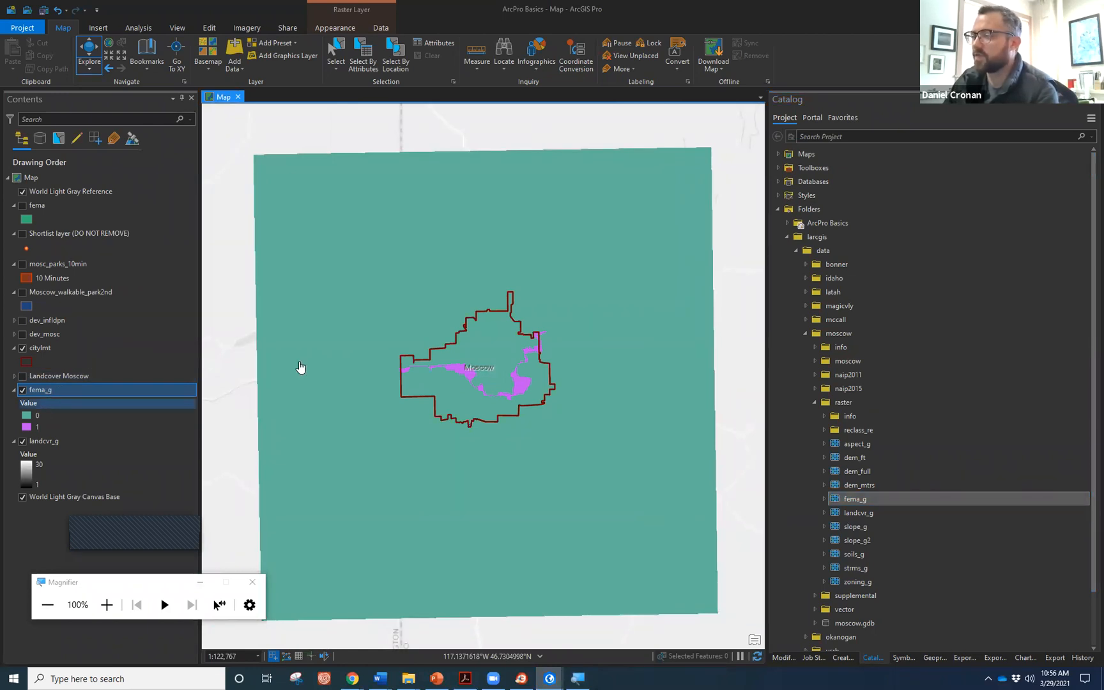
{"action": "scroll", "coordinate": [490, 352], "scroll_direction": "up", "scroll_amount": 3}
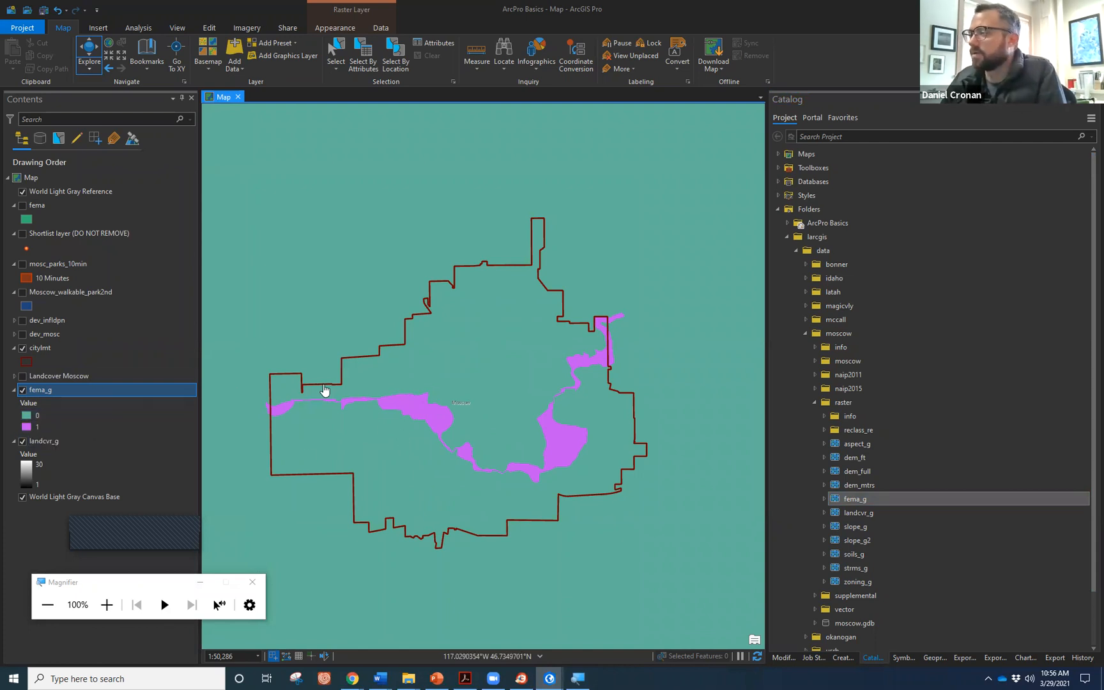
{"action": "left_click_drag", "start_coordinate": [324, 389], "coordinate": [348, 384]}
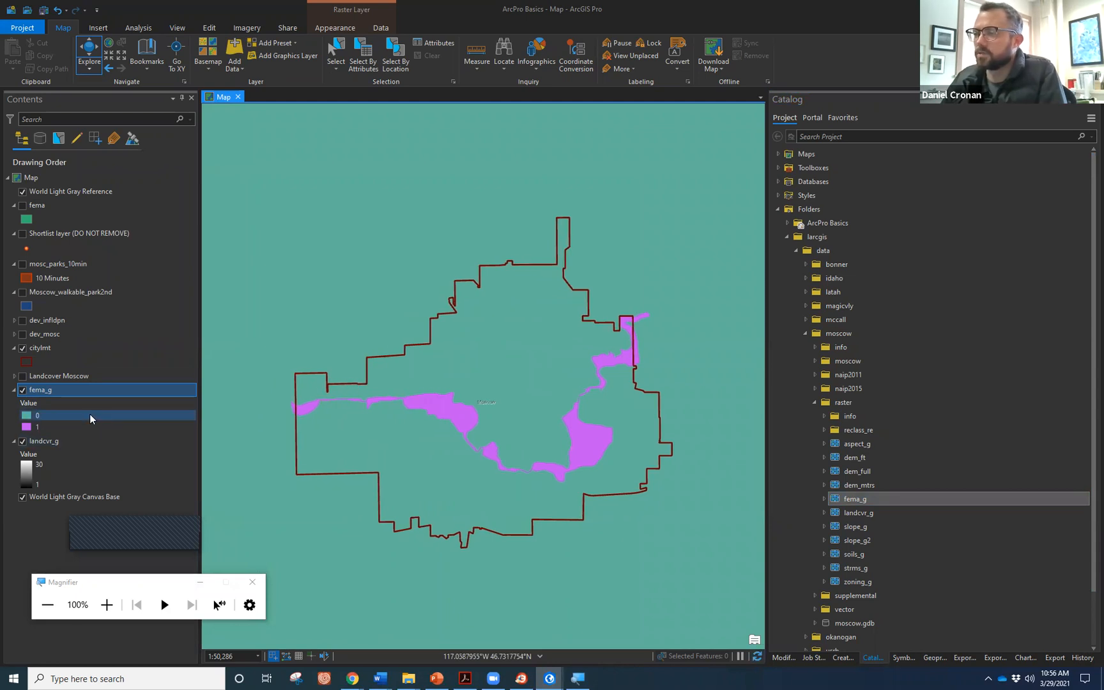
{"action": "left_click", "coordinate": [160, 400]}
{"action": "left_click", "coordinate": [70, 394]}
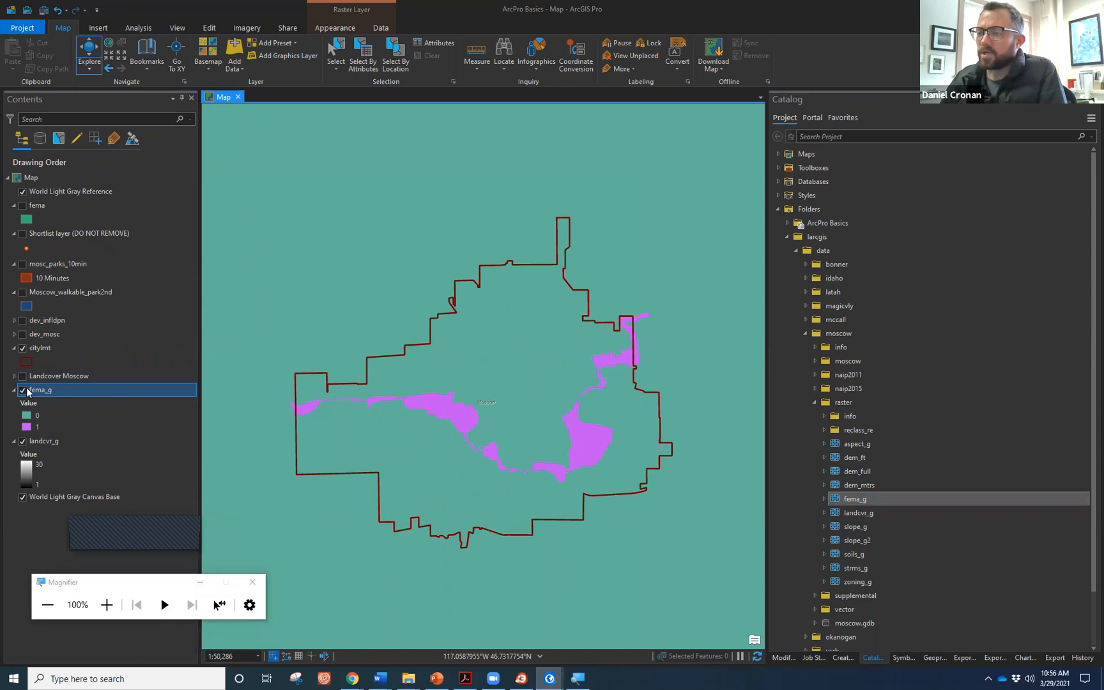
Move landcvr_g above fema_g and zoom out to frame the whole land-cover raster.
{"action": "left_click_drag", "start_coordinate": [40, 443], "coordinate": [37, 399]}
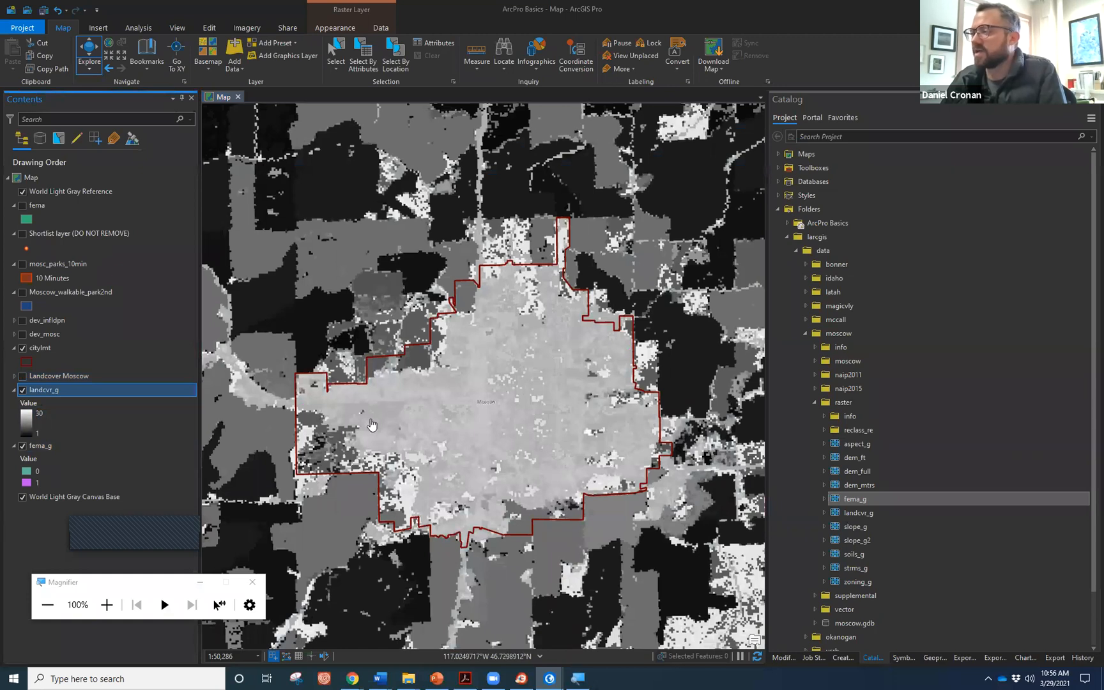
{"action": "scroll", "coordinate": [383, 418], "scroll_direction": "down", "scroll_amount": 3}
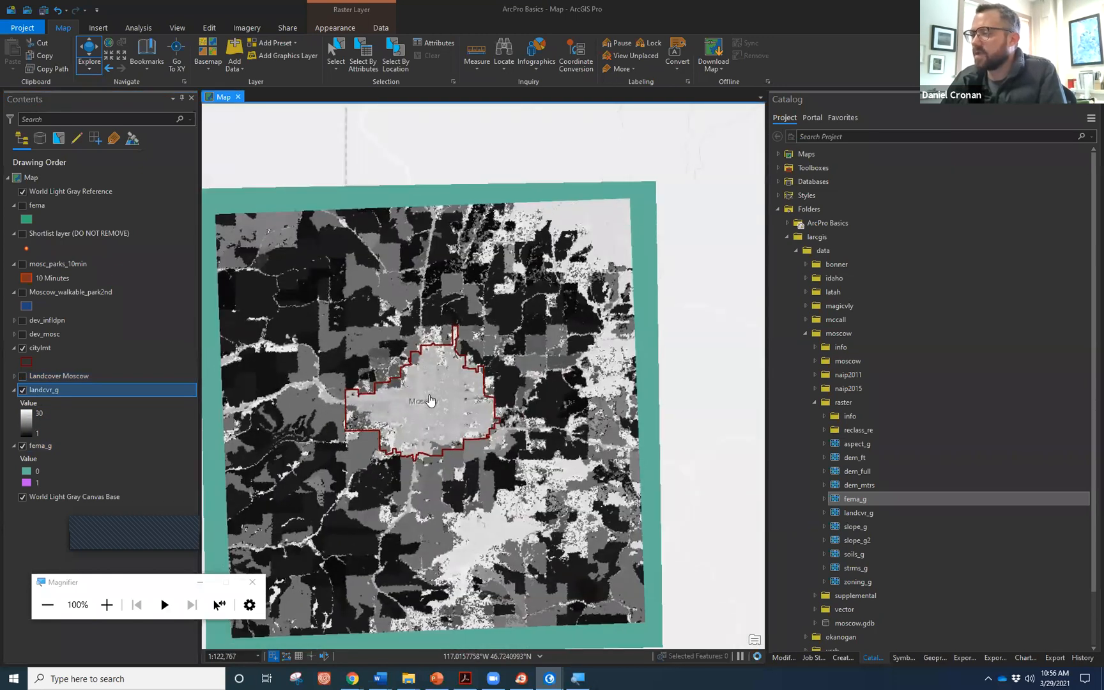
{"action": "left_click_drag", "start_coordinate": [430, 401], "coordinate": [474, 370]}
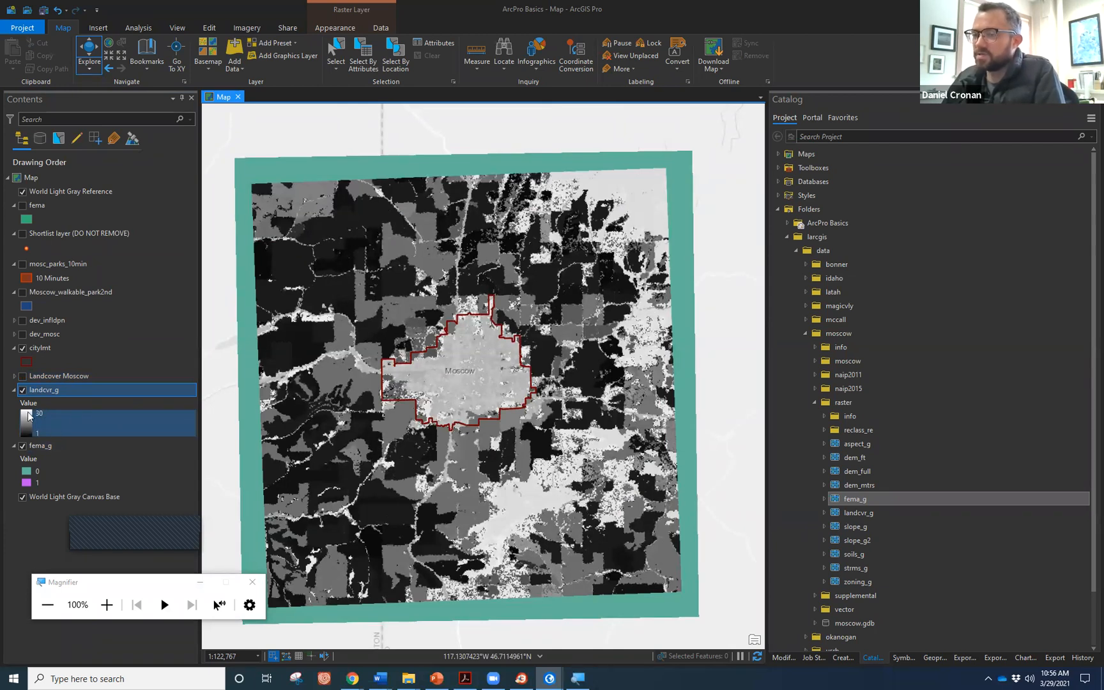
{"action": "right_click", "coordinate": [39, 391]}
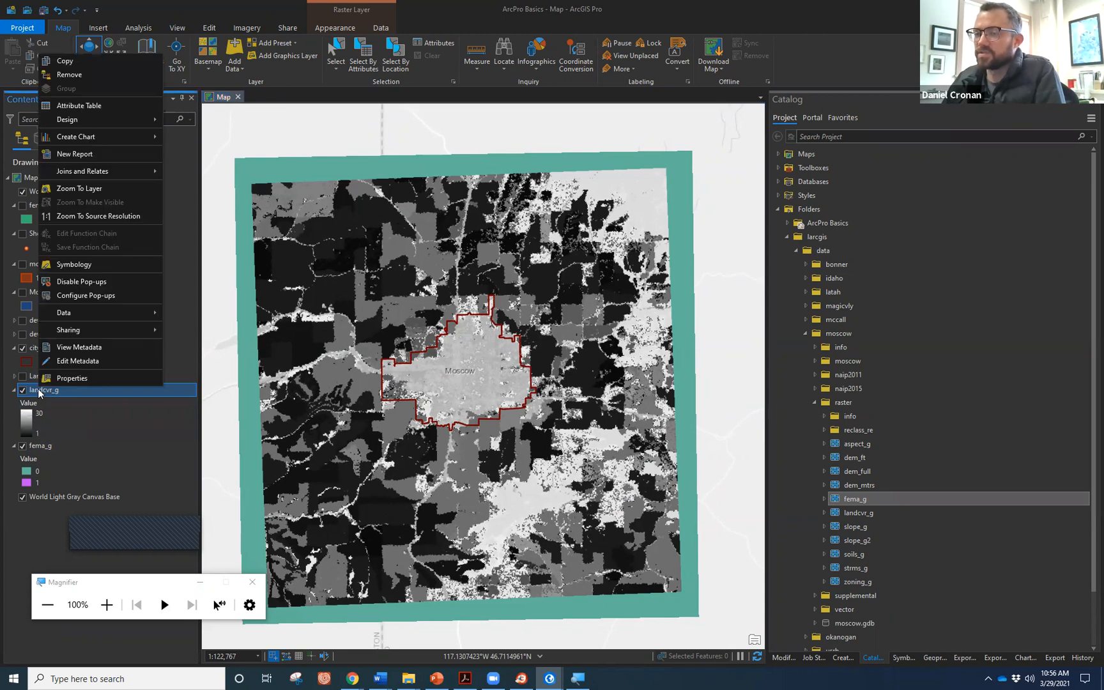
Symbolize landcvr_g with Unique Values on DESCRIP using the Basic Random colour scheme.
{"action": "left_click", "coordinate": [107, 264]}
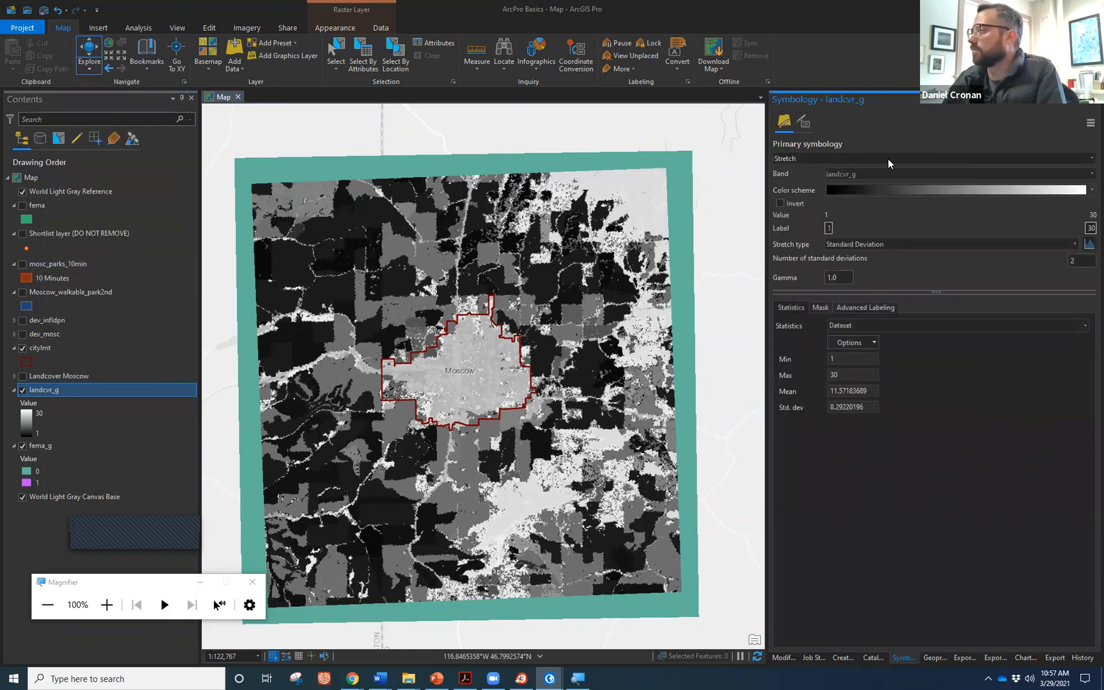
{"action": "left_click", "coordinate": [1090, 159]}
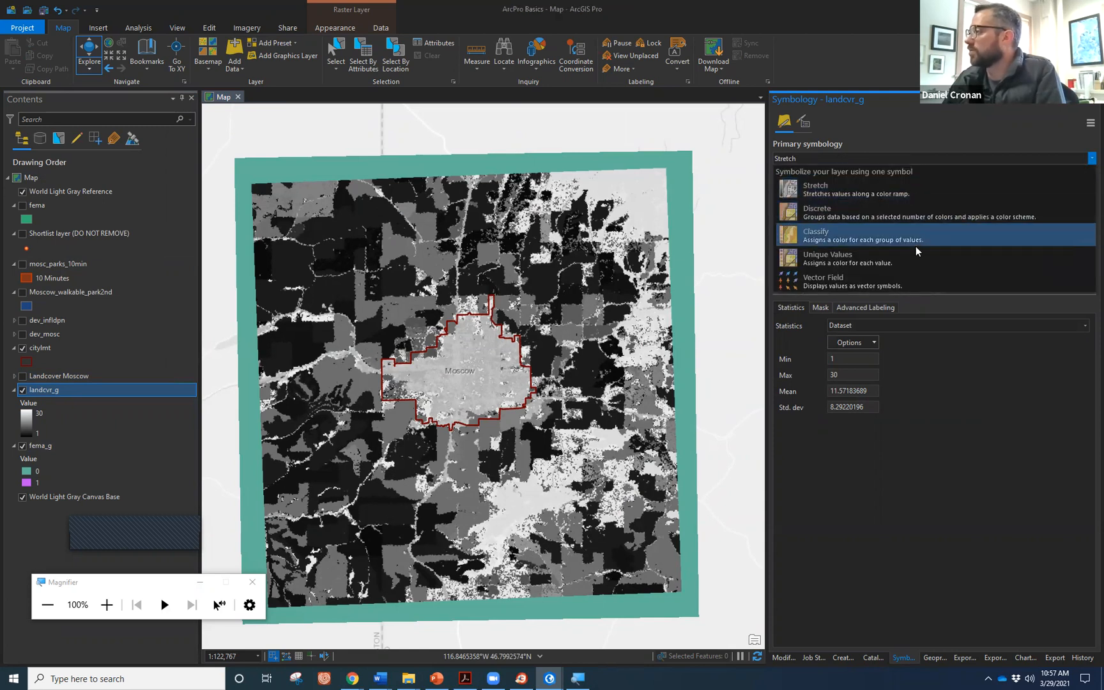
{"action": "left_click", "coordinate": [834, 260]}
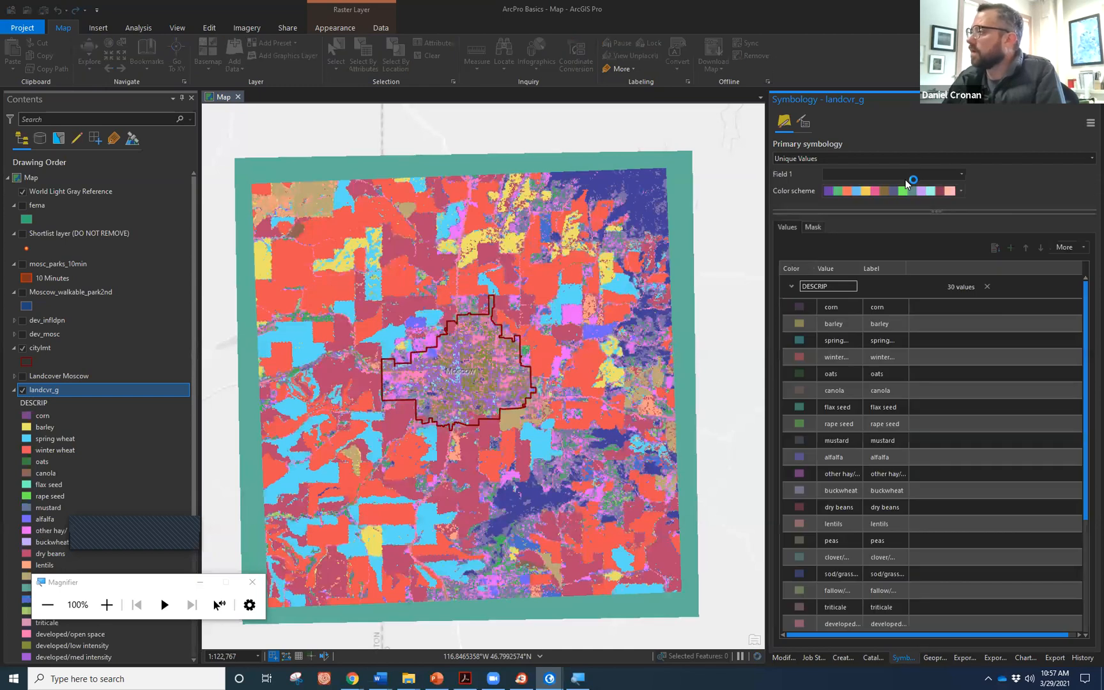
{"action": "left_click", "coordinate": [875, 341]}
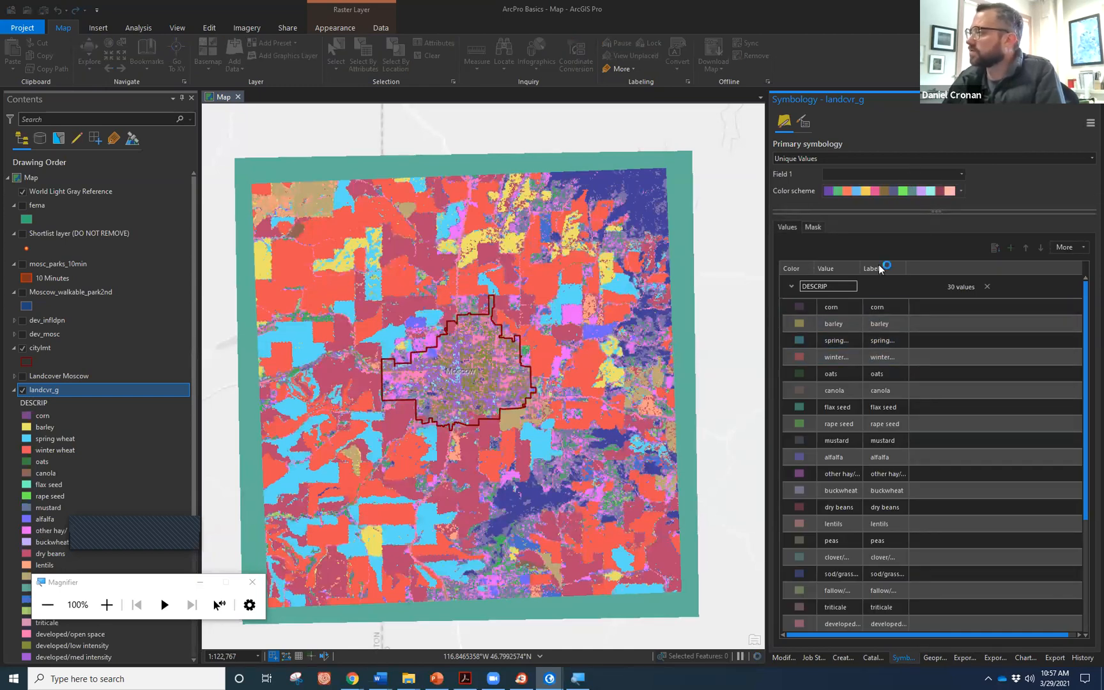
{"action": "left_click", "coordinate": [961, 190]}
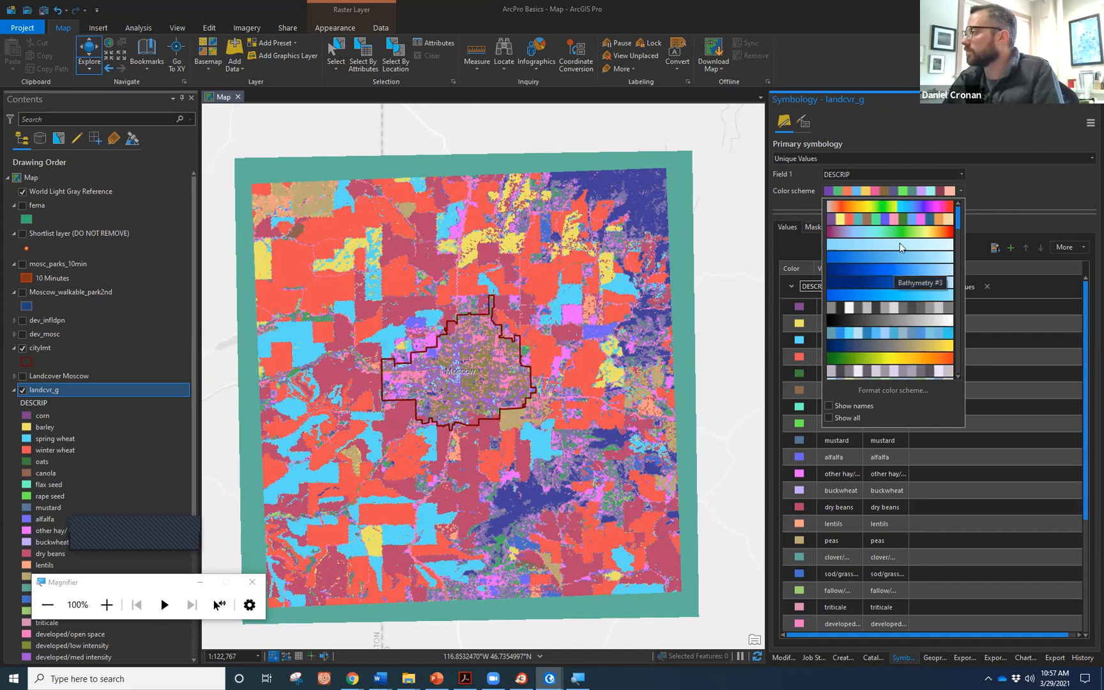
{"action": "left_click", "coordinate": [905, 219]}
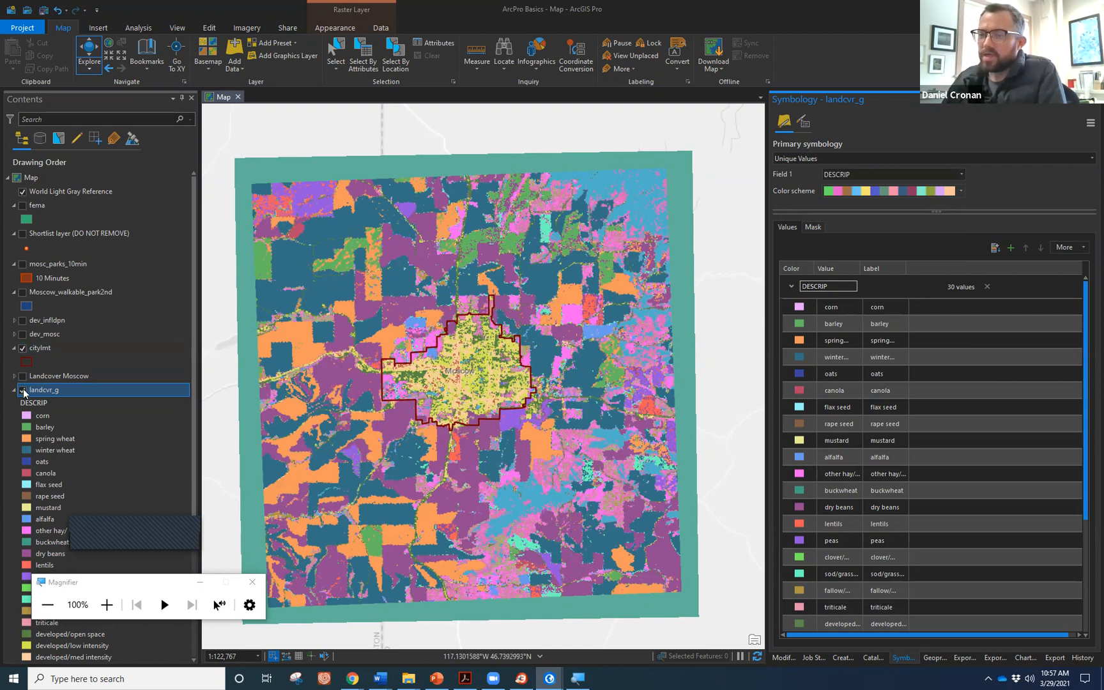
{"action": "scroll", "coordinate": [28, 390], "scroll_direction": "down", "scroll_amount": 1}
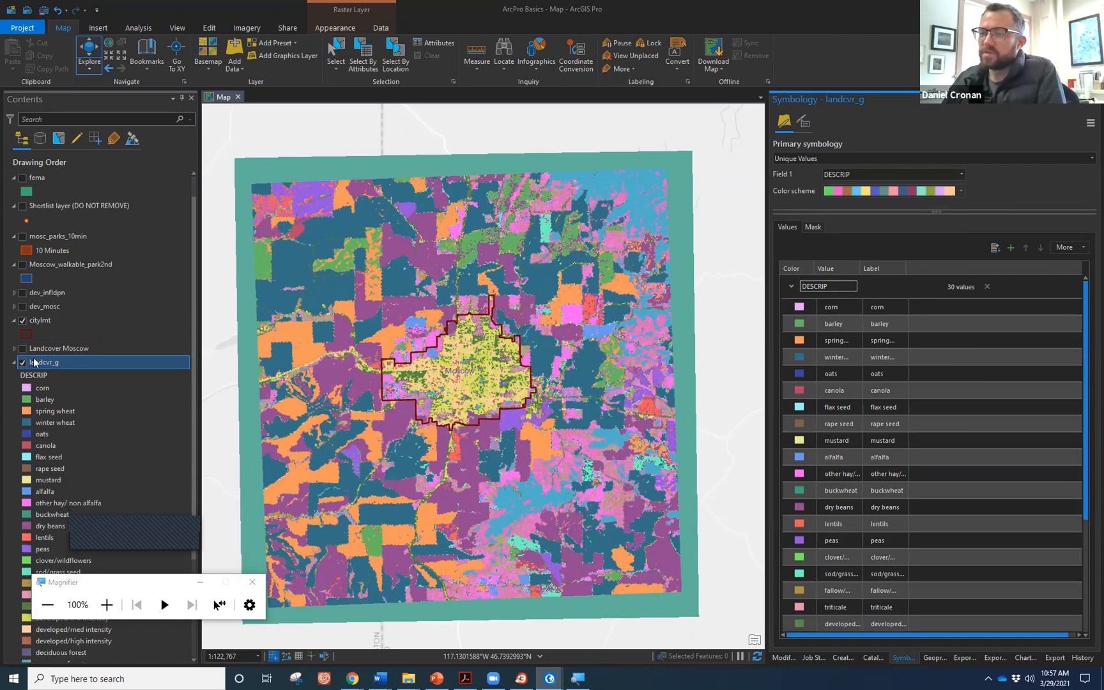
{"action": "scroll", "coordinate": [69, 371], "scroll_direction": "down", "scroll_amount": 1}
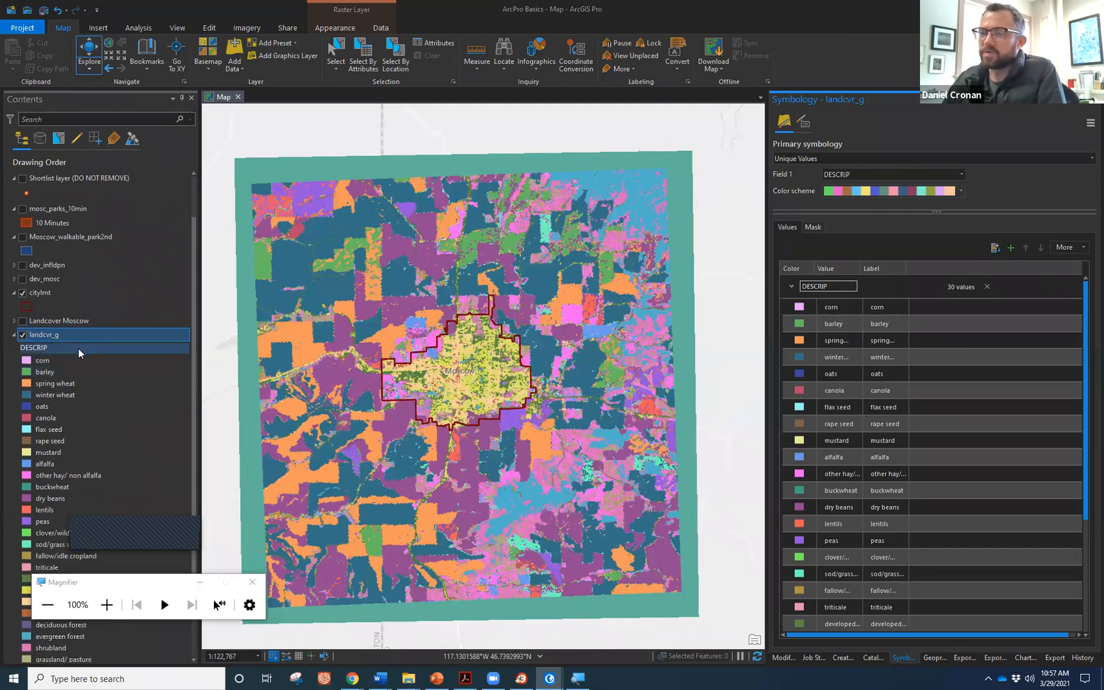
{"action": "scroll", "coordinate": [78, 348], "scroll_direction": "up", "scroll_amount": 1}
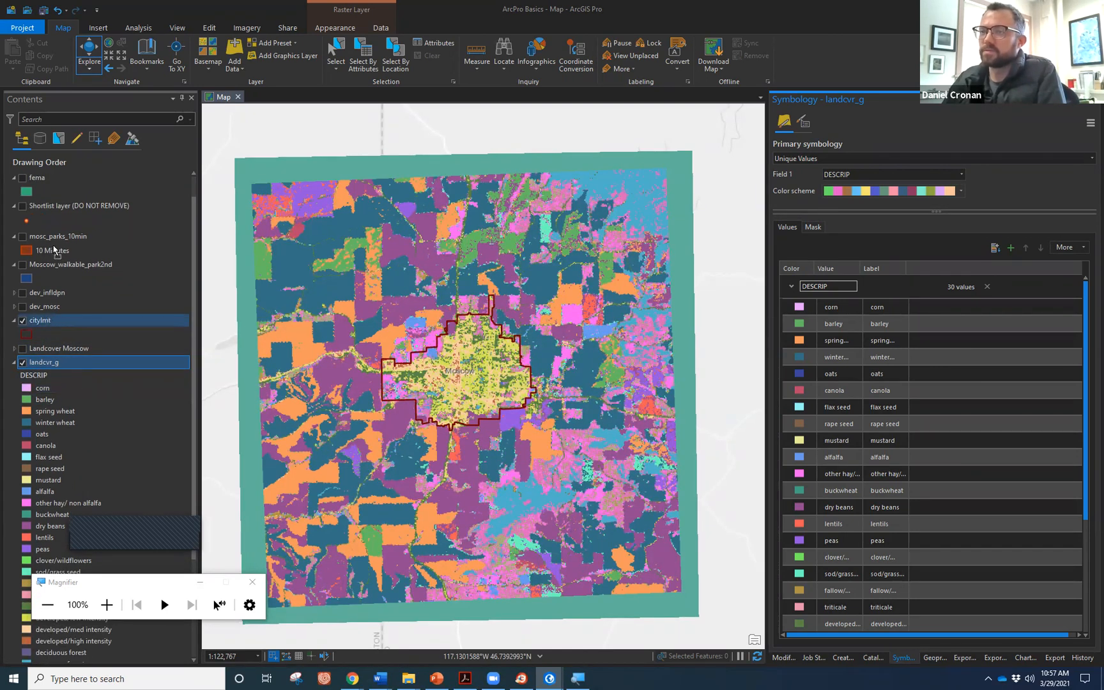
{"action": "scroll", "coordinate": [56, 224], "scroll_direction": "up", "scroll_amount": 1}
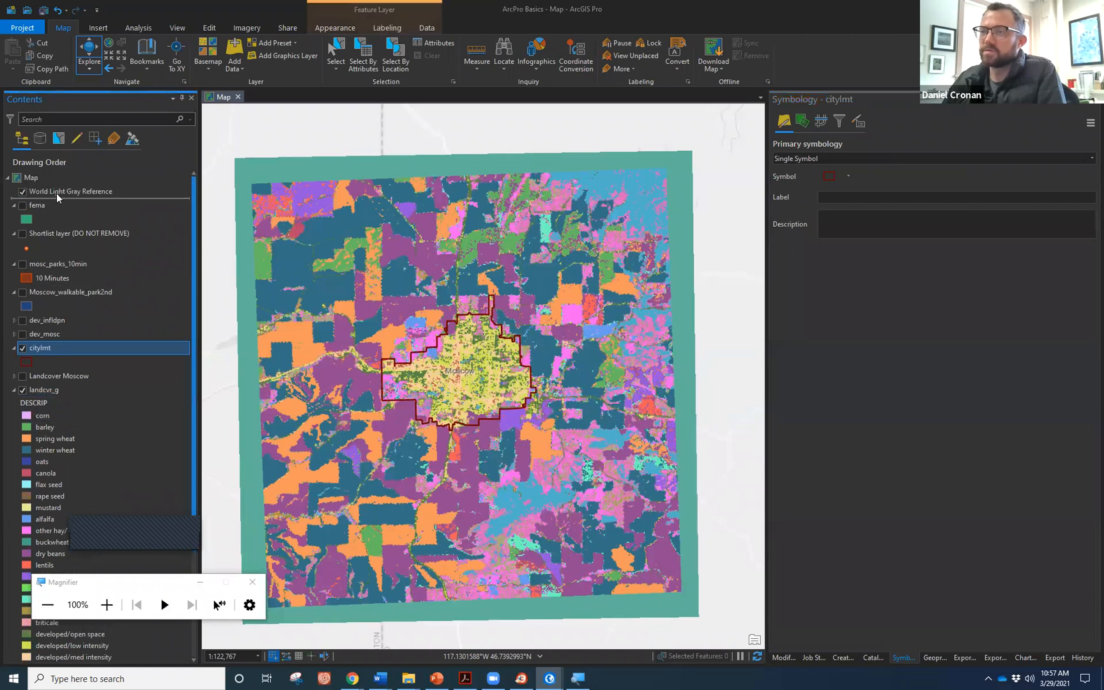
{"action": "left_click_drag", "start_coordinate": [56, 193], "coordinate": [56, 195]}
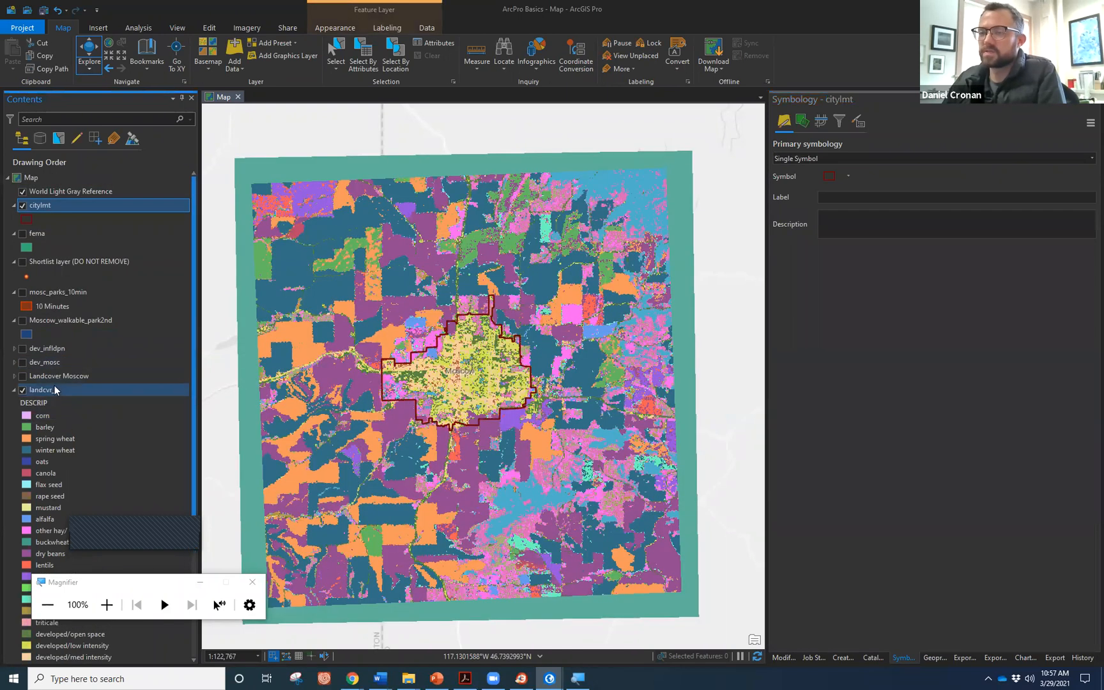
{"action": "left_click_drag", "start_coordinate": [59, 237], "coordinate": [56, 230]}
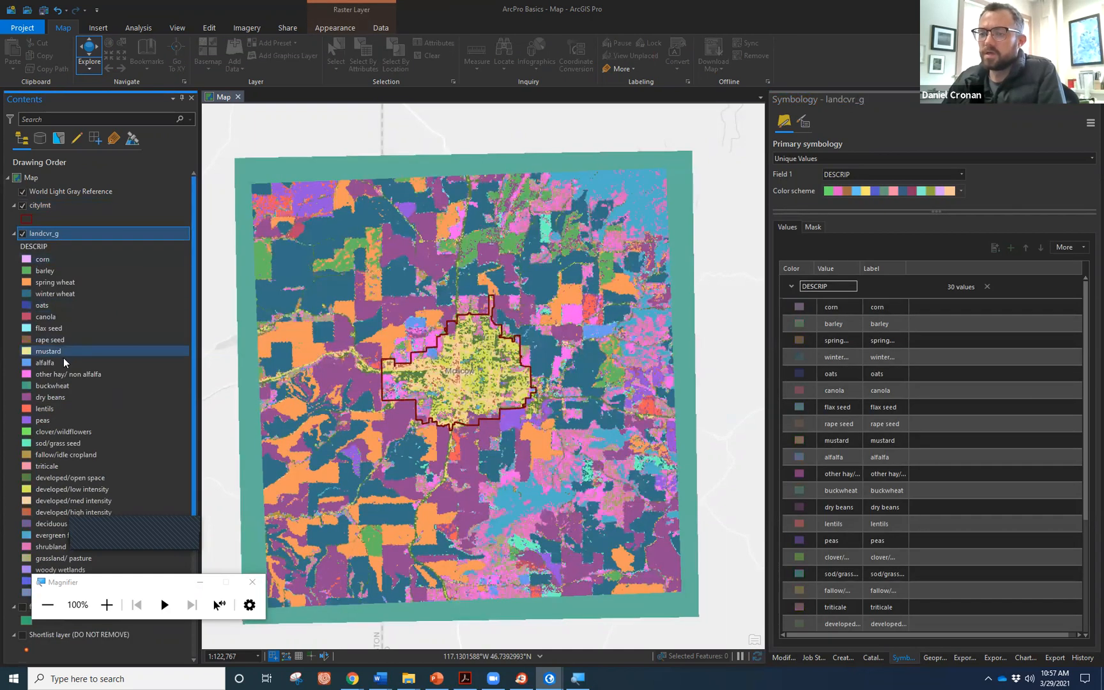
{"action": "scroll", "coordinate": [63, 358], "scroll_direction": "down", "scroll_amount": 5}
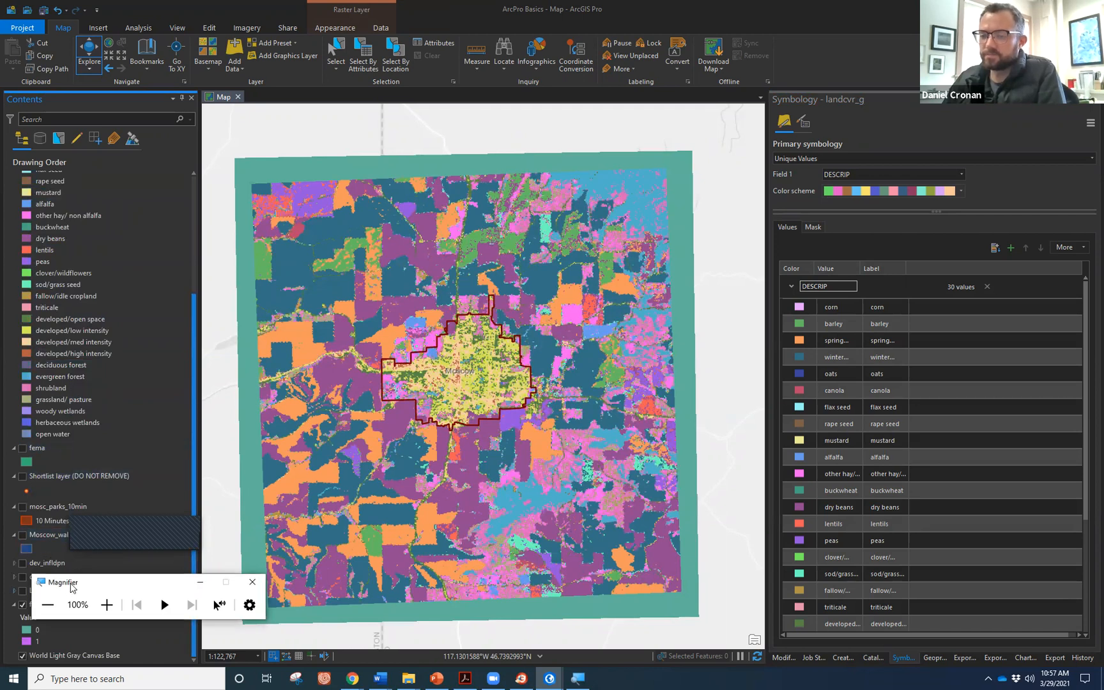
{"action": "left_click_drag", "start_coordinate": [69, 590], "coordinate": [142, 591]}
{"action": "left_click", "coordinate": [40, 604]}
{"action": "left_click_drag", "start_coordinate": [33, 466], "coordinate": [37, 453]}
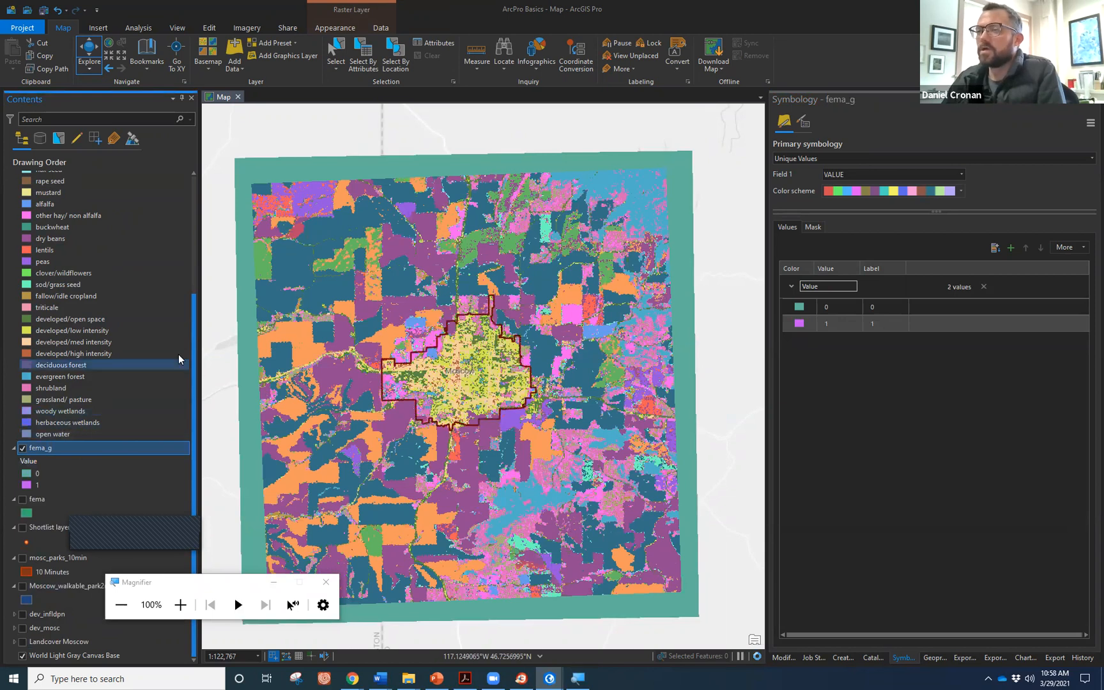
{"action": "scroll", "coordinate": [160, 350], "scroll_direction": "up", "scroll_amount": 5}
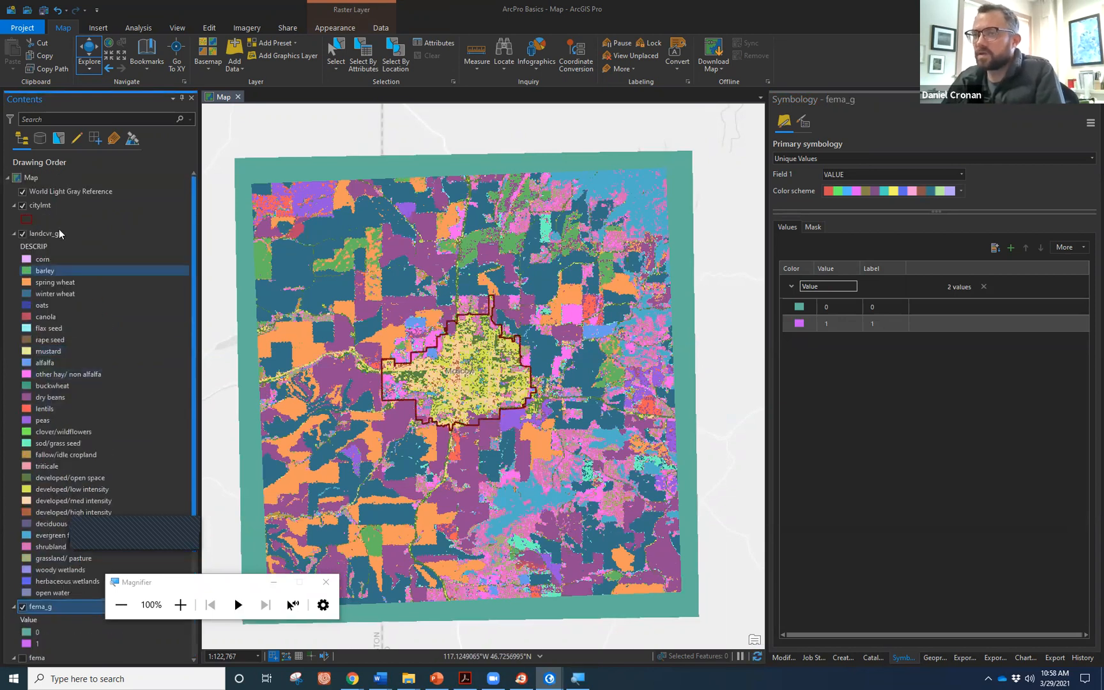
{"action": "left_click", "coordinate": [21, 194]}
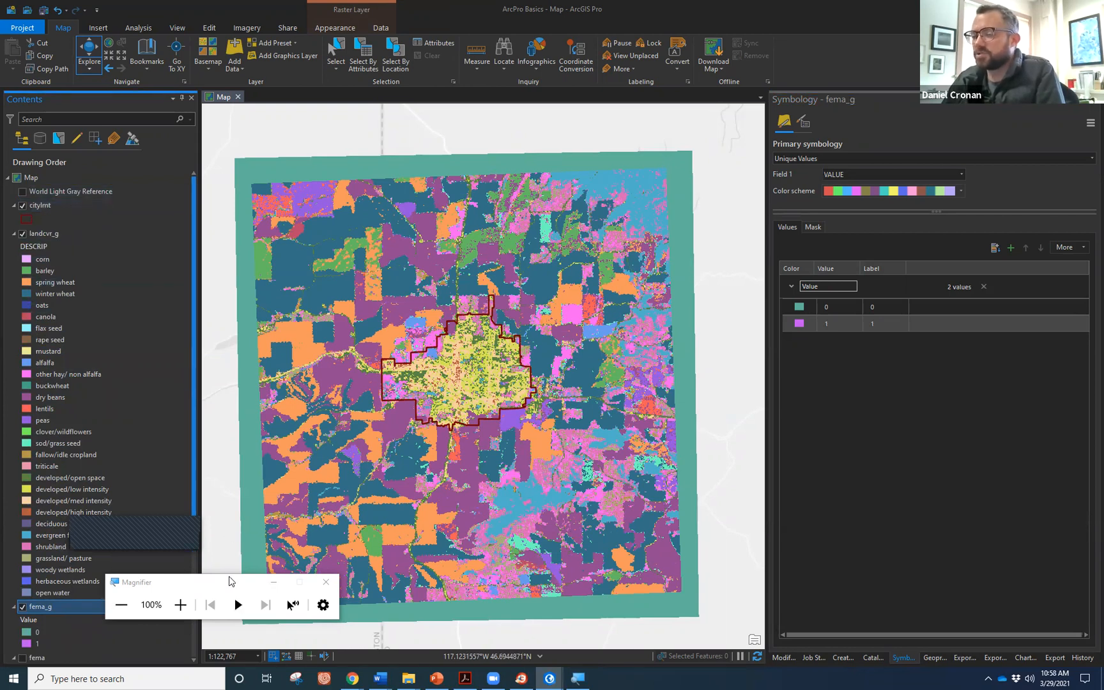
{"action": "left_click_drag", "start_coordinate": [224, 582], "coordinate": [161, 587]}
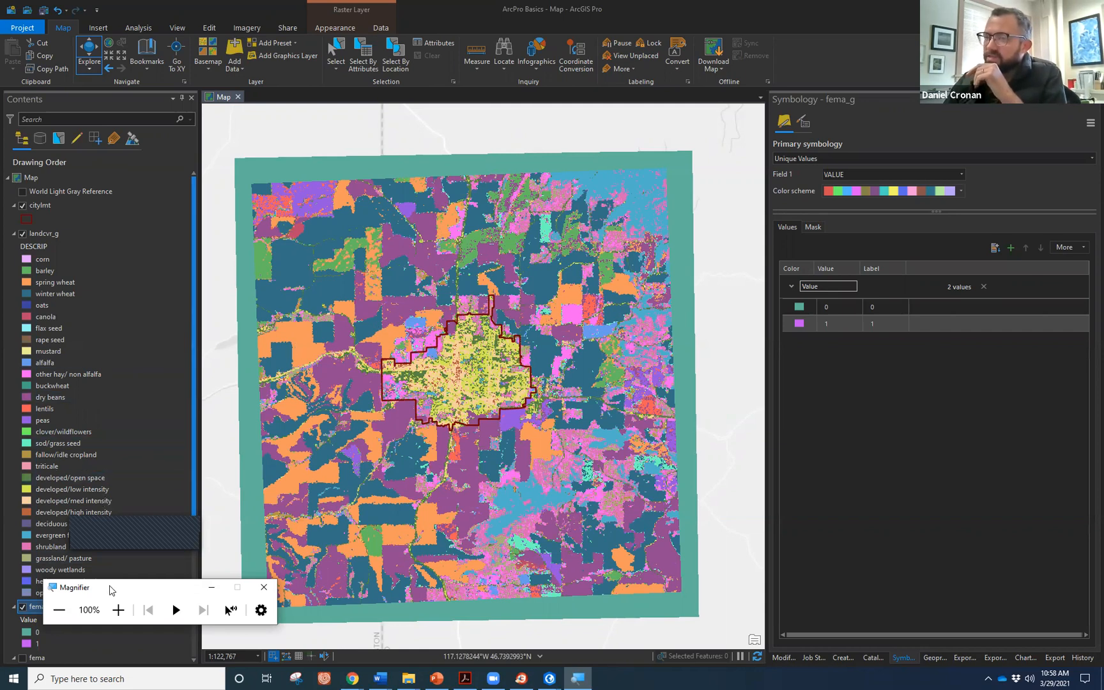
{"action": "left_click_drag", "start_coordinate": [110, 589], "coordinate": [275, 418]}
{"action": "left_click", "coordinate": [22, 233]}
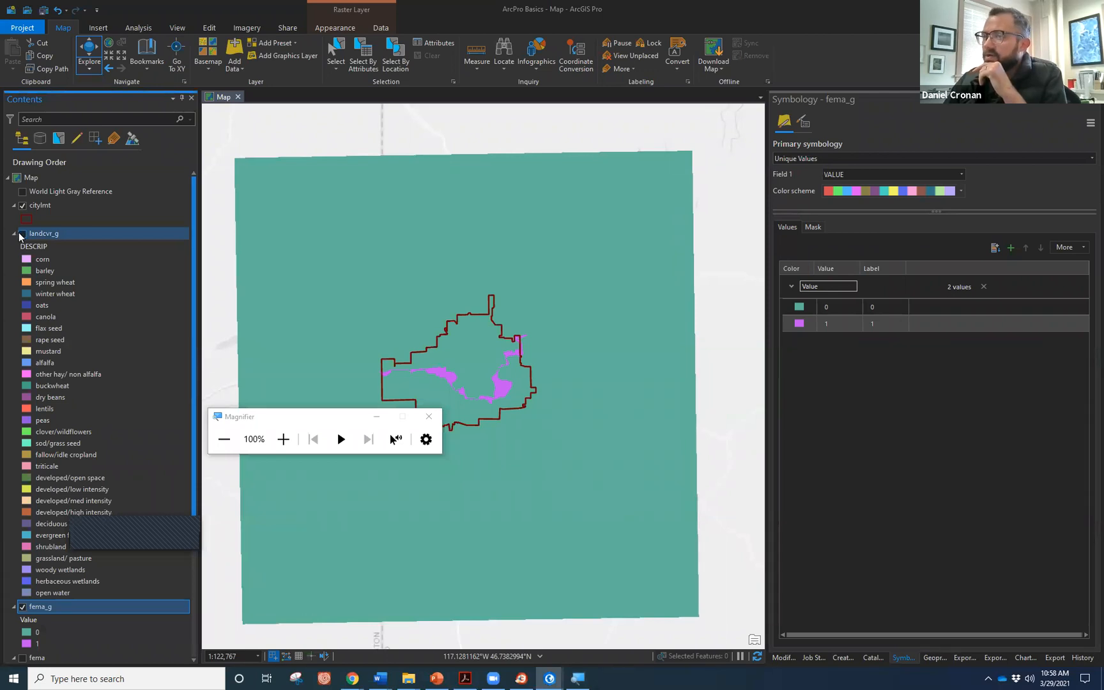
{"action": "left_click", "coordinate": [22, 234]}
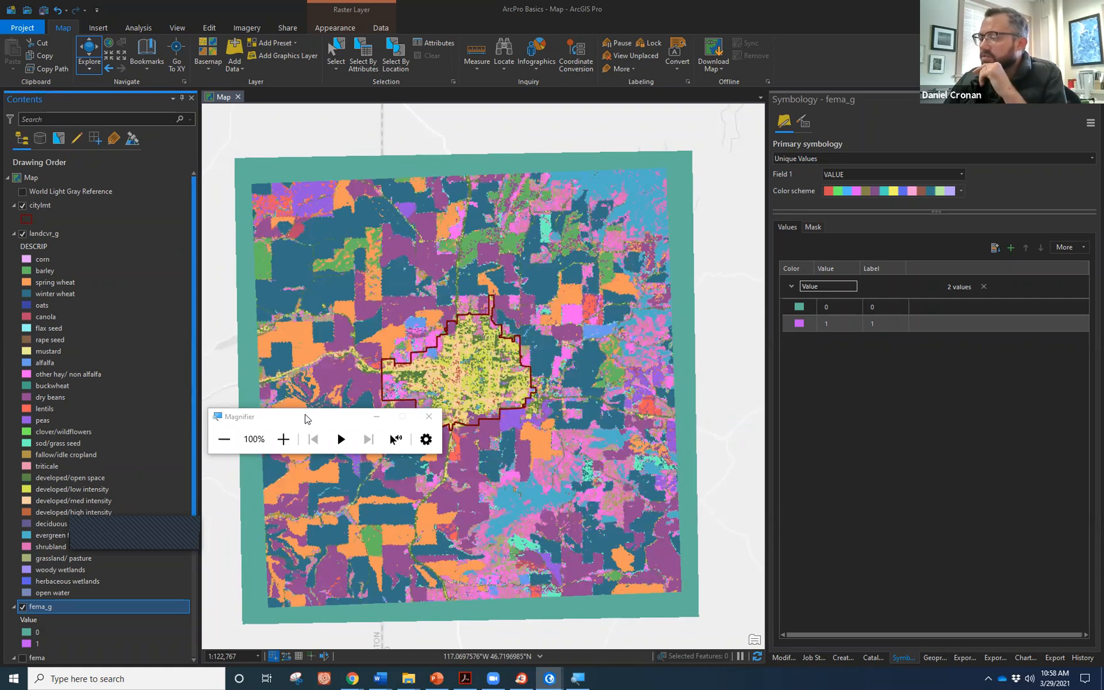
{"action": "left_click_drag", "start_coordinate": [306, 418], "coordinate": [140, 588]}
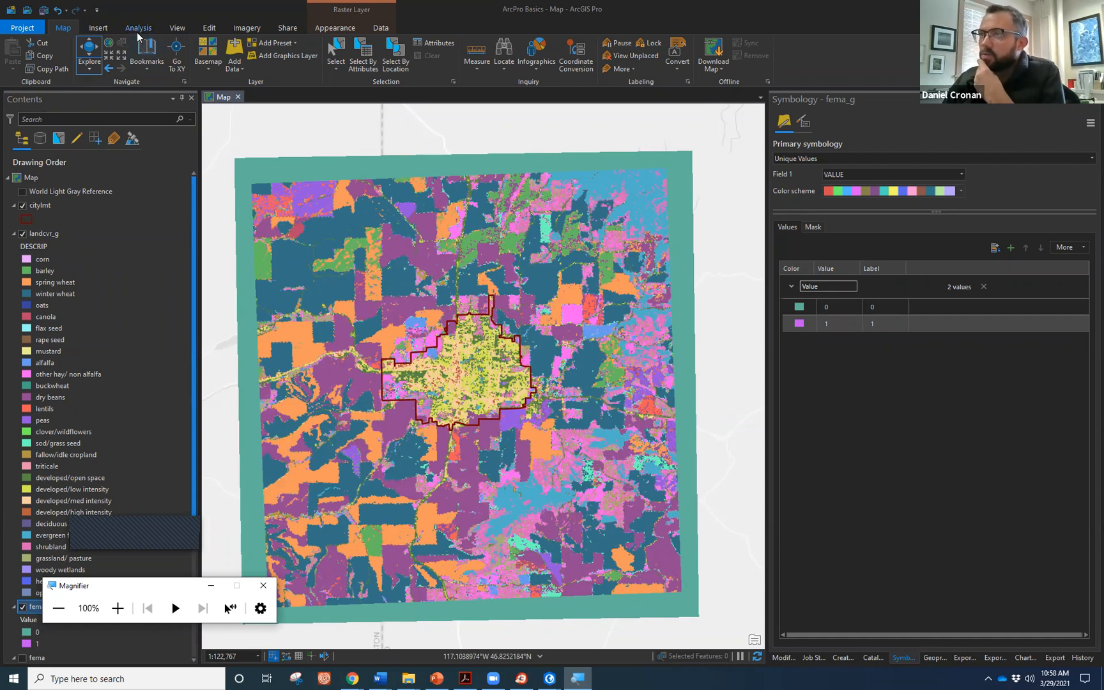
{"action": "left_click", "coordinate": [32, 233]}
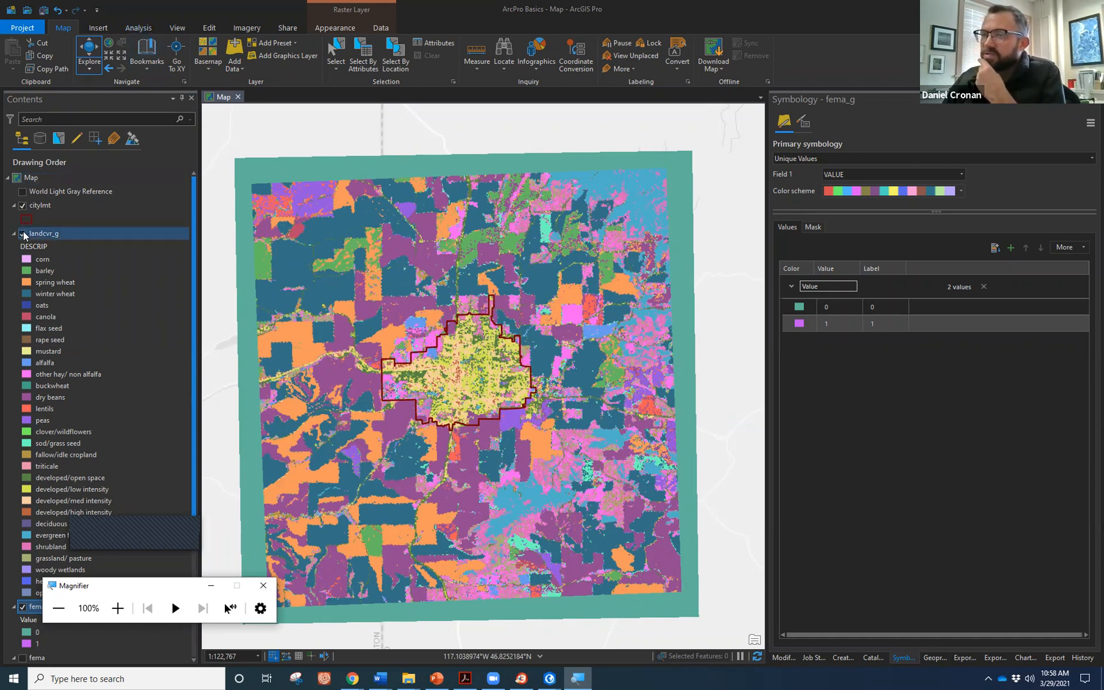
{"action": "scroll", "coordinate": [92, 288], "scroll_direction": "down", "scroll_amount": 5}
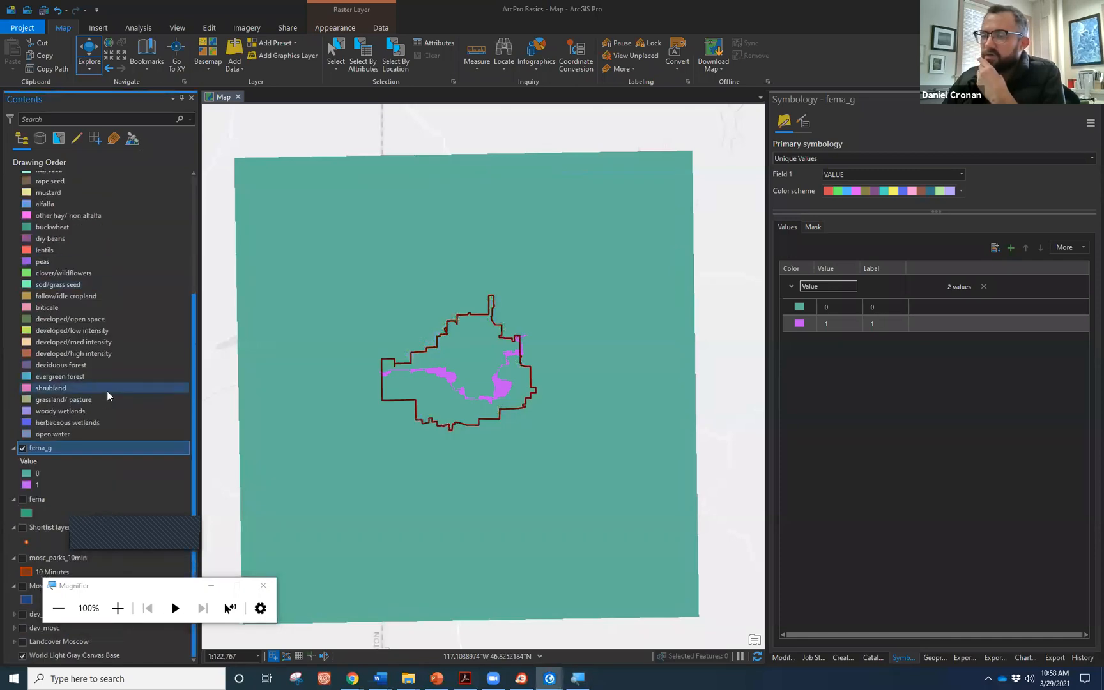
{"action": "scroll", "coordinate": [453, 386], "scroll_direction": "up", "scroll_amount": 5}
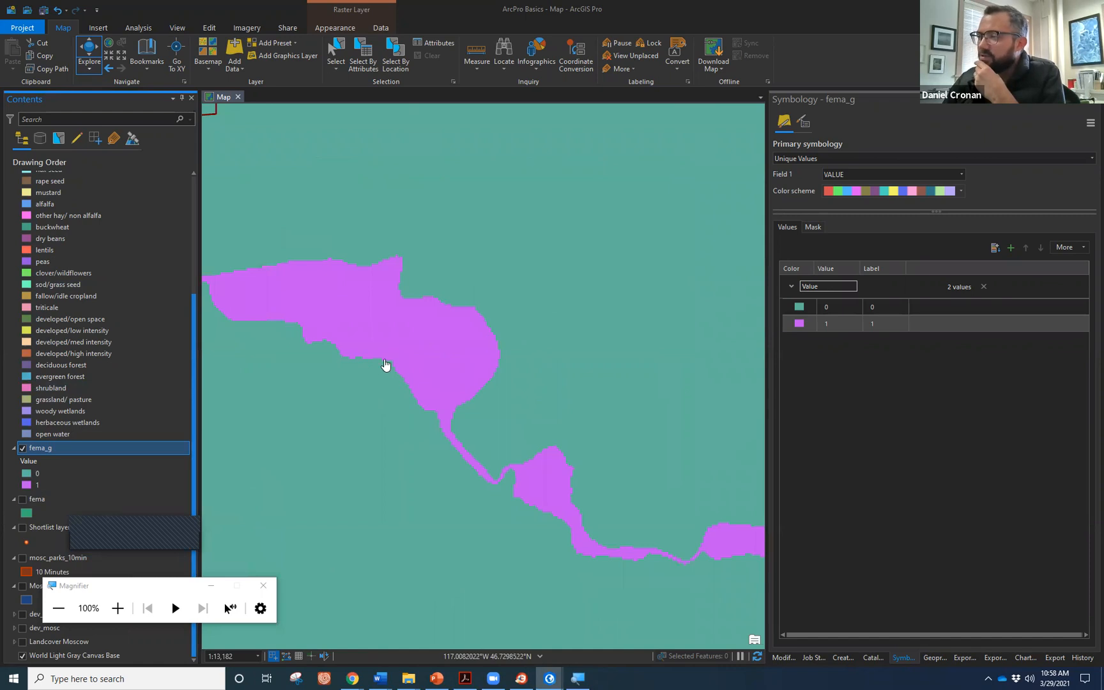
{"action": "scroll", "coordinate": [385, 365], "scroll_direction": "down", "scroll_amount": 3}
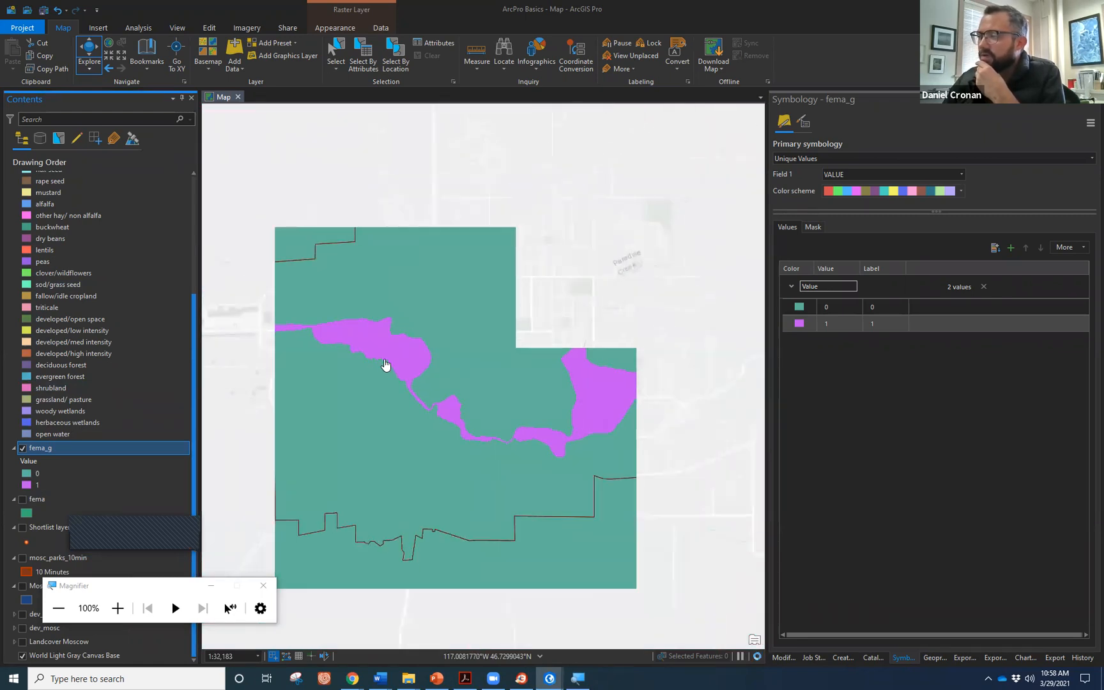
{"action": "scroll", "coordinate": [385, 365], "scroll_direction": "down", "scroll_amount": 2}
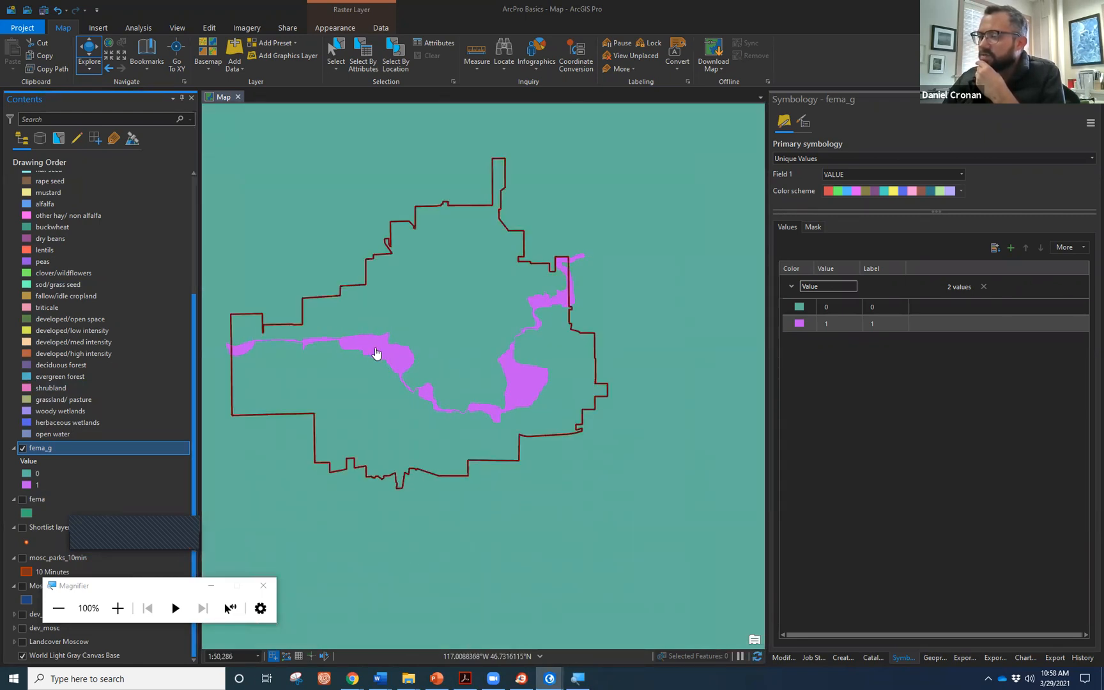
{"action": "right_click", "coordinate": [91, 451]}
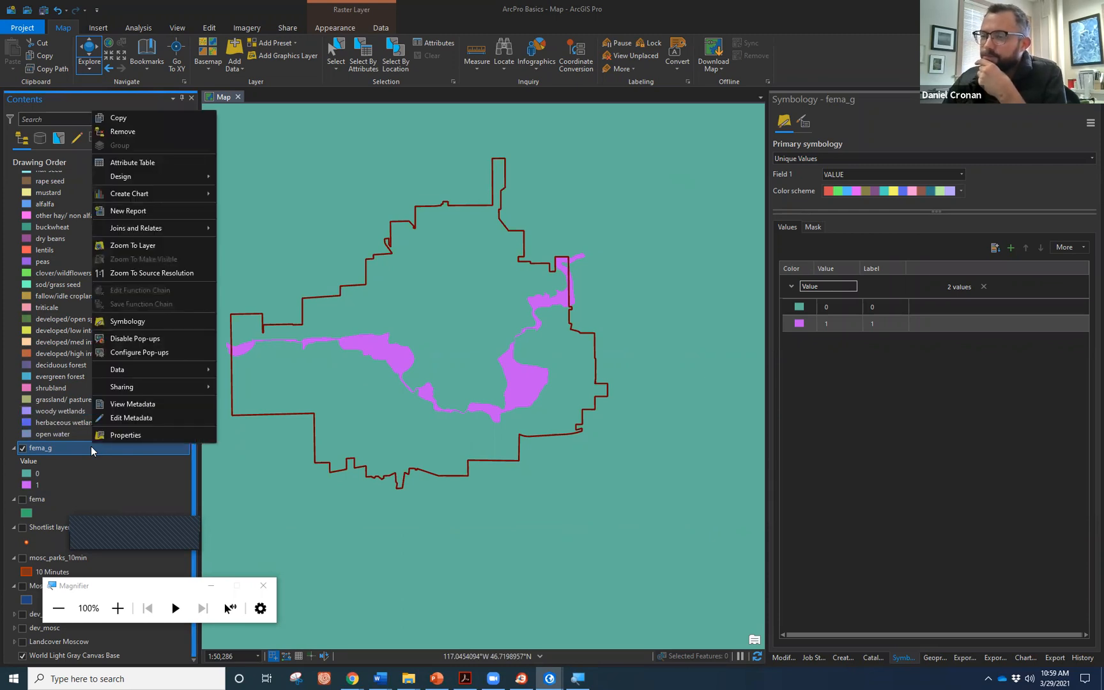
{"action": "left_click", "coordinate": [114, 437]}
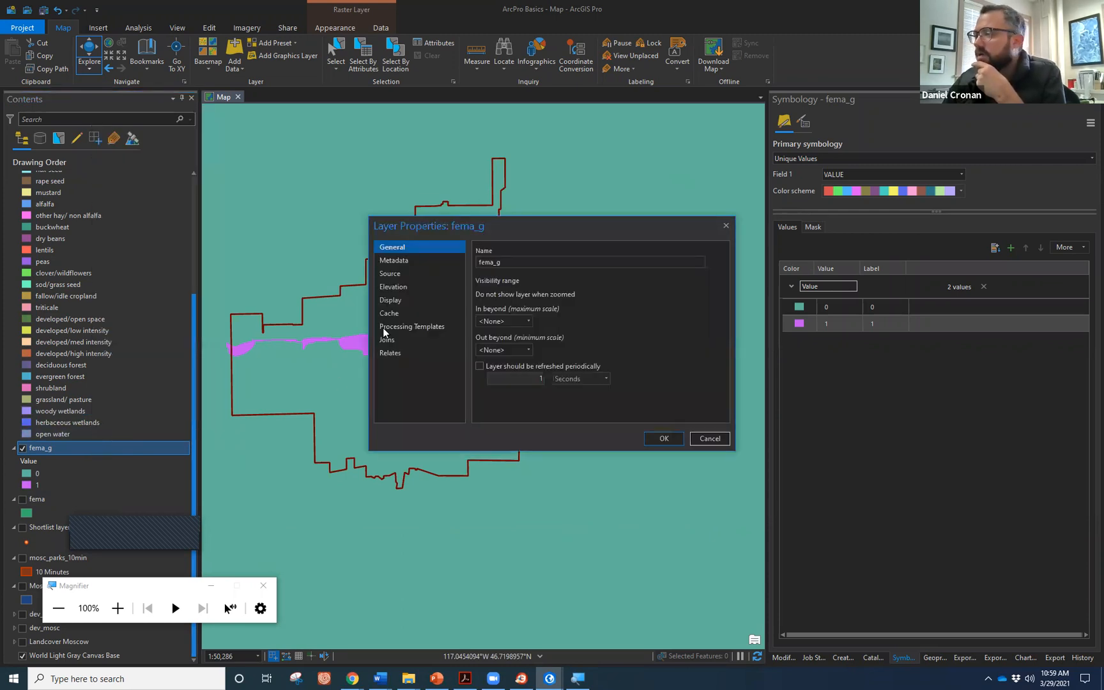
{"action": "left_click", "coordinate": [391, 275]}
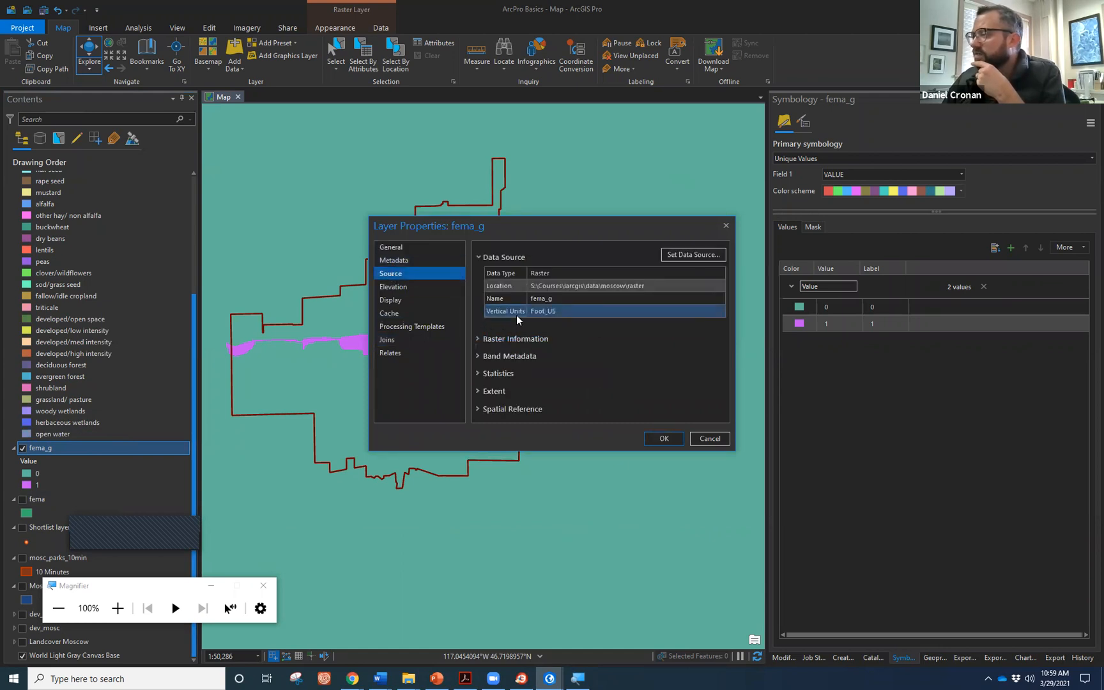
{"action": "left_click", "coordinate": [479, 339]}
{"action": "scroll", "coordinate": [614, 339], "scroll_direction": "down", "scroll_amount": 5}
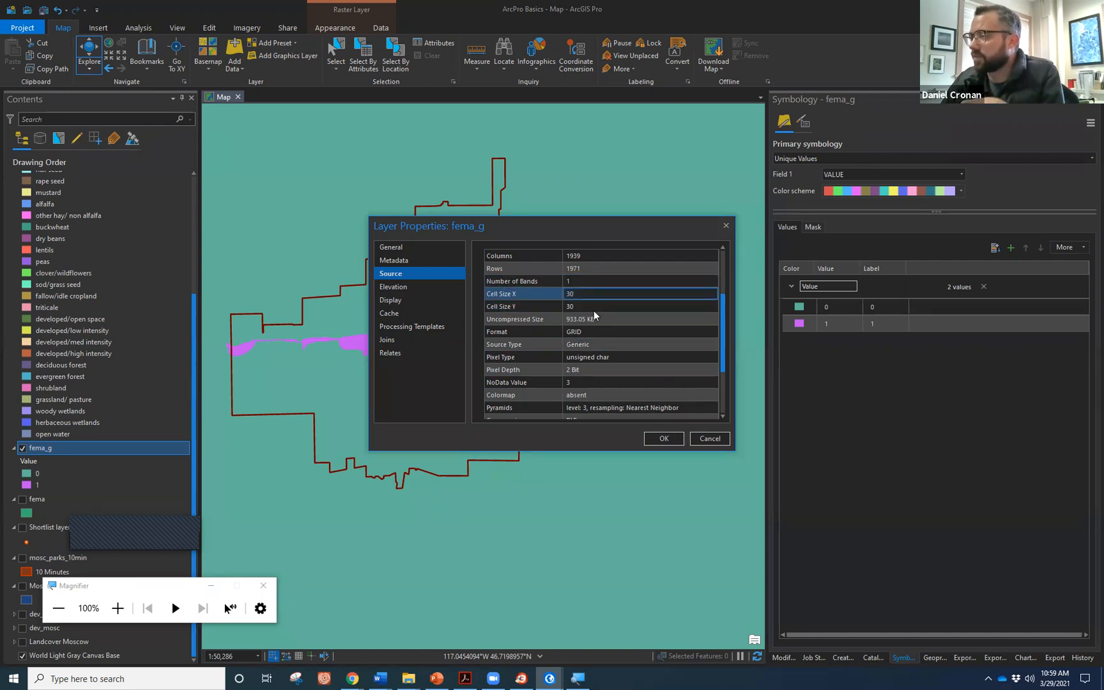
{"action": "left_click", "coordinate": [655, 439]}
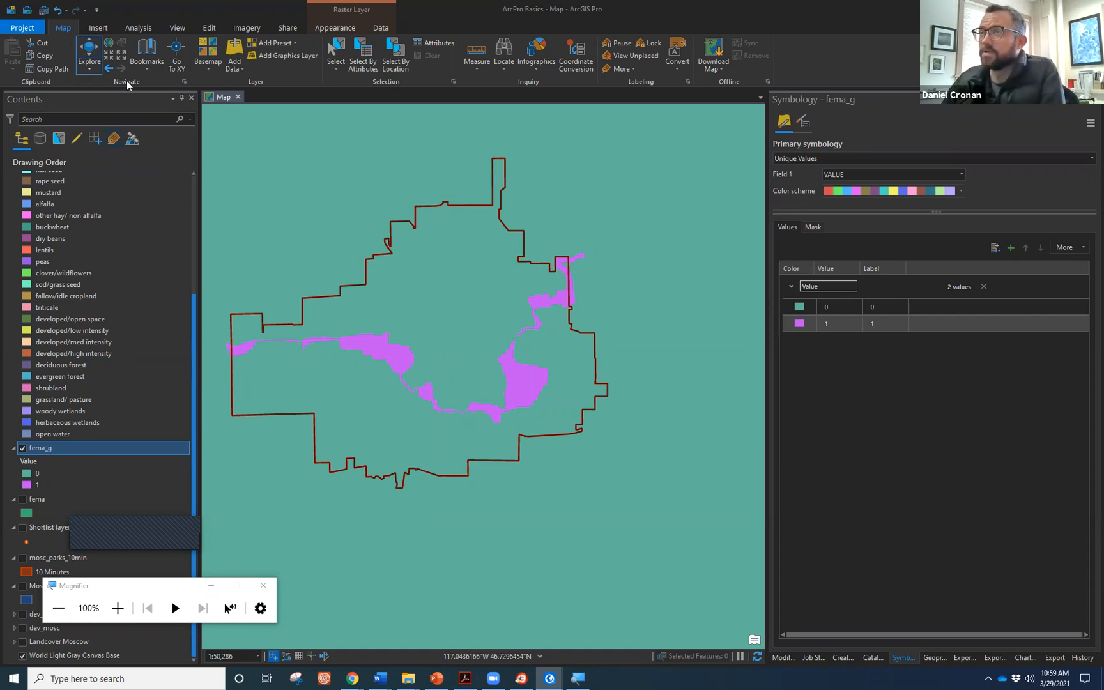
{"action": "left_click", "coordinate": [145, 28]}
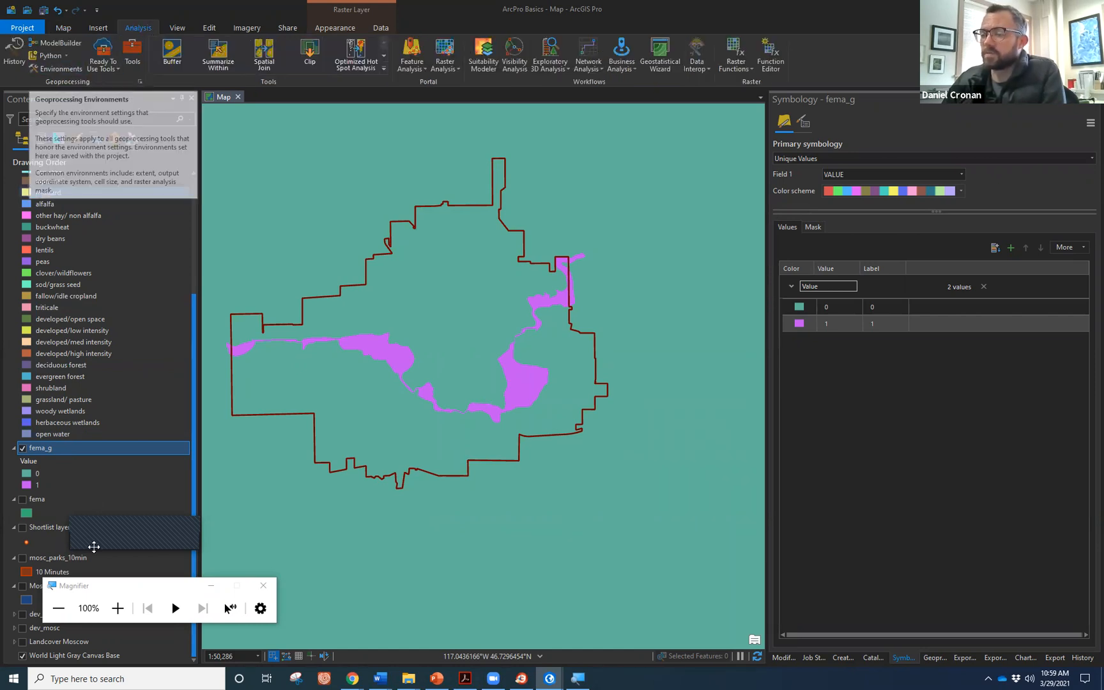
Set the Current Workspace environment to the Desktop\SPR21 folder.
{"action": "left_click", "coordinate": [113, 615]}
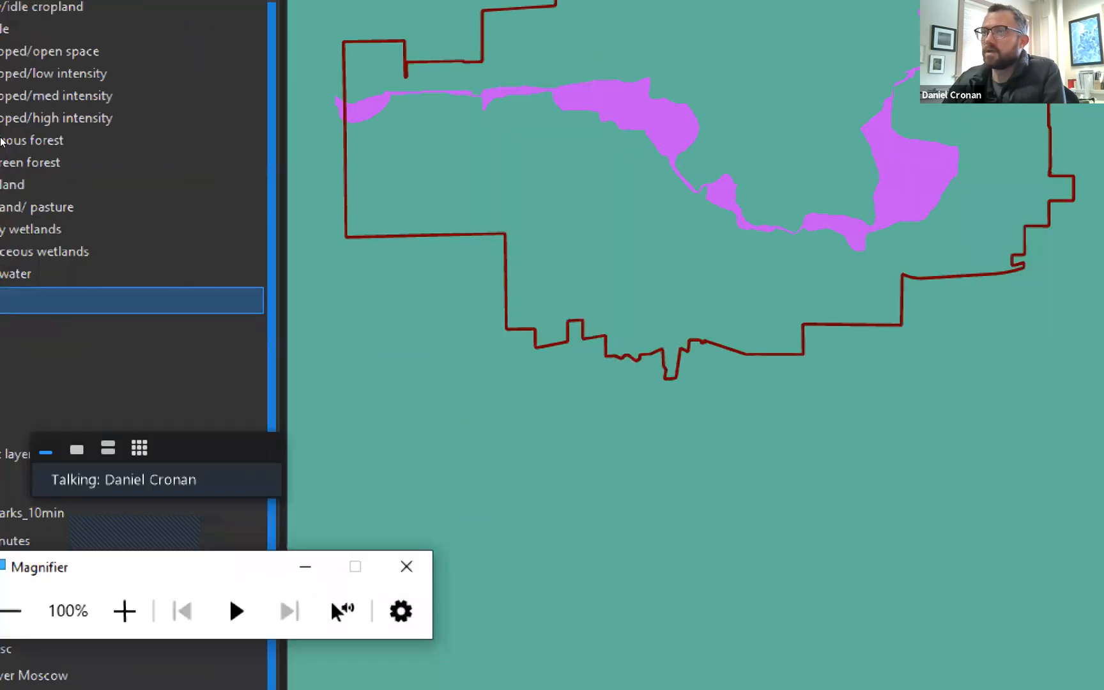
{"action": "left_click", "coordinate": [57, 80]}
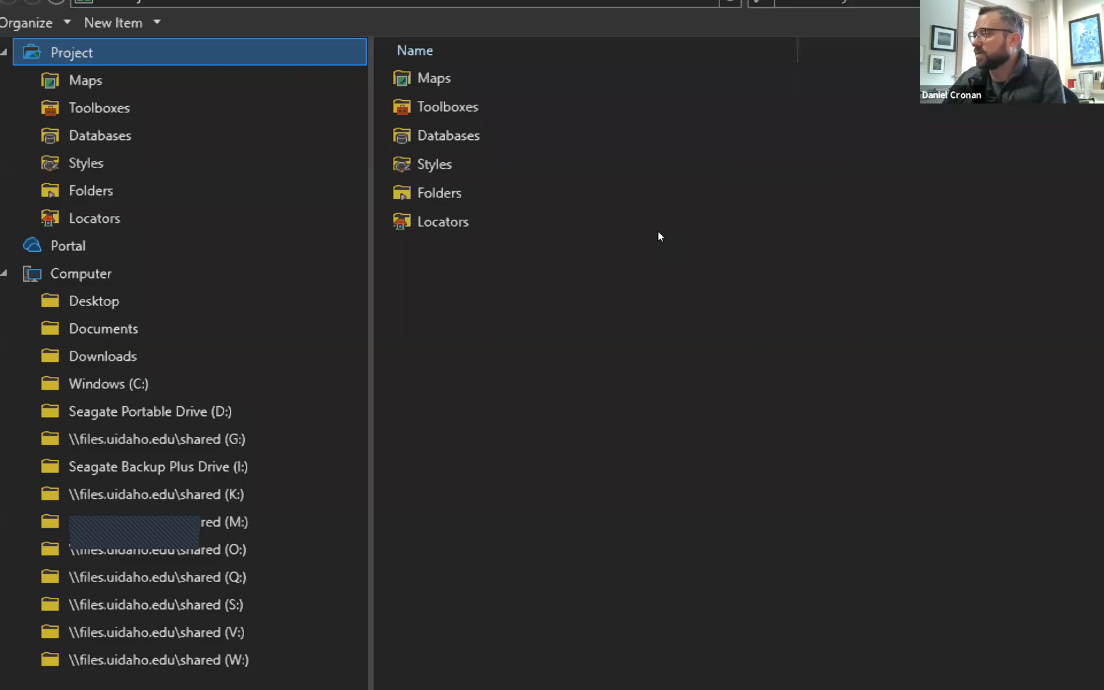
{"action": "double_click", "coordinate": [458, 191]}
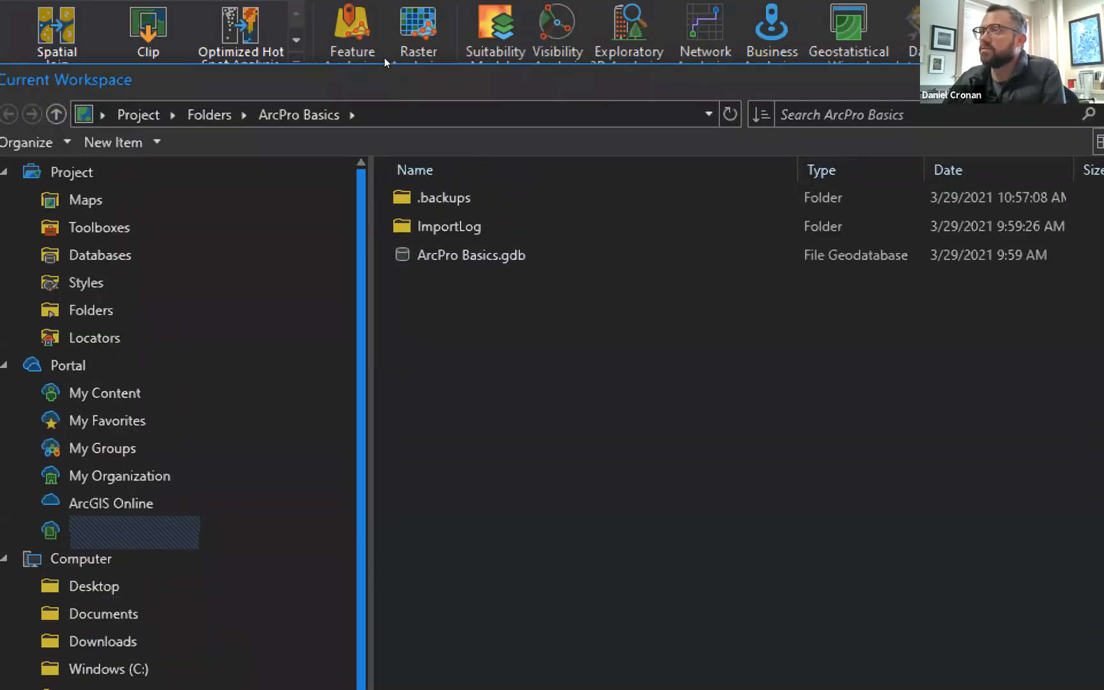
{"action": "key", "text": "Up"}
{"action": "key", "text": "Up"}
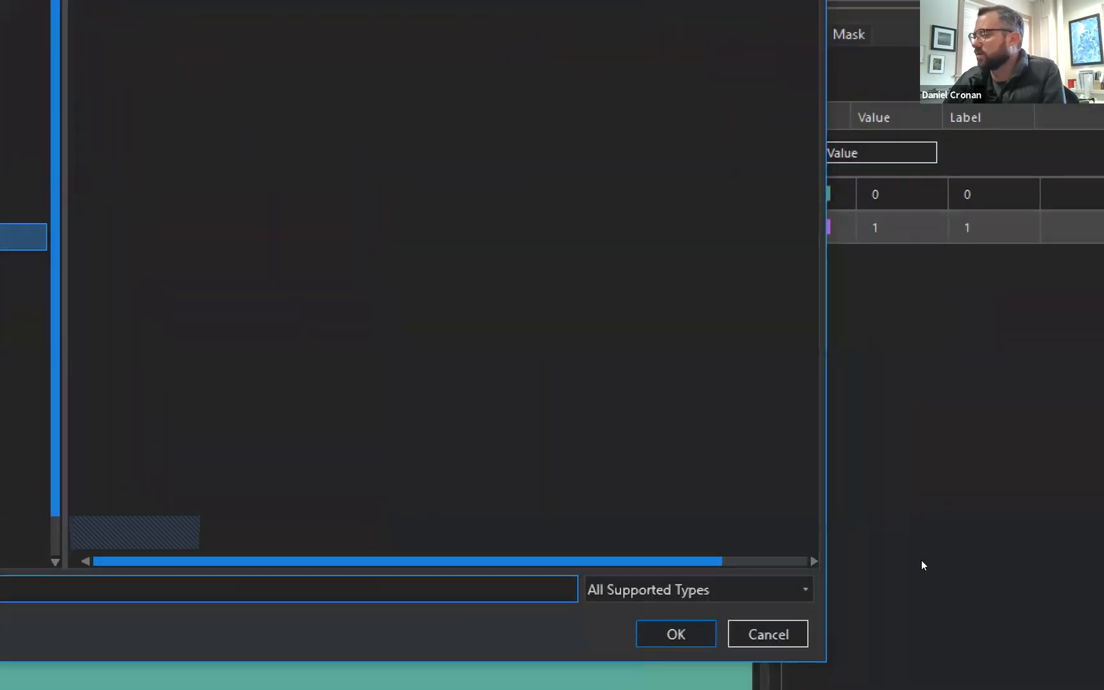
{"action": "key", "text": "Escape"}
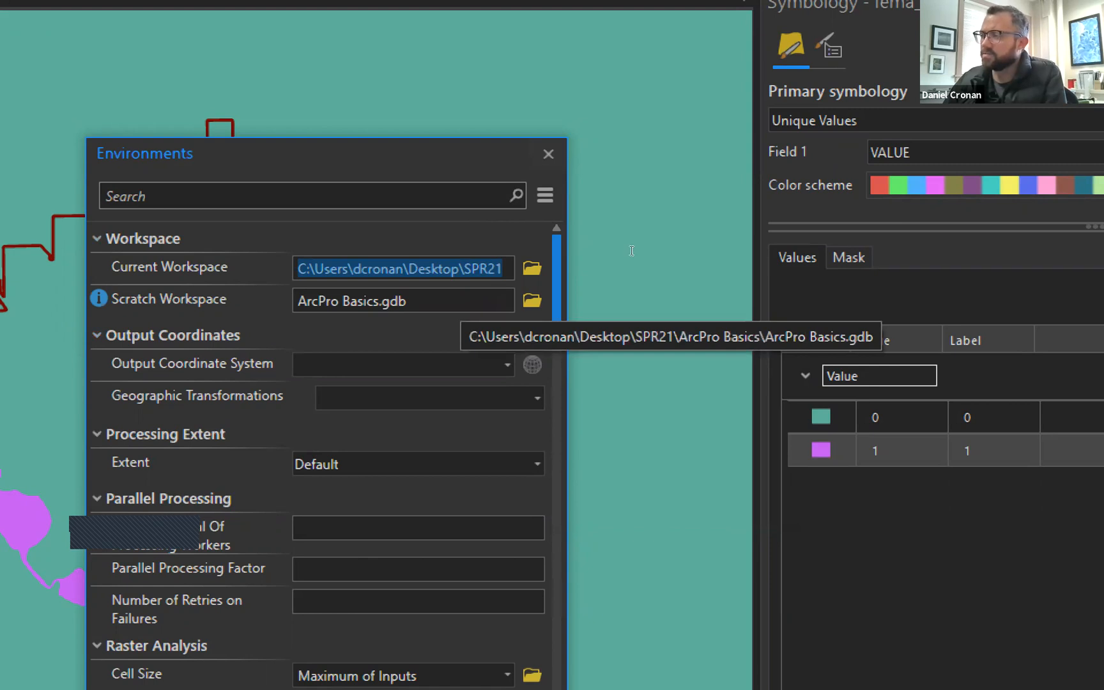
Set the Scratch Workspace to SPR21 and take the output coordinate system from fema_g.
{"action": "key", "text": "Tab"}
{"action": "key", "text": "End"}
{"action": "key", "text": "ctrl+BackSpace"}
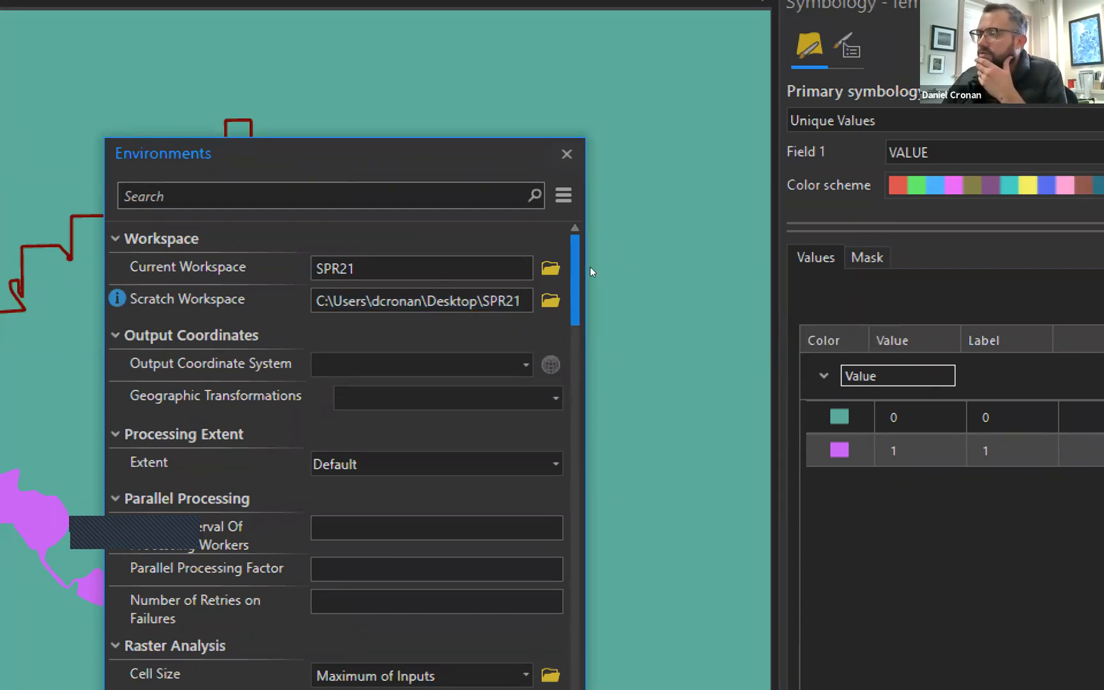
{"action": "key", "text": "Tab"}
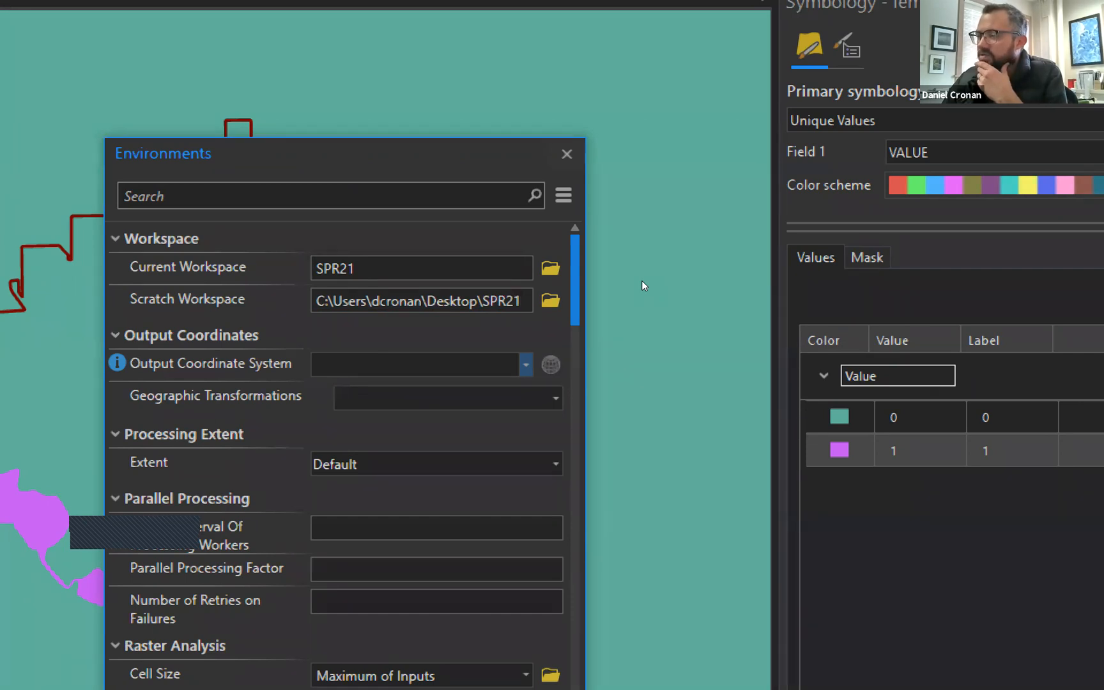
{"action": "key", "text": "Tab"}
{"action": "key", "text": "alt+Down"}
{"action": "key", "text": "Down"}
{"action": "key", "text": "Down"}
{"action": "key", "text": "Down"}
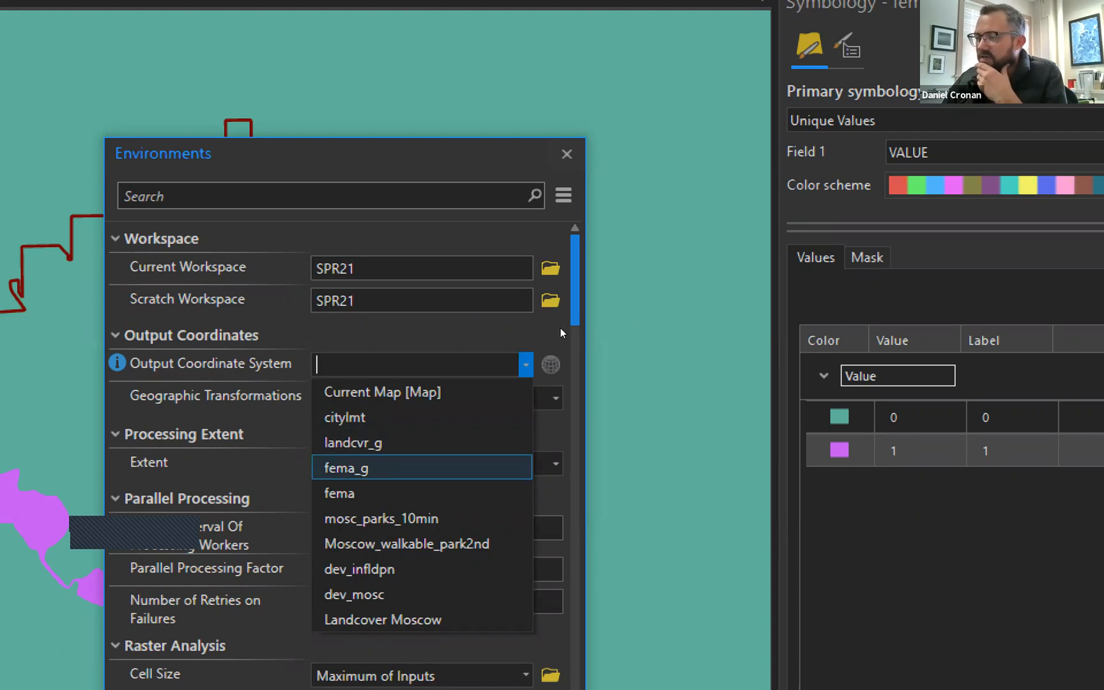
{"action": "key", "text": "Return"}
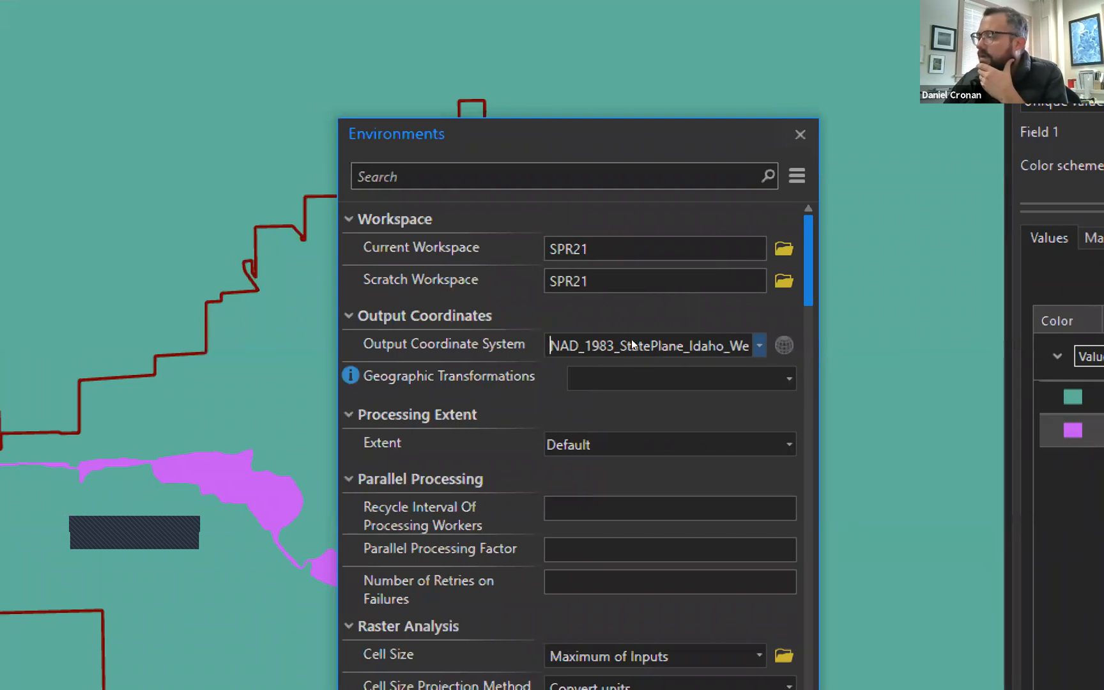
Set processing extent, cell size and snap raster to fema_g, then apply the environments.
{"action": "left_click", "coordinate": [789, 444]}
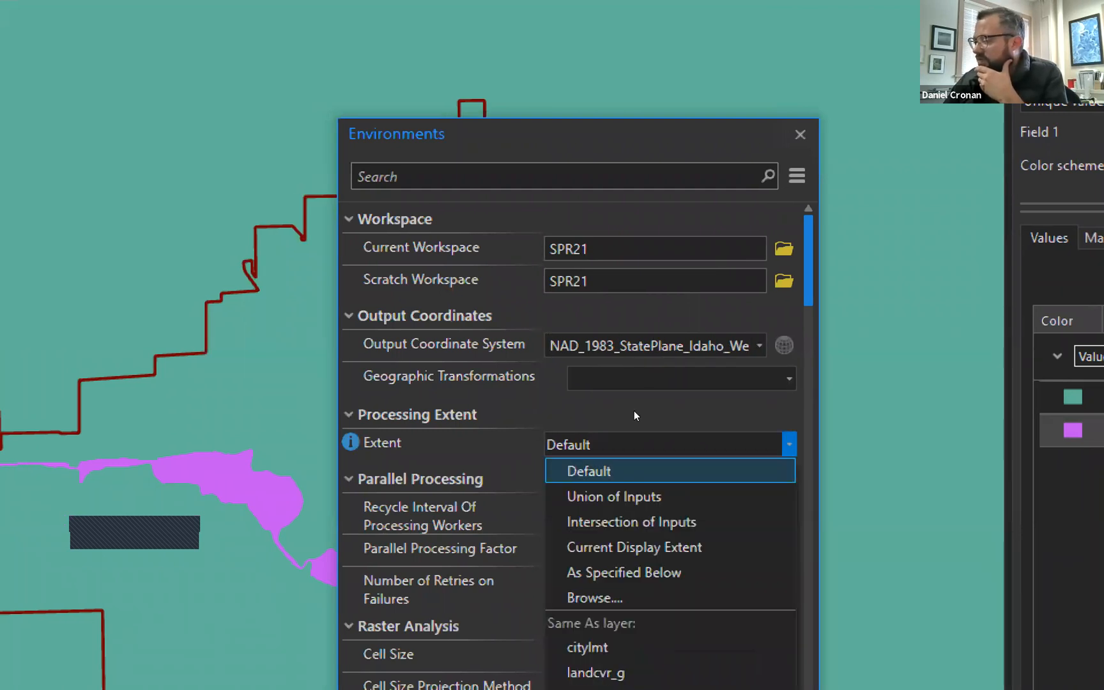
{"action": "key", "text": "Down"}
{"action": "key", "text": "Down"}
{"action": "key", "text": "Down"}
{"action": "key", "text": "Down"}
{"action": "key", "text": "Down"}
{"action": "key", "text": "Down"}
{"action": "key", "text": "Down"}
{"action": "key", "text": "Down"}
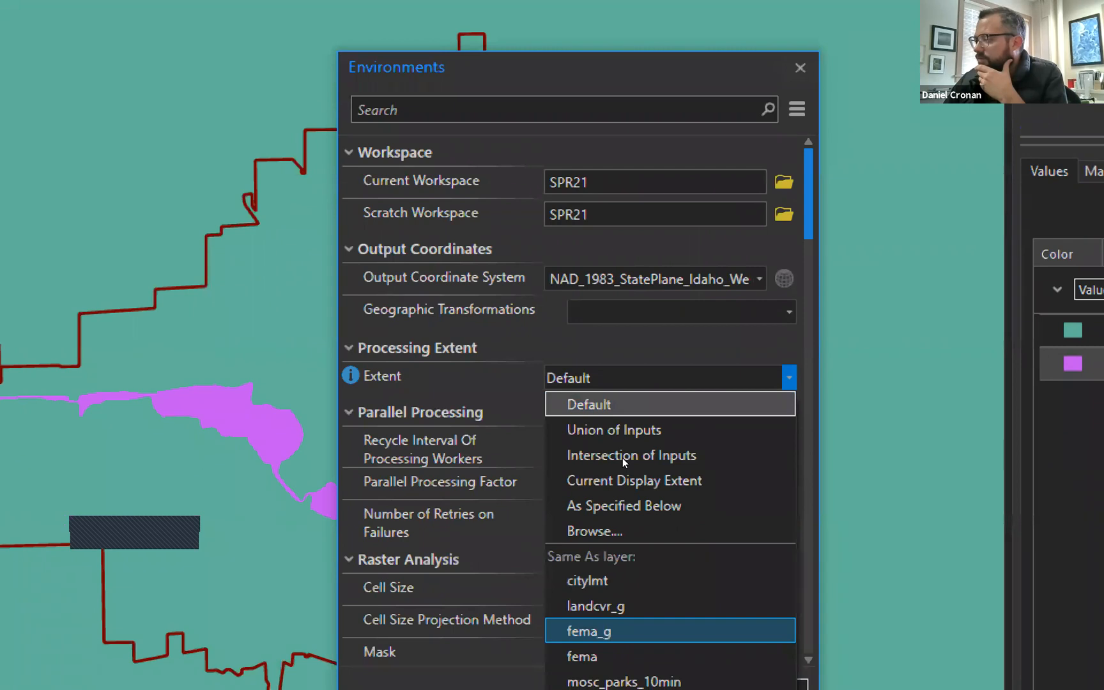
{"action": "left_click", "coordinate": [623, 631]}
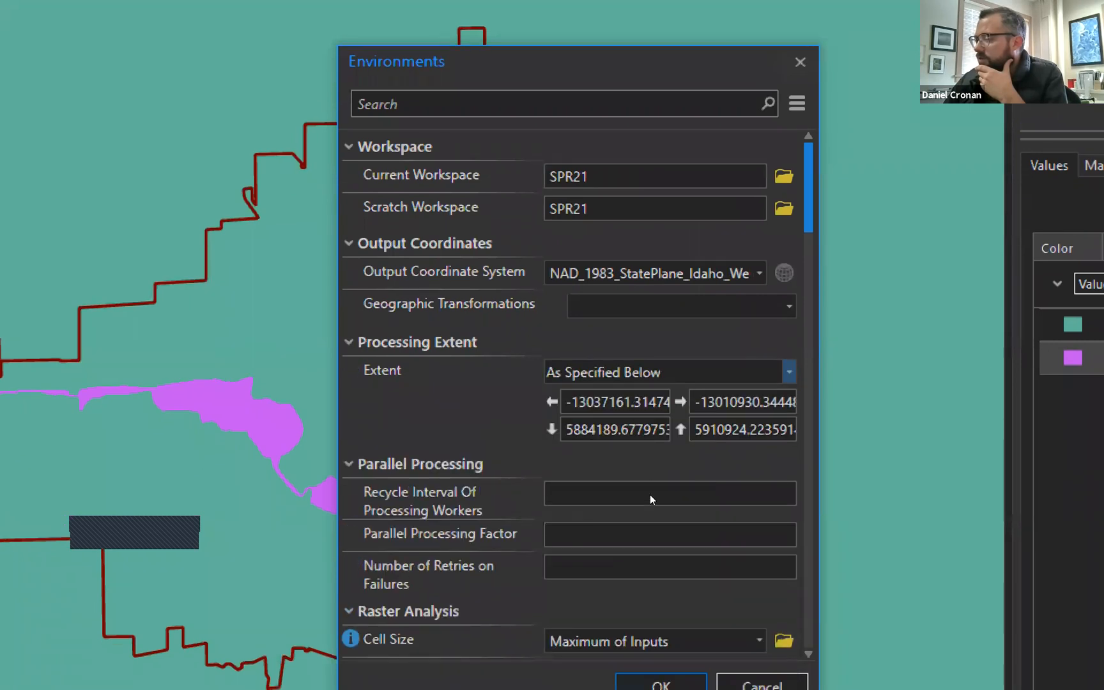
{"action": "scroll", "coordinate": [637, 432], "scroll_direction": "down", "scroll_amount": 1}
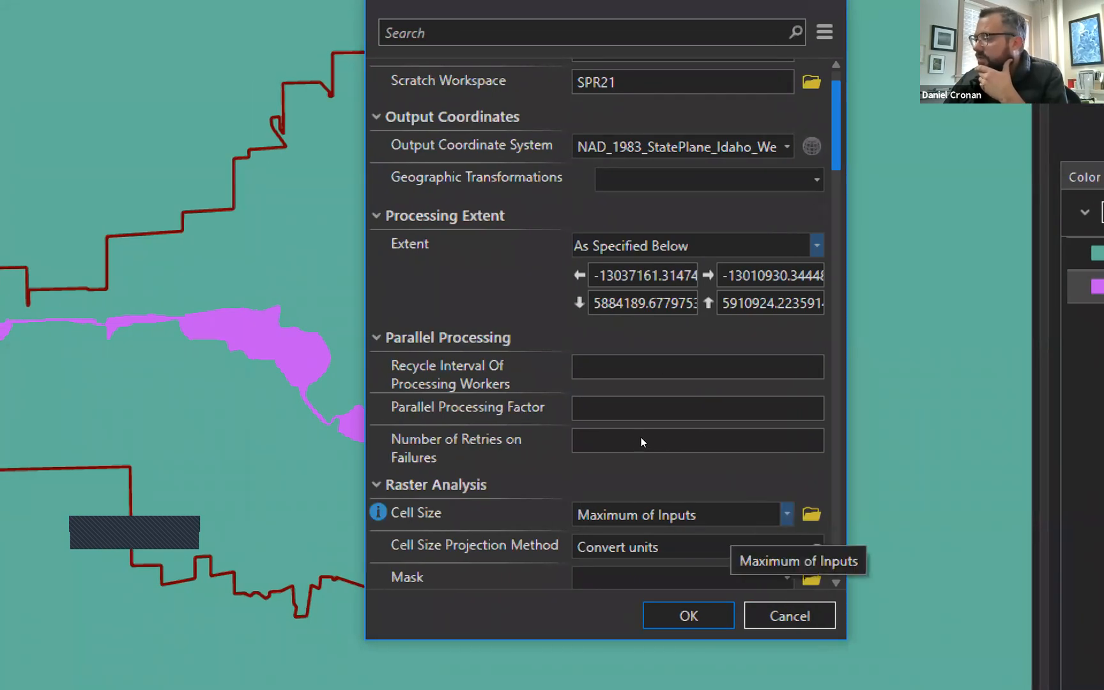
{"action": "key", "text": "alt+Down"}
{"action": "key", "text": "Down"}
{"action": "key", "text": "Down"}
{"action": "key", "text": "Down"}
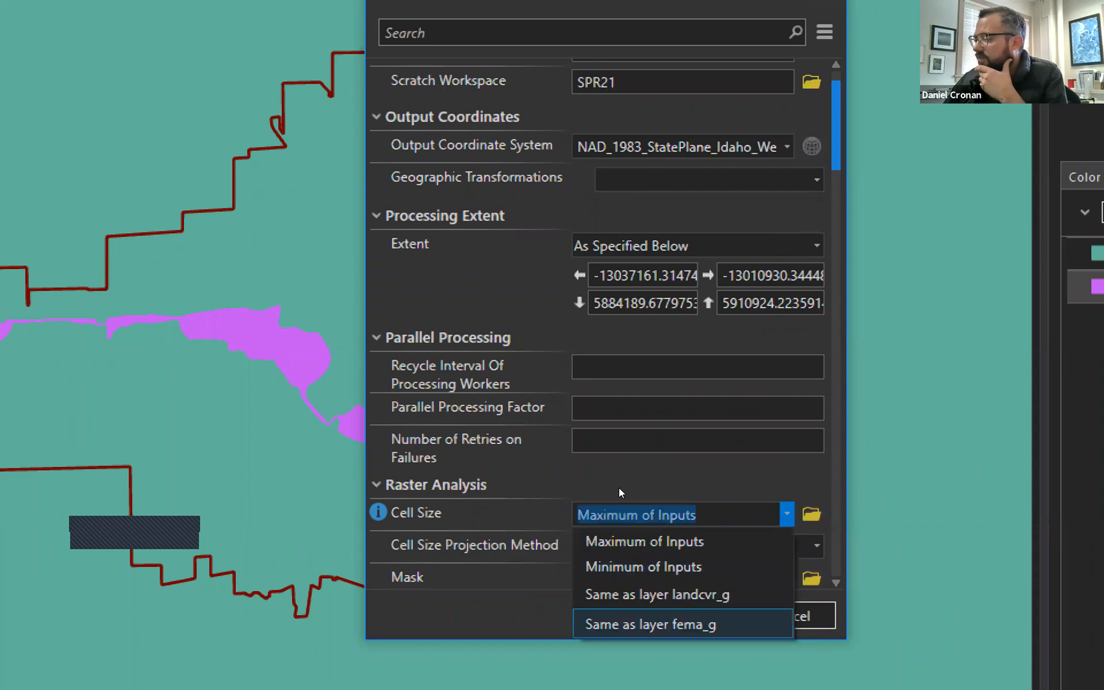
{"action": "key", "text": "Return"}
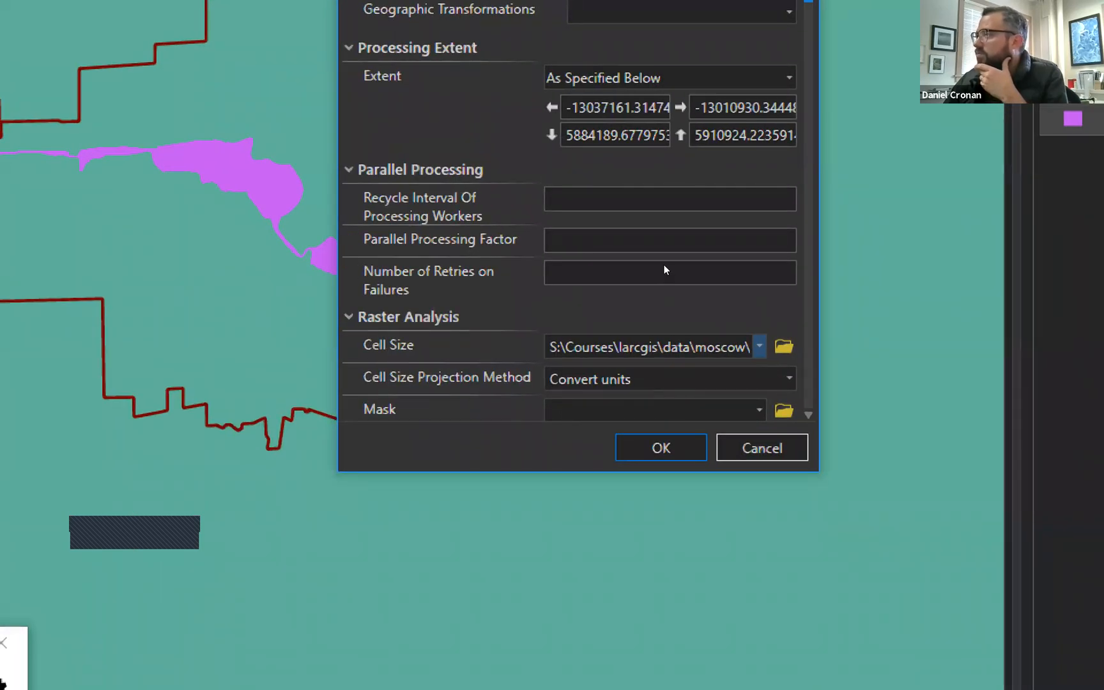
{"action": "scroll", "coordinate": [665, 265], "scroll_direction": "down", "scroll_amount": 5}
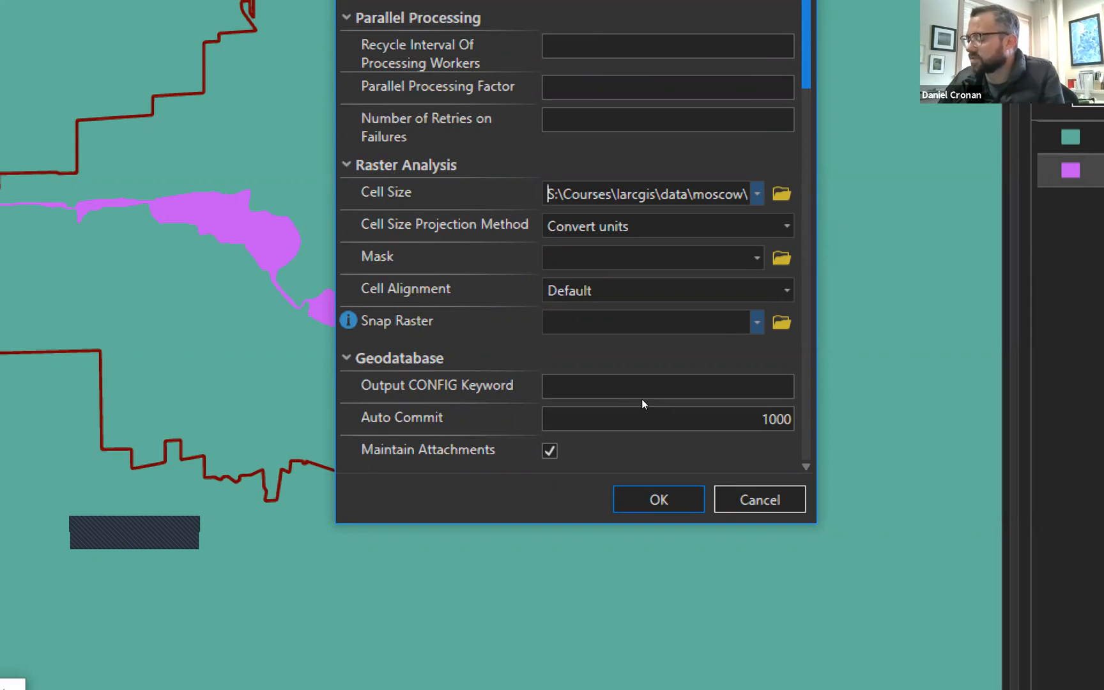
{"action": "left_click", "coordinate": [757, 322]}
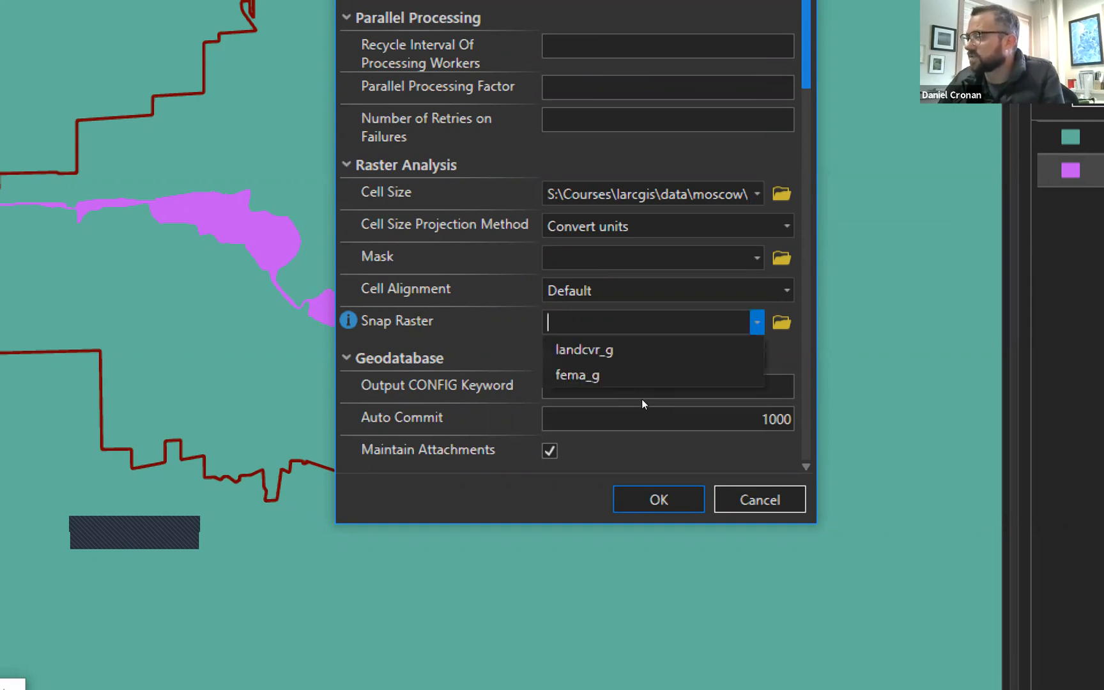
{"action": "left_click", "coordinate": [578, 374]}
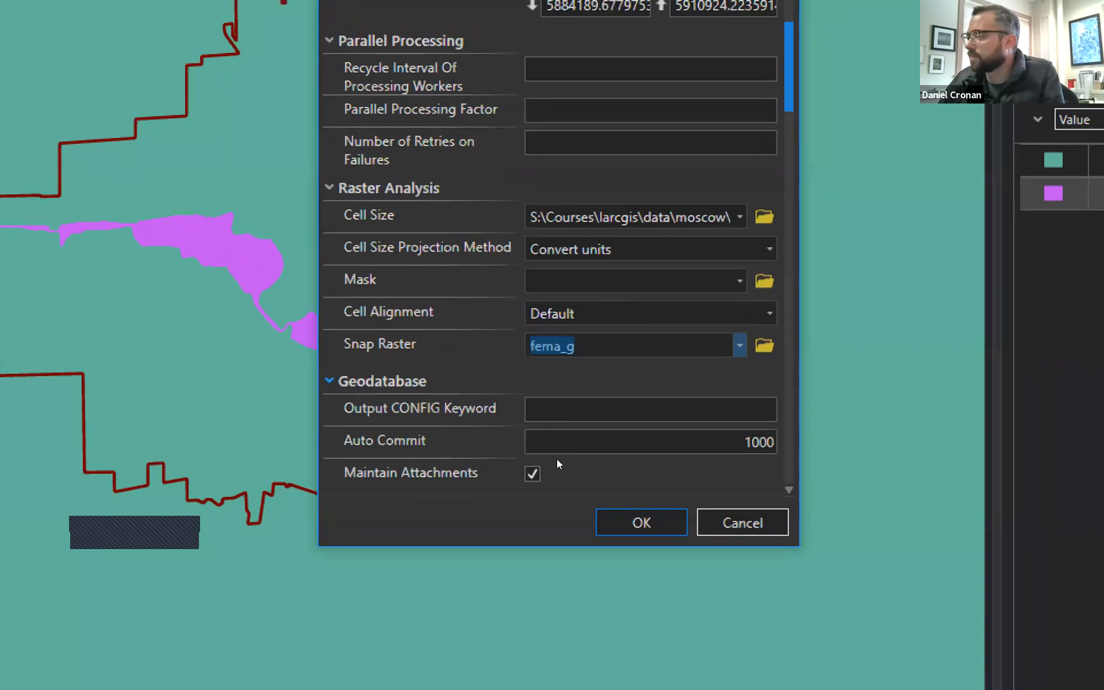
{"action": "key", "text": "Return"}
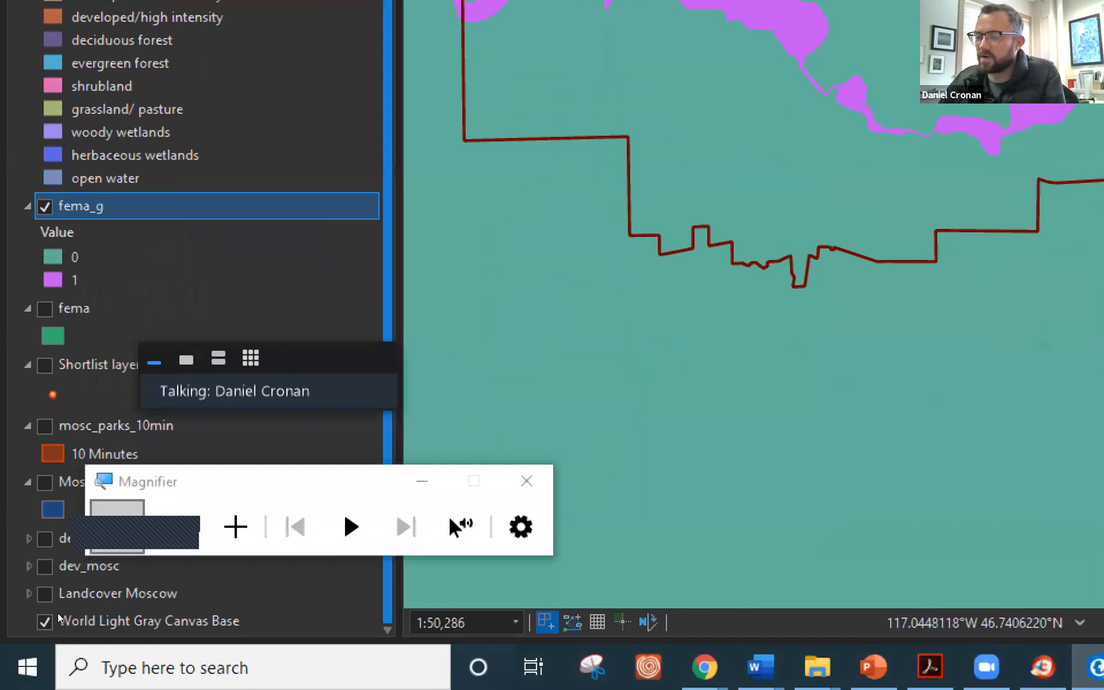
Recentre the map on the city boundary and select fema_g's value 1 class.
{"action": "left_click", "coordinate": [115, 525]}
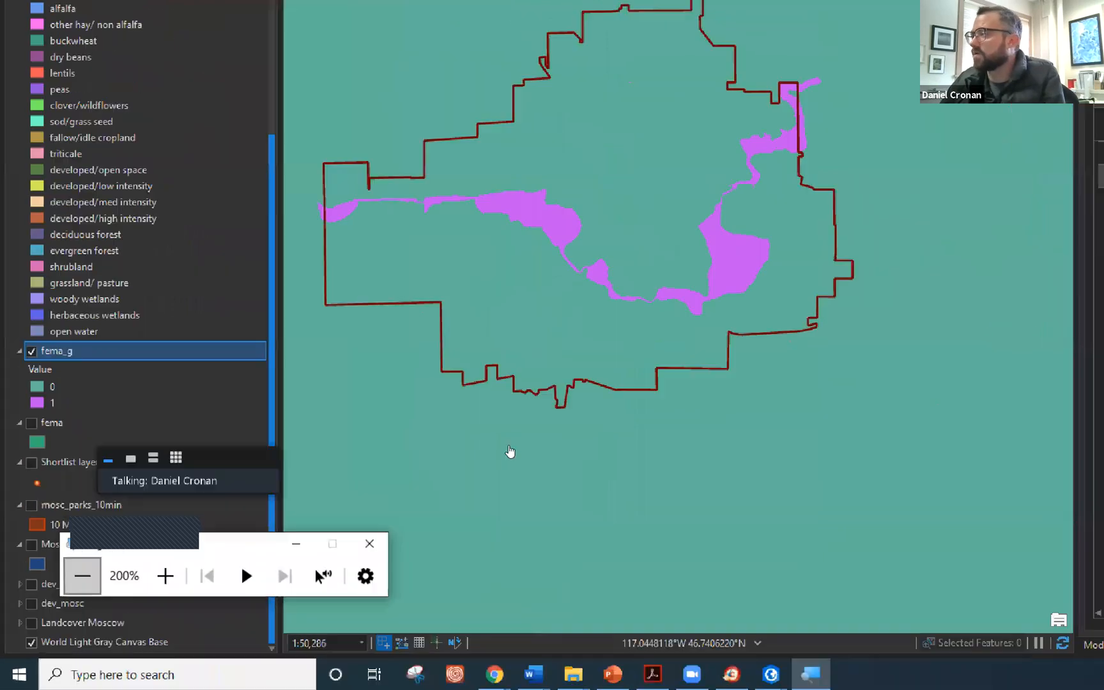
{"action": "key", "text": "super+minus"}
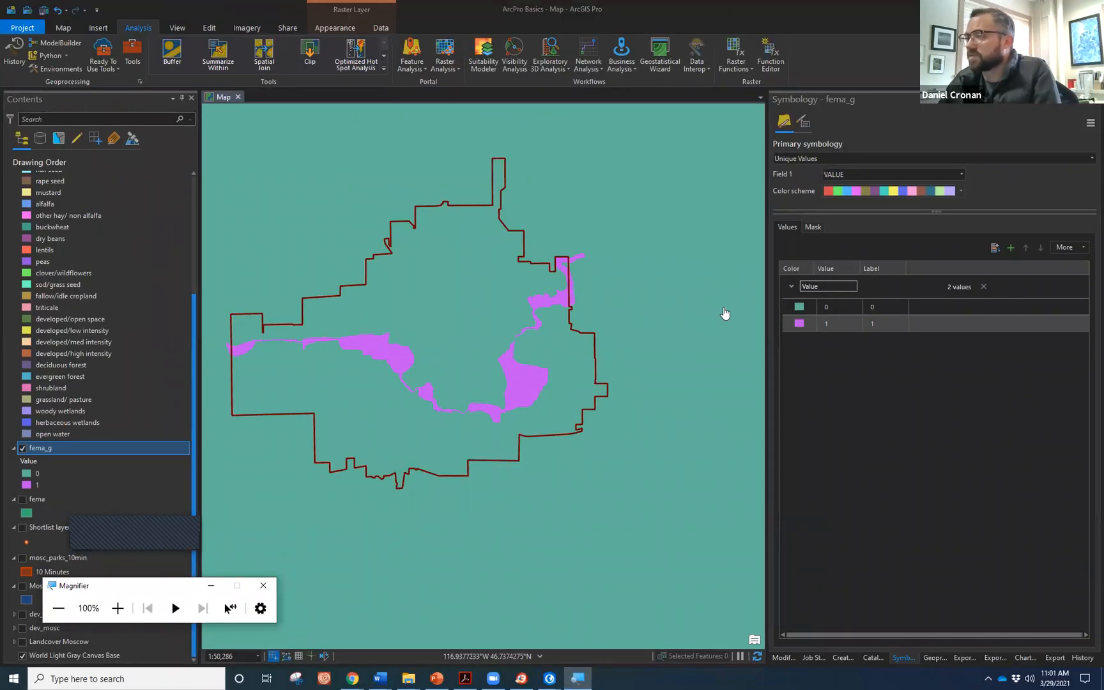
{"action": "left_click", "coordinate": [109, 353]}
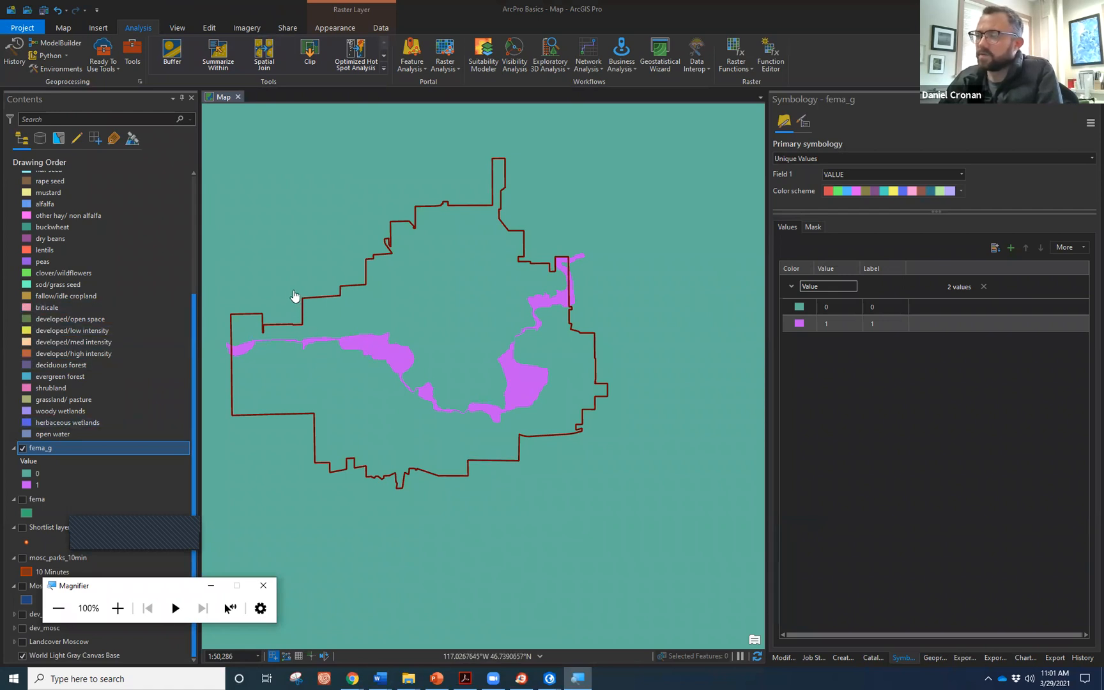
{"action": "left_click_drag", "start_coordinate": [293, 288], "coordinate": [374, 311]}
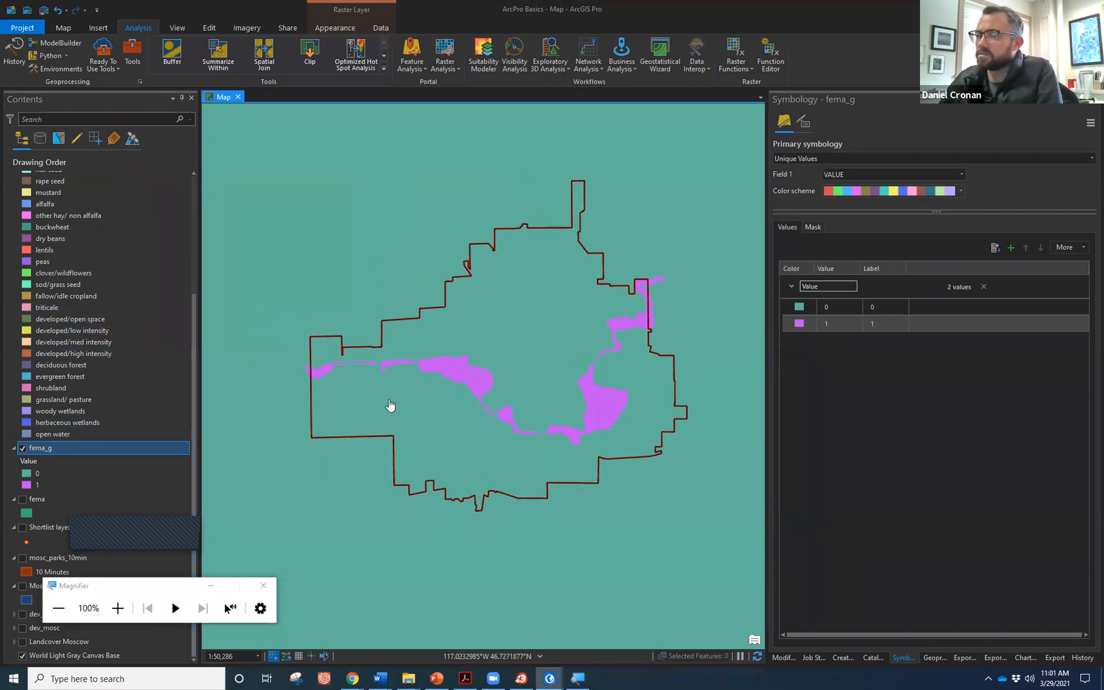
{"action": "left_click", "coordinate": [50, 484]}
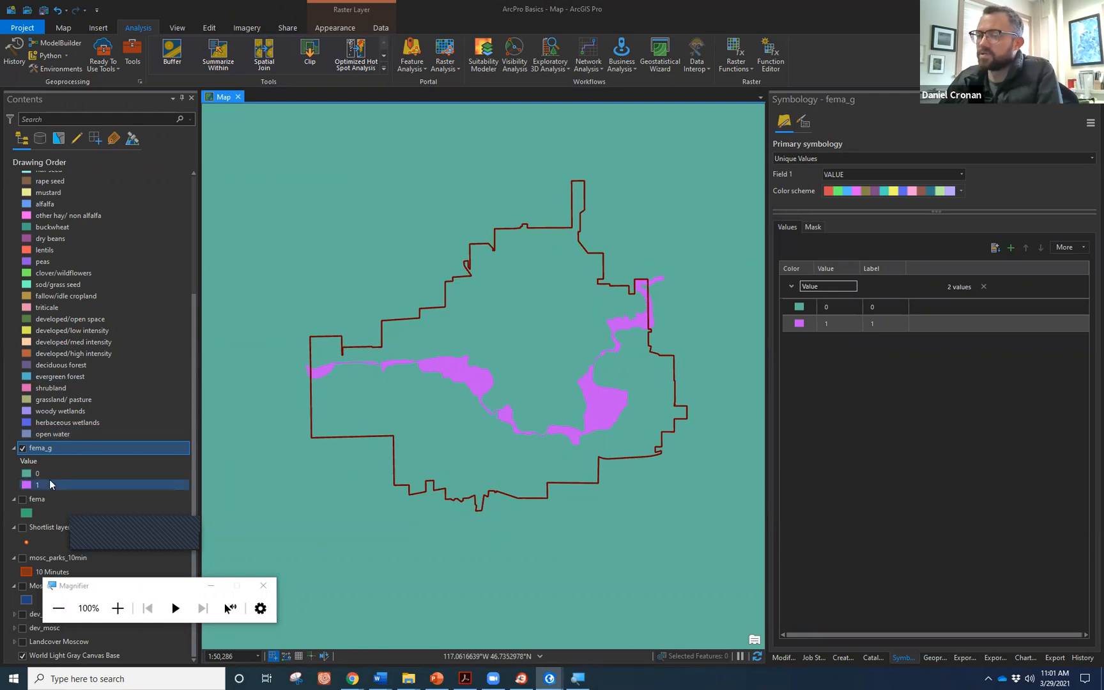
{"action": "scroll", "coordinate": [81, 304], "scroll_direction": "up", "scroll_amount": 5}
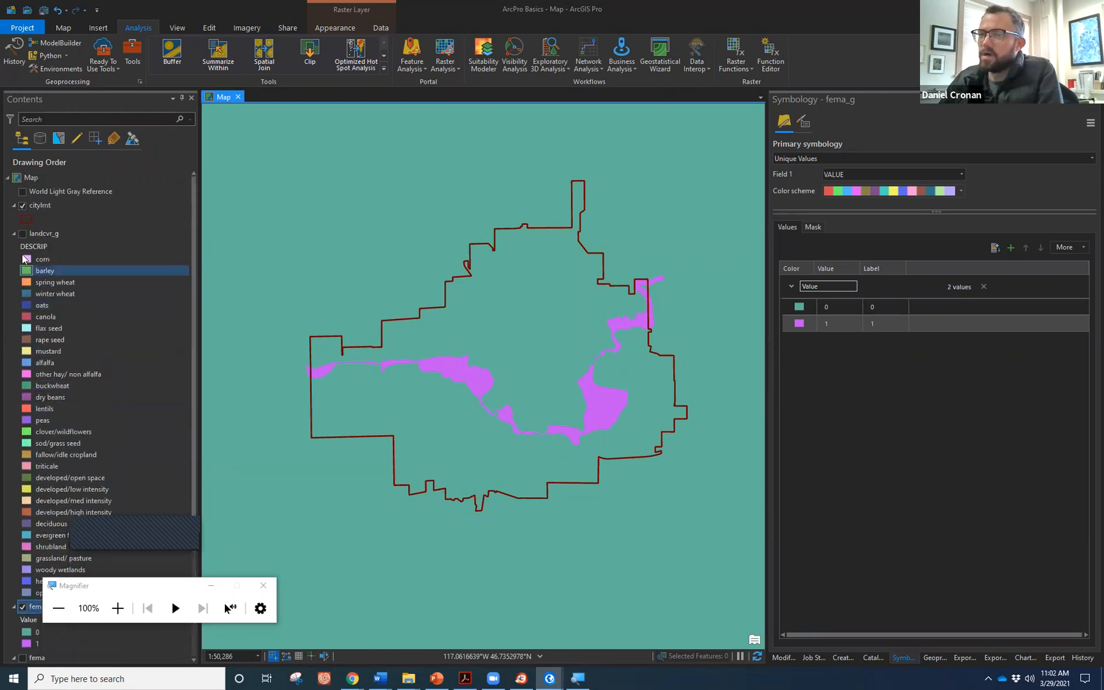
Turn on landcvr_g and select its developed/open space class in Contents.
{"action": "left_click", "coordinate": [22, 235]}
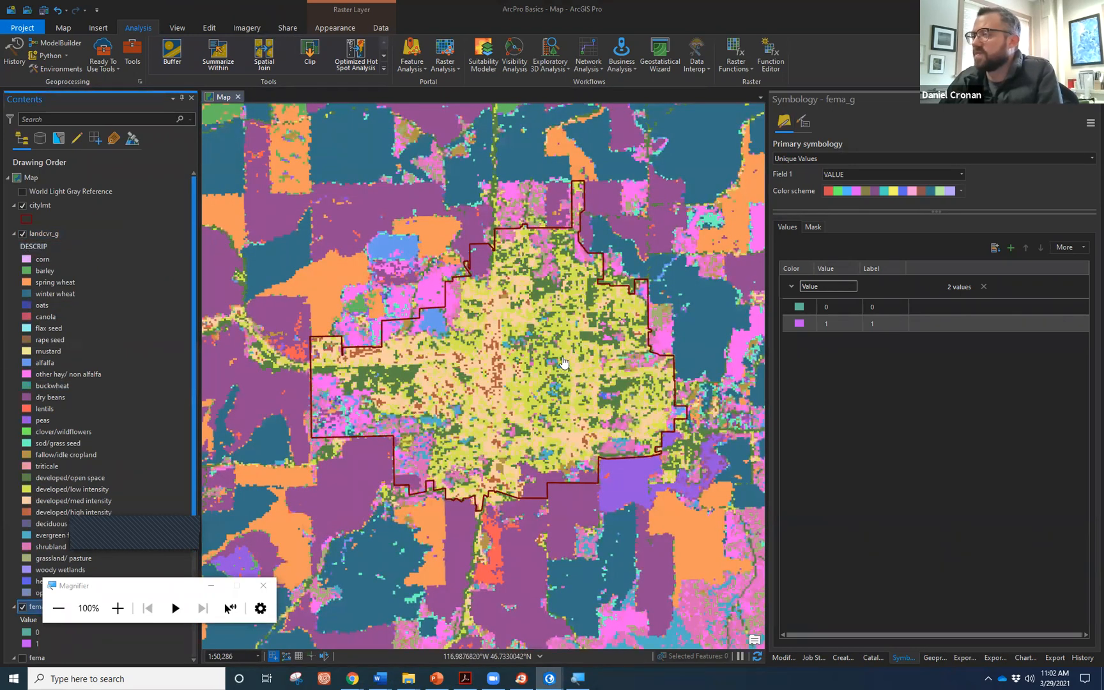
{"action": "scroll", "coordinate": [556, 348], "scroll_direction": "down", "scroll_amount": 1}
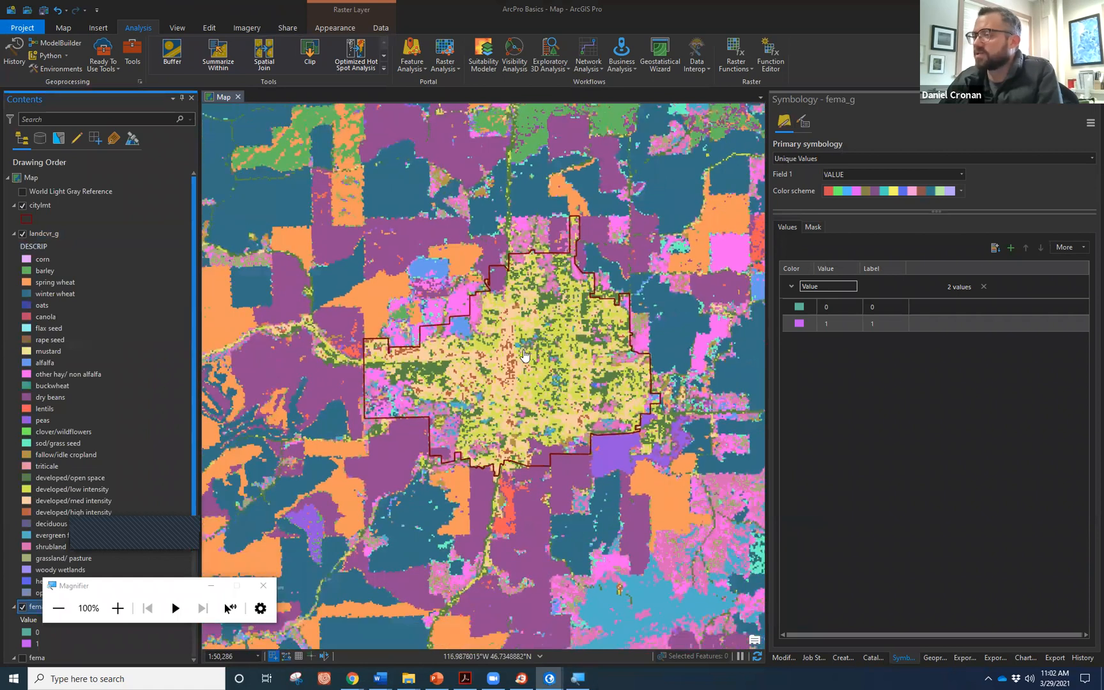
{"action": "scroll", "coordinate": [520, 351], "scroll_direction": "down", "scroll_amount": 1}
{"action": "scroll", "coordinate": [486, 396], "scroll_direction": "down", "scroll_amount": 1}
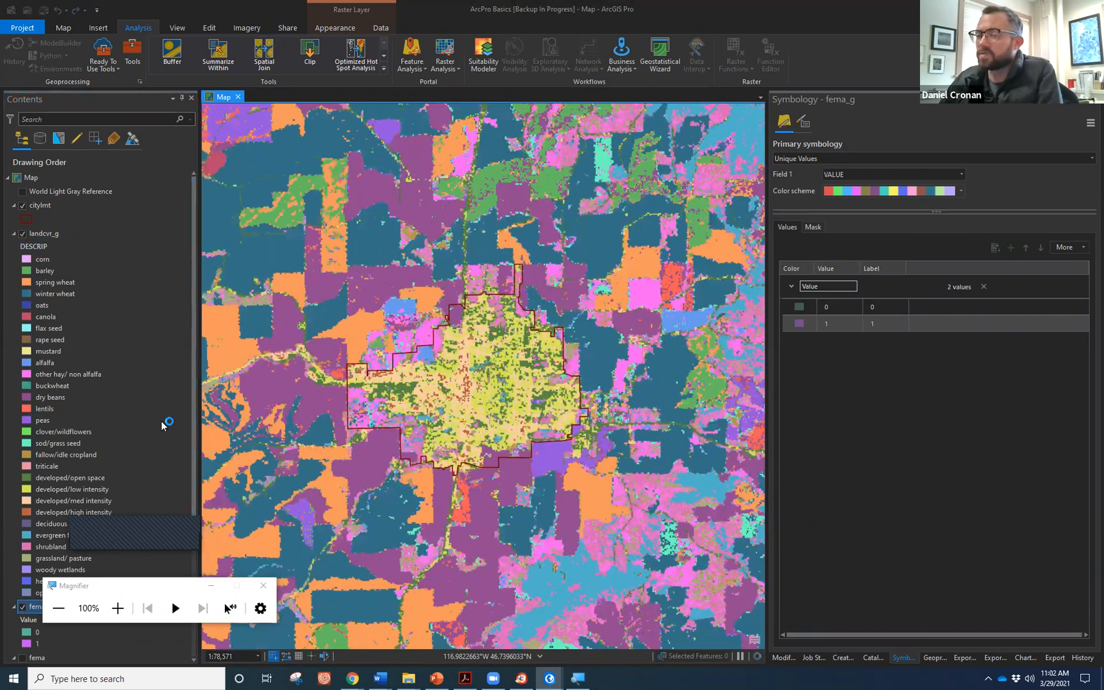
{"action": "left_click", "coordinate": [106, 479]}
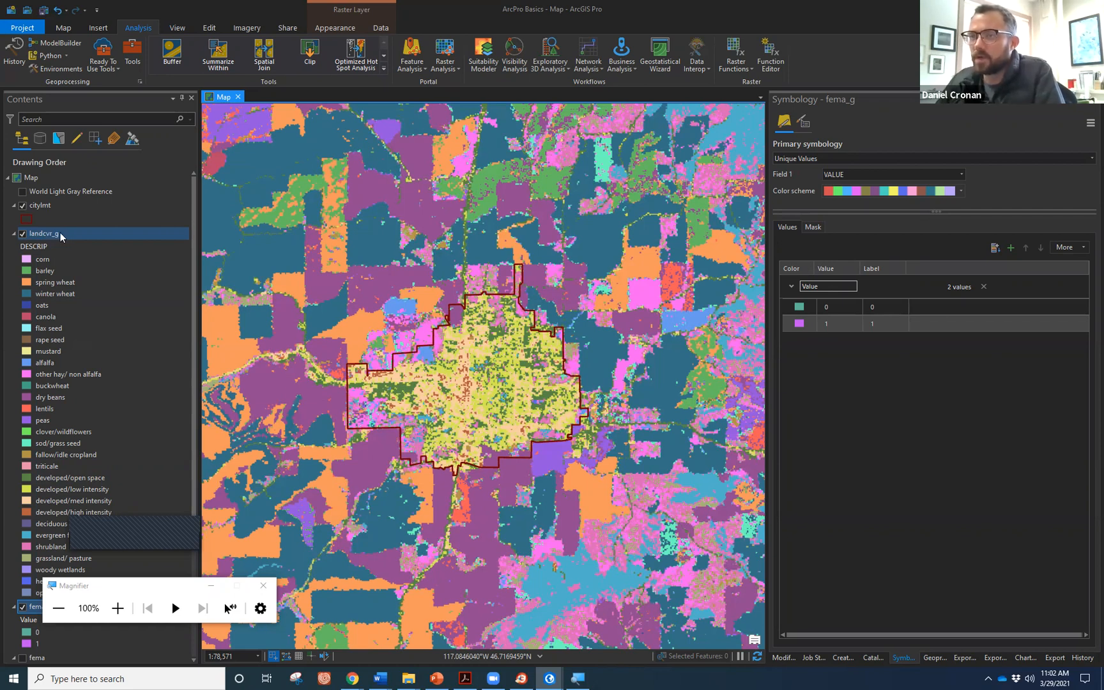
{"action": "right_click", "coordinate": [56, 235]}
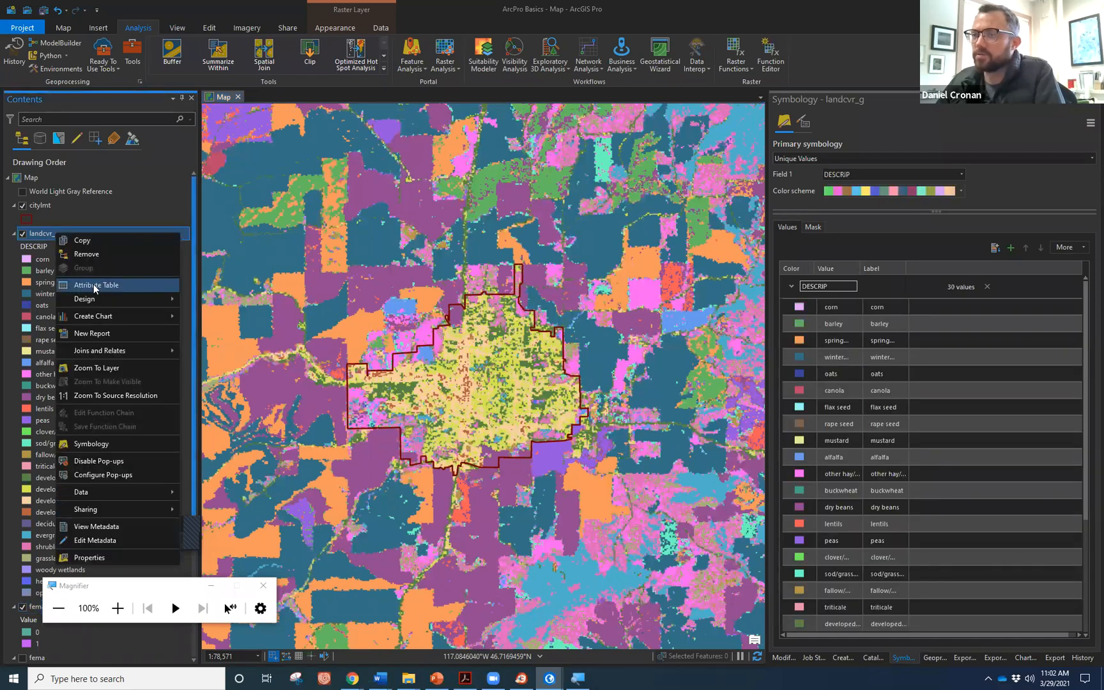
Find developed/open space (VALUE 20) in the landcvr_g attribute table, then clear the selection and close it.
{"action": "left_click", "coordinate": [96, 289]}
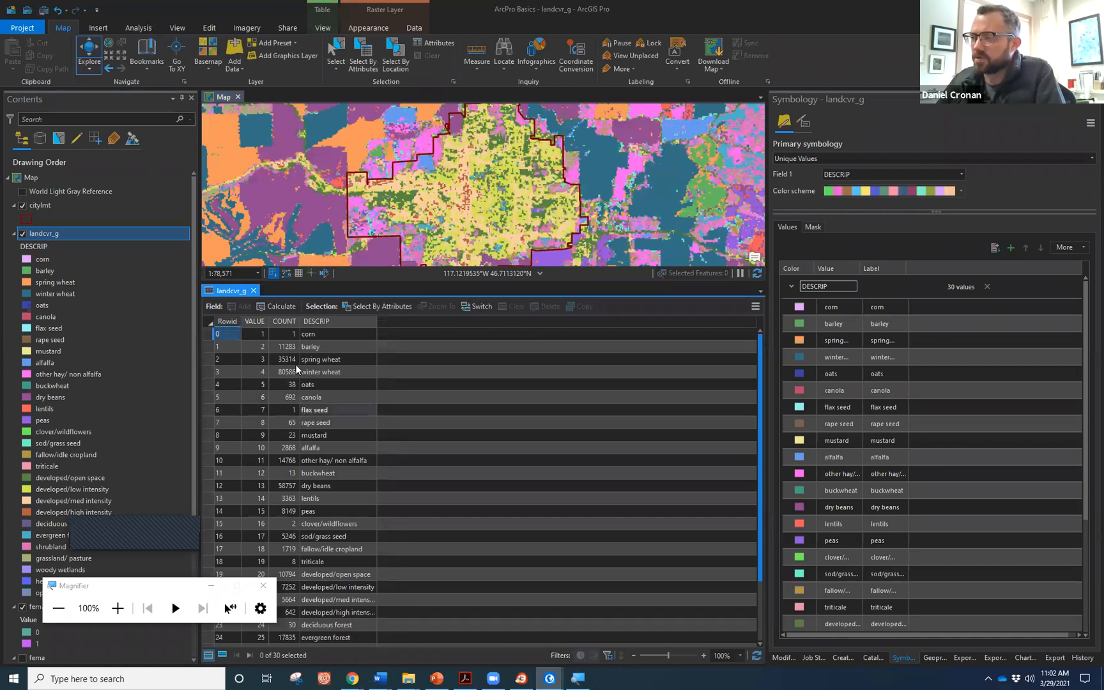
{"action": "scroll", "coordinate": [276, 370], "scroll_direction": "down", "scroll_amount": 2}
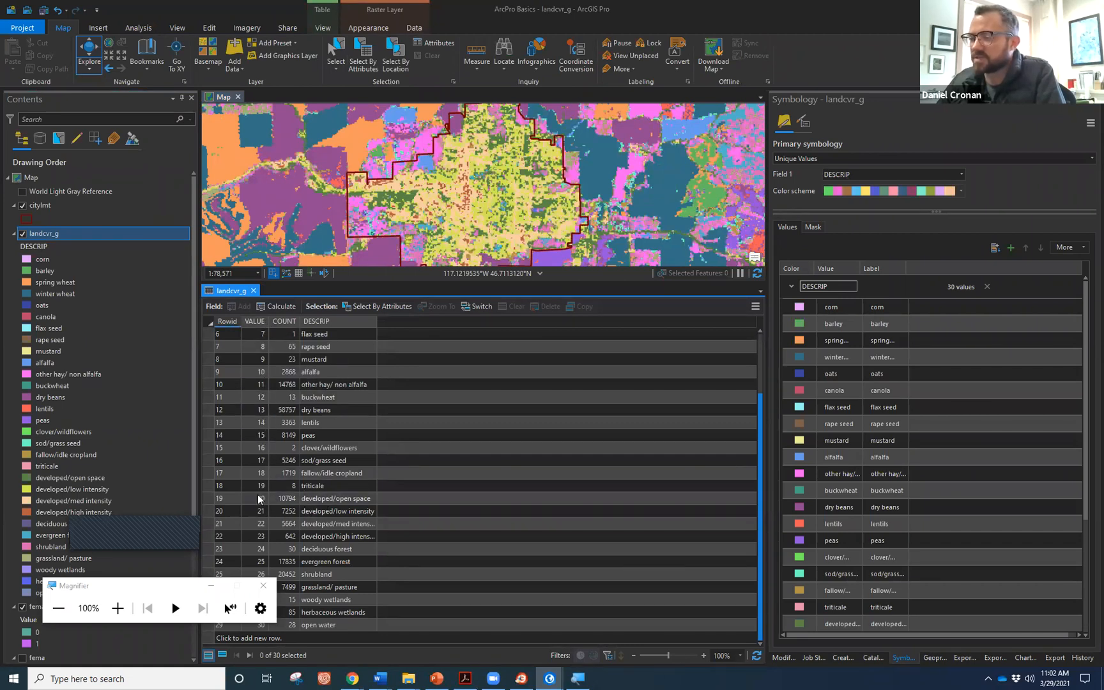
{"action": "left_click", "coordinate": [207, 498]}
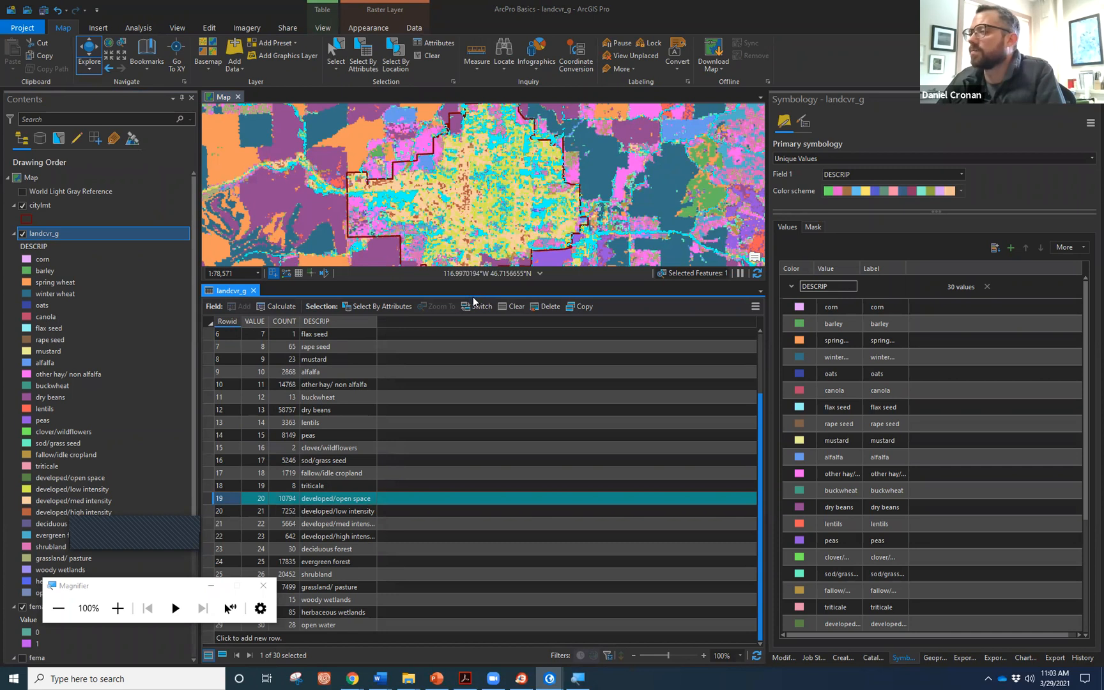
{"action": "scroll", "coordinate": [490, 195], "scroll_direction": "down", "scroll_amount": 2}
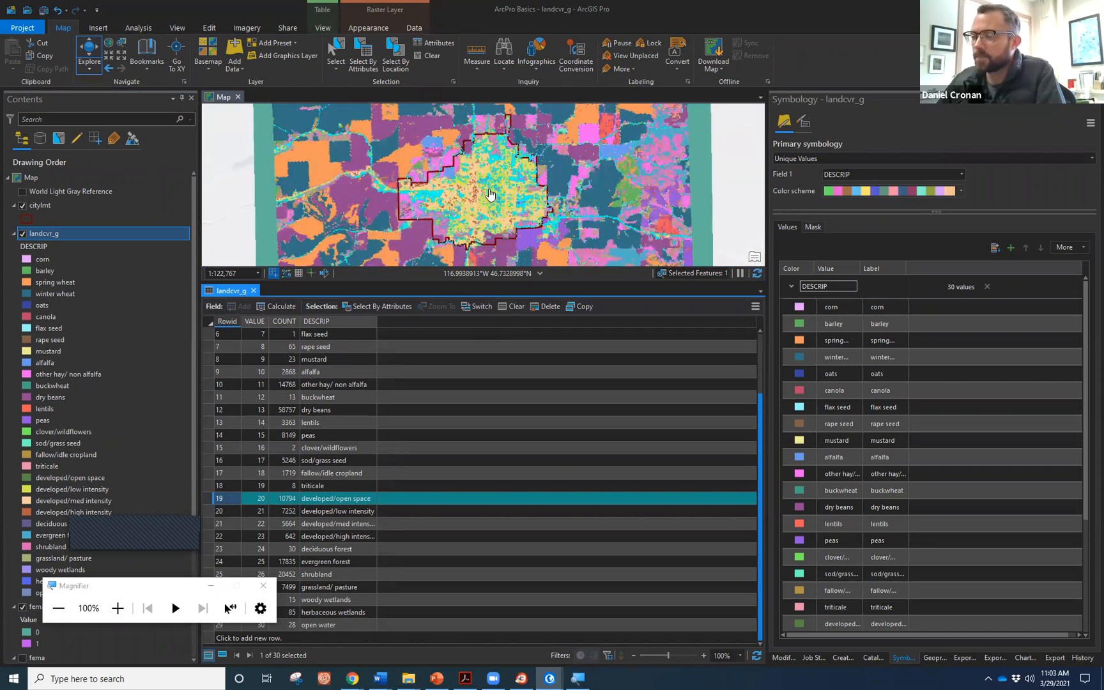
{"action": "left_click", "coordinate": [432, 56]}
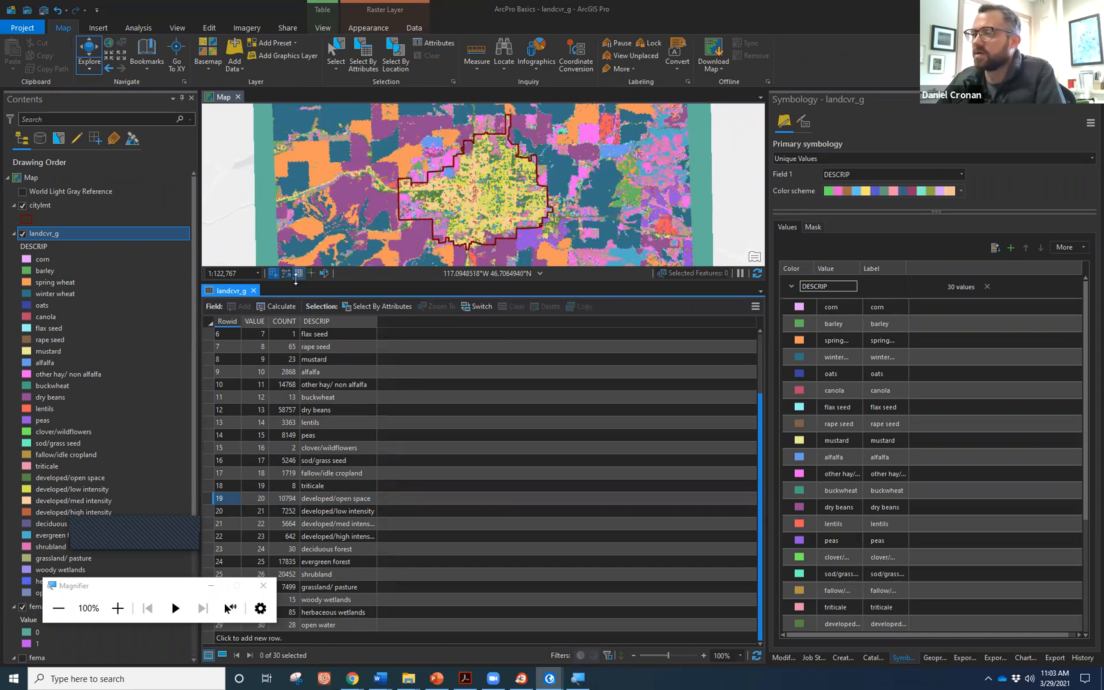
{"action": "left_click", "coordinate": [253, 291]}
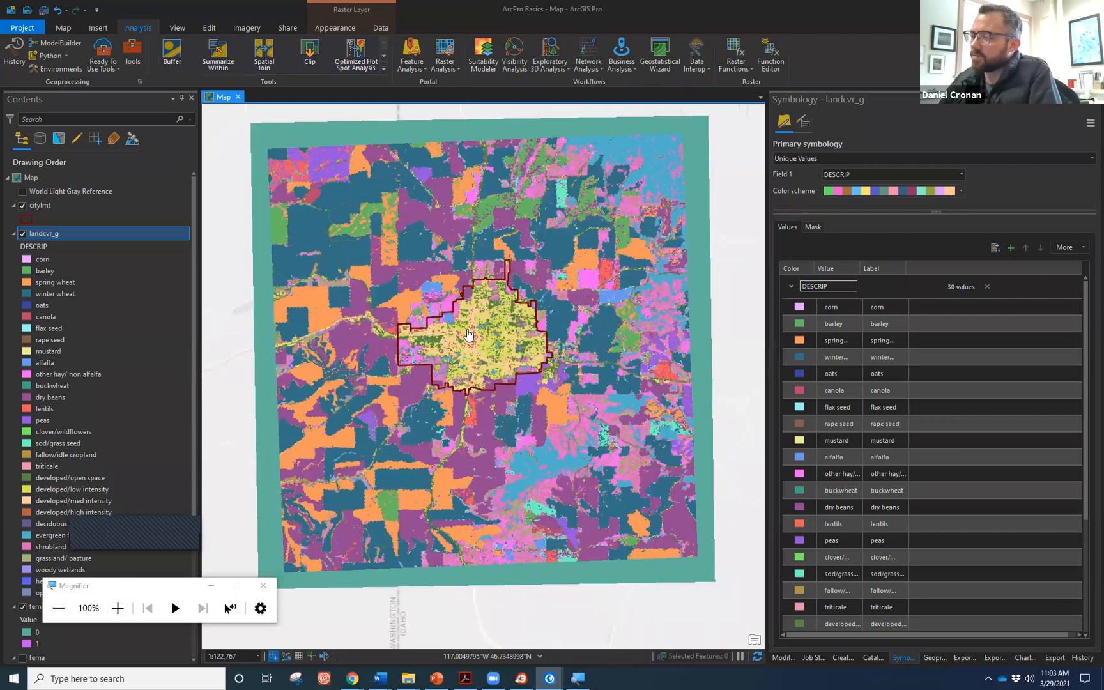
{"action": "left_click", "coordinate": [837, 626]}
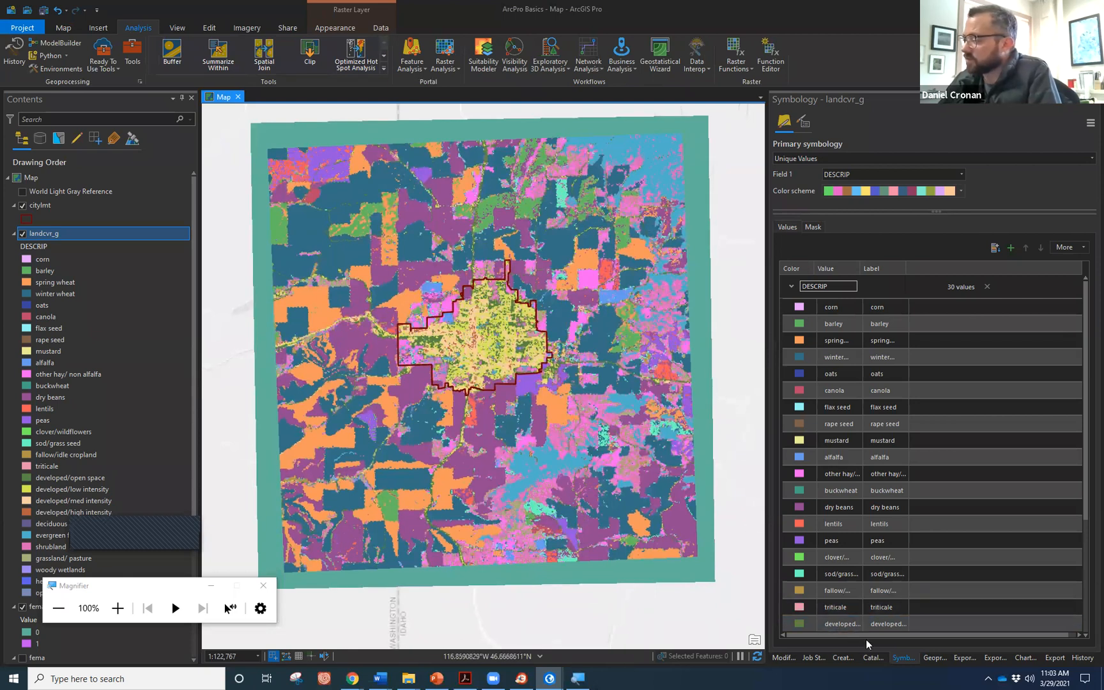
Search Geoprocessing for 'raster cal' and open the Spatial Analyst Raster Calculator.
{"action": "left_click", "coordinate": [933, 659]}
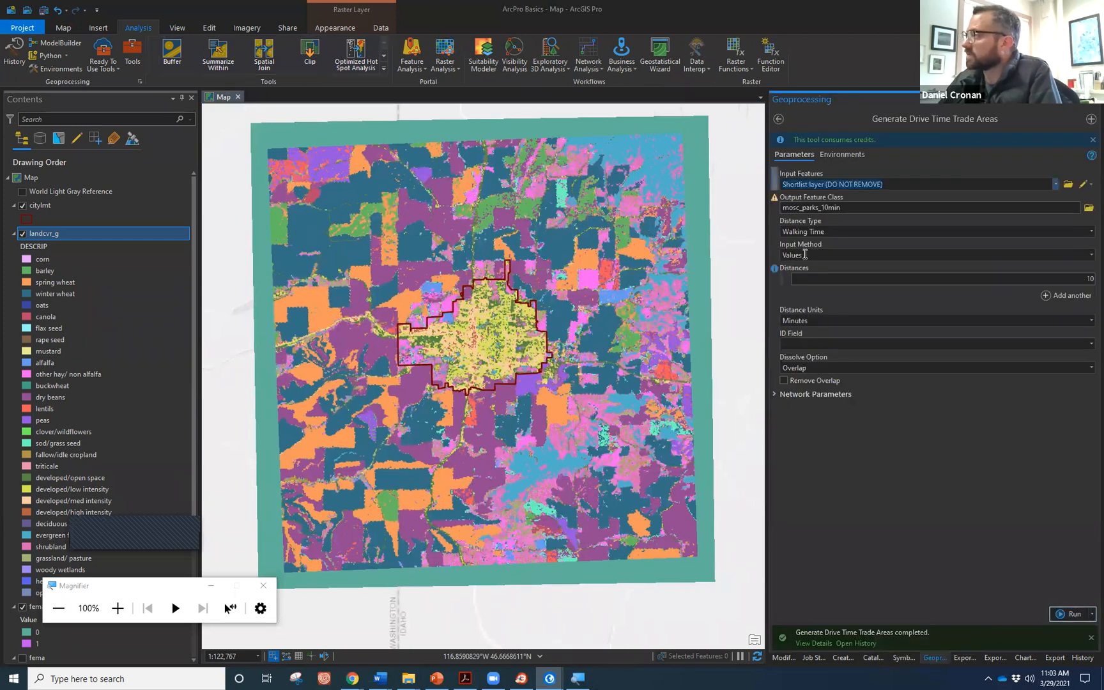
{"action": "left_click", "coordinate": [779, 120]}
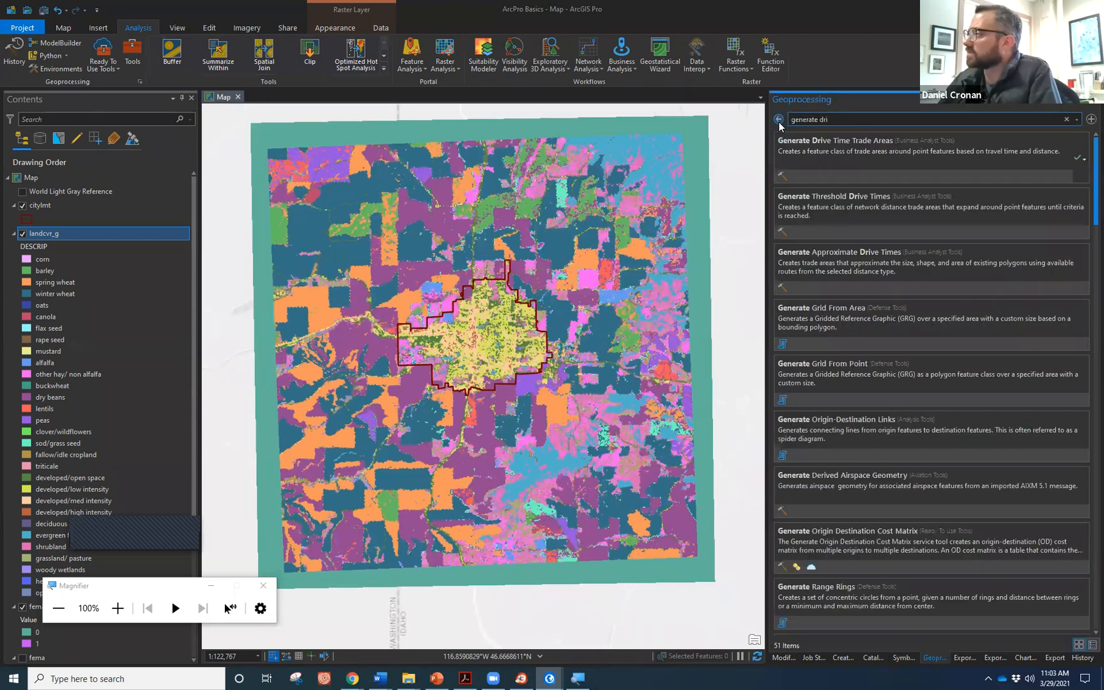
{"action": "left_click_drag", "start_coordinate": [838, 120], "coordinate": [790, 119]}
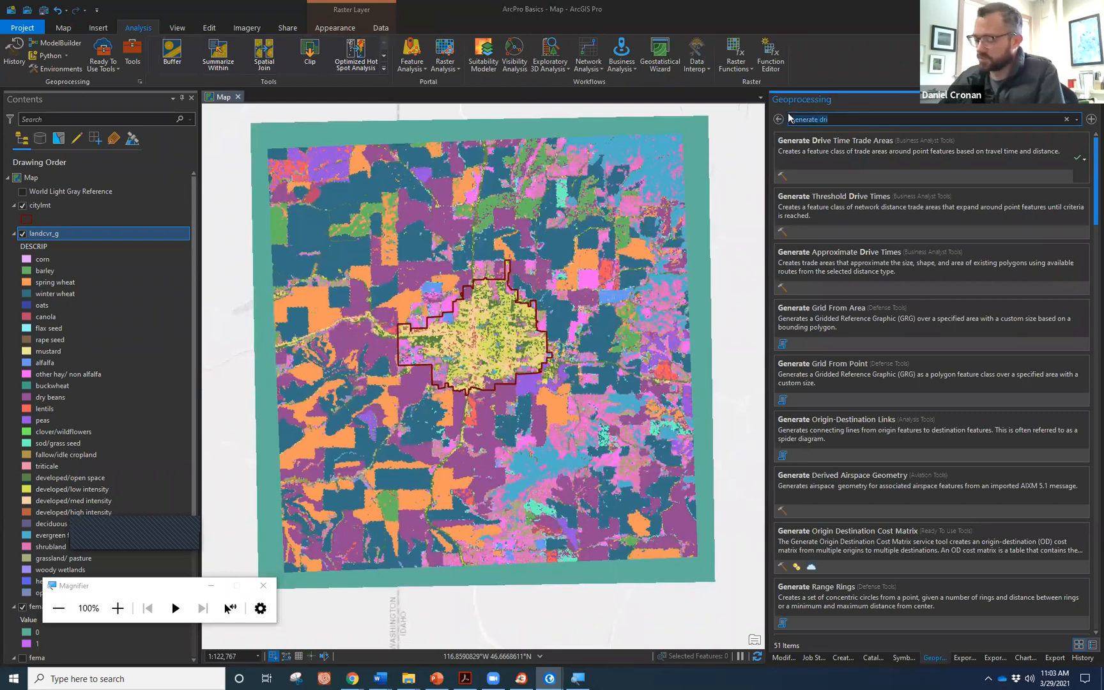
{"action": "type", "text": "ra"}
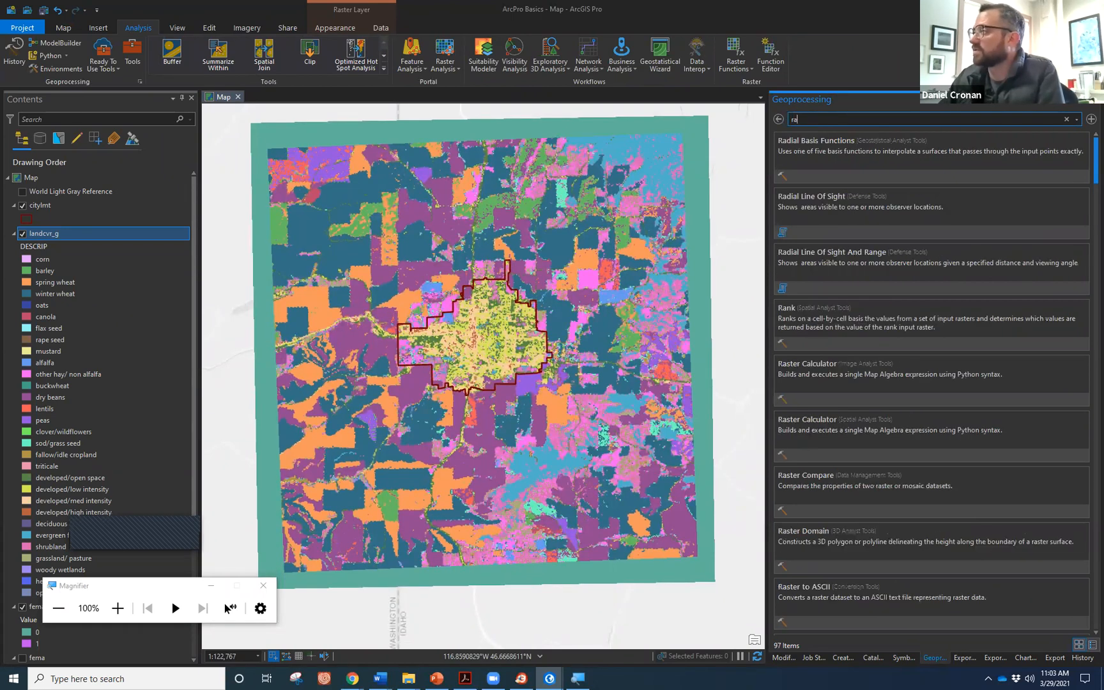
{"action": "type", "text": "ster cl"}
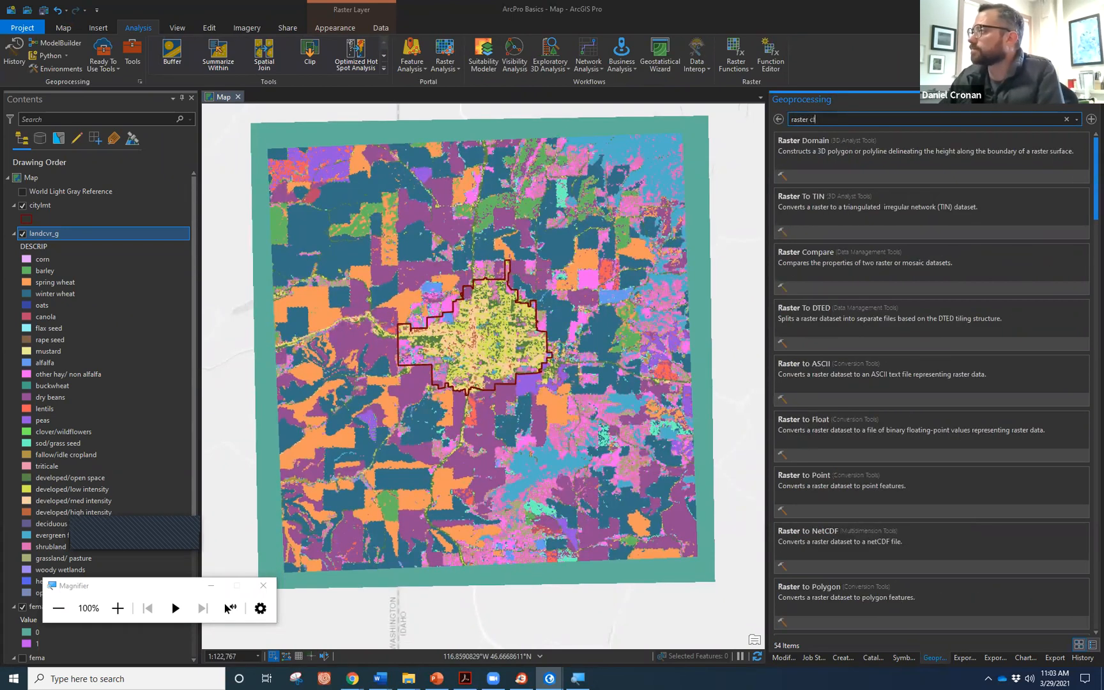
{"action": "key", "text": "BackSpace"}
{"action": "type", "text": "al"}
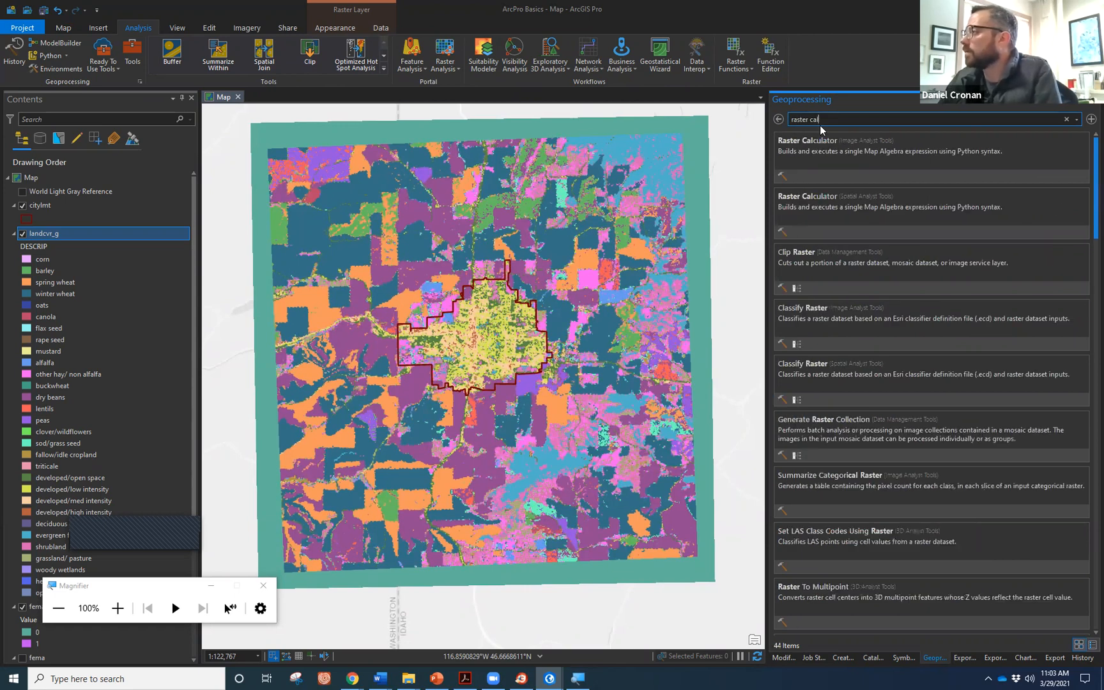
{"action": "left_click", "coordinate": [813, 195]}
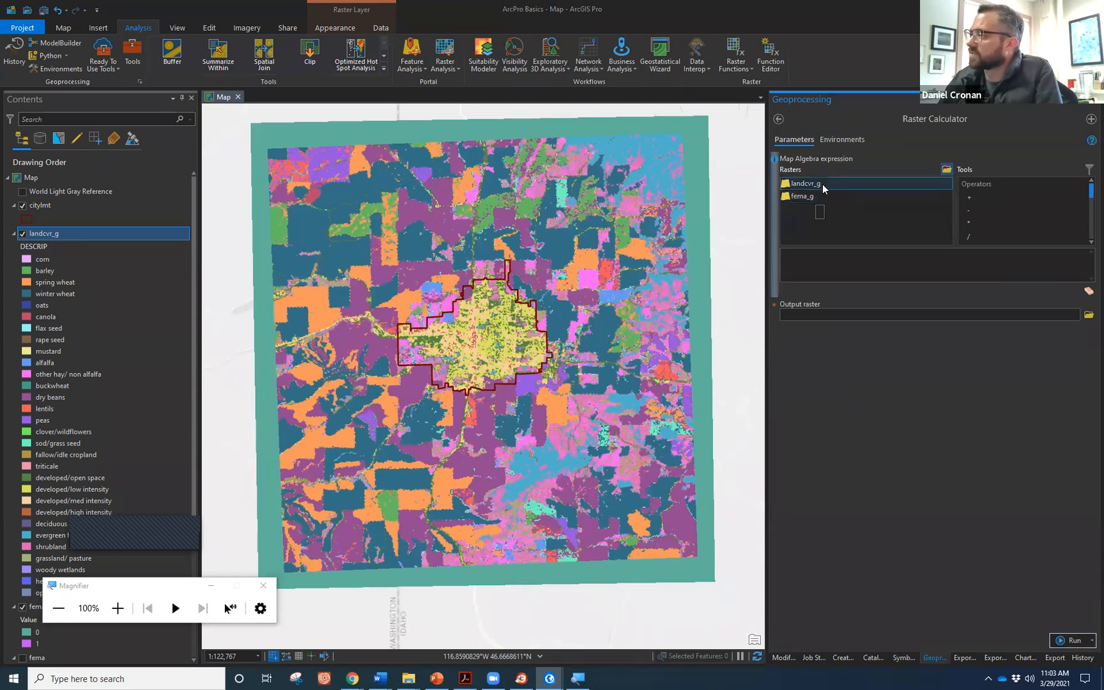
Build the map algebra expression "landcvr_g" == 20 in Raster Calculator.
{"action": "double_click", "coordinate": [822, 184]}
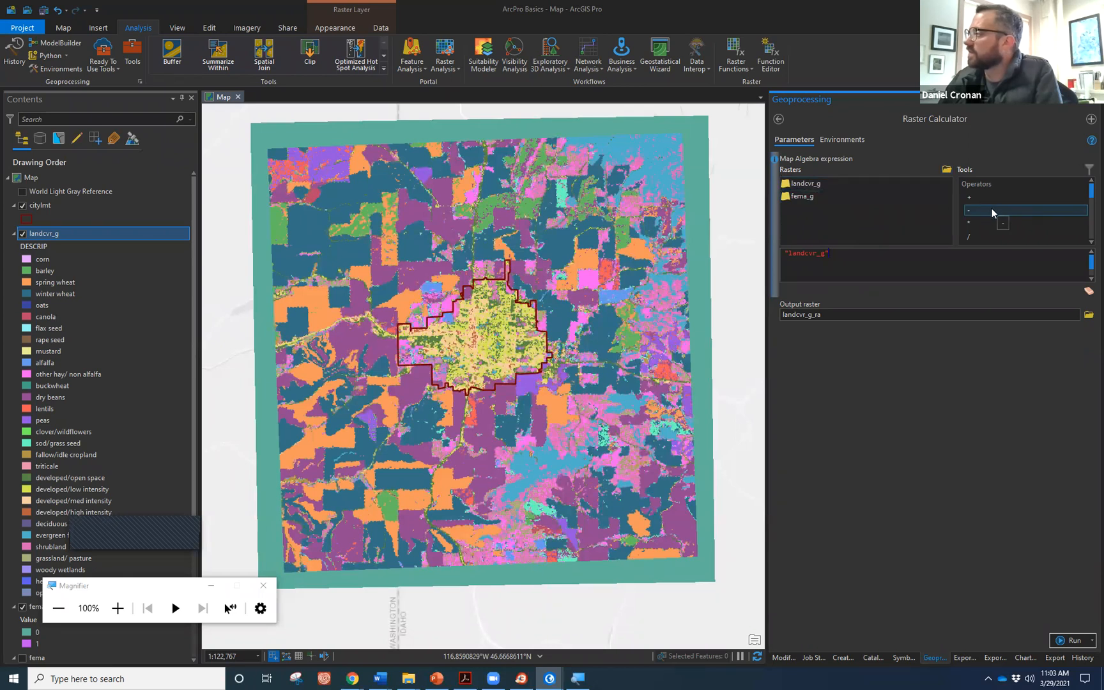
{"action": "scroll", "coordinate": [991, 221], "scroll_direction": "down", "scroll_amount": 1}
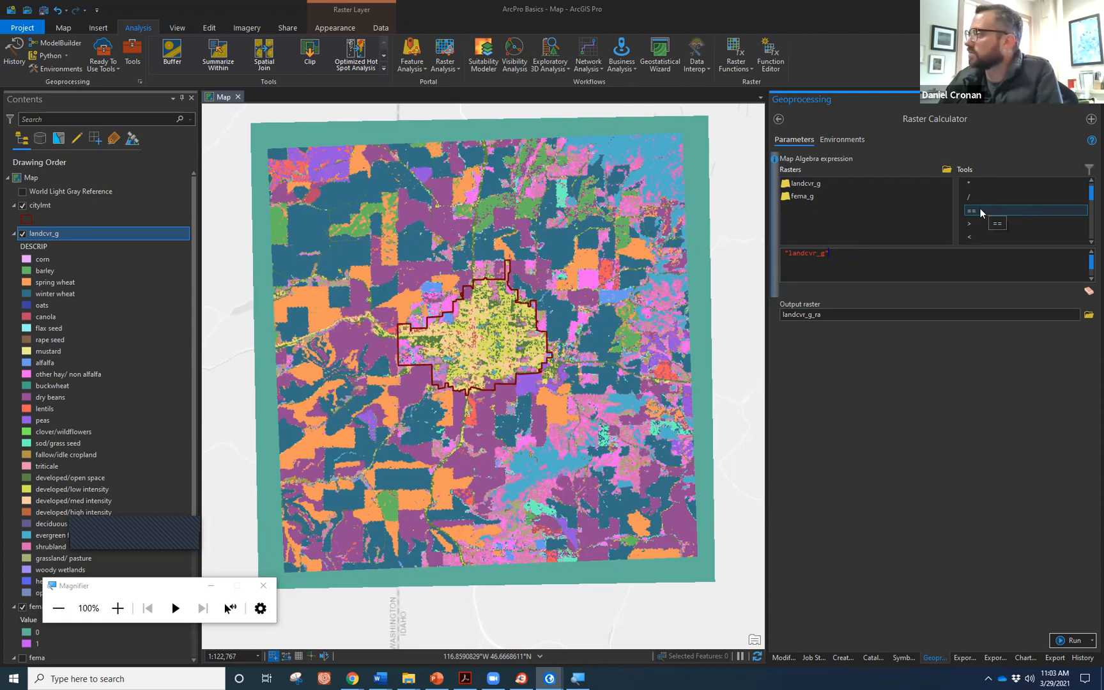
{"action": "double_click", "coordinate": [980, 210]}
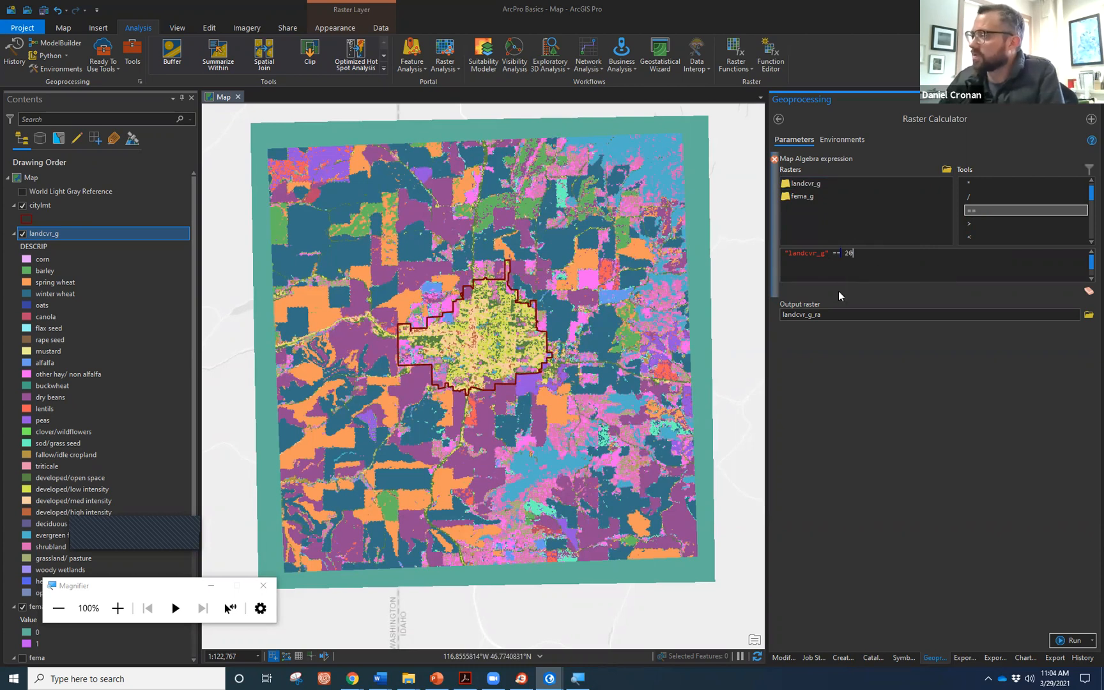
Name the output raster dev_opn_rc and run the calculation.
{"action": "left_click", "coordinate": [885, 313]}
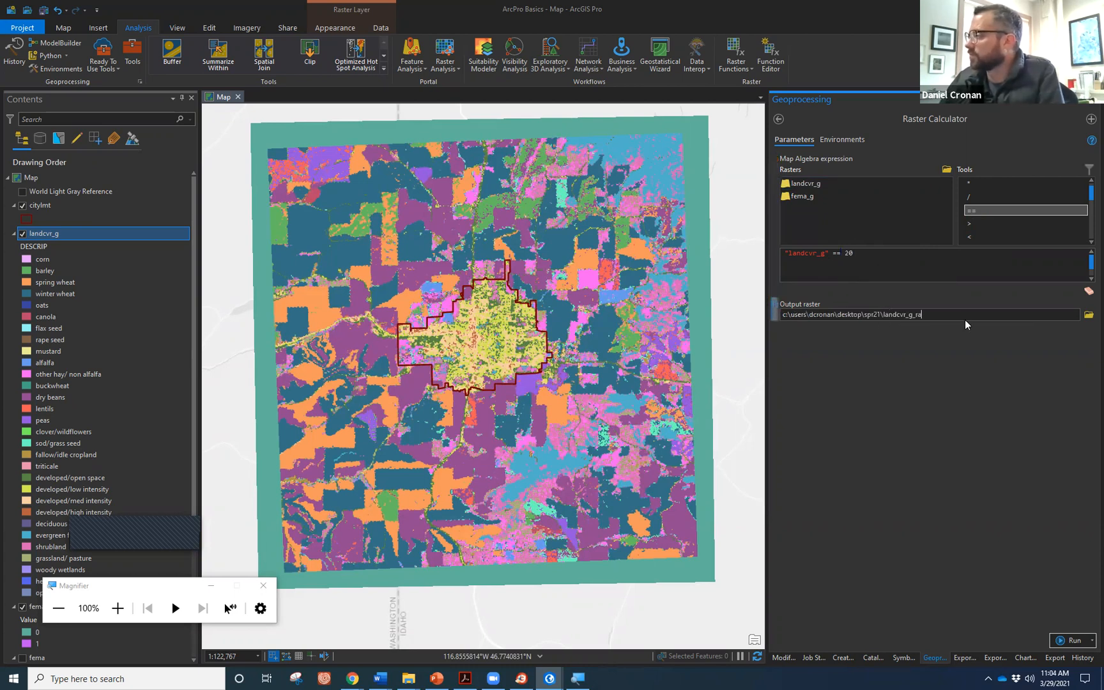
{"action": "left_click_drag", "start_coordinate": [923, 315], "coordinate": [885, 313]}
{"action": "type", "text": "dev"}
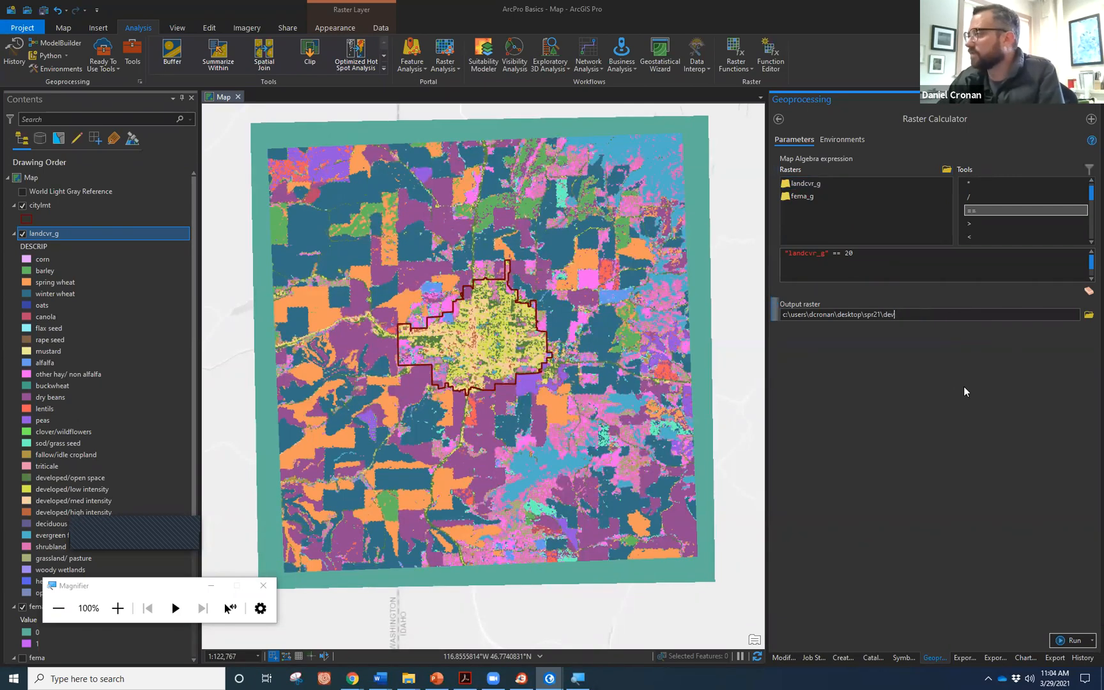
{"action": "type", "text": "_open"}
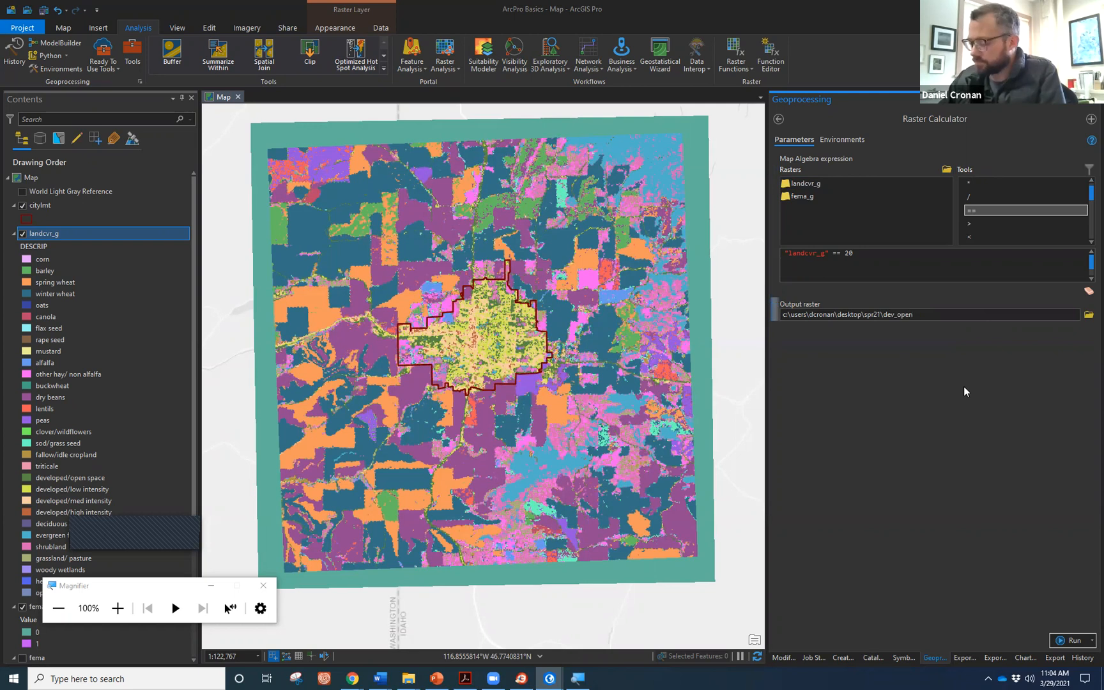
{"action": "key", "text": "BackSpace"}
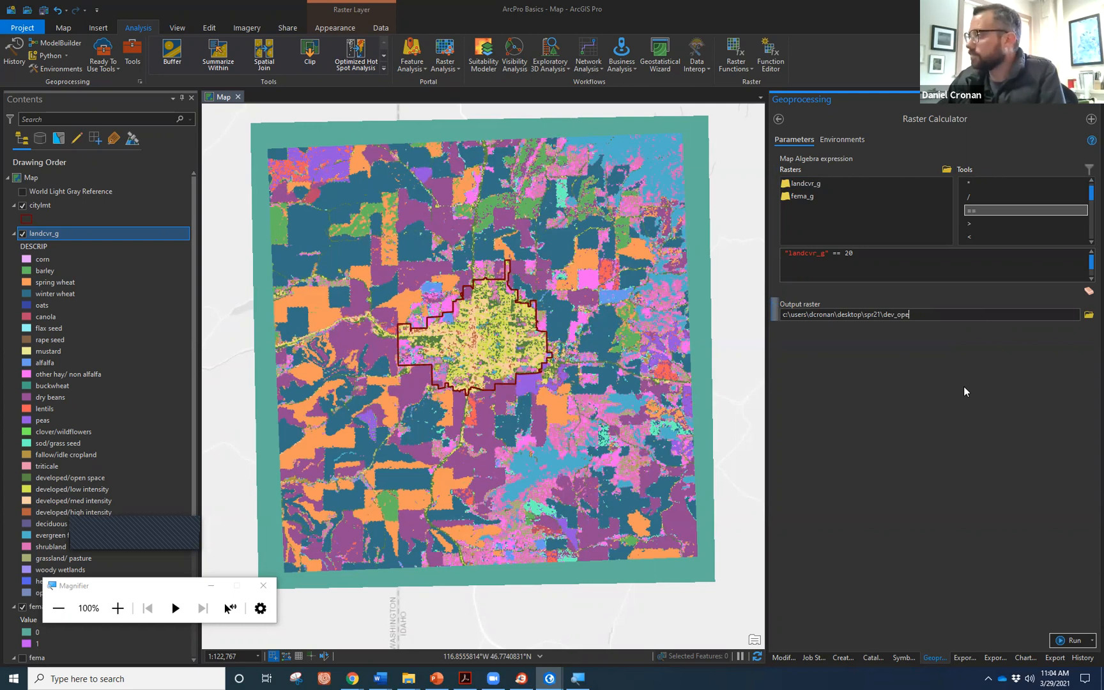
{"action": "key", "text": "BackSpace"}
{"action": "type", "text": "n"}
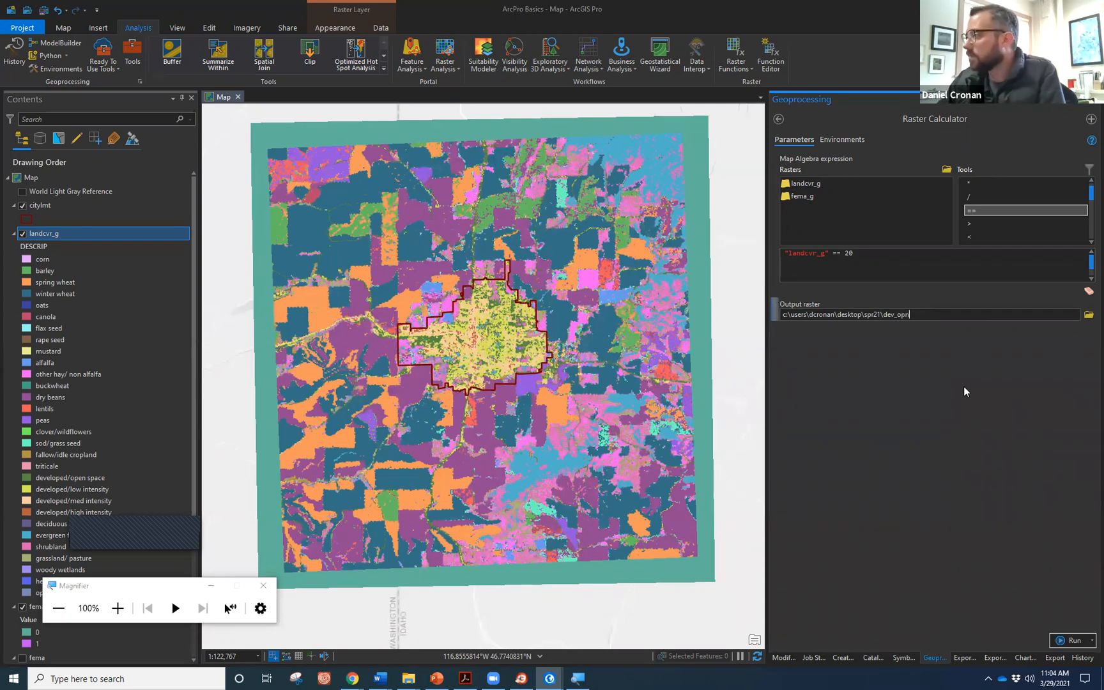
{"action": "type", "text": "_"}
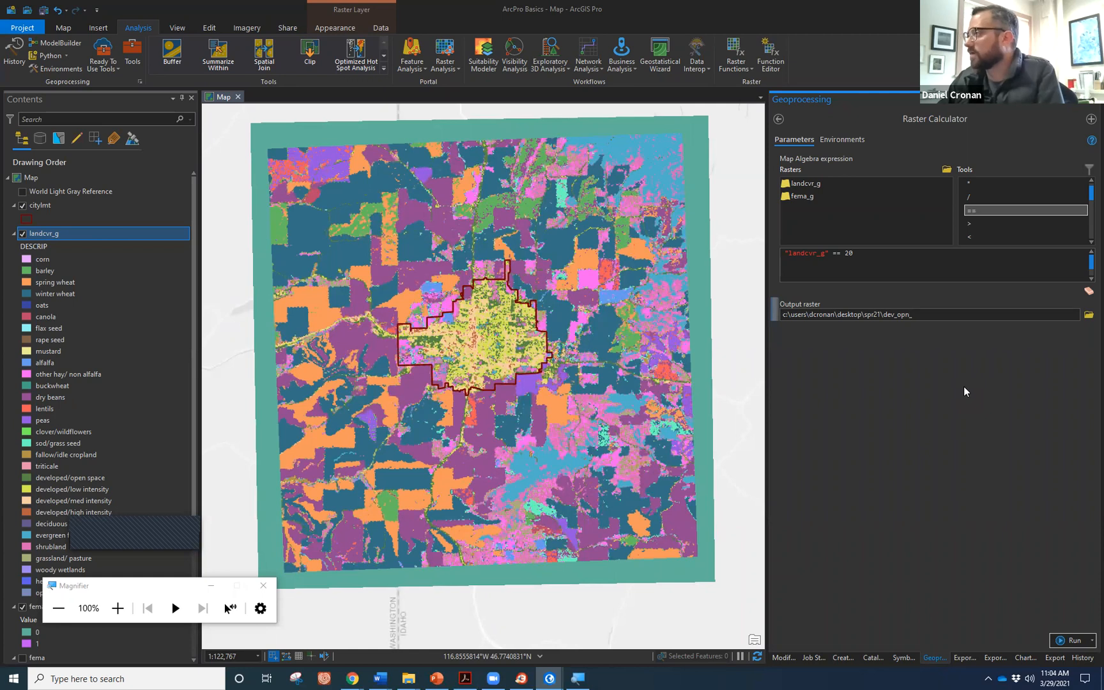
{"action": "type", "text": "rc"}
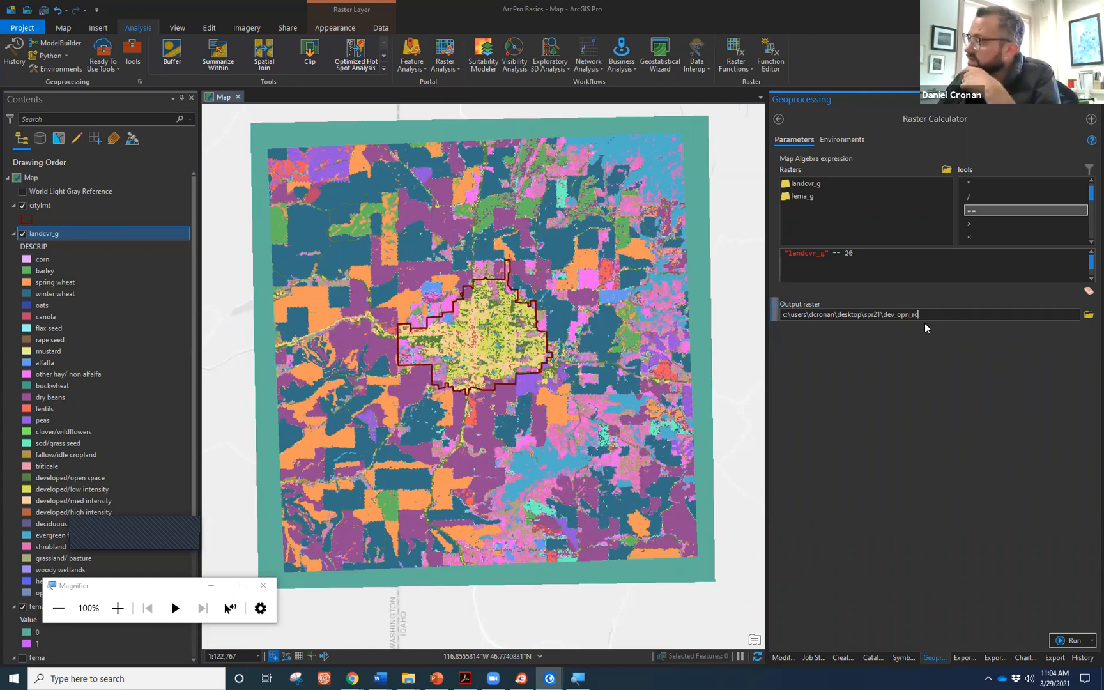
{"action": "left_click", "coordinate": [118, 608]}
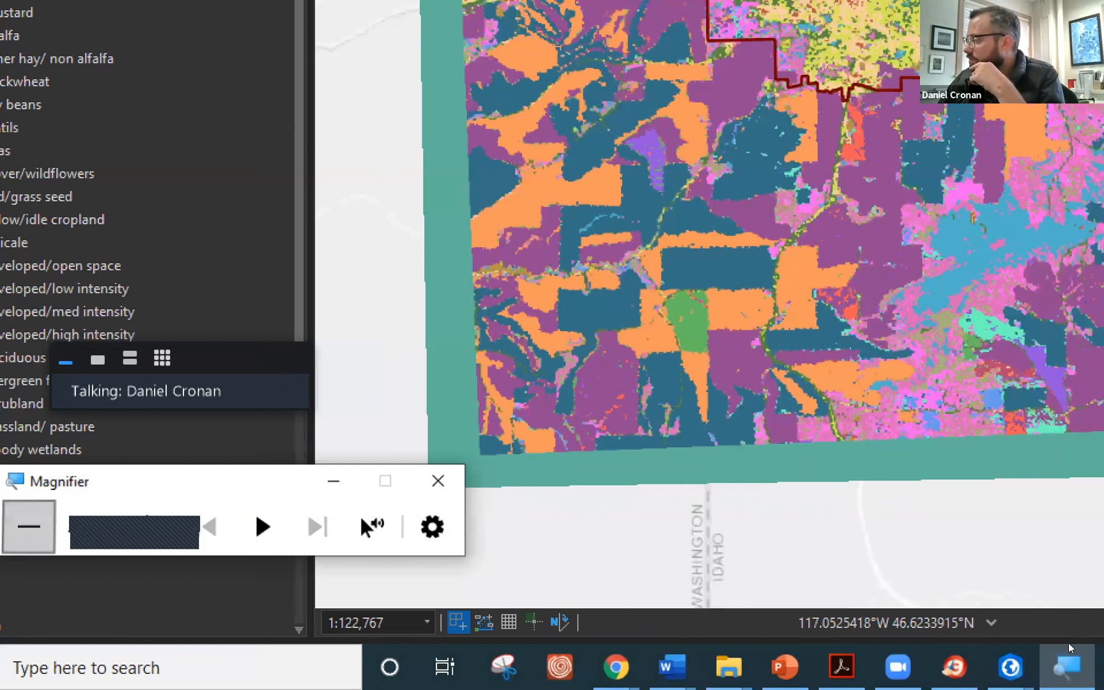
{"action": "left_click", "coordinate": [27, 525]}
{"action": "left_click", "coordinate": [1071, 640]}
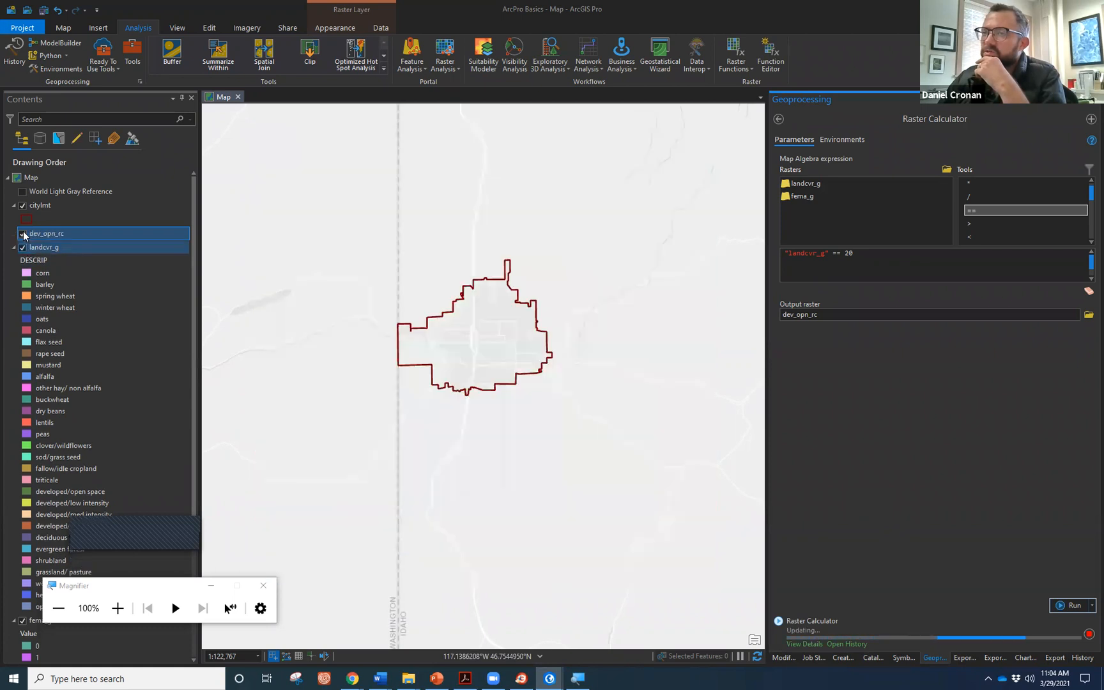
Show dev_opn_rc, hide and collapse landcvr_g, and move landcvr_g below fema_g.
{"action": "left_click", "coordinate": [23, 234]}
{"action": "left_click", "coordinate": [23, 285]}
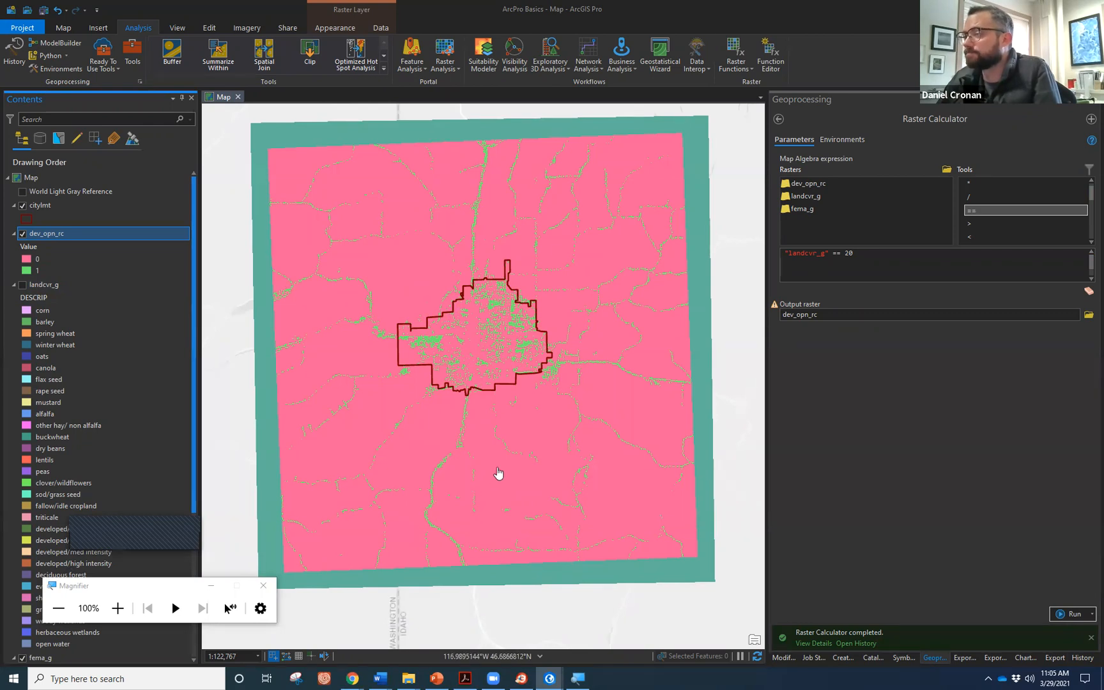
{"action": "left_click", "coordinate": [14, 285]}
{"action": "left_click", "coordinate": [38, 299]}
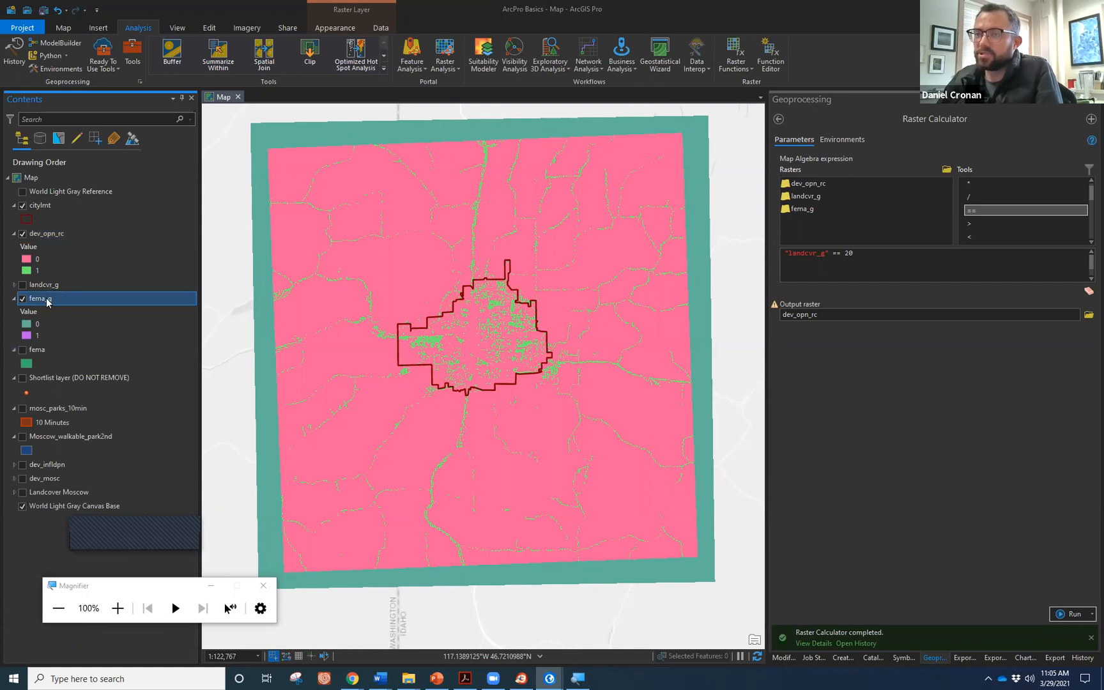
{"action": "left_click_drag", "start_coordinate": [46, 282], "coordinate": [49, 294]}
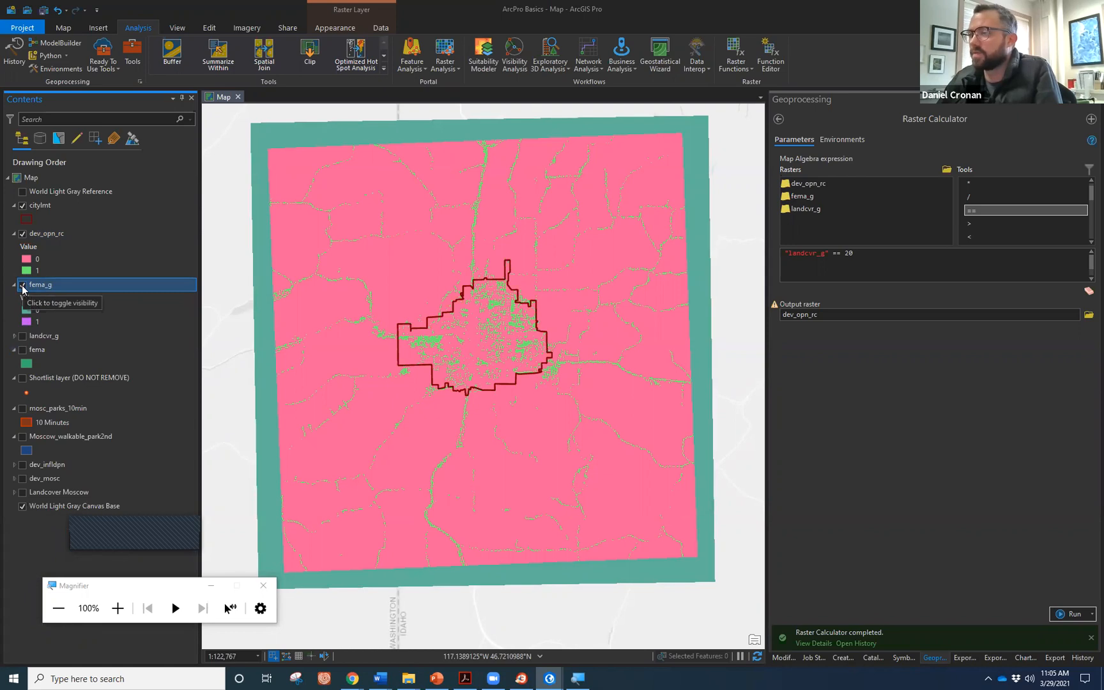
Toggle fema_g and dev_opn_rc on and off to compare their extents and flood areas.
{"action": "left_click", "coordinate": [22, 285]}
{"action": "left_click", "coordinate": [21, 285]}
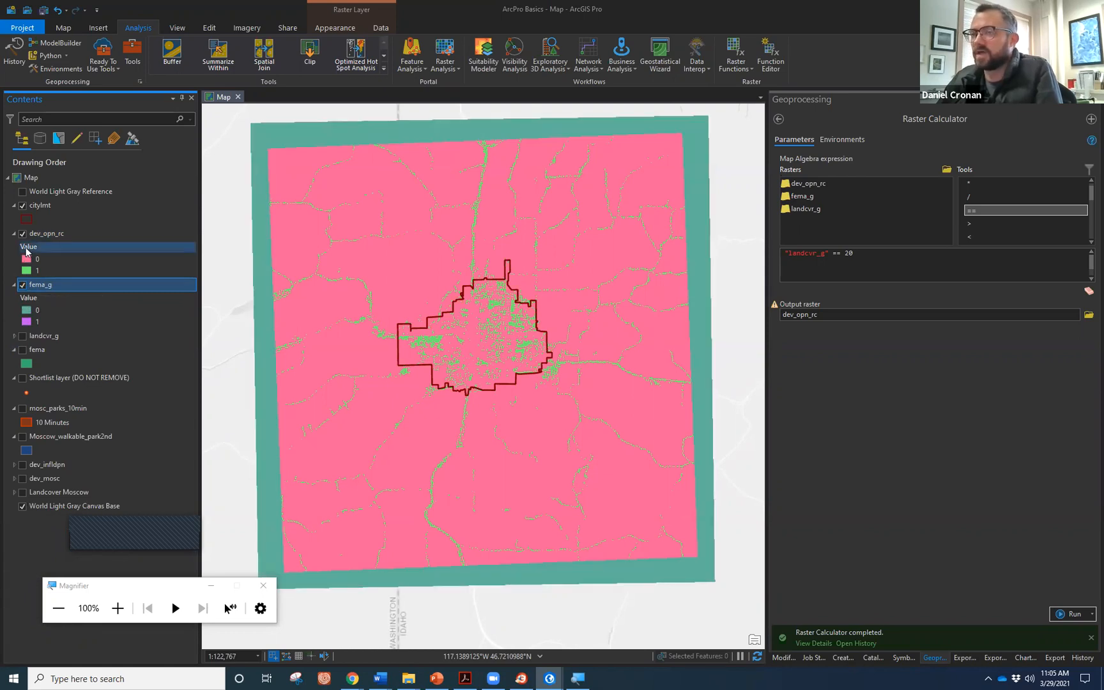
{"action": "left_click", "coordinate": [22, 234]}
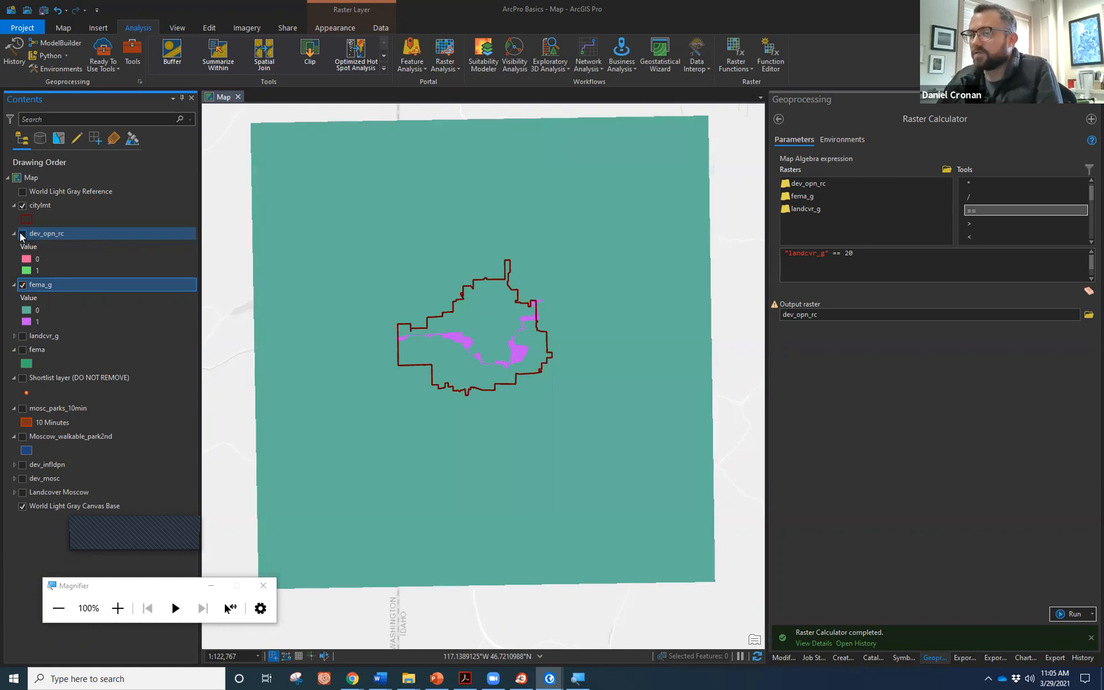
{"action": "left_click", "coordinate": [22, 234]}
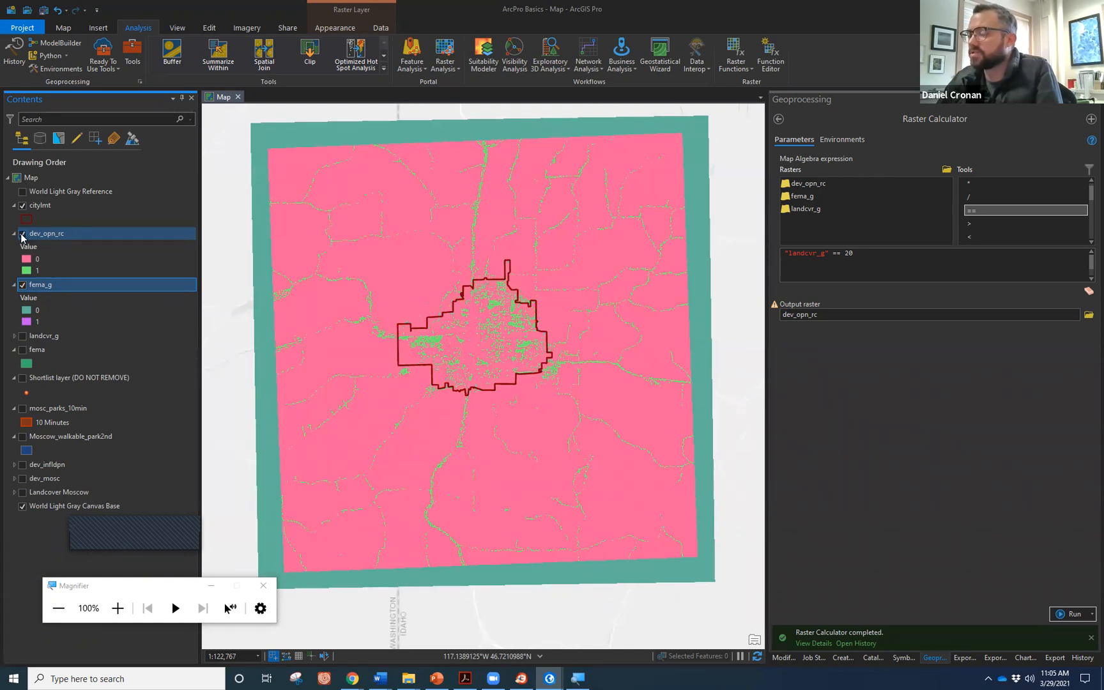
{"action": "left_click", "coordinate": [22, 234]}
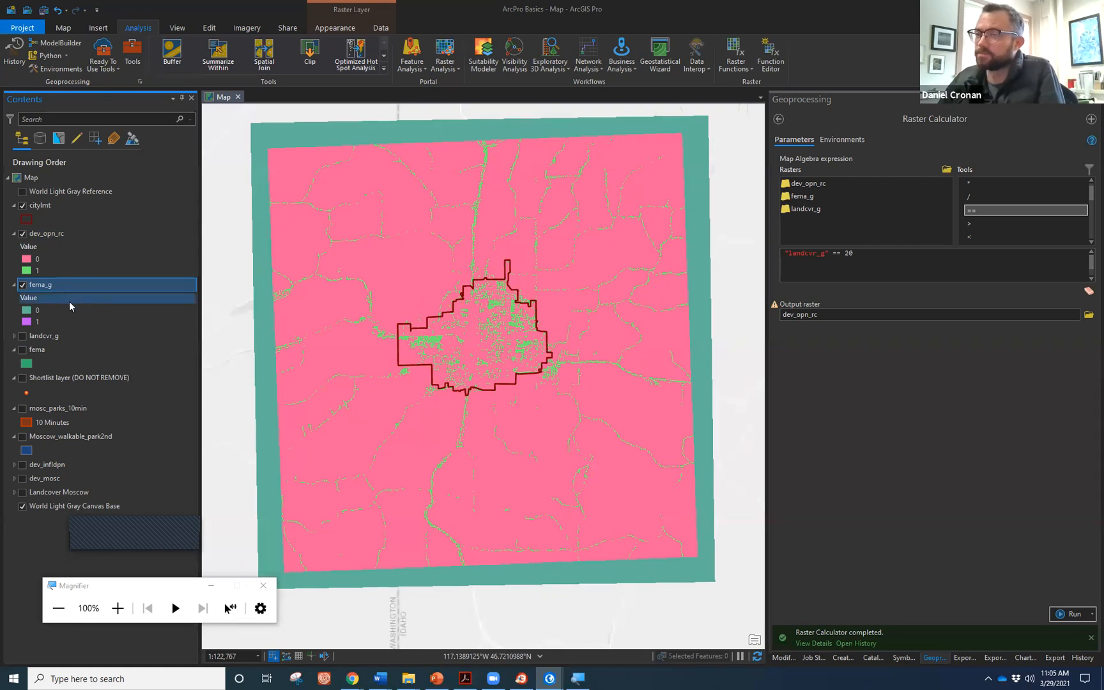
{"action": "left_click", "coordinate": [779, 119]}
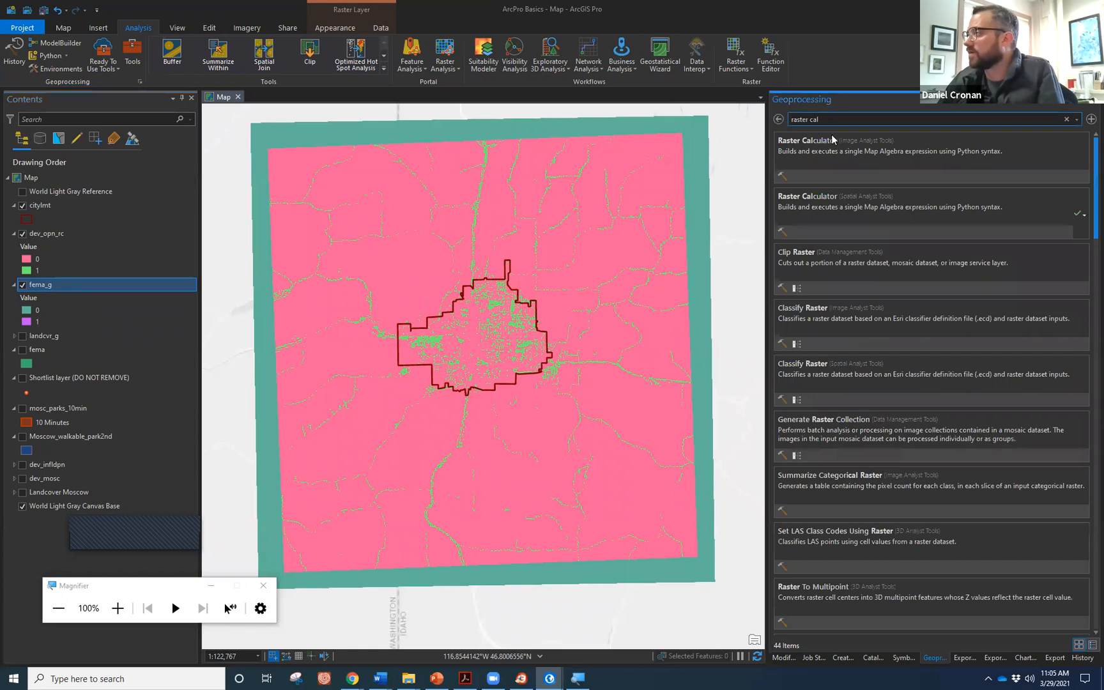
Run Raster Calculator with "dev_opn_rc" + "fema_g" to produce dev_opn_rc_r.
{"action": "left_click", "coordinate": [817, 198]}
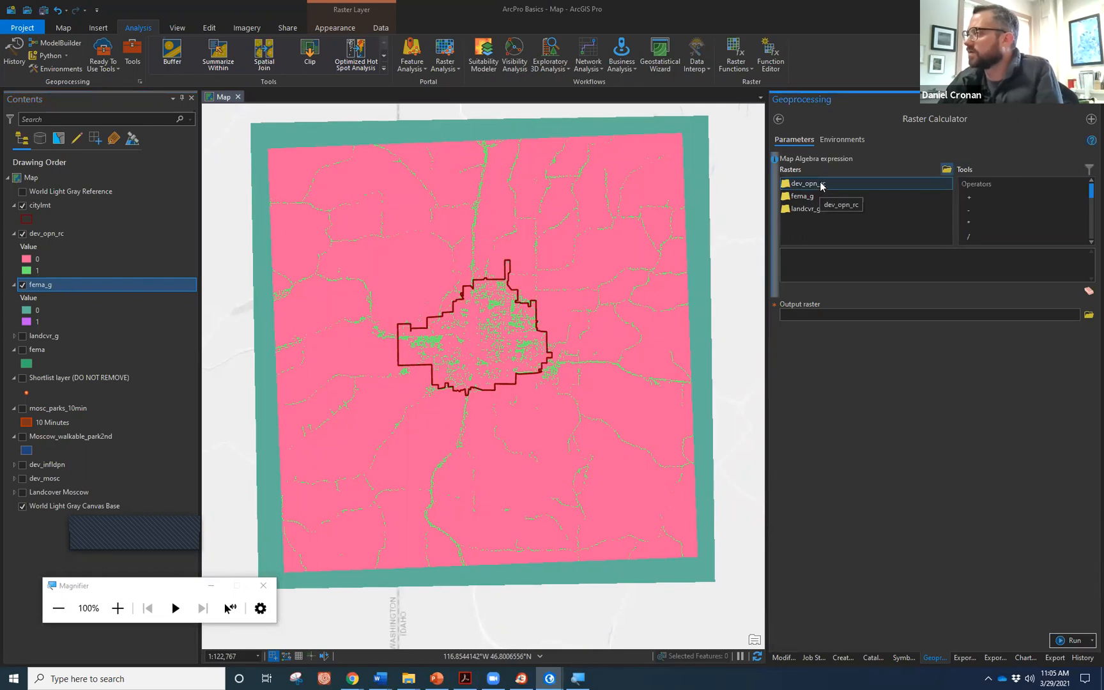
{"action": "double_click", "coordinate": [830, 183]}
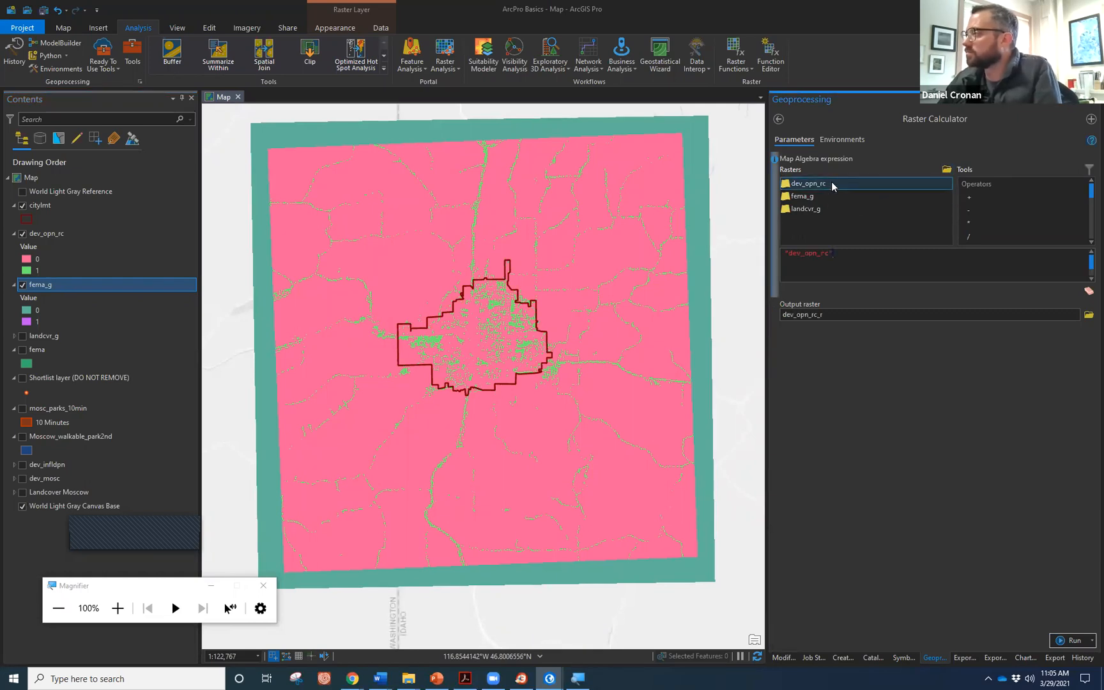
{"action": "left_click", "coordinate": [969, 198]}
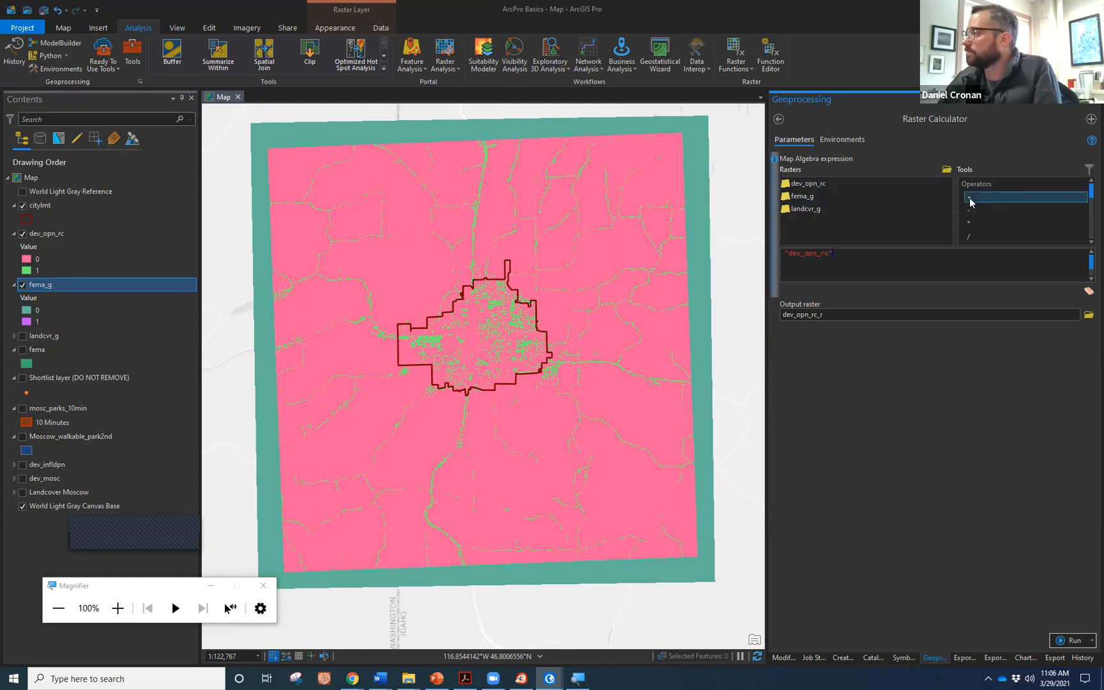
{"action": "double_click", "coordinate": [969, 197]}
{"action": "double_click", "coordinate": [823, 196]}
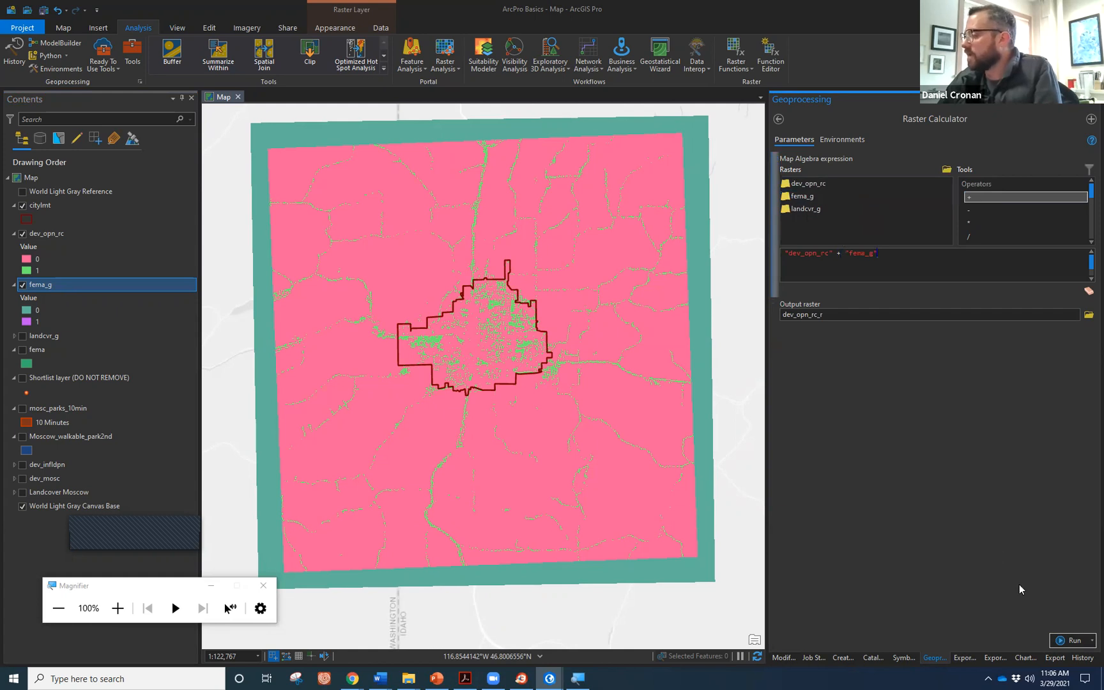
{"action": "left_click", "coordinate": [1065, 643]}
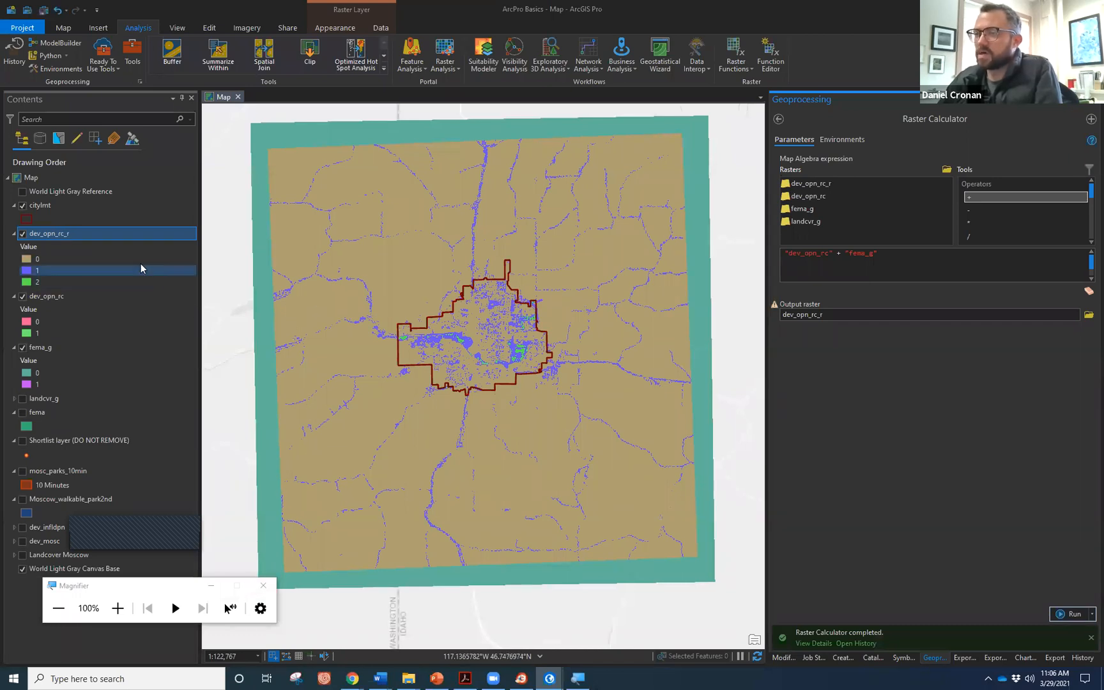
Zoom into the city boundary to inspect dev_opn_rc_r's value 1 and 2 areas.
{"action": "scroll", "coordinate": [487, 354], "scroll_direction": "up", "scroll_amount": 1}
{"action": "scroll", "coordinate": [487, 354], "scroll_direction": "up", "scroll_amount": 3}
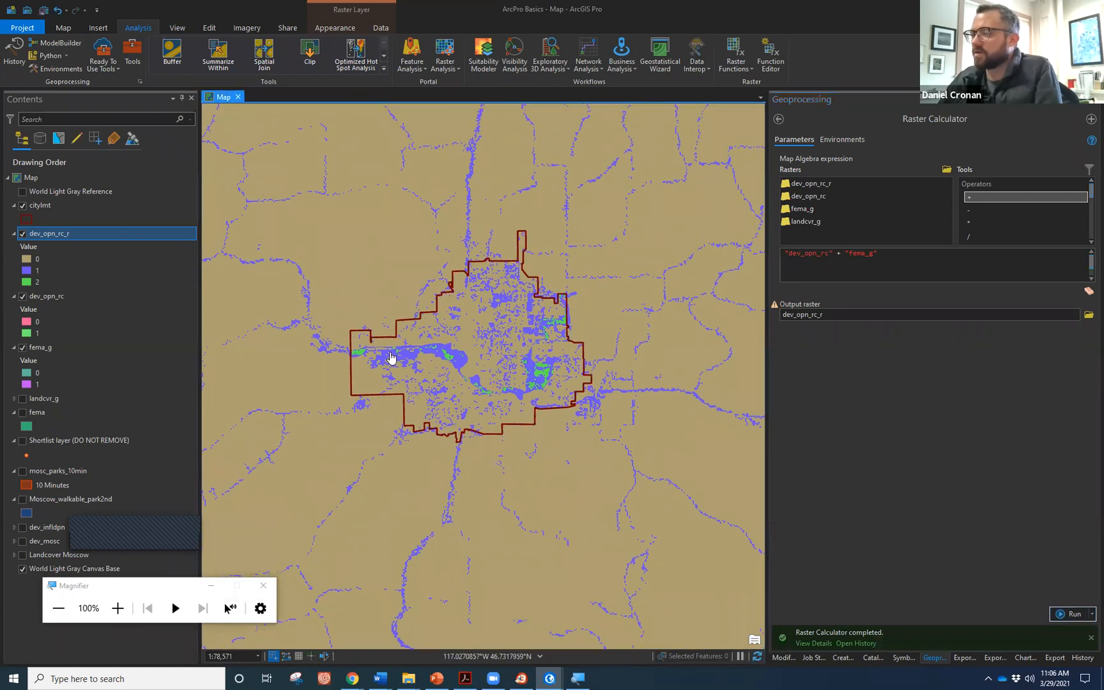
{"action": "scroll", "coordinate": [390, 357], "scroll_direction": "up", "scroll_amount": 2}
{"action": "scroll", "coordinate": [345, 365], "scroll_direction": "up", "scroll_amount": 1}
{"action": "scroll", "coordinate": [266, 360], "scroll_direction": "down", "scroll_amount": 1}
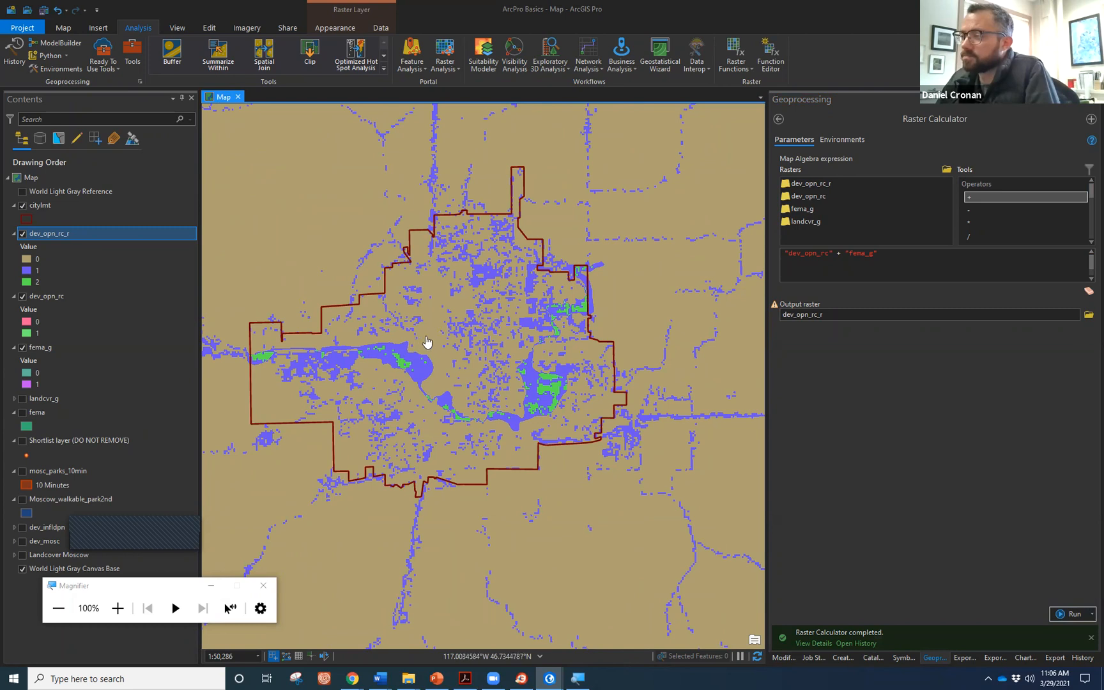
{"action": "left_click", "coordinate": [83, 281]}
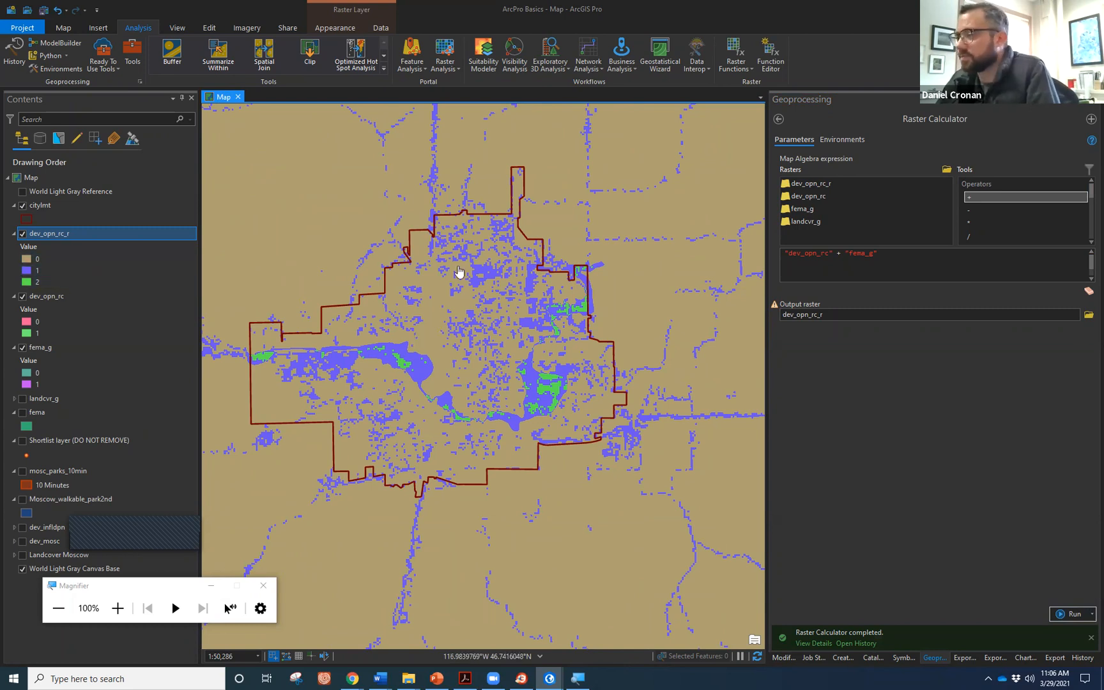
{"action": "left_click", "coordinate": [74, 232]}
{"action": "right_click", "coordinate": [73, 236]}
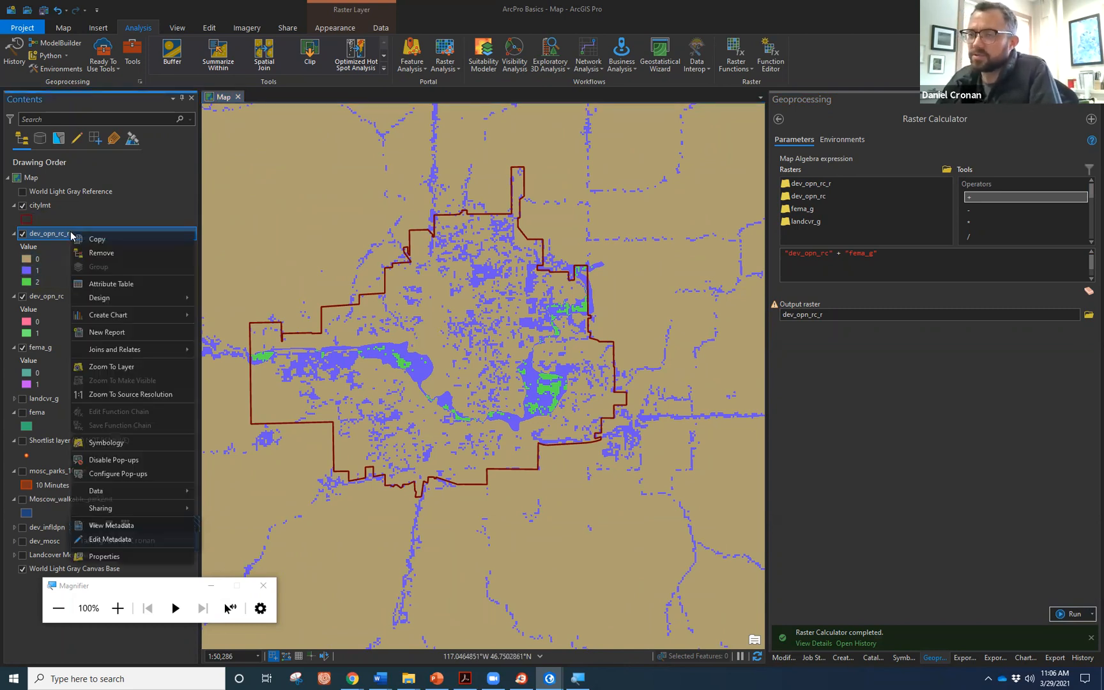
Try Stretch symbology on dev_opn_rc_r, then revert to Unique Values.
{"action": "left_click", "coordinate": [161, 444]}
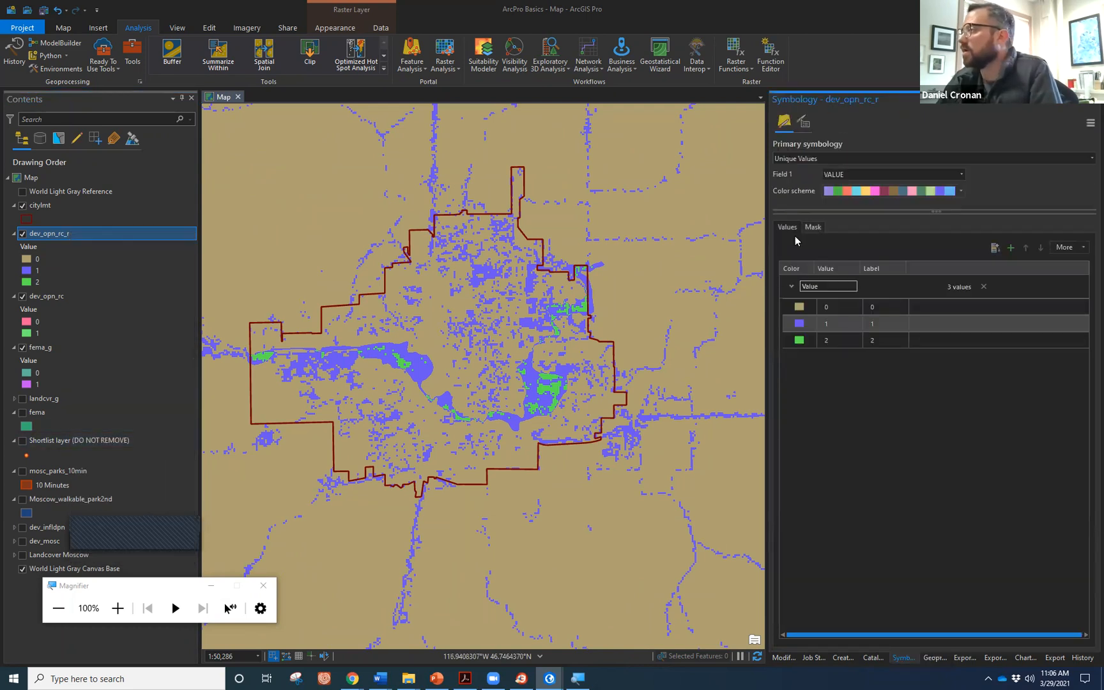
{"action": "left_click", "coordinate": [1087, 159]}
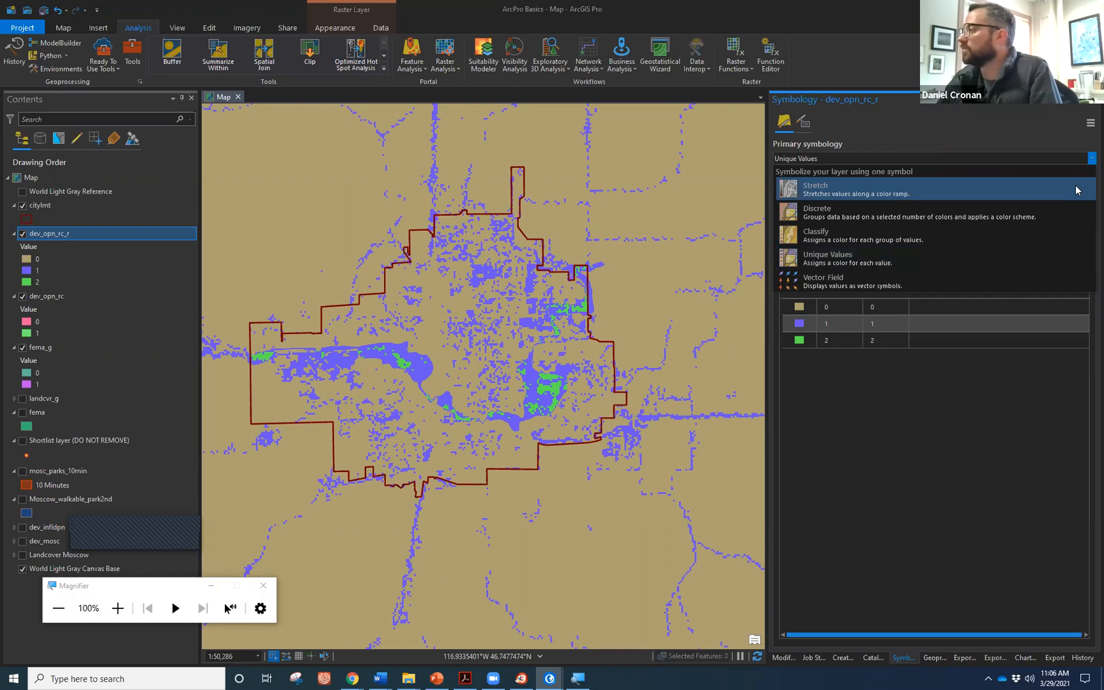
{"action": "left_click", "coordinate": [1076, 189]}
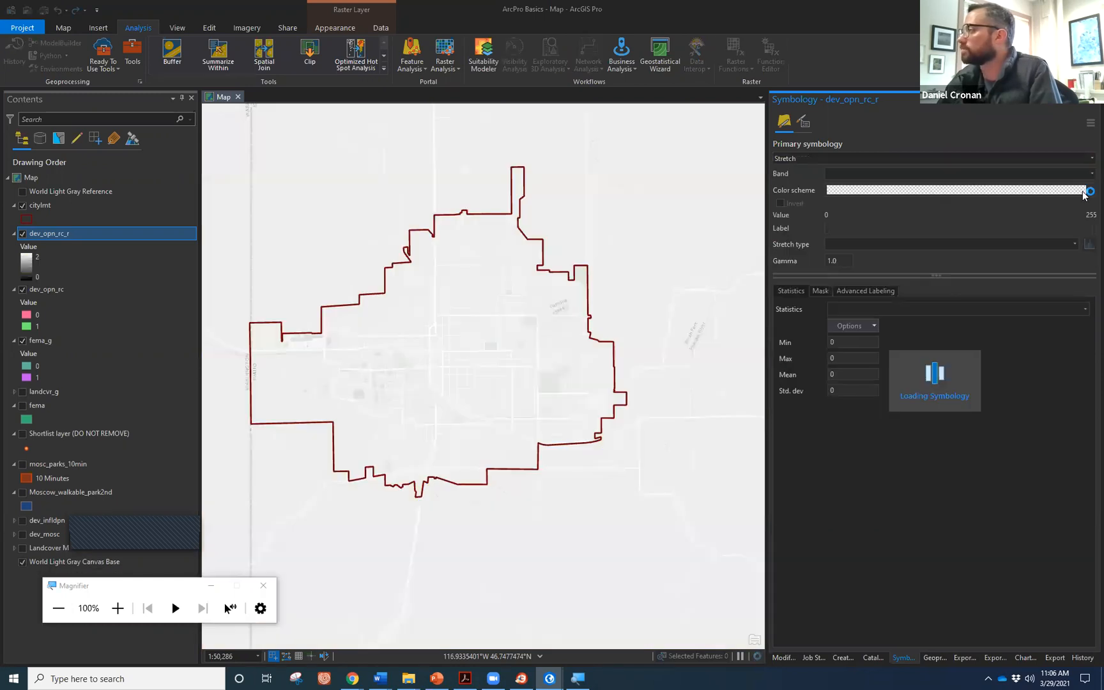
{"action": "left_click", "coordinate": [1084, 191]}
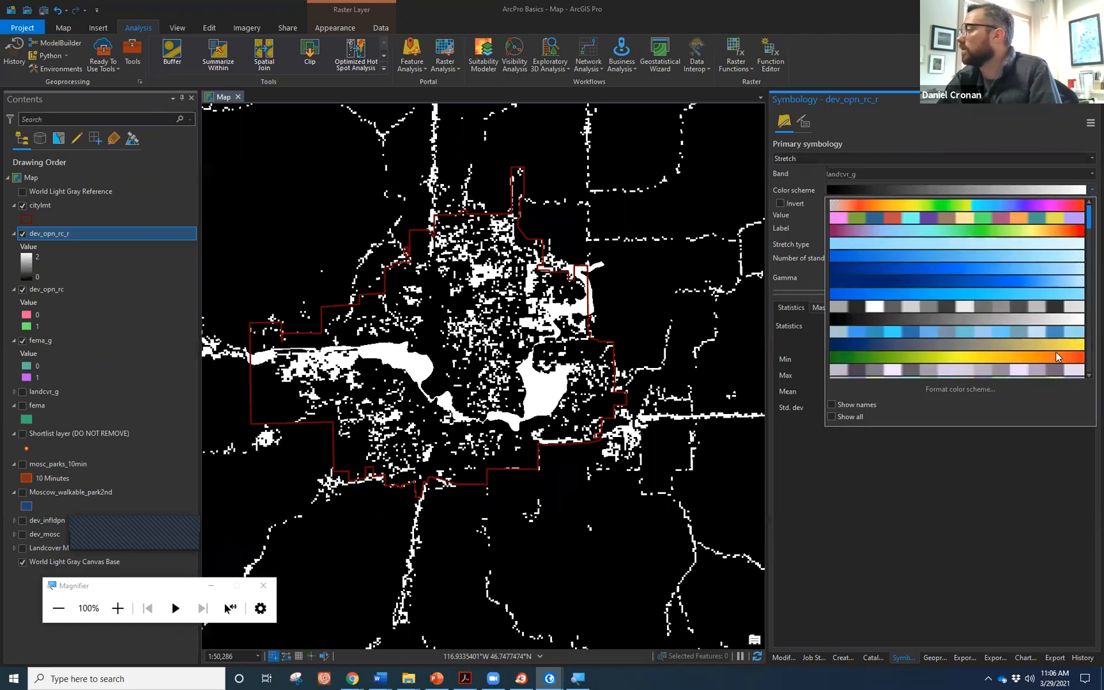
{"action": "key", "text": "Escape"}
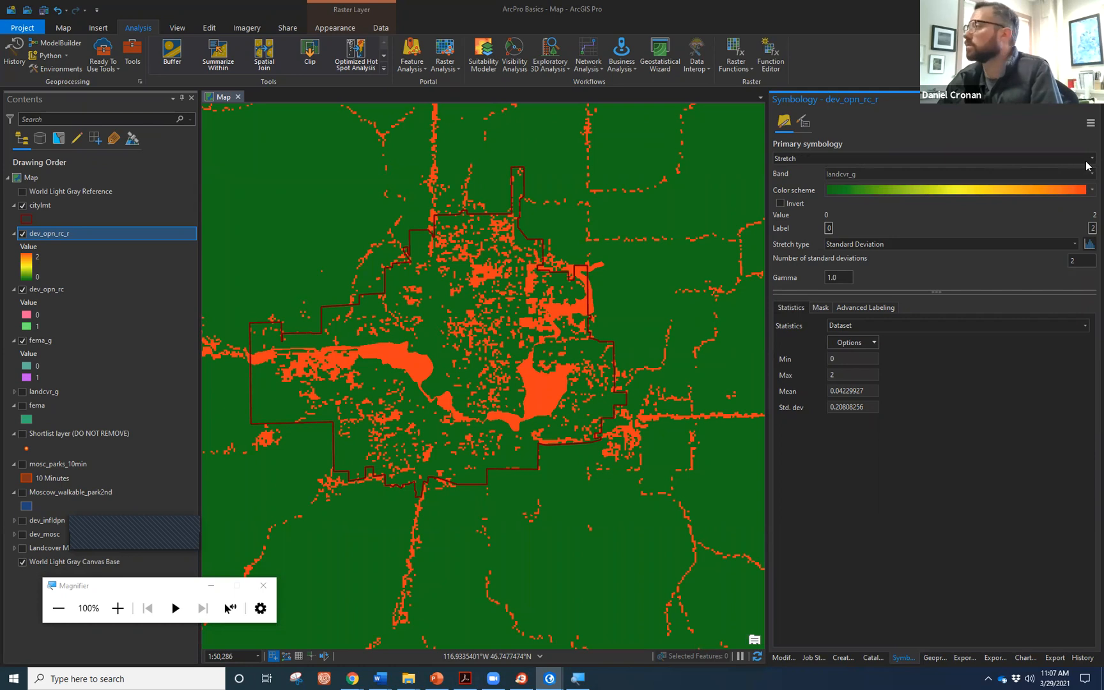
{"action": "left_click", "coordinate": [43, 236]}
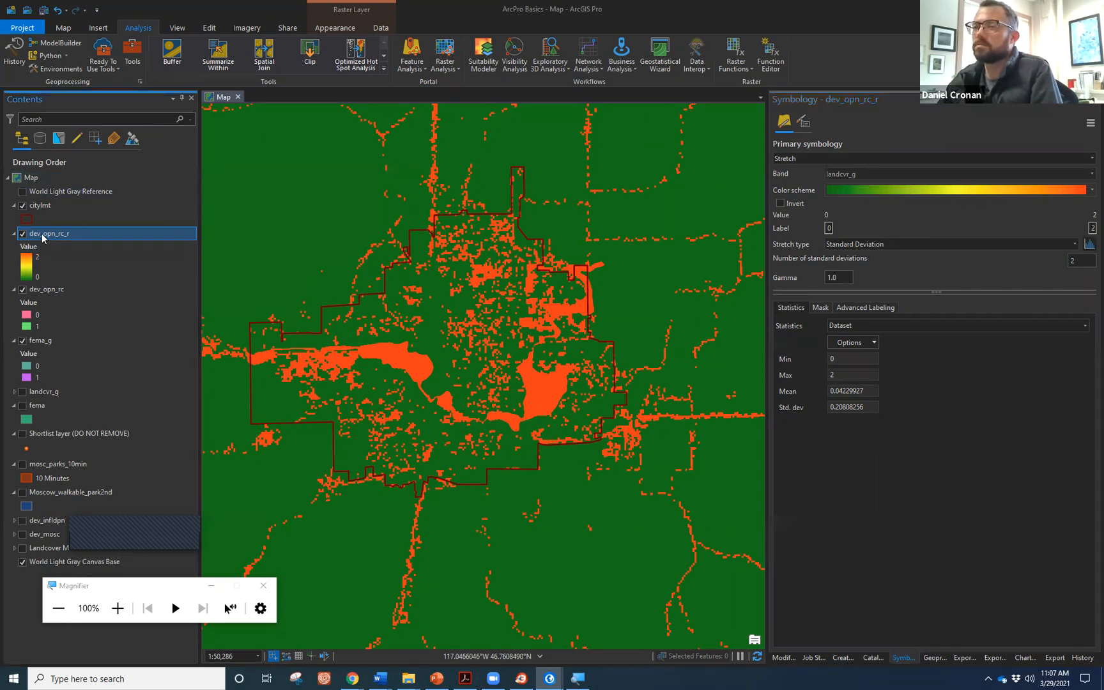
{"action": "left_click", "coordinate": [1083, 159]}
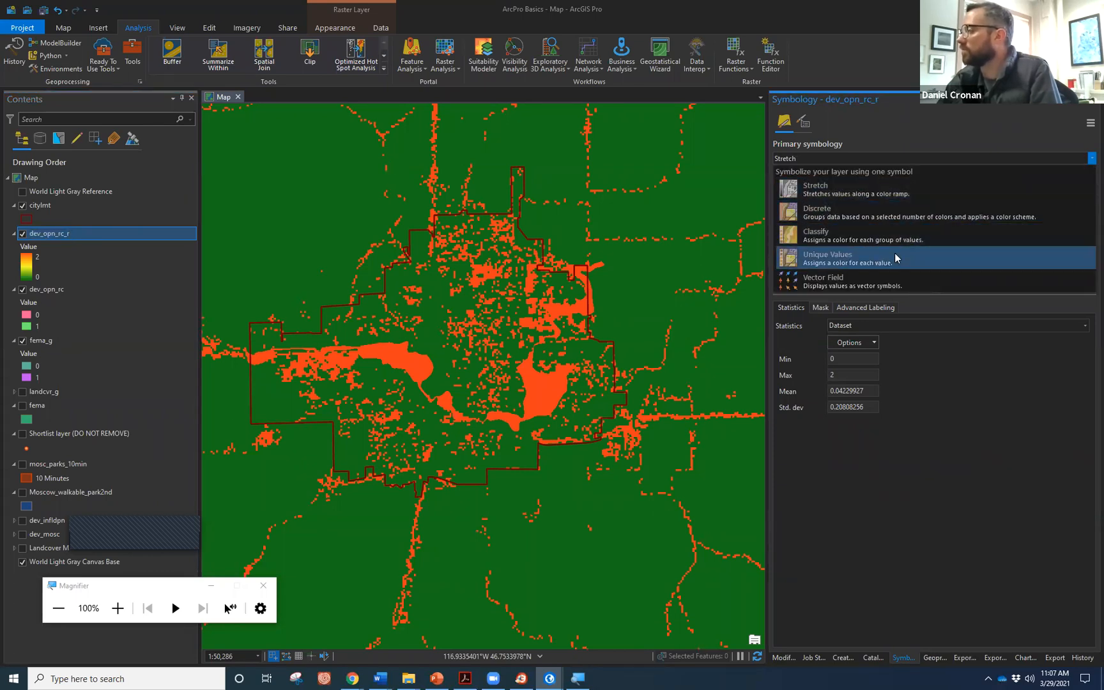
{"action": "left_click", "coordinate": [895, 257]}
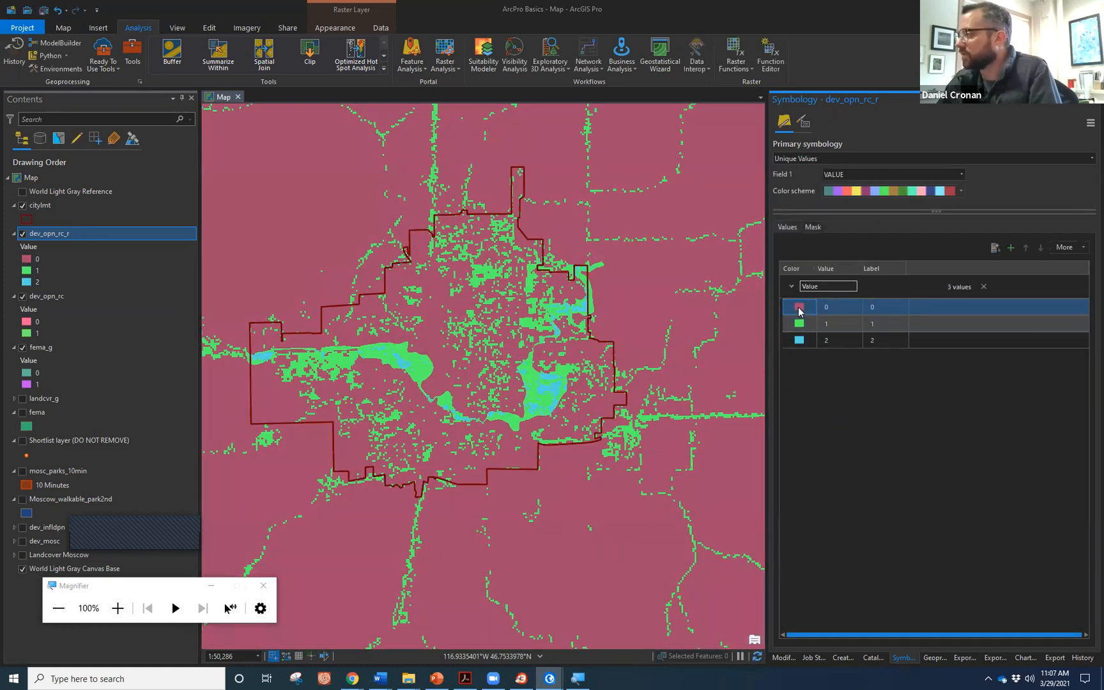
Colour dev_opn_rc_r's classes red for 0, yellow for 1 and green for 2.
{"action": "left_click", "coordinate": [799, 310]}
{"action": "left_click", "coordinate": [799, 310]}
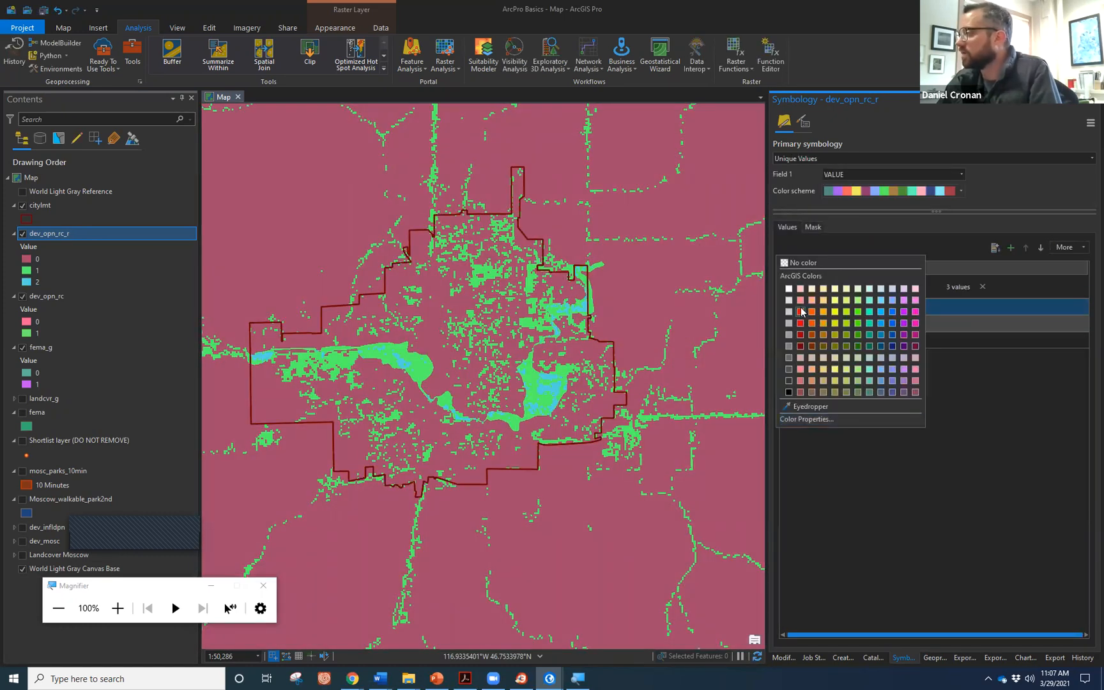
{"action": "left_click", "coordinate": [799, 323]}
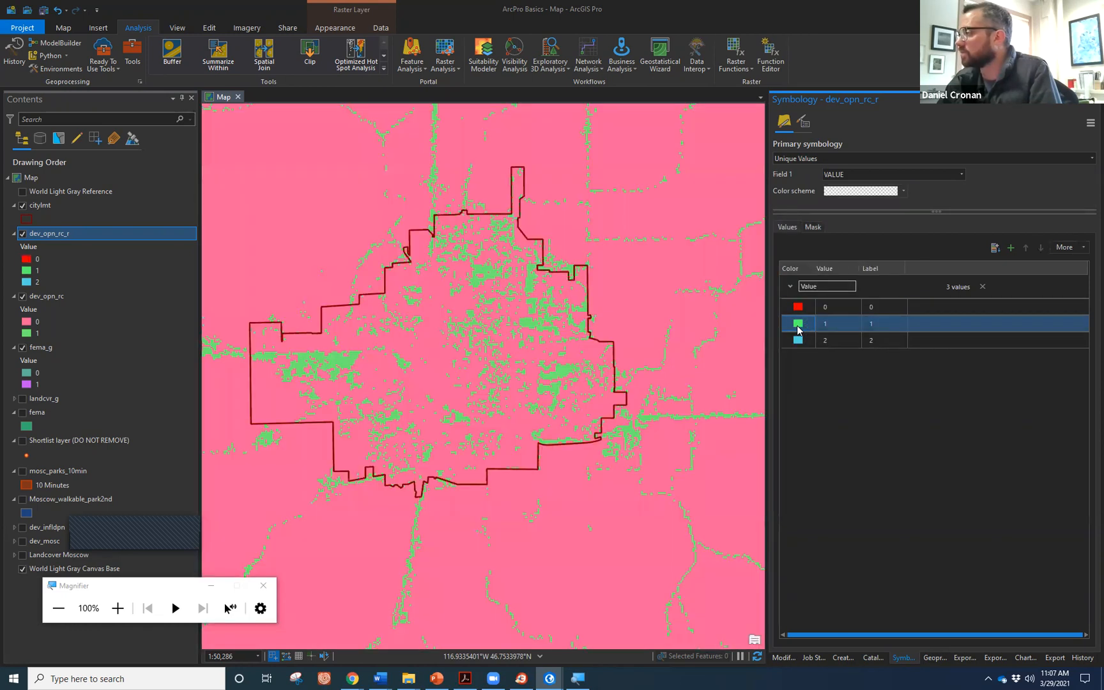
{"action": "left_click", "coordinate": [798, 325]}
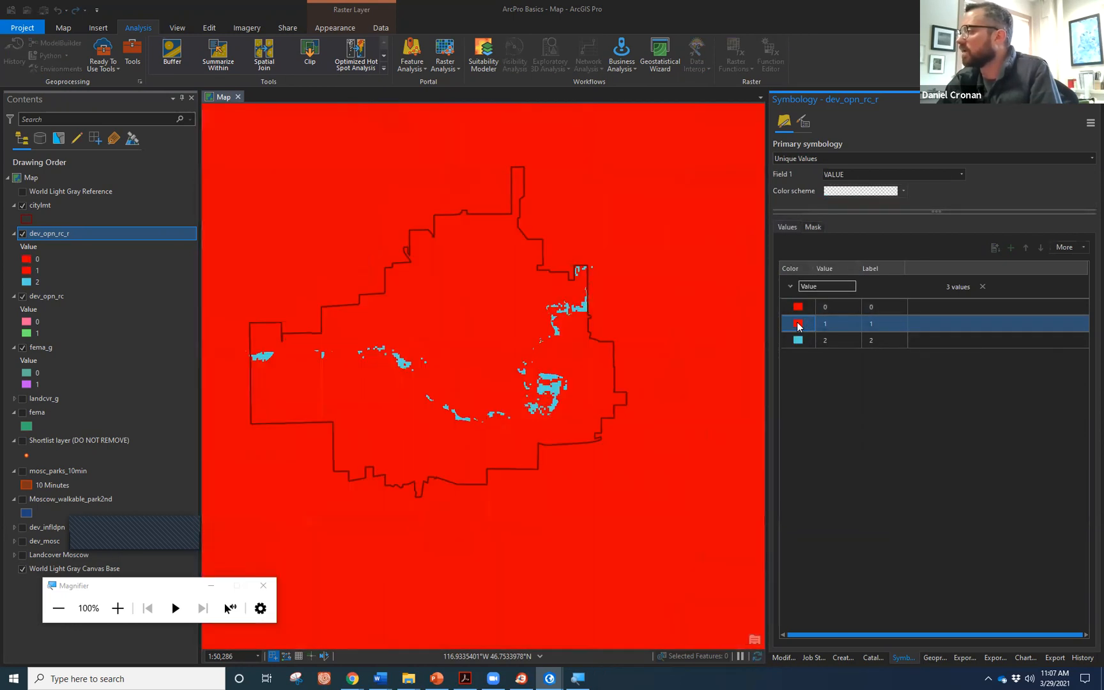
{"action": "left_click", "coordinate": [798, 324]}
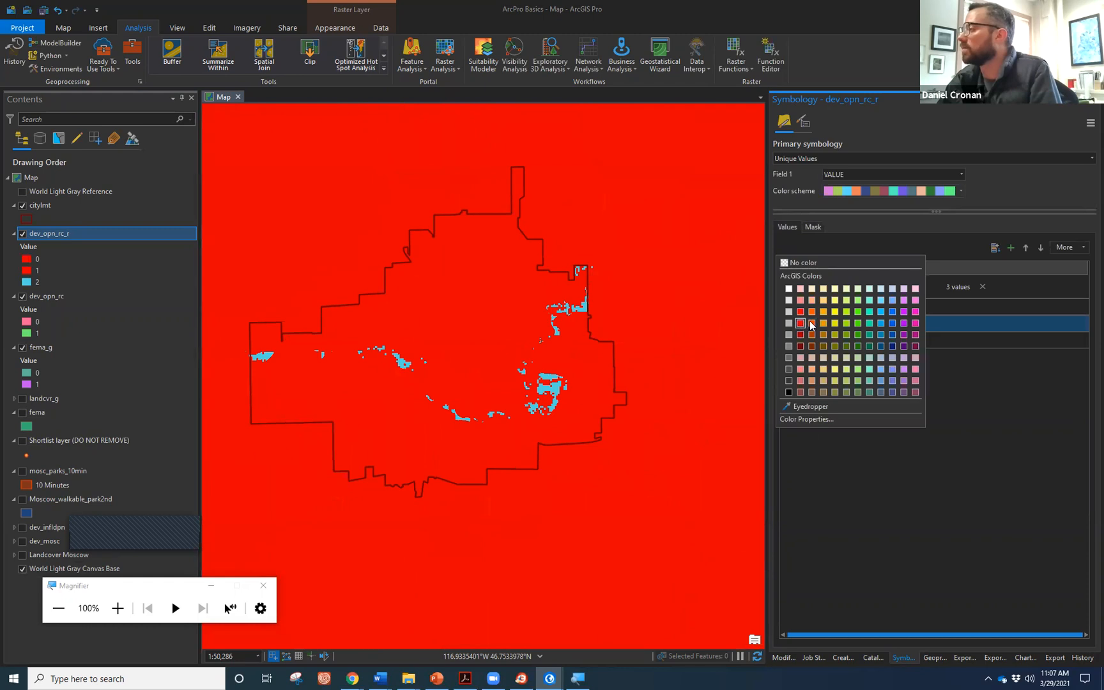
{"action": "left_click", "coordinate": [834, 323]}
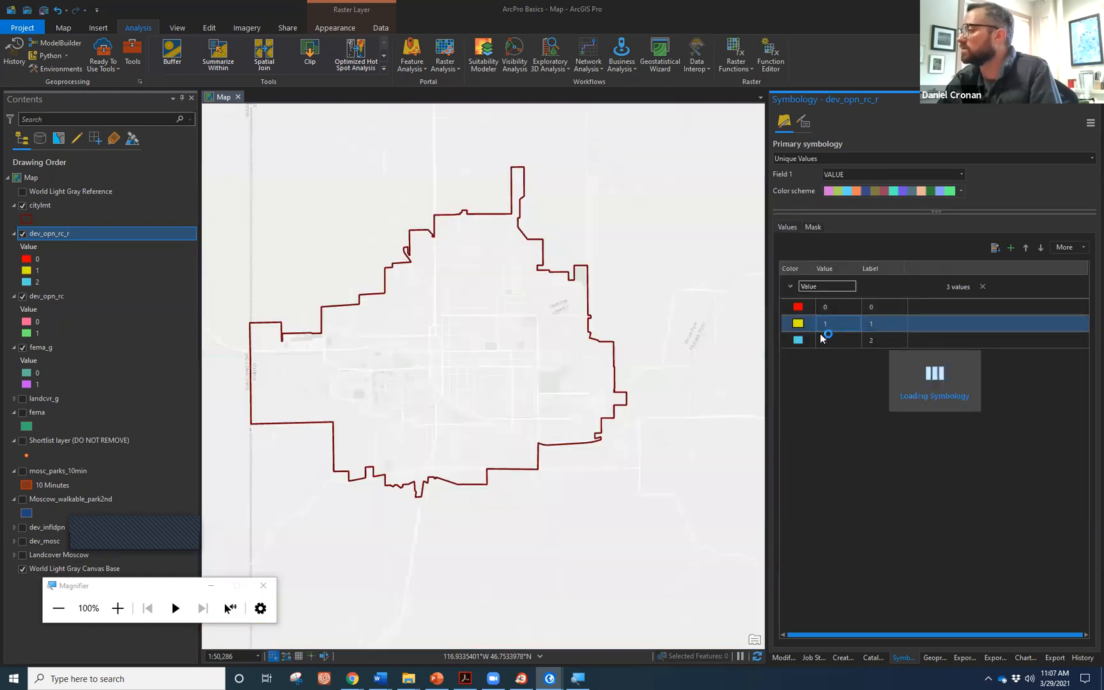
{"action": "left_click", "coordinate": [799, 341]}
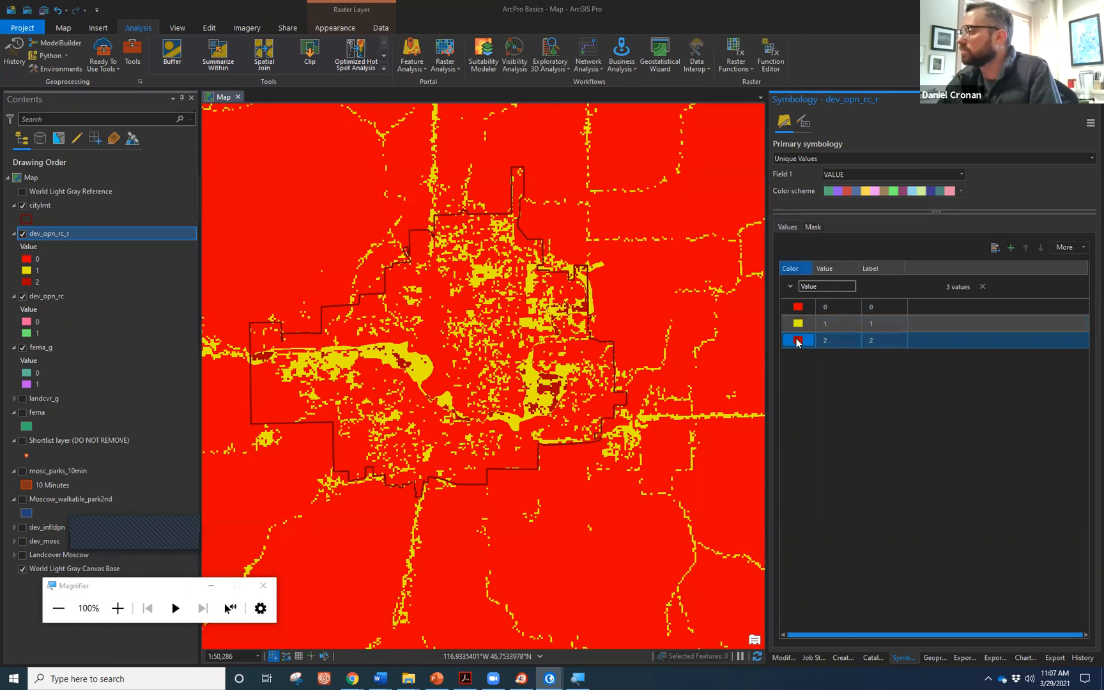
{"action": "left_click", "coordinate": [797, 340]}
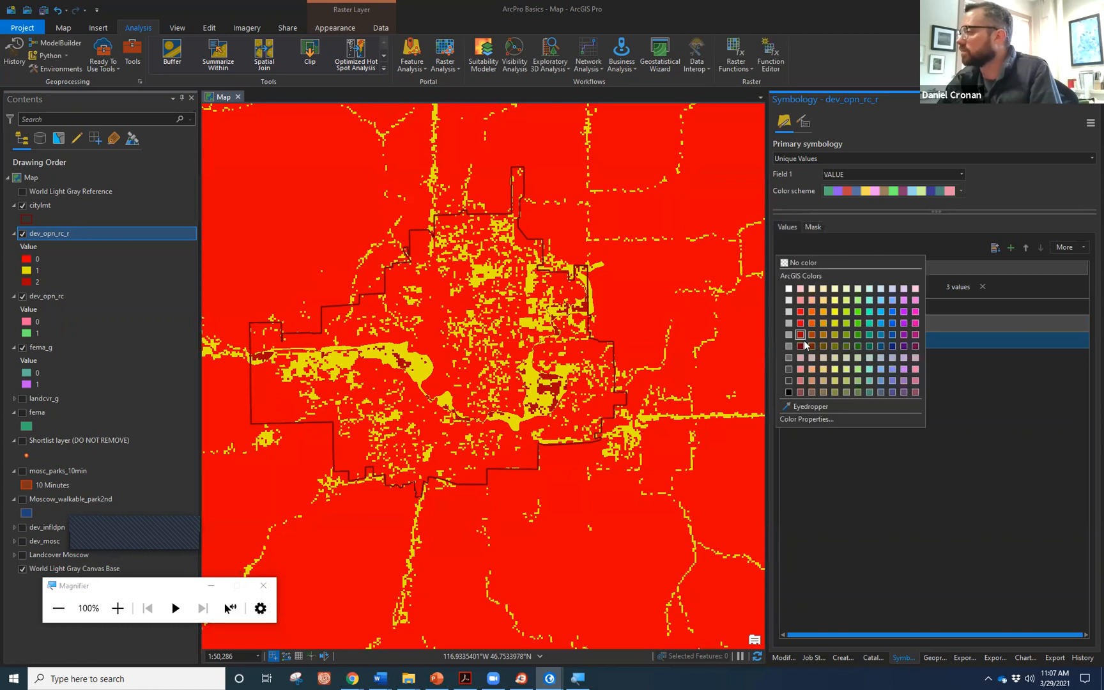
{"action": "left_click", "coordinate": [854, 334]}
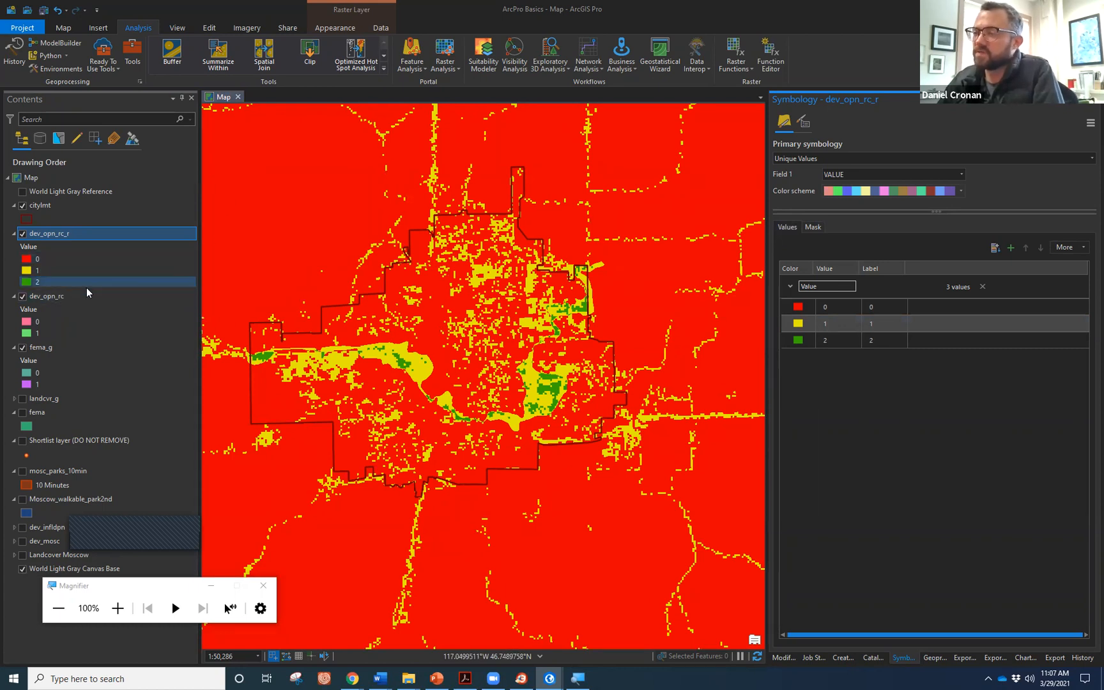
{"action": "left_click", "coordinate": [32, 281]}
{"action": "left_click", "coordinate": [22, 296]}
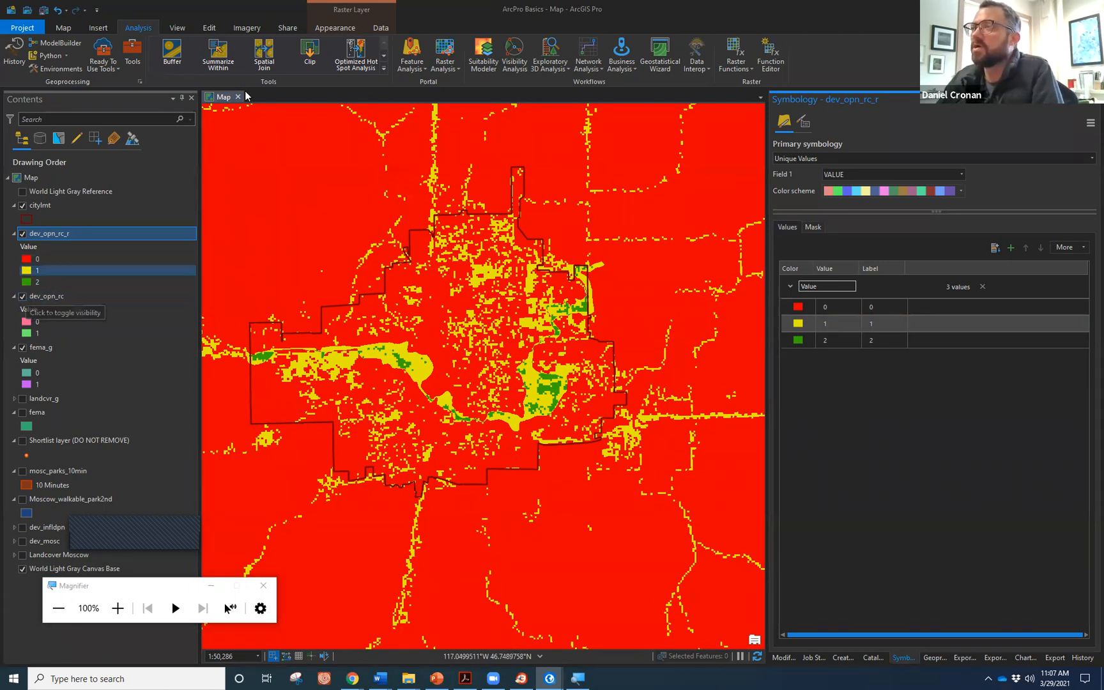
Set the dev_opn_rc_r layer transparency to about 42%.
{"action": "left_click", "coordinate": [325, 30]}
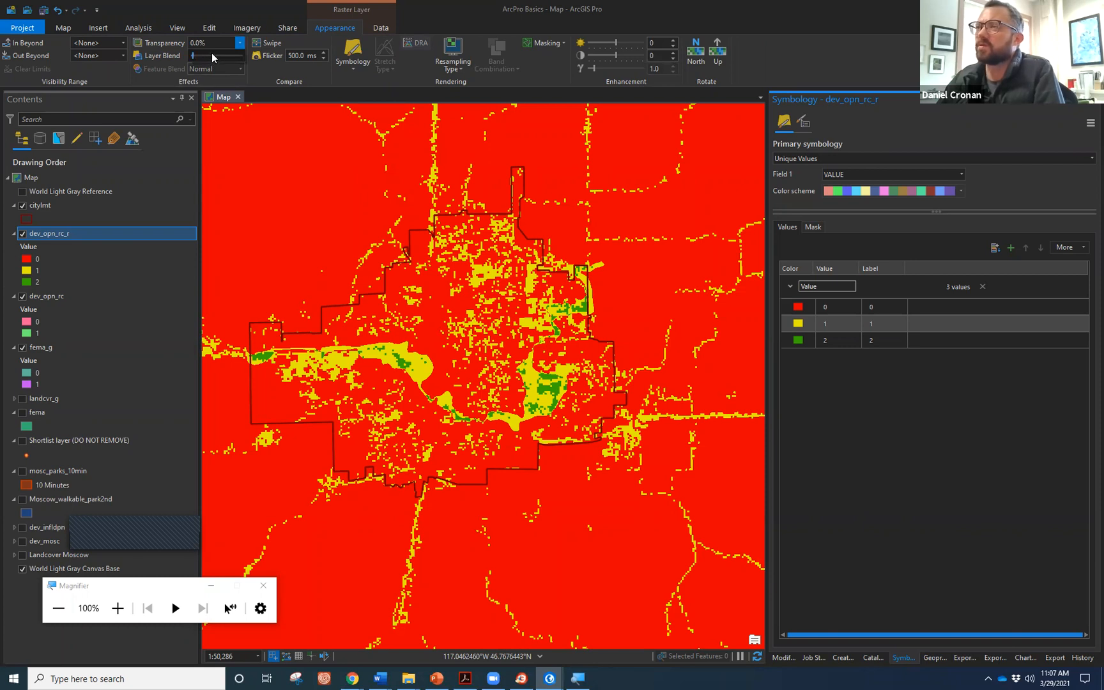
{"action": "left_click_drag", "start_coordinate": [192, 56], "coordinate": [212, 61]}
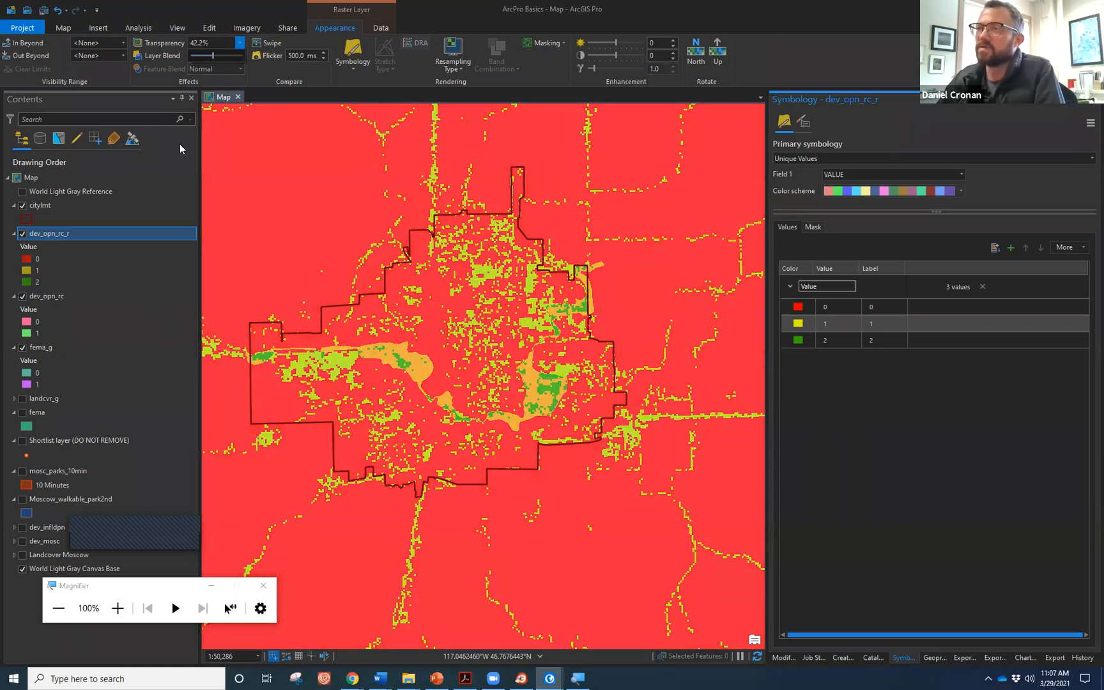
{"action": "left_click", "coordinate": [62, 28]}
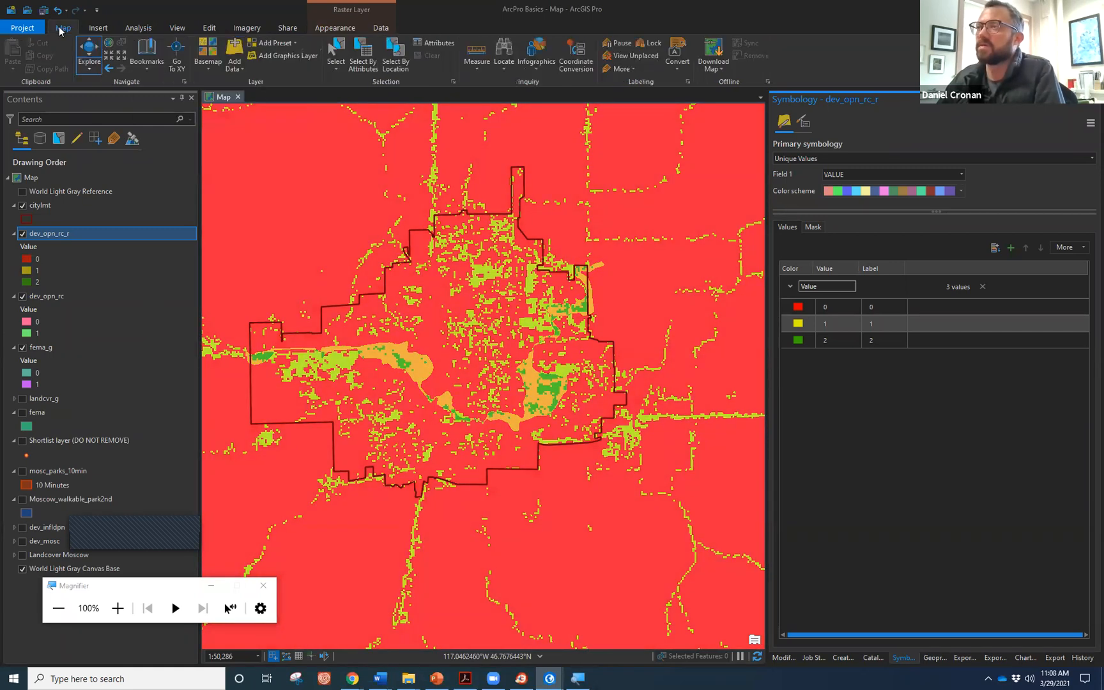
{"action": "left_click", "coordinate": [207, 61]}
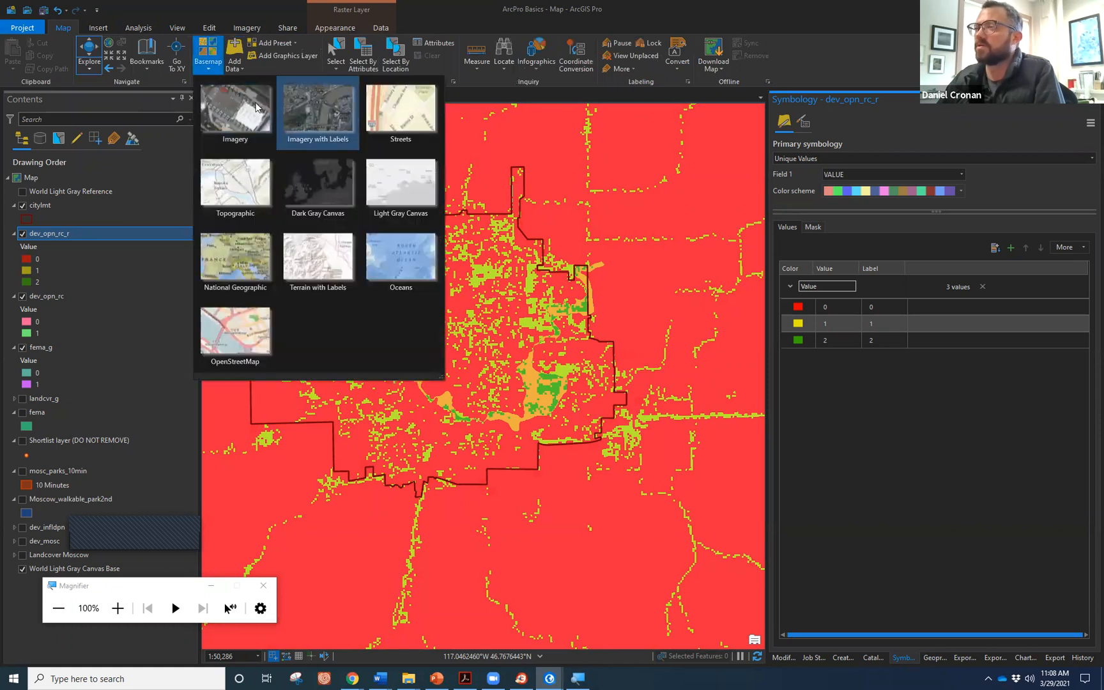
Switch the basemap to World Imagery and hide the dev_opn_rc and fema_g layers.
{"action": "left_click", "coordinate": [318, 109]}
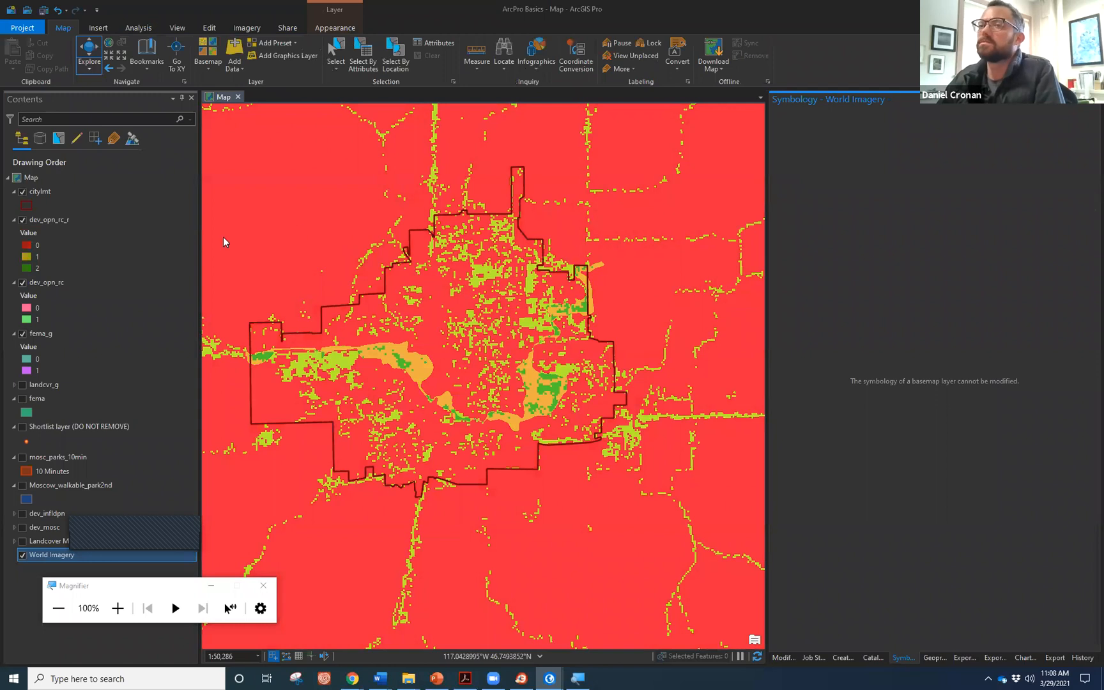
{"action": "left_click", "coordinate": [71, 217]}
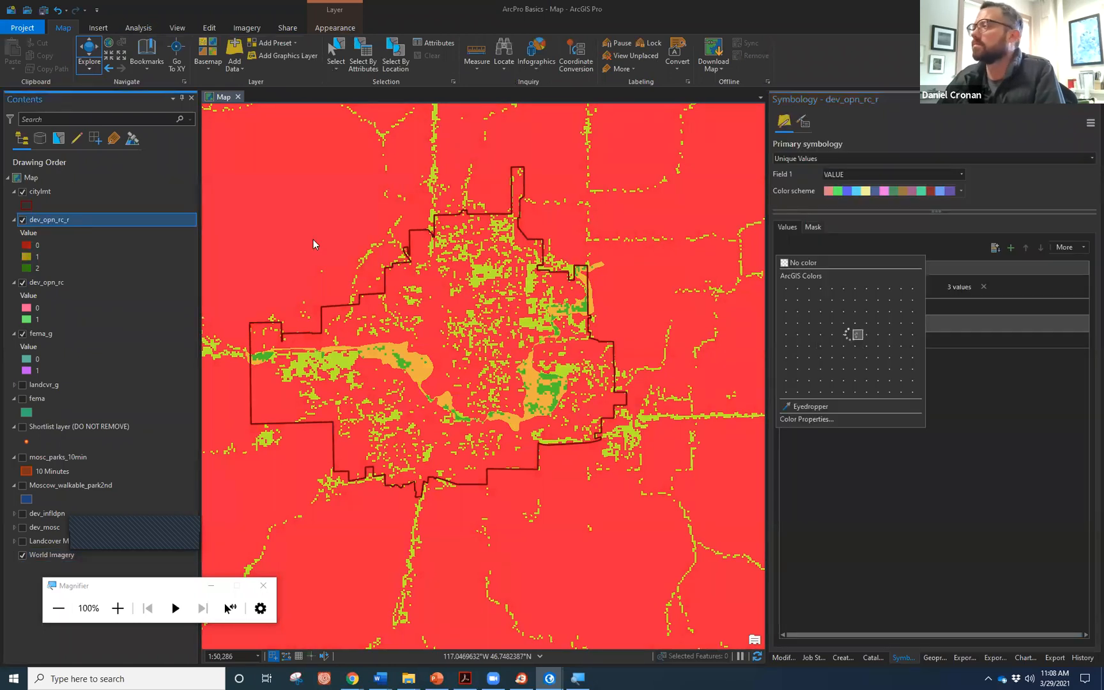
{"action": "left_click", "coordinate": [23, 283]}
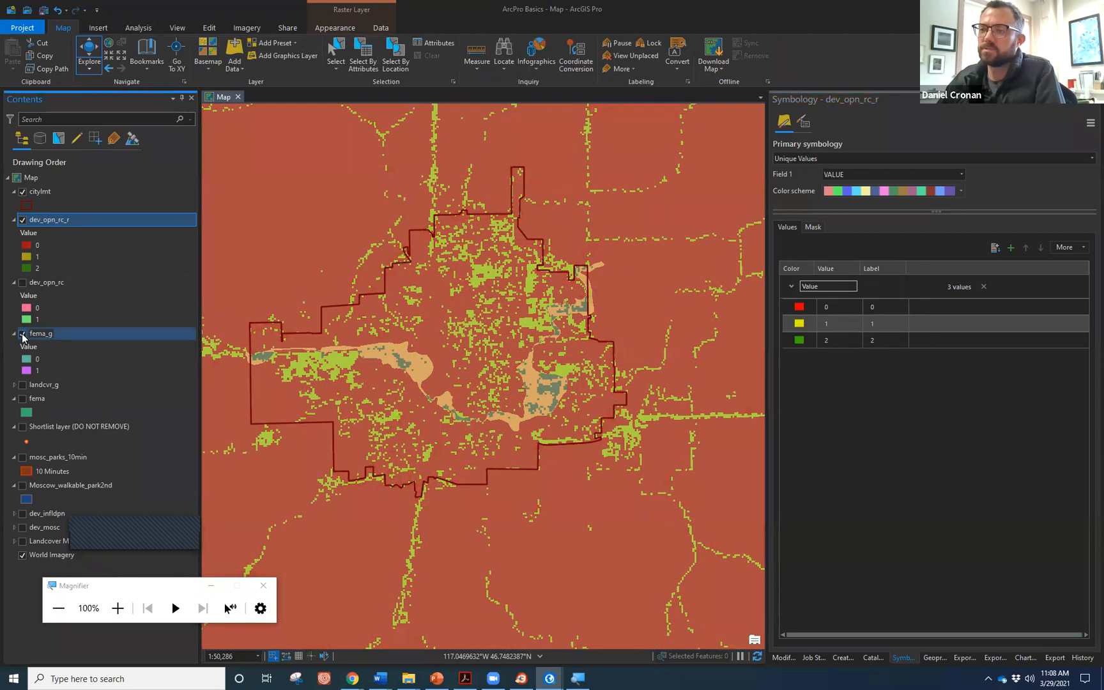
{"action": "left_click", "coordinate": [23, 333]}
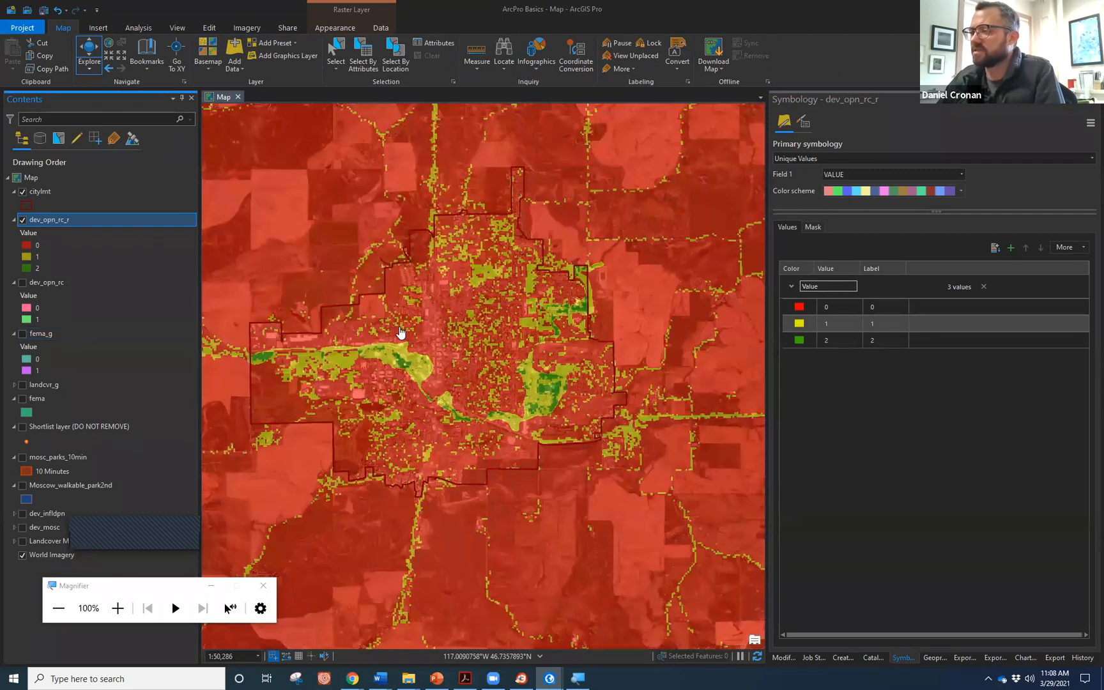
Zoom and pan around the park to inspect the transparent raster over the imagery.
{"action": "scroll", "coordinate": [392, 375], "scroll_direction": "up", "scroll_amount": 4}
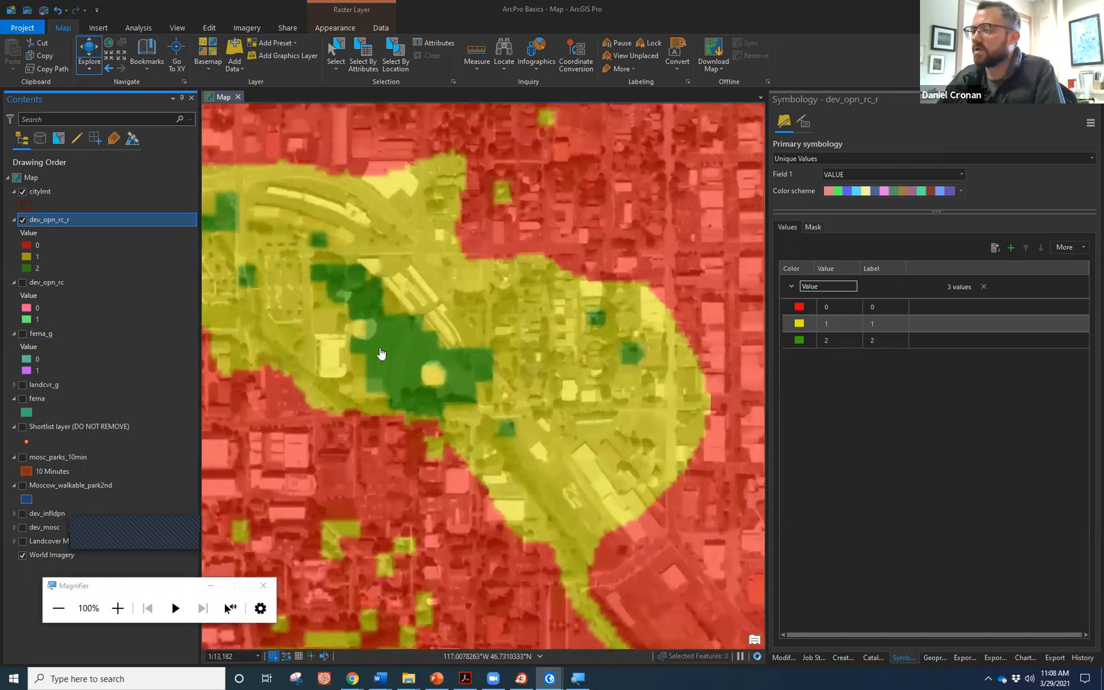
{"action": "scroll", "coordinate": [381, 354], "scroll_direction": "up", "scroll_amount": 3}
{"action": "left_click_drag", "start_coordinate": [374, 353], "coordinate": [508, 393]}
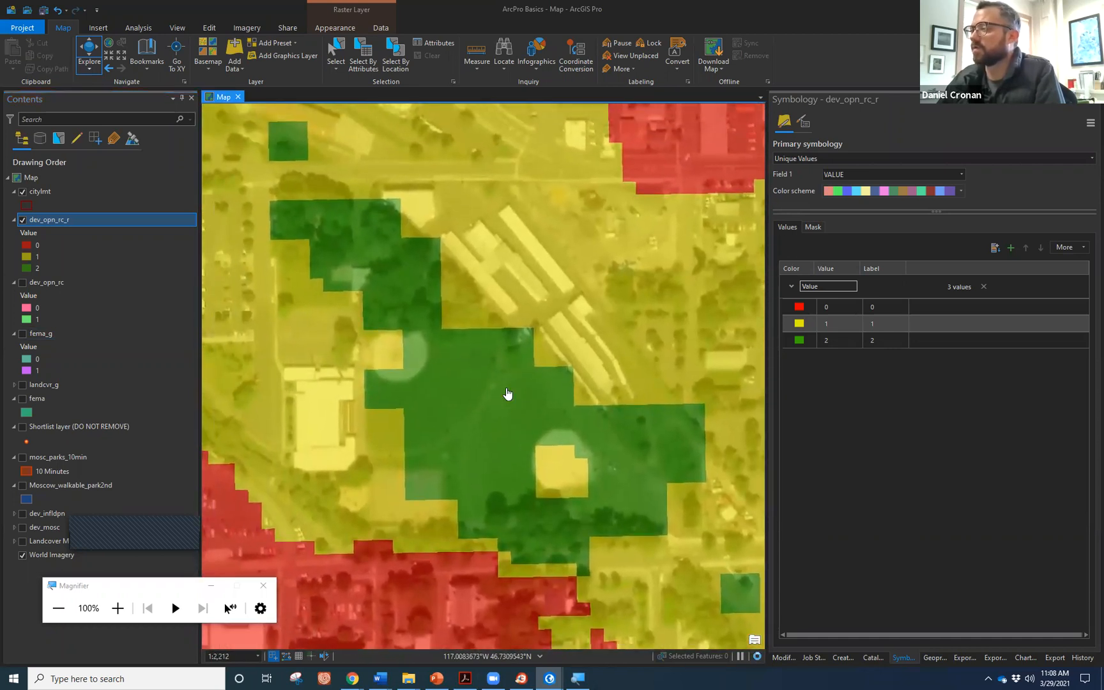
{"action": "scroll", "coordinate": [508, 393], "scroll_direction": "down", "scroll_amount": 4}
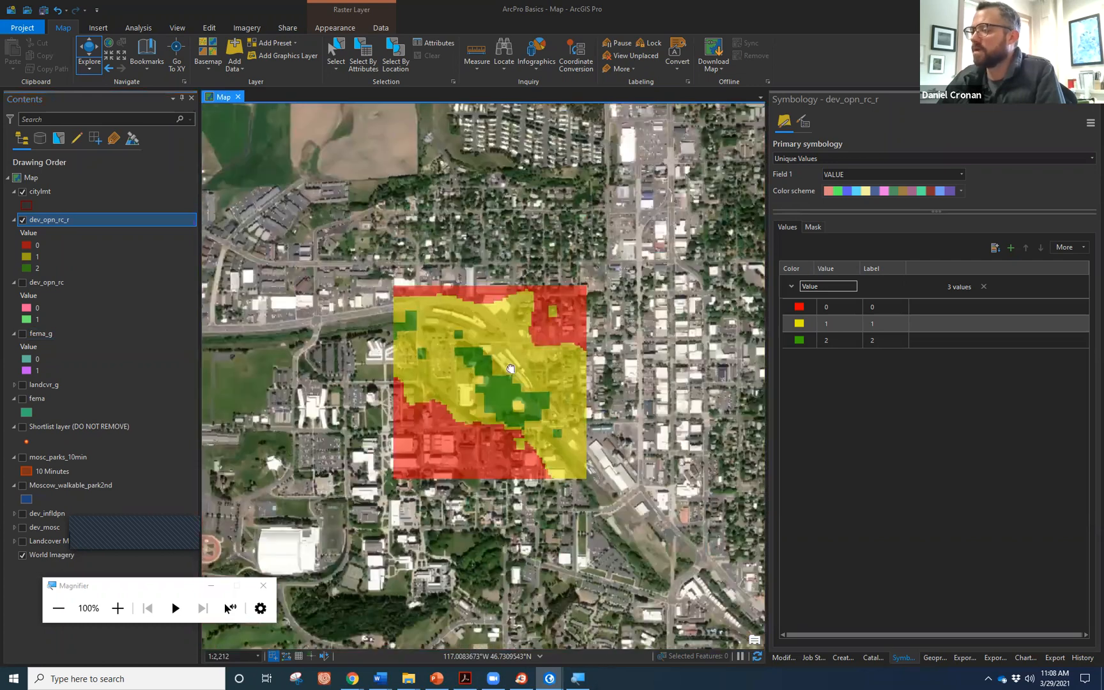
{"action": "left_click_drag", "start_coordinate": [511, 369], "coordinate": [498, 365]}
{"action": "scroll", "coordinate": [503, 362], "scroll_direction": "down", "scroll_amount": 5}
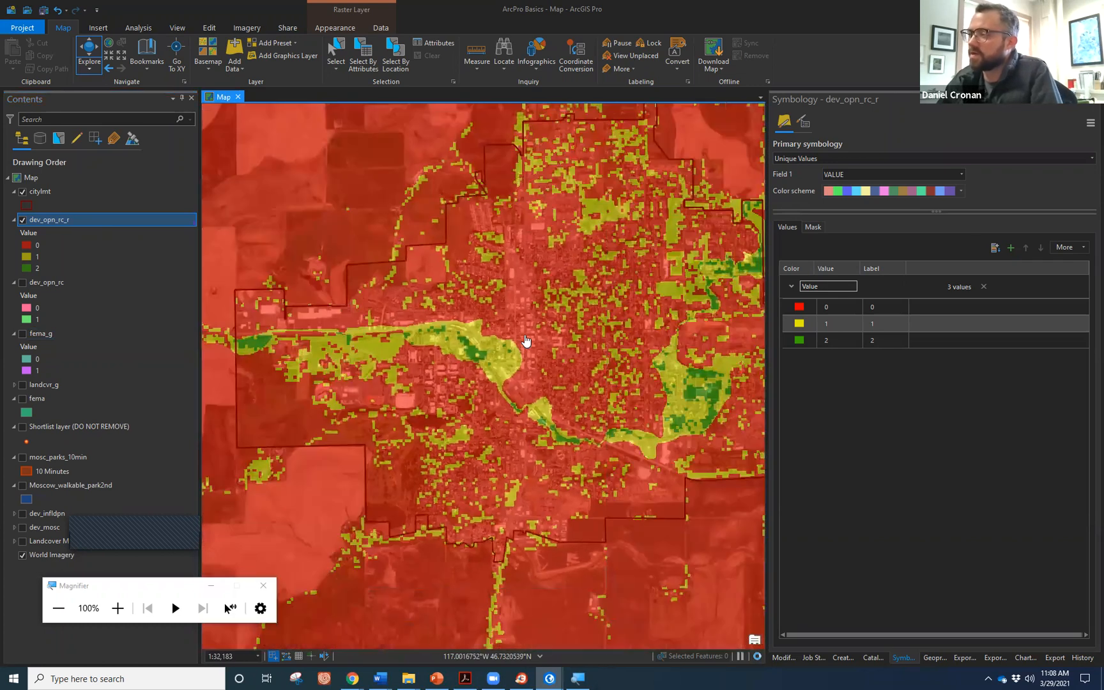
{"action": "scroll", "coordinate": [562, 340], "scroll_direction": "down", "scroll_amount": 3}
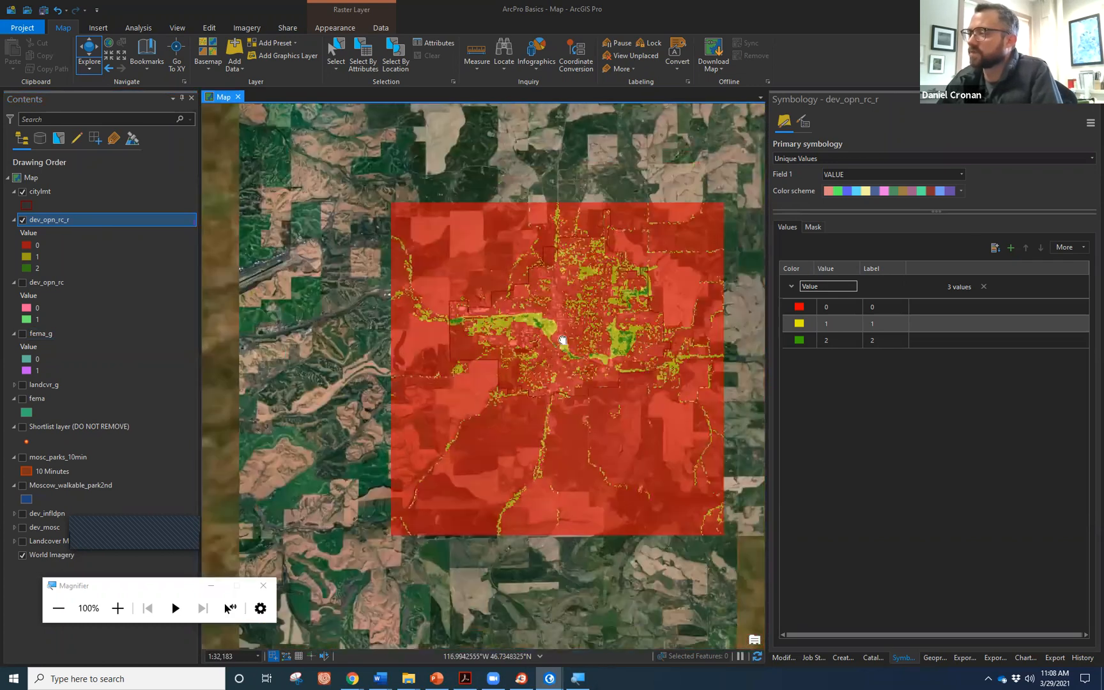
{"action": "scroll", "coordinate": [498, 320], "scroll_direction": "up", "scroll_amount": 2}
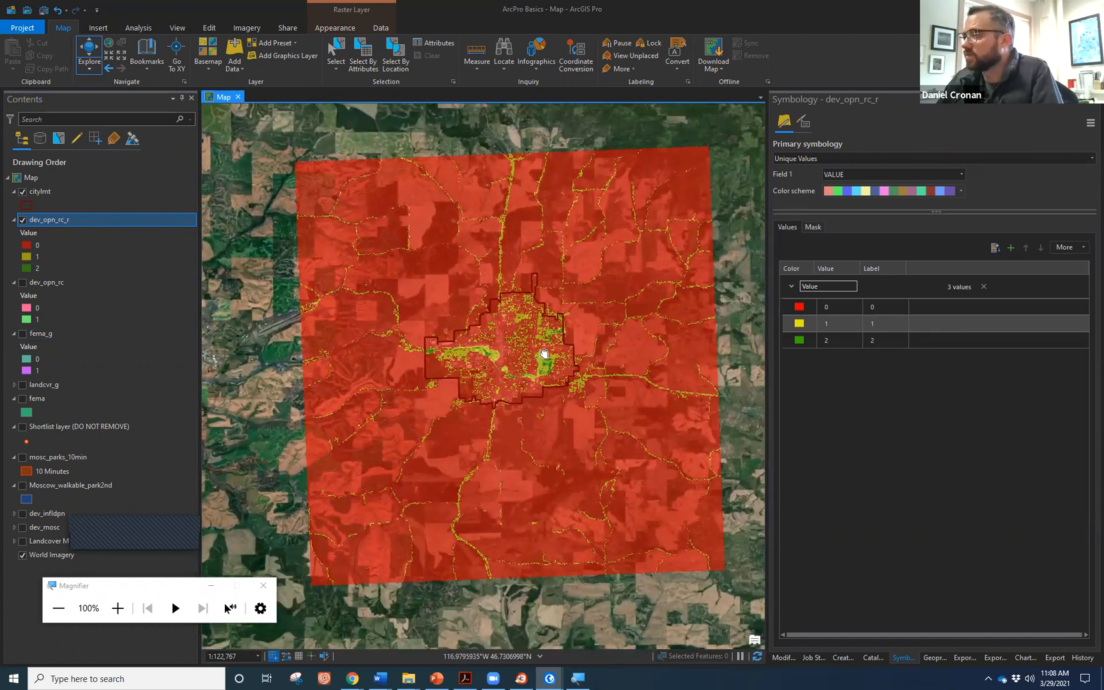
{"action": "left_click_drag", "start_coordinate": [543, 358], "coordinate": [519, 381]}
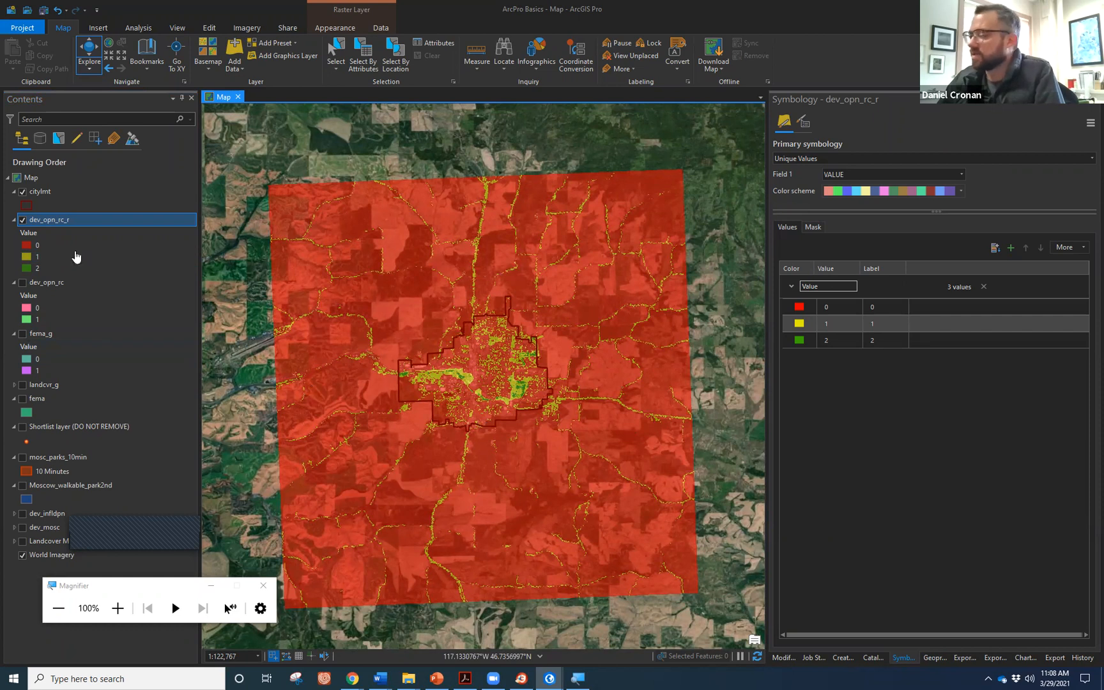
{"action": "left_click", "coordinate": [938, 660]}
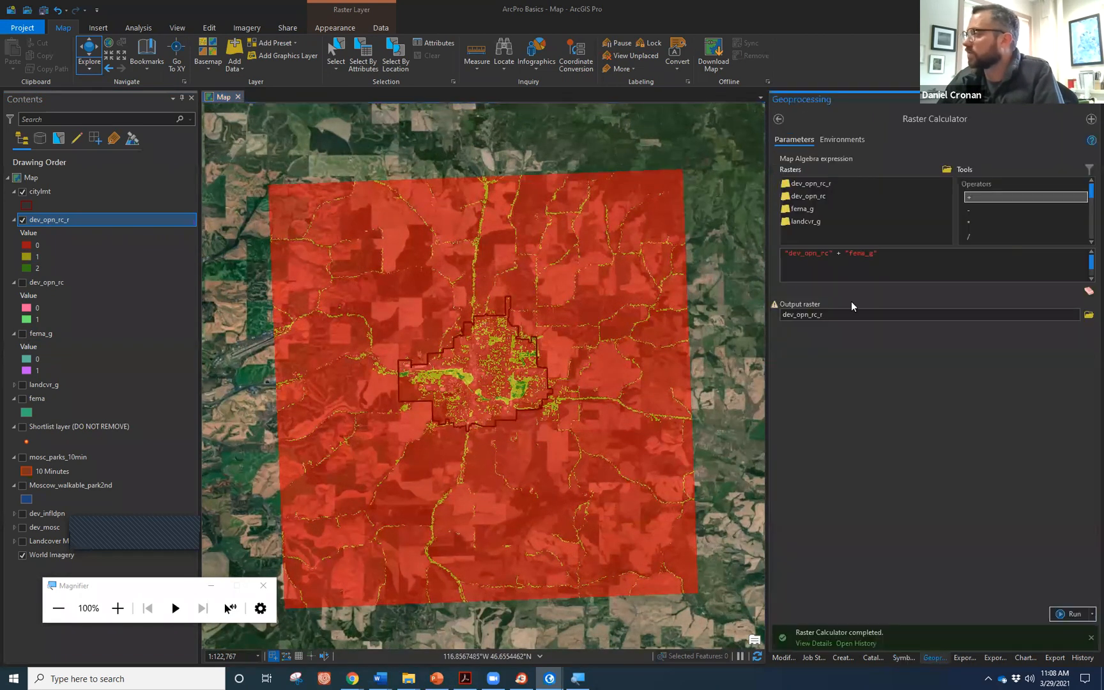
Search for 'clip rast', open the Clip Raster tool and list its input rasters.
{"action": "left_click", "coordinate": [779, 119]}
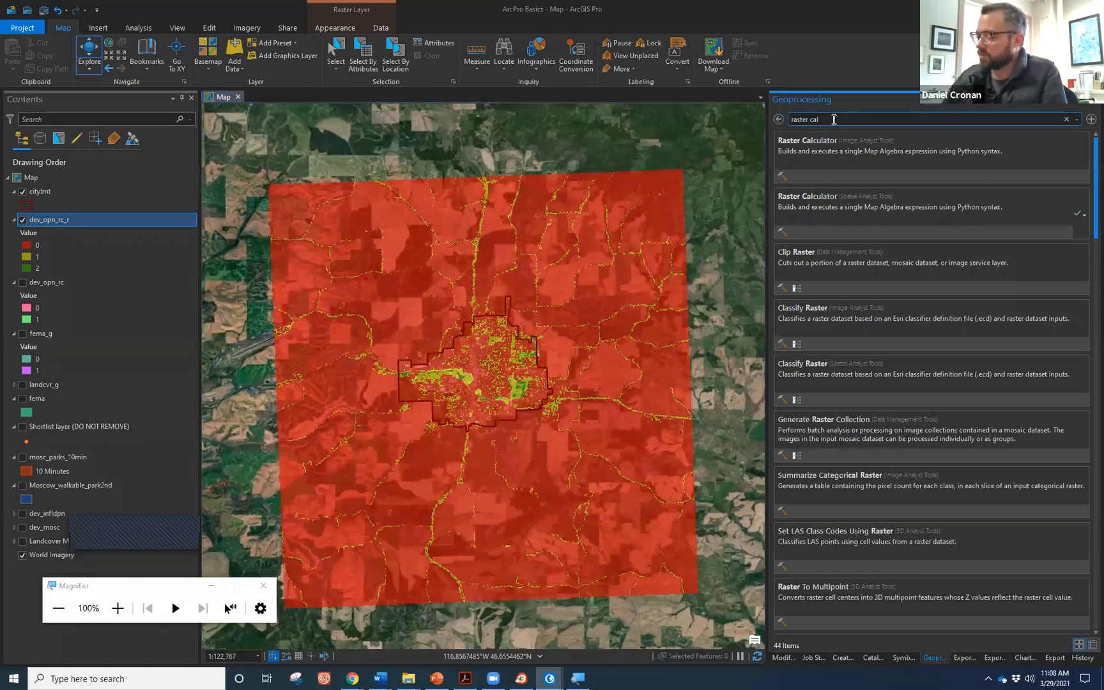
{"action": "key", "text": "BackSpace"}
{"action": "type", "text": "clip"}
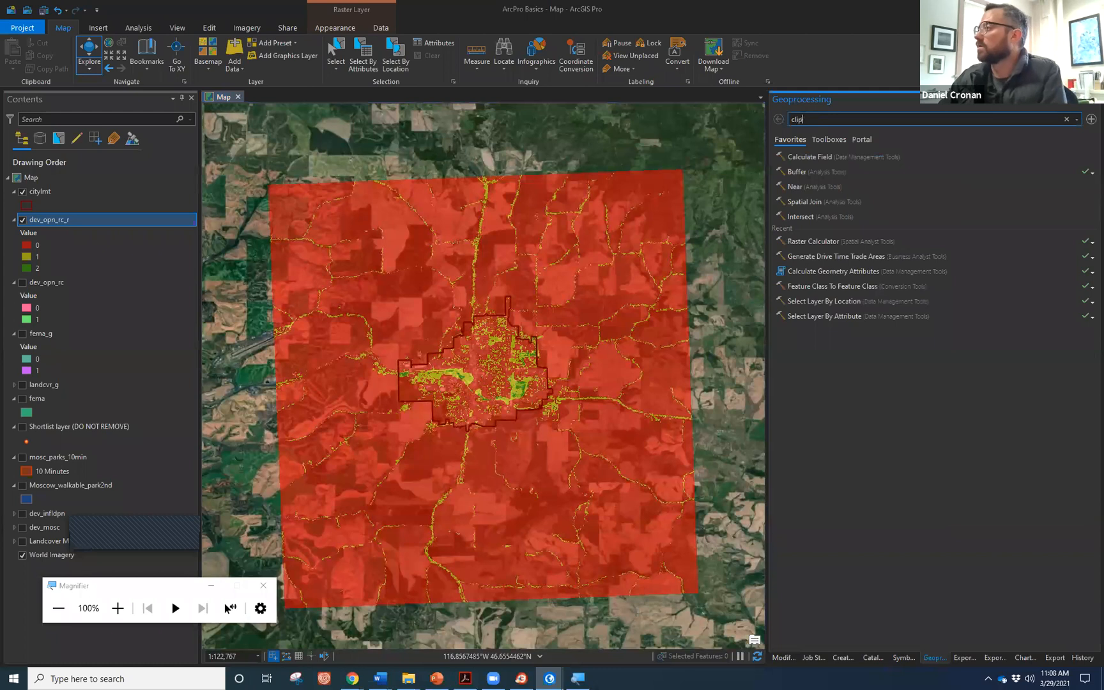
{"action": "type", "text": " raster"}
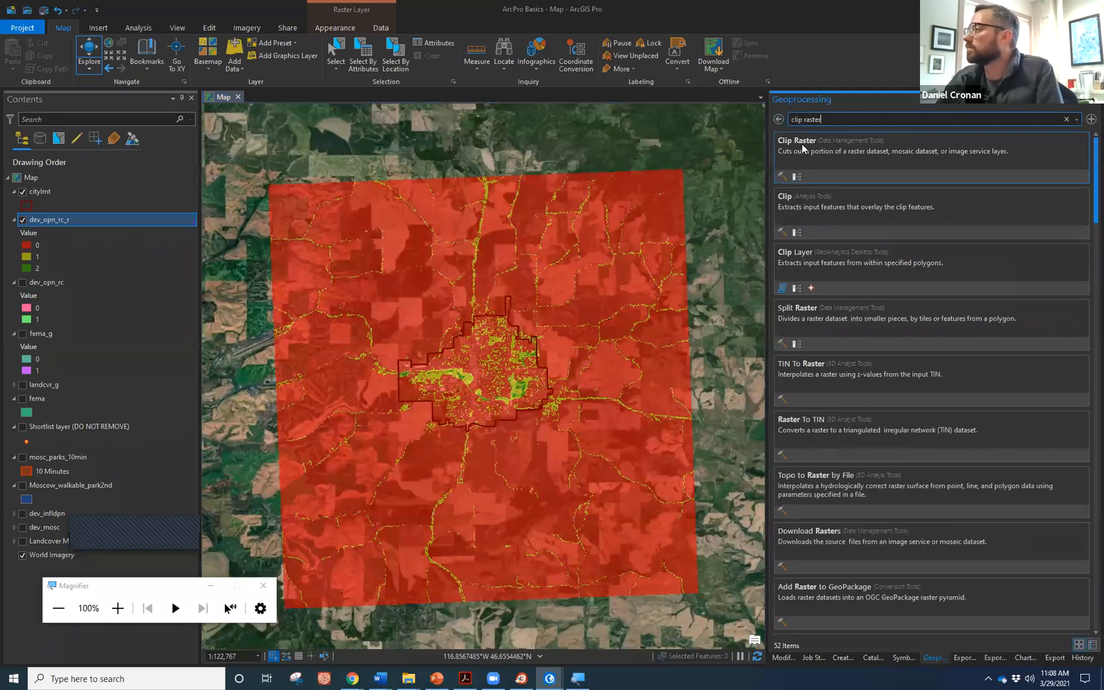
{"action": "left_click", "coordinate": [798, 143]}
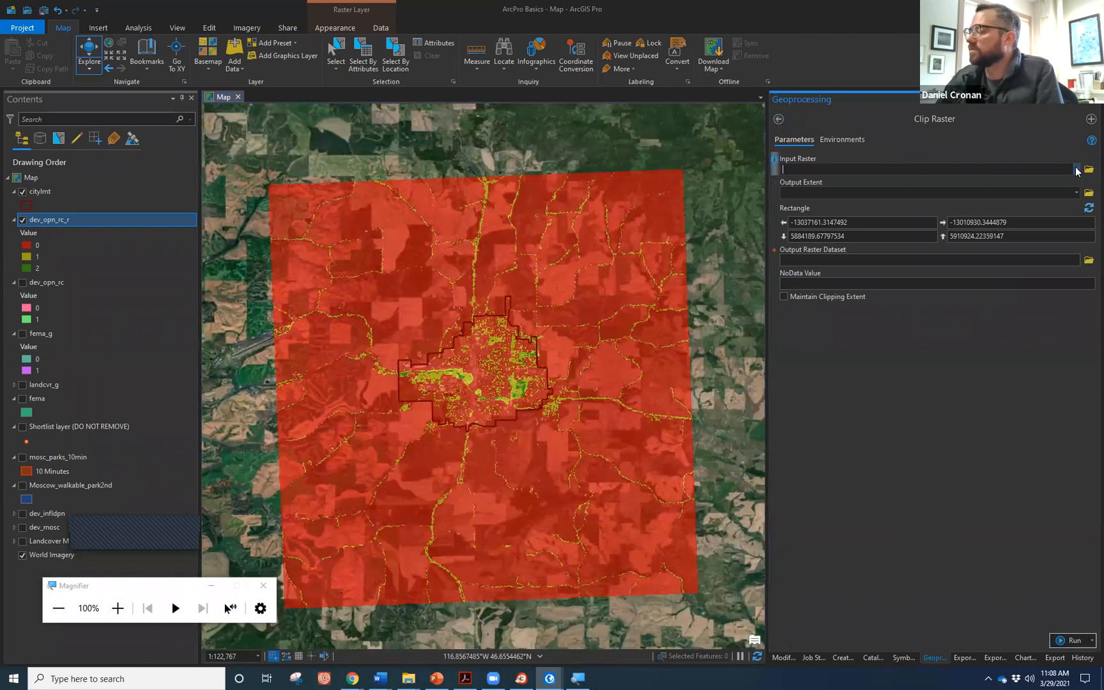
{"action": "left_click", "coordinate": [1077, 170]}
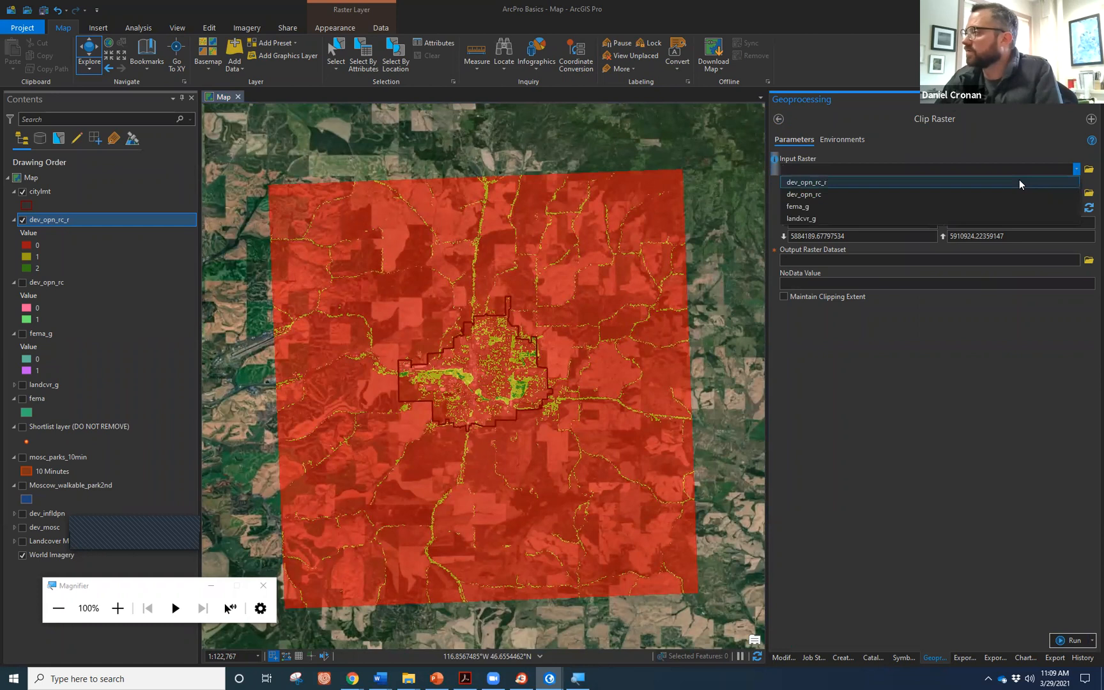
Clip dev_opn_rc_r to the citylmt shape using input features and maintaining clipping extent.
{"action": "left_click", "coordinate": [1018, 182]}
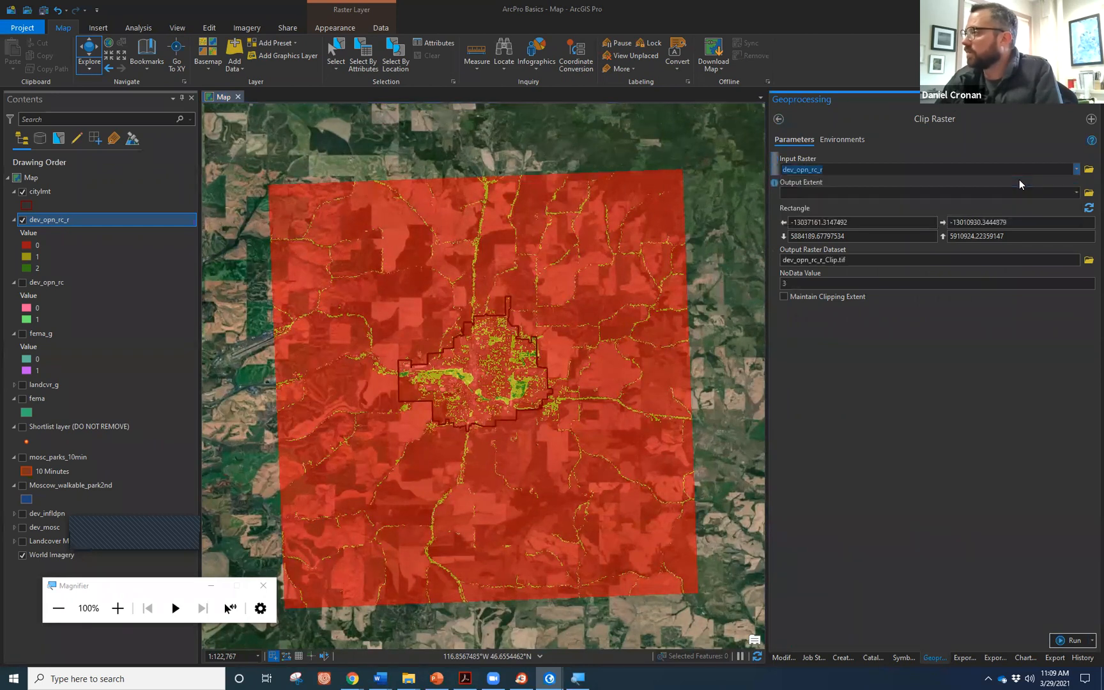
{"action": "left_click", "coordinate": [1077, 193]}
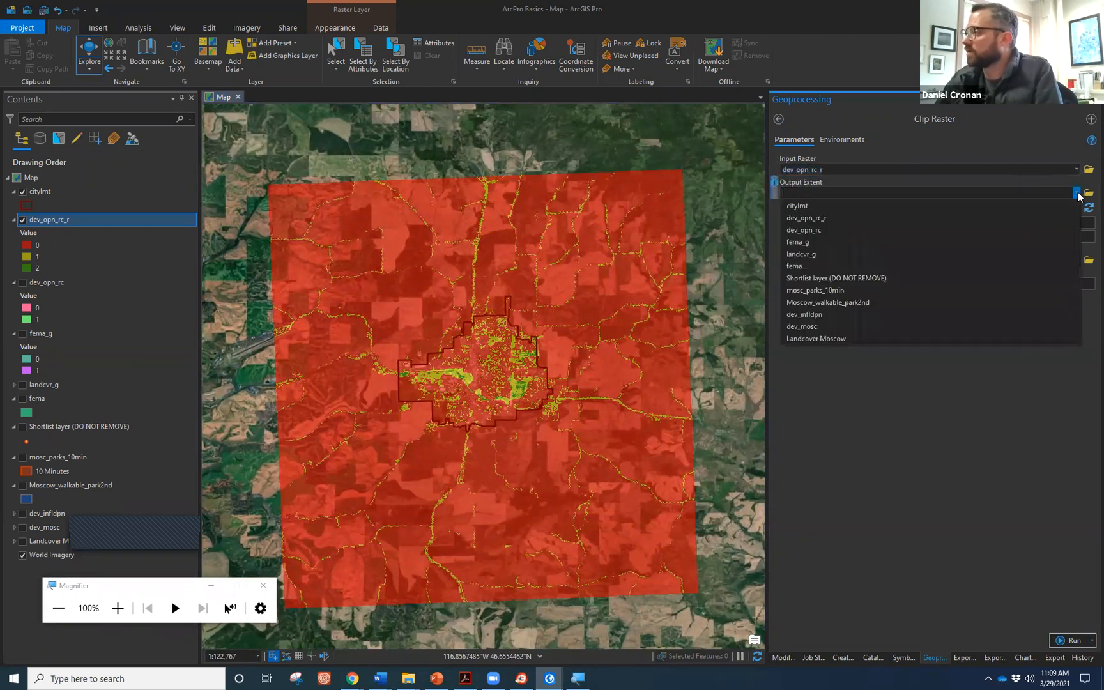
{"action": "left_click", "coordinate": [845, 207]}
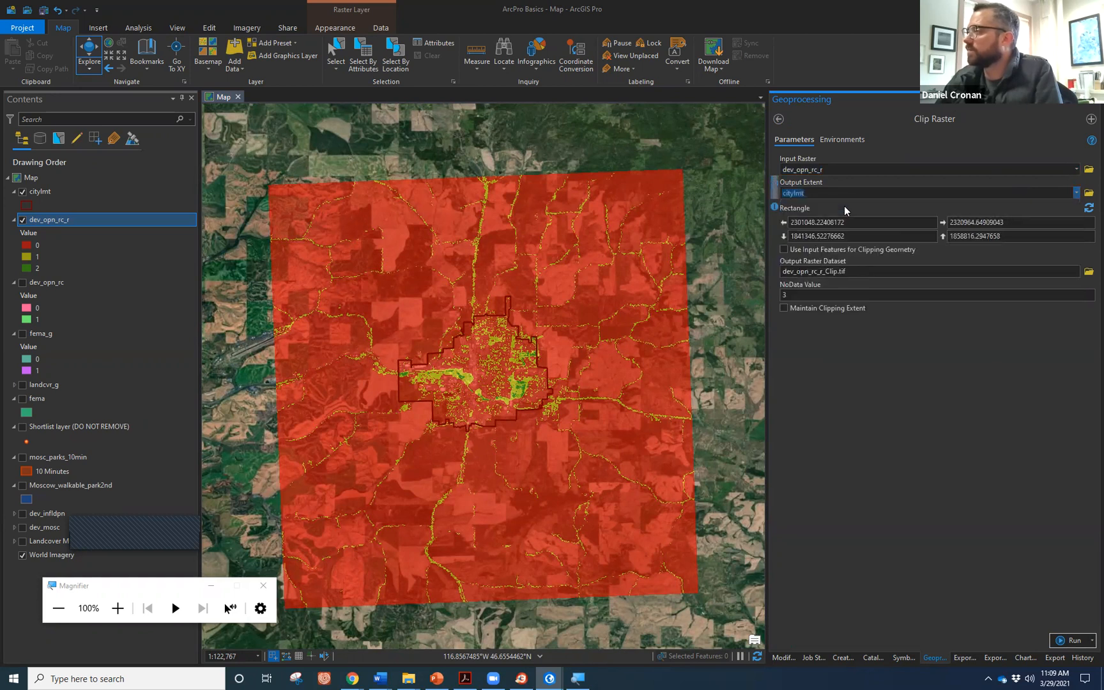
{"action": "left_click", "coordinate": [784, 249]}
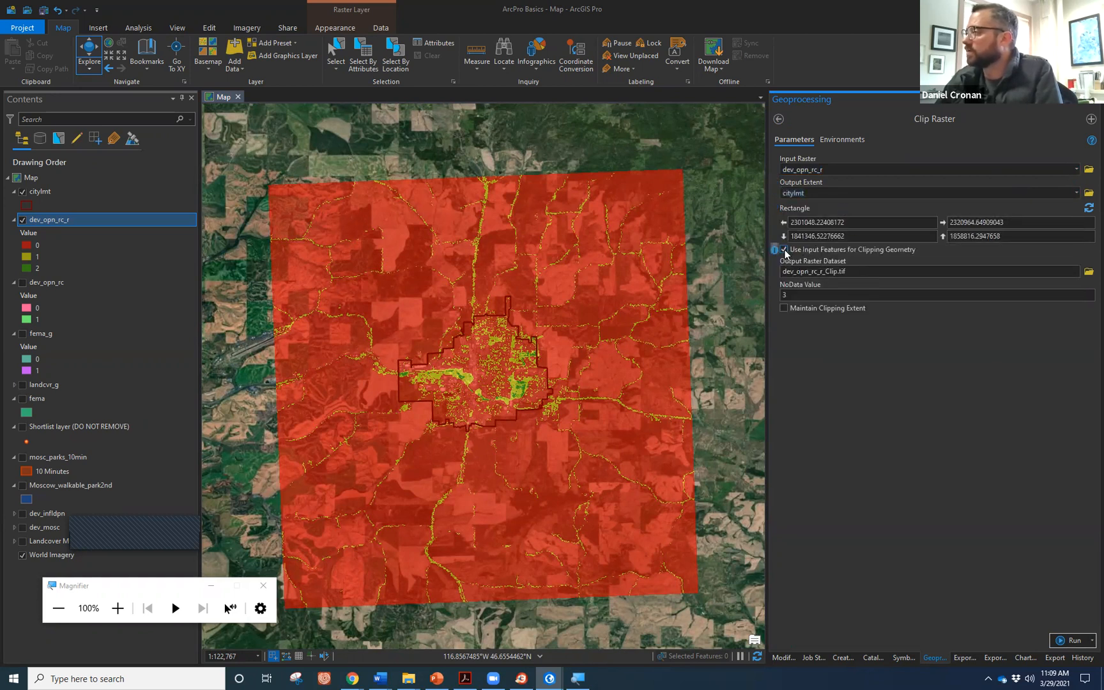
{"action": "left_click", "coordinate": [784, 310]}
Name the output gi_mosc, set NoData to 99, run it, and hide dev_opn_rc_r.
{"action": "left_click", "coordinate": [877, 272]}
{"action": "left_click_drag", "start_coordinate": [956, 271], "coordinate": [890, 269]}
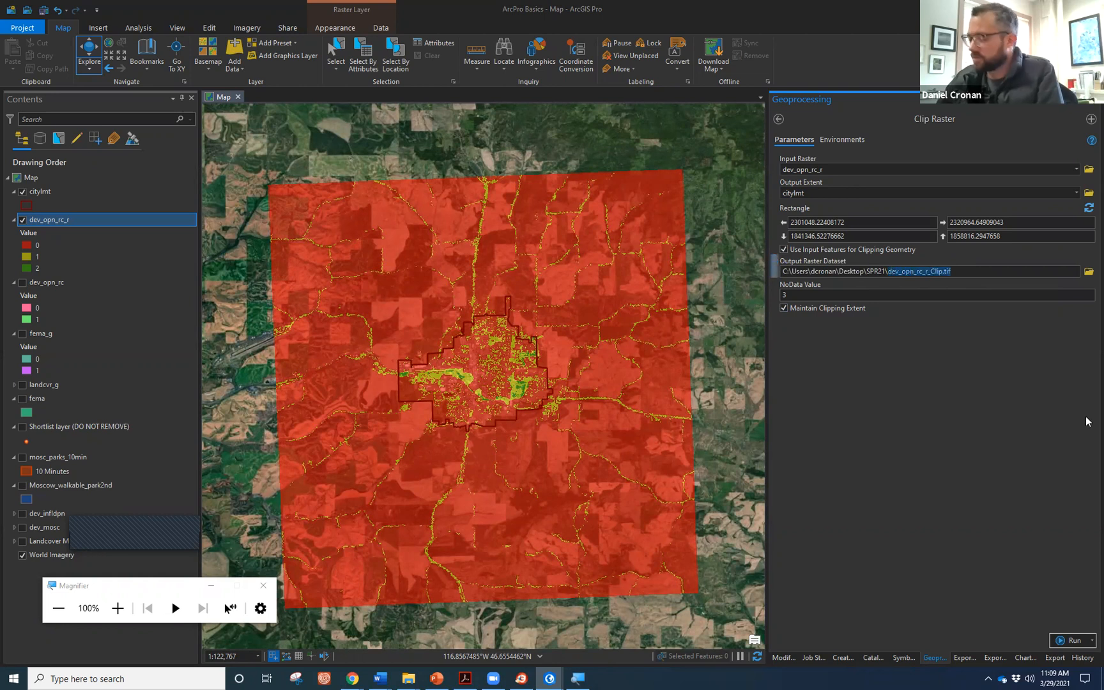
{"action": "type", "text": "gi_mos"}
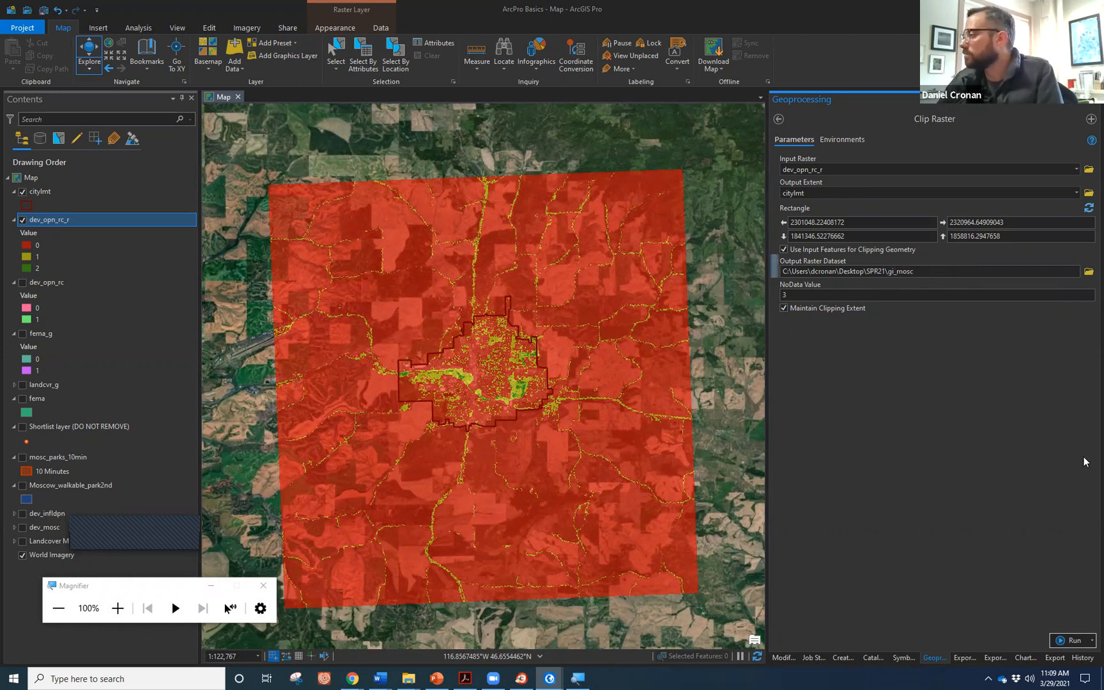
{"action": "left_click", "coordinate": [1075, 638]}
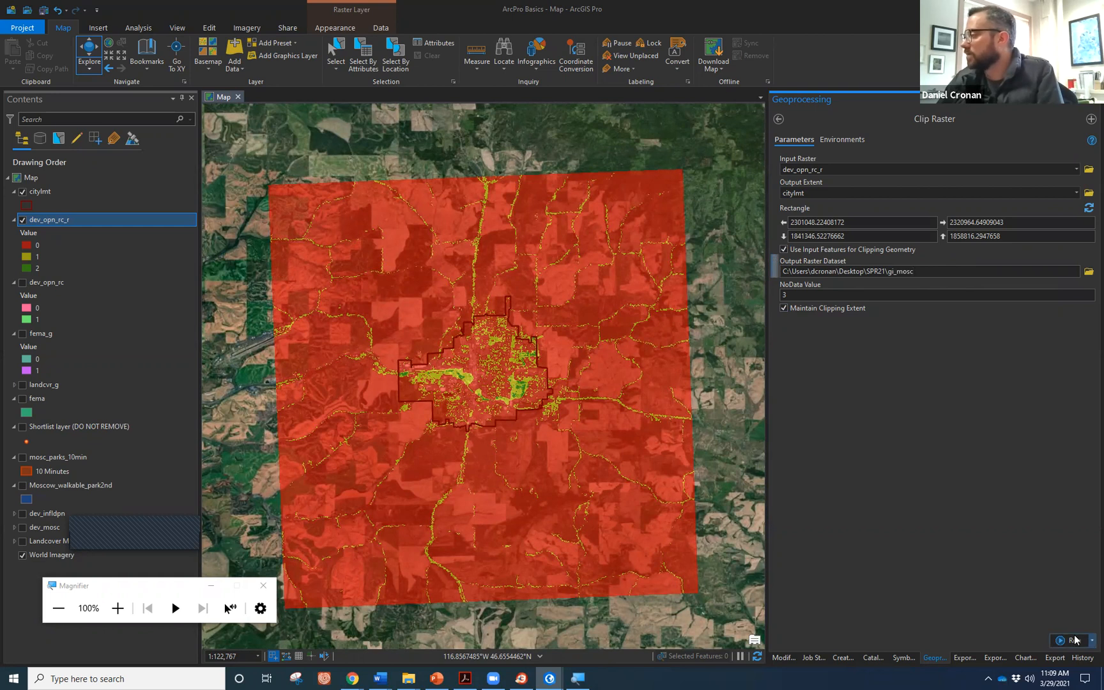
{"action": "left_click", "coordinate": [788, 292]}
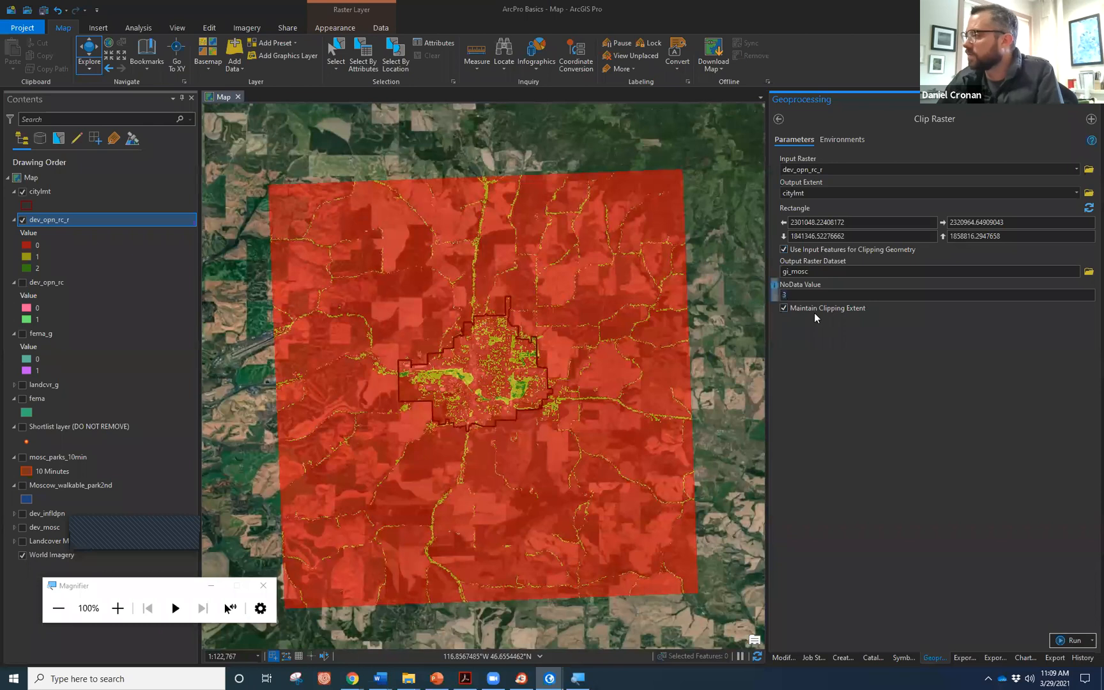
{"action": "type", "text": "99"}
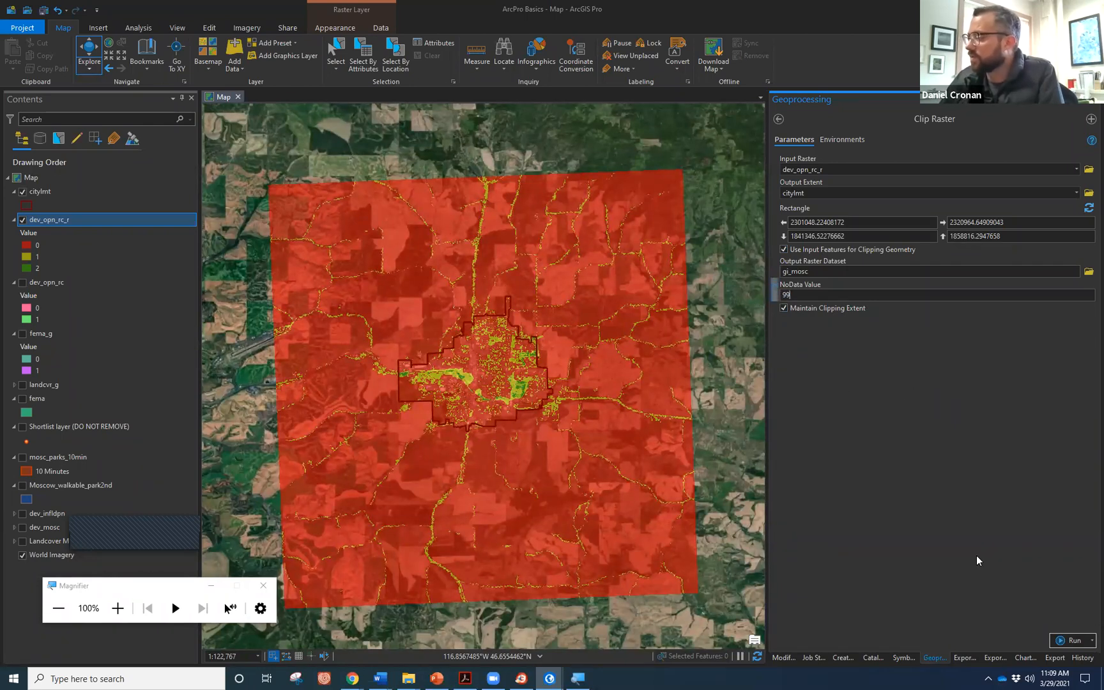
{"action": "left_click", "coordinate": [1063, 641]}
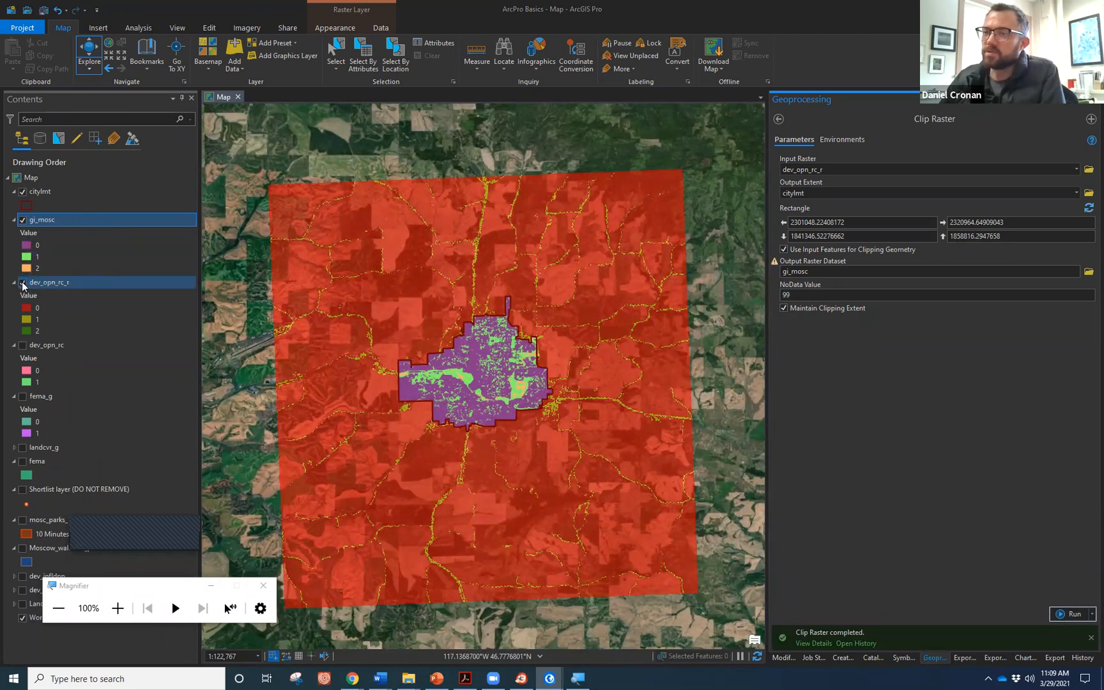
{"action": "left_click", "coordinate": [24, 283]}
Zoom in on the clipped gi_mosc raster and bring up its Appearance settings.
{"action": "scroll", "coordinate": [505, 407], "scroll_direction": "up", "scroll_amount": 2}
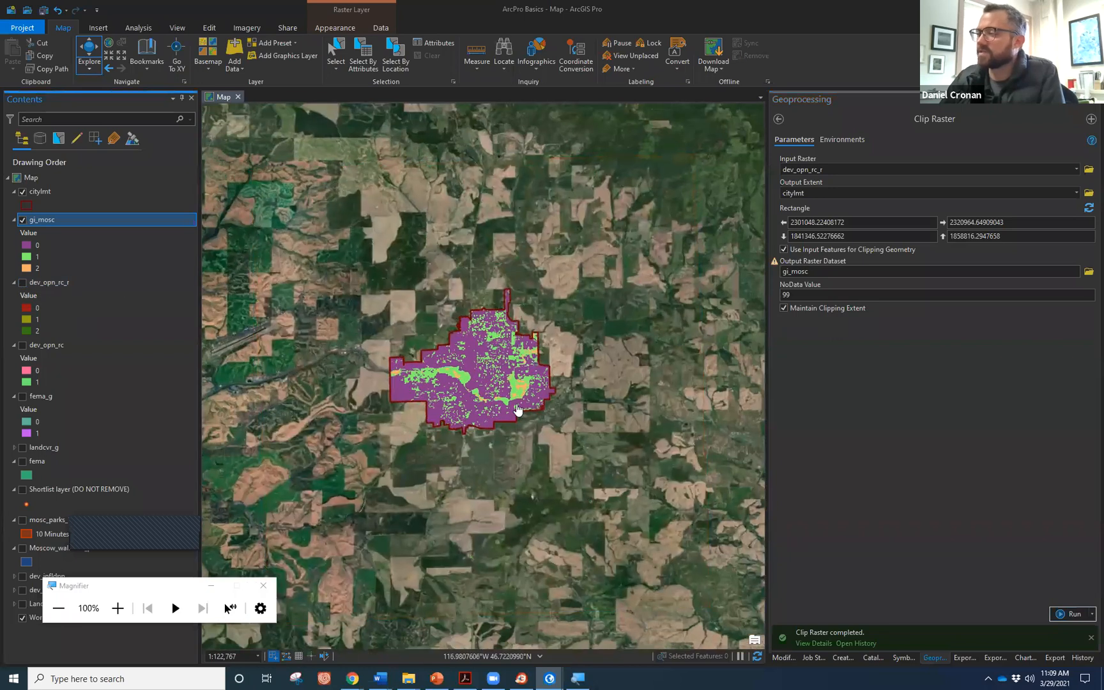
{"action": "scroll", "coordinate": [562, 447], "scroll_direction": "up", "scroll_amount": 4}
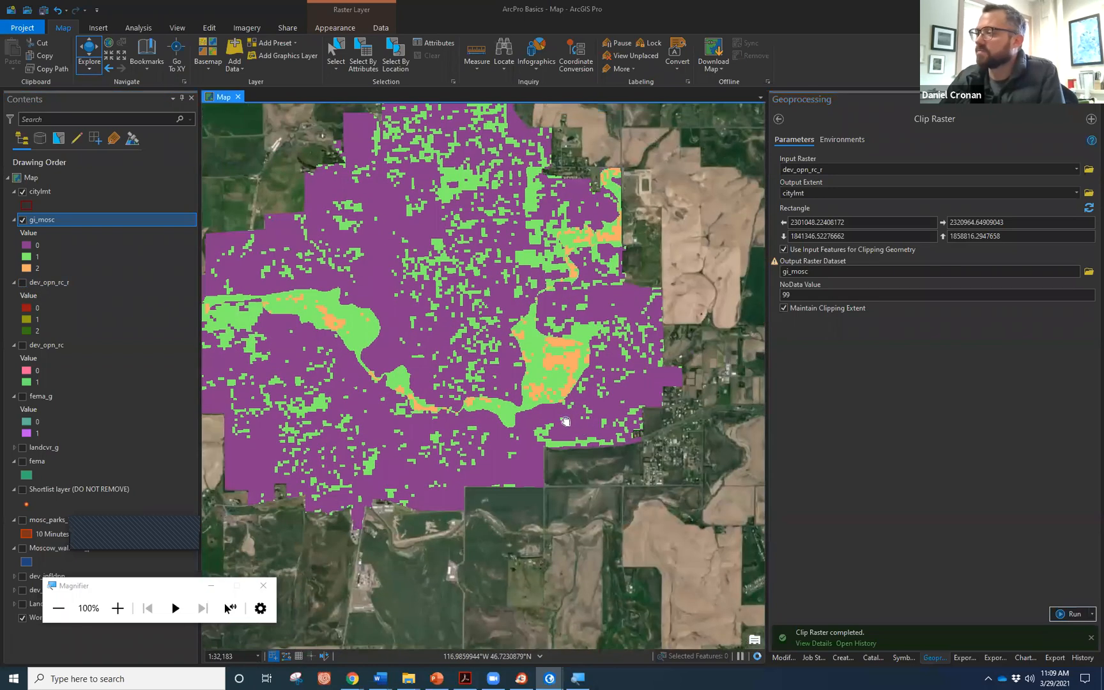
{"action": "scroll", "coordinate": [450, 324], "scroll_direction": "down", "scroll_amount": 2}
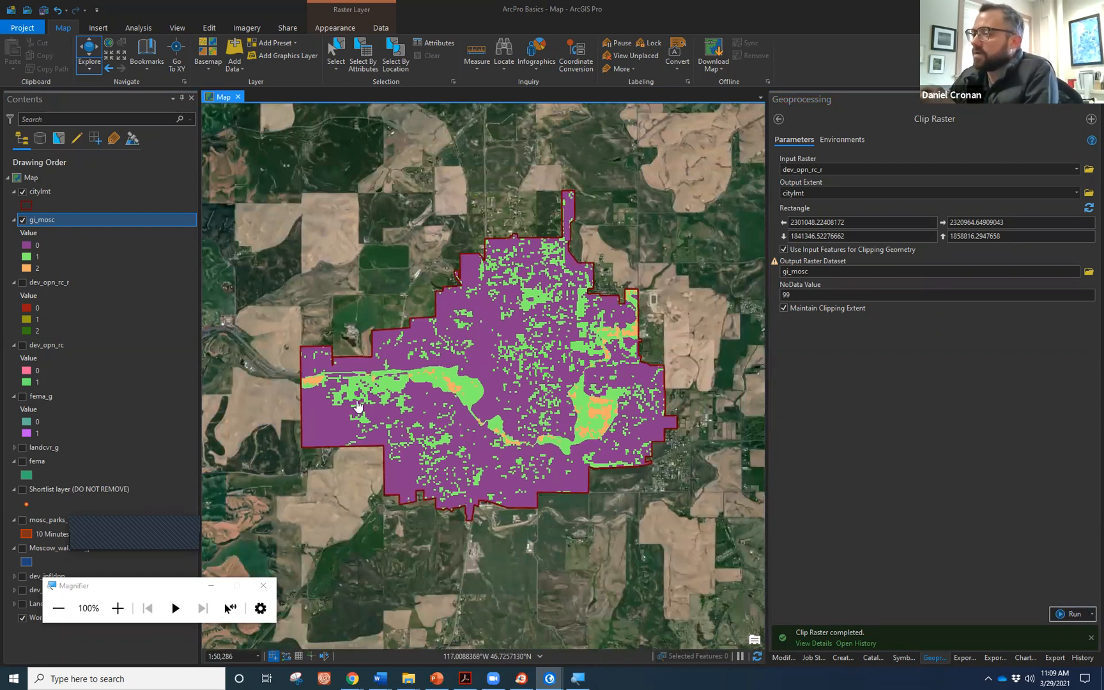
{"action": "left_click", "coordinate": [334, 27]}
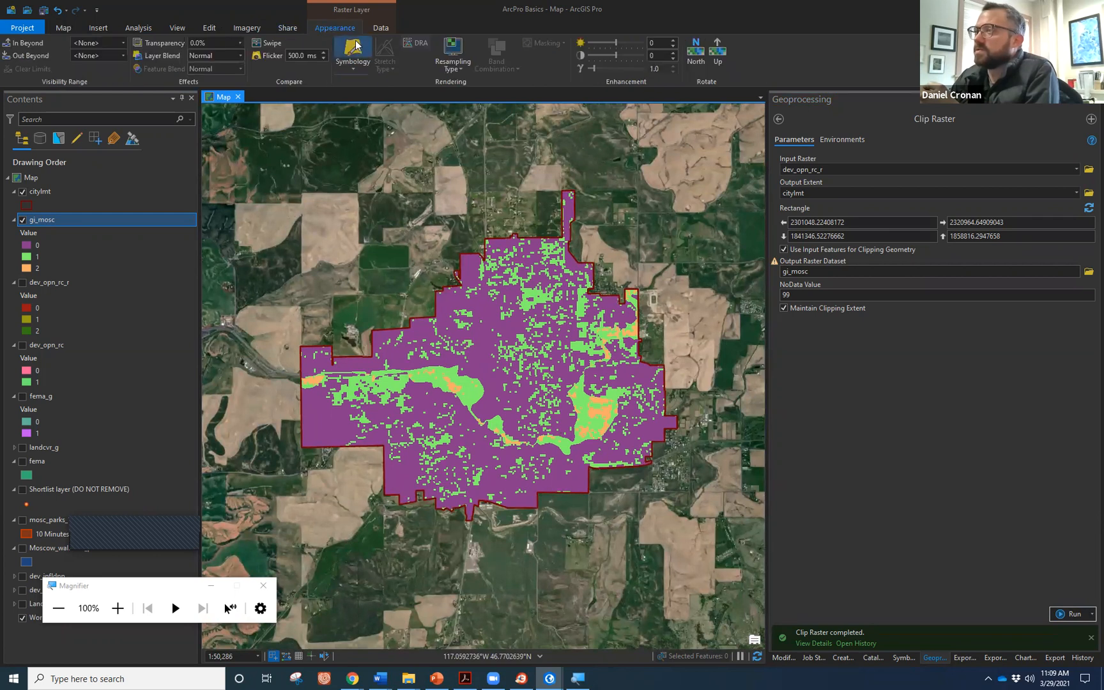
Set the gi_mosc layer's transparency to 51.8%.
{"action": "left_click", "coordinate": [239, 44]}
{"action": "left_click_drag", "start_coordinate": [194, 53], "coordinate": [217, 59]}
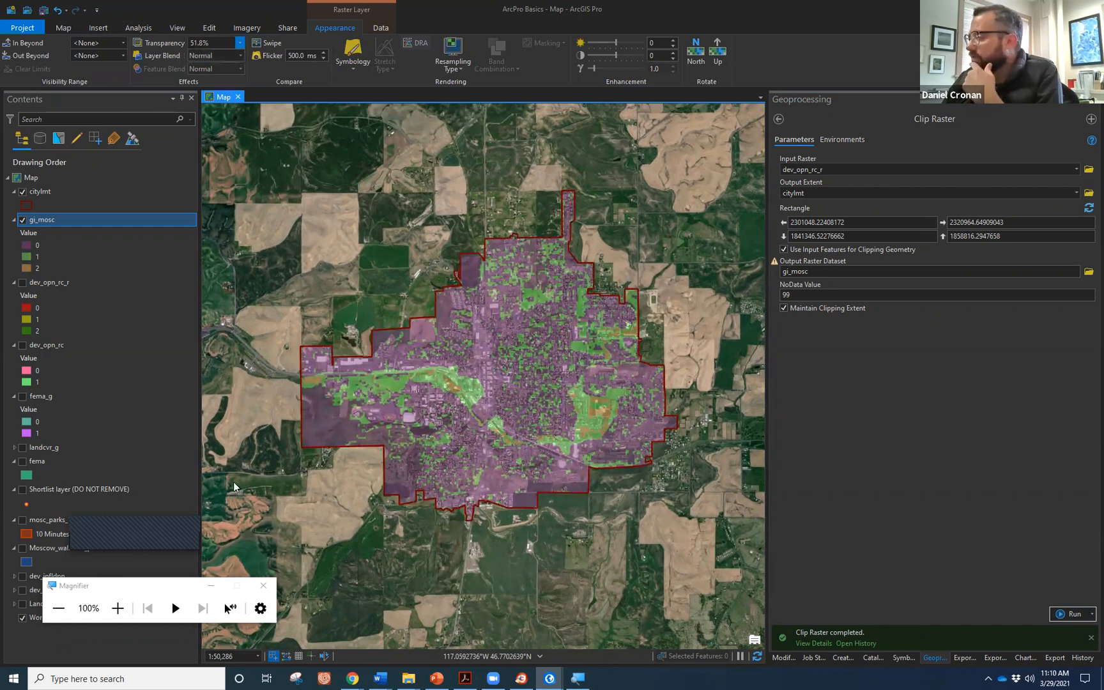
{"action": "right_click", "coordinate": [59, 217]}
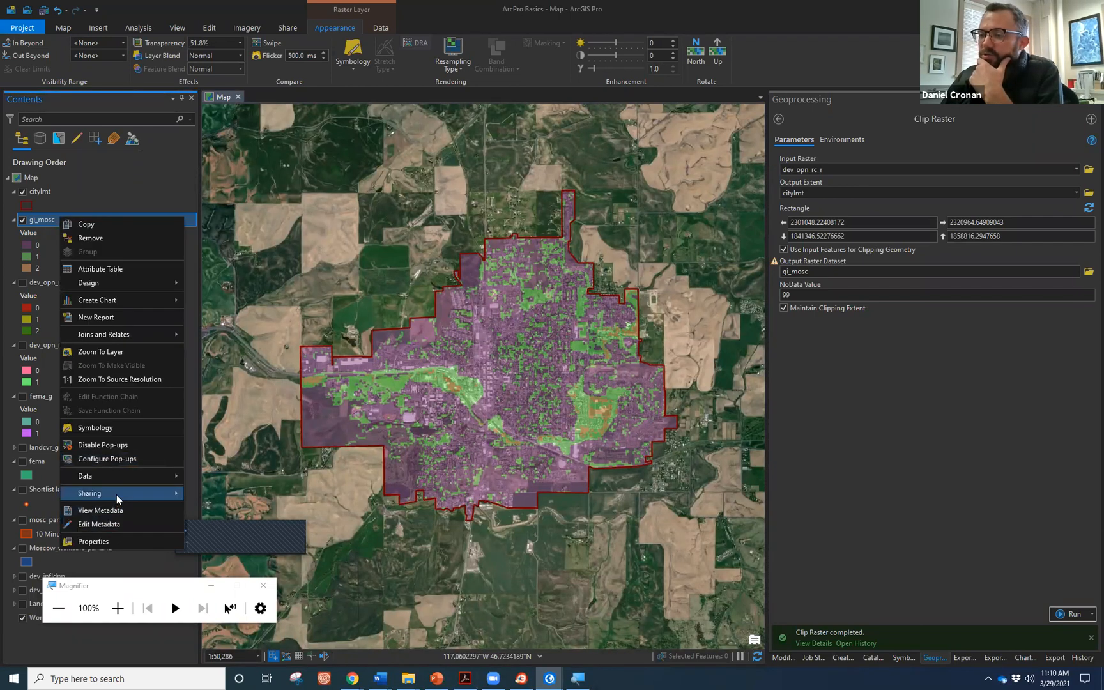
Choose Sharing > Share As Web Layer for the gi_mosc layer.
{"action": "mouse_move", "coordinate": [116, 494]}
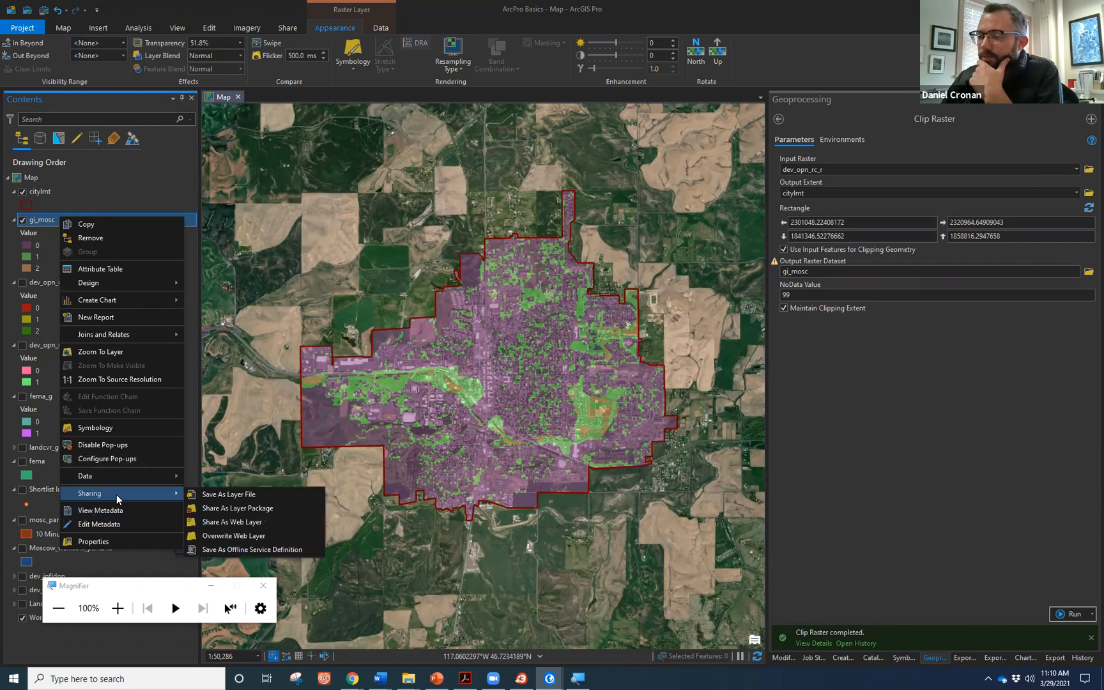
{"action": "left_click", "coordinate": [212, 520]}
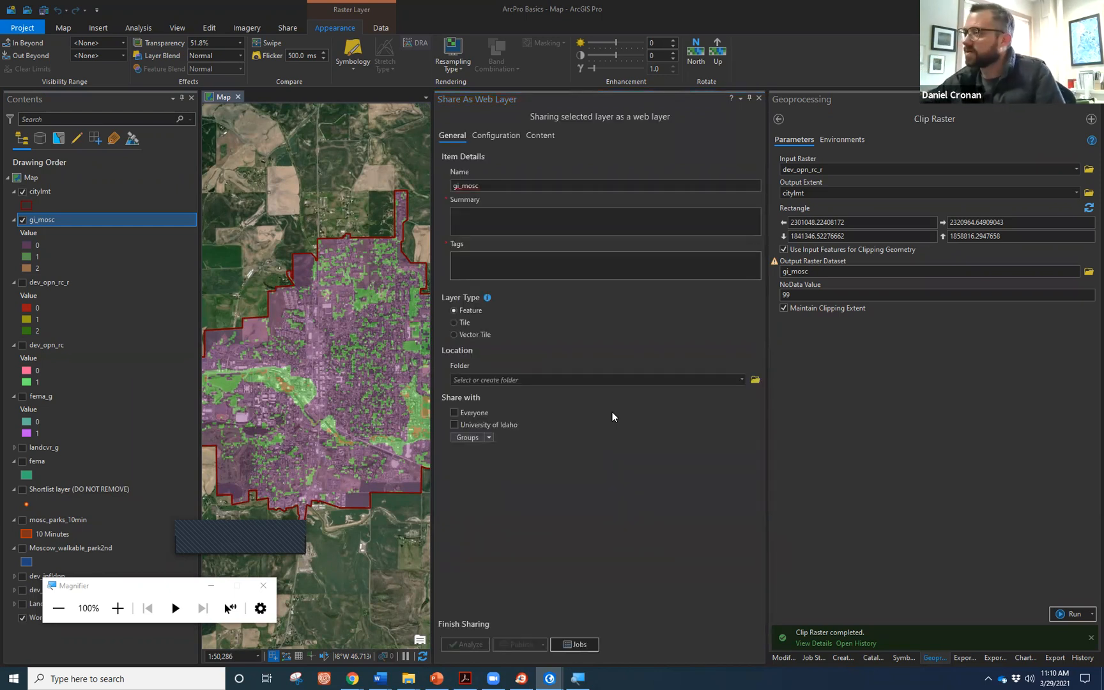
Enter summary 'sdfdsdf' and tag 'sdfds', and set the layer type to Tile.
{"action": "left_click", "coordinate": [473, 213]}
{"action": "type", "text": "sdfdsdf"}
{"action": "left_click", "coordinate": [504, 265]}
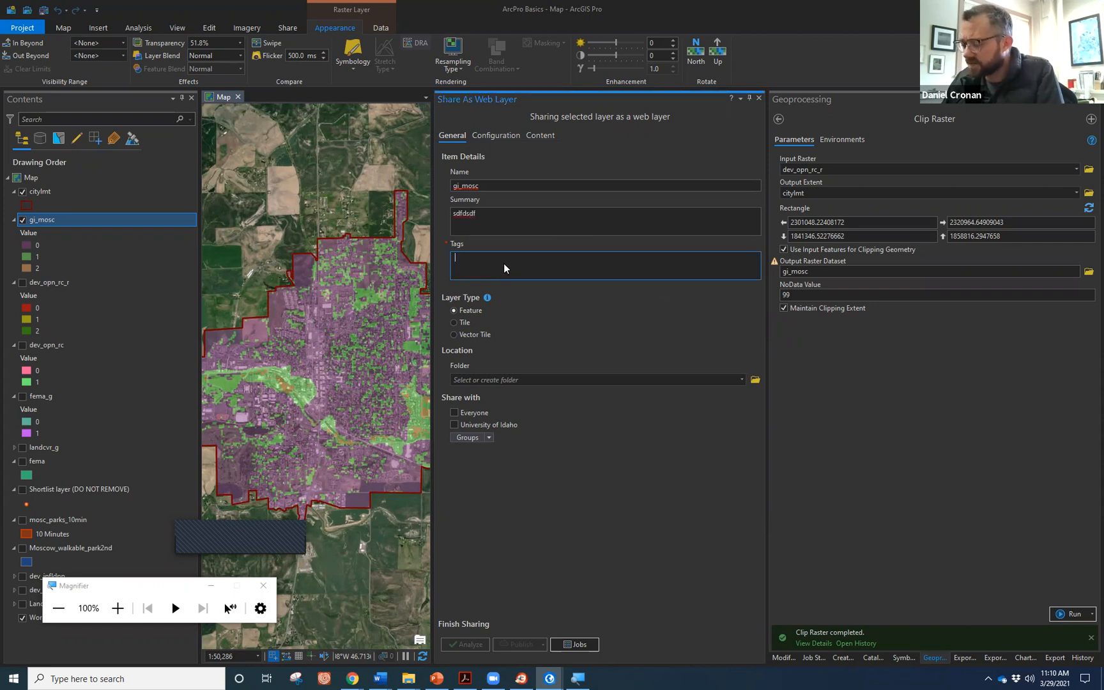
{"action": "type", "text": "sdfds"}
{"action": "key", "text": "Return"}
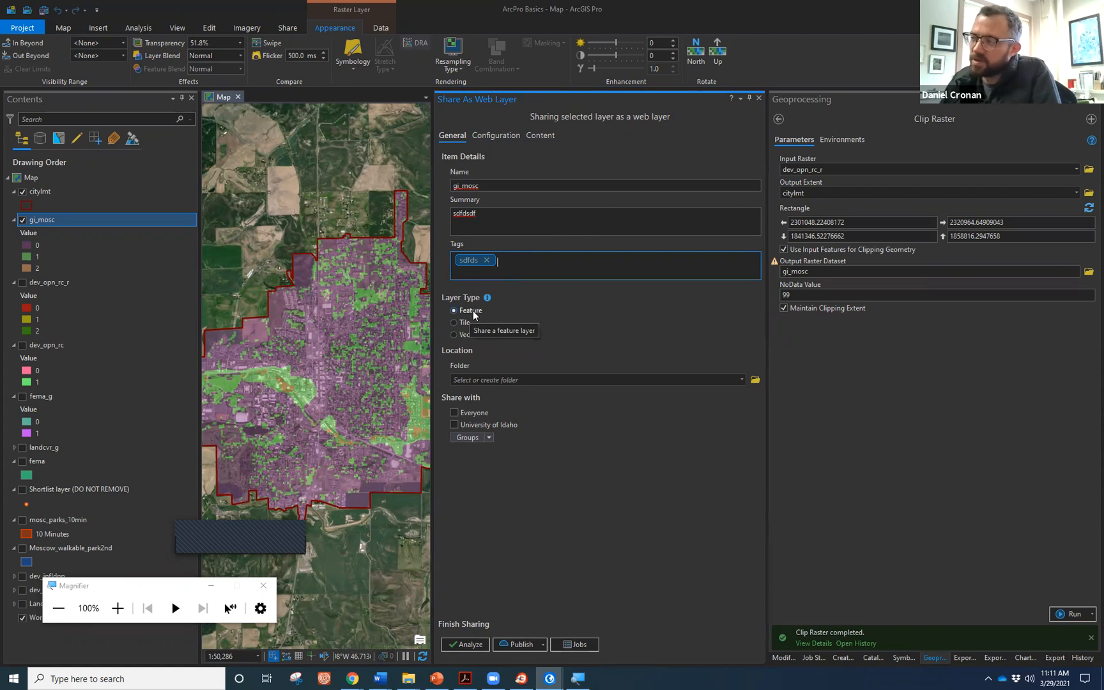
{"action": "left_click", "coordinate": [454, 321]}
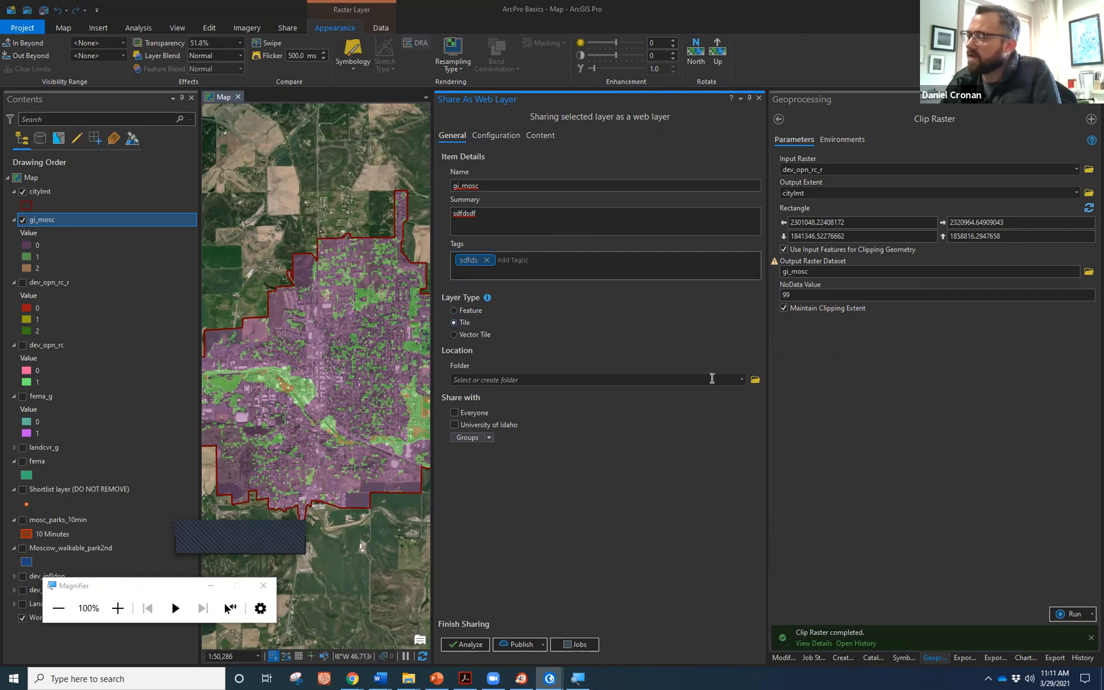
Create a new destination folder named 'ArcProBasics' for the web layer.
{"action": "left_click", "coordinate": [741, 379]}
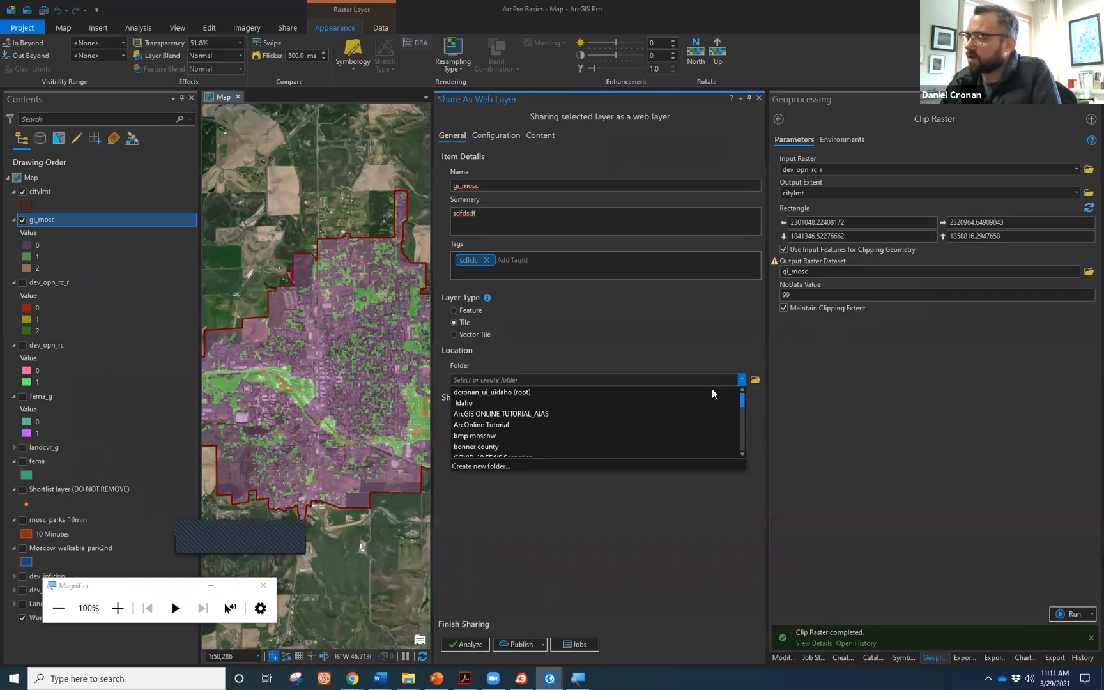
{"action": "scroll", "coordinate": [680, 410], "scroll_direction": "down", "scroll_amount": 2}
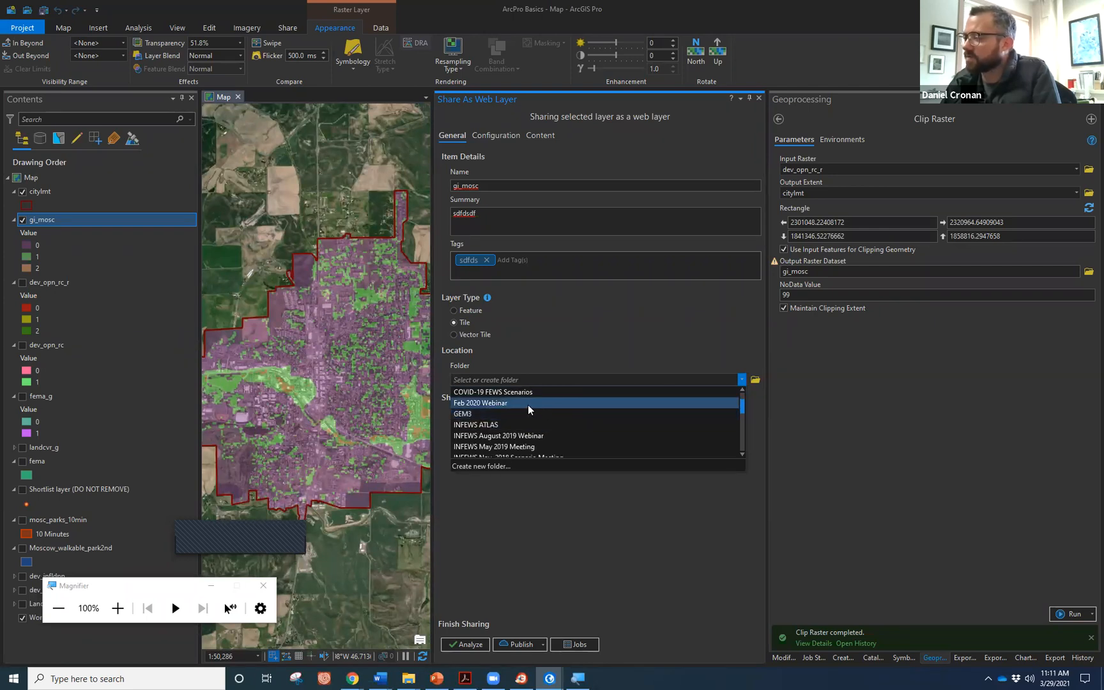
{"action": "scroll", "coordinate": [528, 414], "scroll_direction": "down", "scroll_amount": 3}
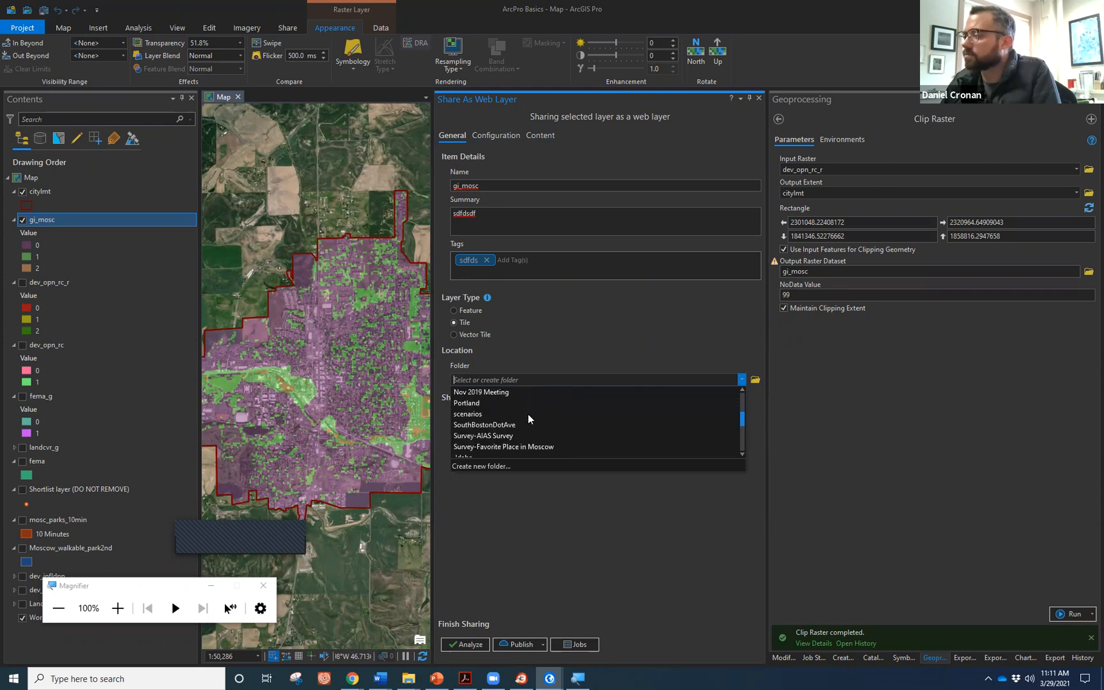
{"action": "scroll", "coordinate": [528, 414], "scroll_direction": "down", "scroll_amount": 3}
{"action": "left_click", "coordinate": [509, 463]}
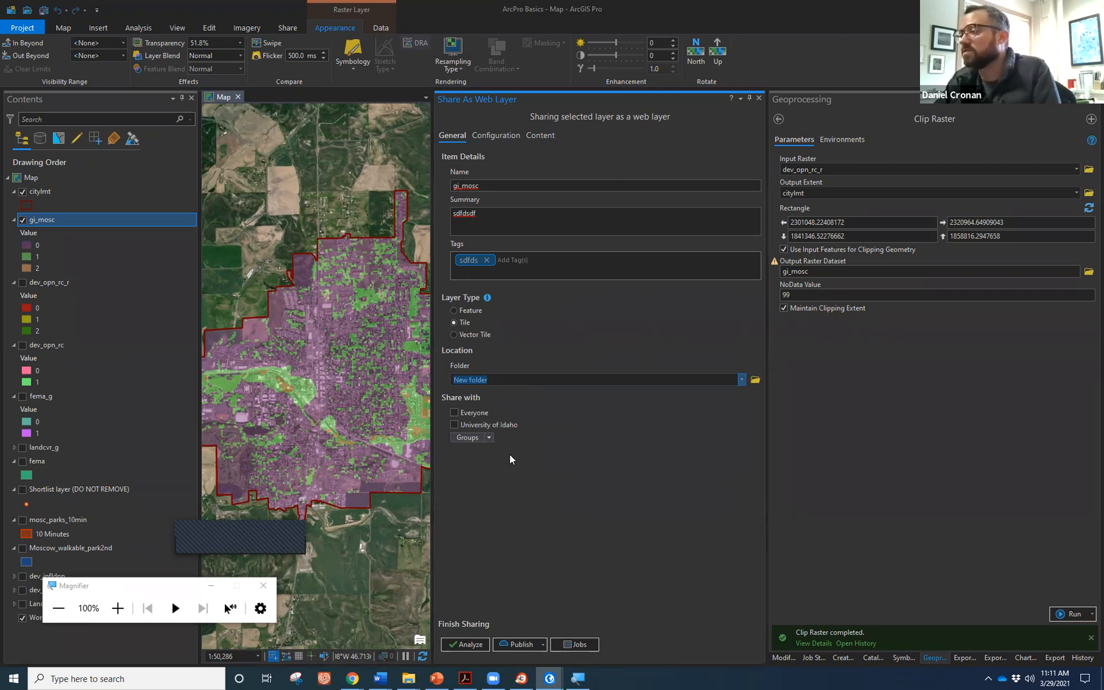
{"action": "type", "text": "Arc"}
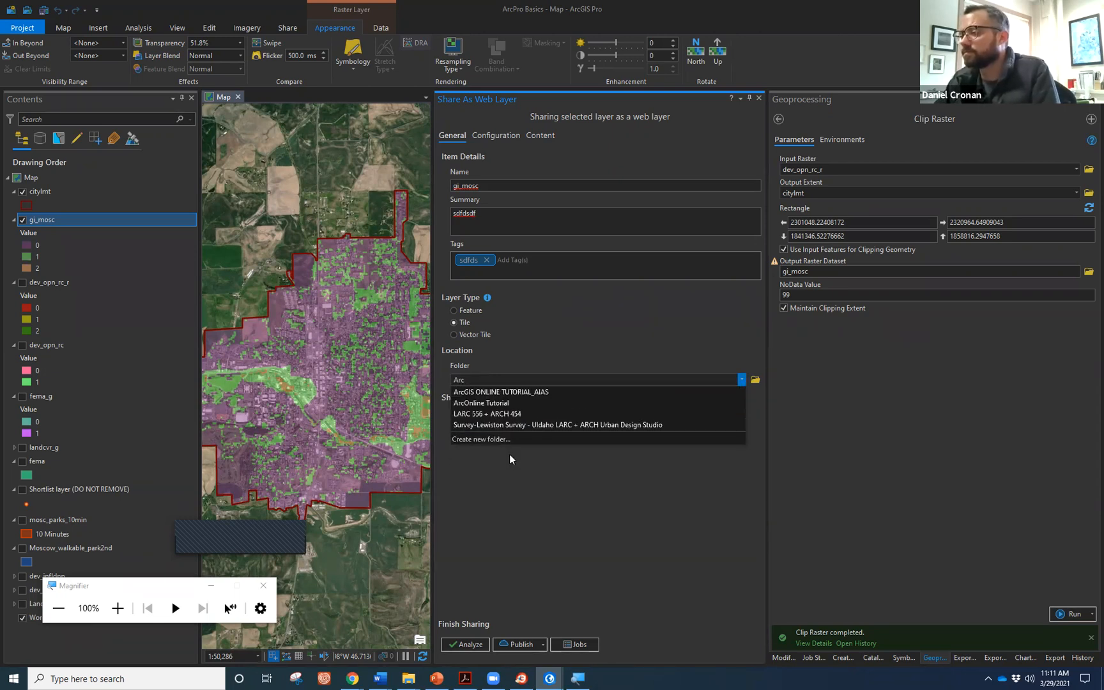
{"action": "type", "text": "ProBasics"}
{"action": "key", "text": "Left"}
{"action": "key", "text": "Left"}
{"action": "key", "text": "Left"}
{"action": "key", "text": "Left"}
{"action": "key", "text": "Left"}
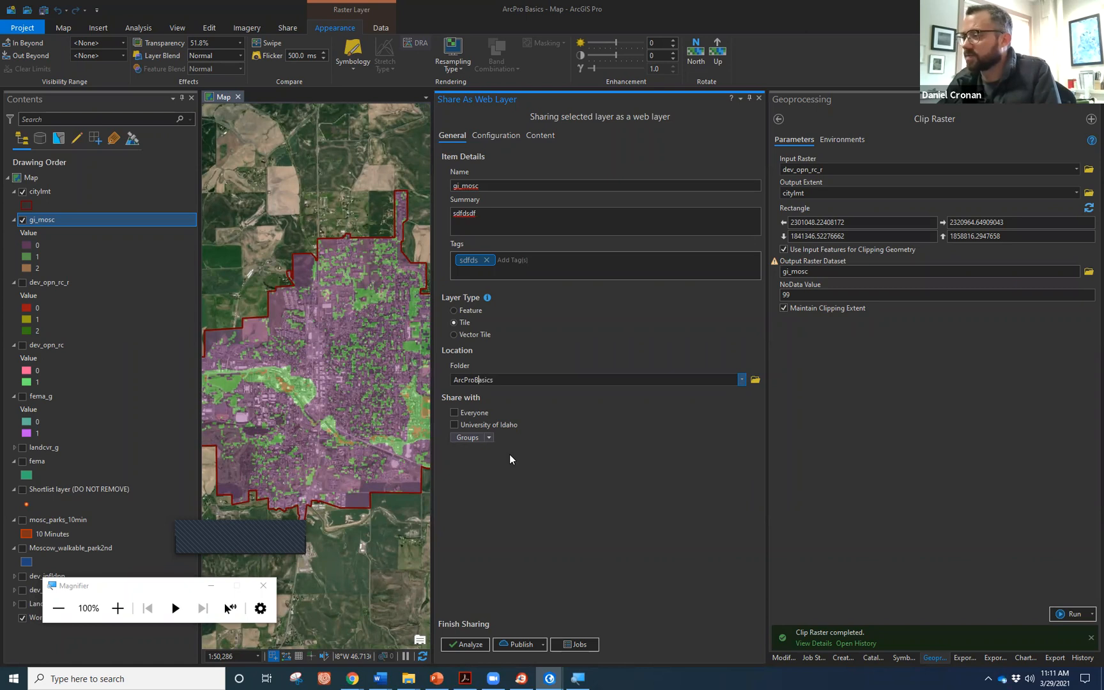
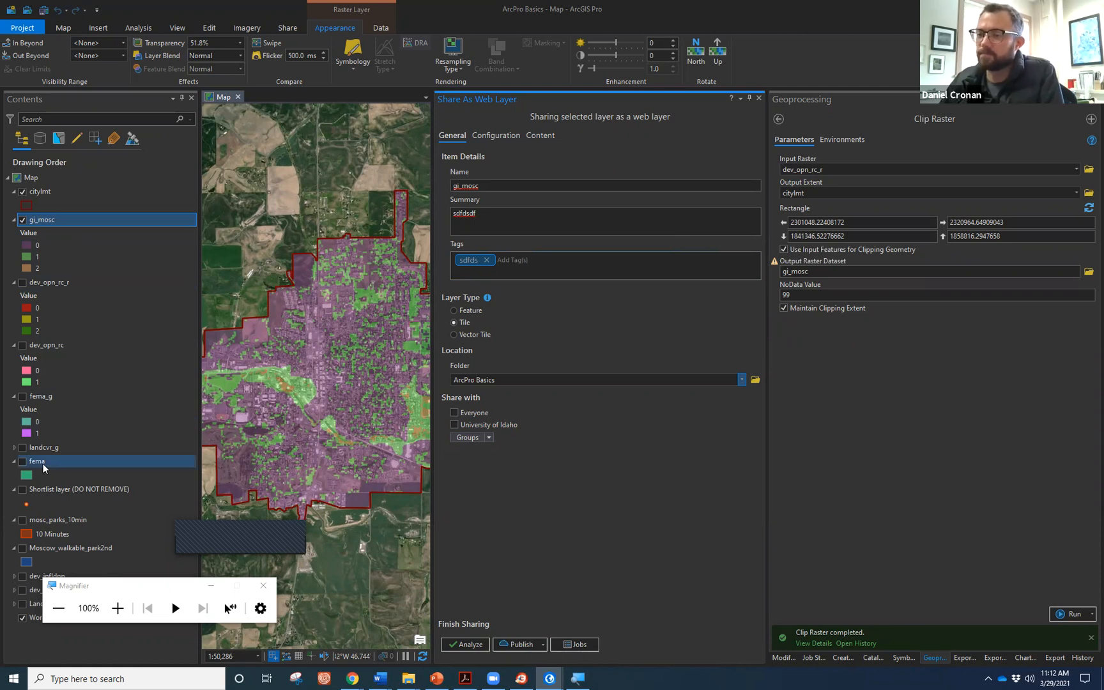
Close the Share As Web Layer pane to return to the clipped gi_mosc map of Moscow.
{"action": "left_click", "coordinate": [759, 100]}
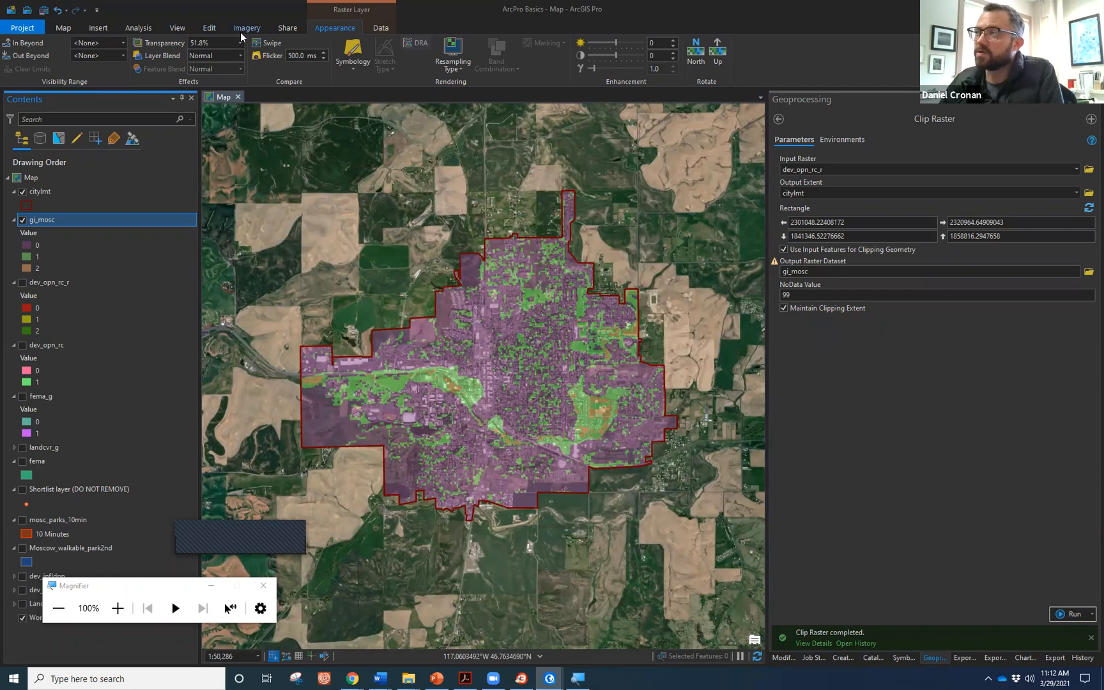
Insert a new blank ANSI Landscape Letter 8.5 x 11 layout.
{"action": "left_click", "coordinate": [97, 29]}
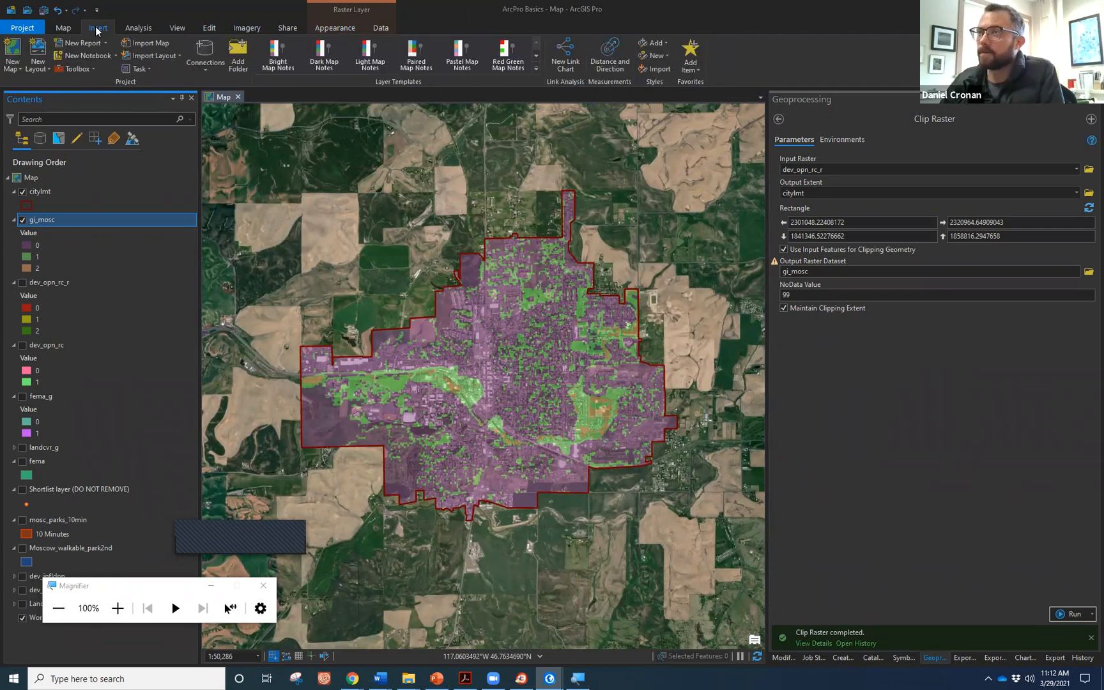
{"action": "left_click", "coordinate": [44, 69]}
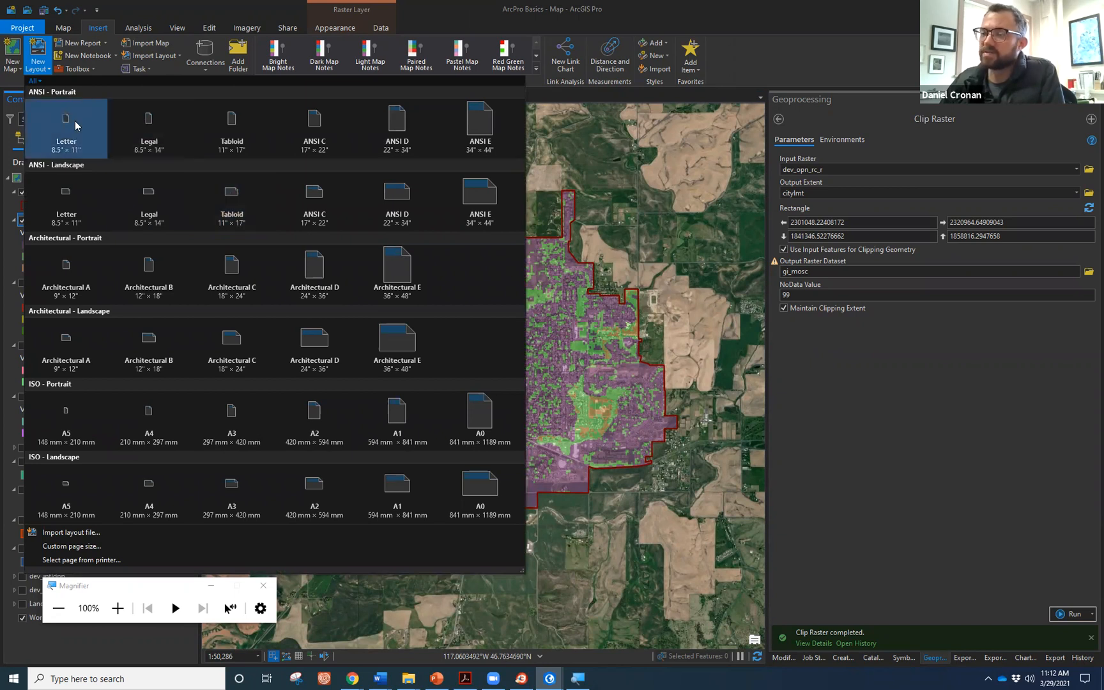
{"action": "left_click", "coordinate": [62, 191]}
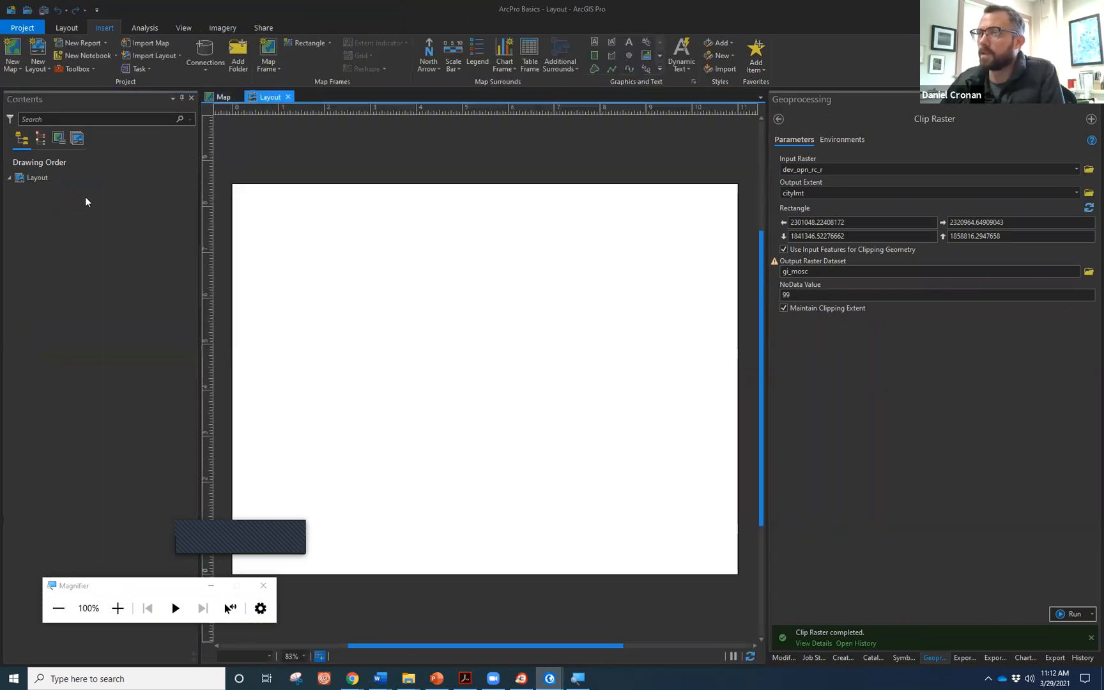
Draw a map frame across the layout page showing the map at its default extent.
{"action": "left_click", "coordinate": [271, 55]}
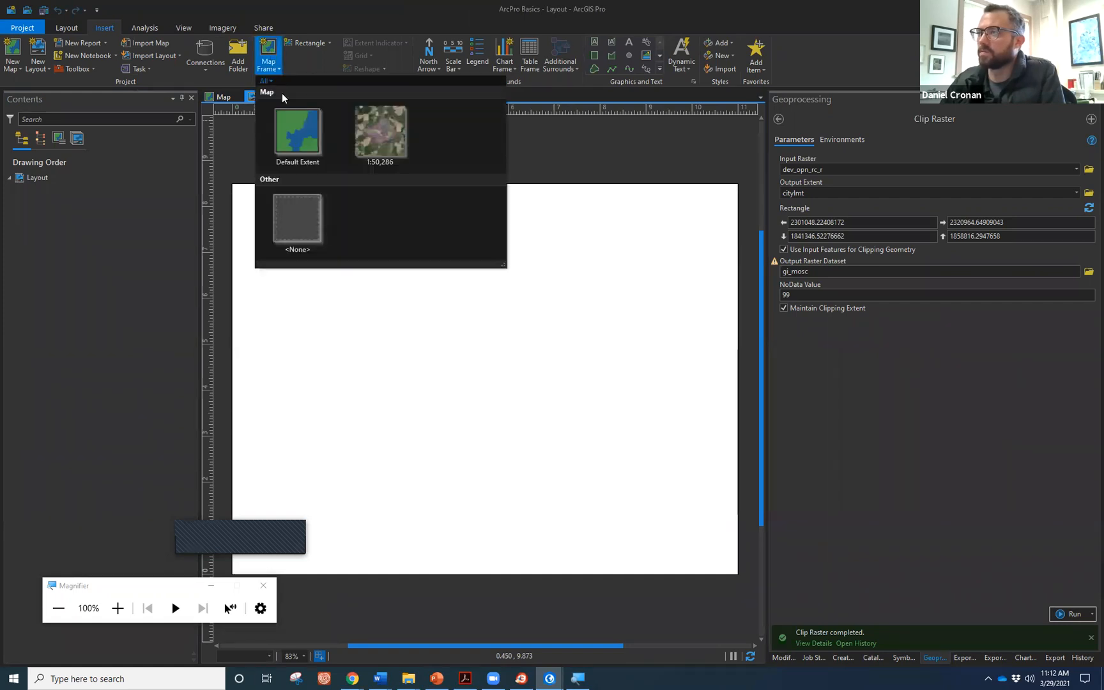
{"action": "left_click", "coordinate": [293, 122]}
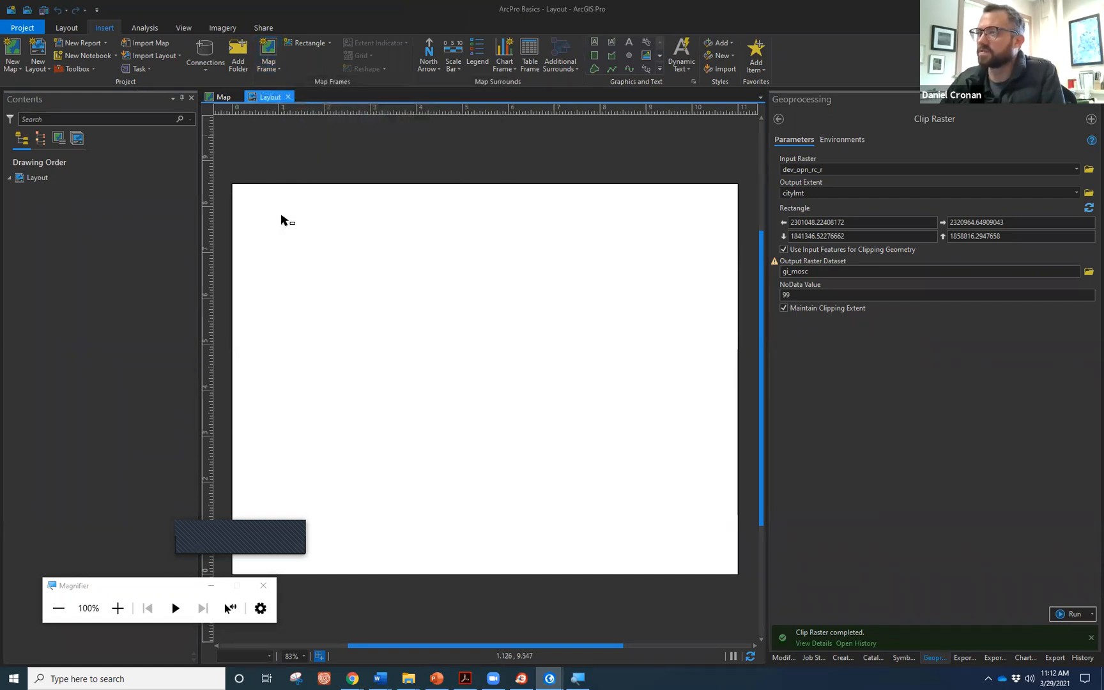
{"action": "left_click_drag", "start_coordinate": [254, 207], "coordinate": [599, 516]}
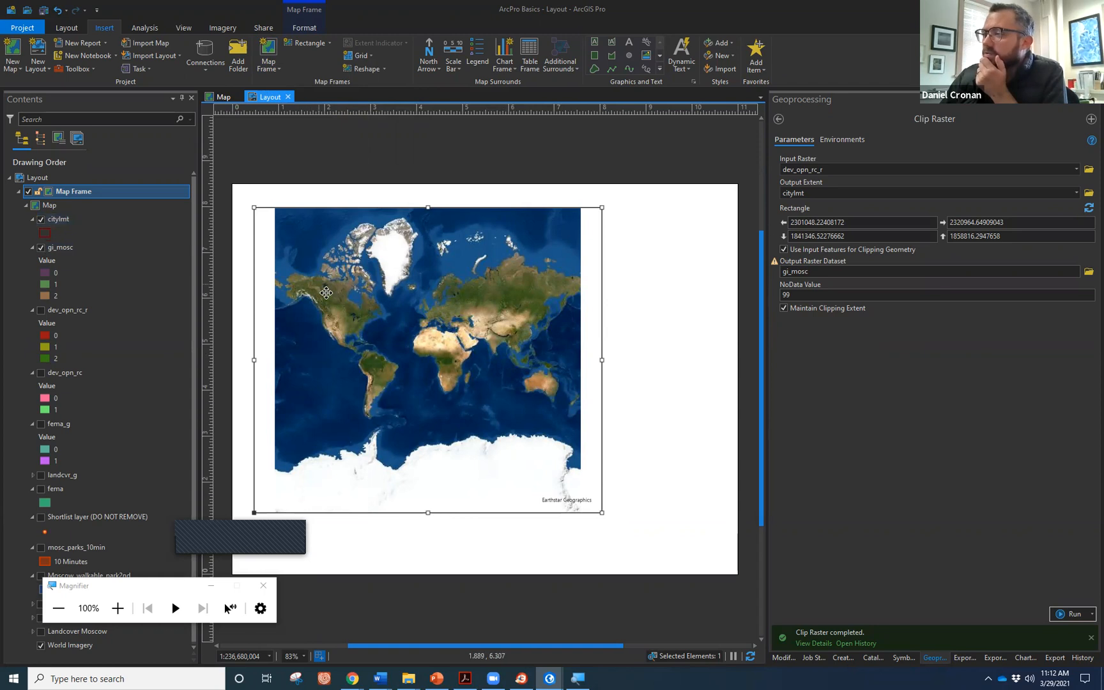
Zoom the map frame to the citylmt layer and place a north arrow below the map.
{"action": "right_click", "coordinate": [78, 218]}
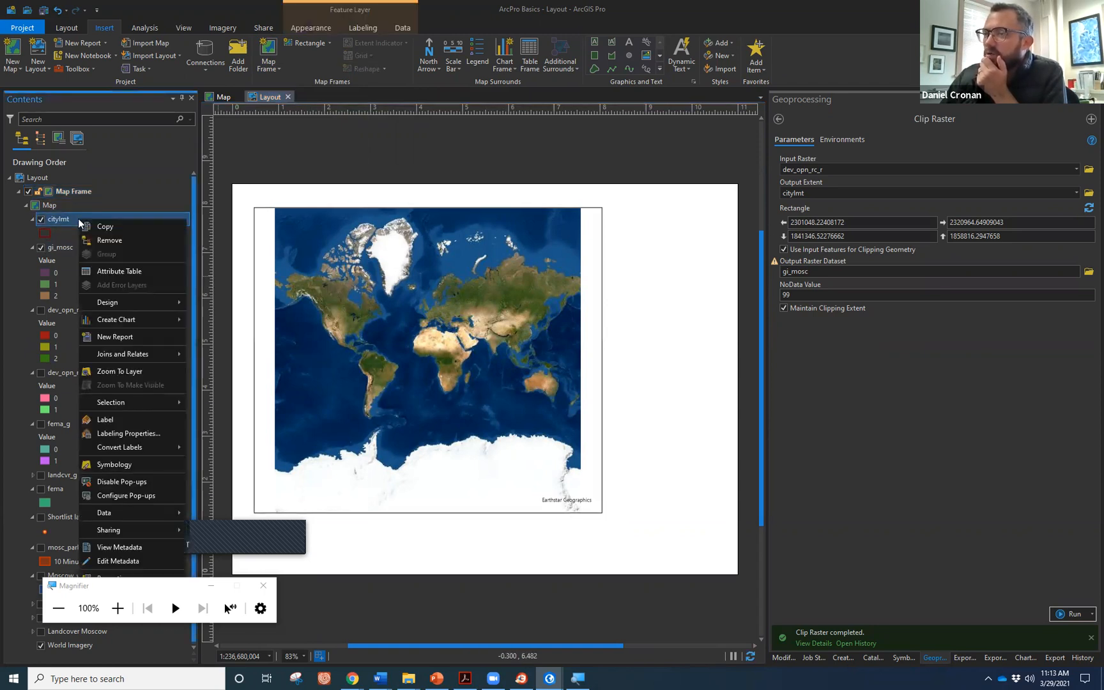
{"action": "left_click", "coordinate": [153, 372]}
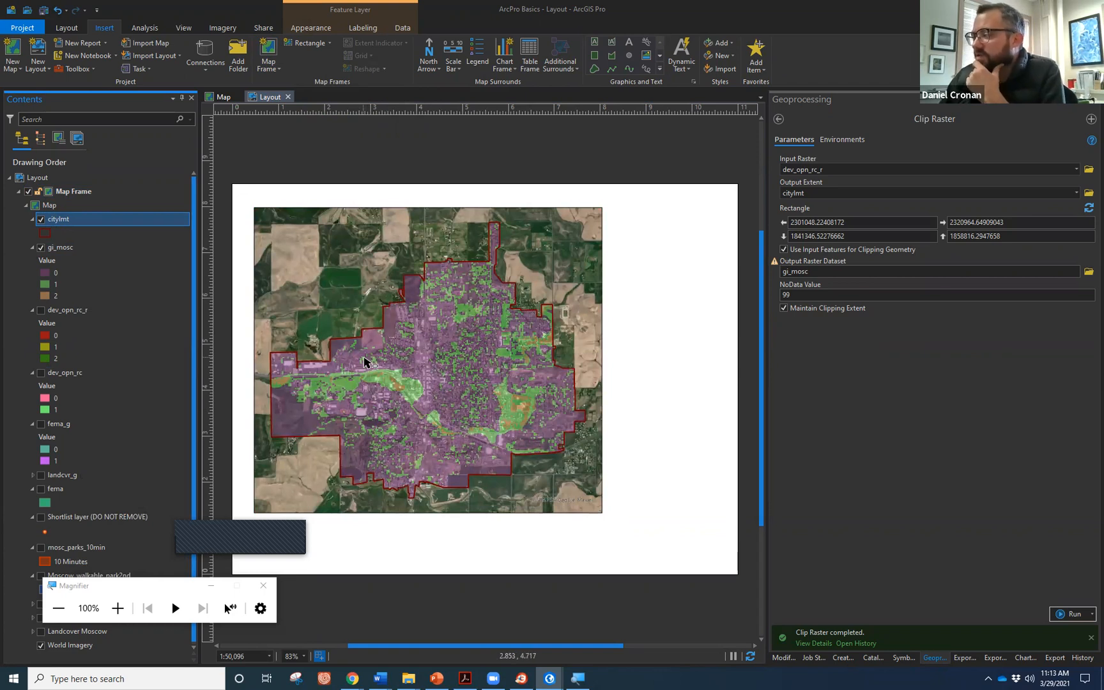
{"action": "left_click", "coordinate": [424, 61]}
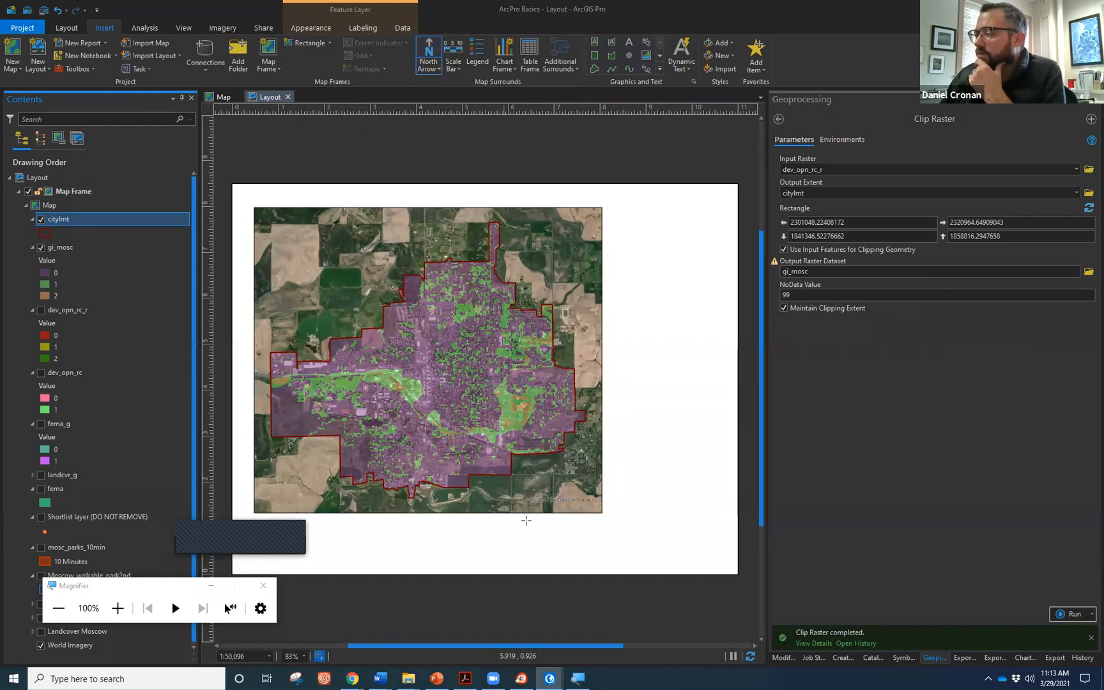
{"action": "left_click_drag", "start_coordinate": [543, 519], "coordinate": [576, 555]}
Place a scale bar beneath the map and a legend to its right.
{"action": "left_click", "coordinate": [457, 56]}
{"action": "left_click_drag", "start_coordinate": [433, 537], "coordinate": [517, 543]}
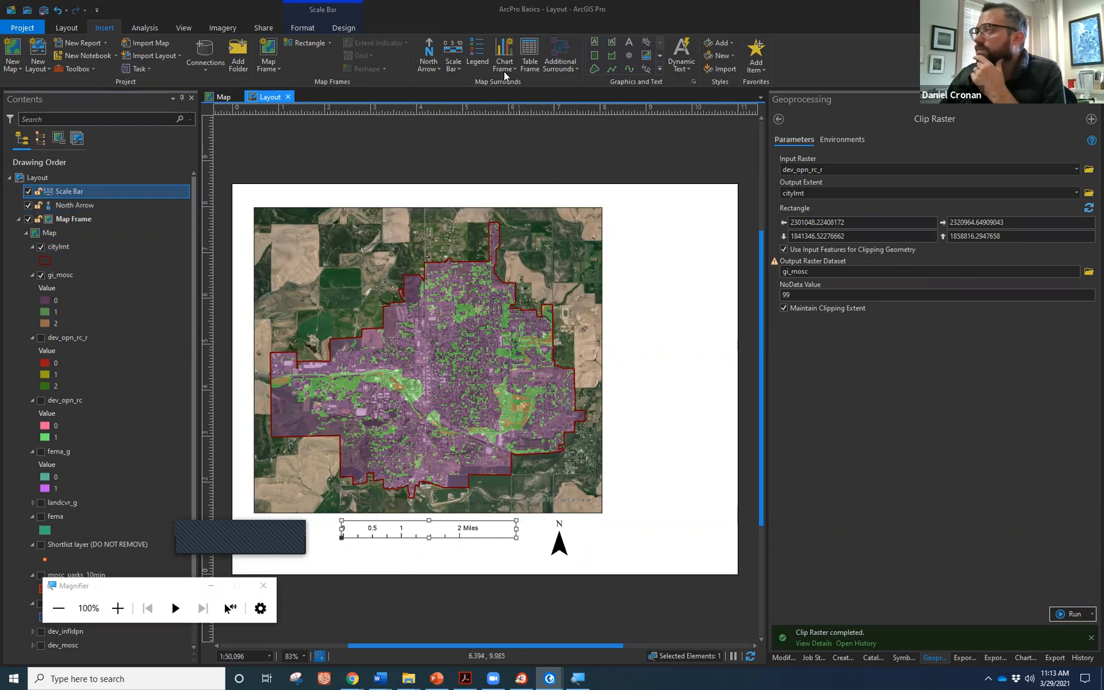
{"action": "left_click", "coordinate": [477, 57]}
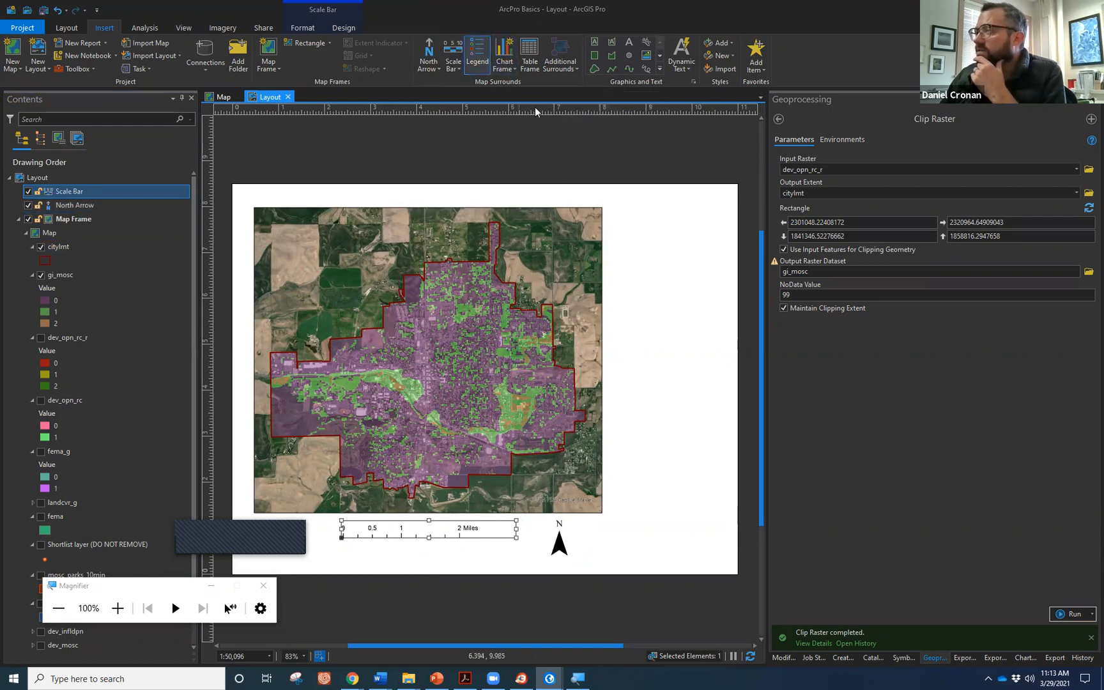
{"action": "left_click_drag", "start_coordinate": [615, 242], "coordinate": [711, 374]}
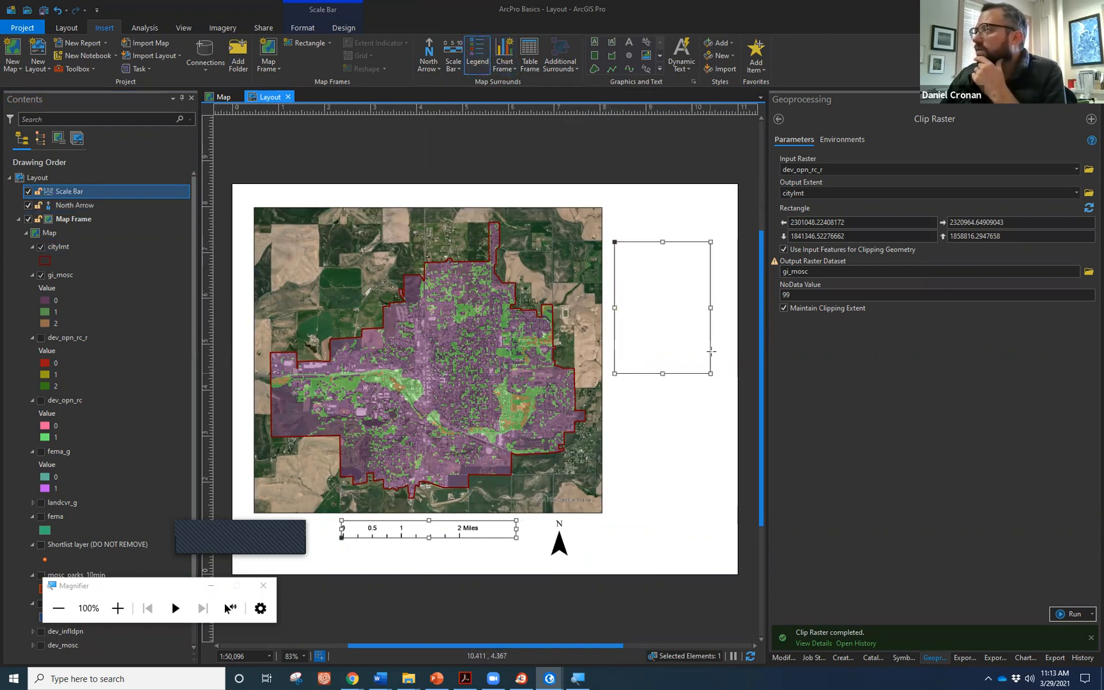
Add dynamic Scale text to the right of the map and select the map frame.
{"action": "left_click", "coordinate": [681, 60]}
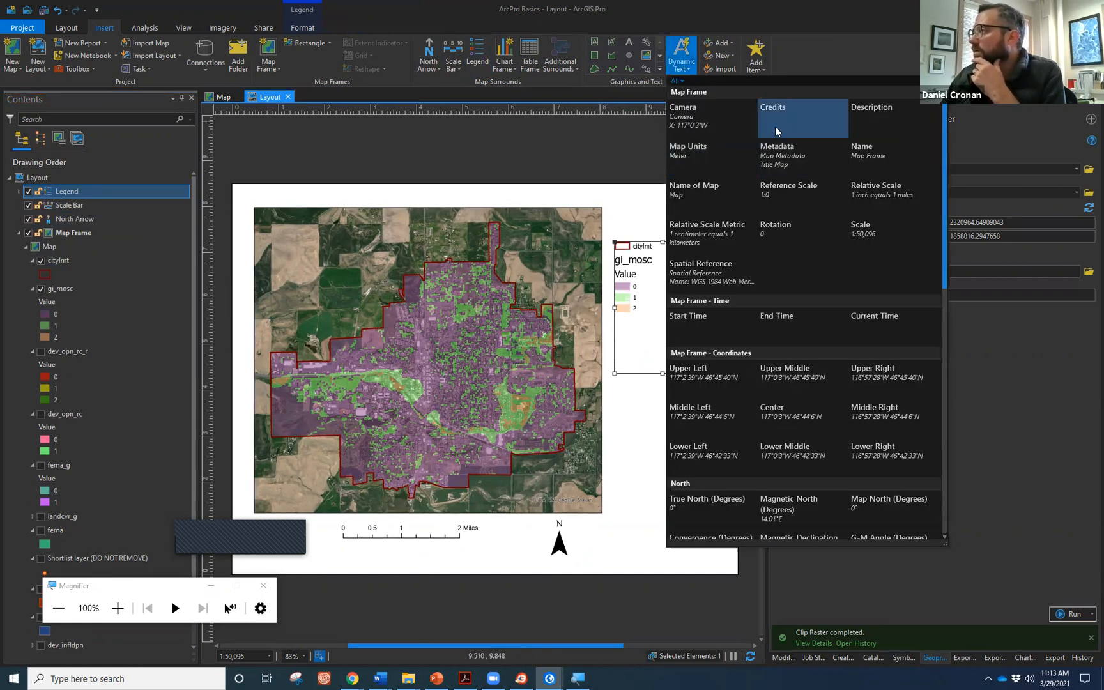
{"action": "left_click", "coordinate": [878, 233]}
{"action": "left_click_drag", "start_coordinate": [615, 389], "coordinate": [695, 430]}
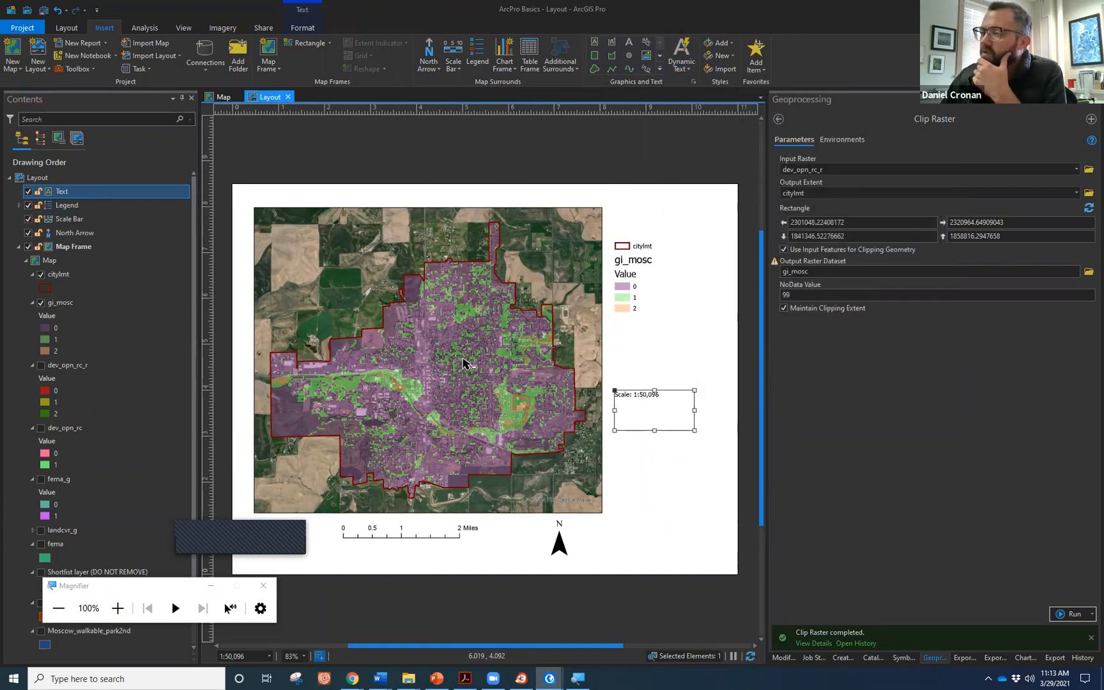
{"action": "left_click", "coordinate": [413, 342], "text": "shift"}
{"action": "right_click", "coordinate": [417, 326]}
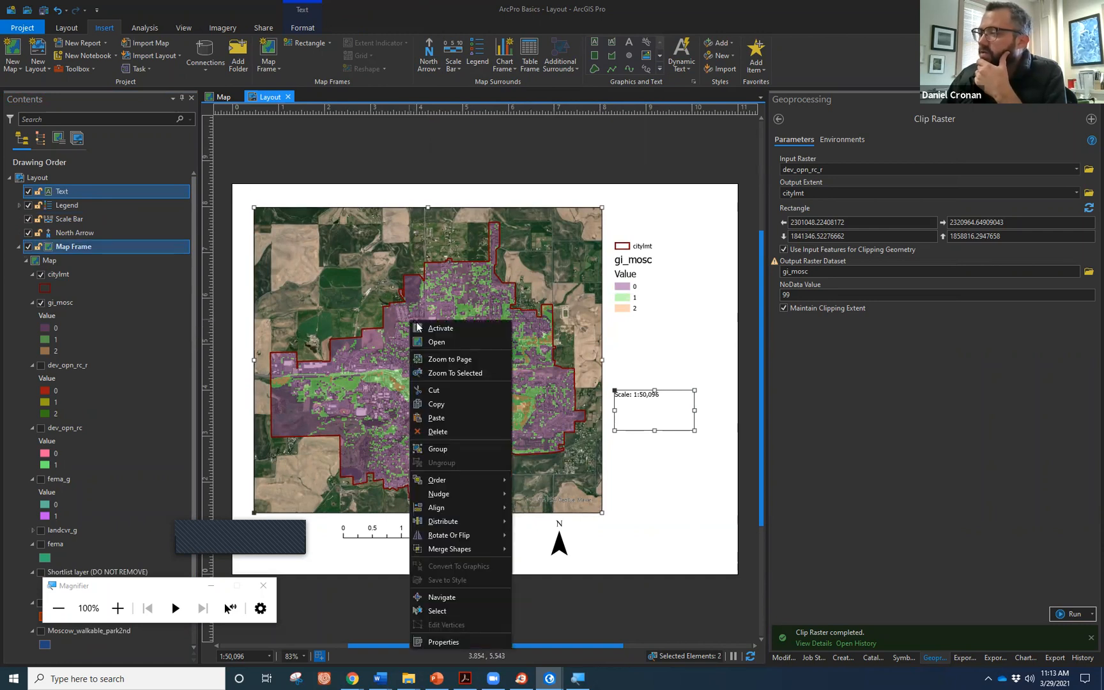
Activate the map frame and set its scale to 1:50,000.
{"action": "left_click", "coordinate": [419, 327]}
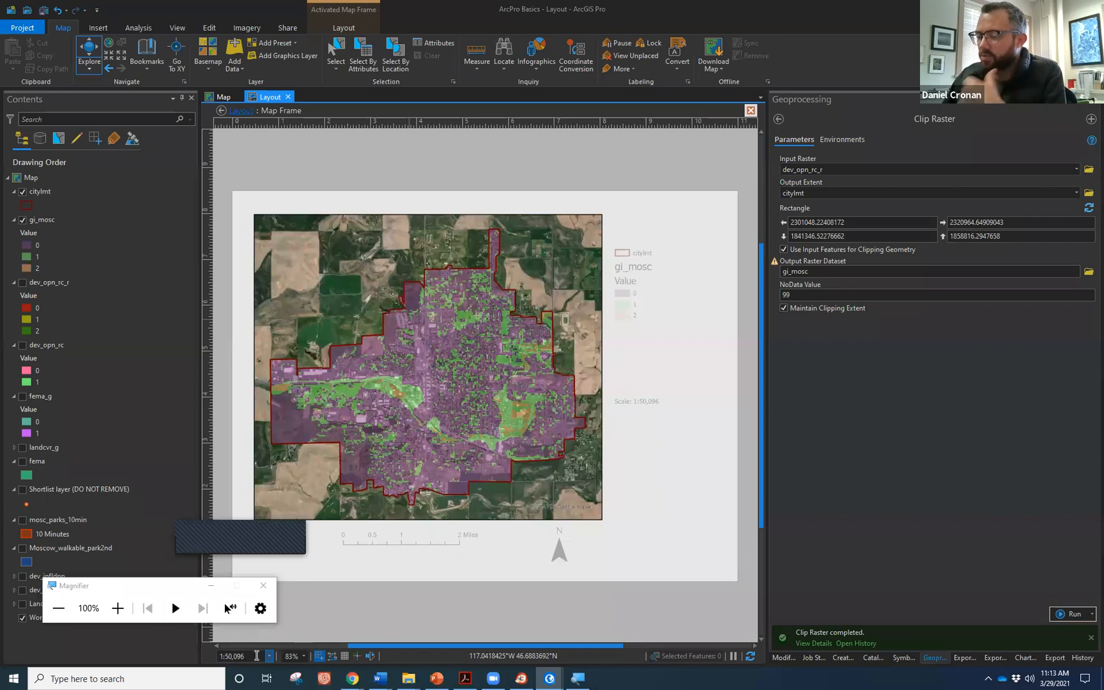
{"action": "left_click", "coordinate": [256, 655]}
{"action": "key", "text": "BackSpace"}
{"action": "key", "text": "BackSpace"}
{"action": "type", "text": "00"}
{"action": "key", "text": "Return"}
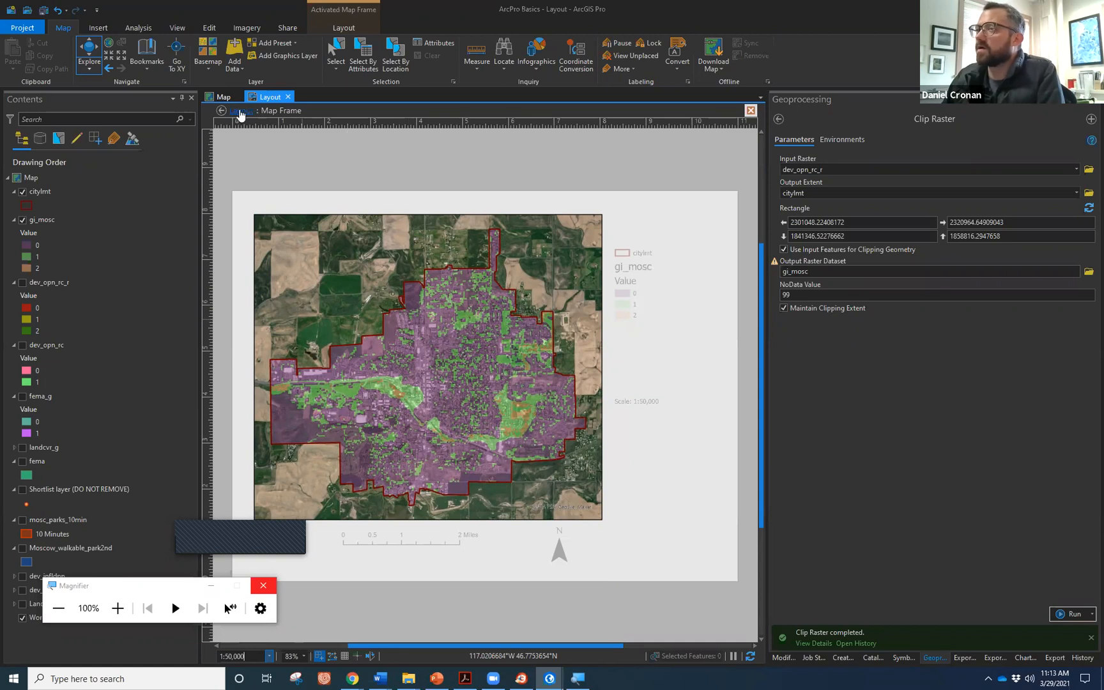
Return to the layout and move the scale text up just below the legend.
{"action": "left_click", "coordinate": [221, 110]}
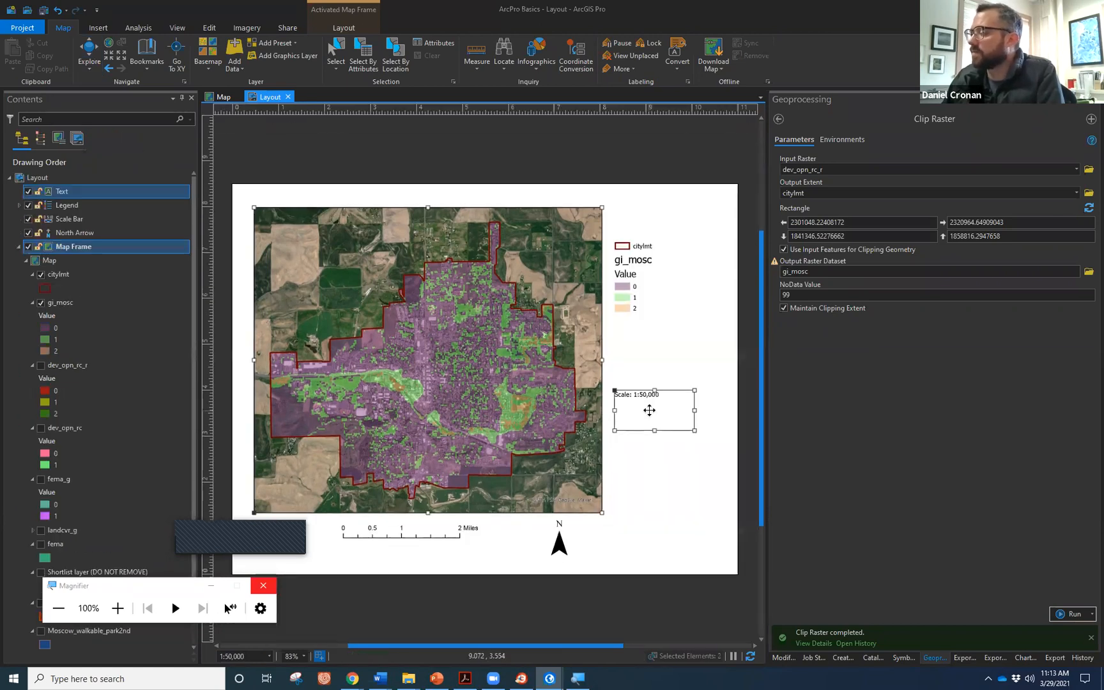
{"action": "mouse_move", "coordinate": [641, 378]}
{"action": "left_mouse_down"}
{"action": "mouse_move", "coordinate": [645, 352]}
{"action": "mouse_move", "coordinate": [657, 382]}
{"action": "mouse_move", "coordinate": [644, 393]}
{"action": "left_mouse_up"}
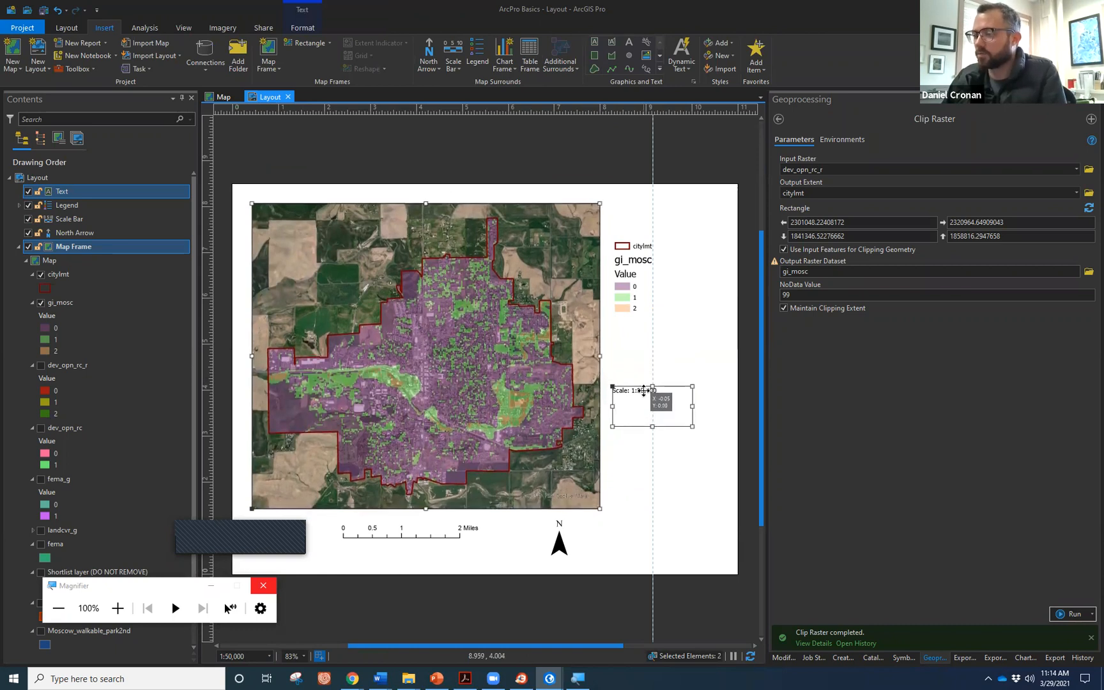
{"action": "left_click", "coordinate": [669, 450]}
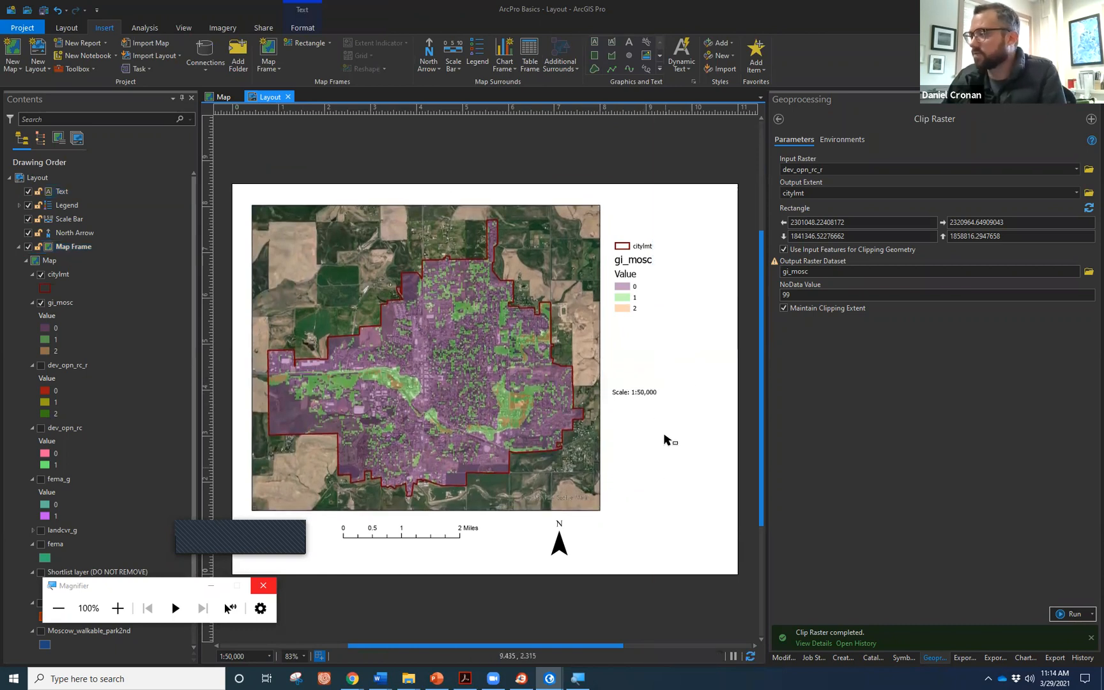
{"action": "left_click", "coordinate": [647, 391]}
{"action": "left_click_drag", "start_coordinate": [644, 387], "coordinate": [647, 337]}
{"action": "left_click", "coordinate": [672, 448]}
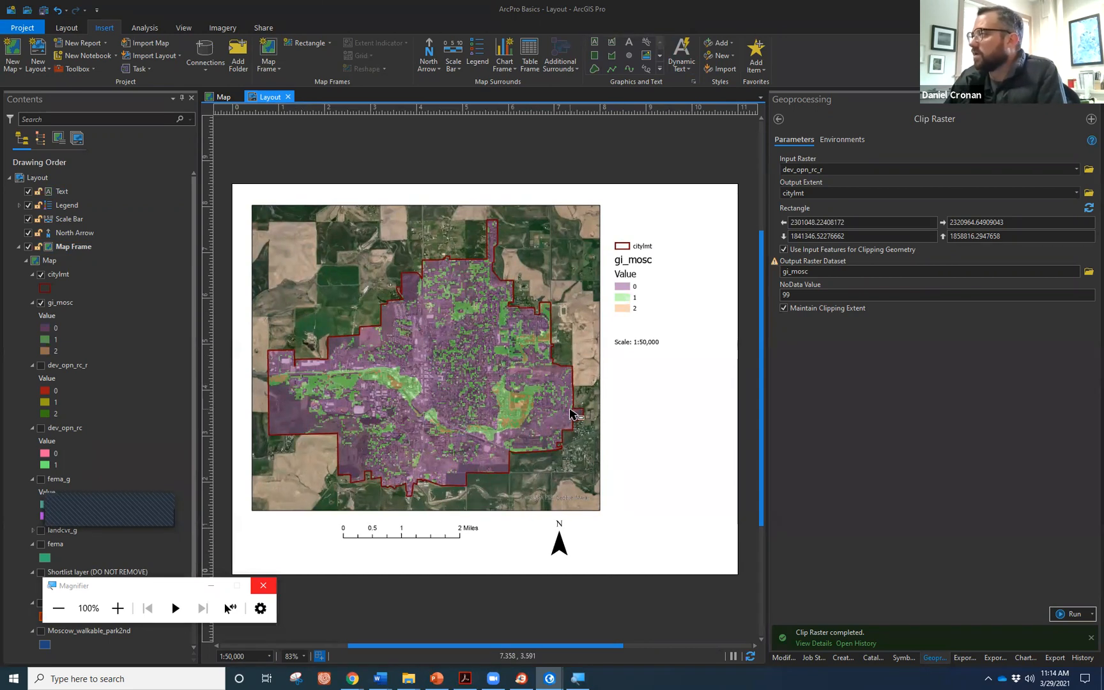
Set the layout export to a 300 DPI PDF named Layout.pdf at maximum quality with PDF Layers Only.
{"action": "left_click", "coordinate": [263, 28]}
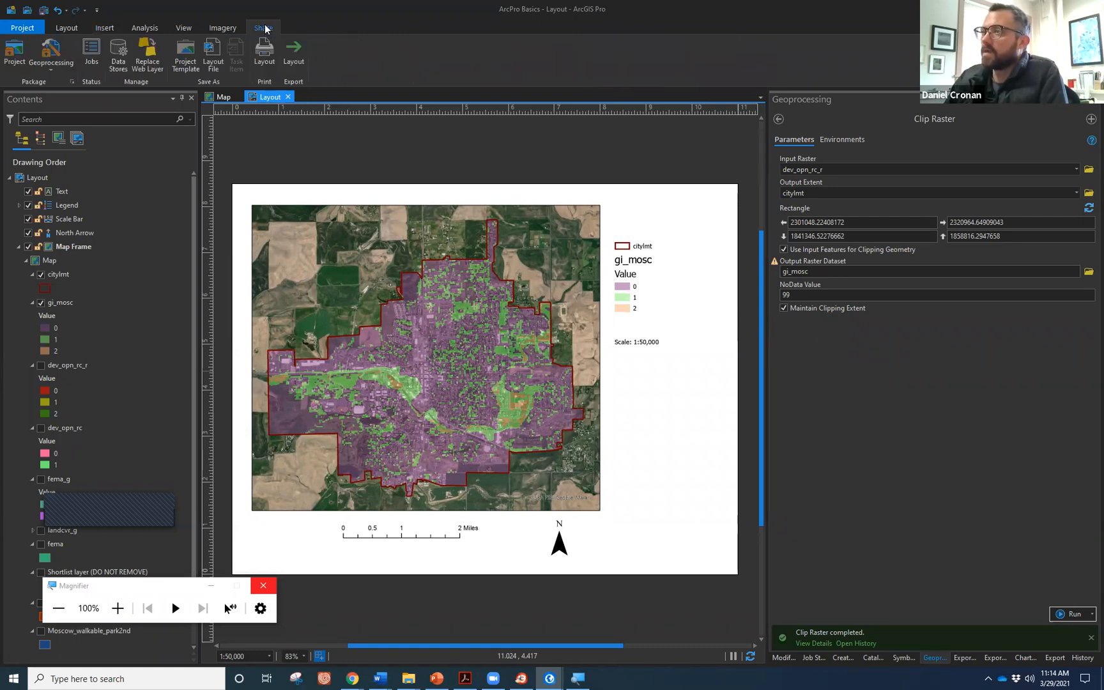
{"action": "left_click", "coordinate": [294, 58]}
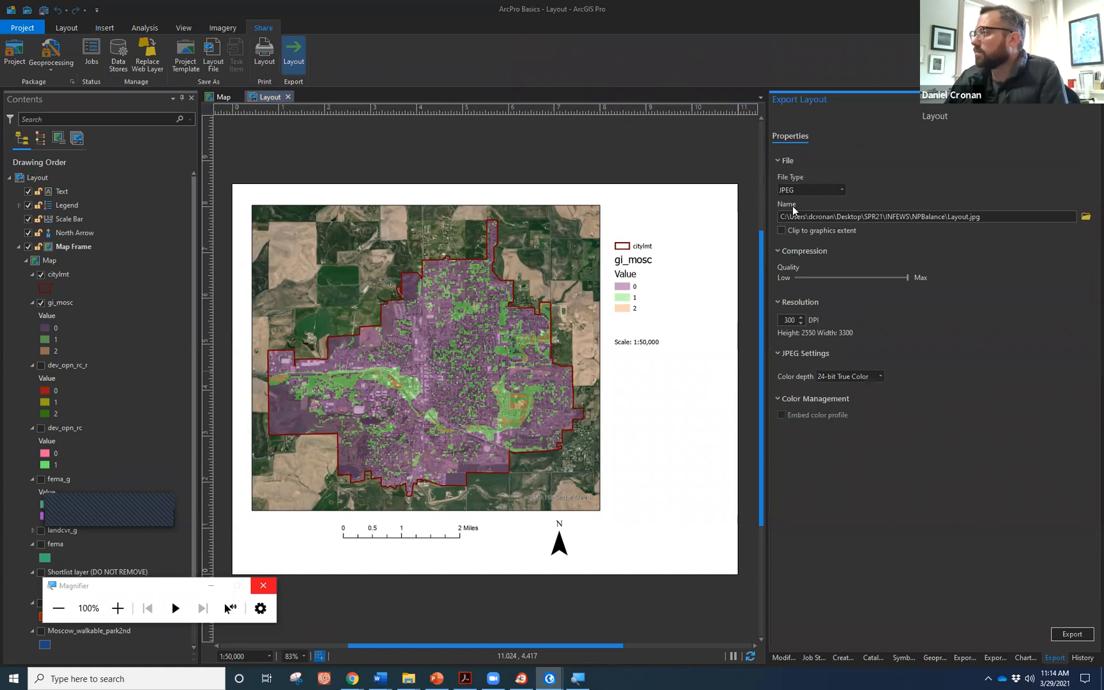
{"action": "left_click", "coordinate": [841, 190]}
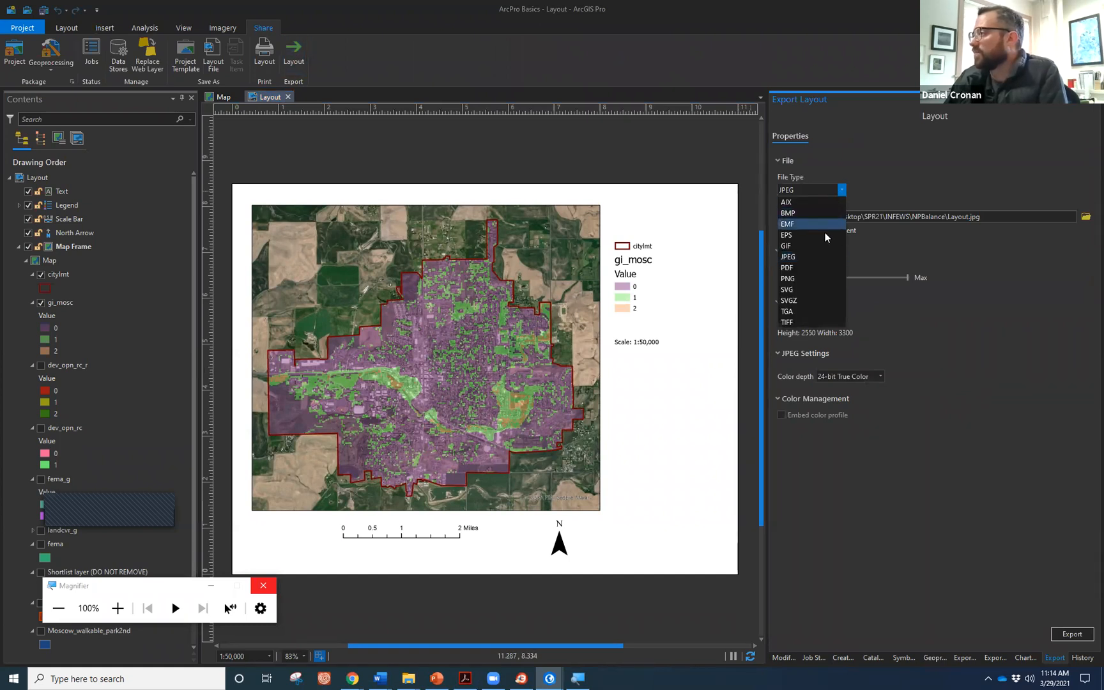
{"action": "left_click", "coordinate": [821, 269]}
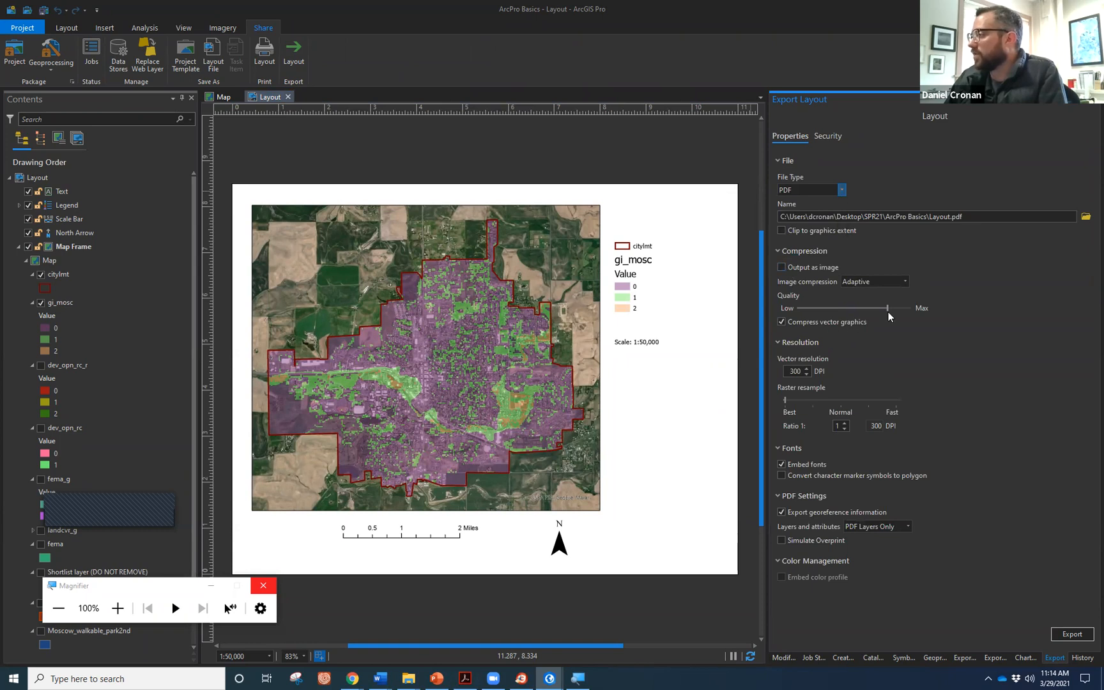
{"action": "left_click_drag", "start_coordinate": [888, 308], "coordinate": [910, 308]}
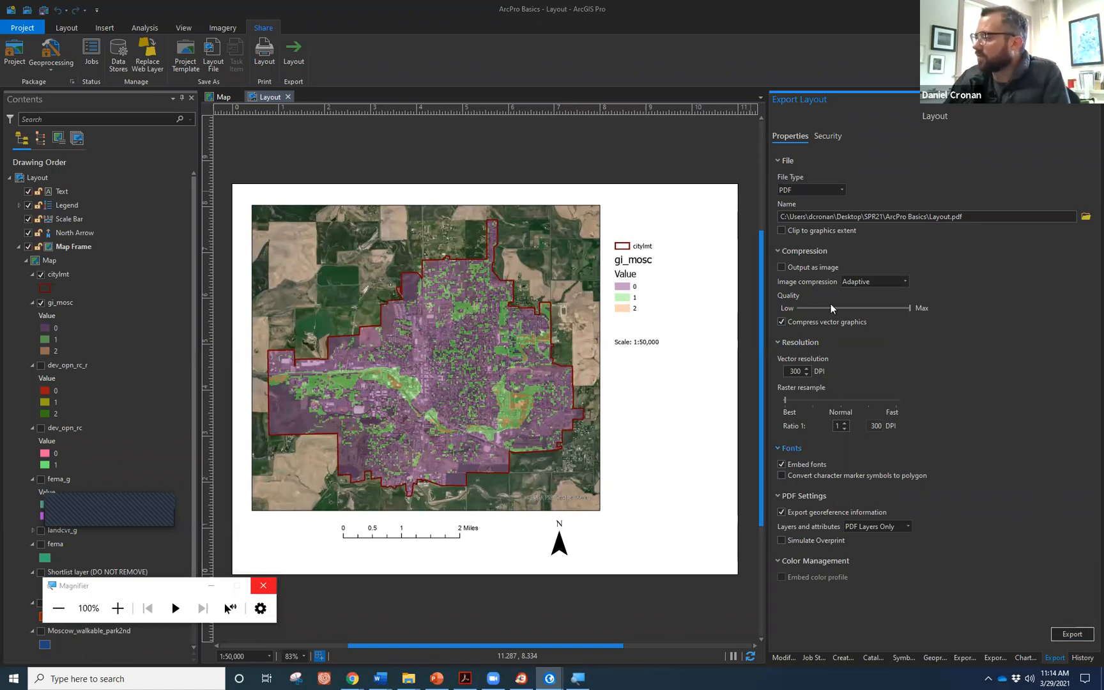
{"action": "left_click", "coordinate": [900, 529]}
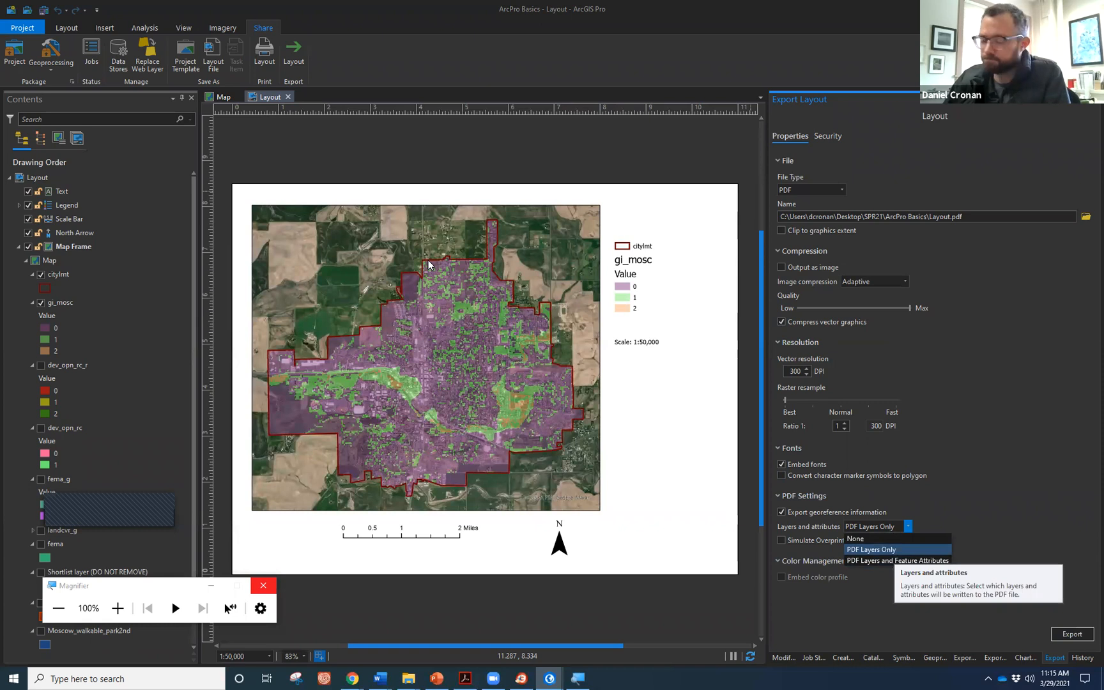
{"action": "left_click", "coordinate": [1085, 466]}
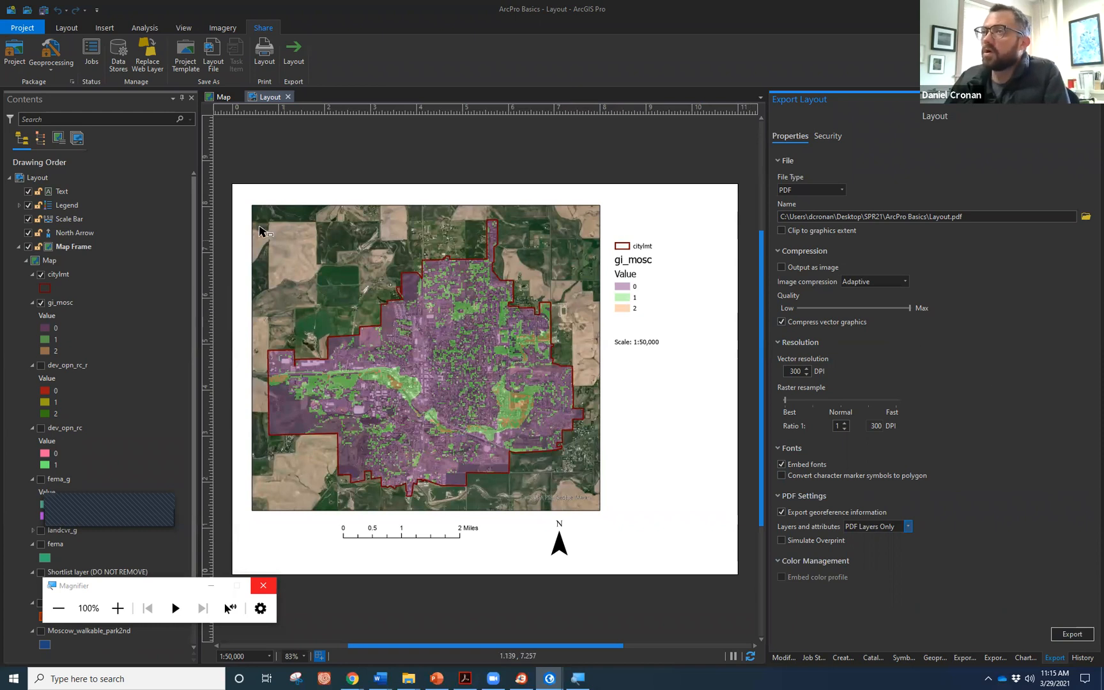
{"action": "left_click", "coordinate": [70, 30]}
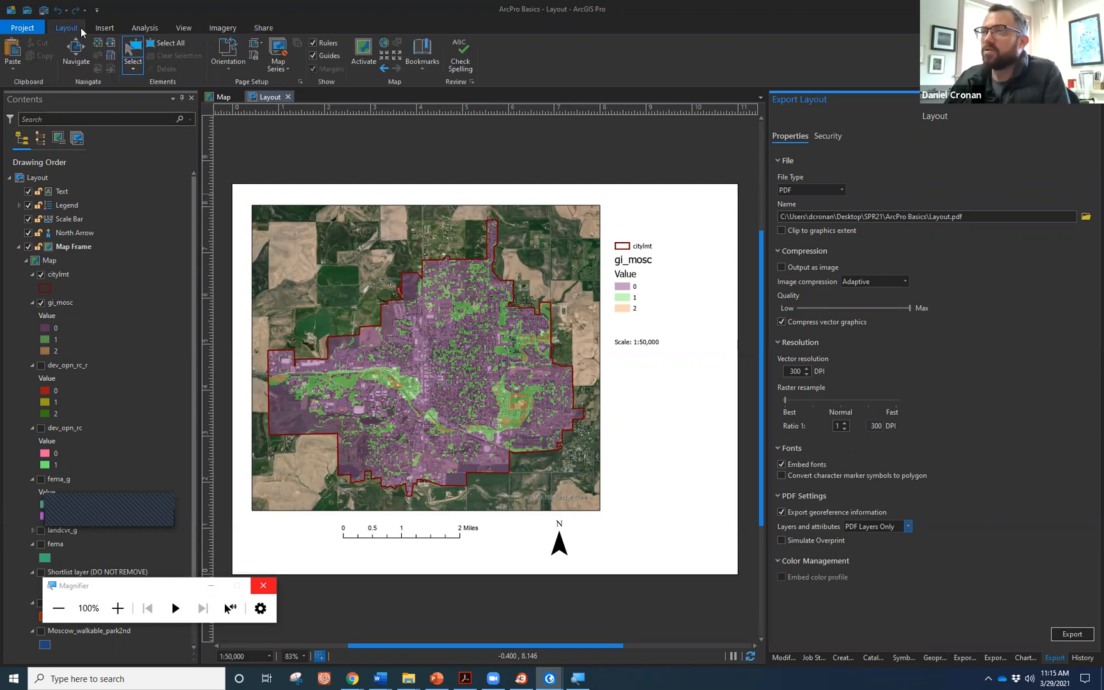
Switch back to the Moscow Map view, with export settings now targeting Map.pdf at 96 DPI.
{"action": "left_click", "coordinate": [257, 27]}
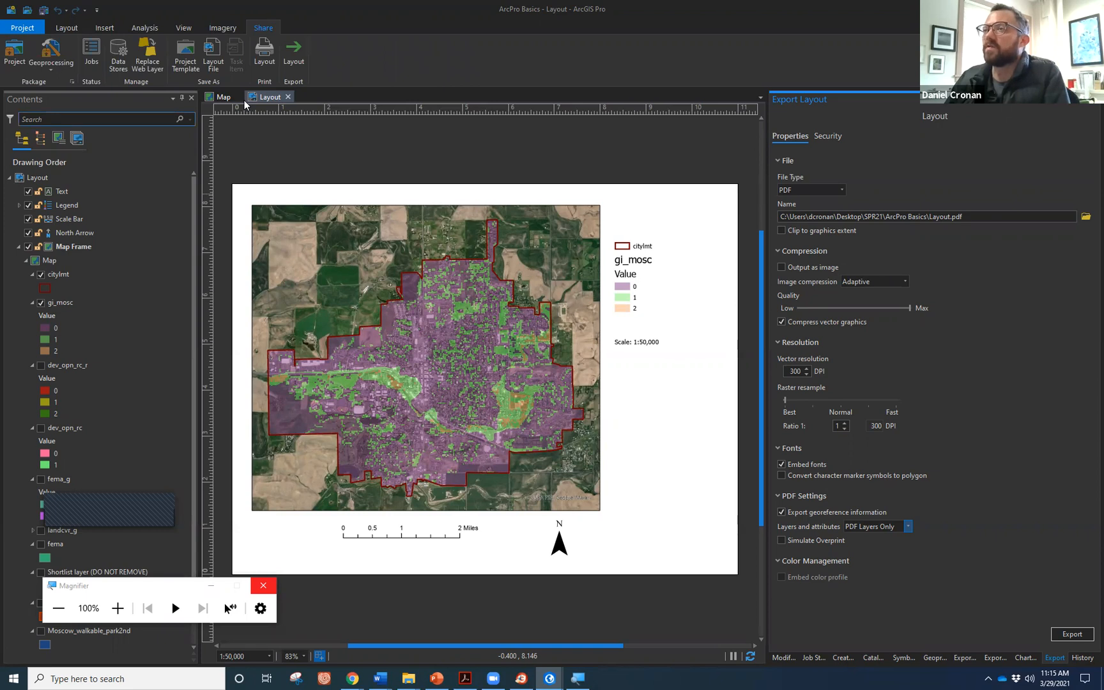
{"action": "left_click", "coordinate": [221, 99]}
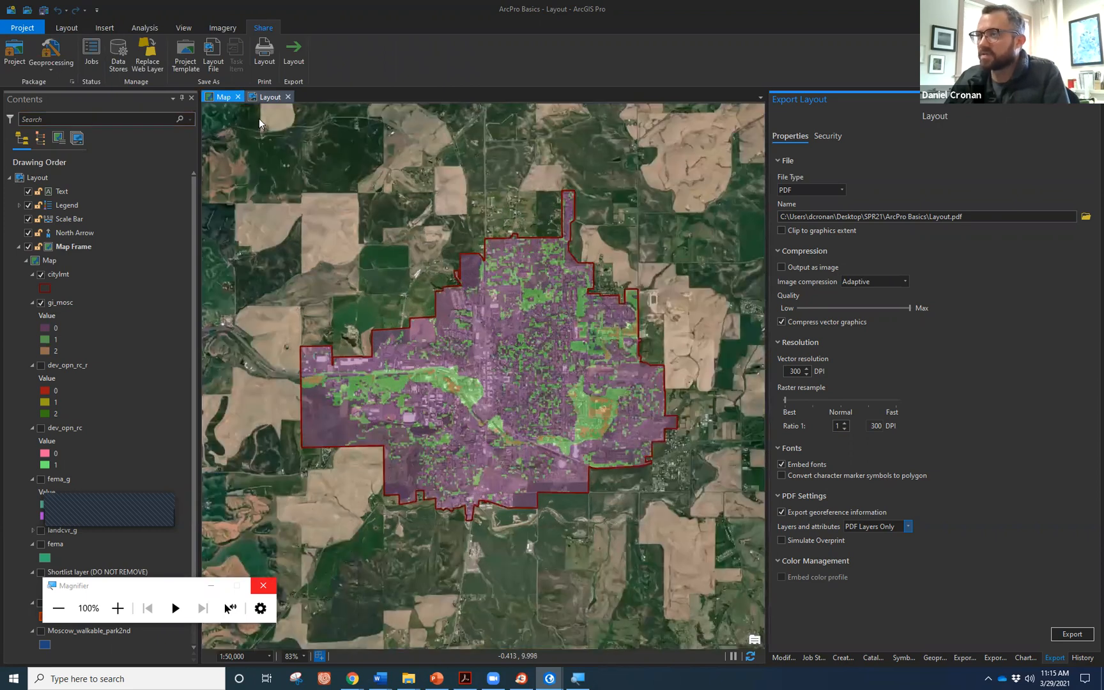
{"action": "left_click", "coordinate": [121, 618]}
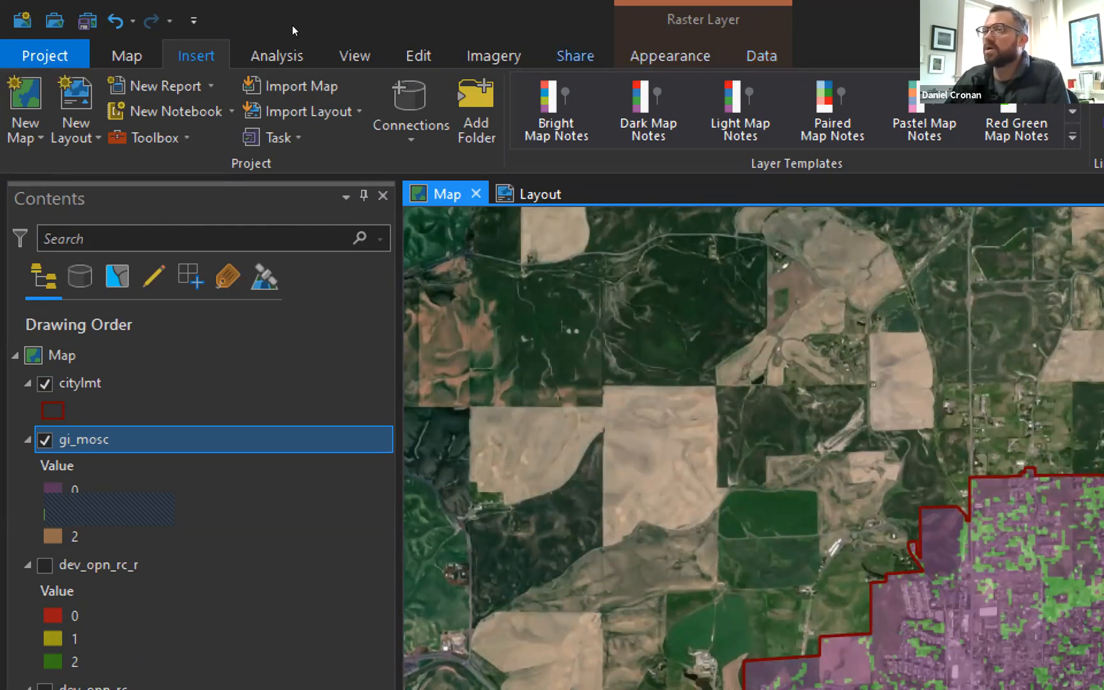
{"action": "key", "text": "Return"}
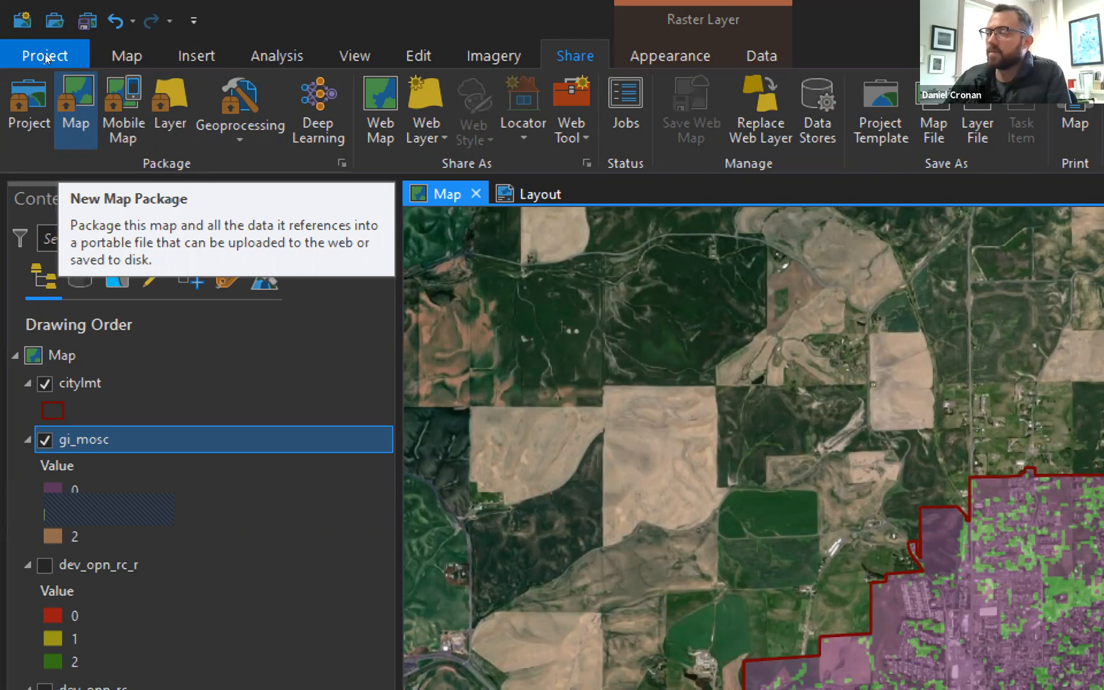
{"action": "key", "text": "Escape"}
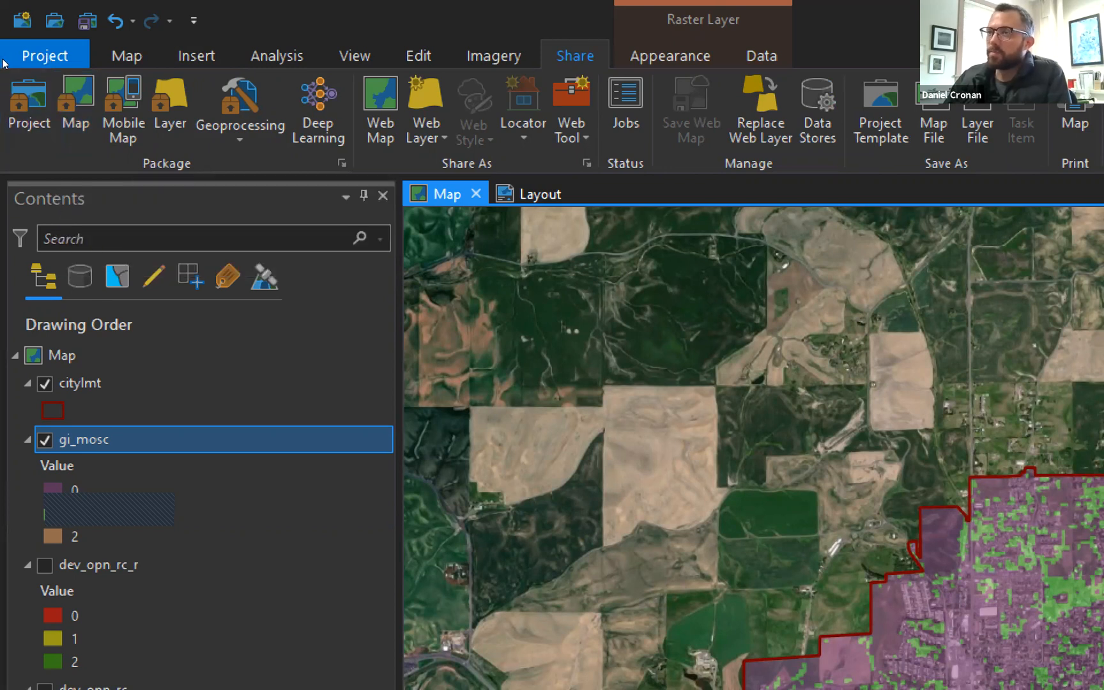
{"action": "key", "text": "Left"}
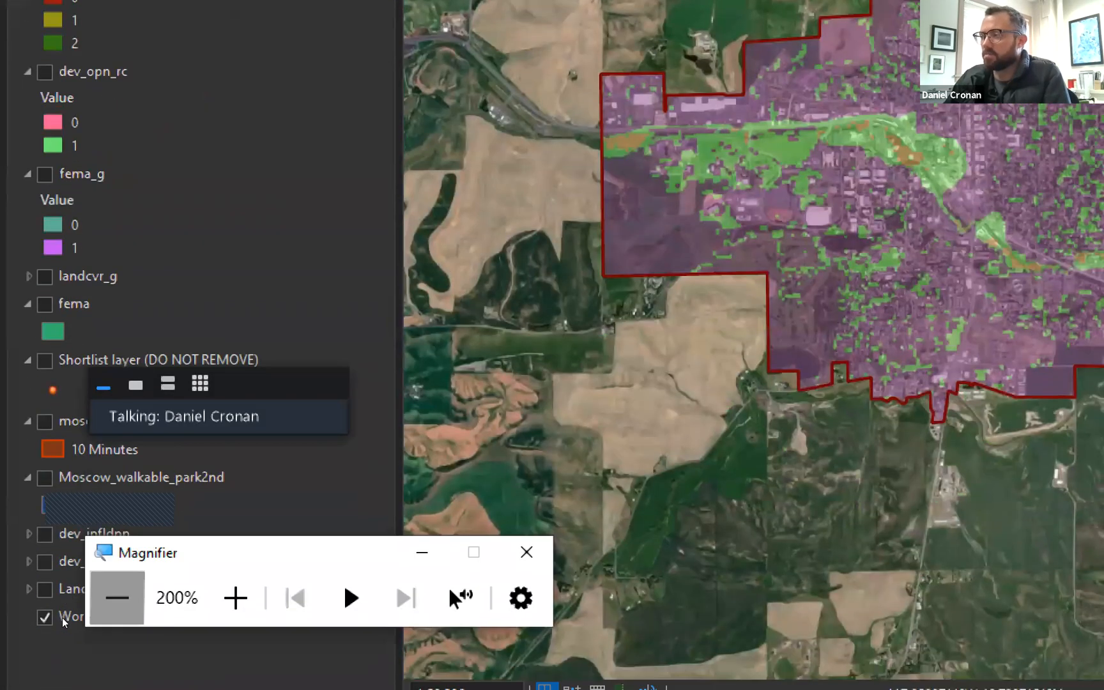
{"action": "left_click", "coordinate": [101, 592]}
{"action": "left_click", "coordinate": [110, 593]}
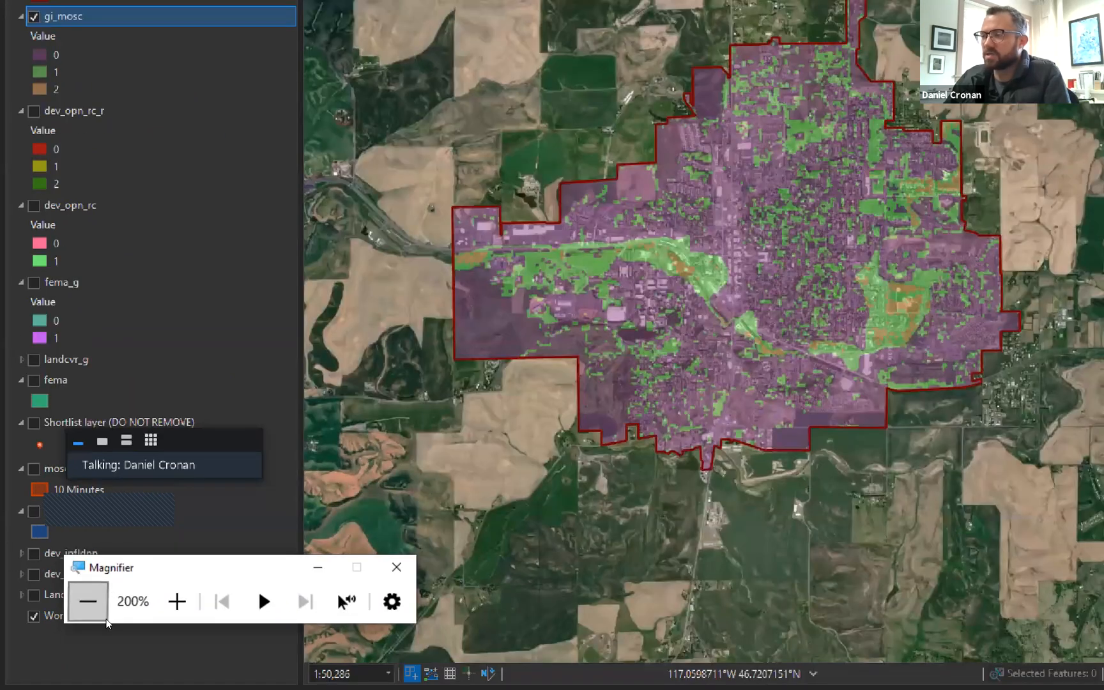
{"action": "key", "text": "super+minus"}
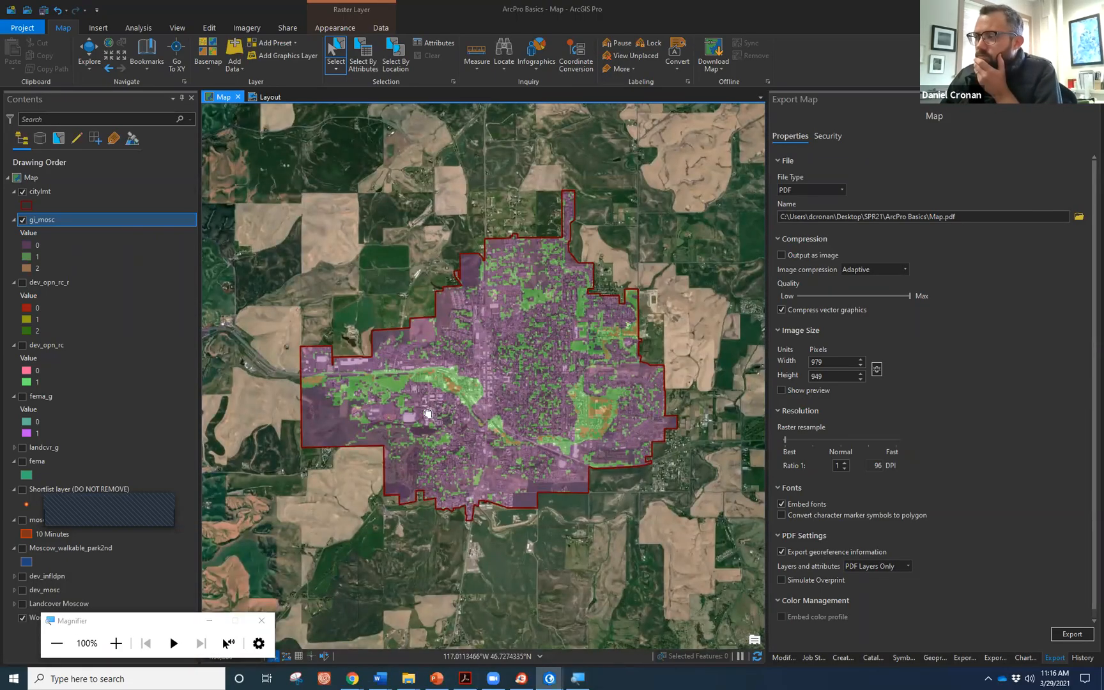
{"action": "left_click_drag", "start_coordinate": [439, 414], "coordinate": [414, 422]}
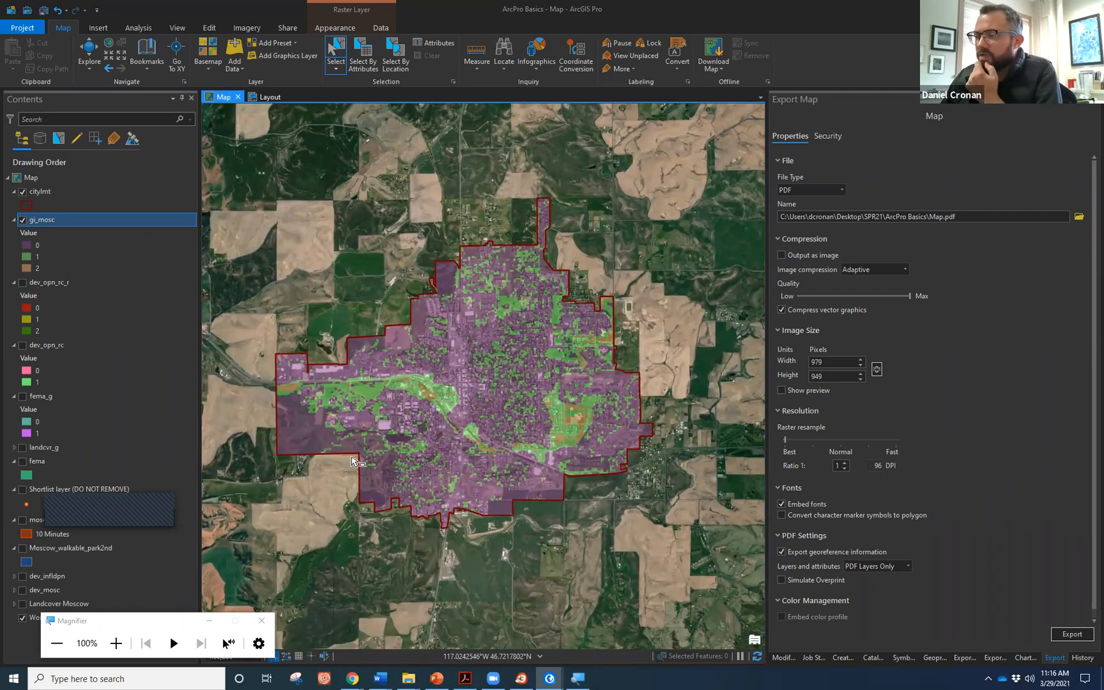
{"action": "left_click_drag", "start_coordinate": [470, 380], "coordinate": [479, 395]}
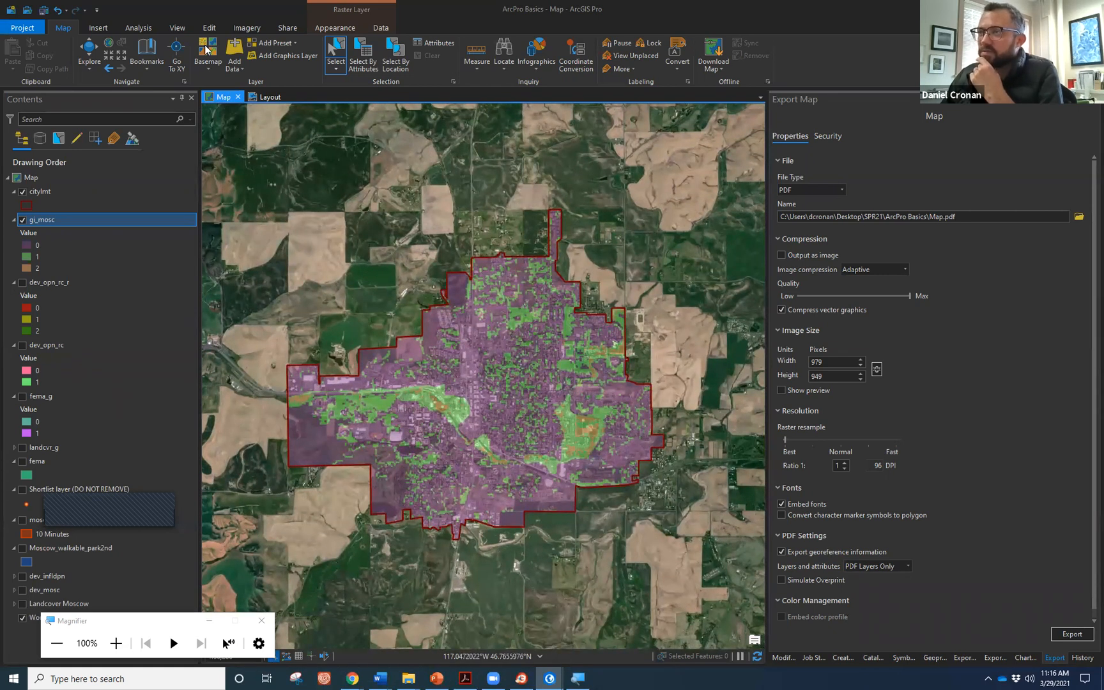
{"action": "left_click", "coordinate": [100, 629]}
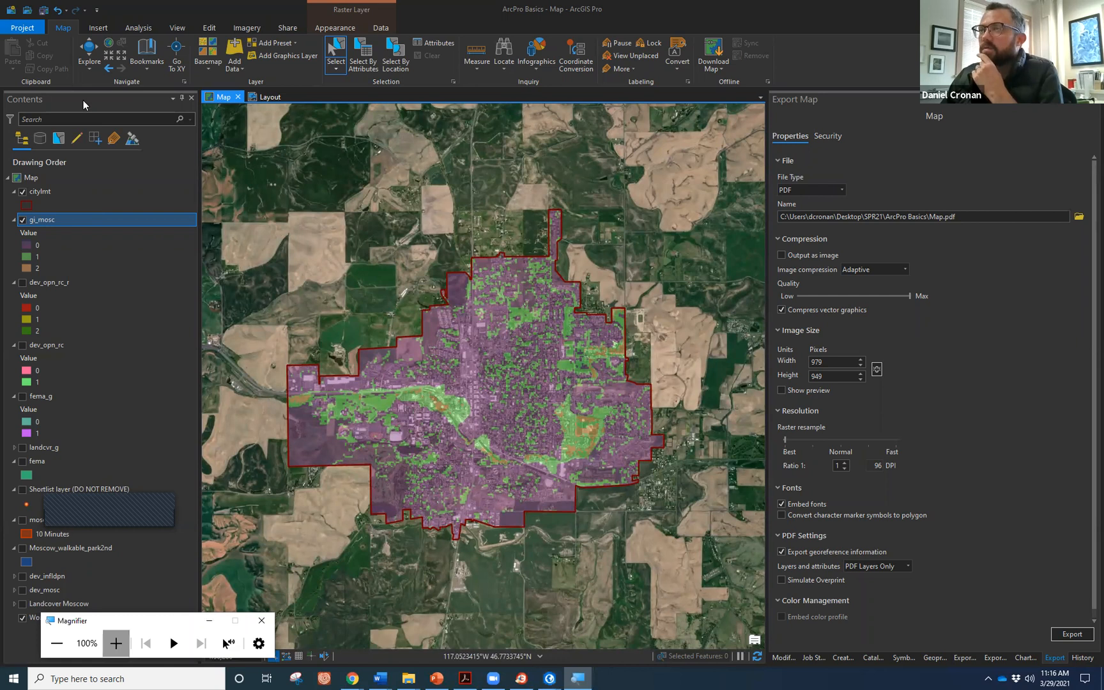
{"action": "key", "text": "super+plus"}
{"action": "key", "text": "super+plus"}
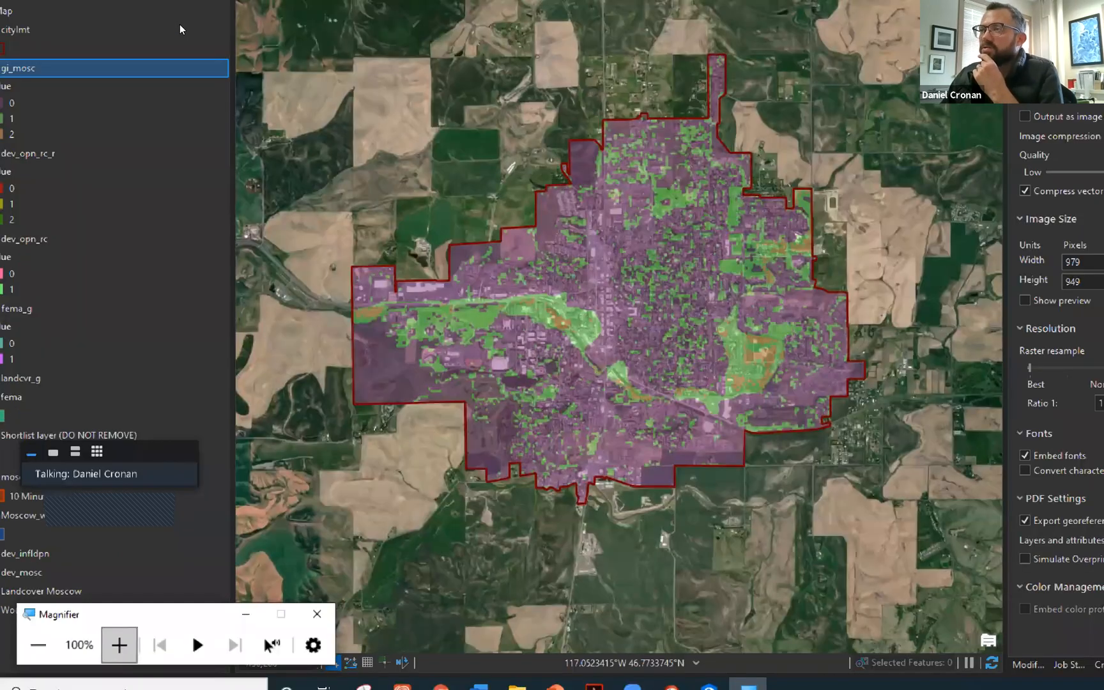
Convert the Moscow map into a local scene named Map_3D.
{"action": "key", "text": "super+minus"}
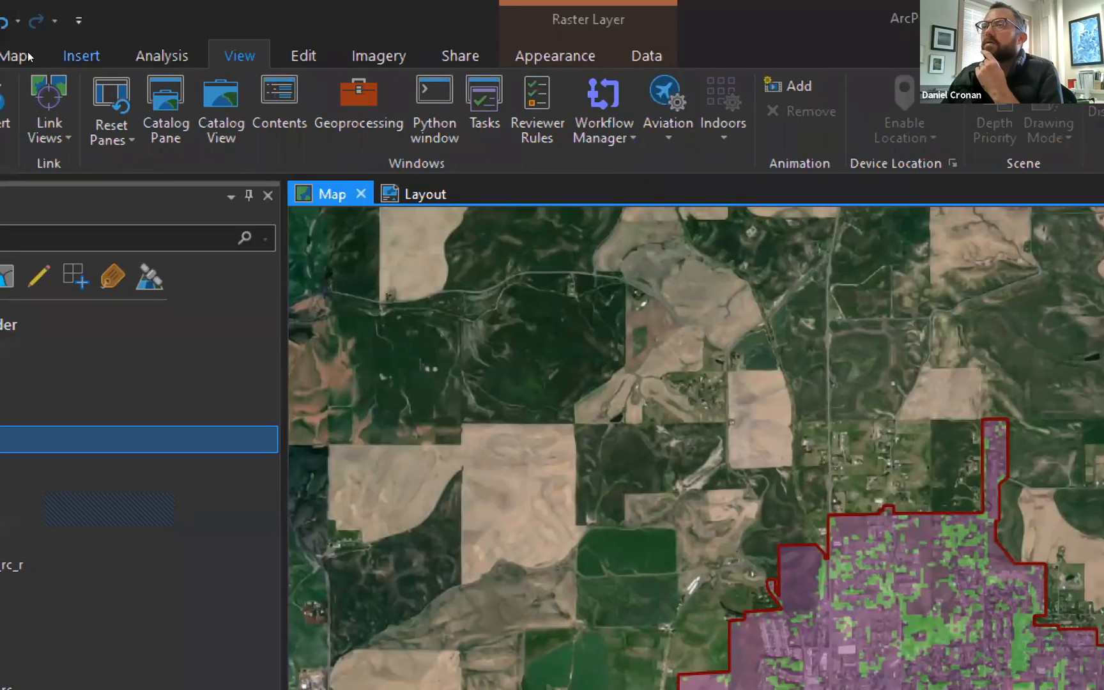
{"action": "key", "text": "super+plus"}
{"action": "key", "text": "Return"}
{"action": "key", "text": "Down"}
{"action": "key", "text": "Down"}
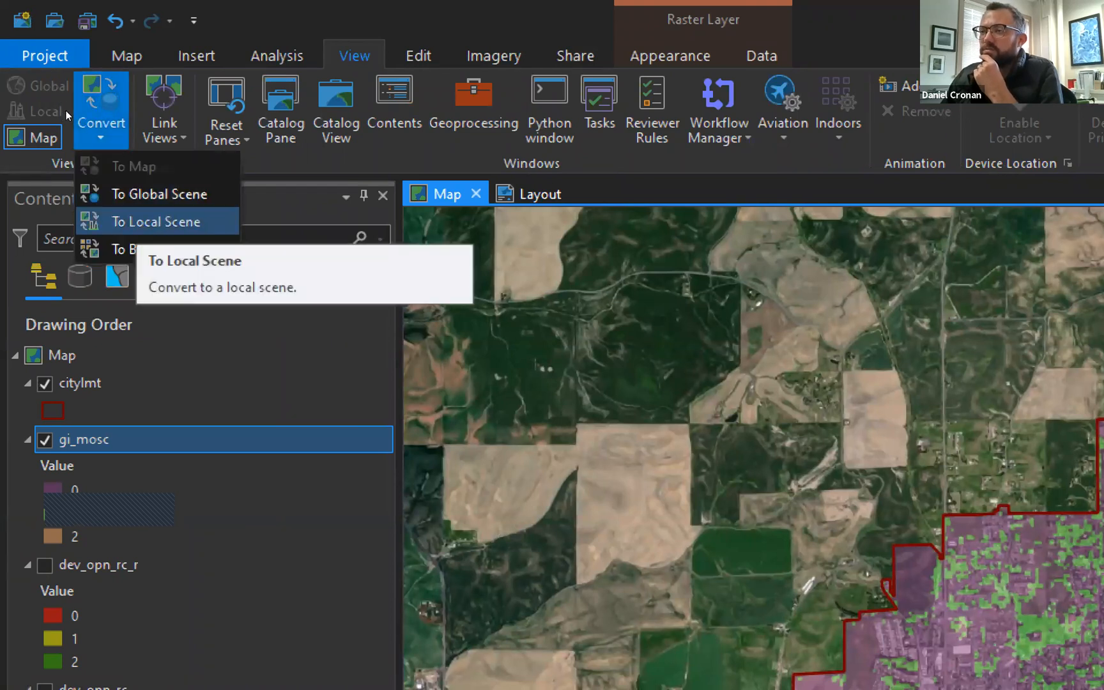
{"action": "key", "text": "Return"}
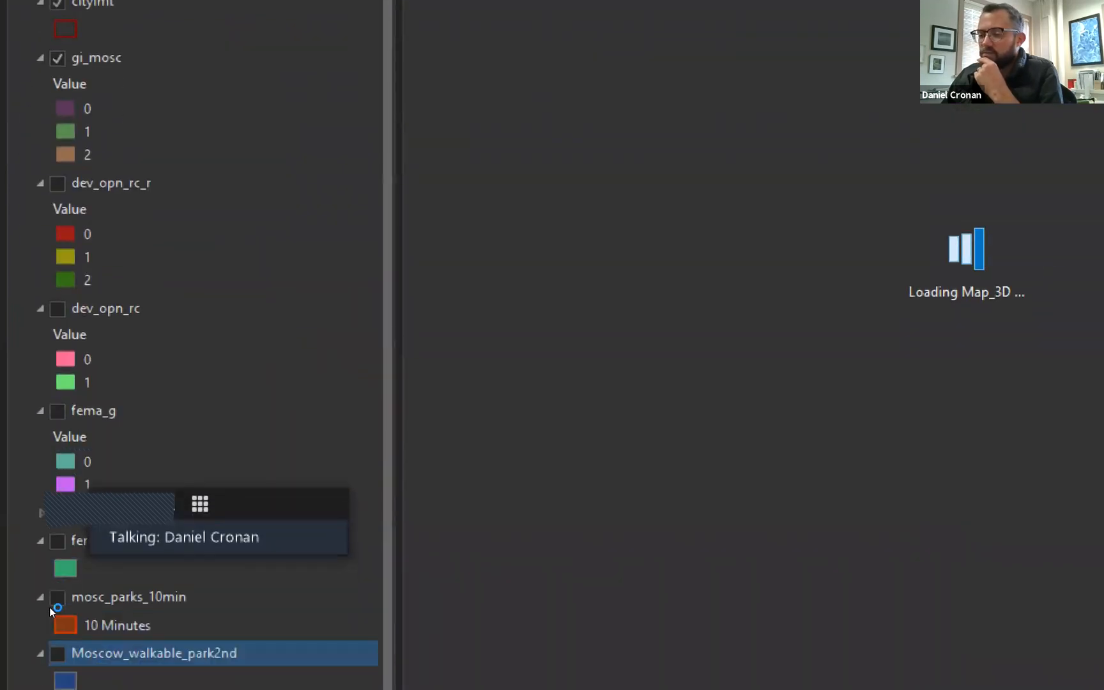
Expand the scene's navigation control to full control.
{"action": "left_click", "coordinate": [93, 642]}
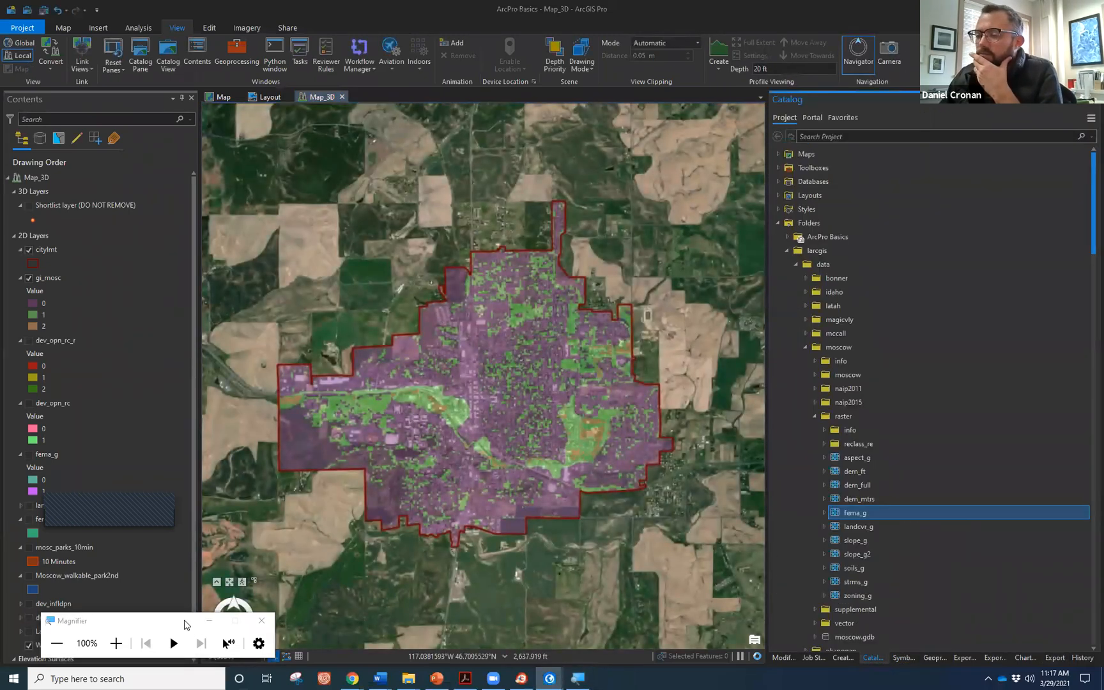
{"action": "left_click_drag", "start_coordinate": [185, 624], "coordinate": [143, 396]}
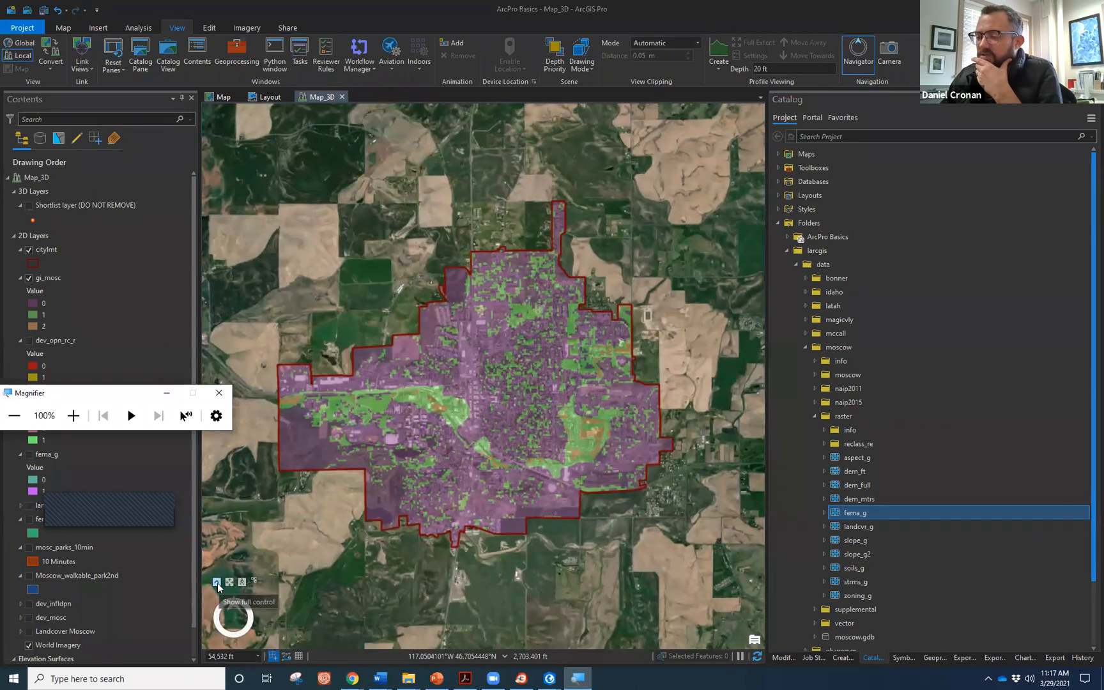
{"action": "left_click", "coordinate": [274, 621]}
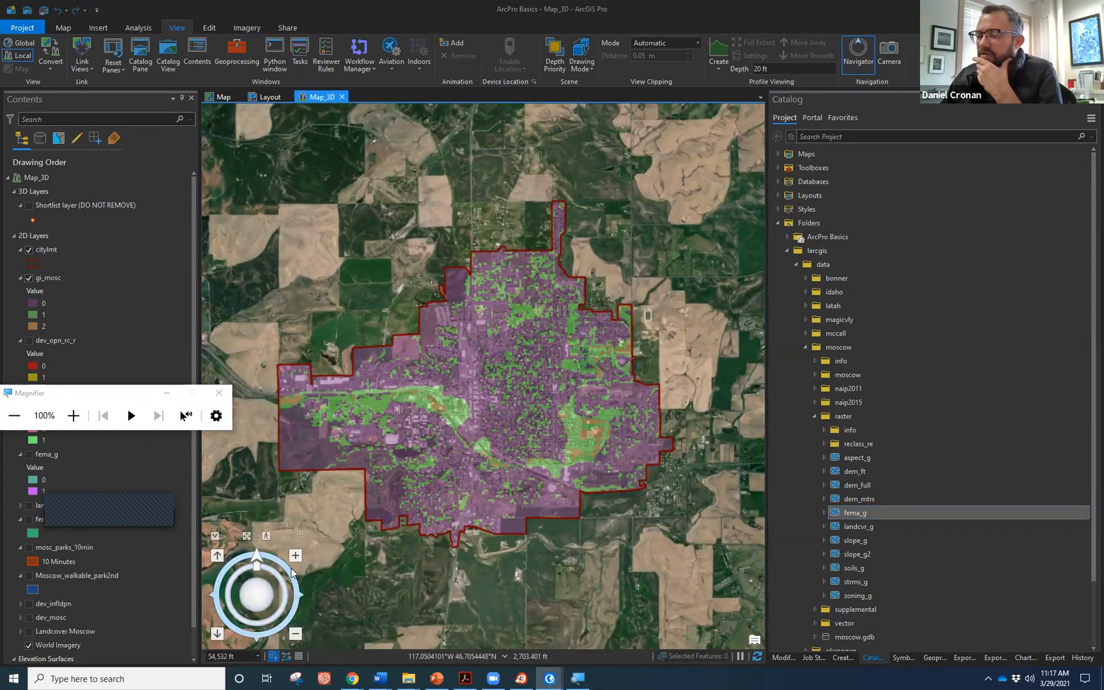
{"action": "left_click", "coordinate": [276, 623]}
{"action": "left_click_drag", "start_coordinate": [276, 622], "coordinate": [266, 540]}
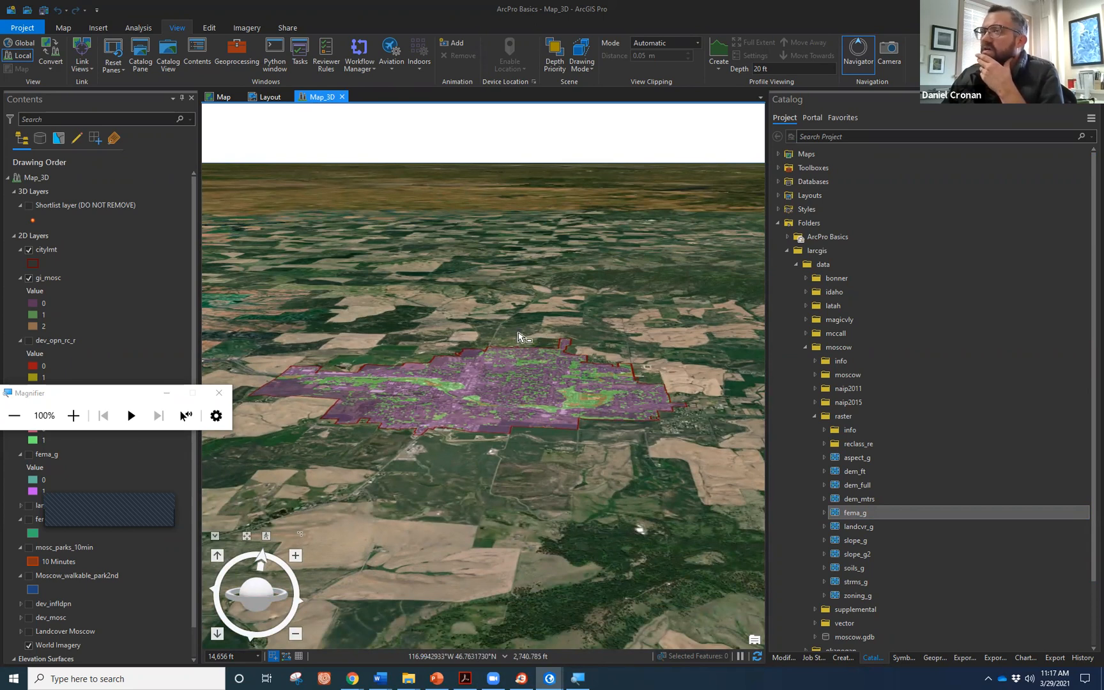
{"action": "left_click_drag", "start_coordinate": [521, 369], "coordinate": [520, 395]}
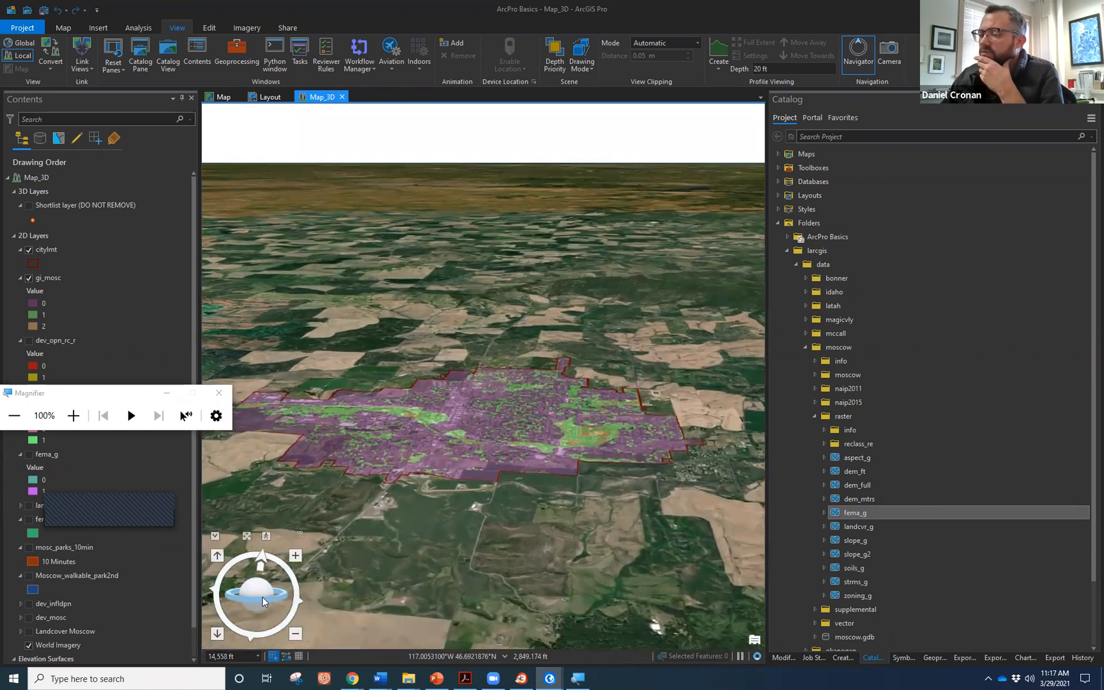
{"action": "mouse_move", "coordinate": [262, 603]}
{"action": "left_mouse_down"}
{"action": "mouse_move", "coordinate": [232, 612]}
{"action": "mouse_move", "coordinate": [268, 602]}
{"action": "left_mouse_up"}
{"action": "left_click_drag", "start_coordinate": [519, 481], "coordinate": [548, 495]}
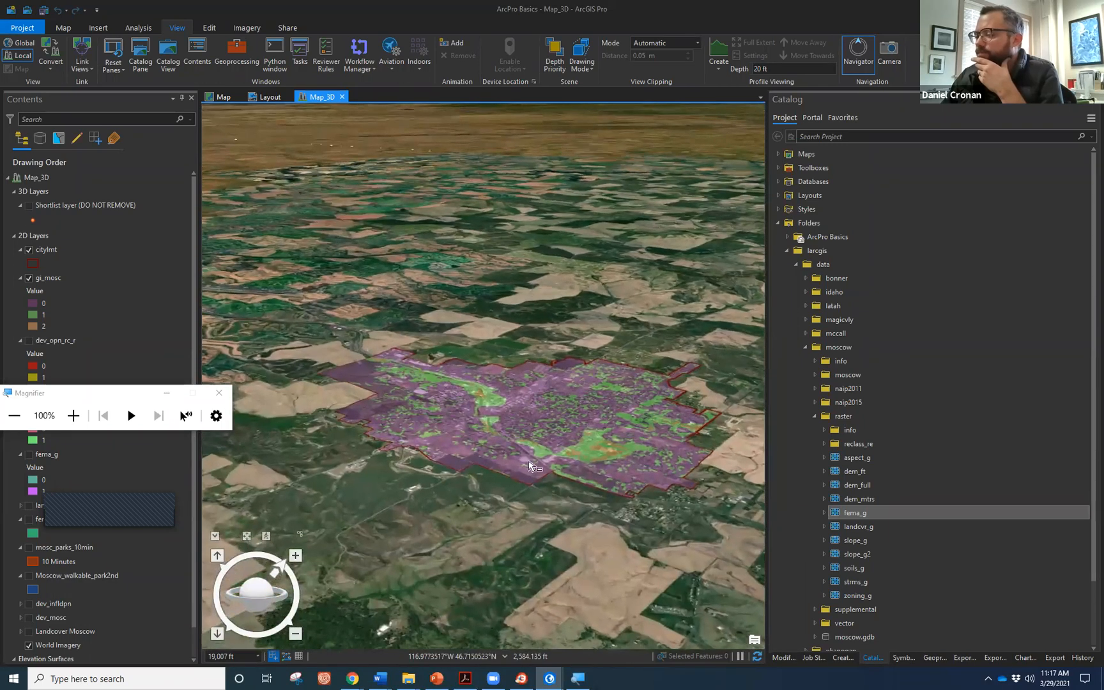
{"action": "left_click_drag", "start_coordinate": [523, 423], "coordinate": [377, 409]}
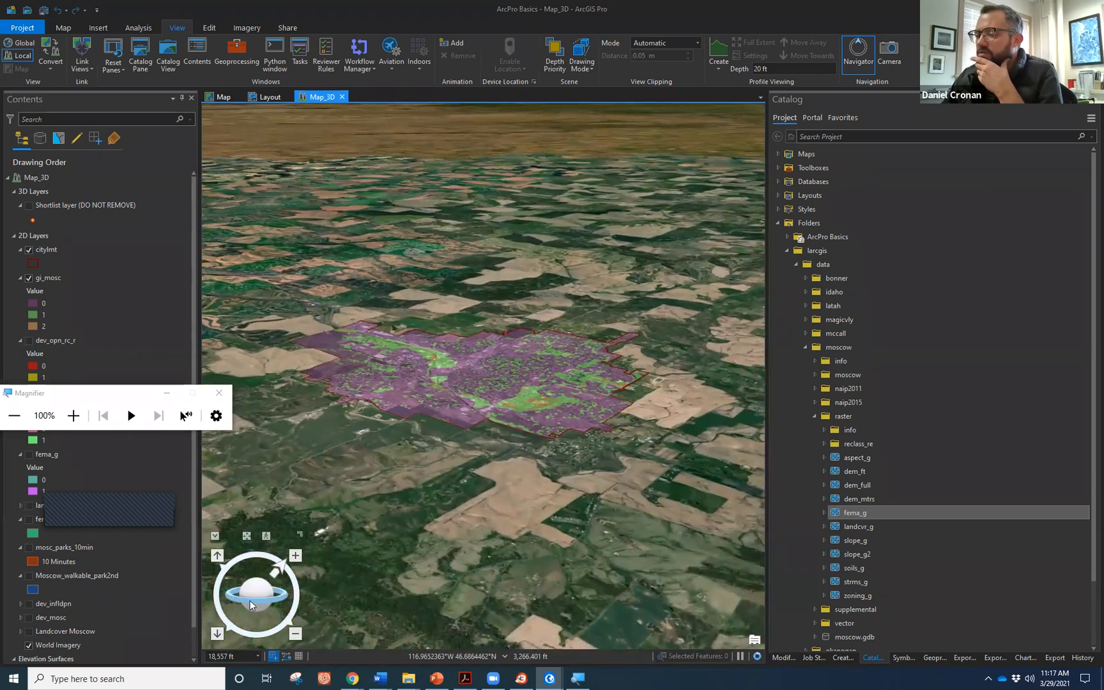
{"action": "left_click_drag", "start_coordinate": [246, 601], "coordinate": [285, 676]}
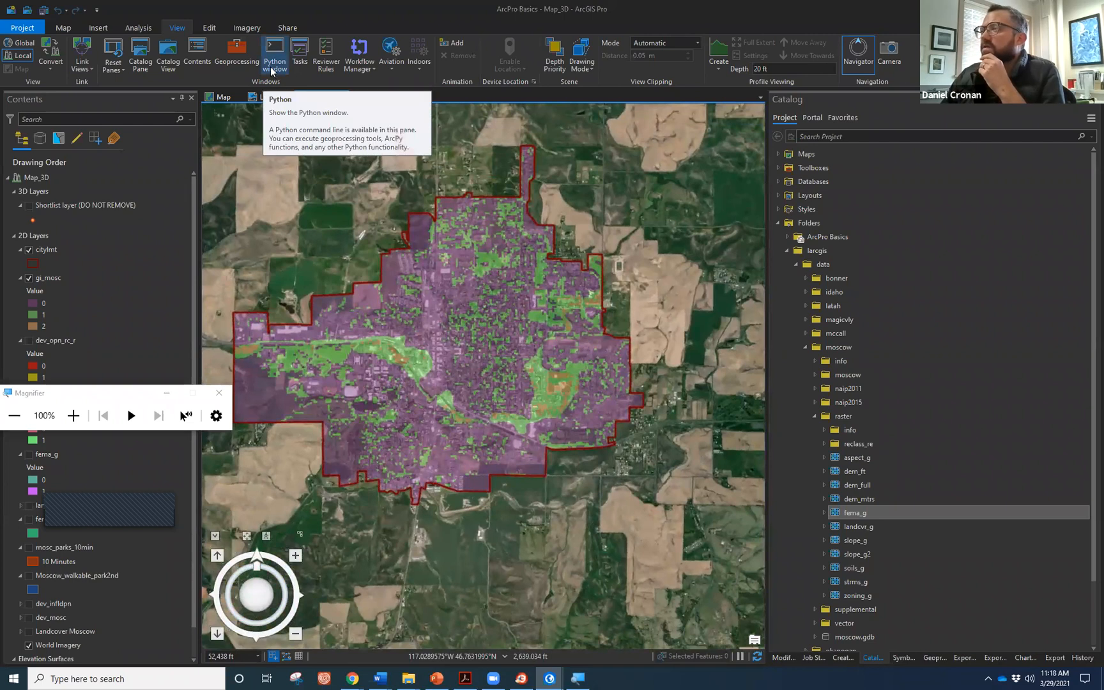
Start a new animation with the overhead view and a tilted view as the first two keyframes.
{"action": "left_click", "coordinate": [458, 45]}
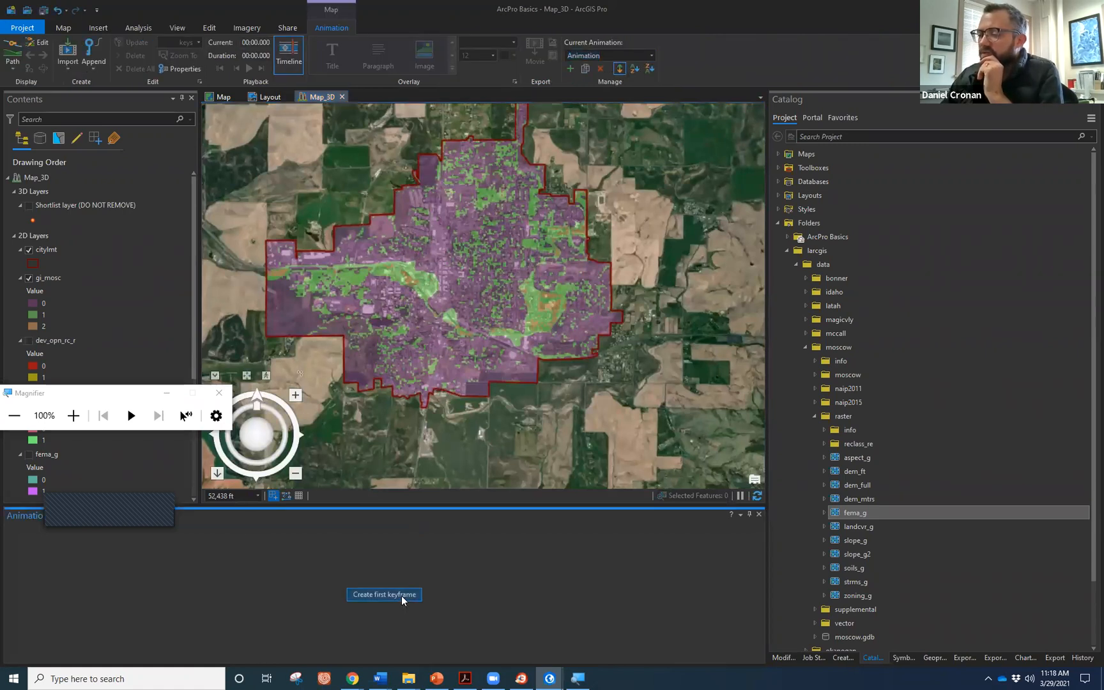
{"action": "left_click", "coordinate": [402, 596]}
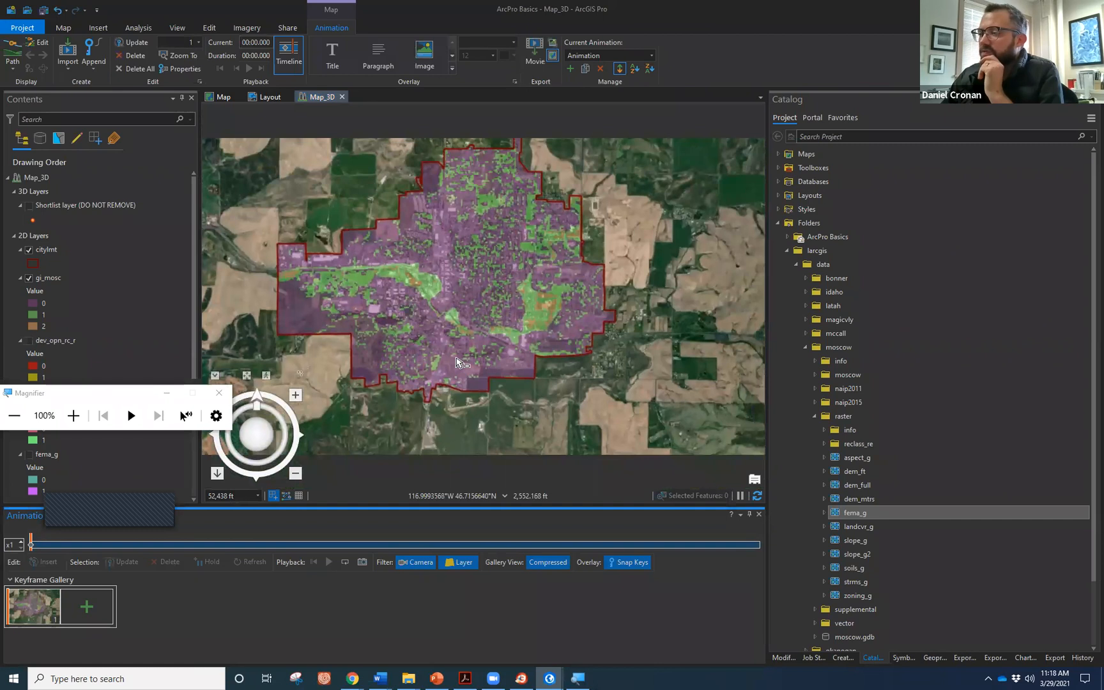
{"action": "left_click_drag", "start_coordinate": [264, 459], "coordinate": [262, 394]}
{"action": "scroll", "coordinate": [498, 303], "scroll_direction": "up", "scroll_amount": 2}
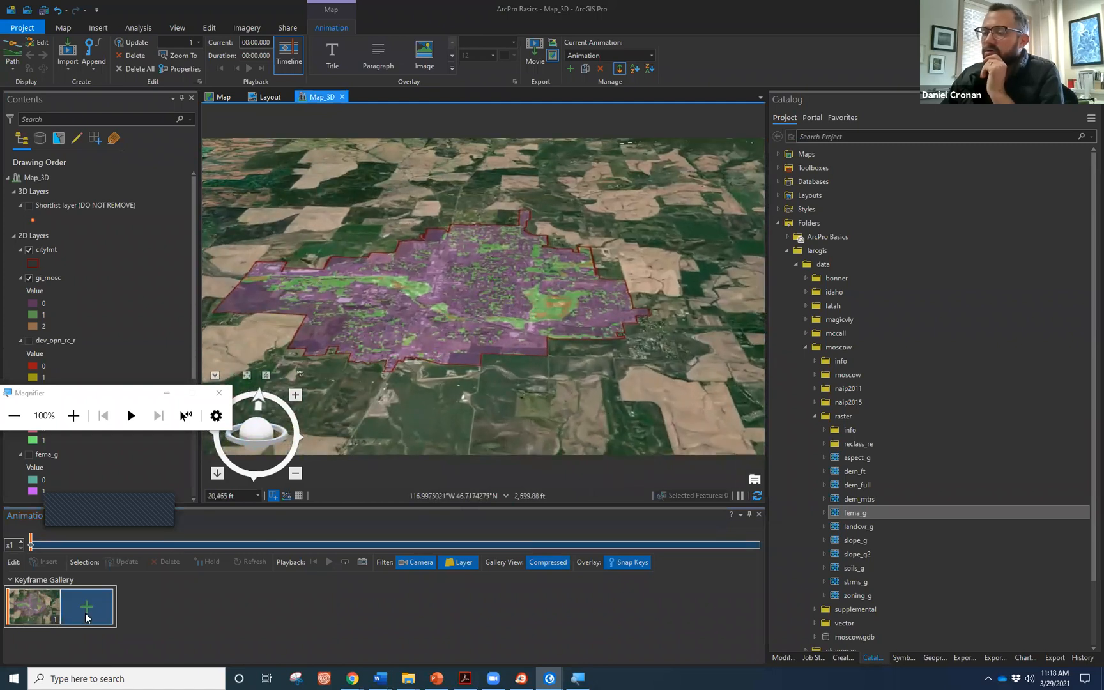
{"action": "left_click", "coordinate": [86, 611]}
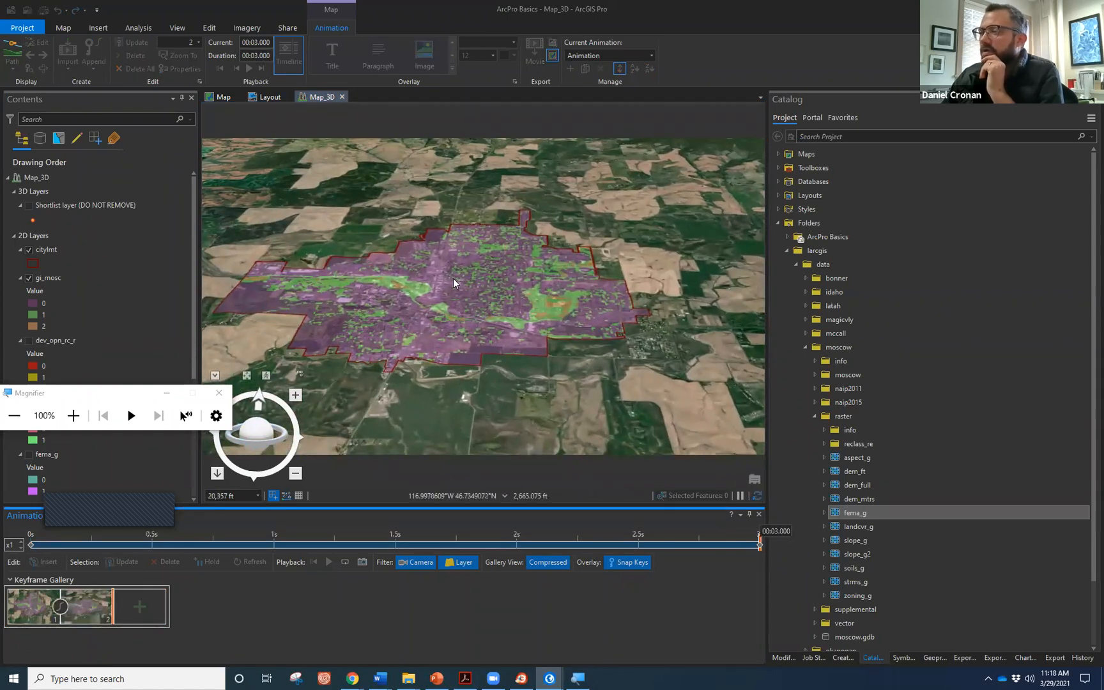
Add rotated and zoomed views as the third and fourth keyframes, then preview the fly-over.
{"action": "left_click_drag", "start_coordinate": [270, 440], "coordinate": [242, 428]}
{"action": "left_click", "coordinate": [157, 606]}
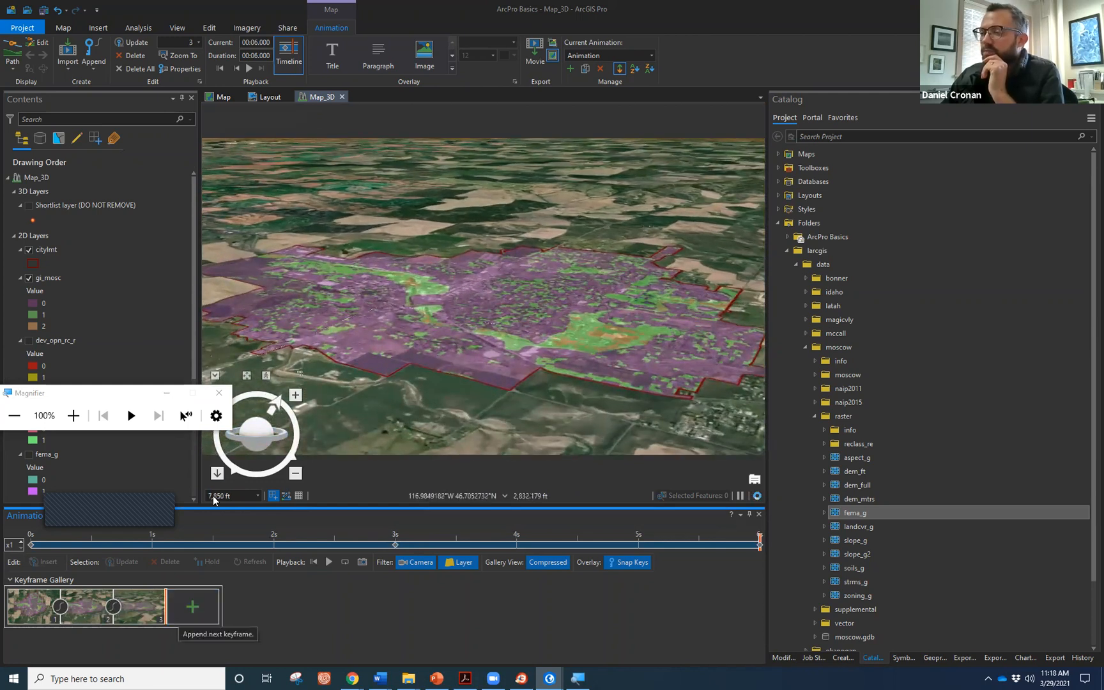
{"action": "left_click", "coordinate": [207, 604]}
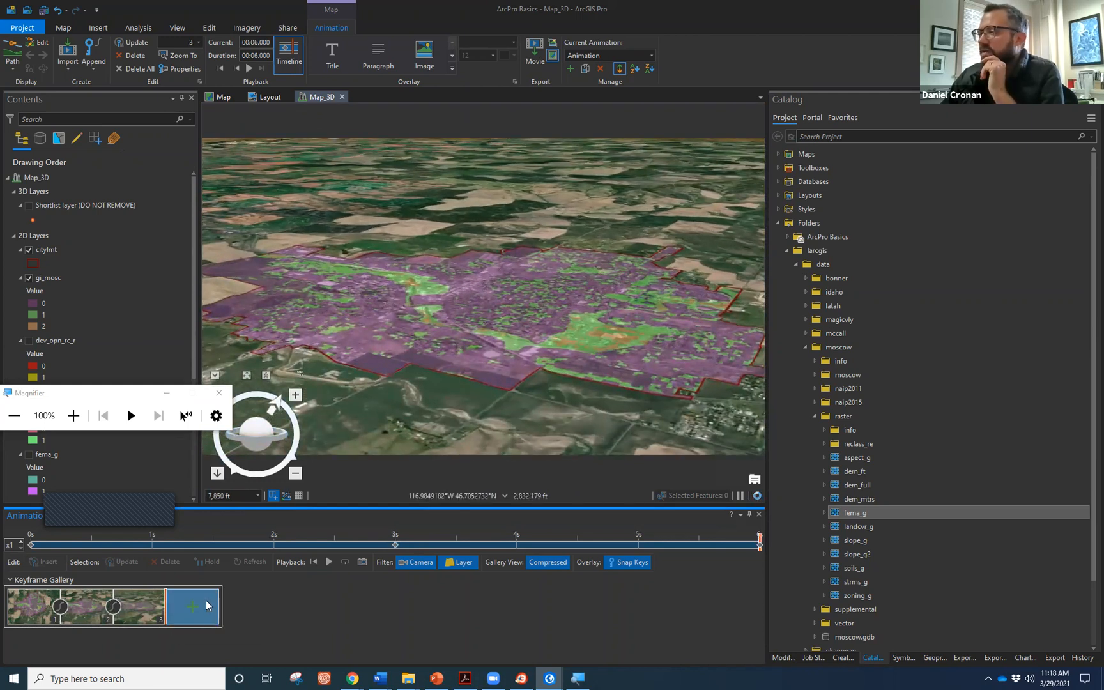
{"action": "left_click", "coordinate": [328, 564]}
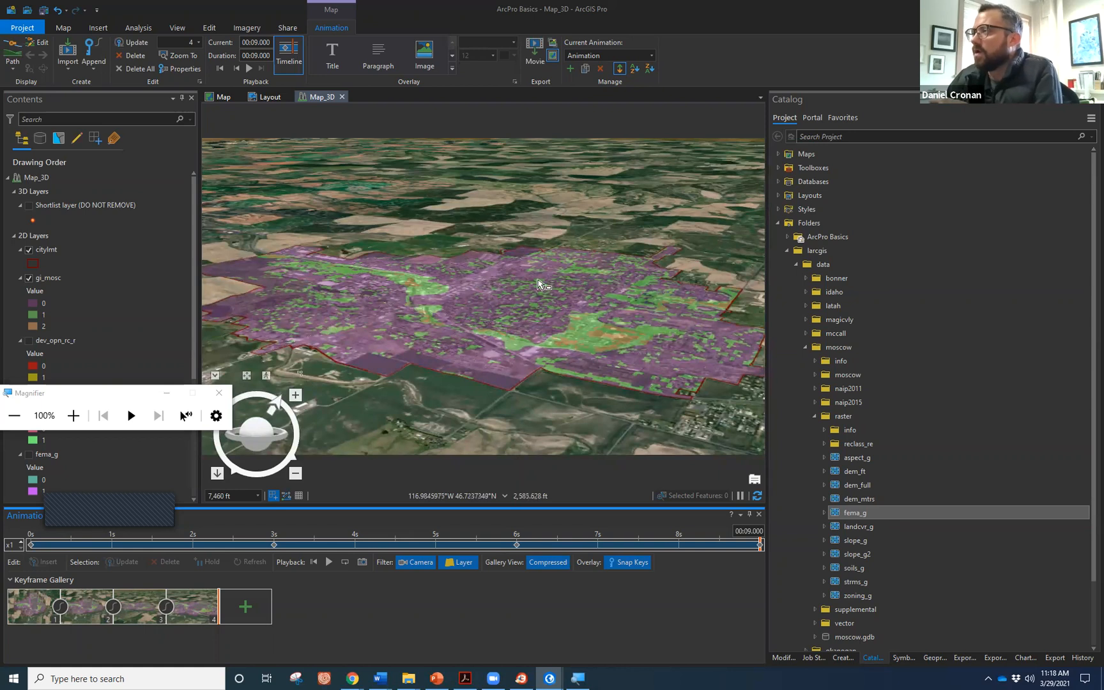
{"action": "left_click", "coordinate": [542, 66]}
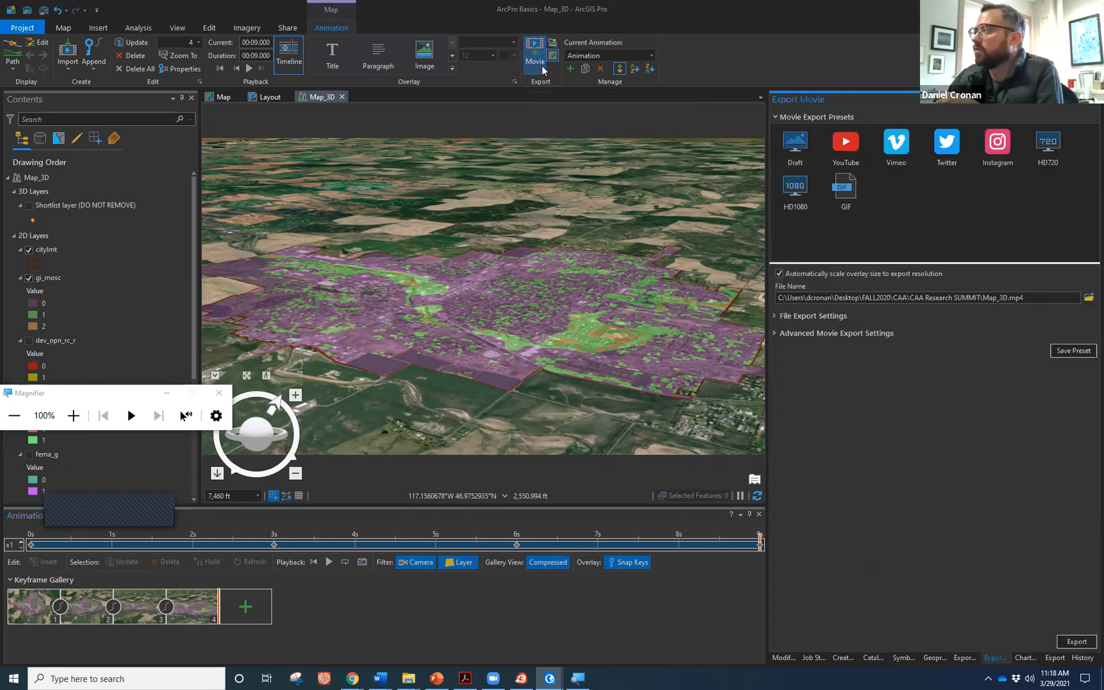
Apply the YouTube preset and review its MPEG4, 30 fps, 271-frame settings for Map_3D.mp4.
{"action": "left_click", "coordinate": [858, 147]}
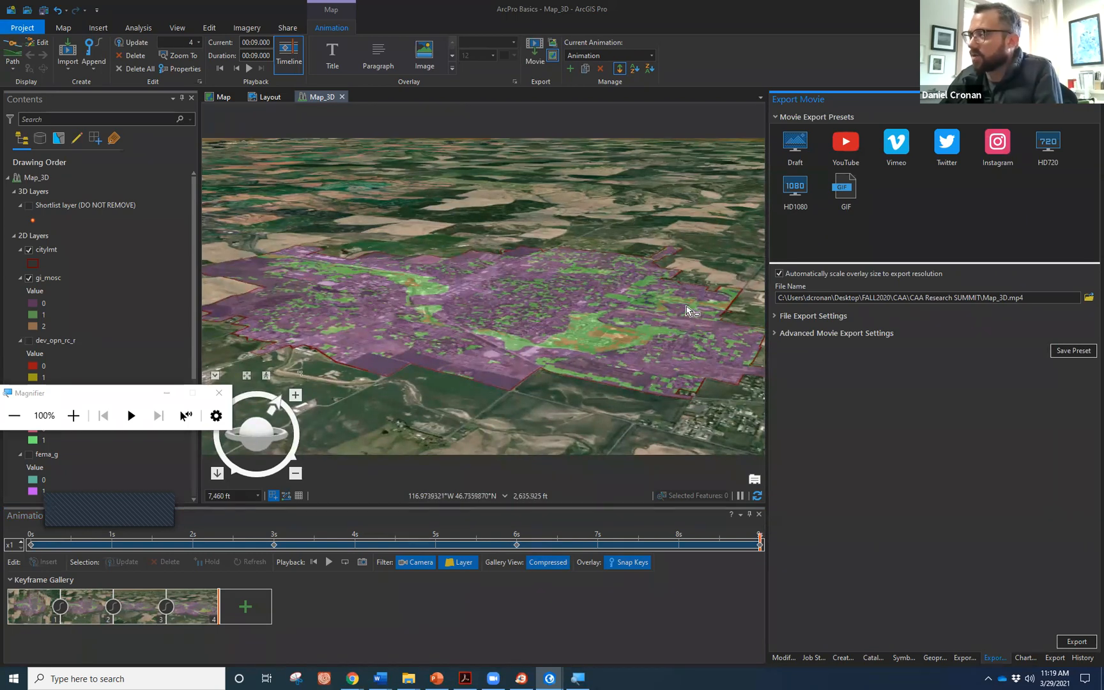
{"action": "left_click", "coordinate": [777, 317]}
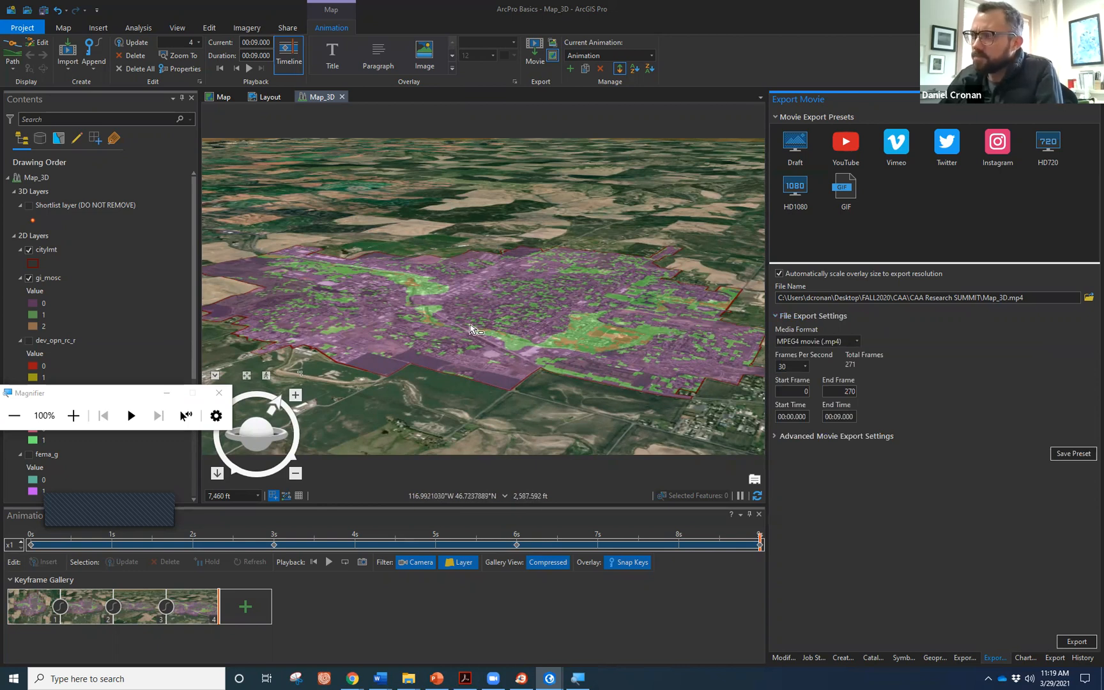
{"action": "scroll", "coordinate": [470, 328], "scroll_direction": "down", "scroll_amount": 5}
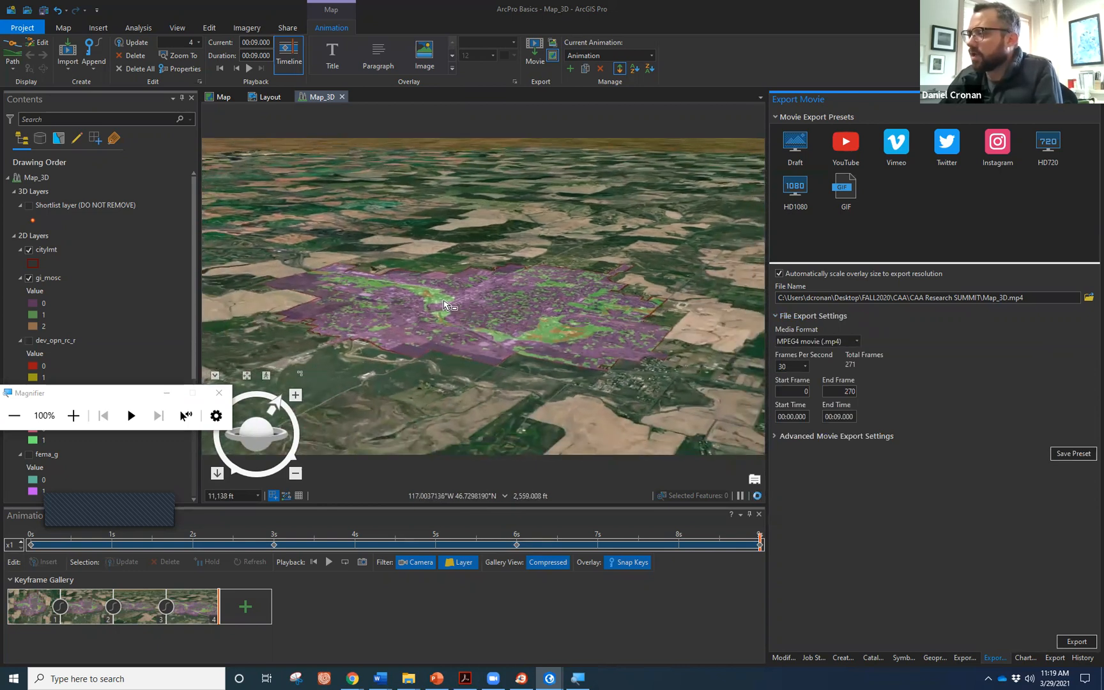
{"action": "scroll", "coordinate": [445, 305], "scroll_direction": "down", "scroll_amount": 2}
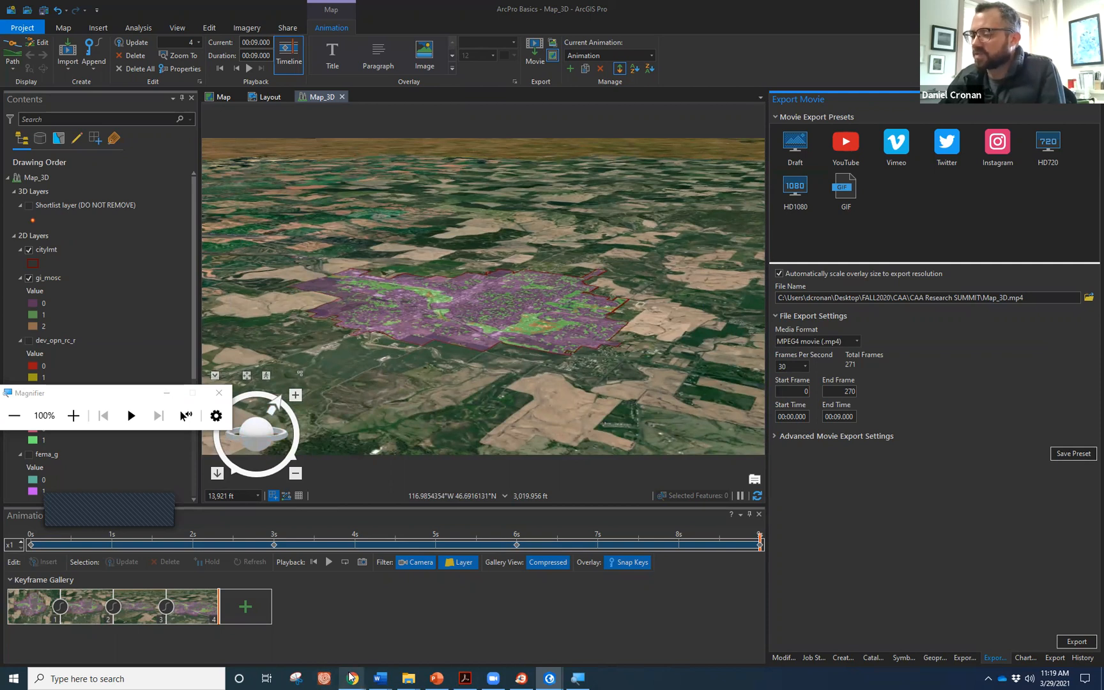
{"action": "mouse_move", "coordinate": [352, 678]}
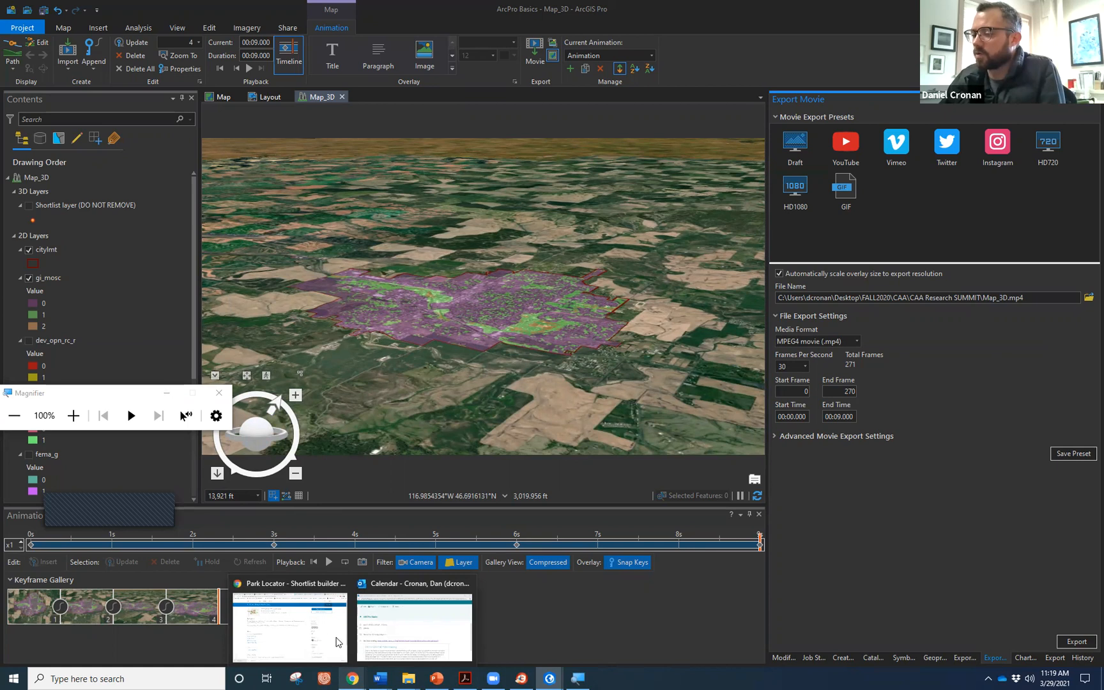
View and pan the WRO- INFEWS ATLAS web map, then switch to the Green New Deal story.
{"action": "left_click", "coordinate": [334, 630]}
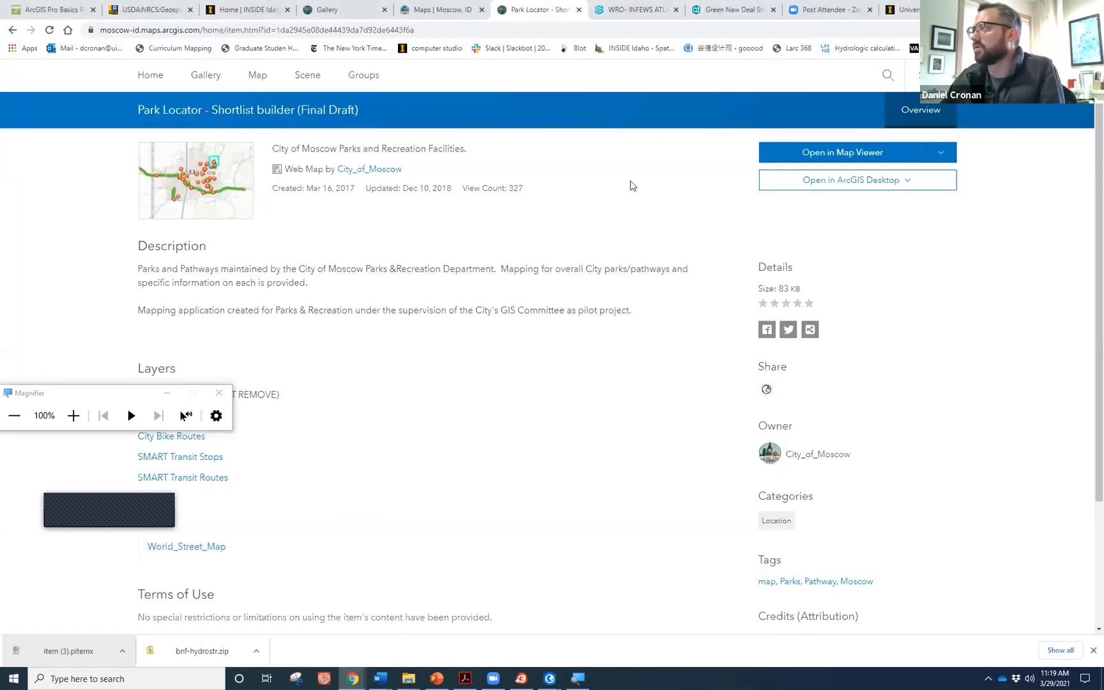
{"action": "left_click", "coordinate": [647, 8]}
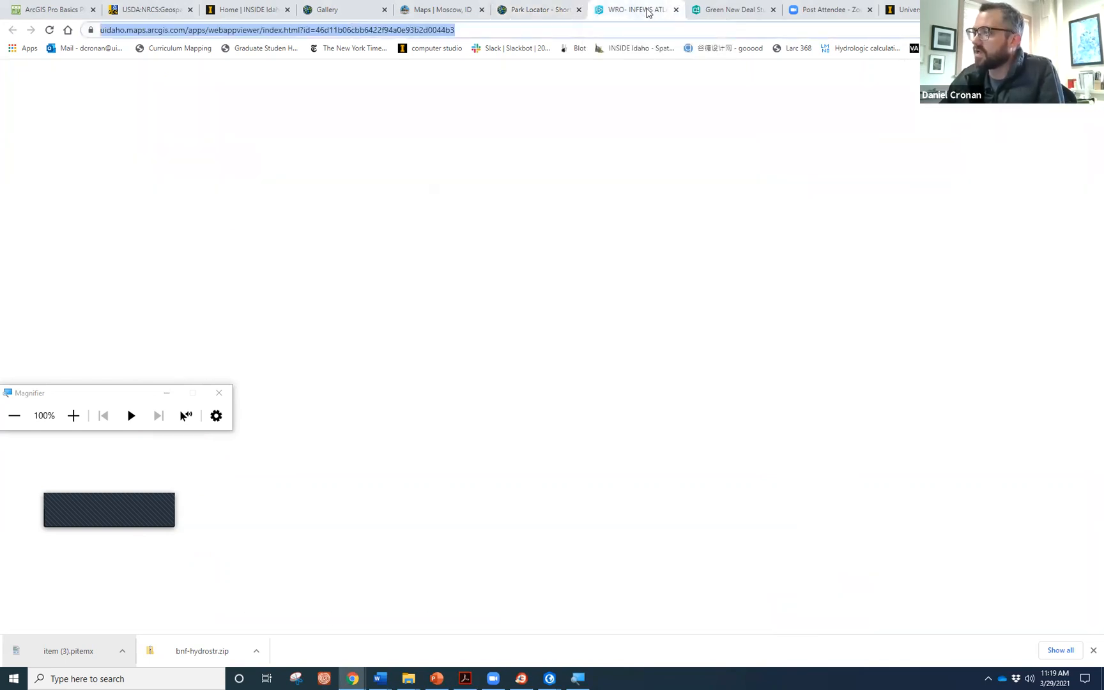
{"action": "left_click", "coordinate": [581, 314]}
{"action": "left_click_drag", "start_coordinate": [582, 315], "coordinate": [538, 258]}
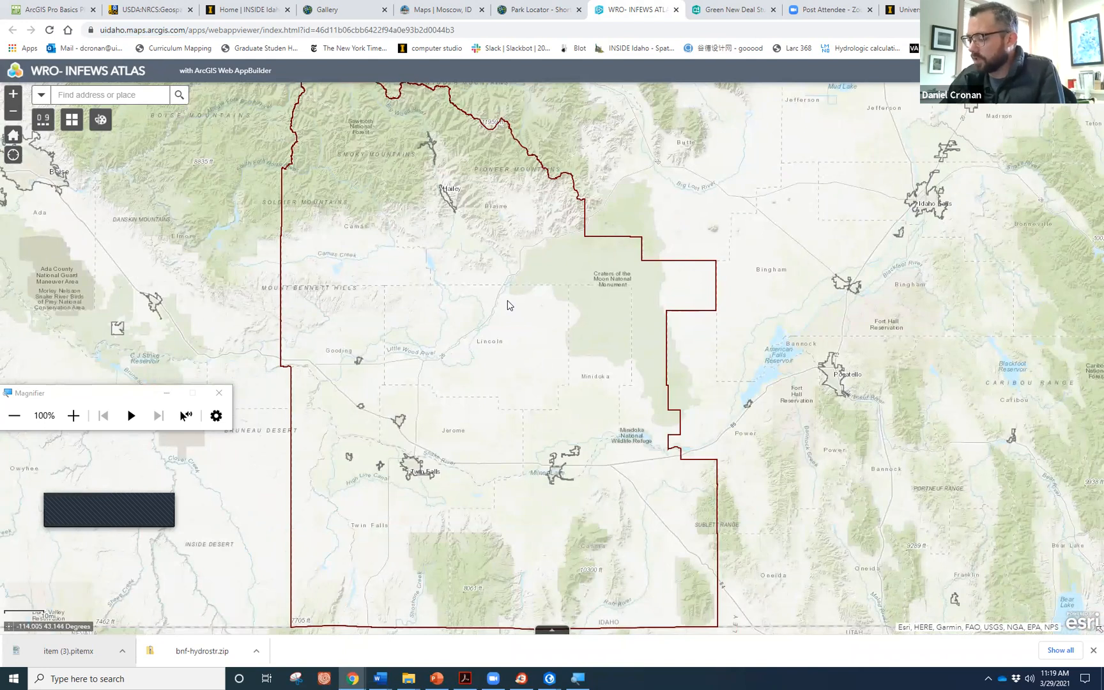
{"action": "left_click", "coordinate": [709, 9]}
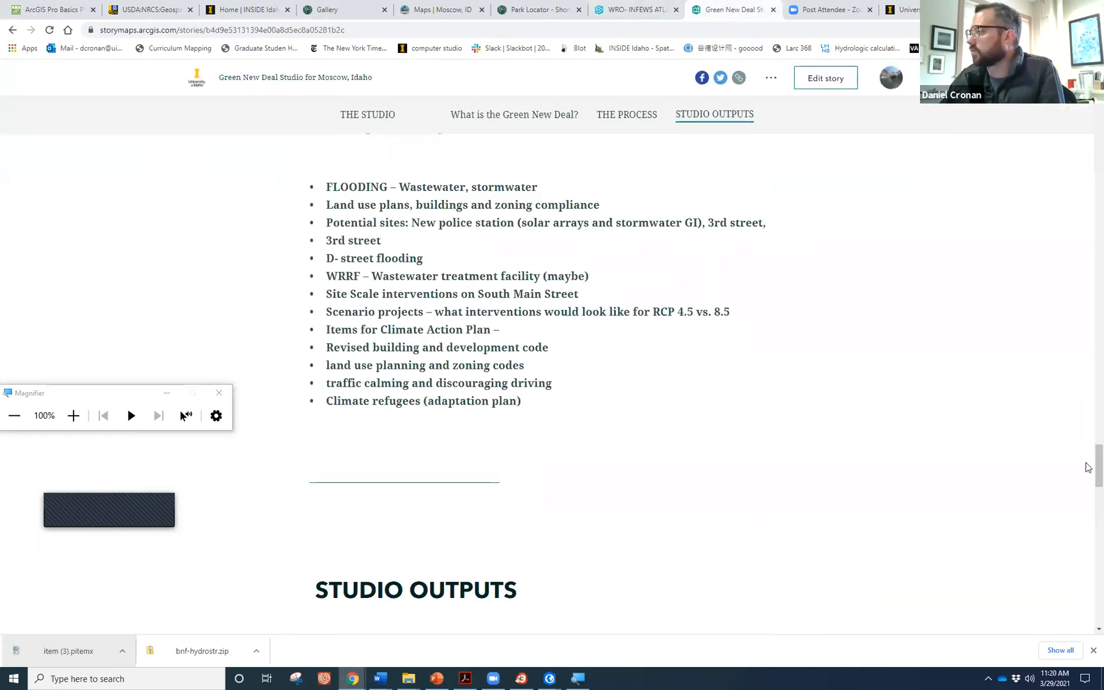
Scroll down the story to its map and display the City of Moscow zoning layer.
{"action": "left_click_drag", "start_coordinate": [1099, 467], "coordinate": [1094, 168]}
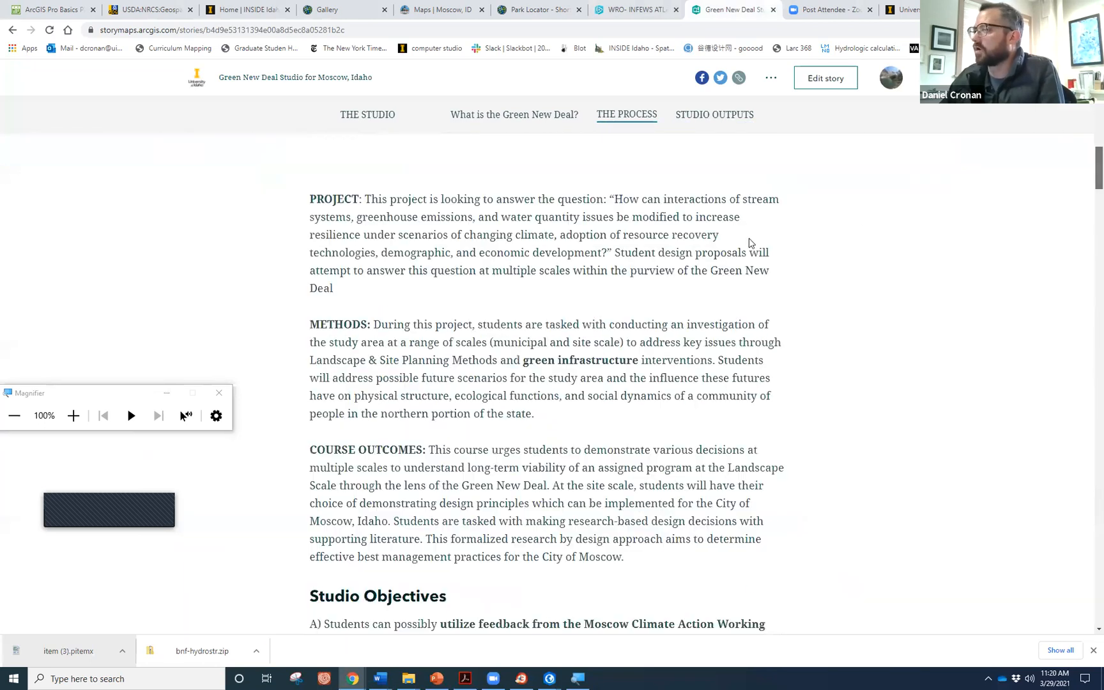
{"action": "scroll", "coordinate": [751, 243], "scroll_direction": "up", "scroll_amount": 5}
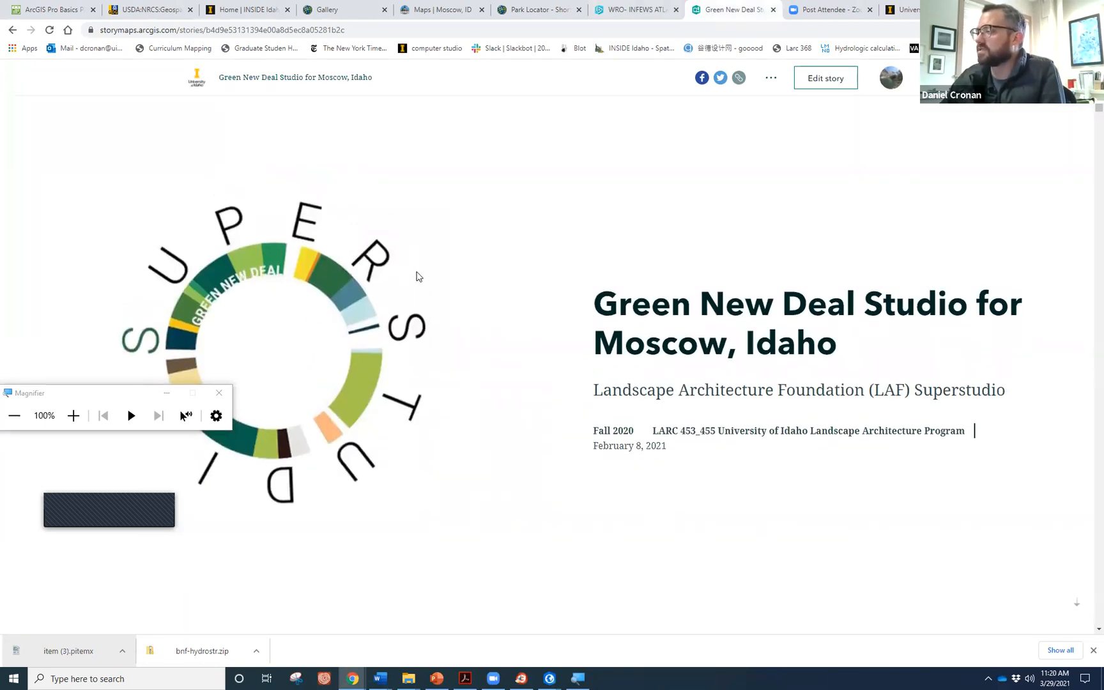
{"action": "scroll", "coordinate": [429, 286], "scroll_direction": "down", "scroll_amount": 8}
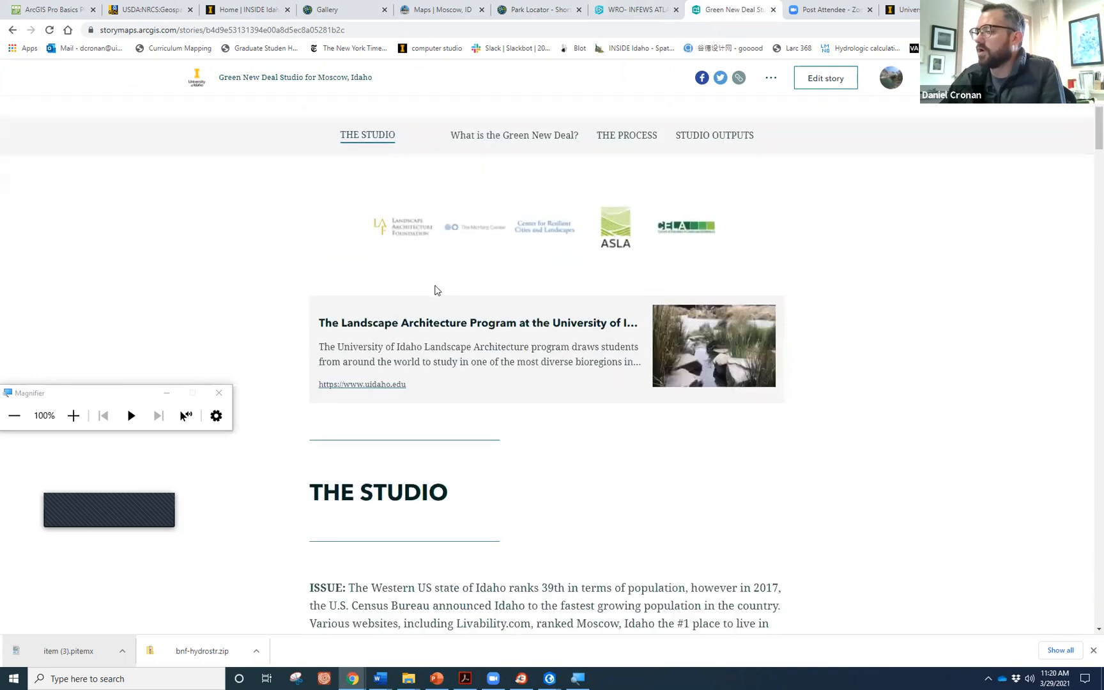
{"action": "scroll", "coordinate": [436, 291], "scroll_direction": "down", "scroll_amount": 7}
{"action": "scroll", "coordinate": [485, 353], "scroll_direction": "down", "scroll_amount": 10}
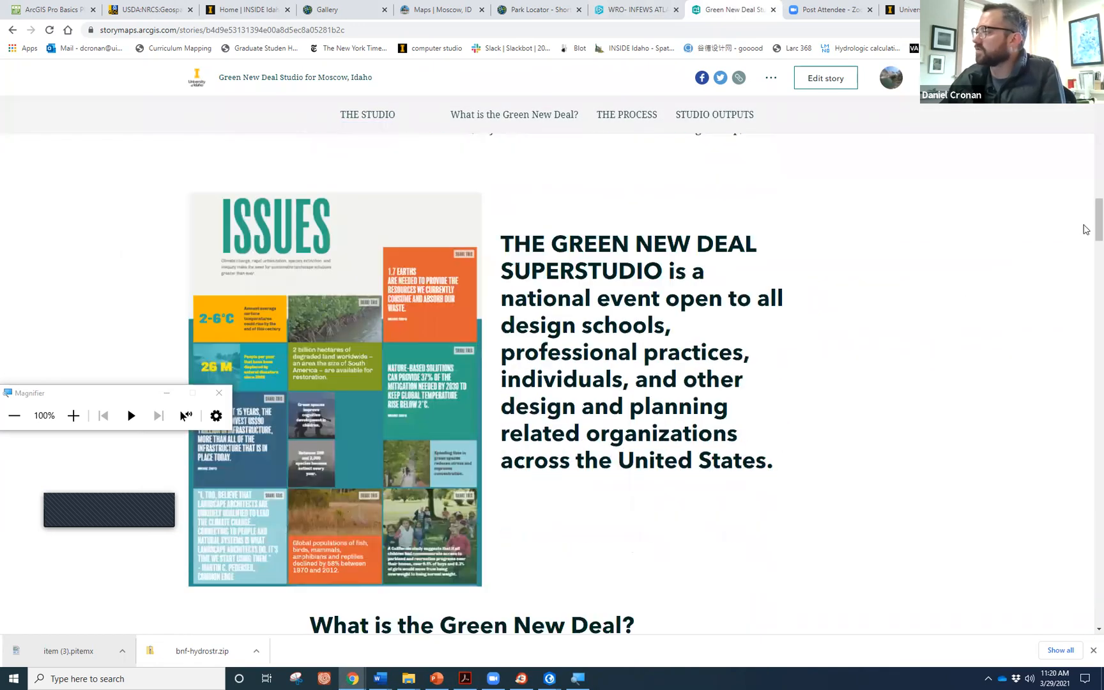
{"action": "scroll", "coordinate": [1086, 229], "scroll_direction": "down", "scroll_amount": 5}
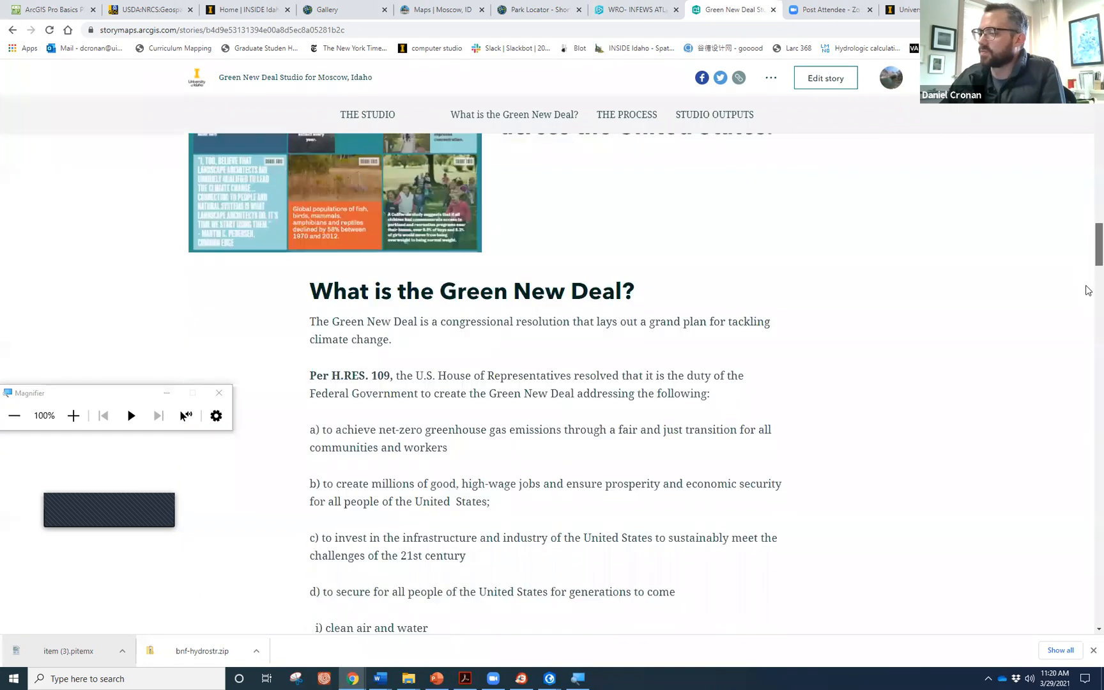
{"action": "scroll", "coordinate": [1088, 291], "scroll_direction": "down", "scroll_amount": 12}
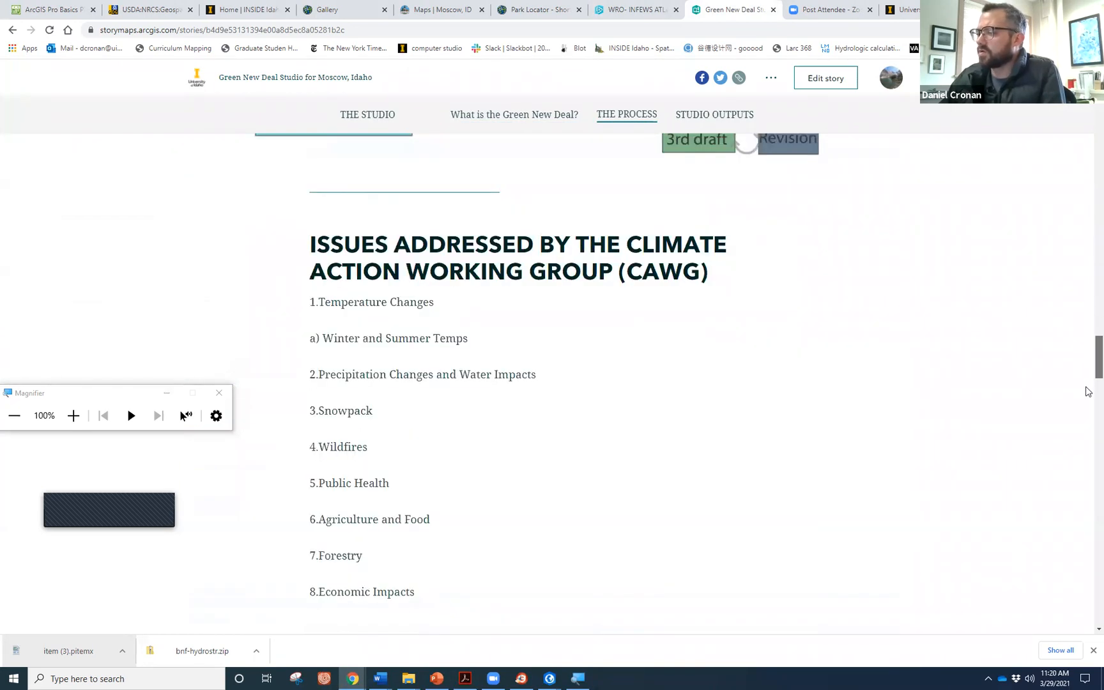
{"action": "scroll", "coordinate": [1088, 391], "scroll_direction": "down", "scroll_amount": 8}
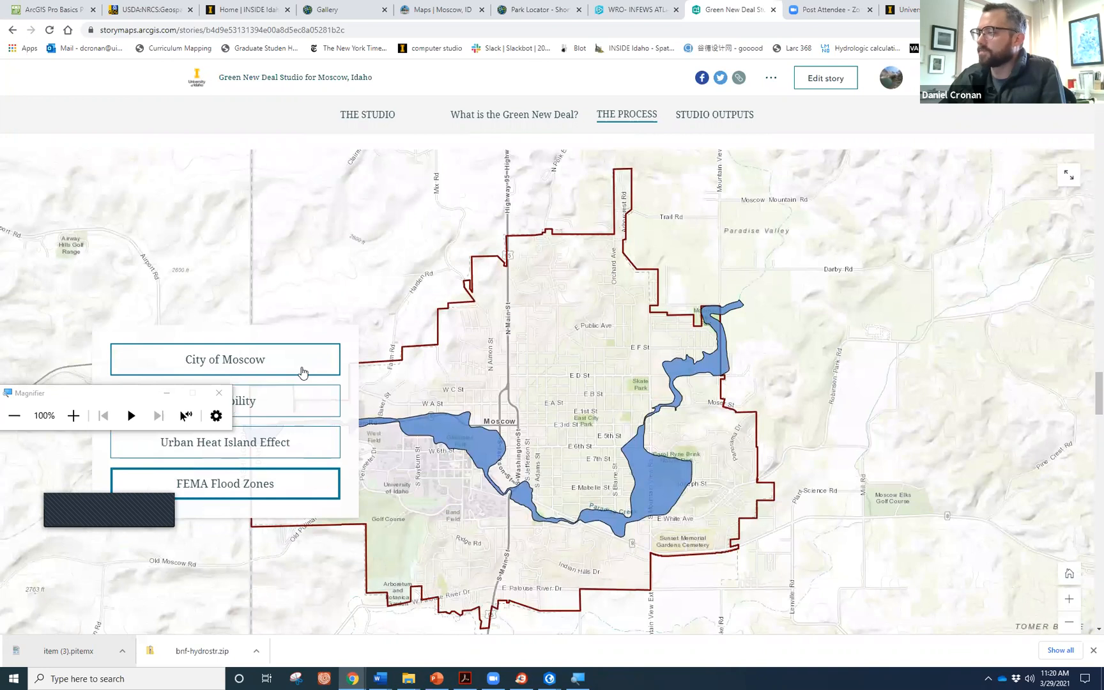
{"action": "left_click", "coordinate": [303, 372]}
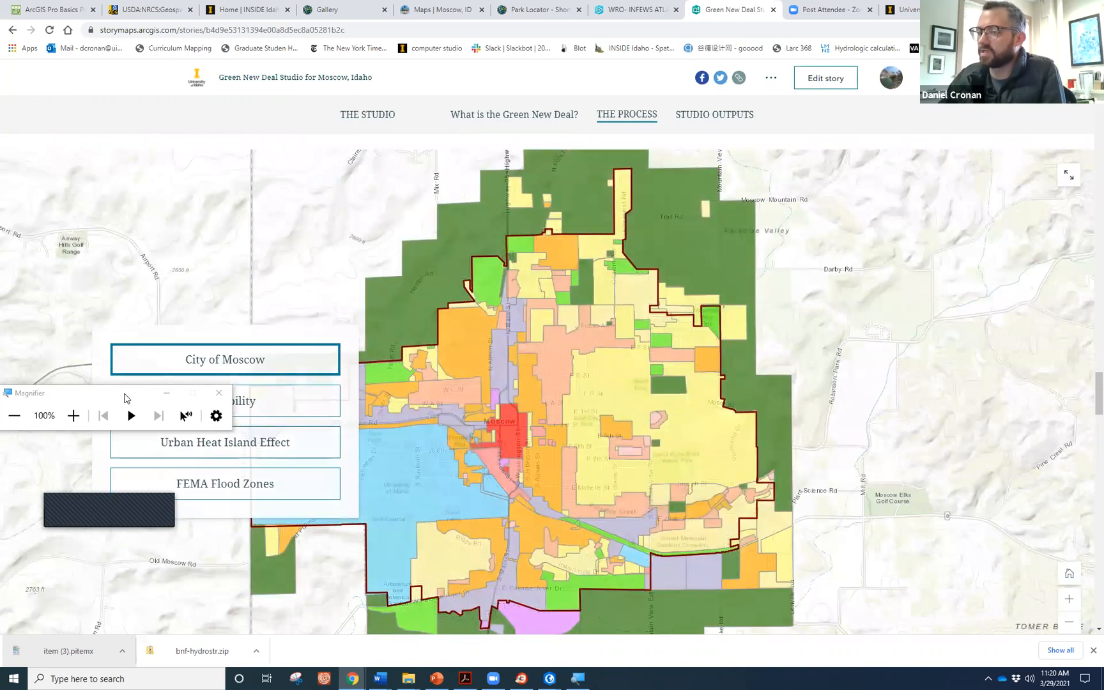
Close the Magnifier and view the Walkability, Urban Heat Island Effect, and FEMA Flood Zones layers.
{"action": "left_click", "coordinate": [221, 184]}
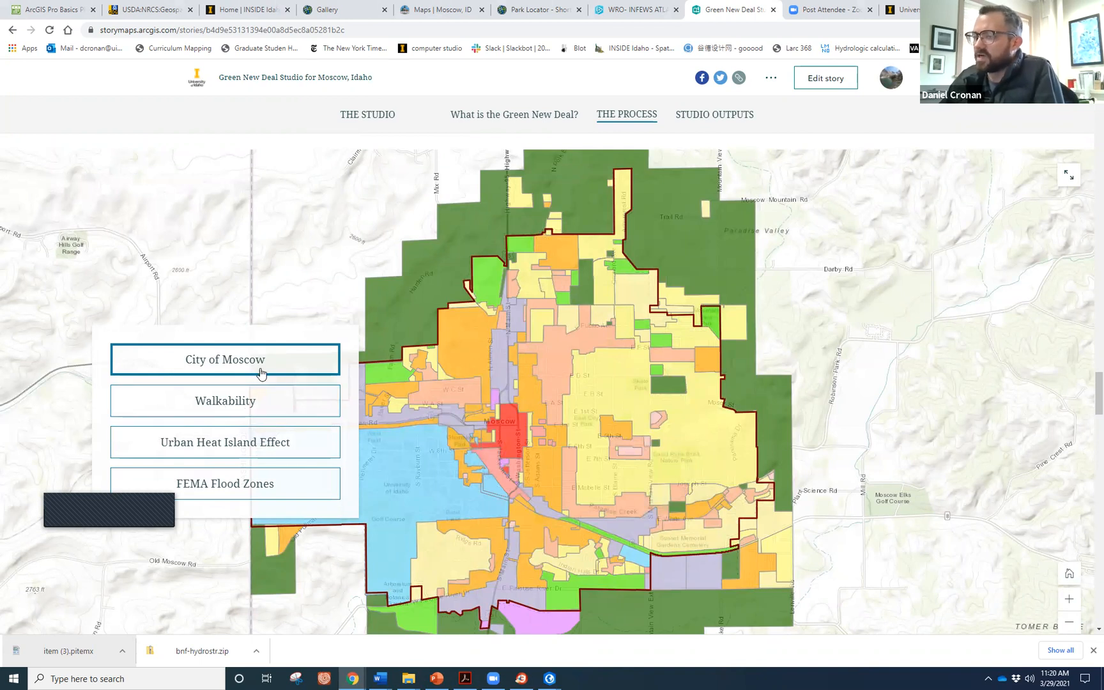
{"action": "left_click", "coordinate": [281, 403]}
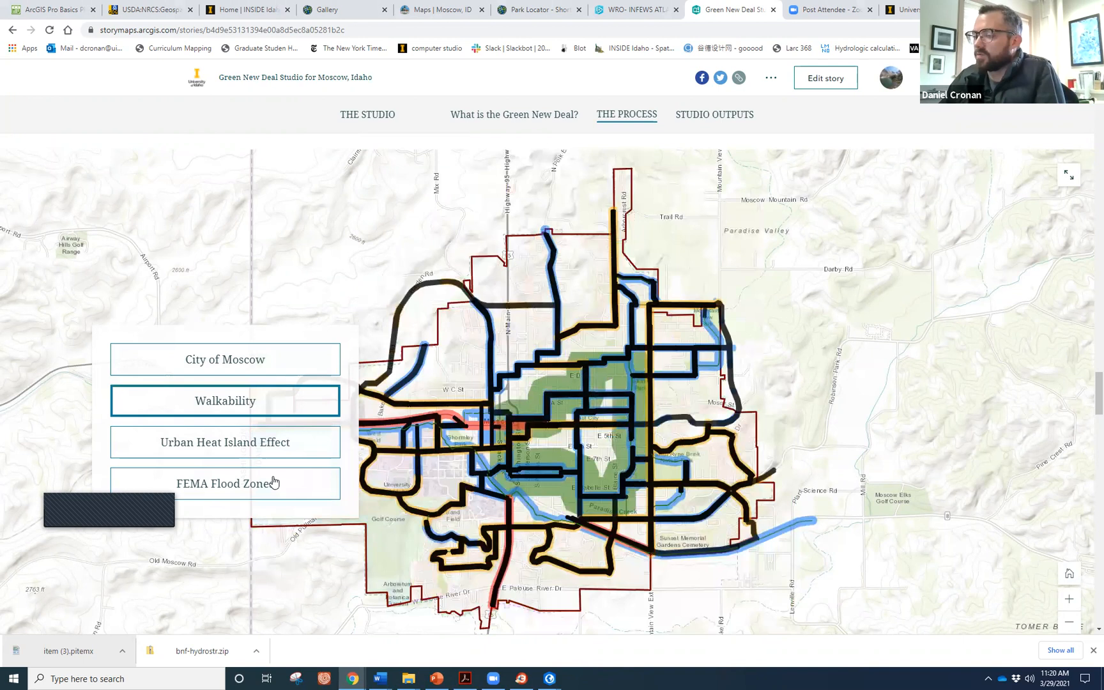
{"action": "left_click", "coordinate": [282, 449]}
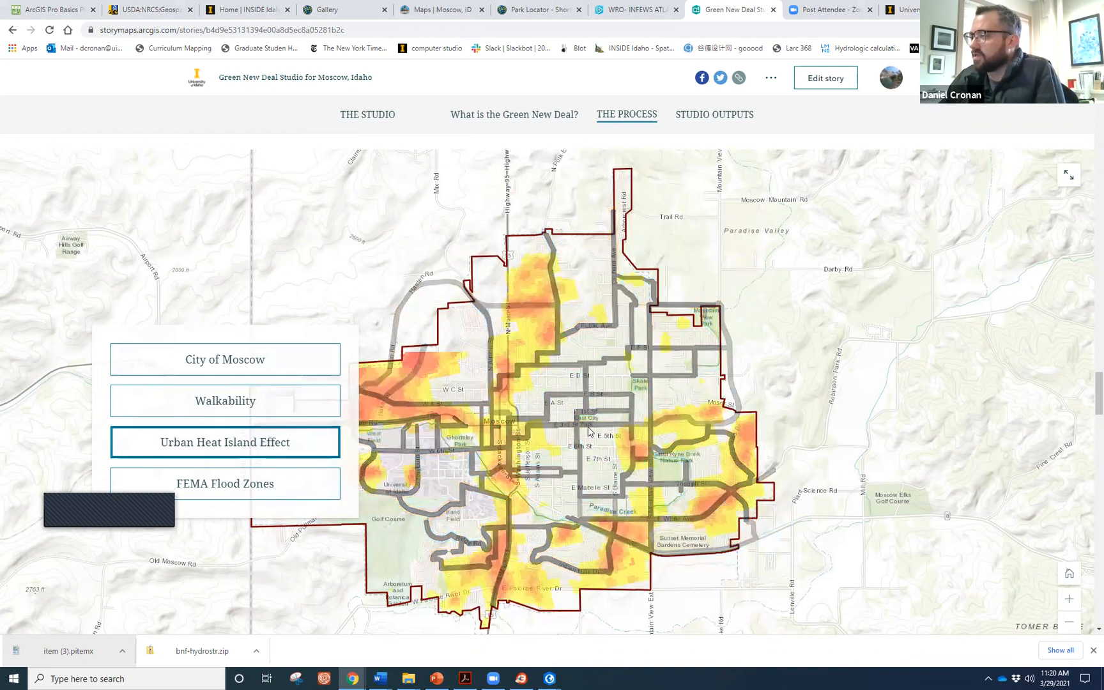
{"action": "left_click", "coordinate": [278, 490]}
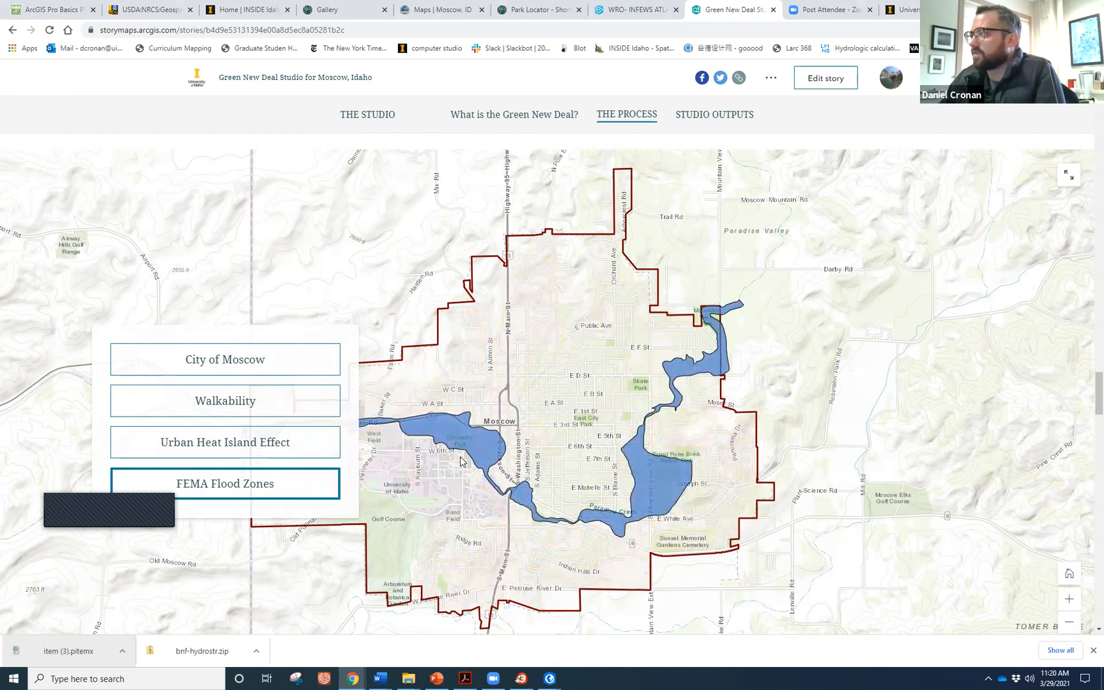
Inspect the city limits feature's attribute popup on the flood map, then close it.
{"action": "left_click", "coordinate": [464, 444]}
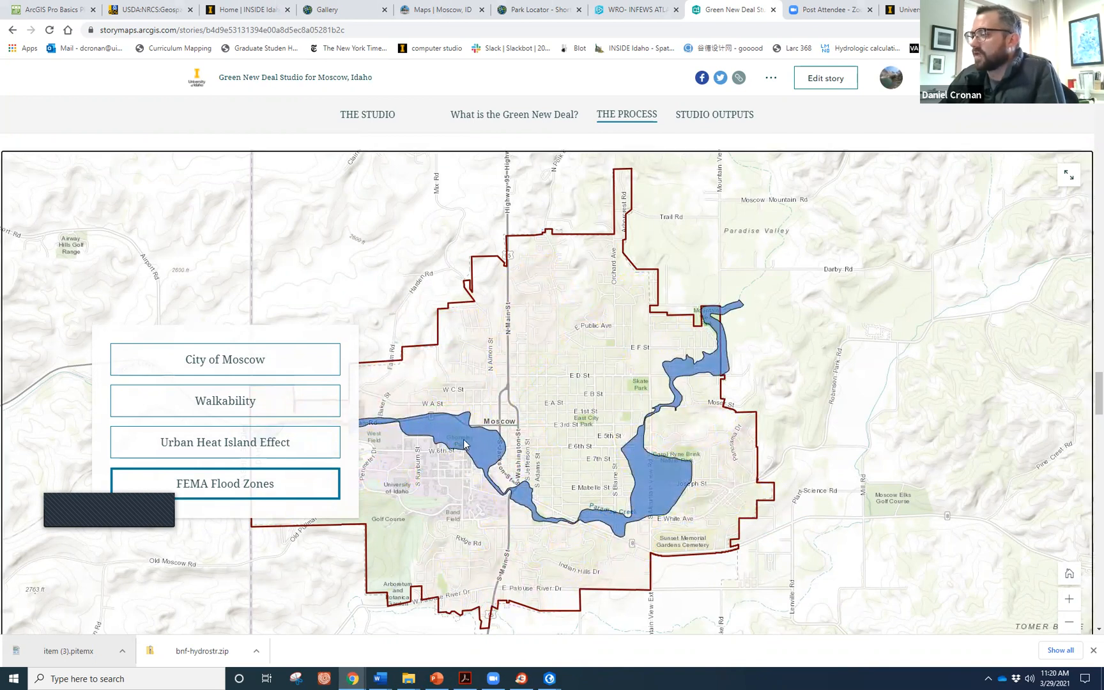
{"action": "left_click", "coordinate": [480, 437]}
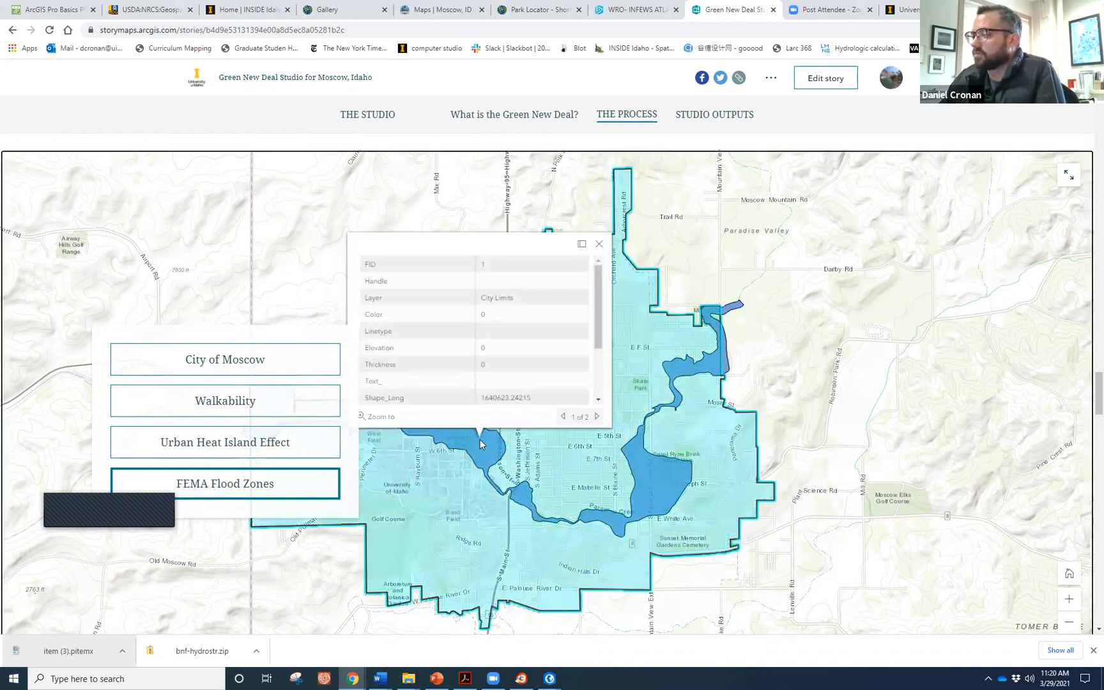
{"action": "left_click", "coordinate": [642, 466]}
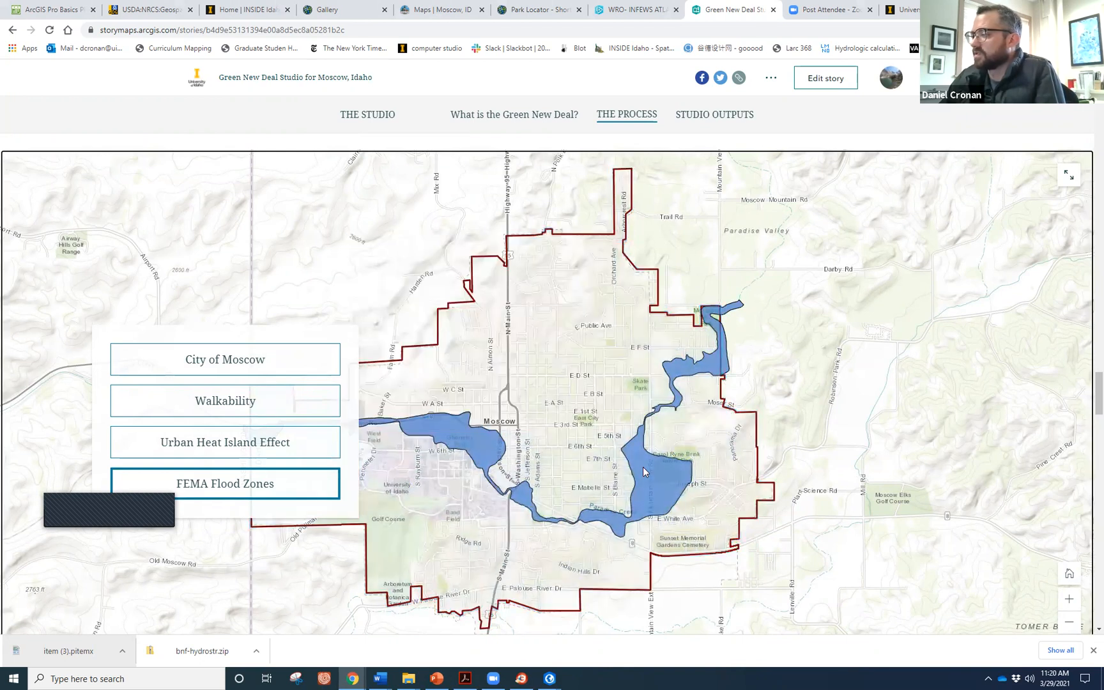
{"action": "scroll", "coordinate": [648, 382], "scroll_direction": "down", "scroll_amount": 1}
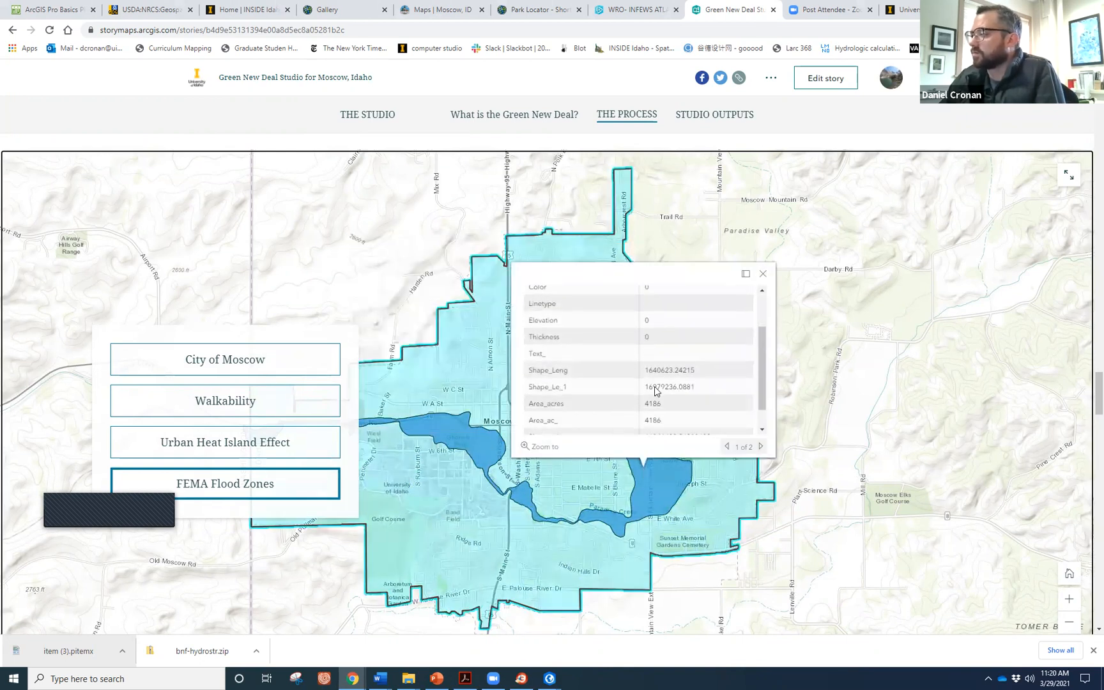
{"action": "scroll", "coordinate": [655, 393], "scroll_direction": "down", "scroll_amount": 1}
{"action": "scroll", "coordinate": [674, 393], "scroll_direction": "up", "scroll_amount": 1}
{"action": "scroll", "coordinate": [667, 412], "scroll_direction": "down", "scroll_amount": 1}
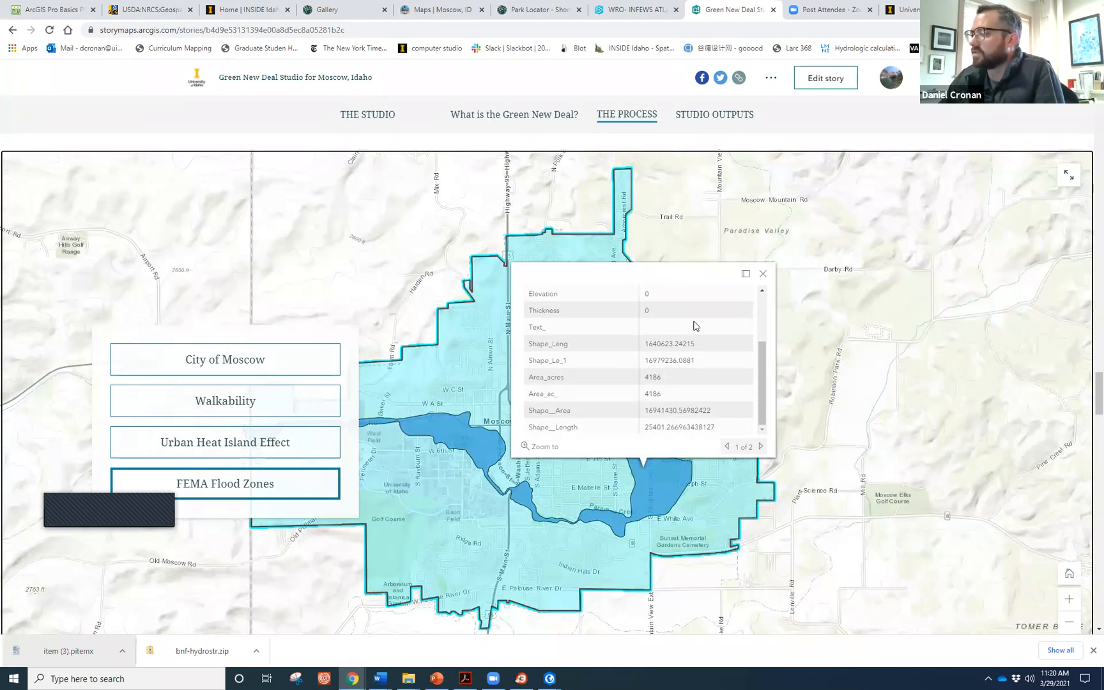
{"action": "left_click", "coordinate": [762, 274]}
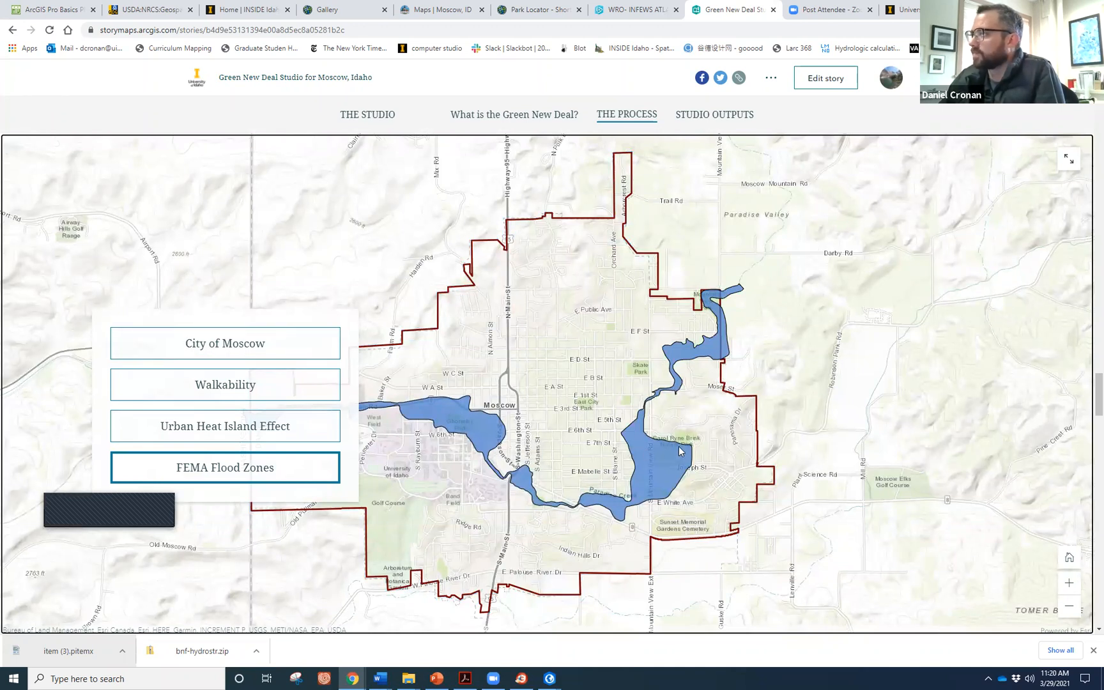
{"action": "left_click", "coordinate": [352, 29]}
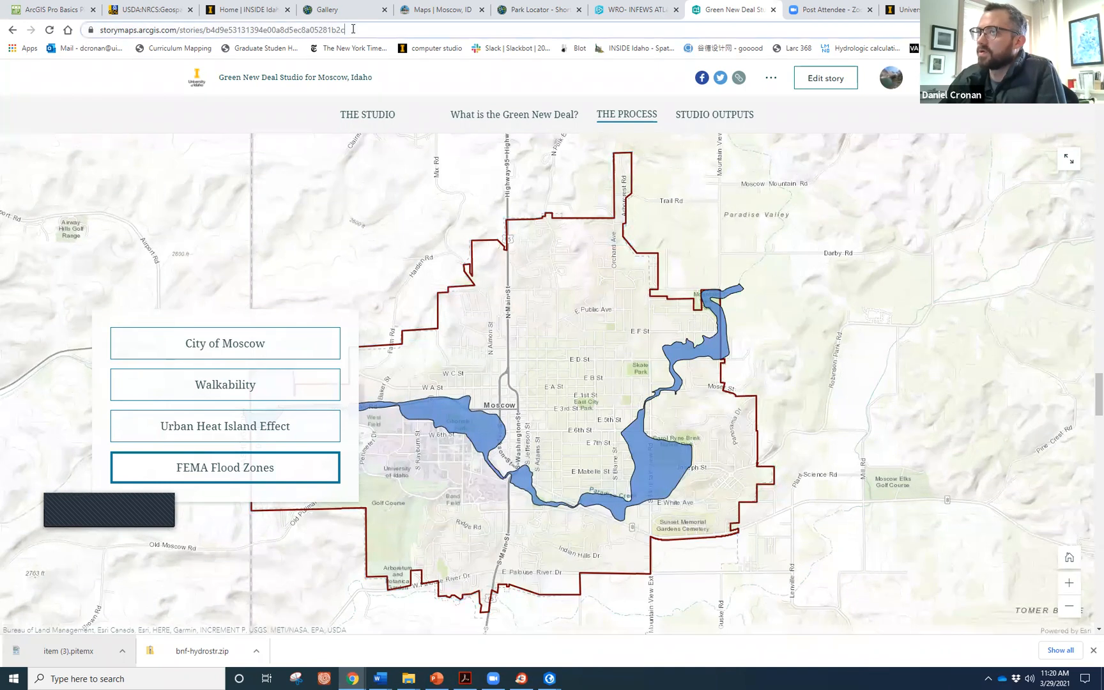